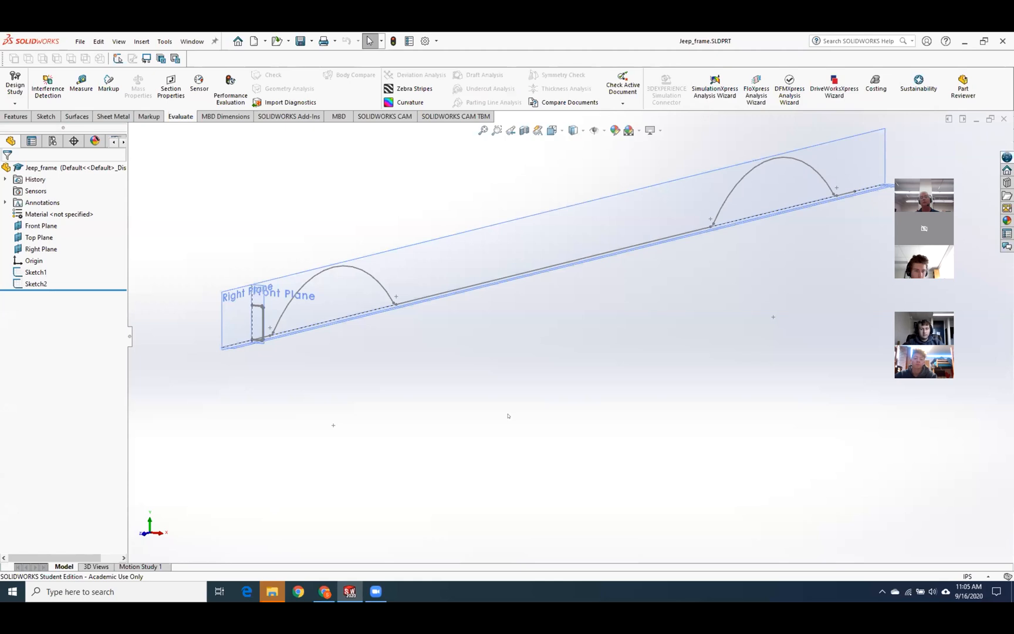
Inspect the profile end of the frame sketches and close the Jeep_frame.SLDPRT part.
{"action": "scroll", "coordinate": [333, 330], "scroll_direction": "down", "scroll_amount": 2}
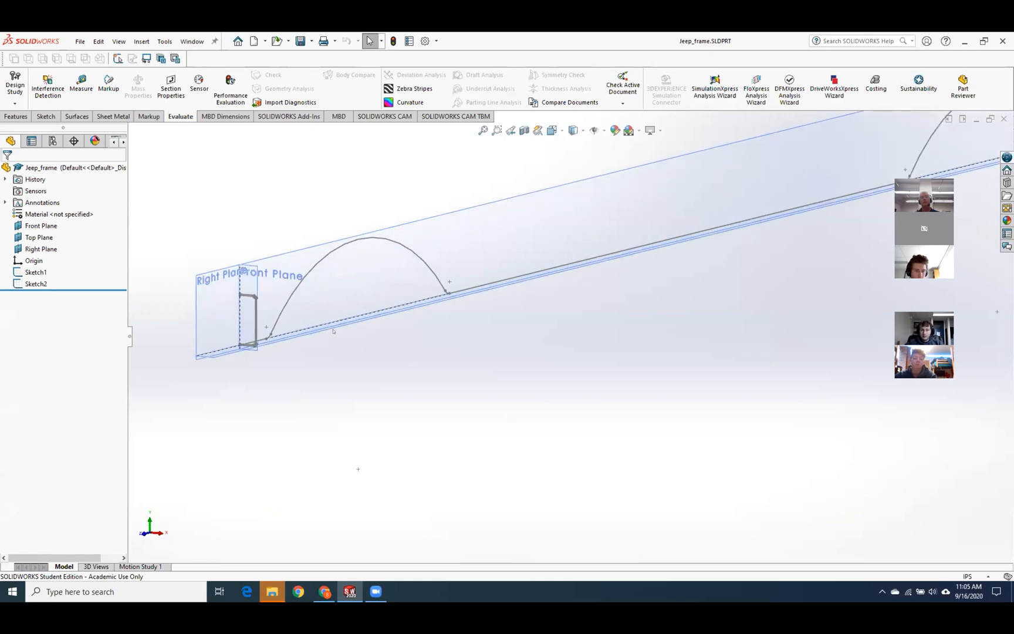
{"action": "scroll", "coordinate": [315, 342], "scroll_direction": "down", "scroll_amount": 3}
{"action": "scroll", "coordinate": [316, 341], "scroll_direction": "down", "scroll_amount": 2}
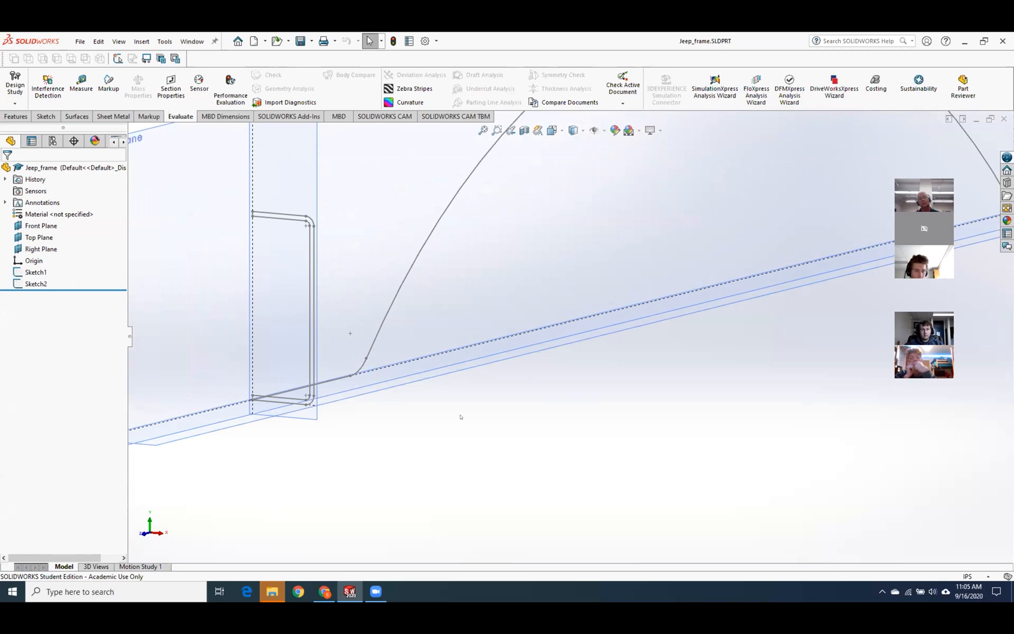
{"action": "scroll", "coordinate": [461, 417], "scroll_direction": "up", "scroll_amount": 5}
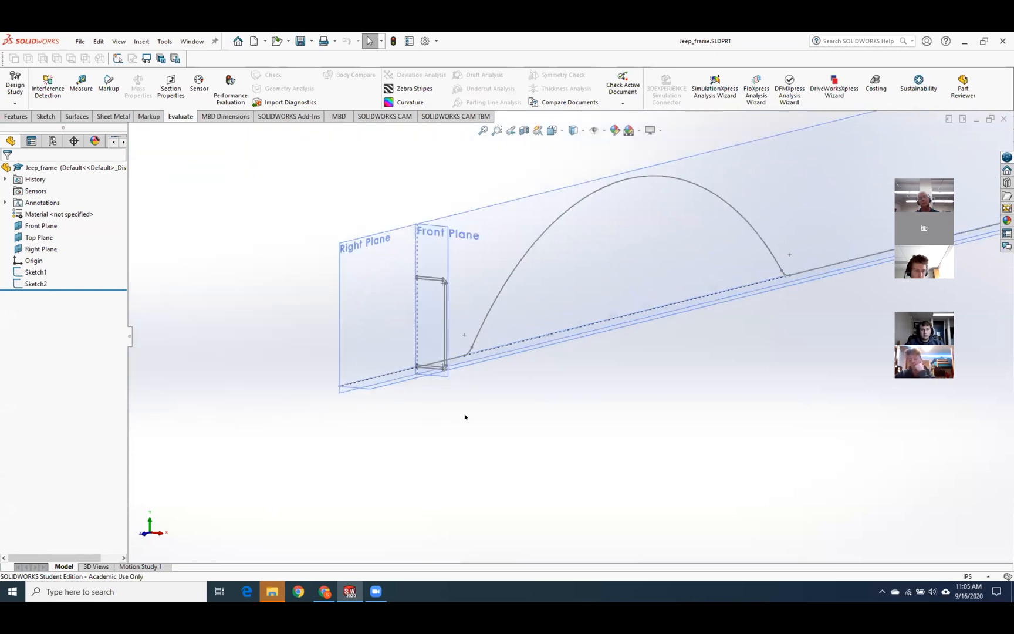
{"action": "scroll", "coordinate": [712, 215], "scroll_direction": "up", "scroll_amount": 2}
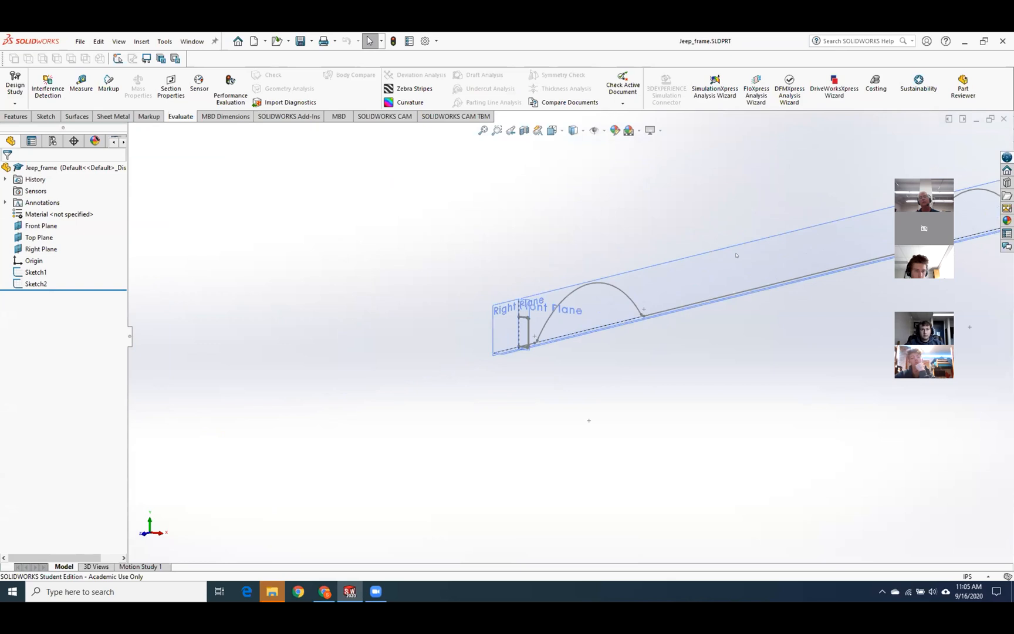
{"action": "left_click", "coordinate": [1004, 118]}
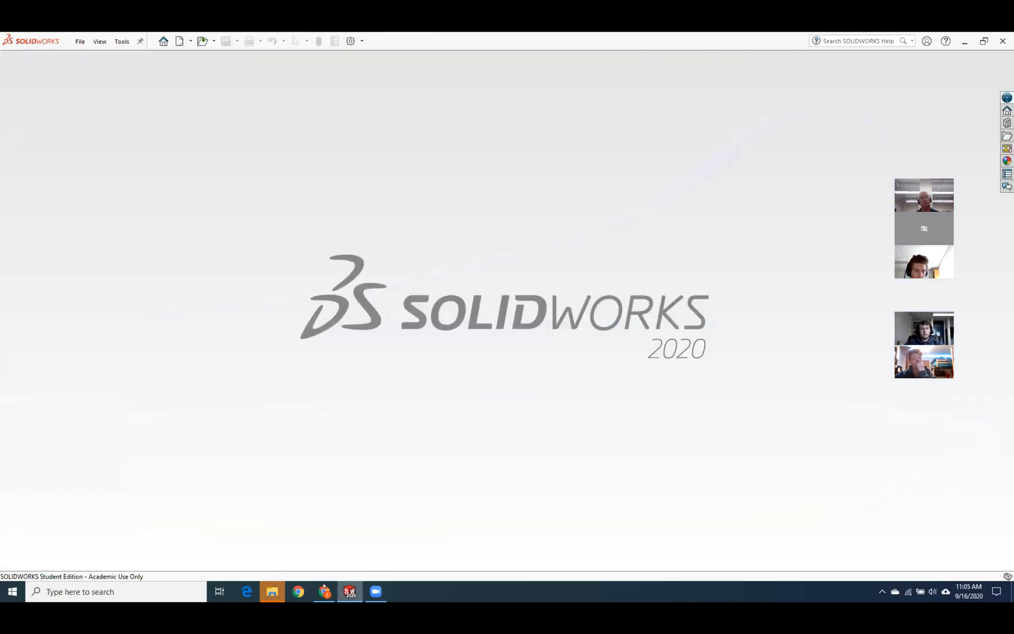
Switch to Google Drive in Chrome and download Jeep_frame.SLDPRT from the Lesson_6 folder.
{"action": "left_click", "coordinate": [325, 592]}
{"action": "right_click", "coordinate": [231, 211]}
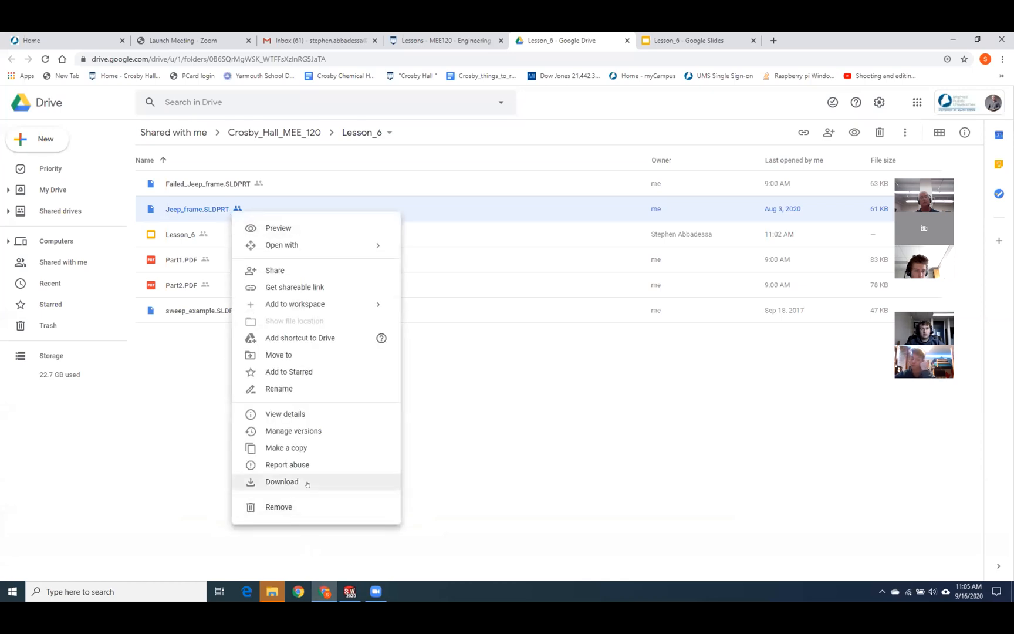
{"action": "left_click", "coordinate": [307, 483]}
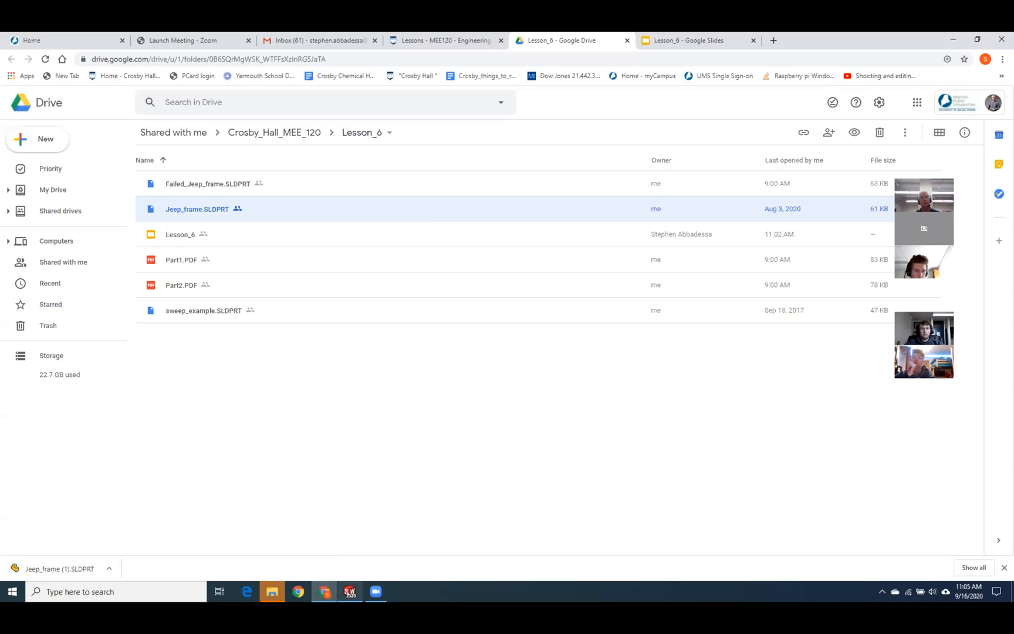
Switch back to SolidWorks and open the downloaded part Jeep_frame (1).SLDPRT from the Downloads folder.
{"action": "left_click", "coordinate": [350, 591]}
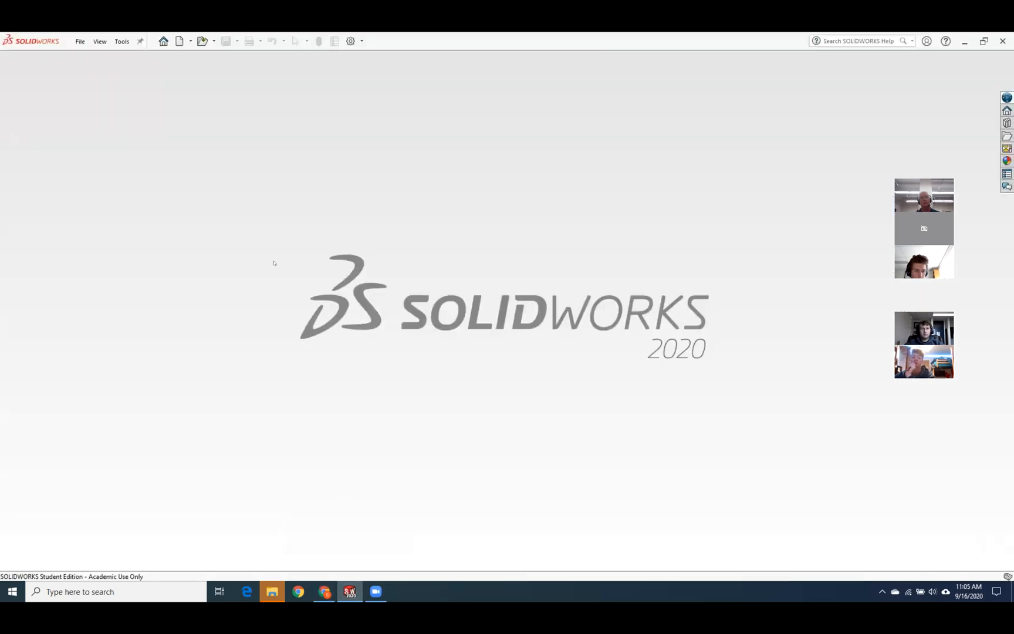
{"action": "left_click", "coordinate": [79, 41]}
{"action": "left_click", "coordinate": [87, 72]}
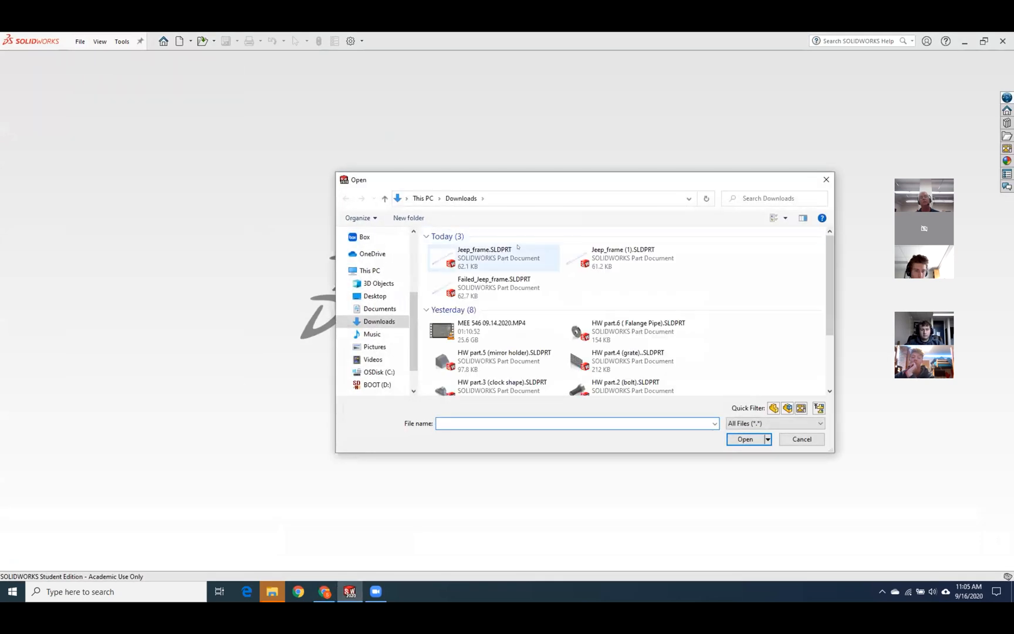
{"action": "left_click", "coordinate": [636, 263]}
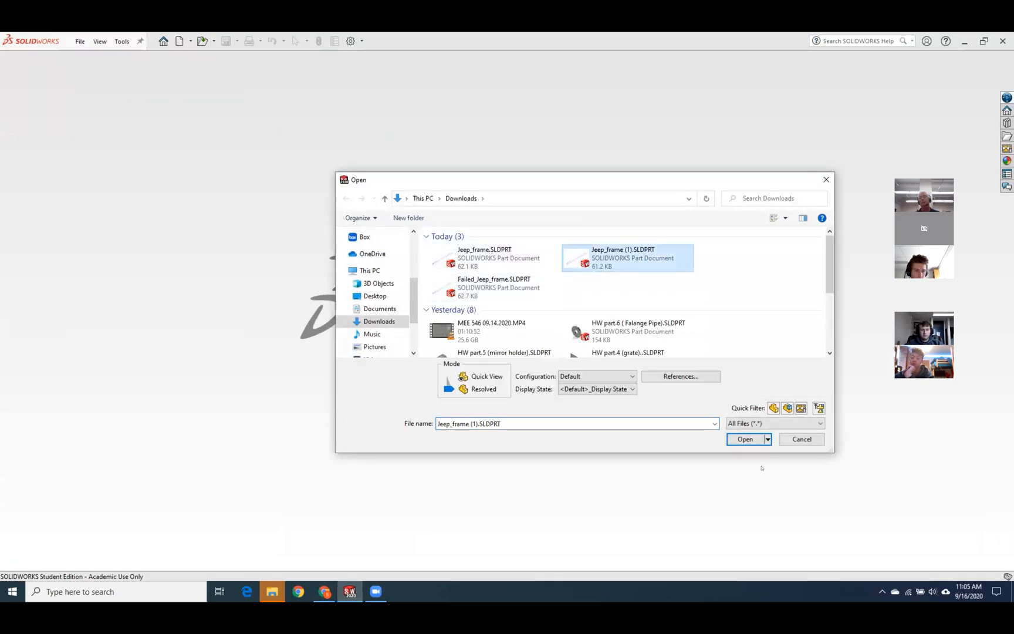
{"action": "left_click", "coordinate": [742, 440]}
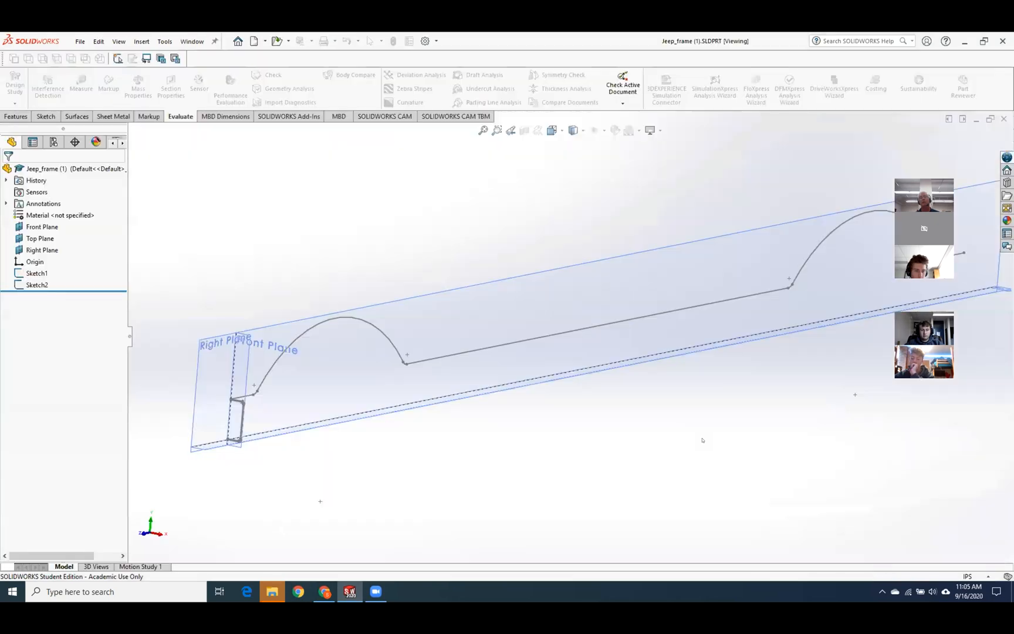
Create a Swept Boss/Base using the C-channel Sketch1 as the profile and the arched Sketch2 as the path.
{"action": "scroll", "coordinate": [685, 418], "scroll_direction": "up", "scroll_amount": 4}
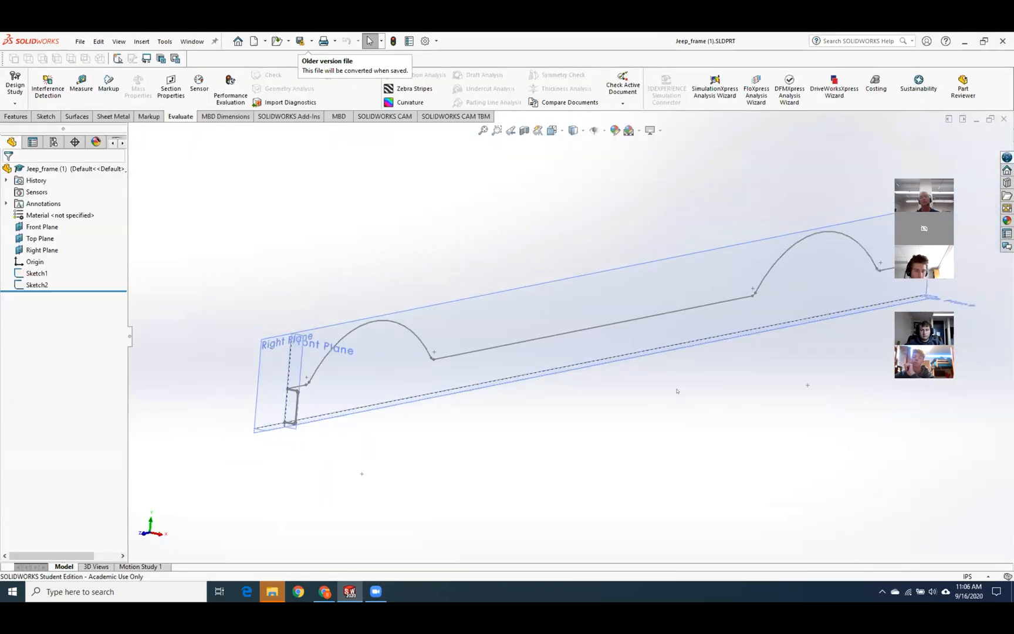
{"action": "scroll", "coordinate": [771, 300], "scroll_direction": "down", "scroll_amount": 2}
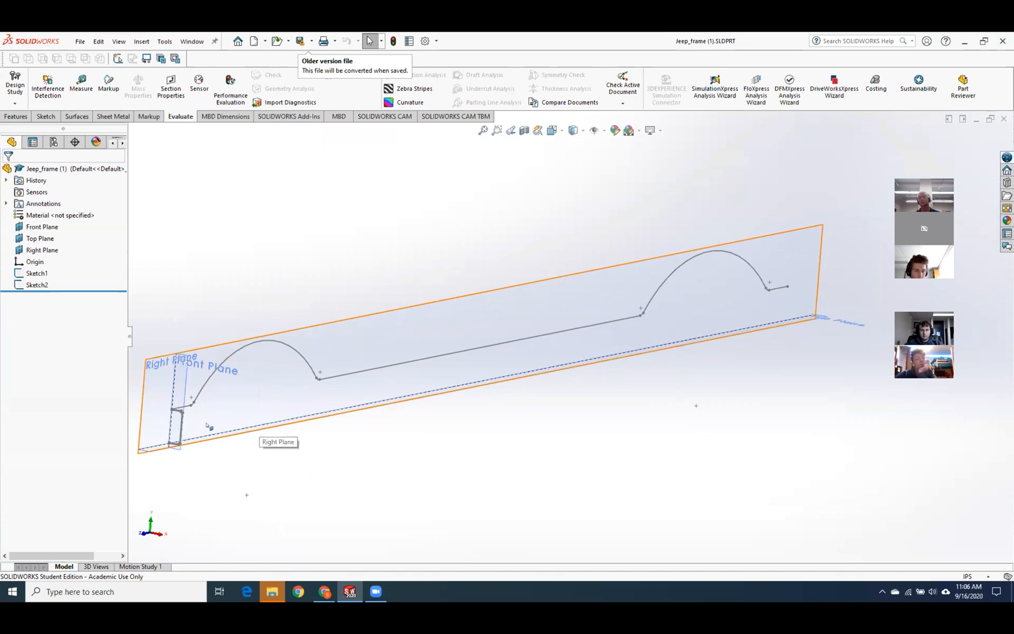
{"action": "scroll", "coordinate": [199, 425], "scroll_direction": "down", "scroll_amount": 2}
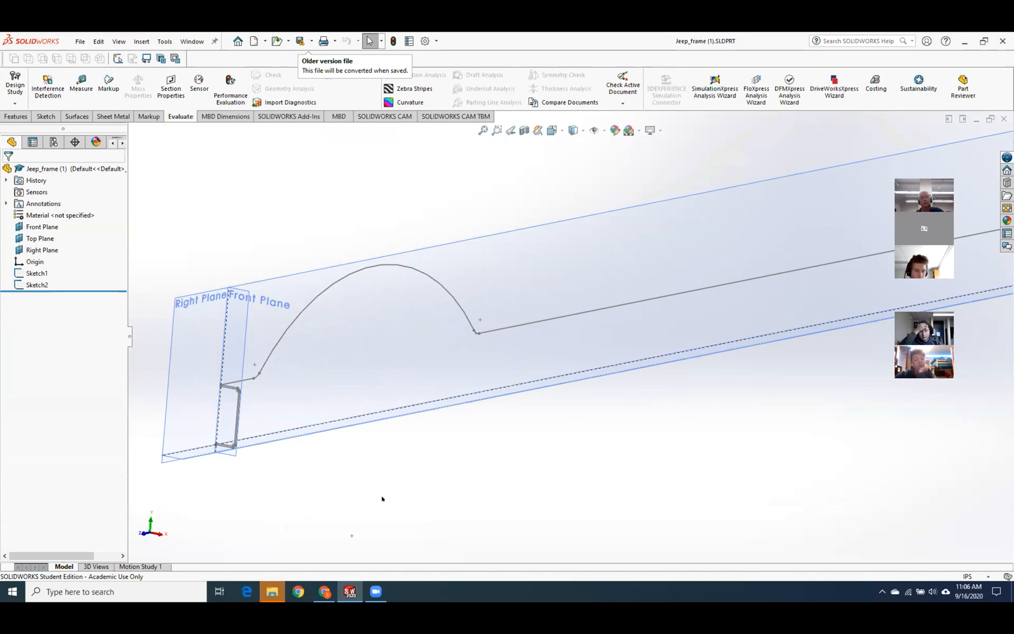
{"action": "scroll", "coordinate": [391, 424], "scroll_direction": "down", "scroll_amount": 2}
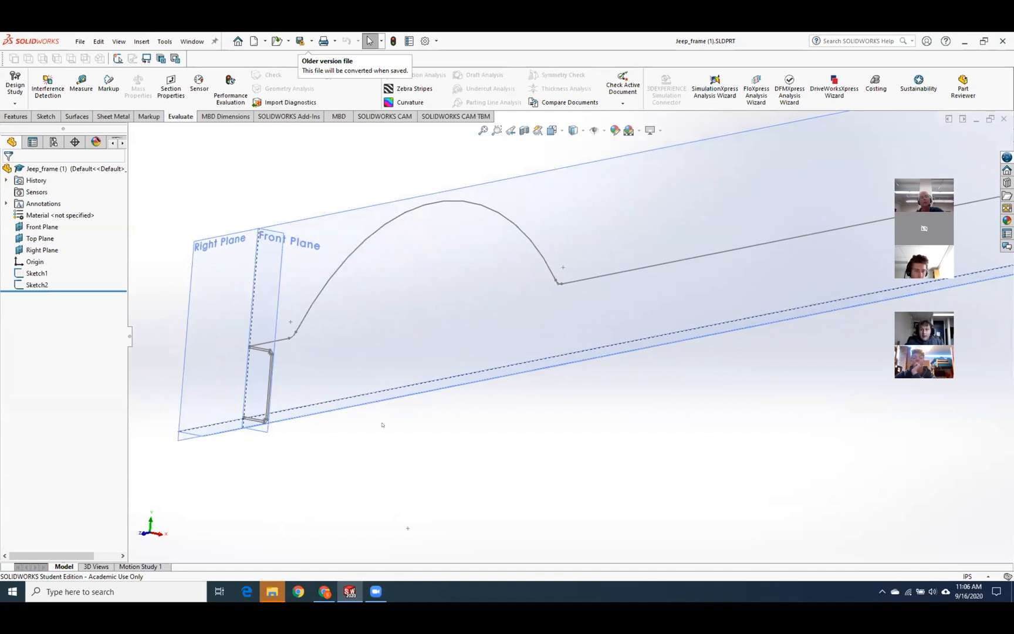
{"action": "left_click", "coordinate": [12, 117]}
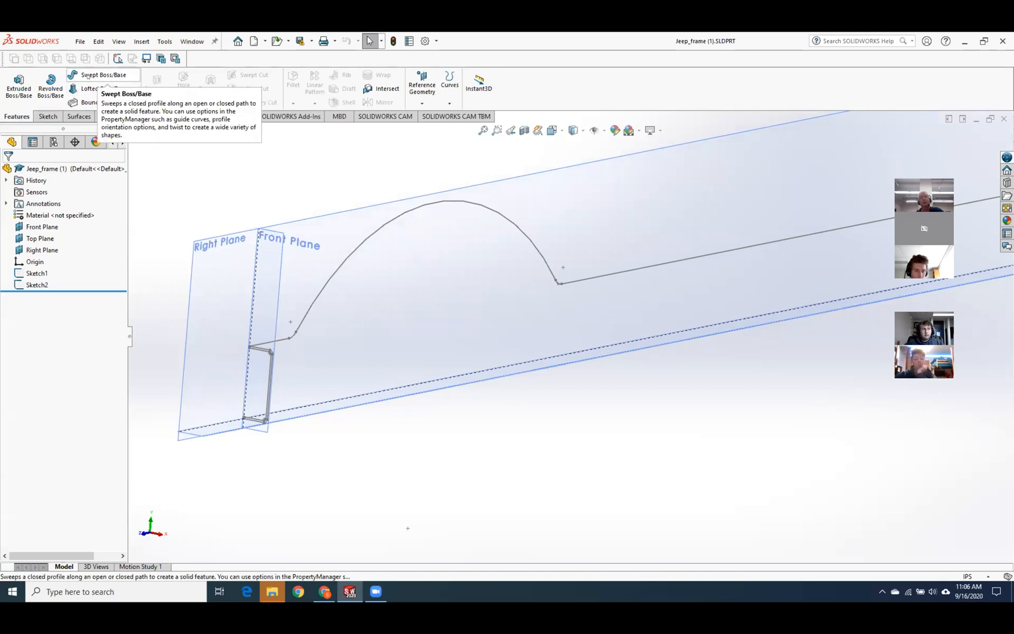
{"action": "left_click", "coordinate": [88, 76]}
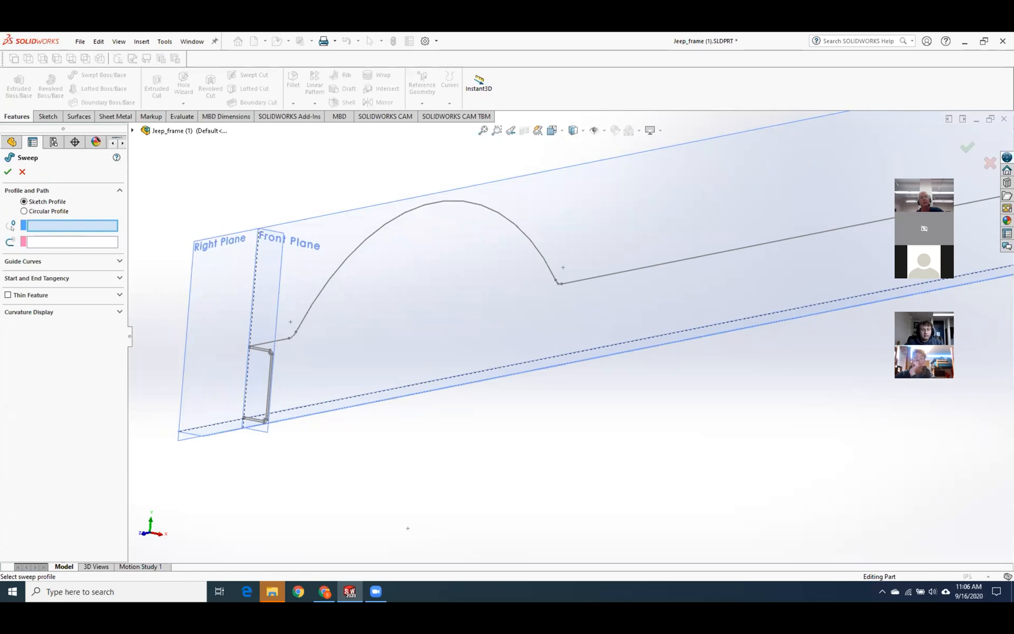
{"action": "left_click", "coordinate": [268, 389]}
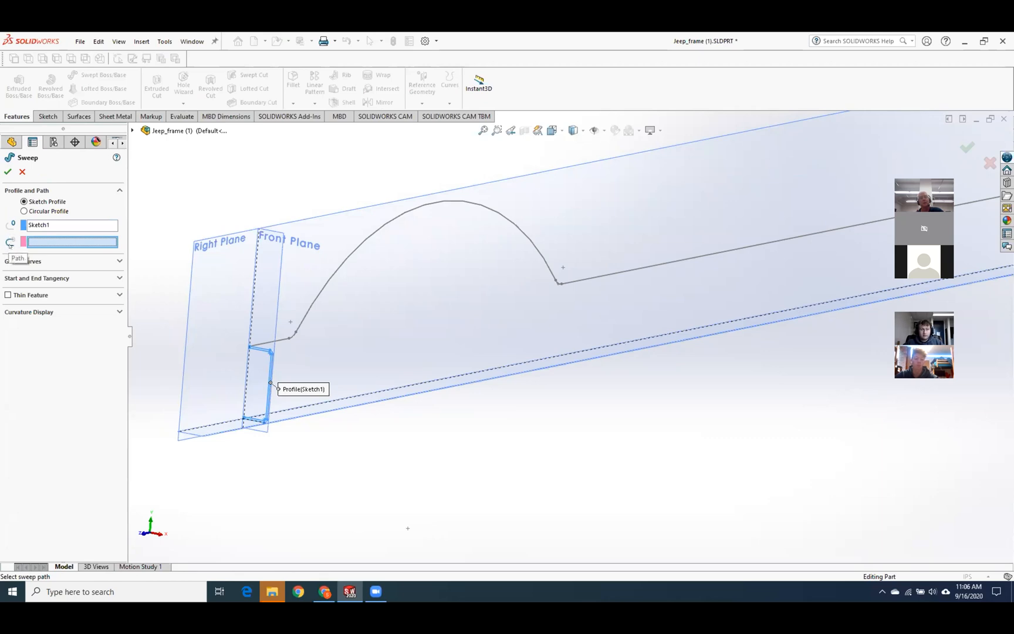
{"action": "left_click", "coordinate": [360, 247]}
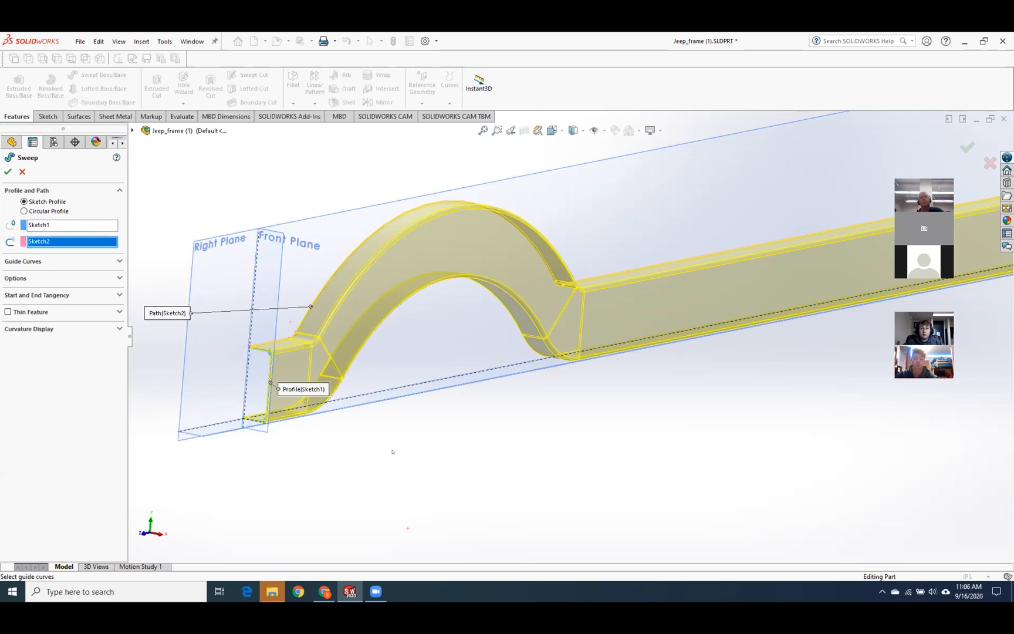
{"action": "left_click", "coordinate": [8, 171]}
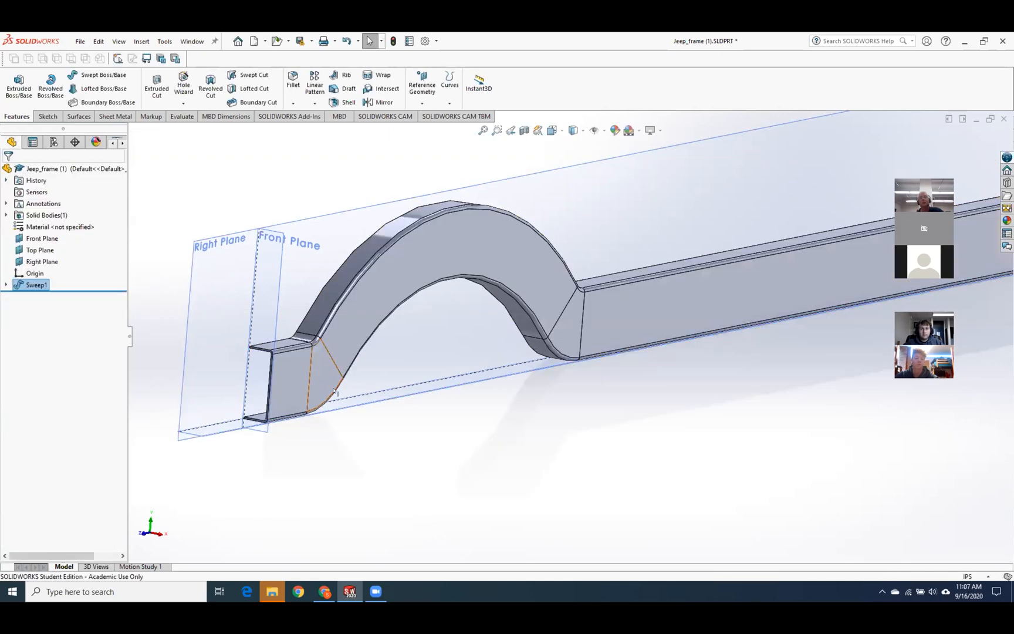
Examine the swept frame rail from both sides, checking the wheel arches, the bend transitions and the open channel end.
{"action": "scroll", "coordinate": [334, 392], "scroll_direction": "up", "scroll_amount": 4}
{"action": "middle_click_drag", "start_coordinate": [335, 393], "coordinate": [389, 348]}
{"action": "key", "text": "f"}
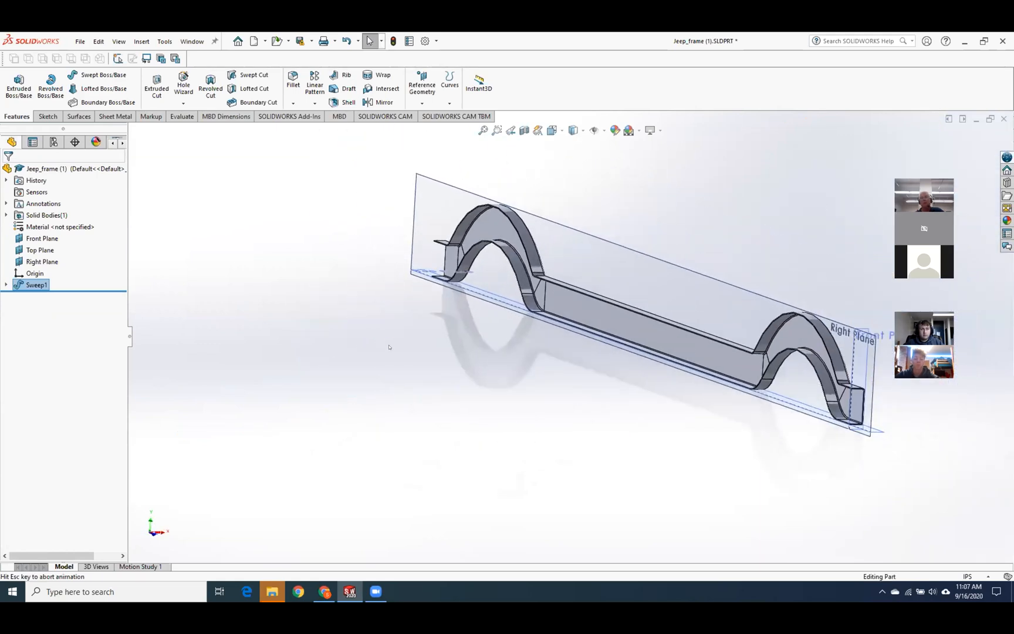
{"action": "scroll", "coordinate": [804, 425], "scroll_direction": "down", "scroll_amount": 2}
{"action": "scroll", "coordinate": [746, 447], "scroll_direction": "down", "scroll_amount": 2}
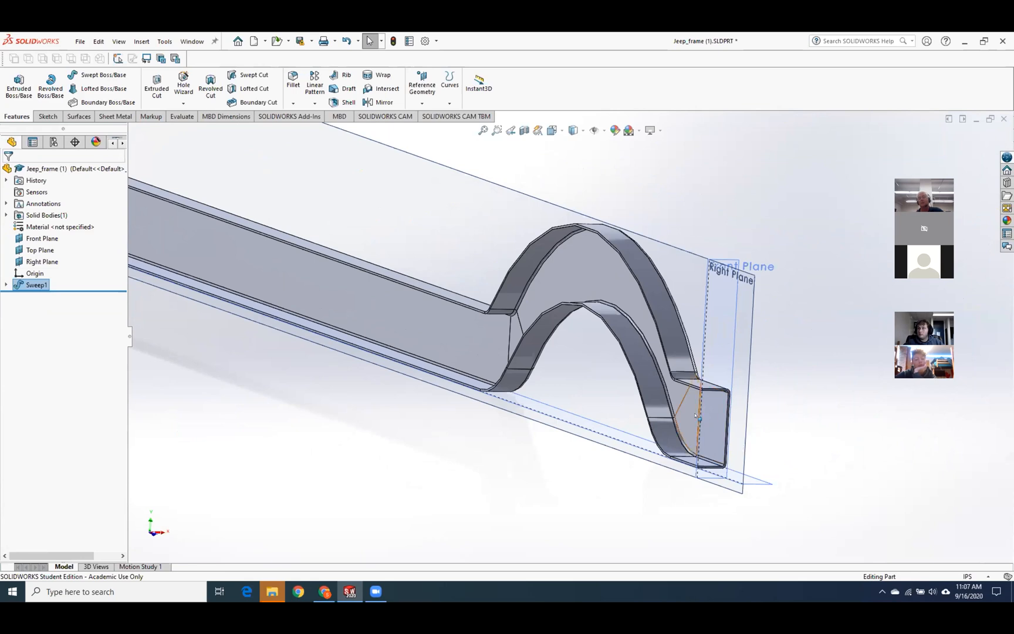
{"action": "scroll", "coordinate": [695, 417], "scroll_direction": "down", "scroll_amount": 2}
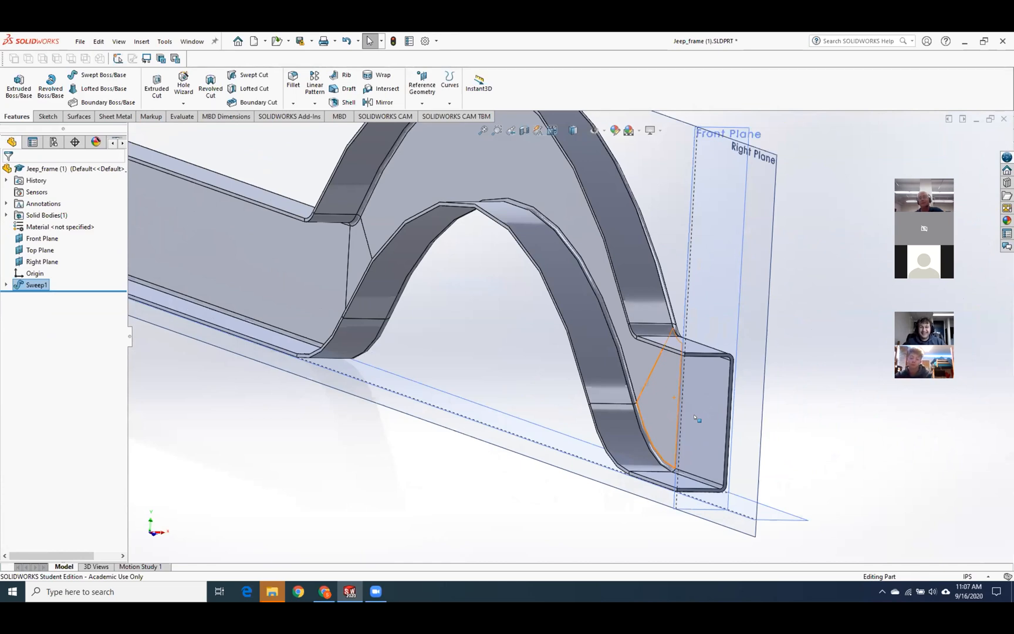
{"action": "scroll", "coordinate": [696, 427], "scroll_direction": "down", "scroll_amount": 3}
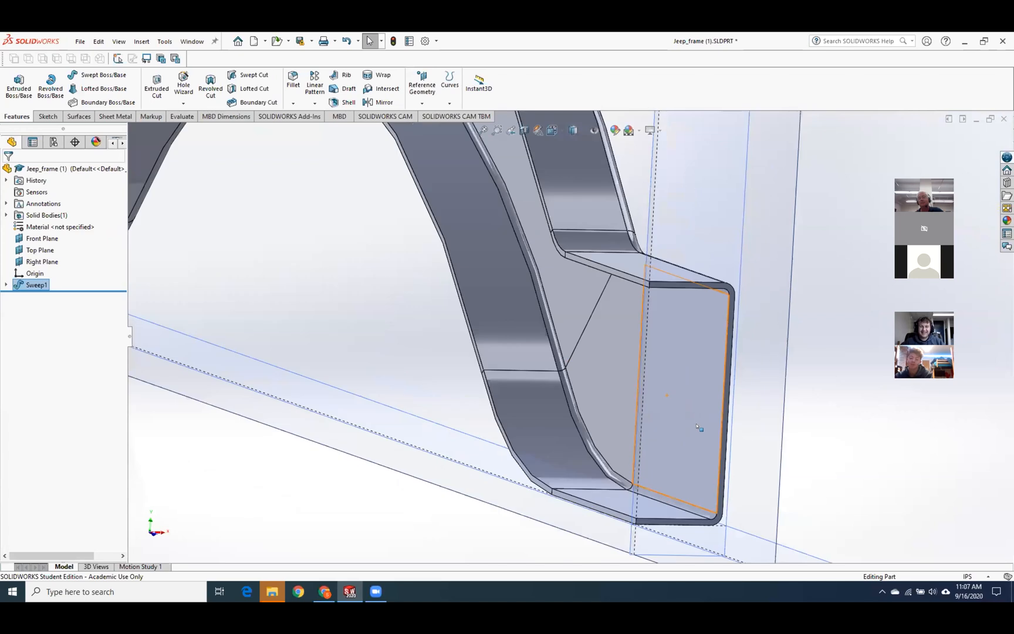
{"action": "scroll", "coordinate": [698, 426], "scroll_direction": "up", "scroll_amount": 1}
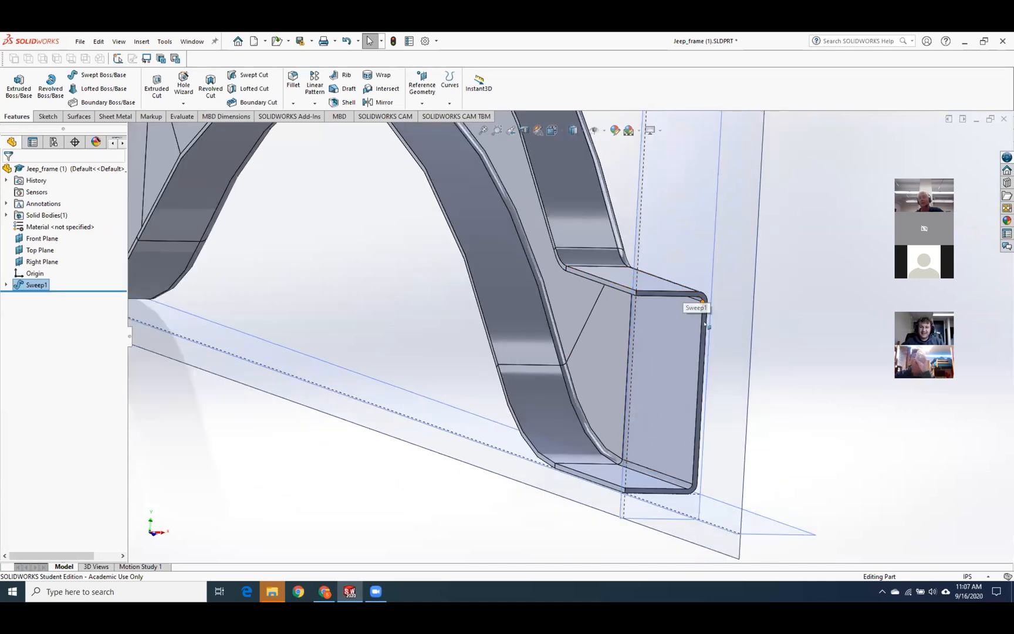
{"action": "scroll", "coordinate": [701, 352], "scroll_direction": "up", "scroll_amount": 5}
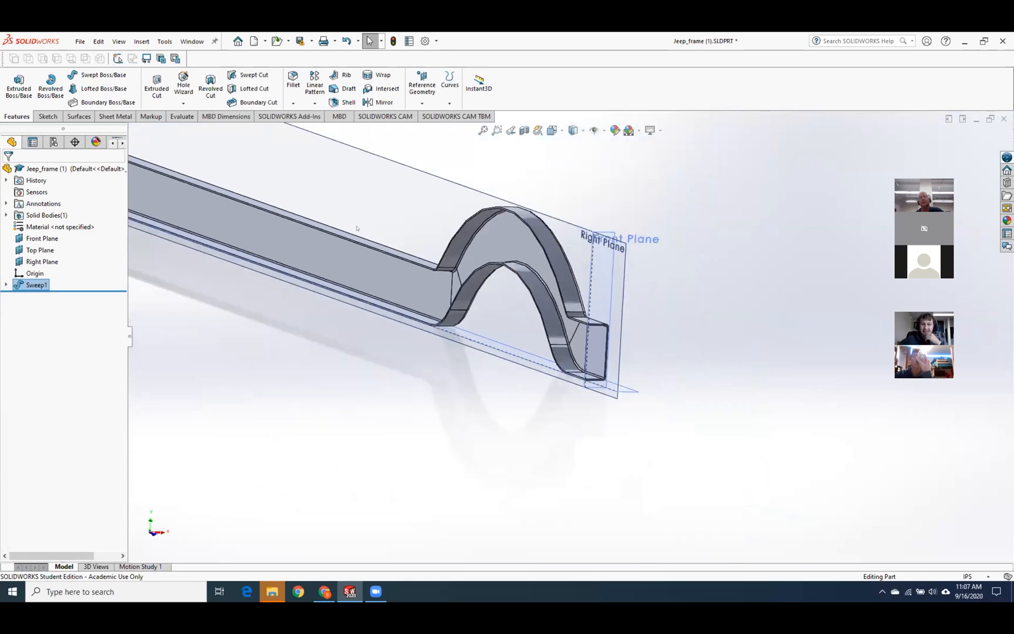
{"action": "scroll", "coordinate": [357, 228], "scroll_direction": "up", "scroll_amount": 4}
{"action": "scroll", "coordinate": [349, 202], "scroll_direction": "down", "scroll_amount": 2}
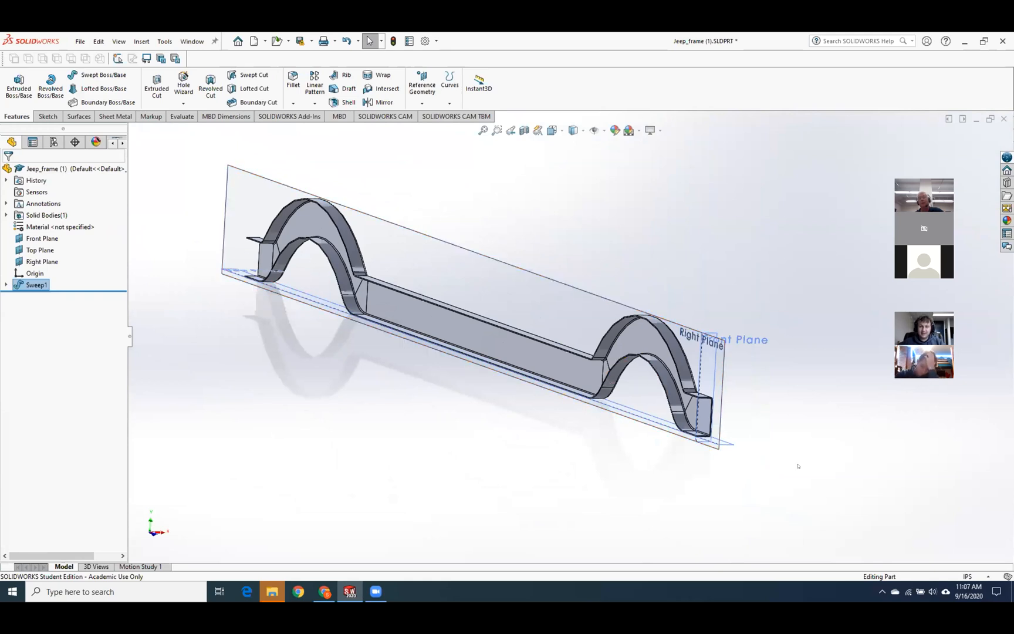
{"action": "middle_click_drag", "start_coordinate": [784, 426], "coordinate": [764, 433]}
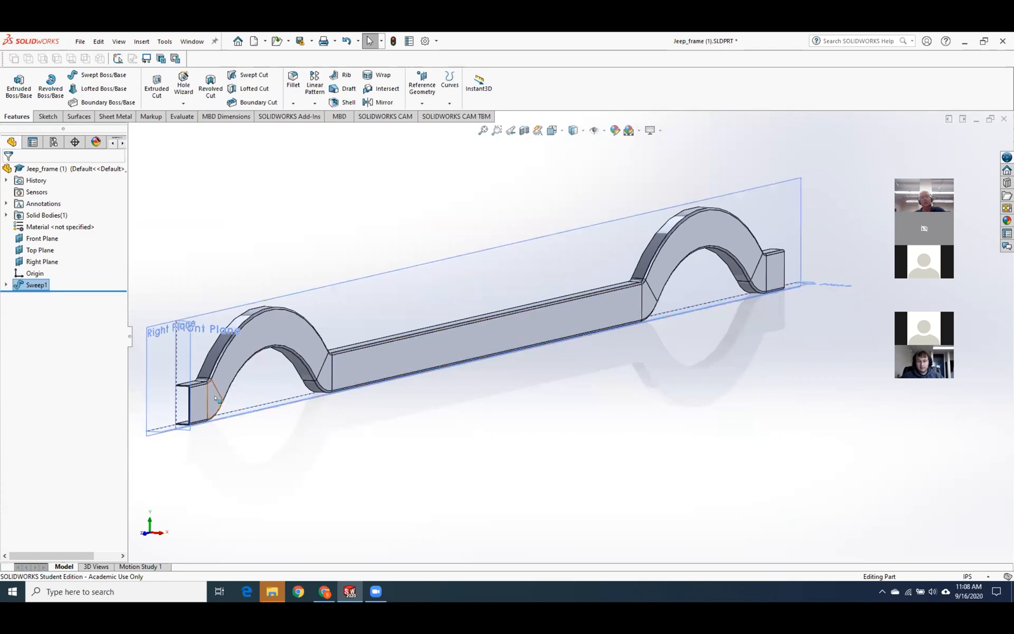
{"action": "scroll", "coordinate": [199, 406], "scroll_direction": "down", "scroll_amount": 3}
{"action": "scroll", "coordinate": [292, 400], "scroll_direction": "down", "scroll_amount": 3}
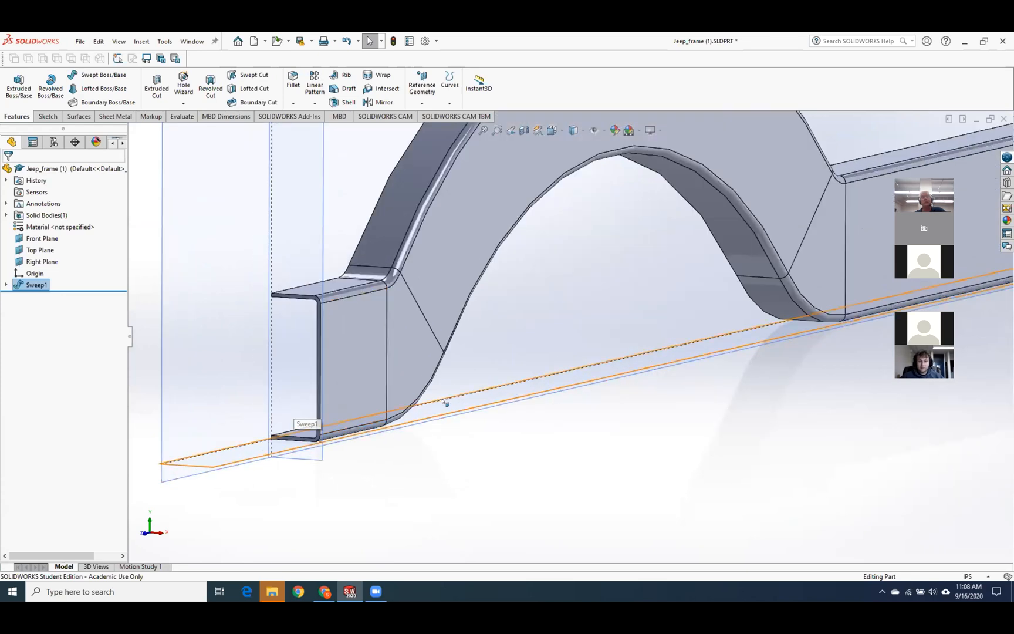
{"action": "middle_click_drag", "start_coordinate": [464, 399], "coordinate": [436, 392]}
{"action": "scroll", "coordinate": [444, 393], "scroll_direction": "down", "scroll_amount": 2}
{"action": "scroll", "coordinate": [444, 392], "scroll_direction": "up", "scroll_amount": 8}
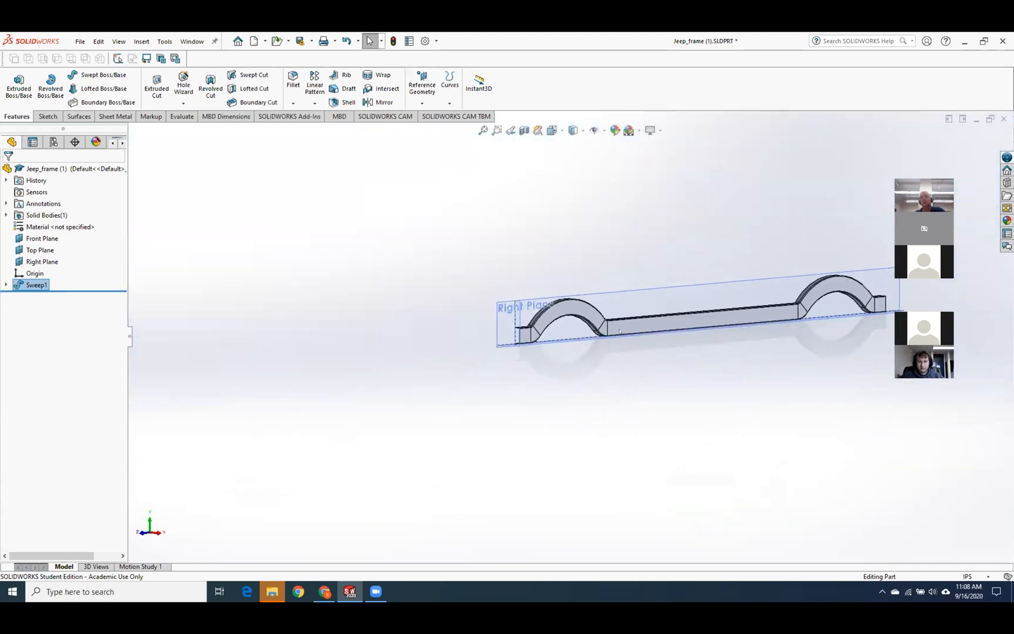
{"action": "scroll", "coordinate": [645, 338], "scroll_direction": "down", "scroll_amount": 3}
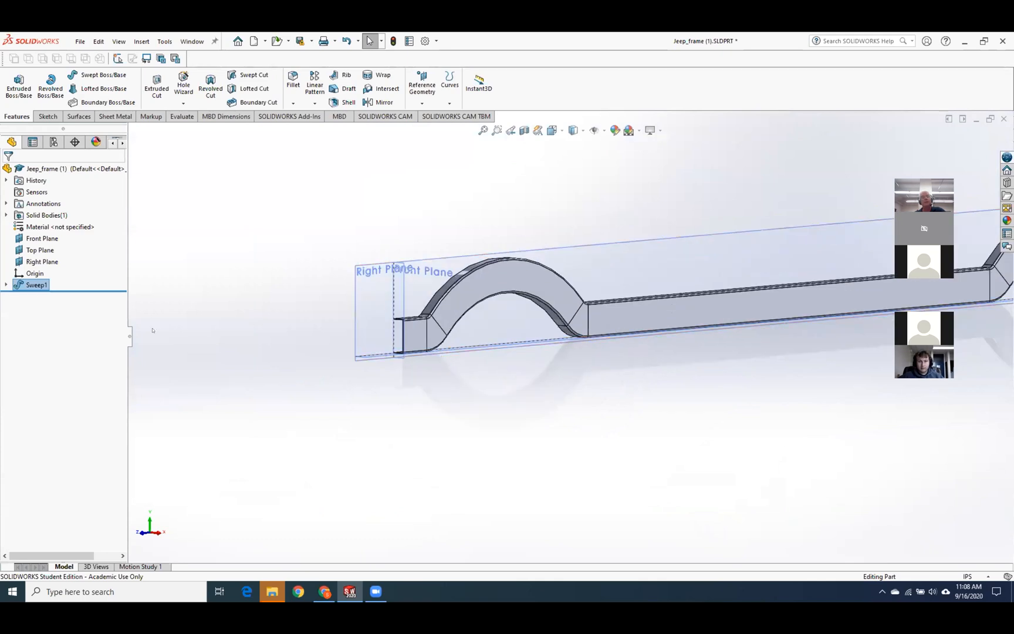
Delete the Sweep1 feature without its absorbed sketches, keeping the channel profile and the arched path.
{"action": "right_click", "coordinate": [35, 286]}
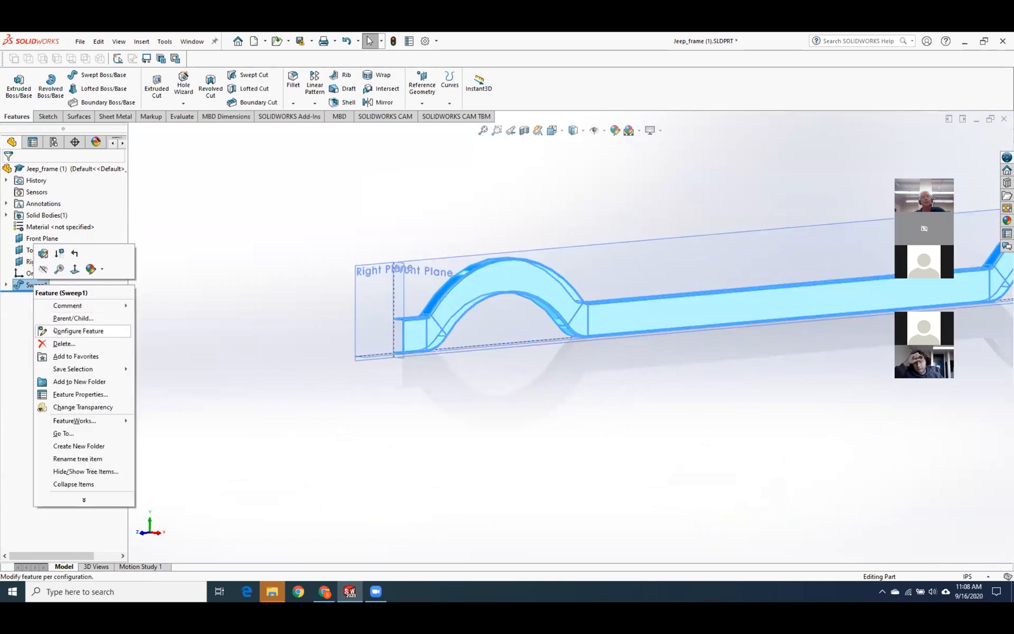
{"action": "left_click", "coordinate": [64, 343]}
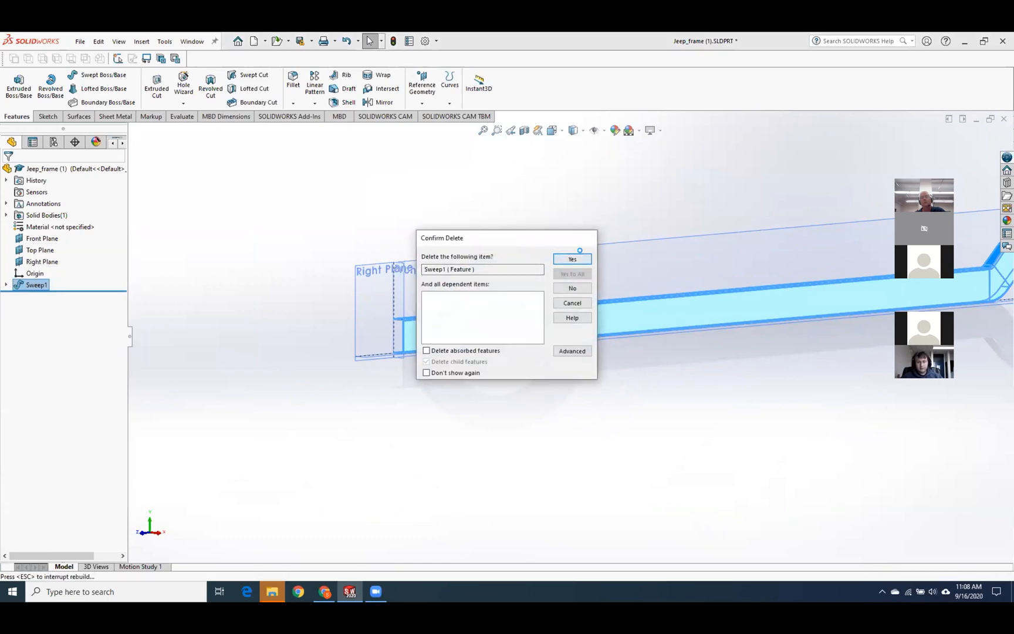
{"action": "left_click", "coordinate": [572, 259]}
{"action": "mouse_move", "coordinate": [478, 296]}
{"action": "middle_mouse_down"}
{"action": "mouse_move", "coordinate": [544, 308]}
{"action": "mouse_move", "coordinate": [512, 301]}
{"action": "mouse_move", "coordinate": [510, 322]}
{"action": "middle_mouse_up"}
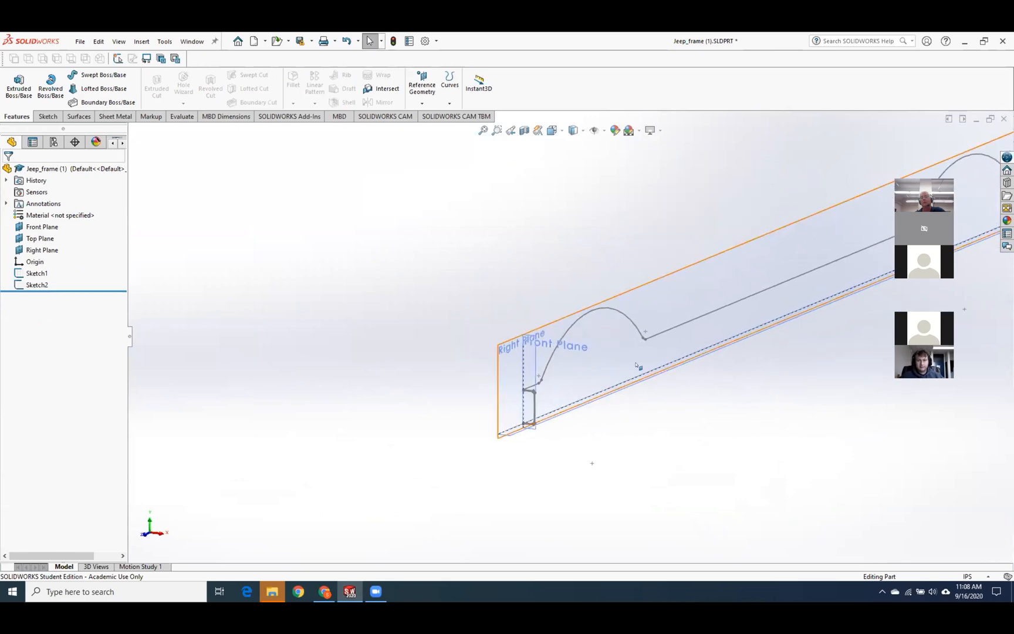
{"action": "scroll", "coordinate": [570, 365], "scroll_direction": "down", "scroll_amount": 5}
{"action": "scroll", "coordinate": [568, 369], "scroll_direction": "up", "scroll_amount": 3}
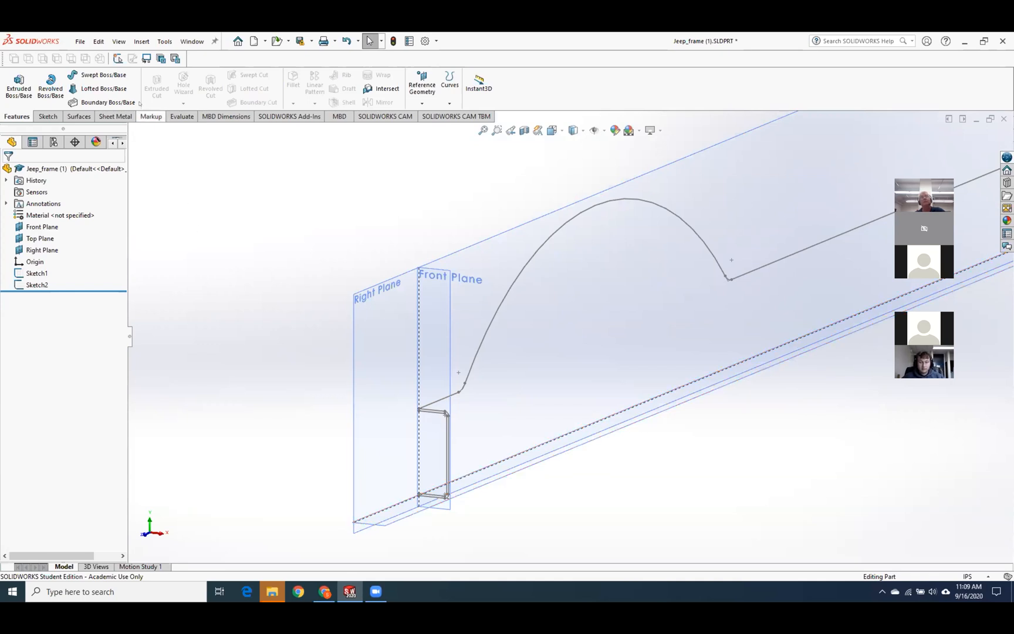
Switch to the browser to check the Lesson_6 Drive folder for Failed_Jeep_frame.SLDPRT, and return to SolidWorks.
{"action": "left_click", "coordinate": [80, 41]}
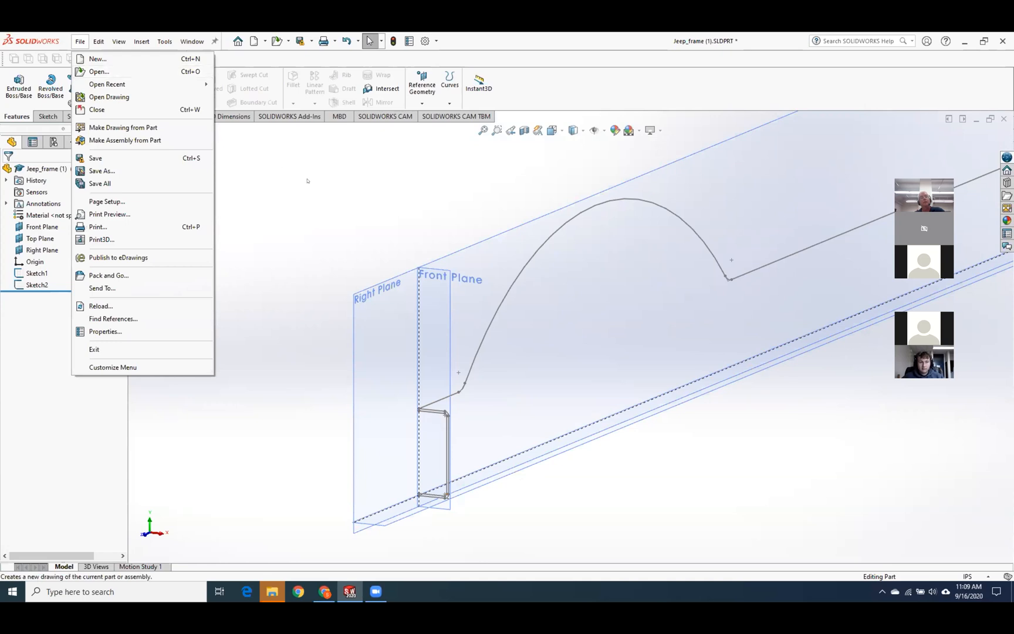
{"action": "left_click", "coordinate": [273, 289]}
{"action": "left_click", "coordinate": [325, 592]}
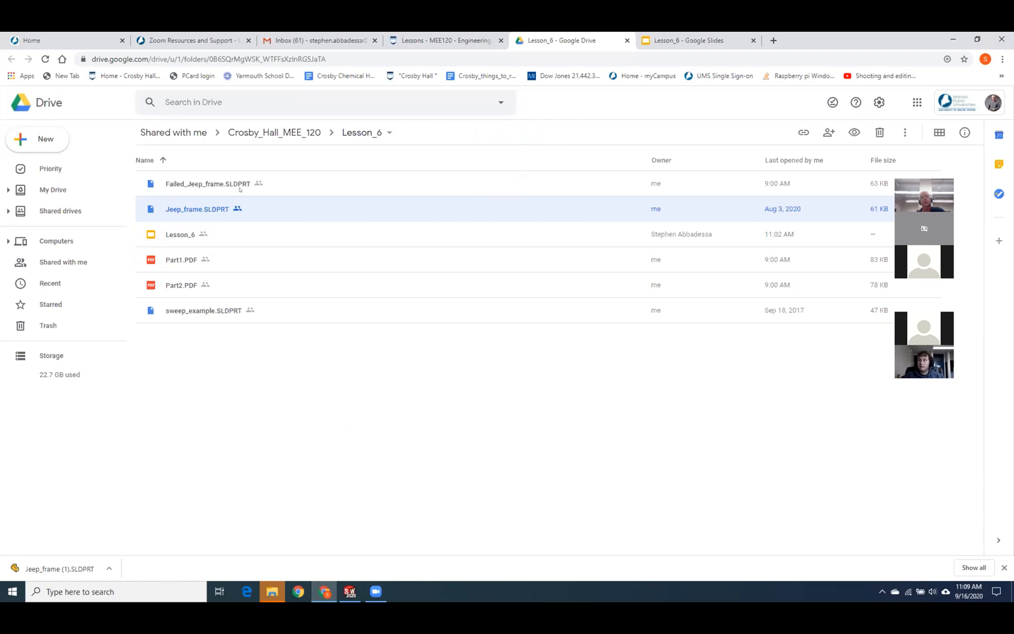
{"action": "left_click", "coordinate": [349, 591]}
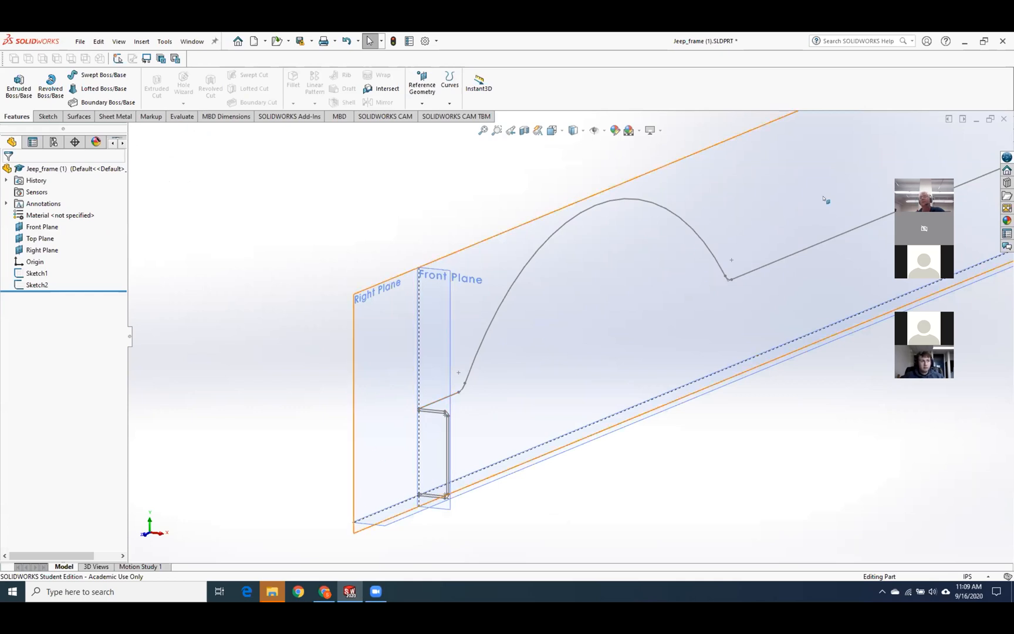
Close Jeep_frame (1).SLDPRT without saving and open Failed_Jeep_frame.SLDPRT from the Downloads folder.
{"action": "left_click", "coordinate": [1004, 119]}
{"action": "left_click", "coordinate": [485, 324]}
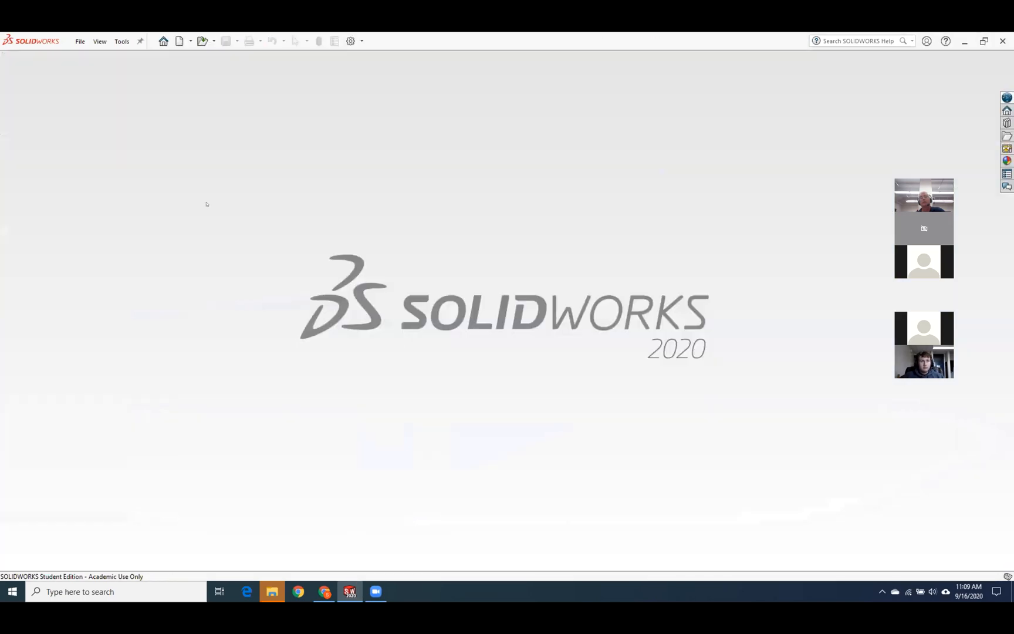
{"action": "left_click", "coordinate": [80, 41]}
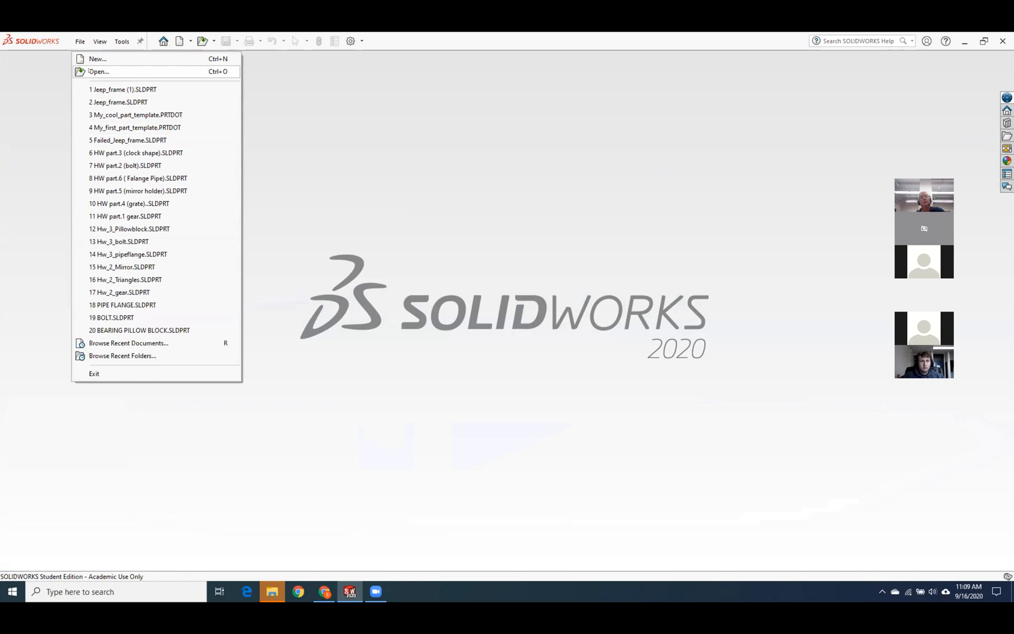
{"action": "left_click", "coordinate": [99, 72]}
{"action": "left_click", "coordinate": [527, 289]}
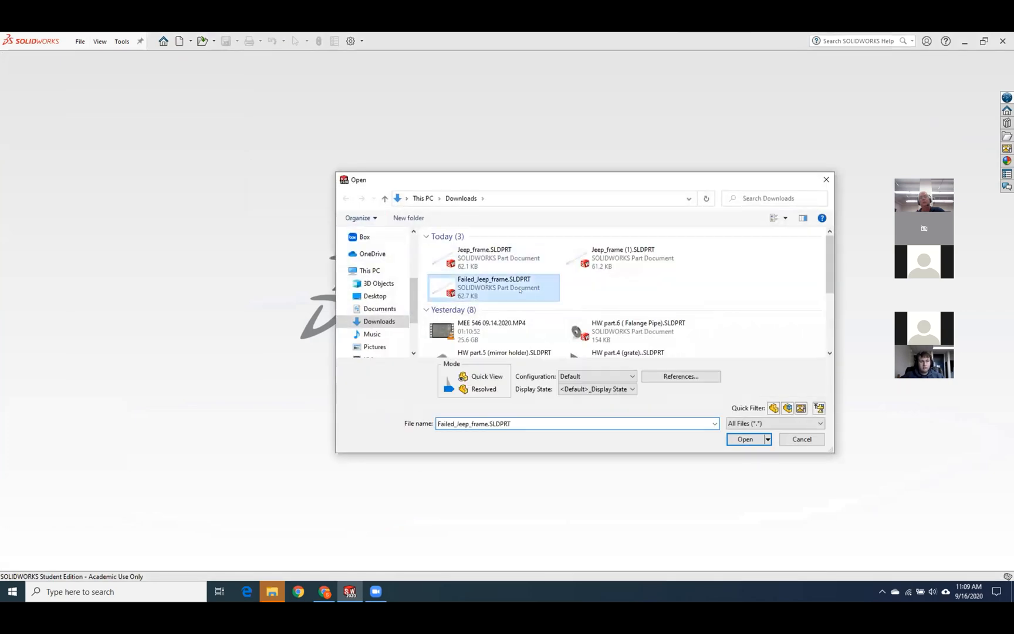
{"action": "left_click", "coordinate": [745, 439]}
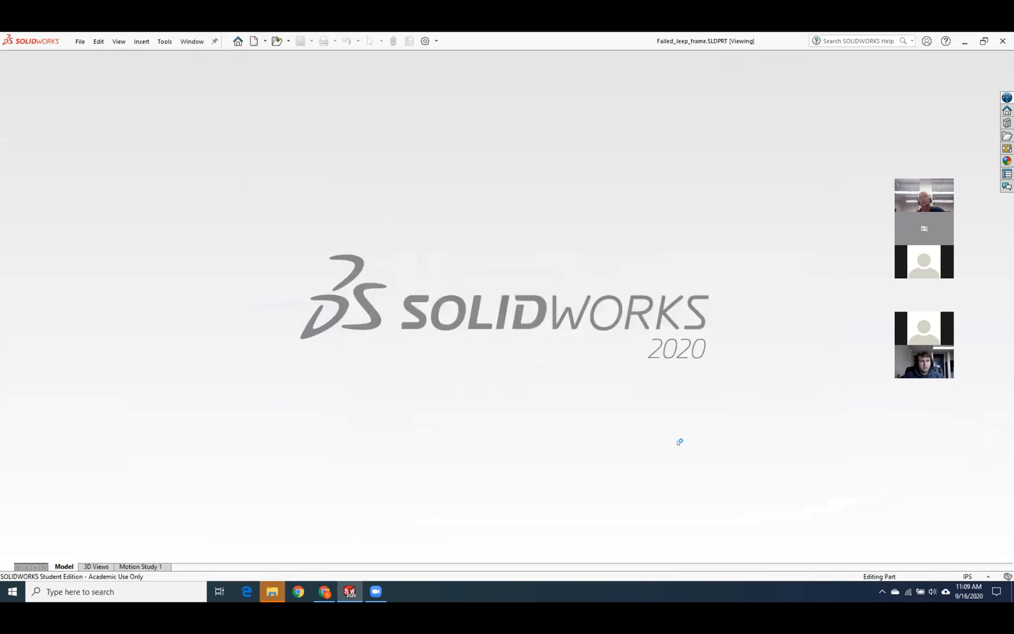
Try to create a Swept Boss/Base with the C-channel Sketch1 as the profile and the arched Sketch2 as the path.
{"action": "scroll", "coordinate": [366, 384], "scroll_direction": "down", "scroll_amount": 2}
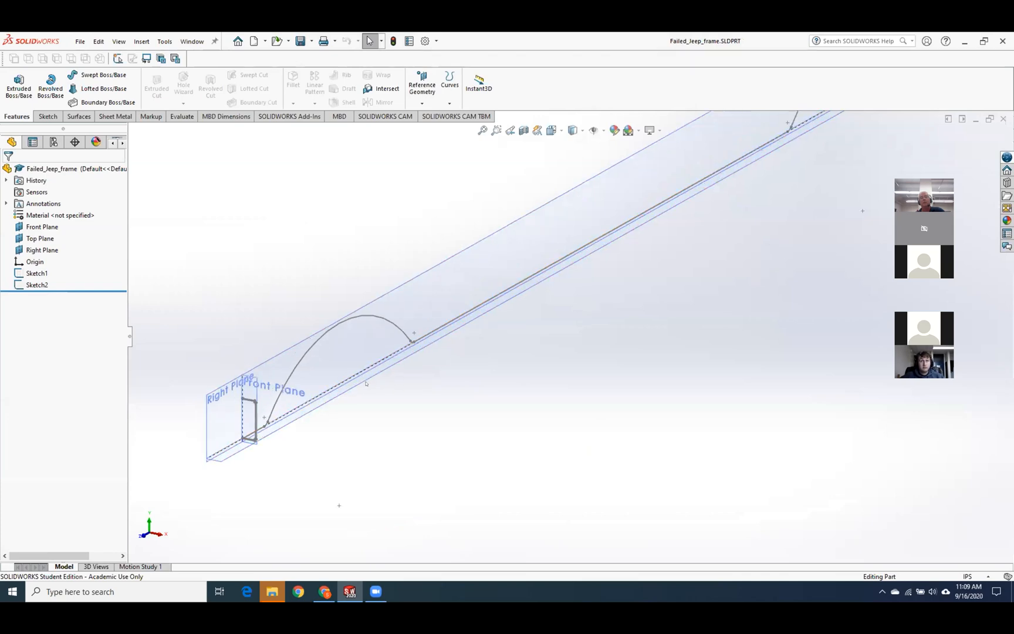
{"action": "scroll", "coordinate": [366, 383], "scroll_direction": "down", "scroll_amount": 2}
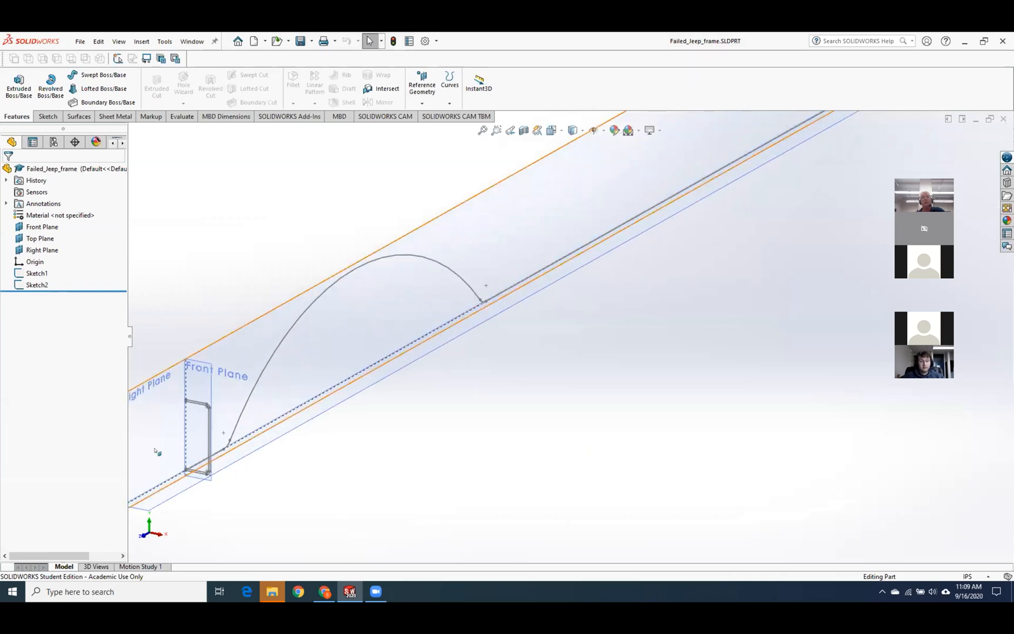
{"action": "scroll", "coordinate": [189, 467], "scroll_direction": "down", "scroll_amount": 3}
{"action": "scroll", "coordinate": [188, 467], "scroll_direction": "down", "scroll_amount": 1}
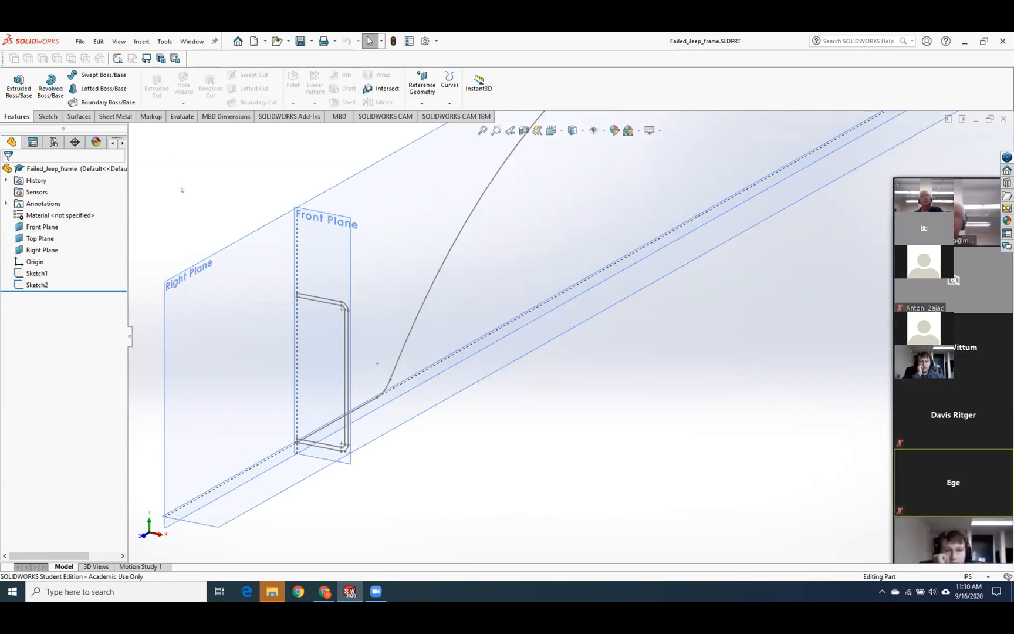
{"action": "scroll", "coordinate": [163, 307], "scroll_direction": "up", "scroll_amount": 3}
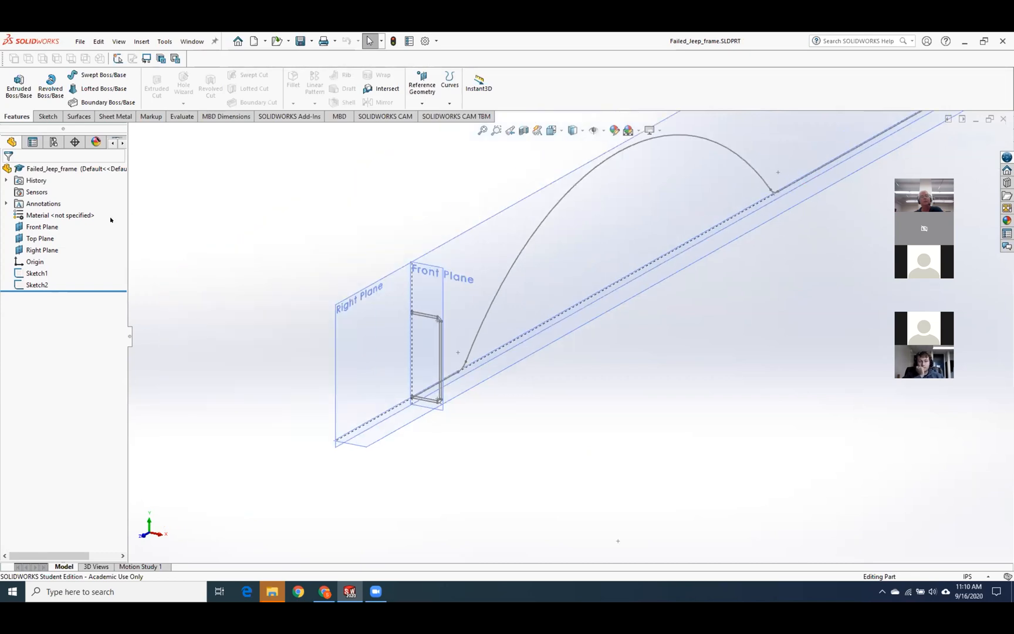
{"action": "left_click", "coordinate": [100, 74]}
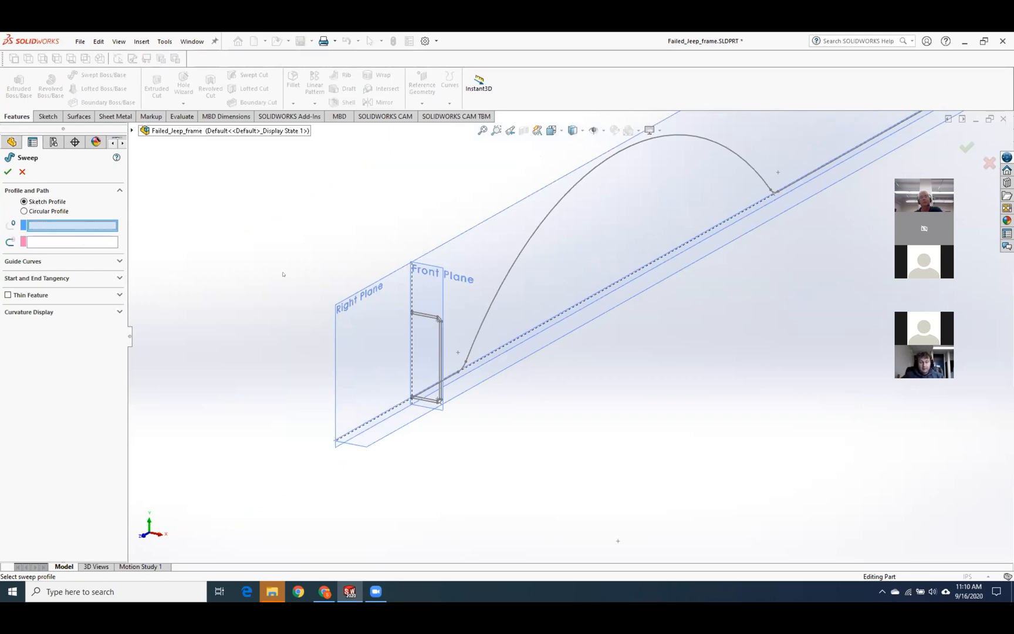
{"action": "left_click", "coordinate": [416, 315]}
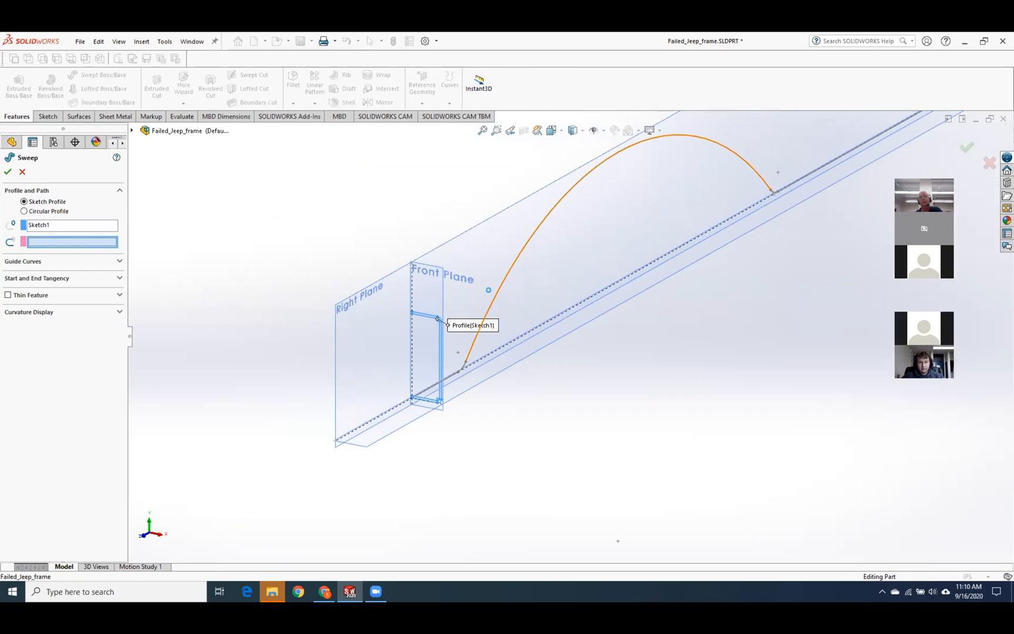
{"action": "left_click", "coordinate": [495, 300]}
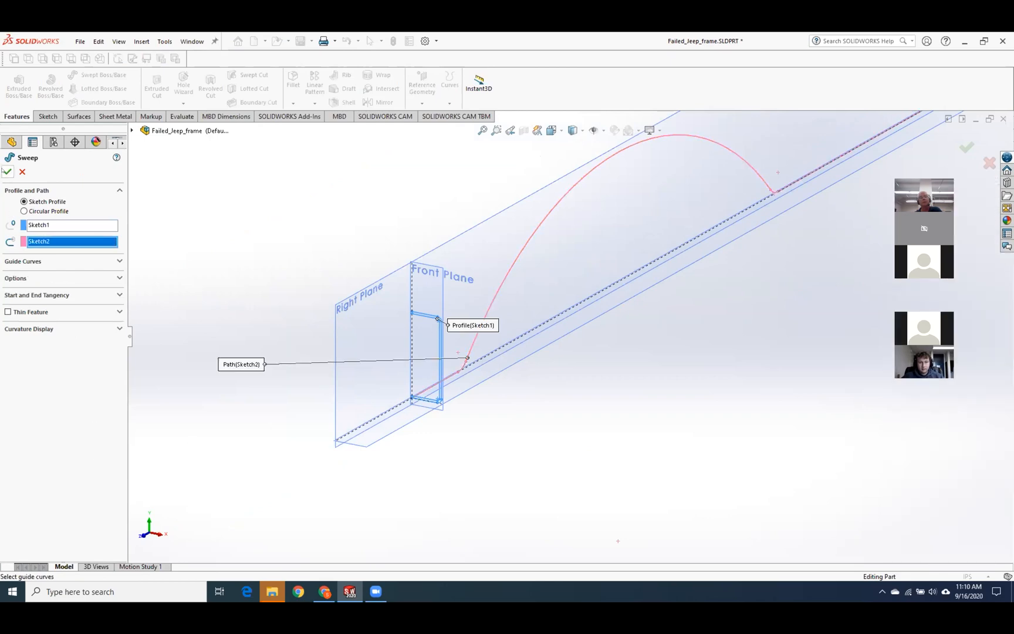
{"action": "left_click", "coordinate": [7, 172]}
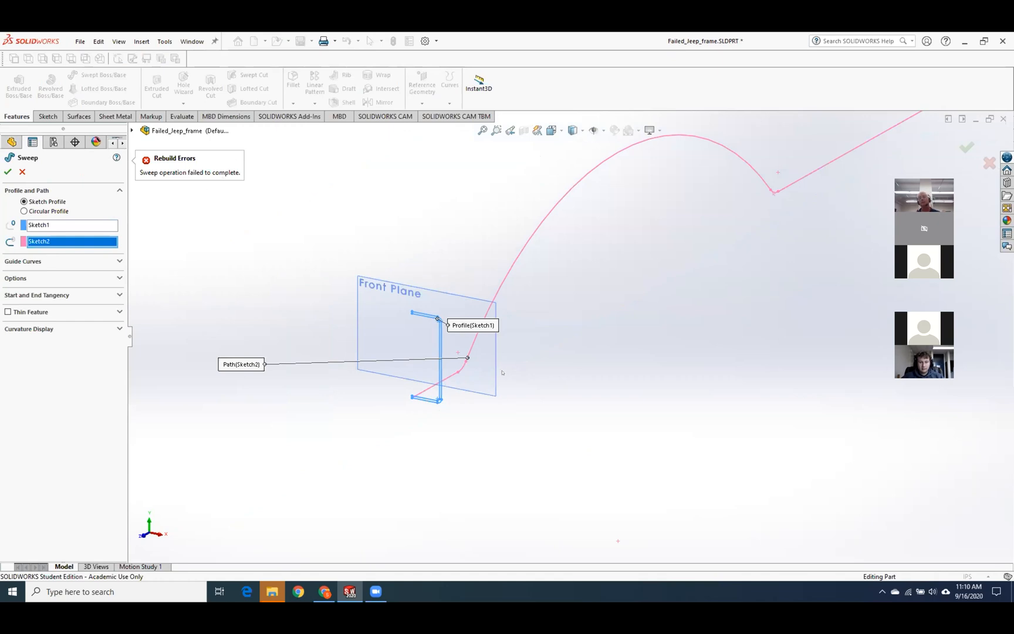
Examine the path's first bend and its starting point on the C-channel's lower flange, and cancel the sweep.
{"action": "scroll", "coordinate": [503, 372], "scroll_direction": "down", "scroll_amount": 5}
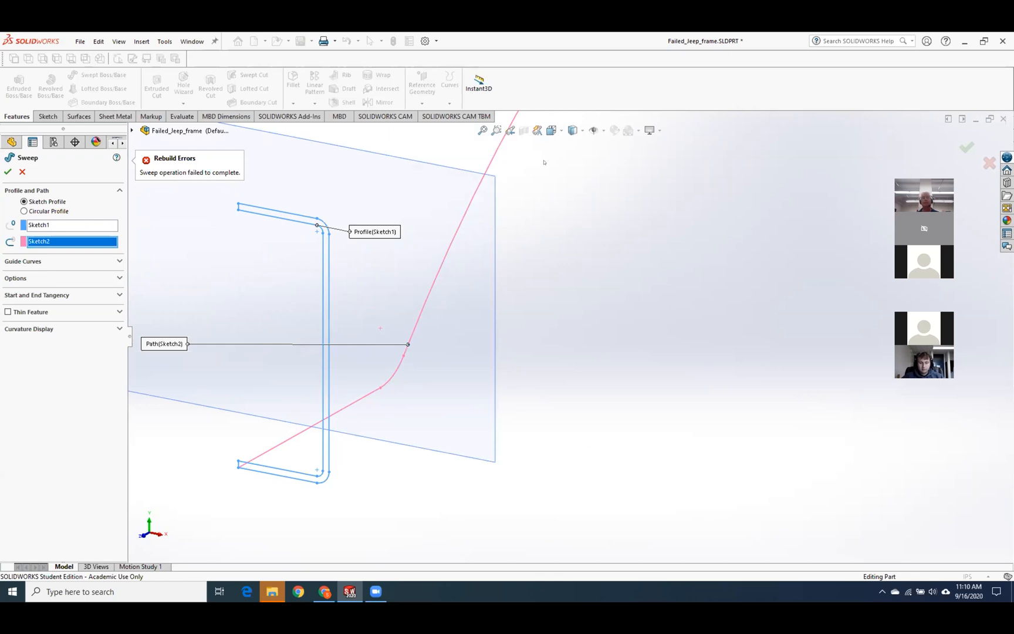
{"action": "scroll", "coordinate": [543, 162], "scroll_direction": "up", "scroll_amount": 5}
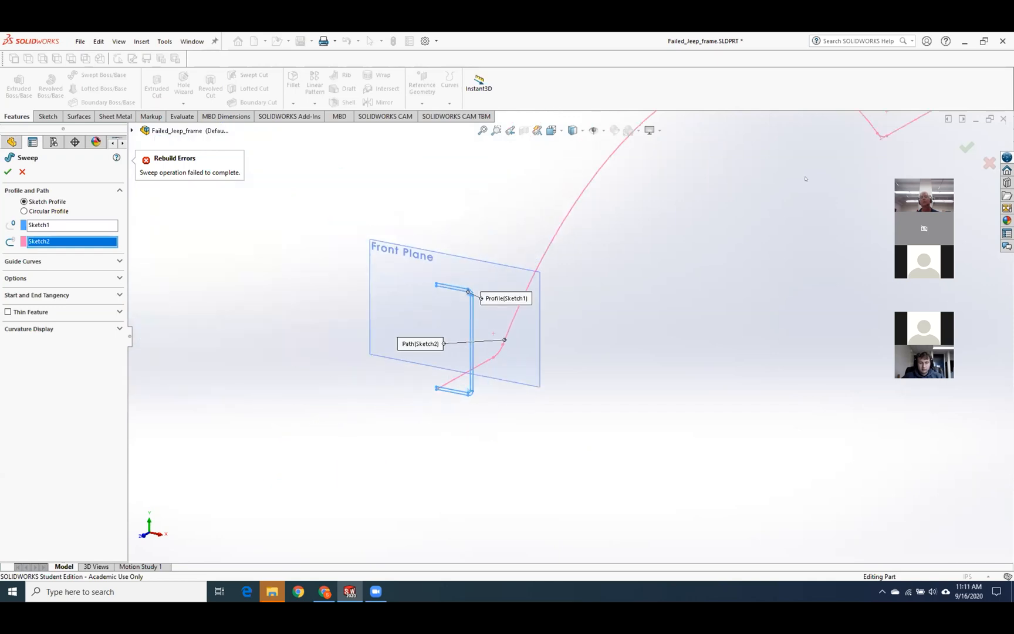
{"action": "scroll", "coordinate": [806, 179], "scroll_direction": "up", "scroll_amount": 4}
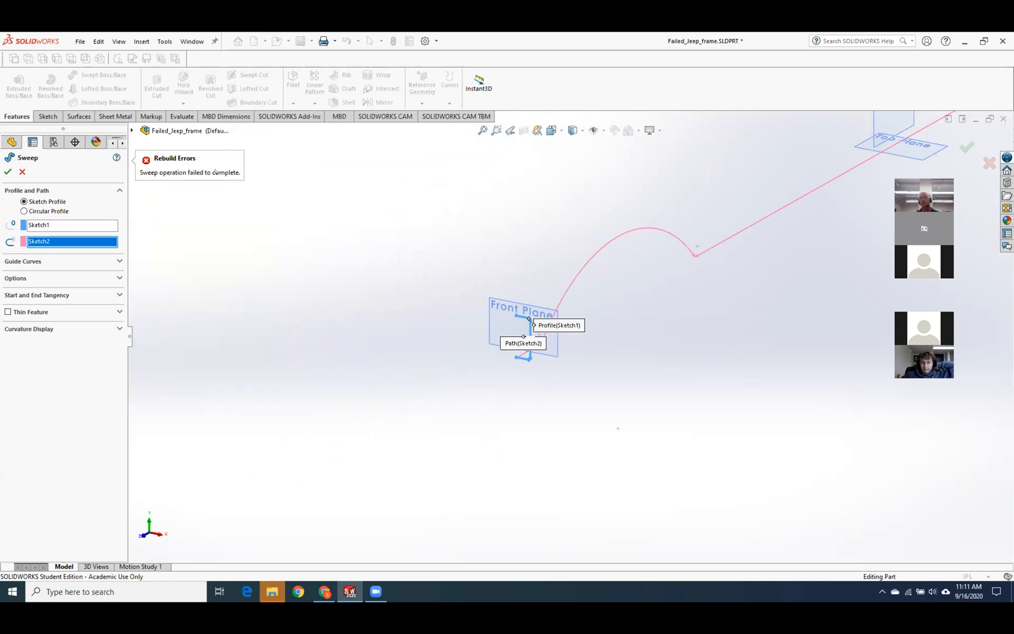
{"action": "scroll", "coordinate": [552, 341], "scroll_direction": "down", "scroll_amount": 6}
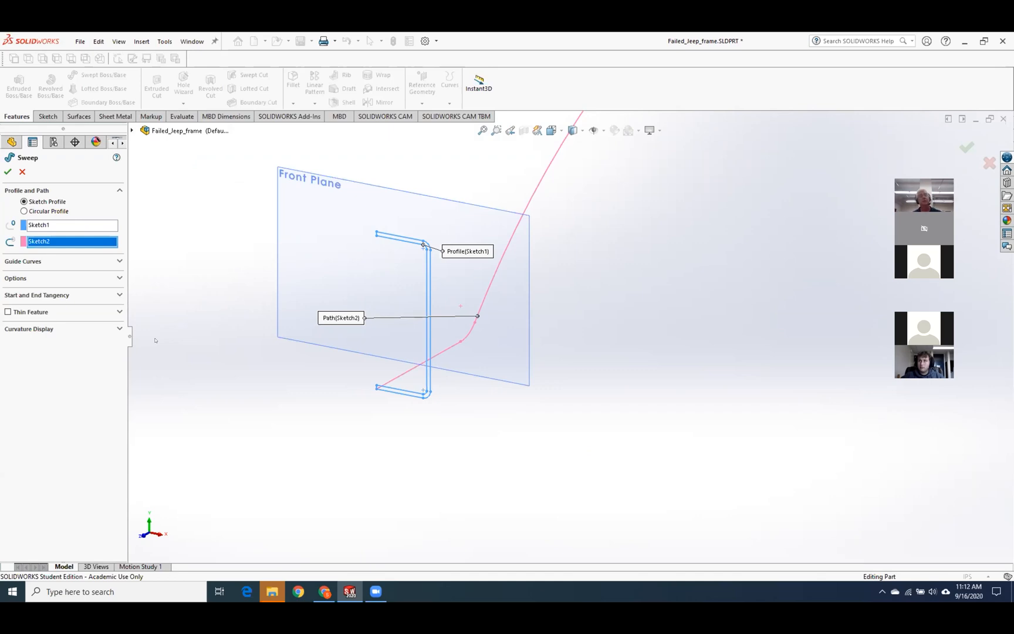
{"action": "left_click", "coordinate": [22, 171]}
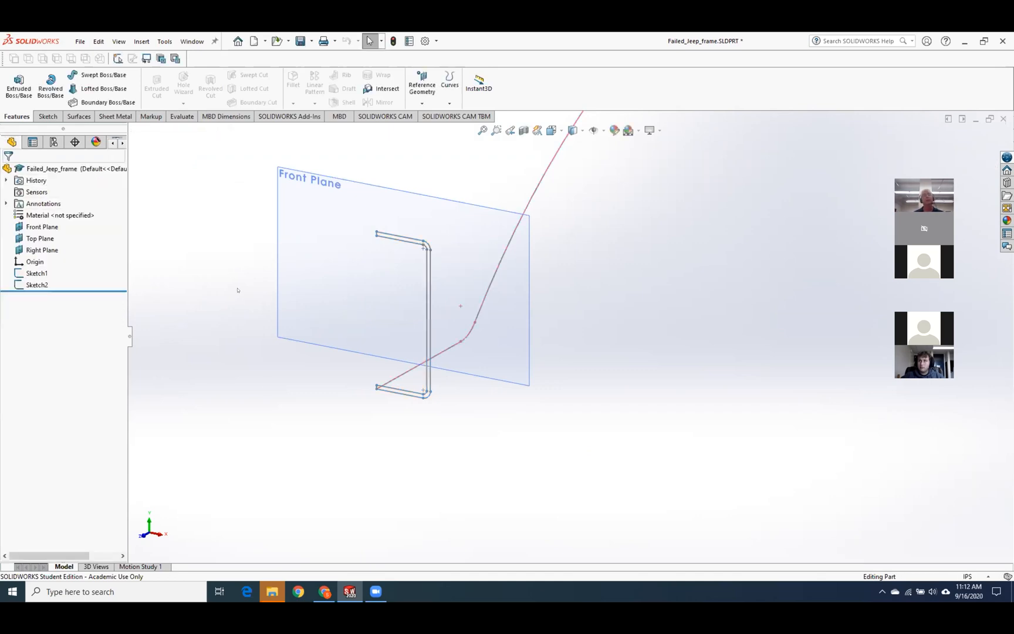
Close Failed_Jeep_frame.SLDPRT without saving and create a new part from the My_cool_part_template template.
{"action": "scroll", "coordinate": [288, 439], "scroll_direction": "up", "scroll_amount": 12}
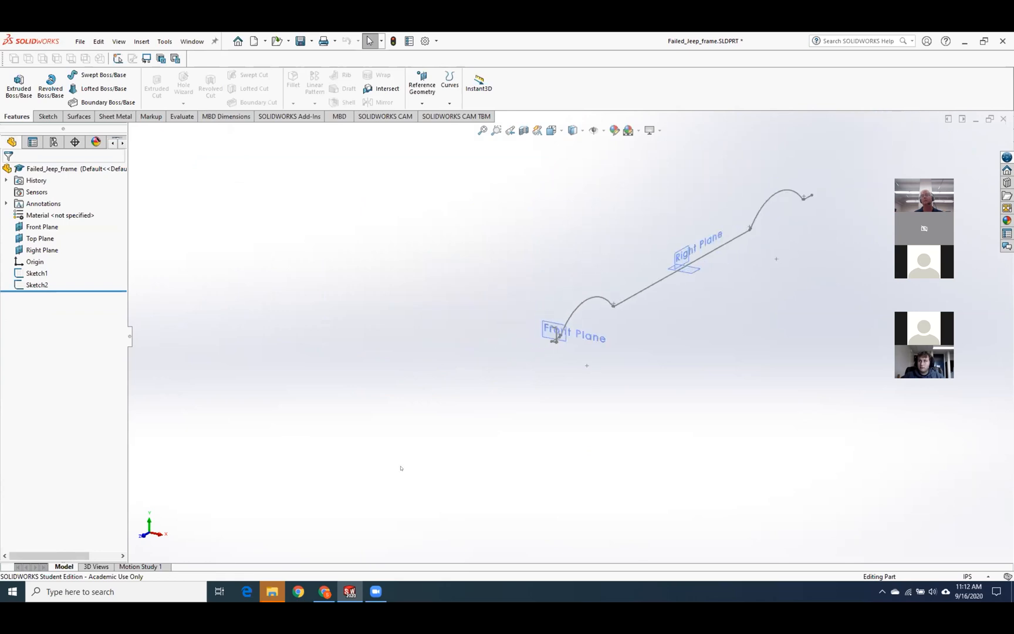
{"action": "scroll", "coordinate": [824, 279], "scroll_direction": "down", "scroll_amount": 4}
{"action": "scroll", "coordinate": [804, 288], "scroll_direction": "up", "scroll_amount": 3}
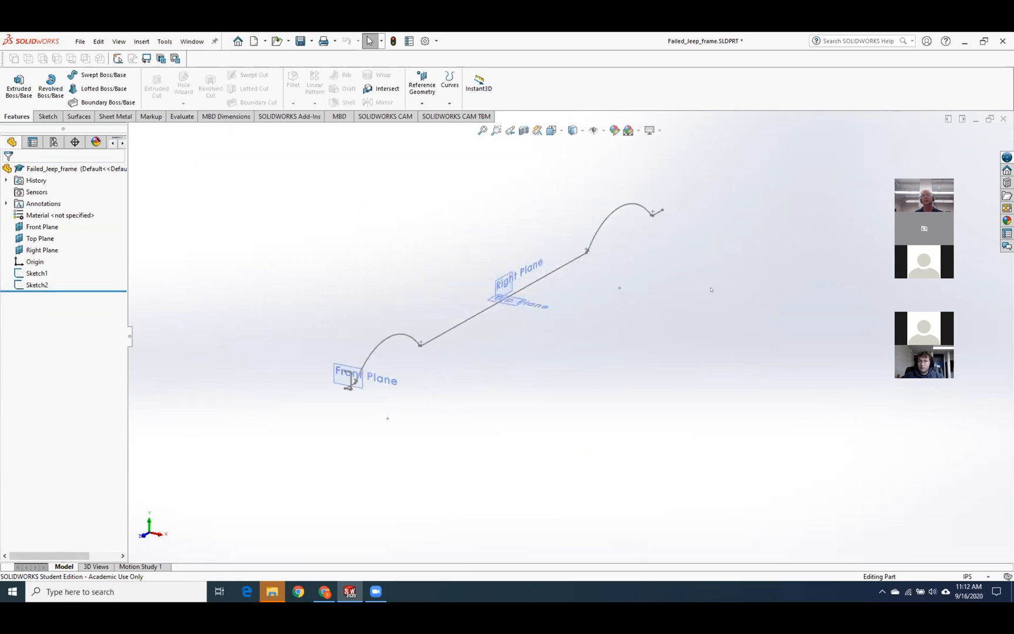
{"action": "scroll", "coordinate": [476, 237], "scroll_direction": "down", "scroll_amount": 2}
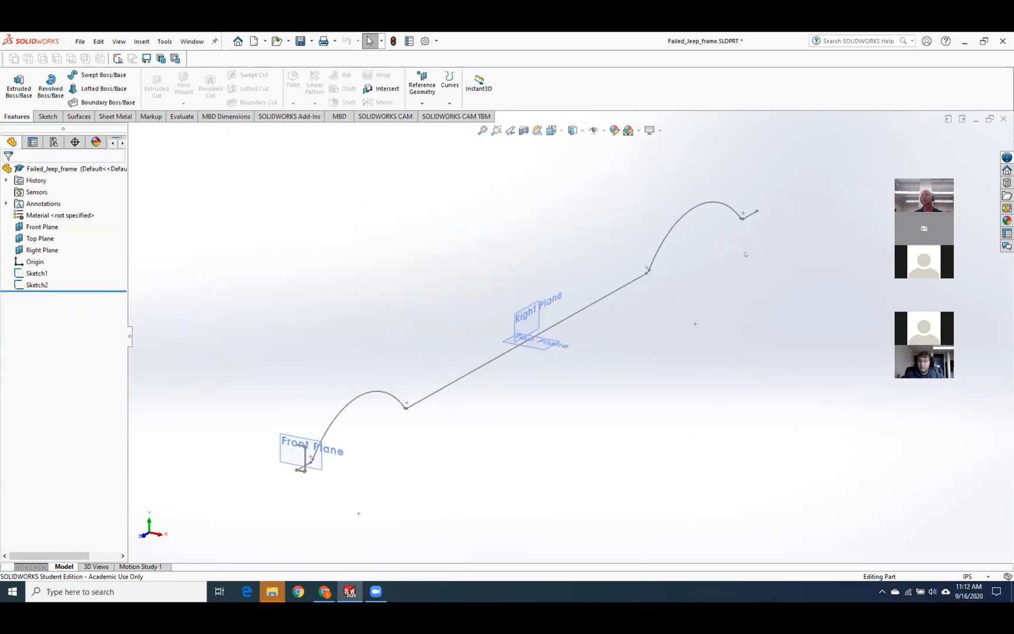
{"action": "key", "text": "ctrl+w"}
{"action": "left_click", "coordinate": [468, 318]}
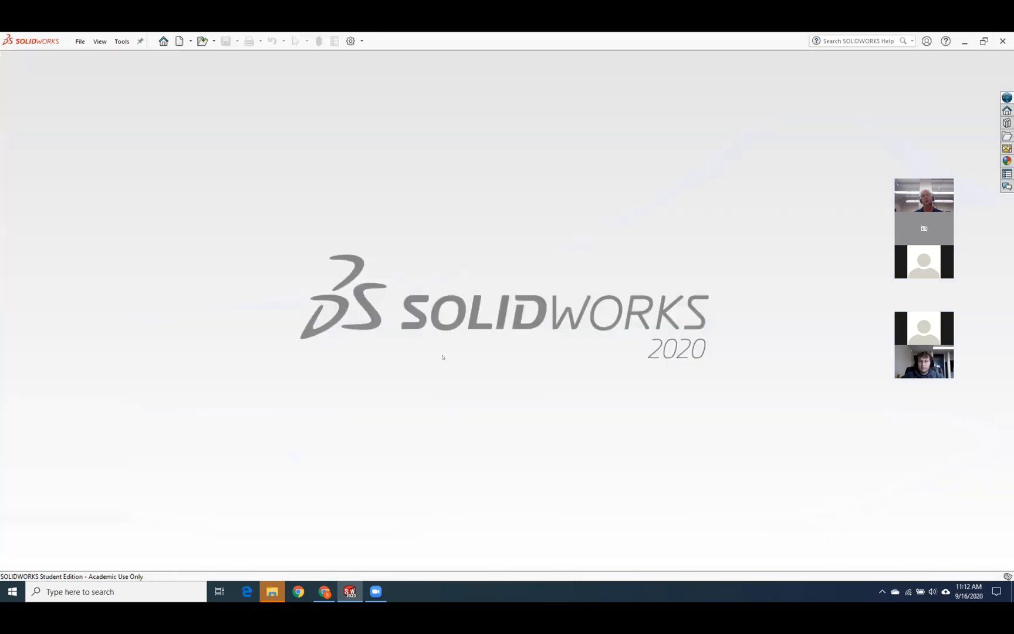
{"action": "left_click", "coordinate": [179, 41]}
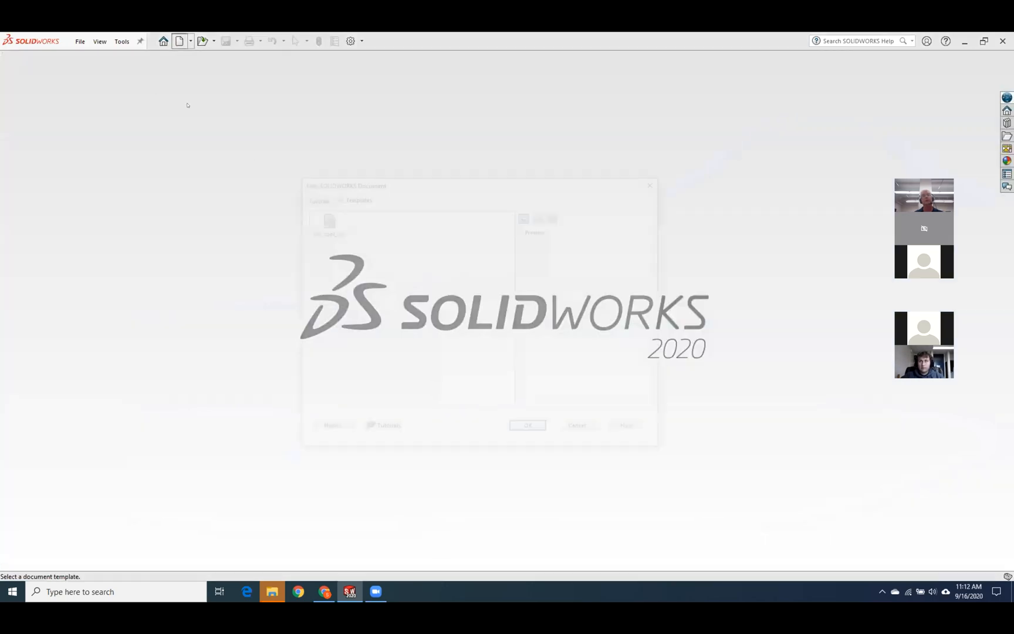
{"action": "left_click", "coordinate": [530, 430]}
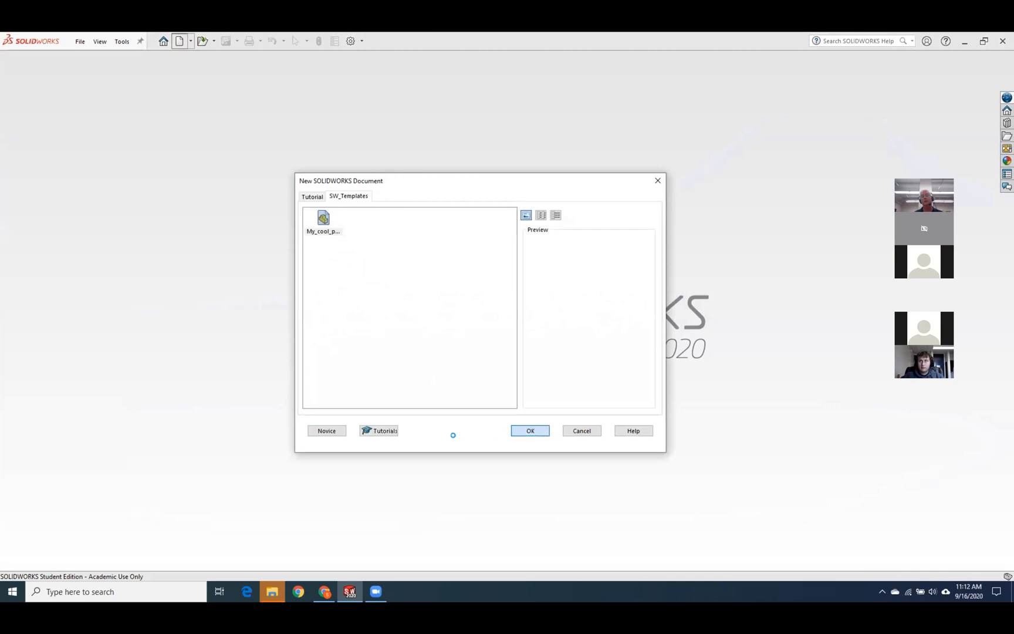
Start a sketch on the Front plane and draw a circle of about 0.17 in radius on Axis1, about 1.37 in left of the origin.
{"action": "scroll", "coordinate": [458, 442], "scroll_direction": "up", "scroll_amount": 2}
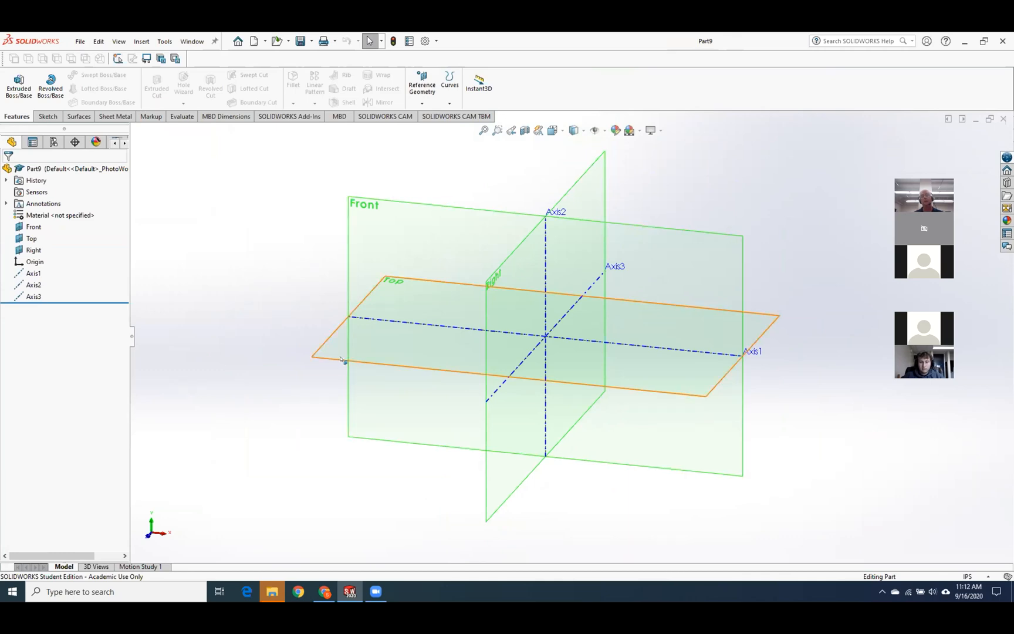
{"action": "left_click", "coordinate": [355, 283]}
{"action": "left_click", "coordinate": [395, 255]}
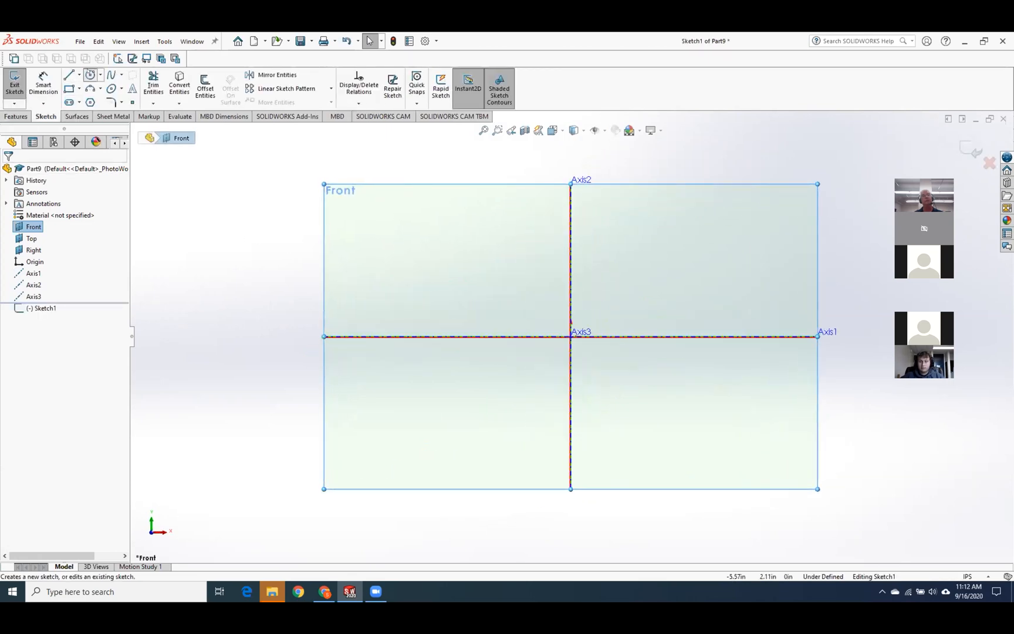
{"action": "left_click", "coordinate": [89, 75]}
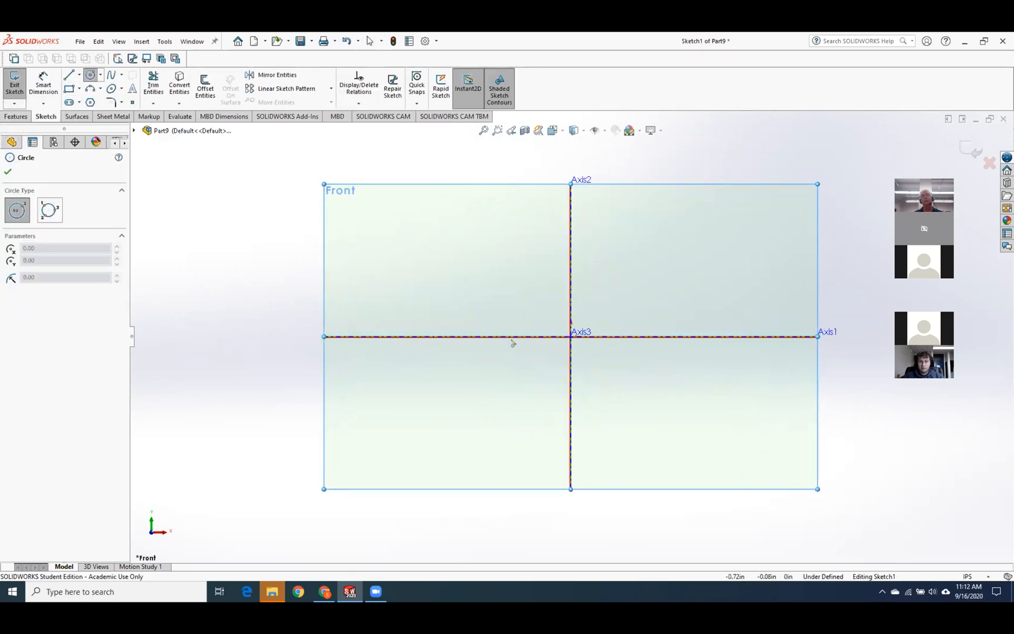
{"action": "left_click", "coordinate": [464, 337]}
{"action": "left_click", "coordinate": [476, 343]}
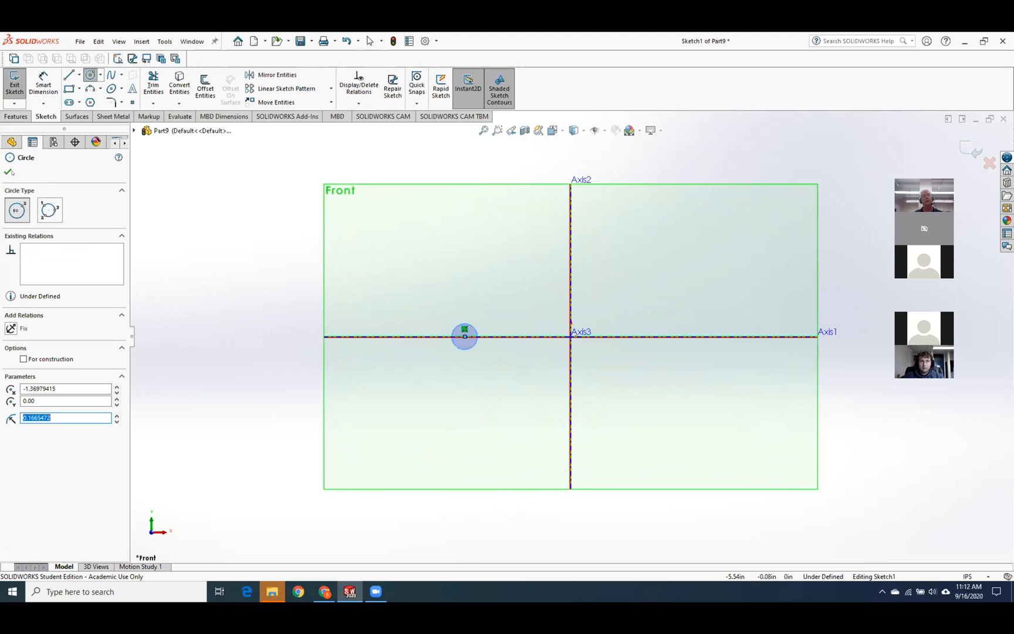
Dimension the circle's centre 1.000 in from the vertical Axis2.
{"action": "left_click", "coordinate": [44, 85]}
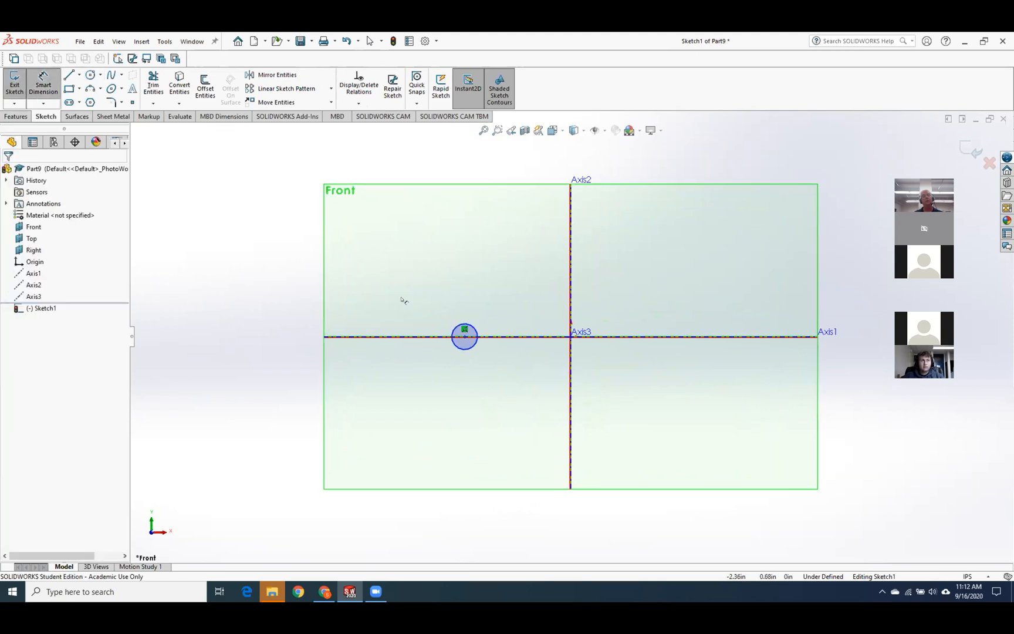
{"action": "left_click", "coordinate": [466, 337]}
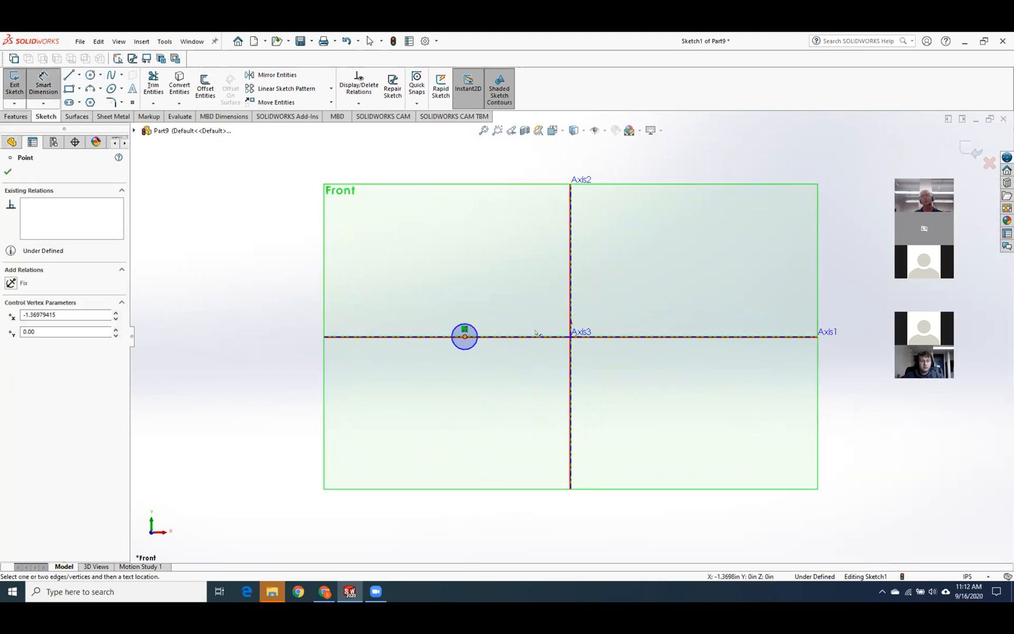
{"action": "left_click", "coordinate": [571, 355]}
{"action": "left_click", "coordinate": [519, 377]}
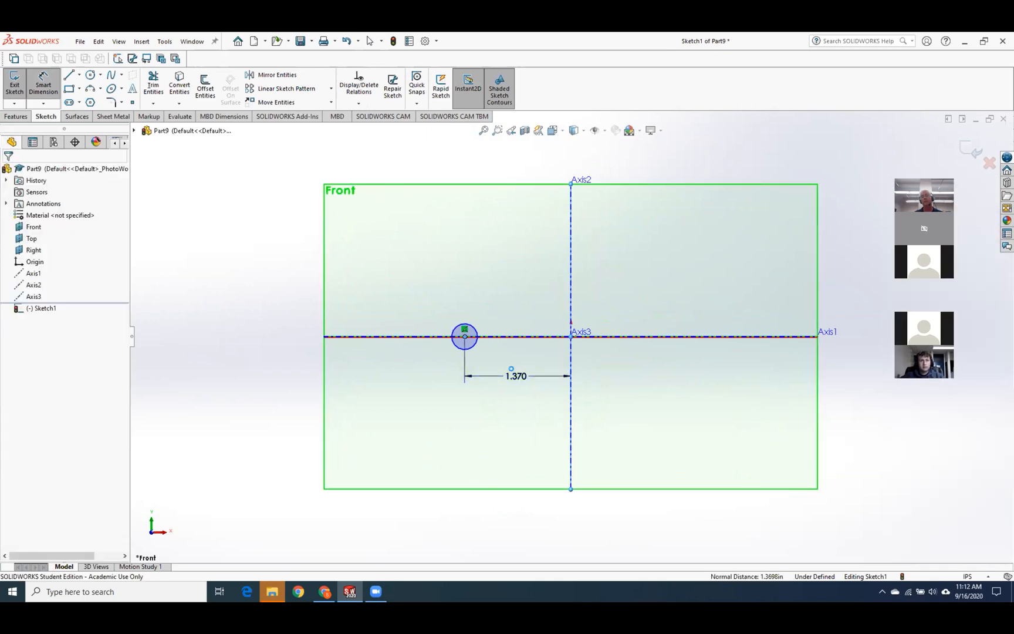
{"action": "type", "text": "1.000in"}
{"action": "key", "text": "Return"}
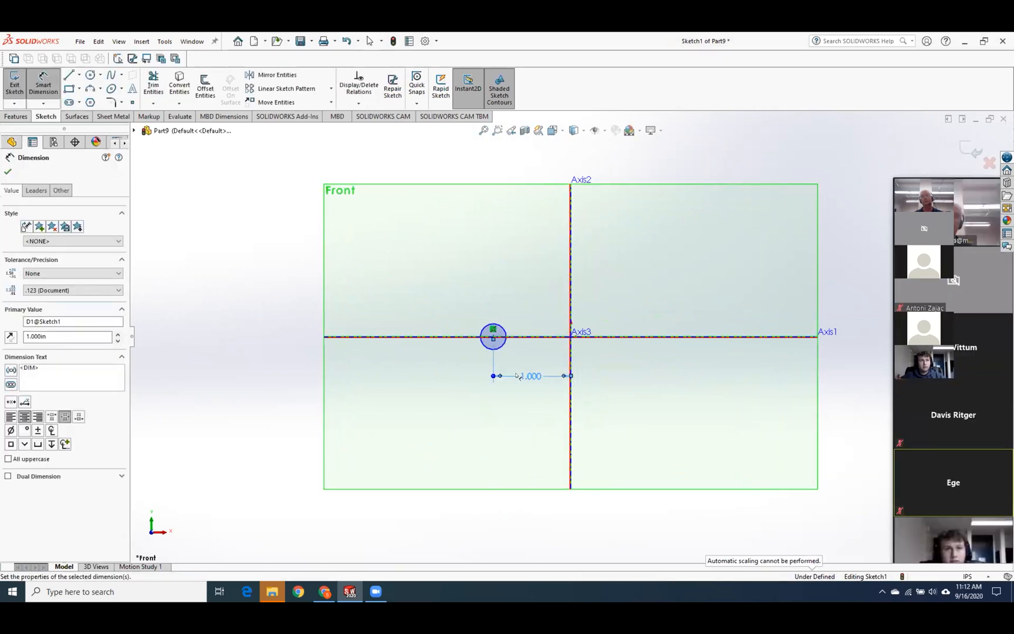
Dimension the circle's diameter as 0.125 in.
{"action": "left_click", "coordinate": [503, 328]}
{"action": "left_click", "coordinate": [506, 290]}
{"action": "type", "text": ".125"}
{"action": "key", "text": "Return"}
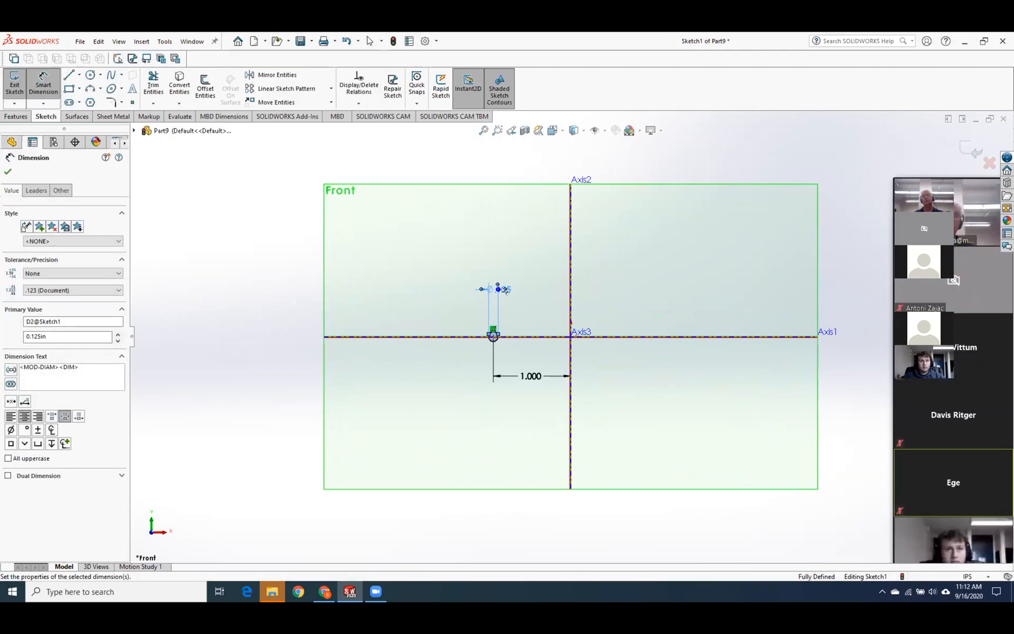
Finish dimensioning the small circle and exit its sketch.
{"action": "left_click", "coordinate": [8, 171]}
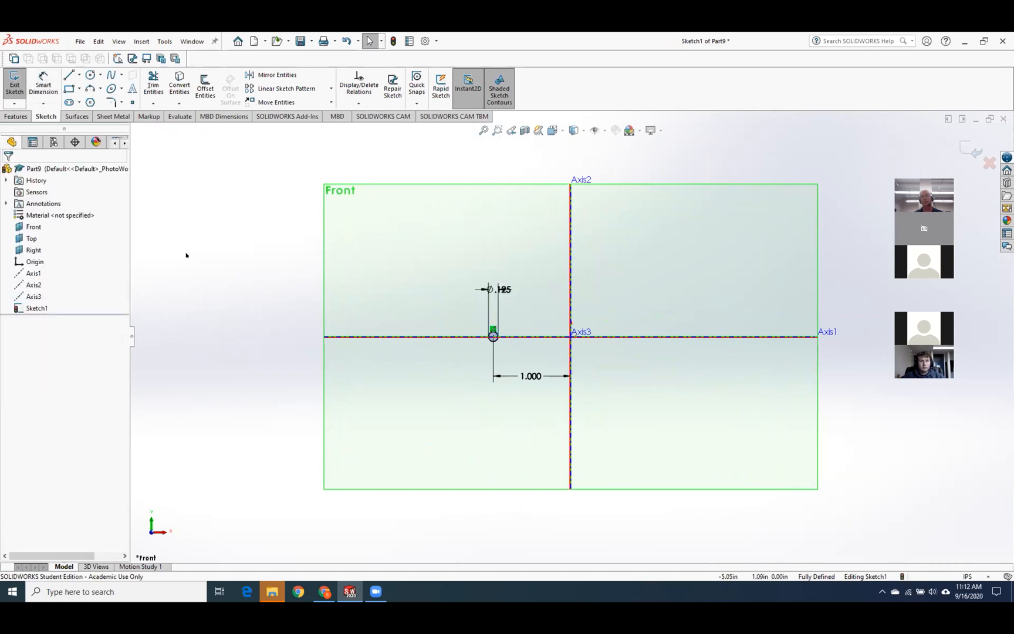
{"action": "middle_click_drag", "start_coordinate": [347, 317], "coordinate": [304, 364]}
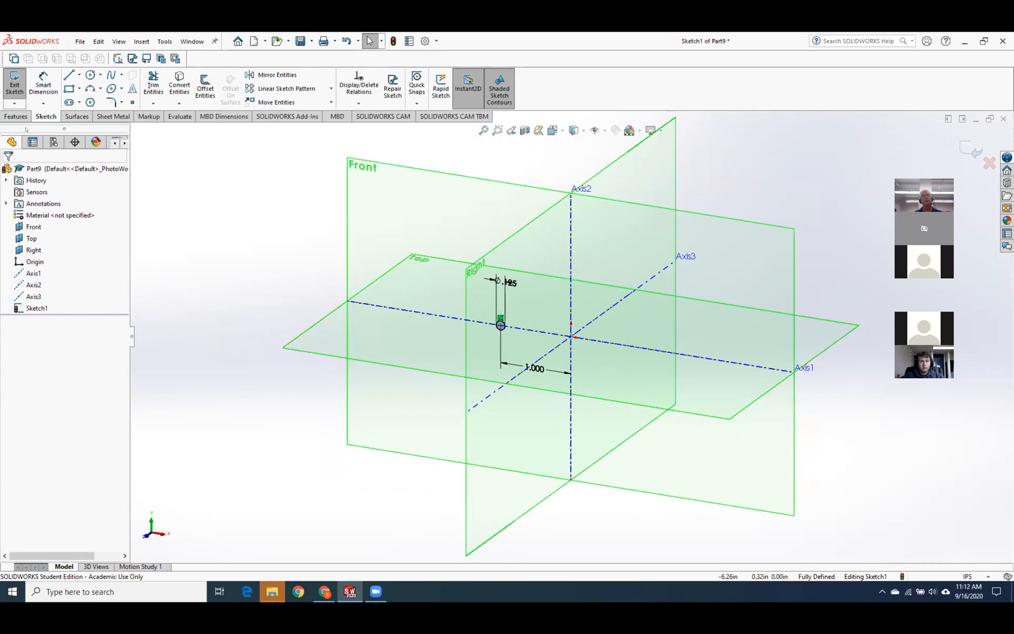
{"action": "left_click", "coordinate": [15, 84]}
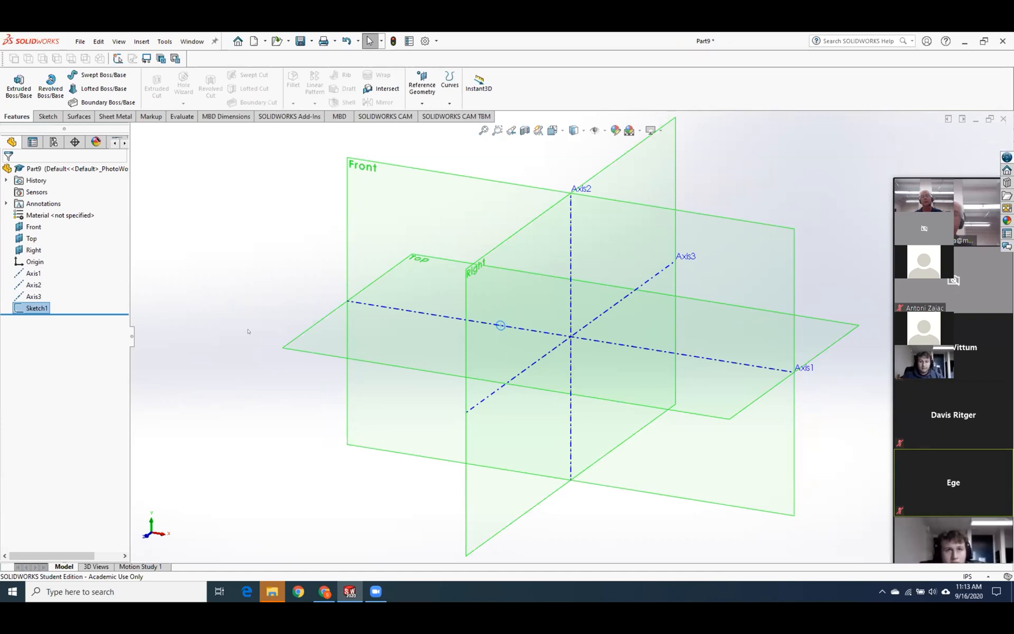
Sketch a circle on the Top plane centred on the origin with a 1.00 in radius through the small circle's centre, and exit the sketch.
{"action": "left_click", "coordinate": [299, 336]}
{"action": "right_click", "coordinate": [299, 336]}
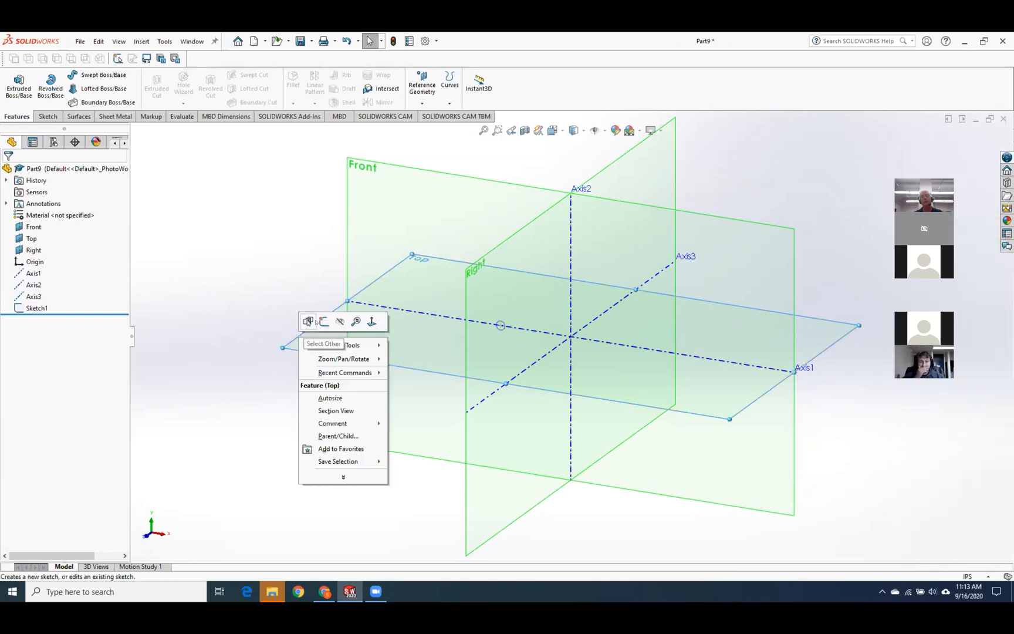
{"action": "left_click", "coordinate": [314, 321]}
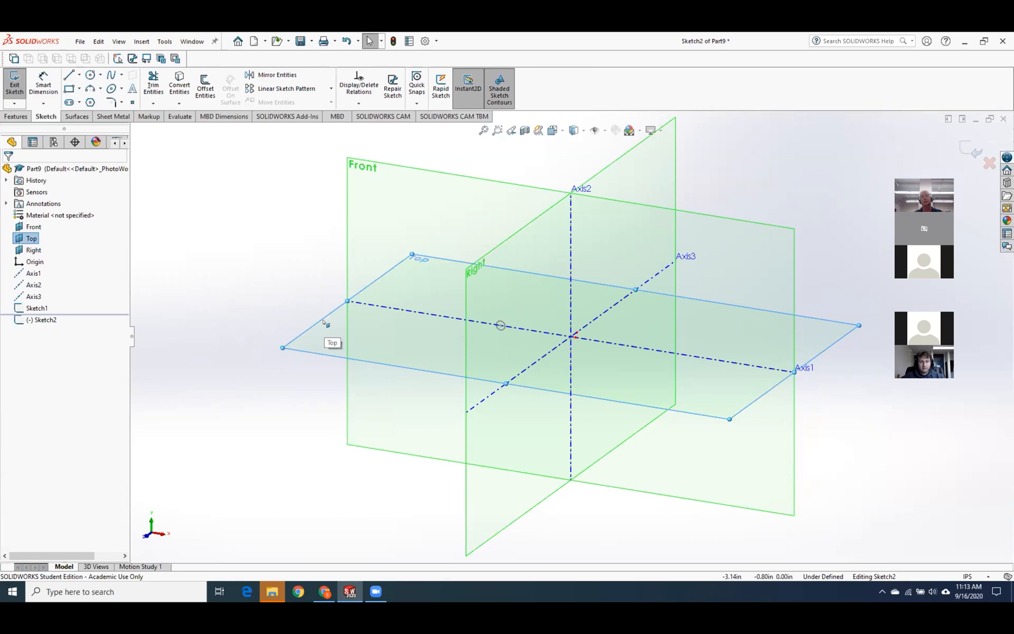
{"action": "left_click", "coordinate": [90, 74]}
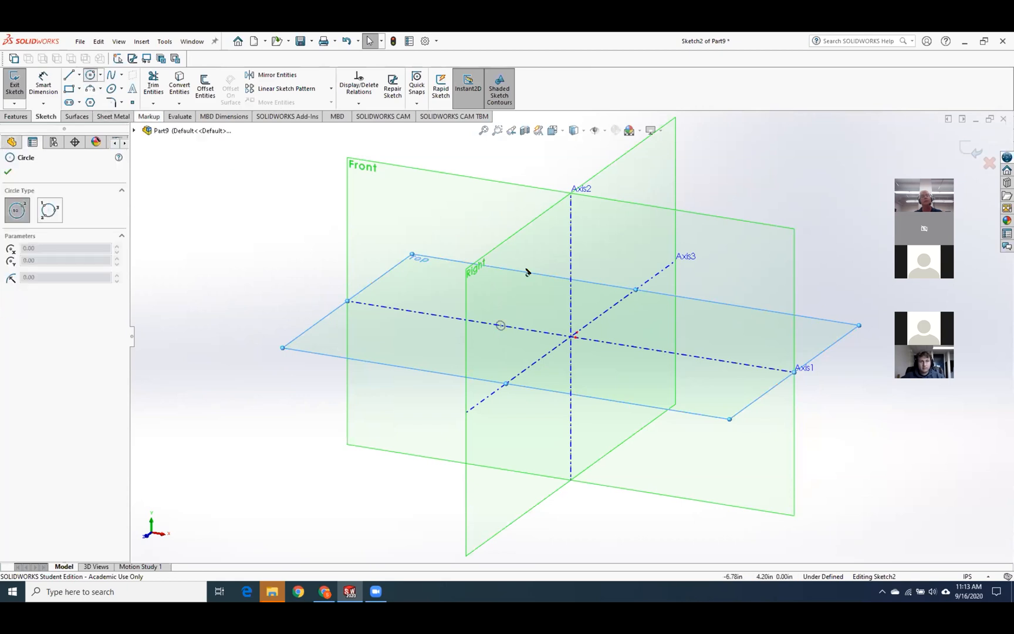
{"action": "left_click", "coordinate": [570, 335]}
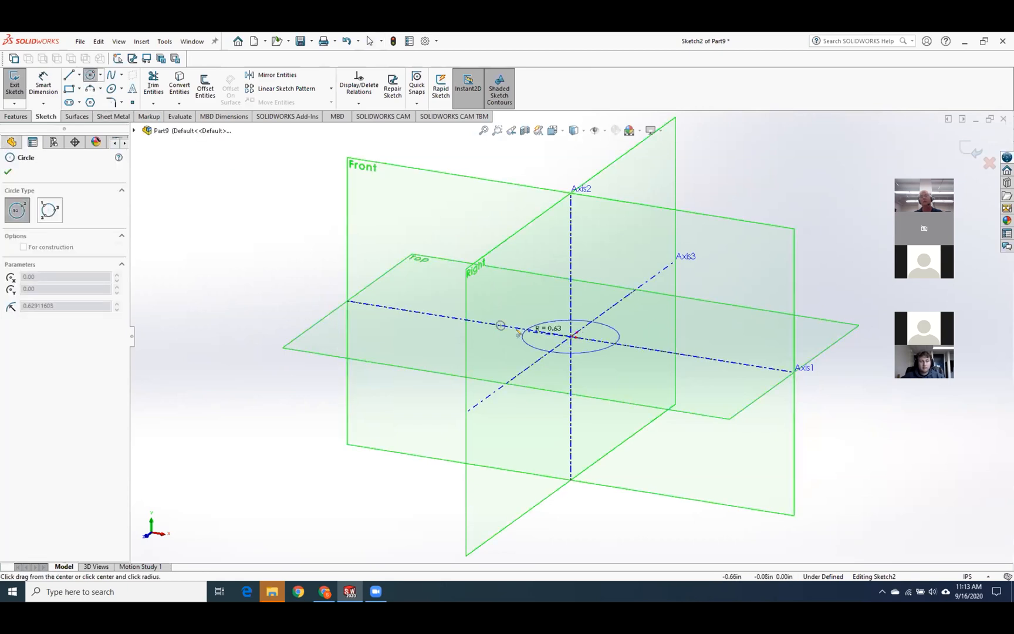
{"action": "left_click", "coordinate": [498, 324]}
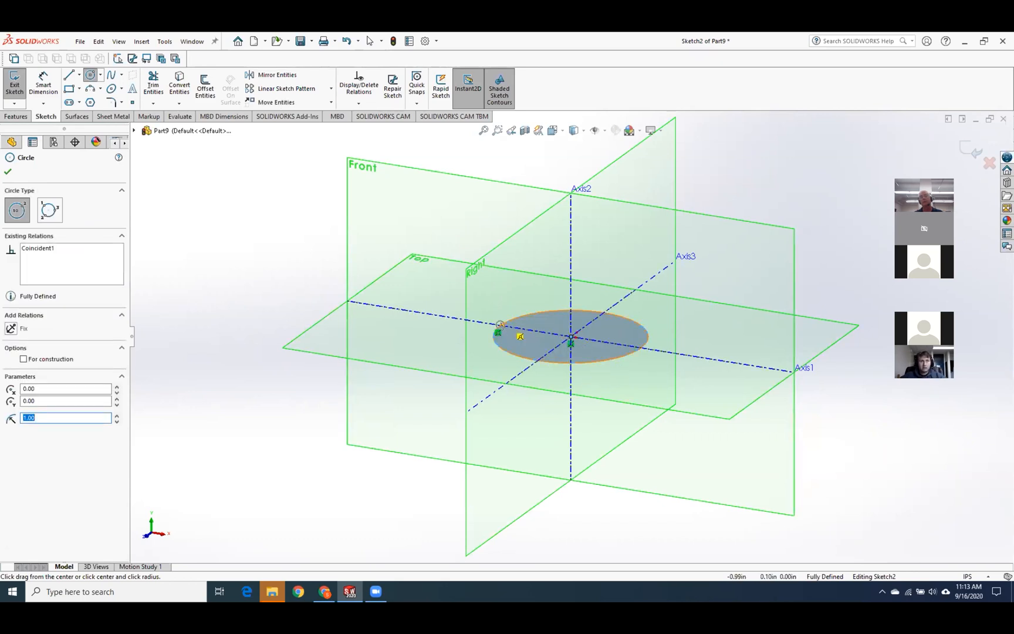
{"action": "scroll", "coordinate": [500, 324], "scroll_direction": "down", "scroll_amount": 5}
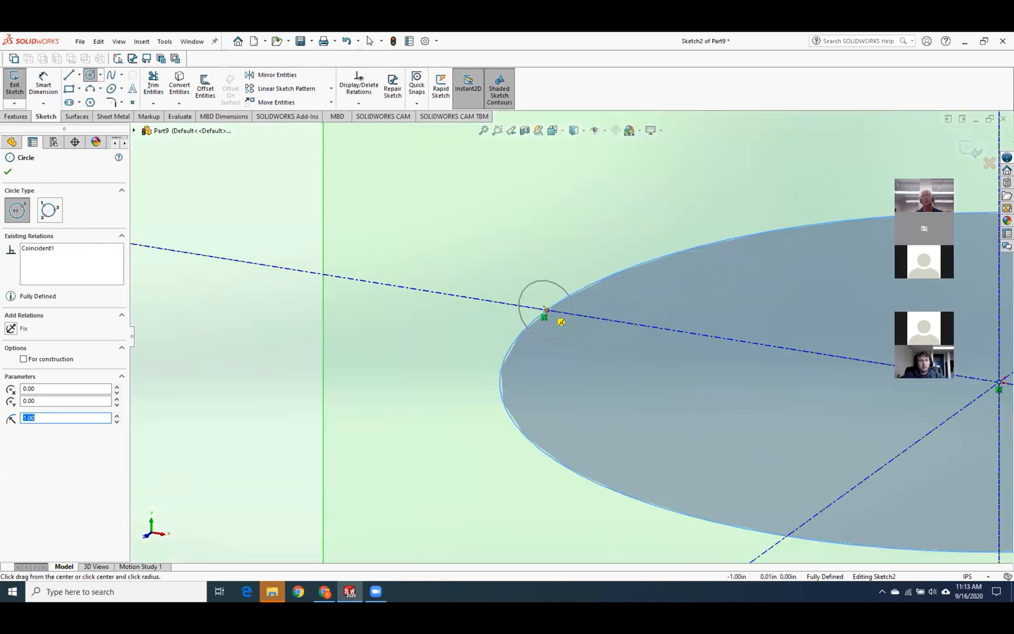
{"action": "left_click", "coordinate": [8, 172]}
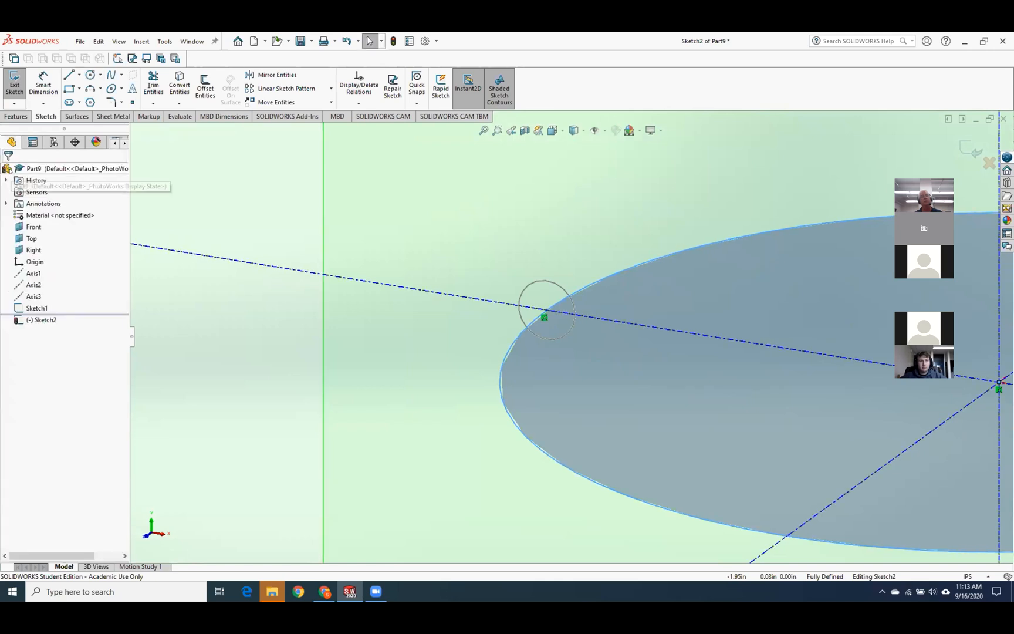
{"action": "left_click", "coordinate": [14, 82]}
{"action": "scroll", "coordinate": [275, 417], "scroll_direction": "up", "scroll_amount": 7}
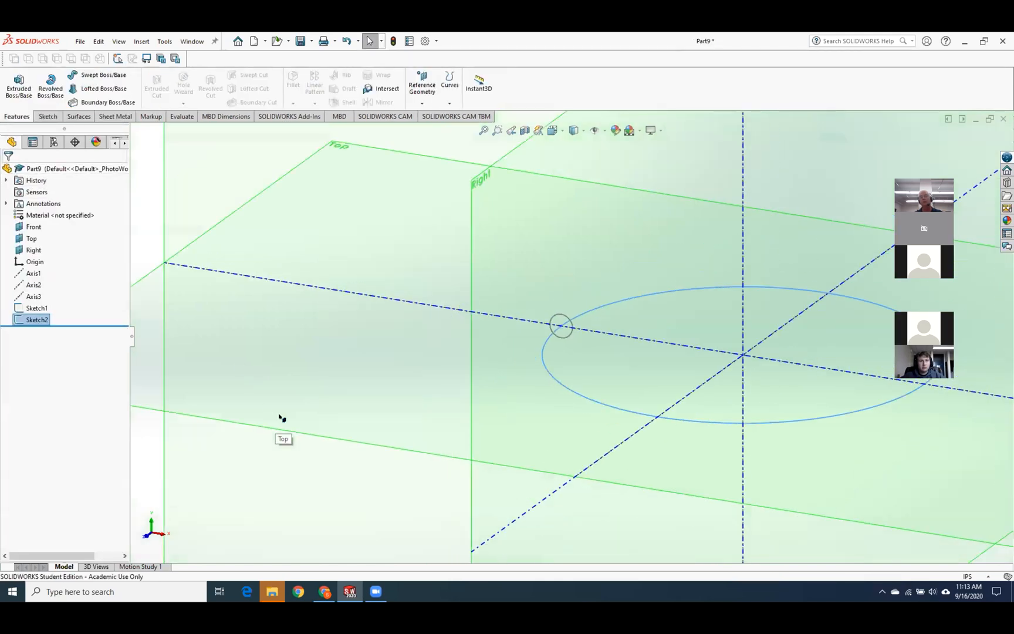
Reopen the large circle's sketch to review it, and exit without editing.
{"action": "right_click", "coordinate": [39, 319]}
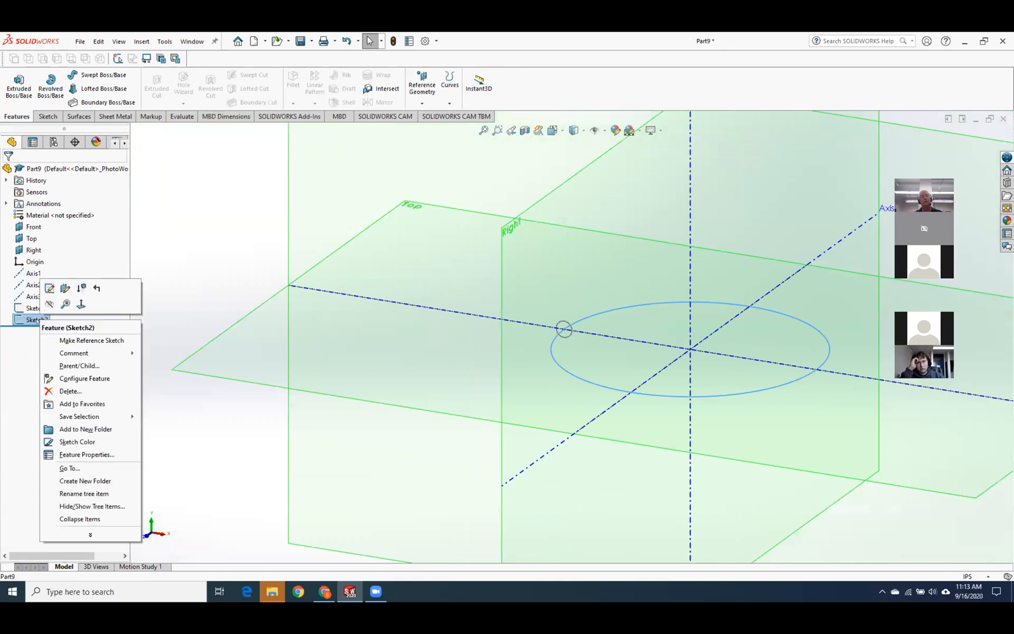
{"action": "left_click", "coordinate": [49, 288]}
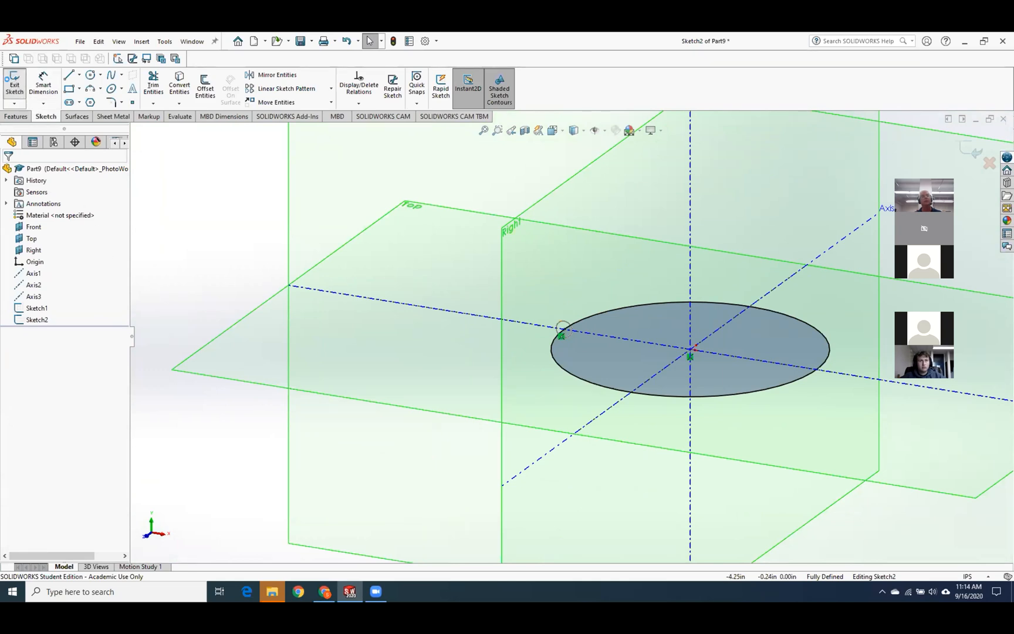
{"action": "left_click", "coordinate": [14, 84]}
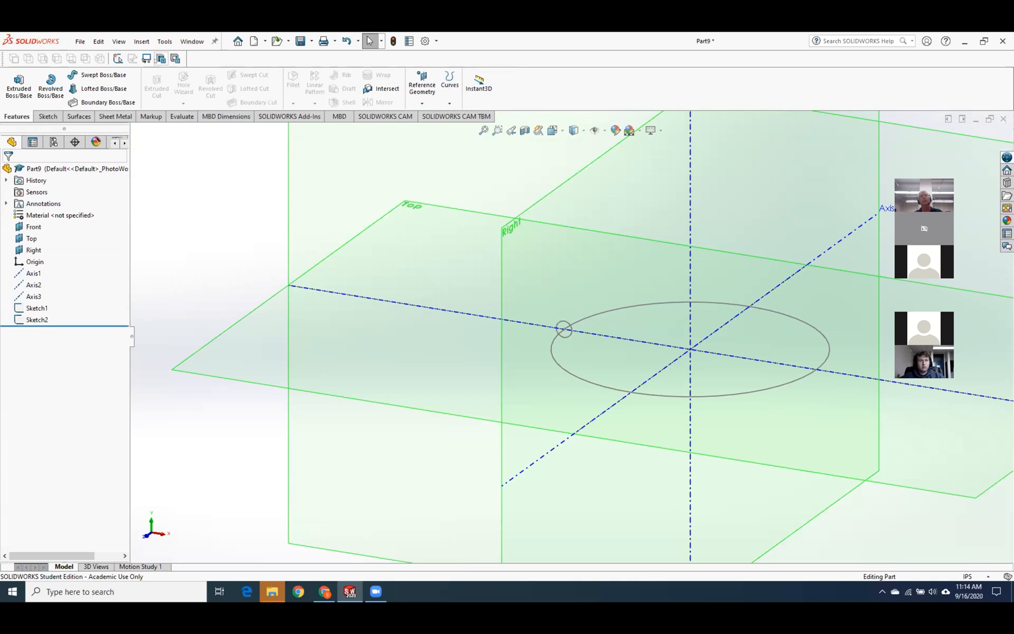
Start a Helix/Spiral curve from the large circle on the Top plane and examine its start point at the small circle.
{"action": "left_click", "coordinate": [142, 42]}
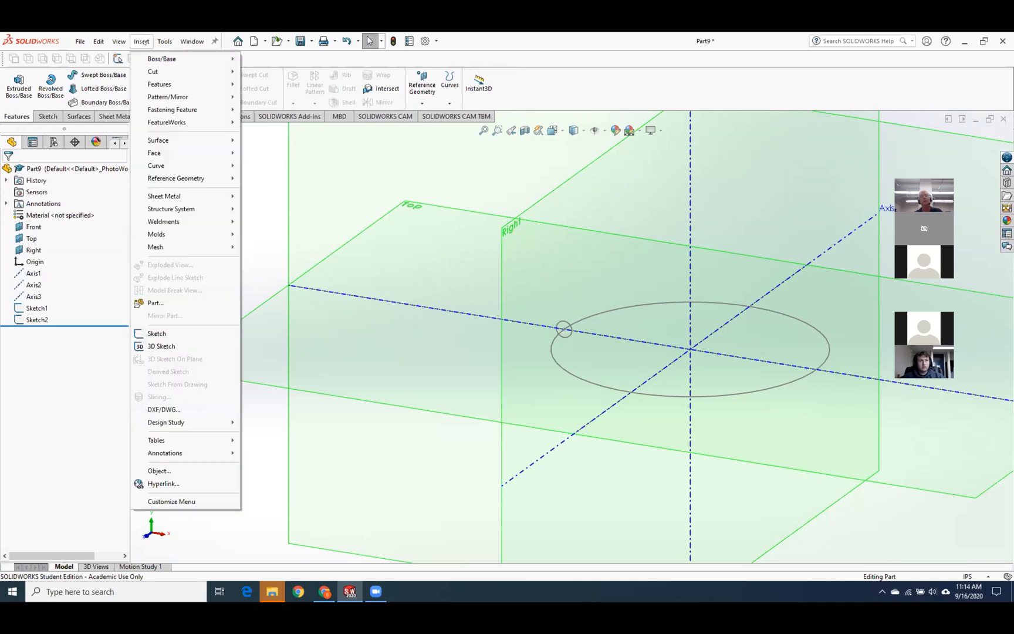
{"action": "mouse_move", "coordinate": [173, 163]}
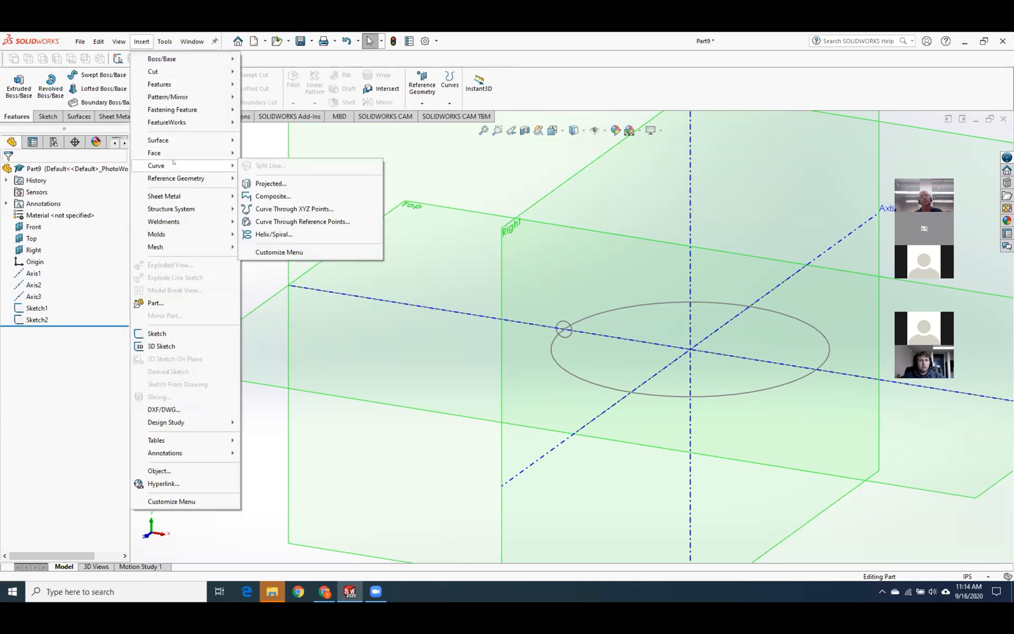
{"action": "left_click", "coordinate": [314, 236]}
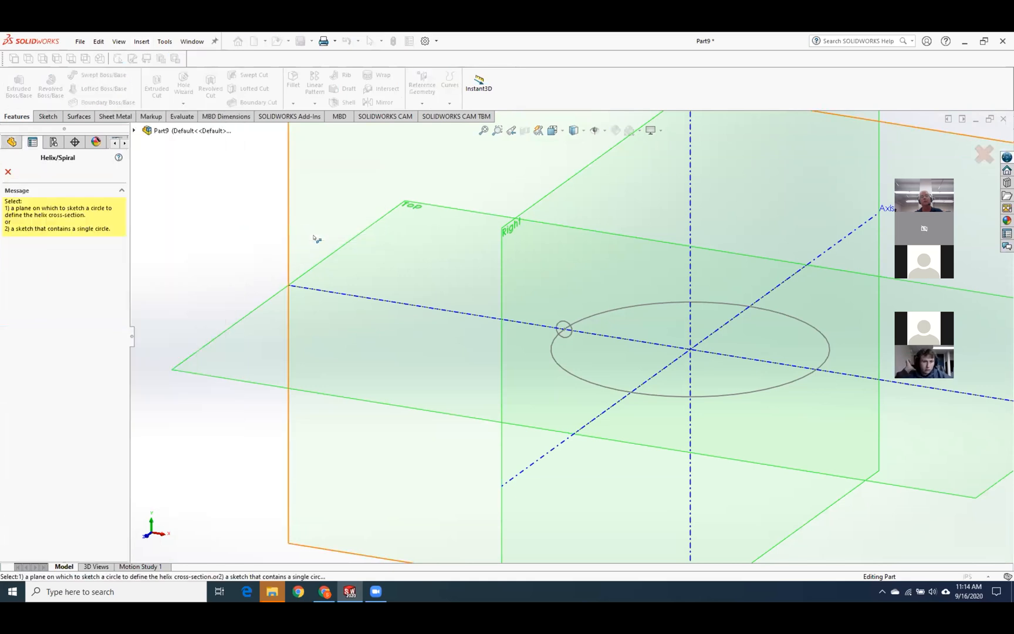
{"action": "left_click", "coordinate": [605, 388]}
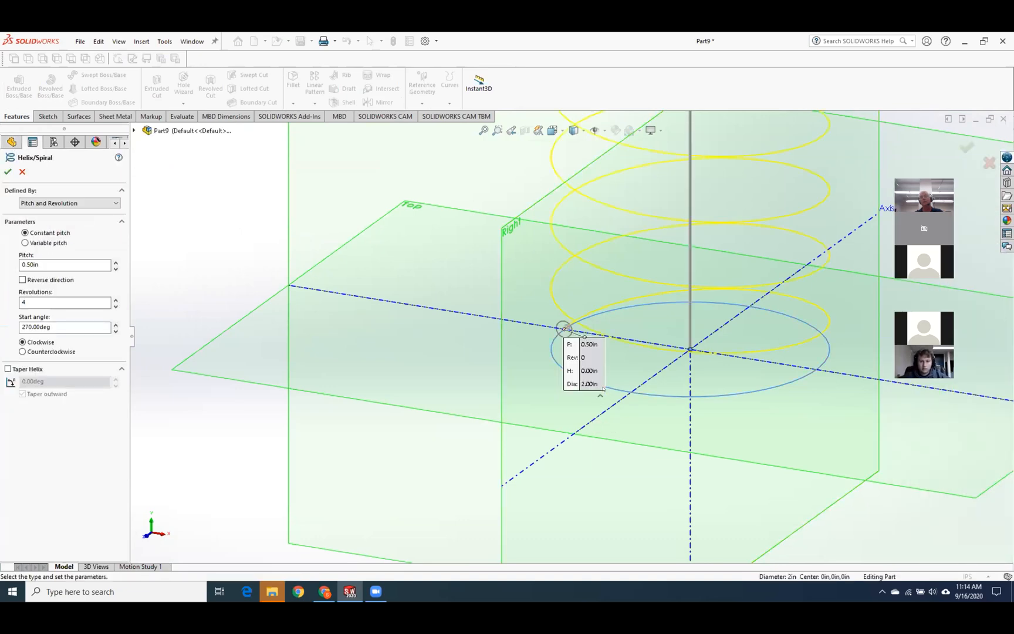
{"action": "scroll", "coordinate": [604, 388], "scroll_direction": "up", "scroll_amount": 3}
{"action": "scroll", "coordinate": [769, 334], "scroll_direction": "up", "scroll_amount": 2}
{"action": "scroll", "coordinate": [736, 313], "scroll_direction": "down", "scroll_amount": 2}
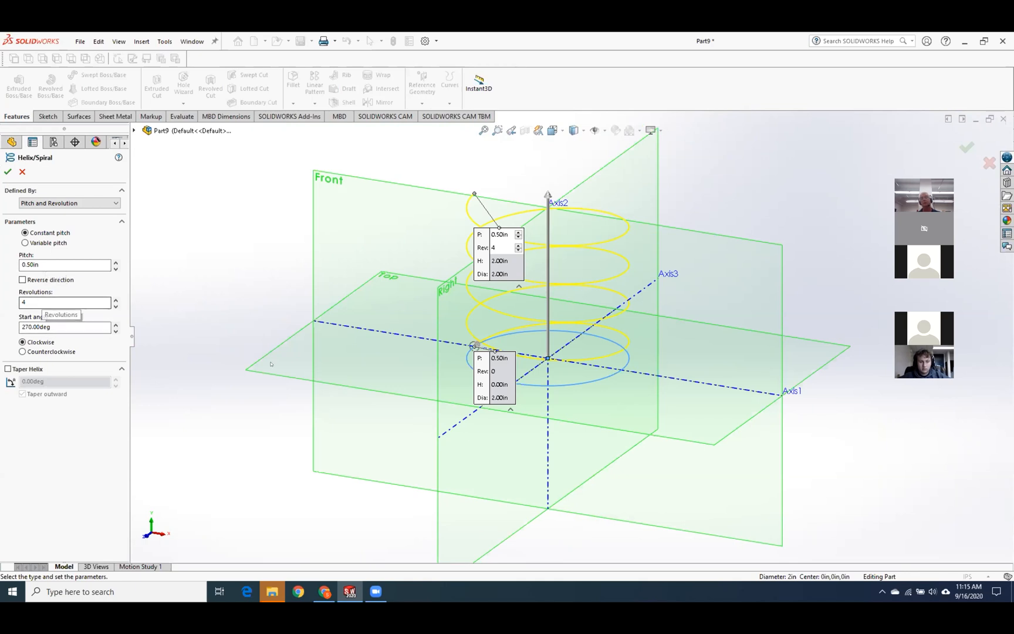
{"action": "middle_click_drag", "start_coordinate": [272, 364], "coordinate": [355, 358]}
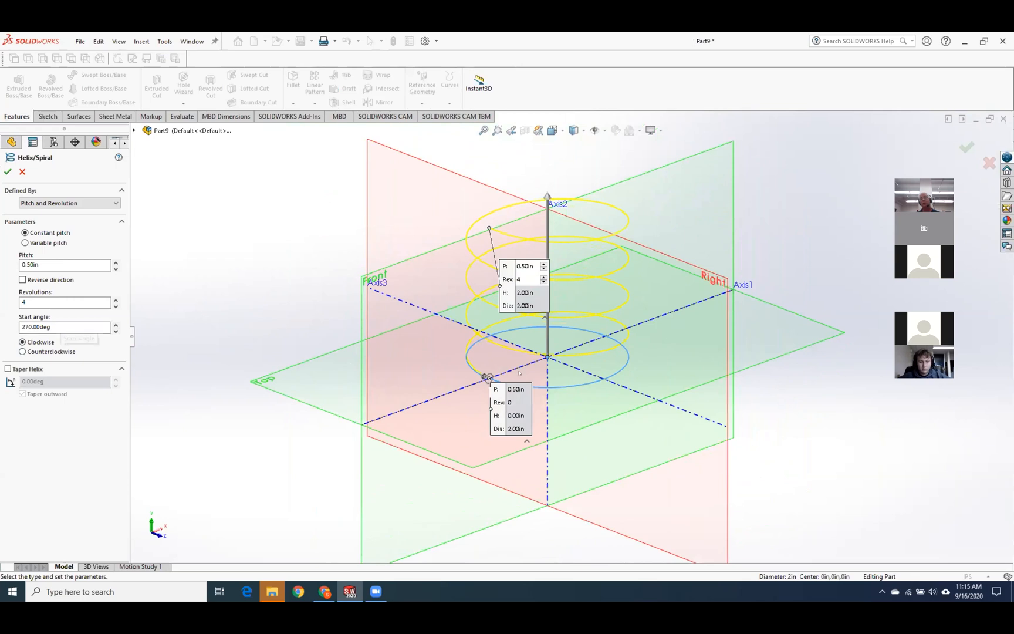
{"action": "scroll", "coordinate": [525, 374], "scroll_direction": "down", "scroll_amount": 2}
{"action": "scroll", "coordinate": [517, 383], "scroll_direction": "down", "scroll_amount": 5}
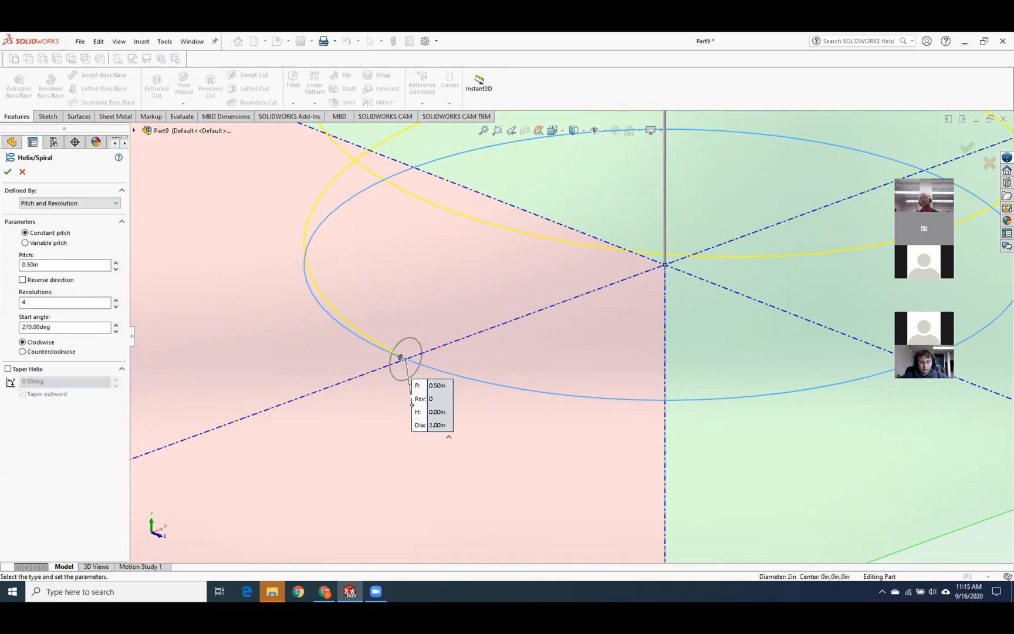
Try a helix start angle of 180 degrees and restore it to 270 degrees.
{"action": "double_click", "coordinate": [51, 330]}
{"action": "type", "text": "180"}
{"action": "key", "text": "Return"}
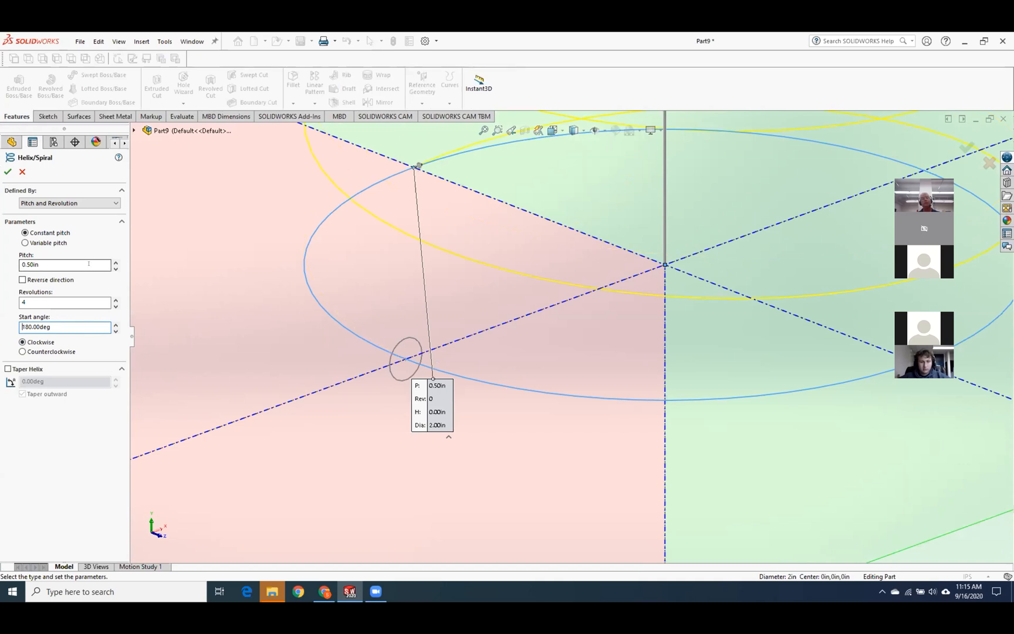
{"action": "double_click", "coordinate": [63, 326]}
{"action": "type", "text": "270"}
{"action": "key", "text": "Return"}
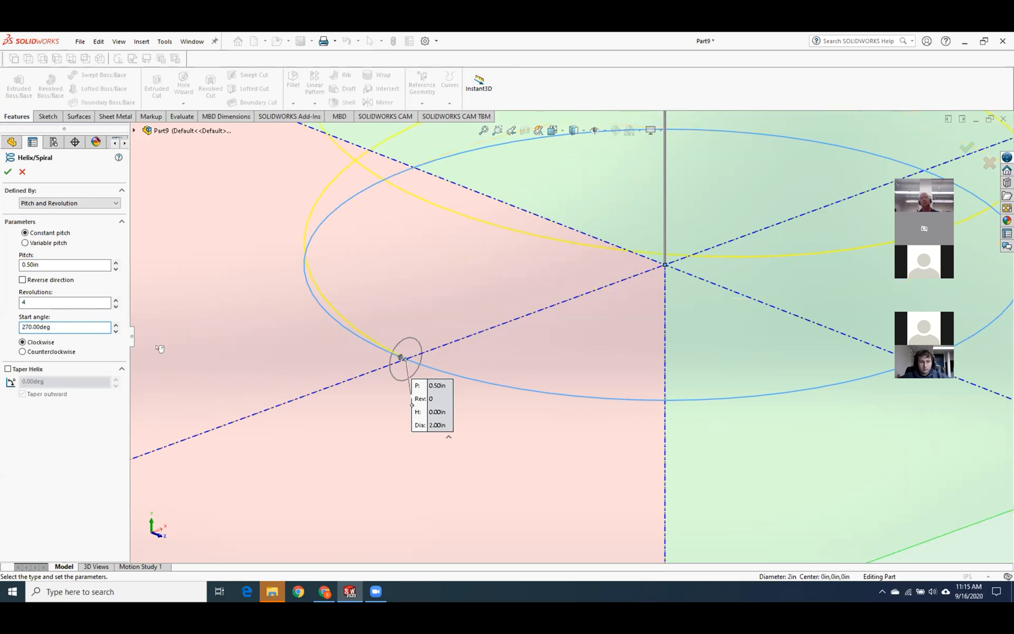
Define the helix by Height and Revolution, keeping 2.00 in height, 4 revolutions and a clockwise direction, and create it.
{"action": "key", "text": "f"}
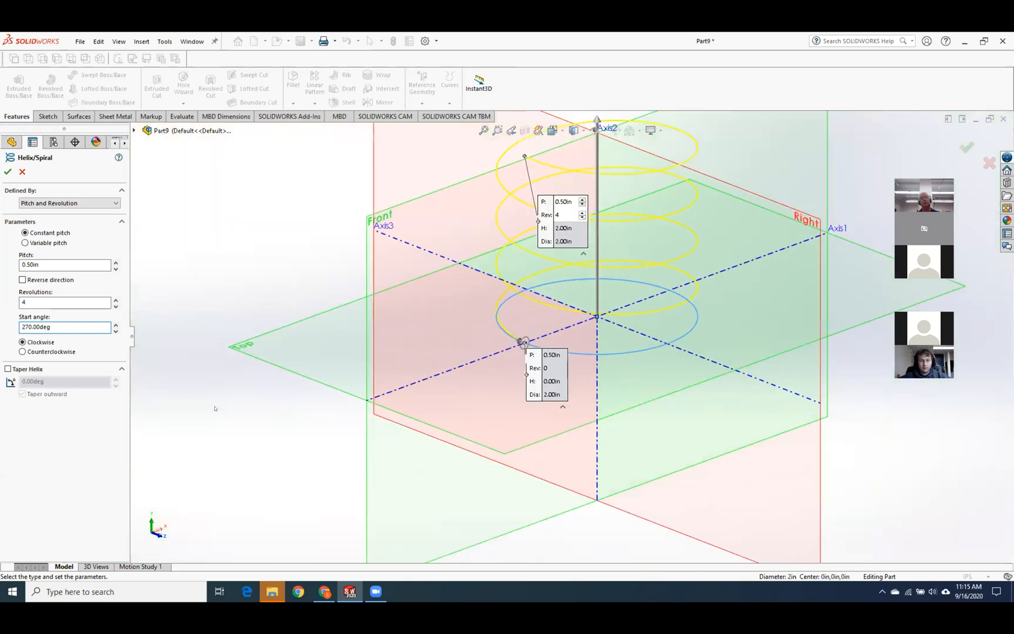
{"action": "scroll", "coordinate": [569, 335], "scroll_direction": "up", "scroll_amount": 3}
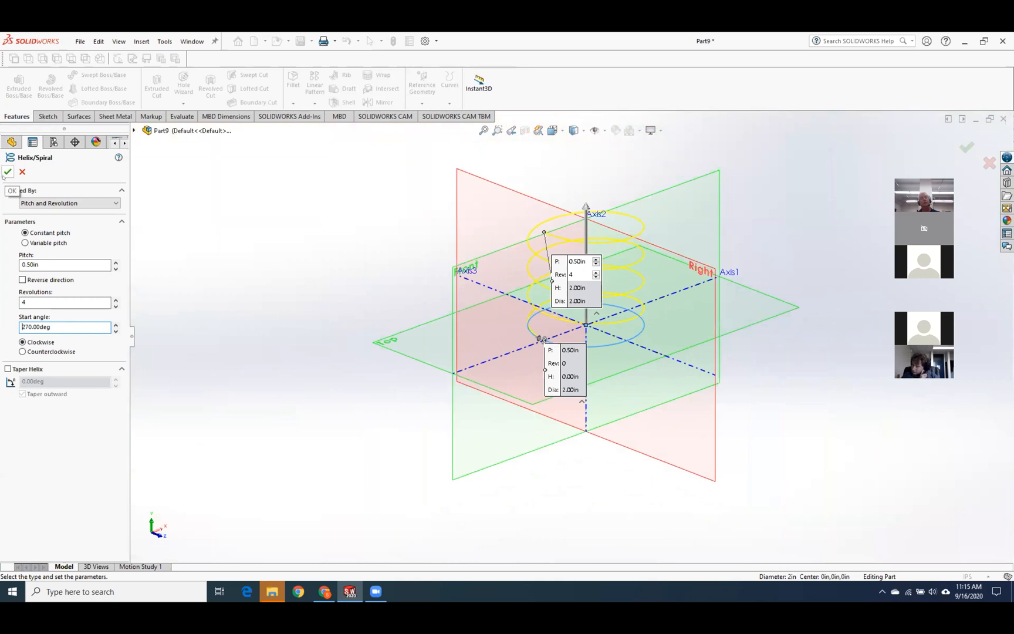
{"action": "left_click", "coordinate": [84, 199]}
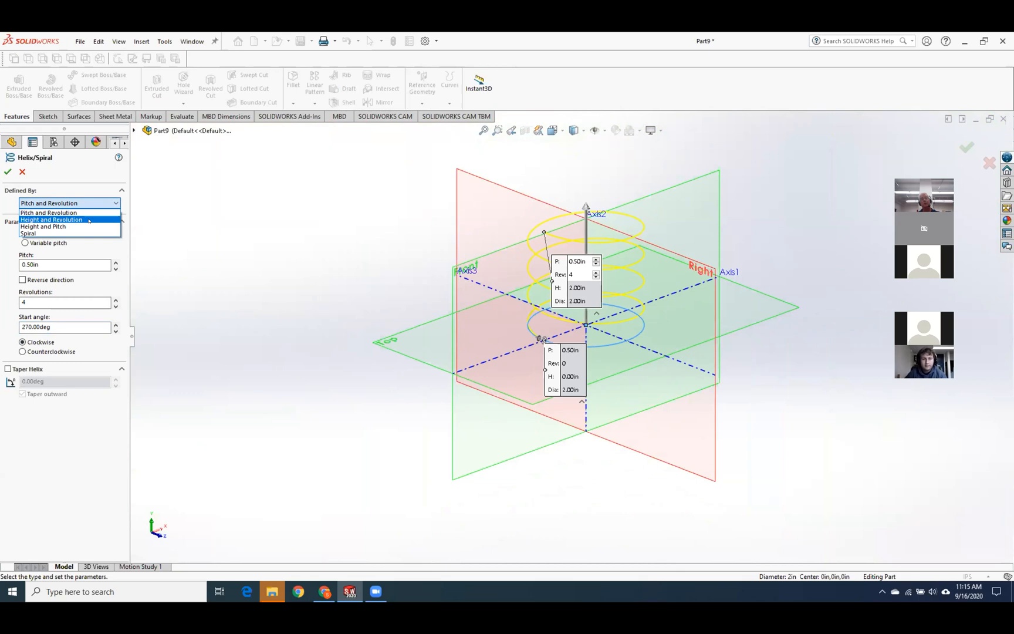
{"action": "left_click", "coordinate": [88, 221]}
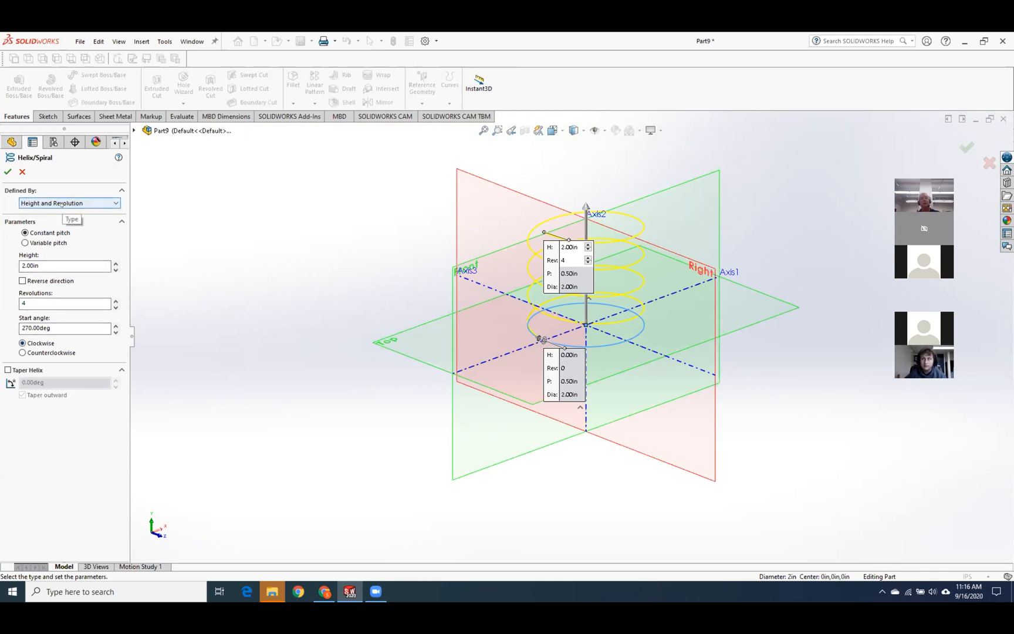
{"action": "left_click", "coordinate": [8, 171]}
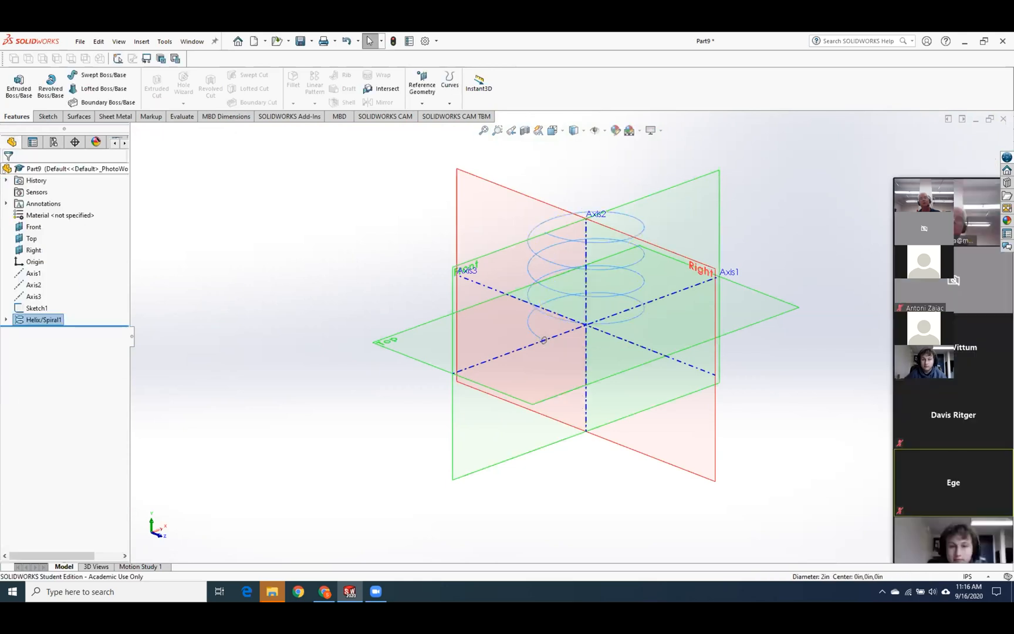
Create a Swept Boss/Base using the small circle as the sketch profile and the helix as the path.
{"action": "left_click", "coordinate": [392, 322]}
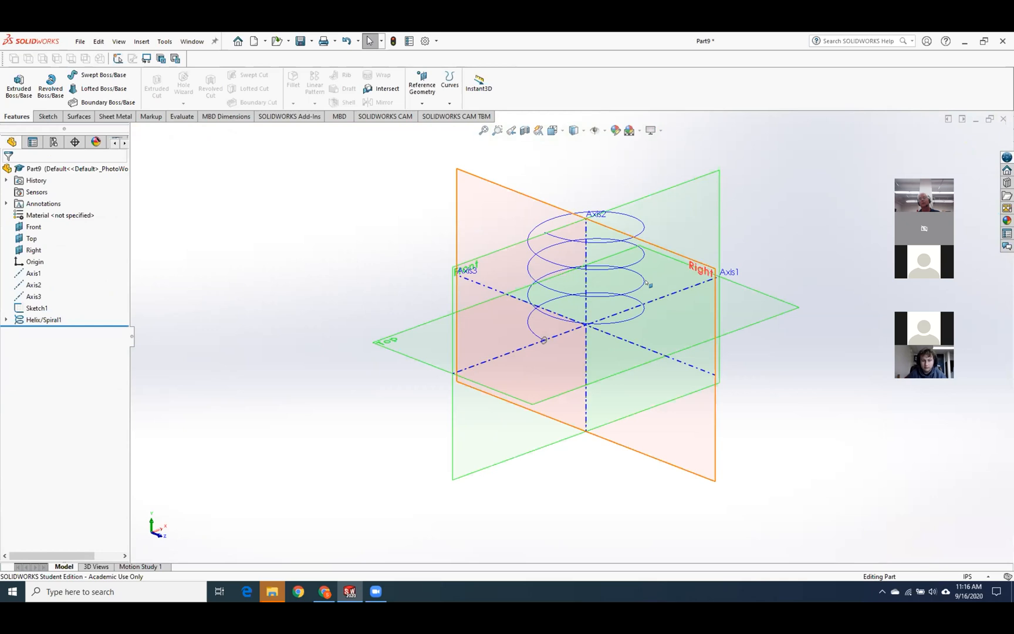
{"action": "scroll", "coordinate": [587, 323], "scroll_direction": "down", "scroll_amount": 2}
{"action": "scroll", "coordinate": [588, 322], "scroll_direction": "down", "scroll_amount": 2}
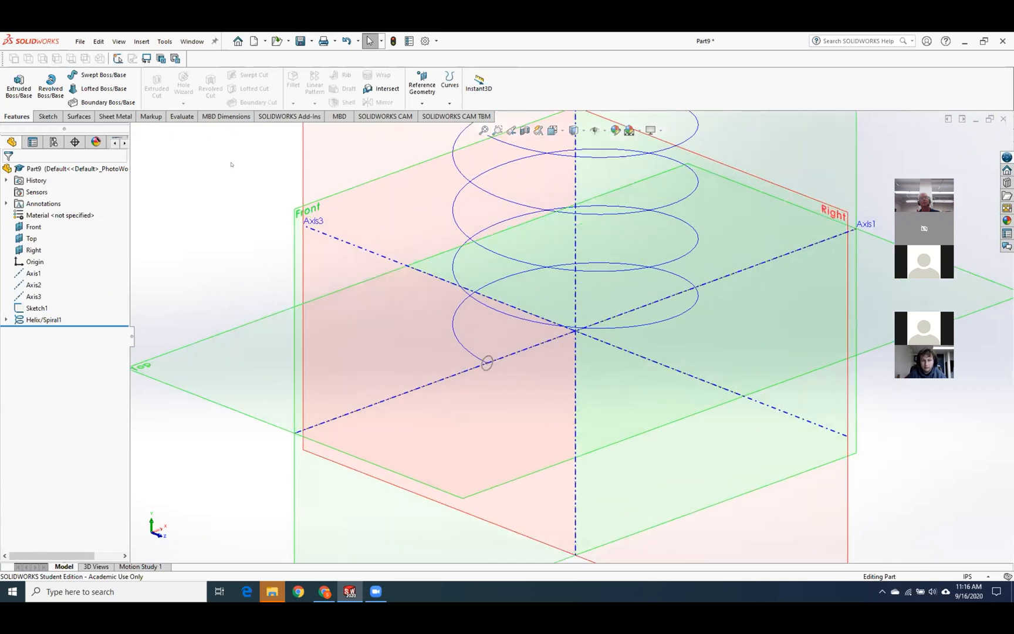
{"action": "left_click", "coordinate": [102, 76]}
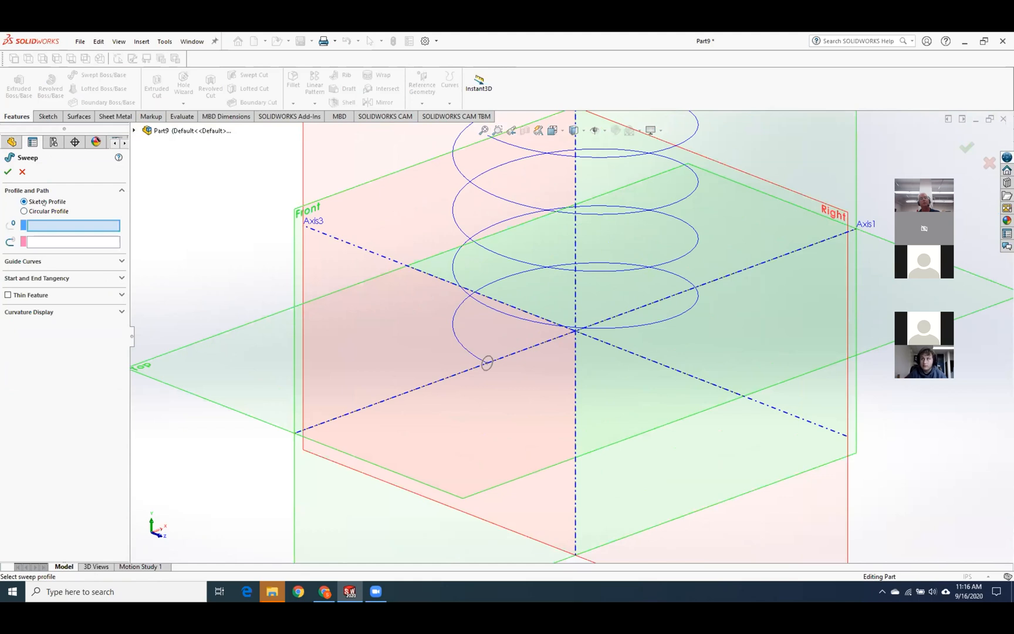
{"action": "left_click", "coordinate": [492, 366]}
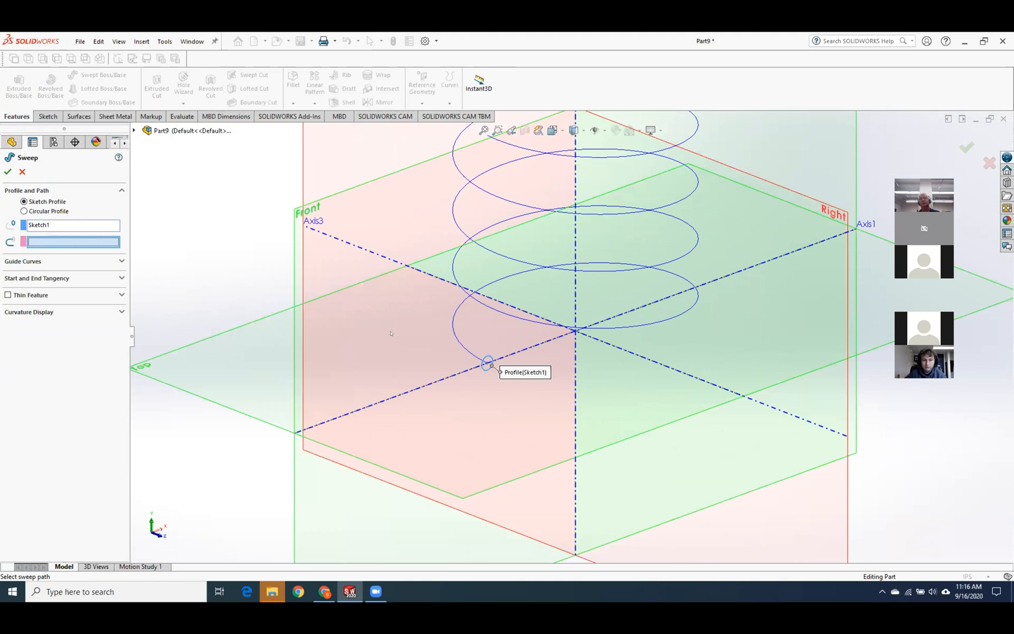
{"action": "left_click", "coordinate": [452, 328]}
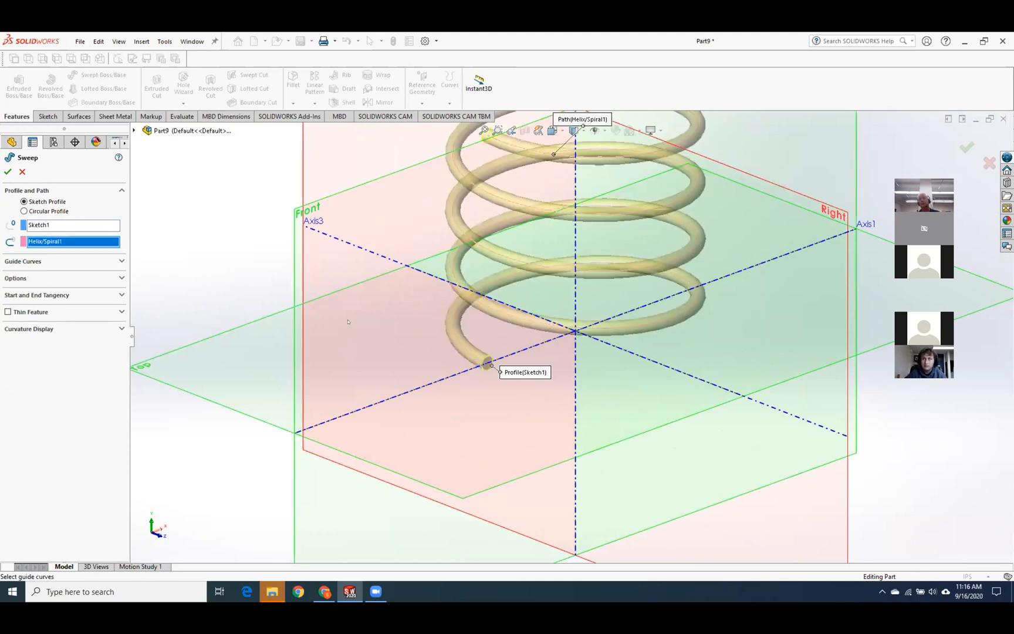
{"action": "left_click", "coordinate": [8, 171]}
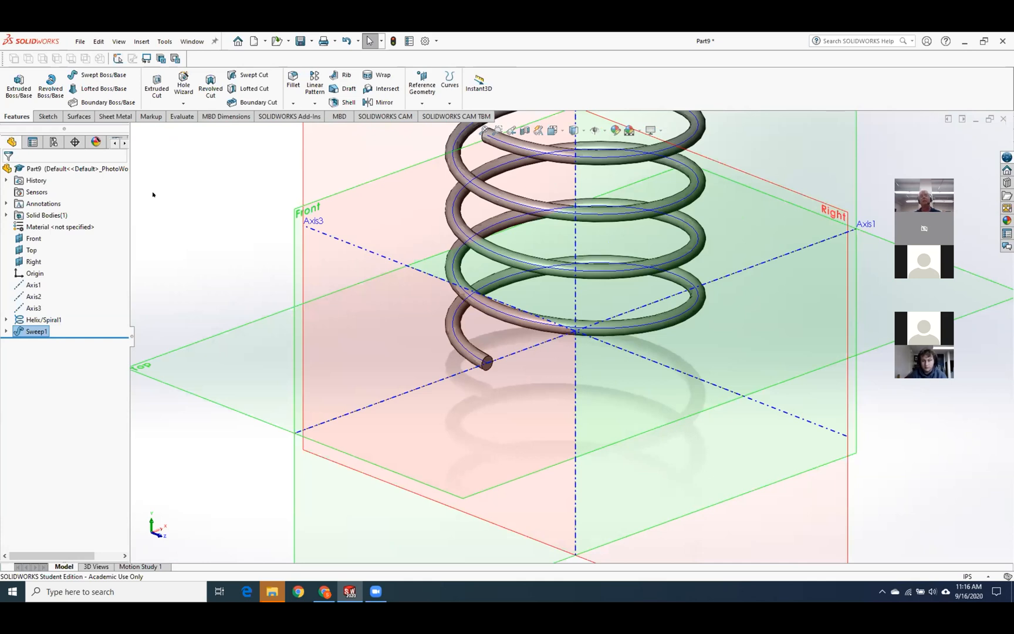
{"action": "middle_click_drag", "start_coordinate": [740, 271], "coordinate": [760, 242]}
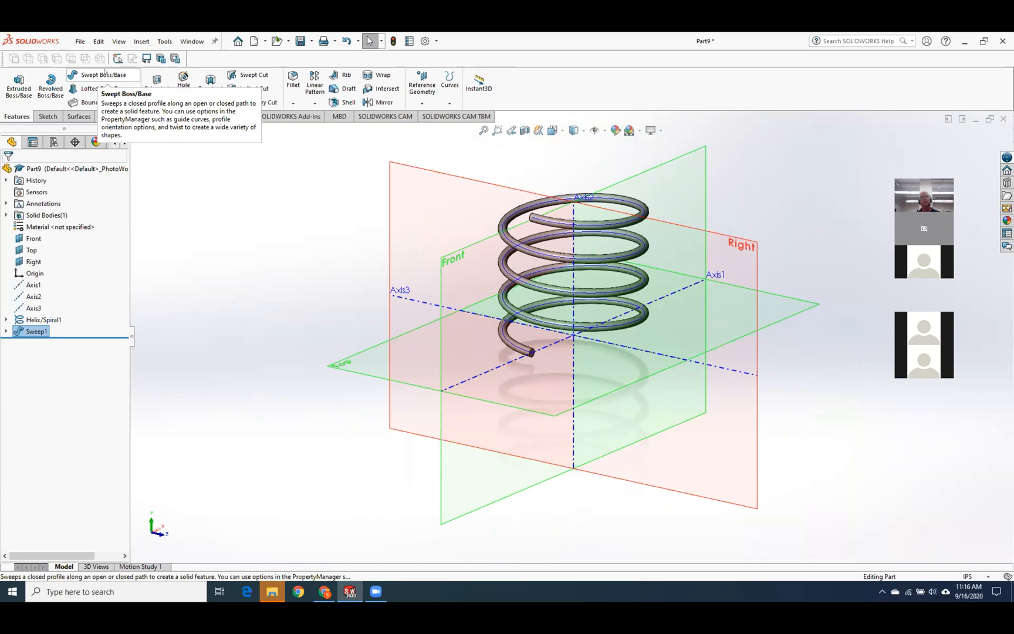
{"action": "left_click", "coordinate": [141, 41]}
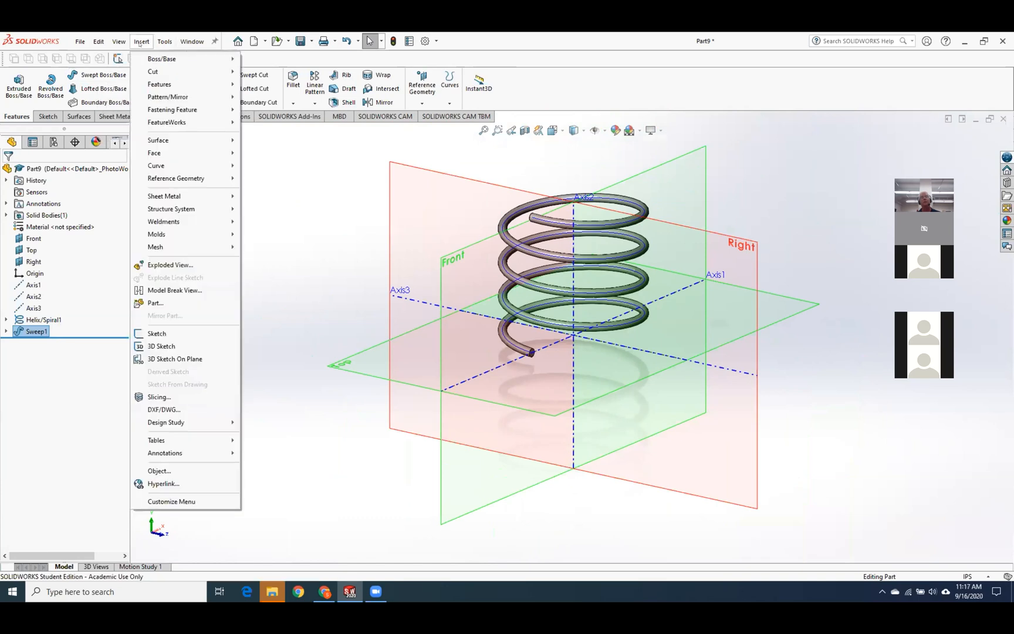
{"action": "mouse_move", "coordinate": [189, 169]}
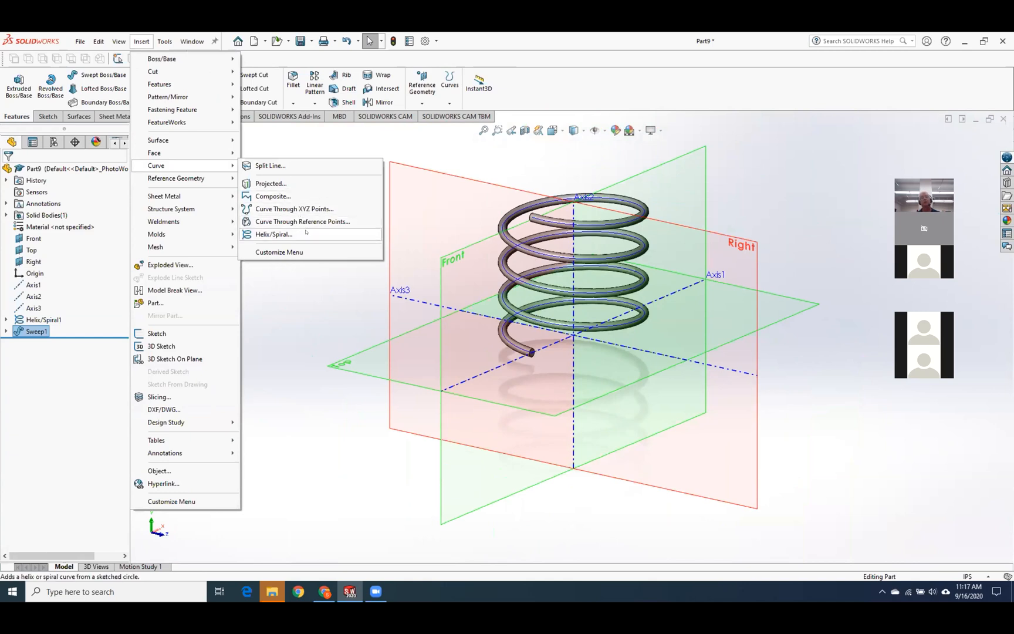
{"action": "left_click", "coordinate": [307, 332]}
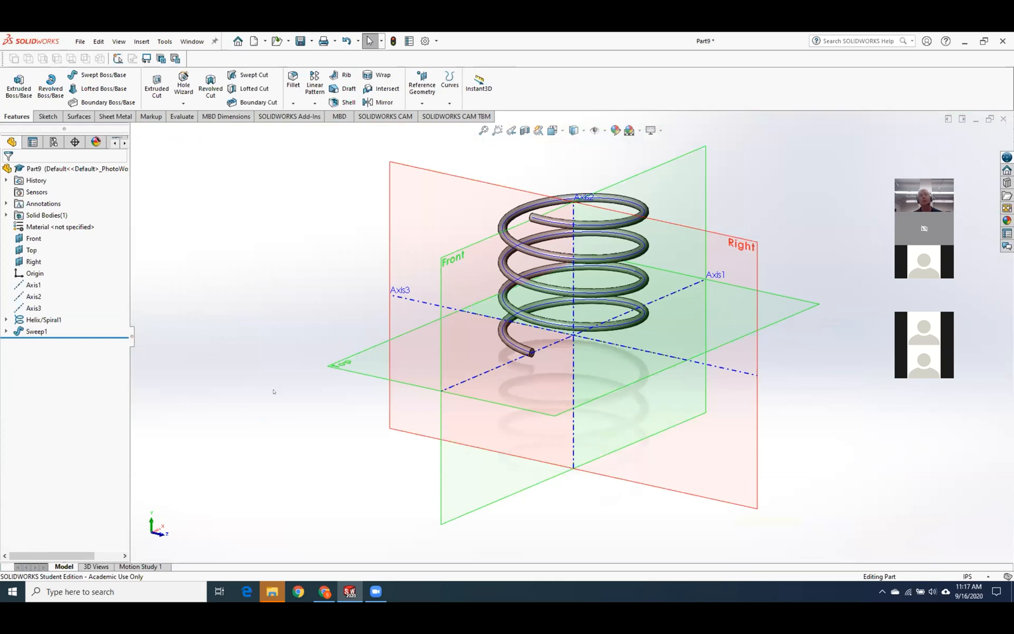
{"action": "middle_click_drag", "start_coordinate": [283, 434], "coordinate": [247, 469]}
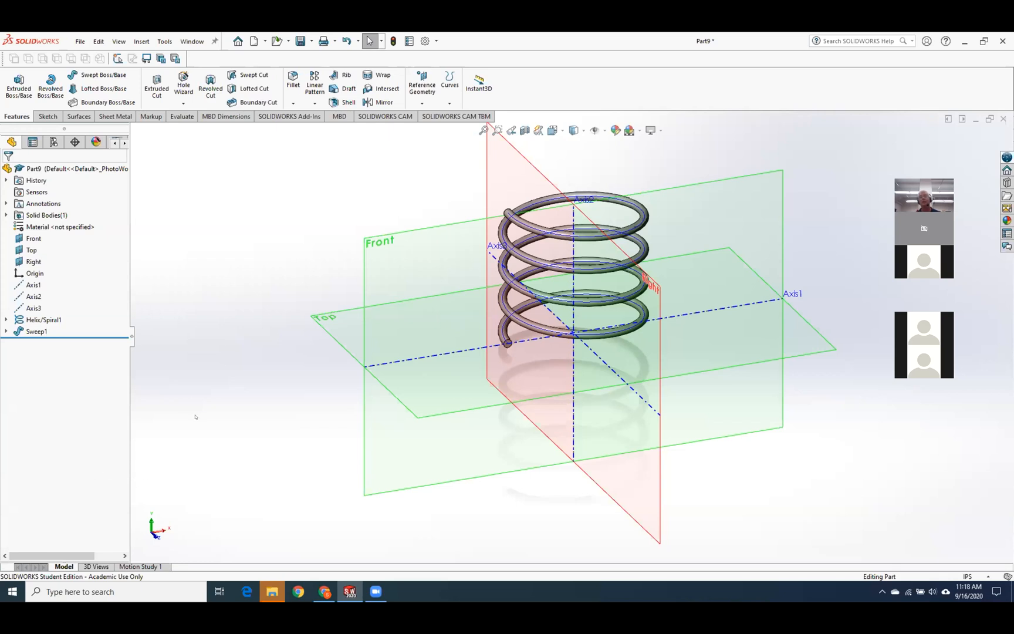
{"action": "middle_click_drag", "start_coordinate": [202, 385], "coordinate": [222, 406]}
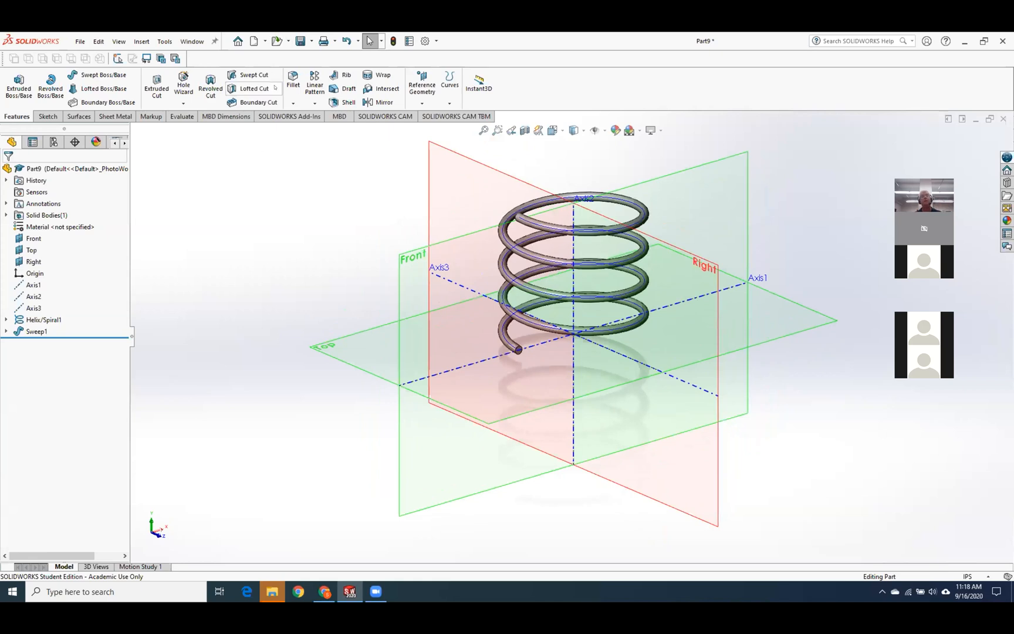
{"action": "scroll", "coordinate": [222, 328], "scroll_direction": "down", "scroll_amount": 3}
{"action": "scroll", "coordinate": [237, 332], "scroll_direction": "up", "scroll_amount": 3}
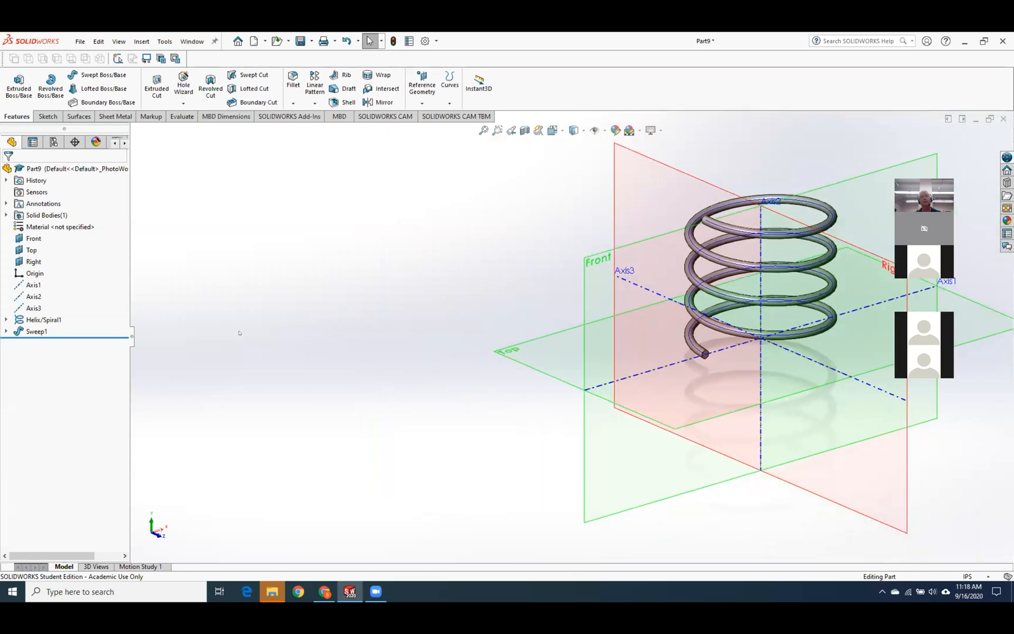
Switch to Google Drive in the browser, open the Lesson_6 presentation and bring up its "Now let's draw a spring" slide.
{"action": "left_click", "coordinate": [325, 592]}
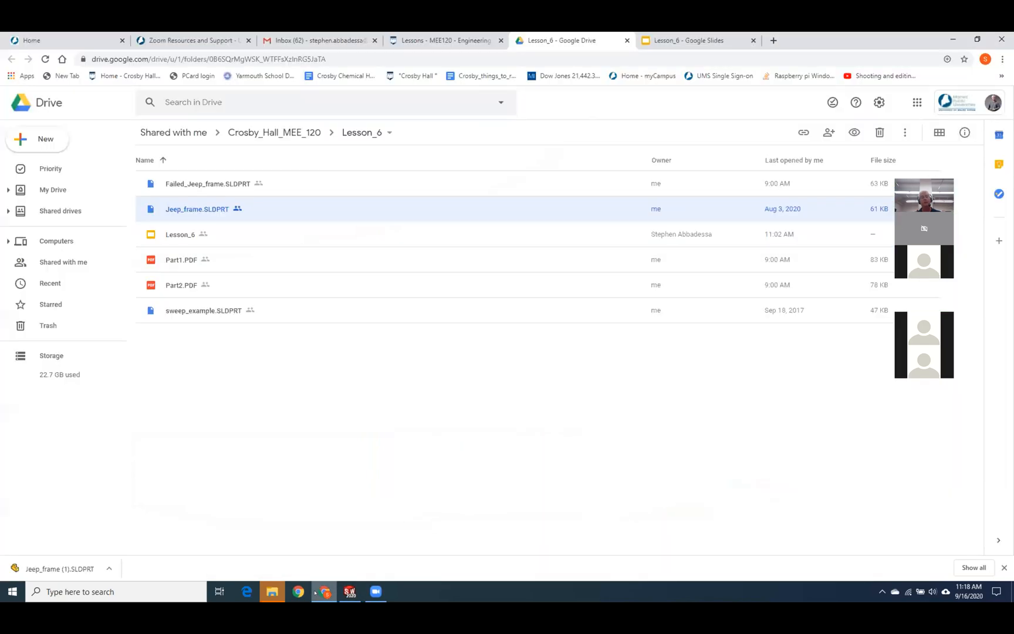
{"action": "double_click", "coordinate": [190, 235]}
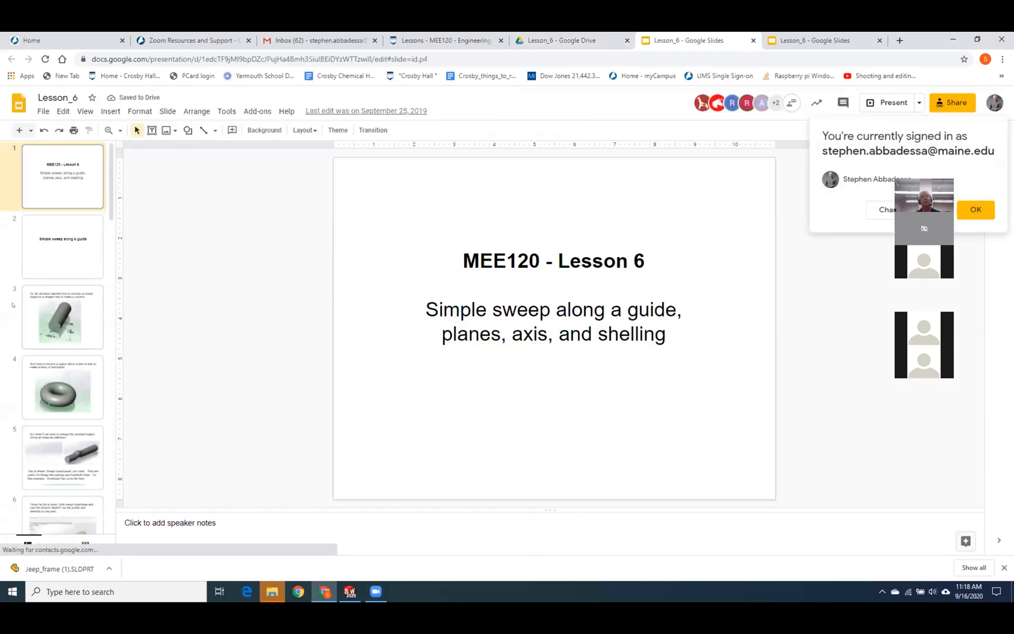
{"action": "left_click_drag", "start_coordinate": [110, 204], "coordinate": [109, 245]}
{"action": "left_click", "coordinate": [68, 260]}
{"action": "left_click", "coordinate": [72, 321]}
{"action": "left_click", "coordinate": [71, 407]}
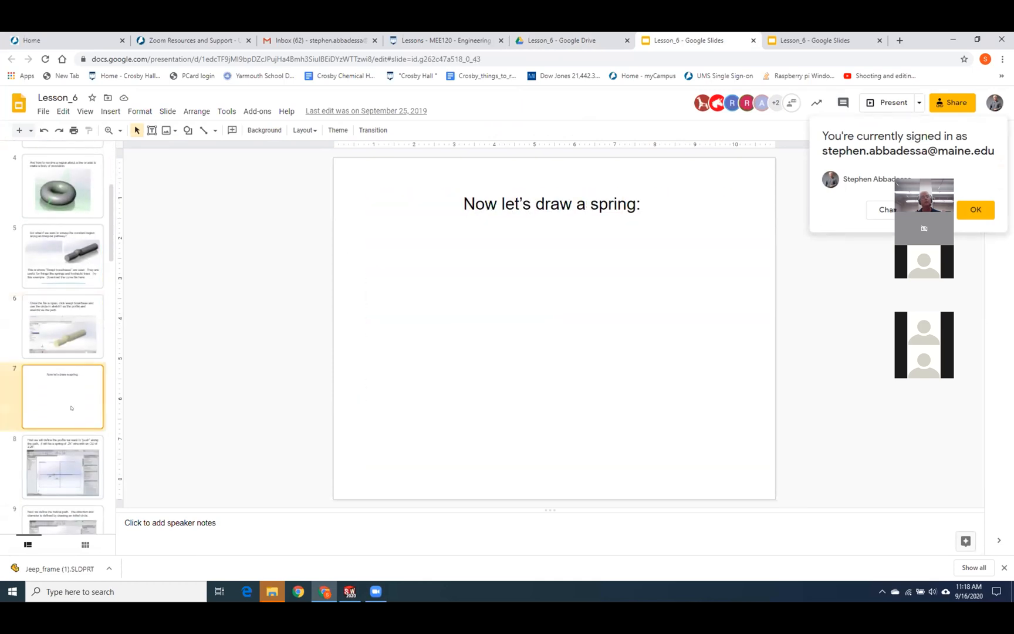
Review the Lesson_6 slides on the spring's profile, helical path and swept solid, continuing to the "Planes and Axis" slide.
{"action": "left_click_drag", "start_coordinate": [111, 240], "coordinate": [111, 287]}
{"action": "left_click", "coordinate": [74, 247]}
{"action": "left_click", "coordinate": [71, 304]}
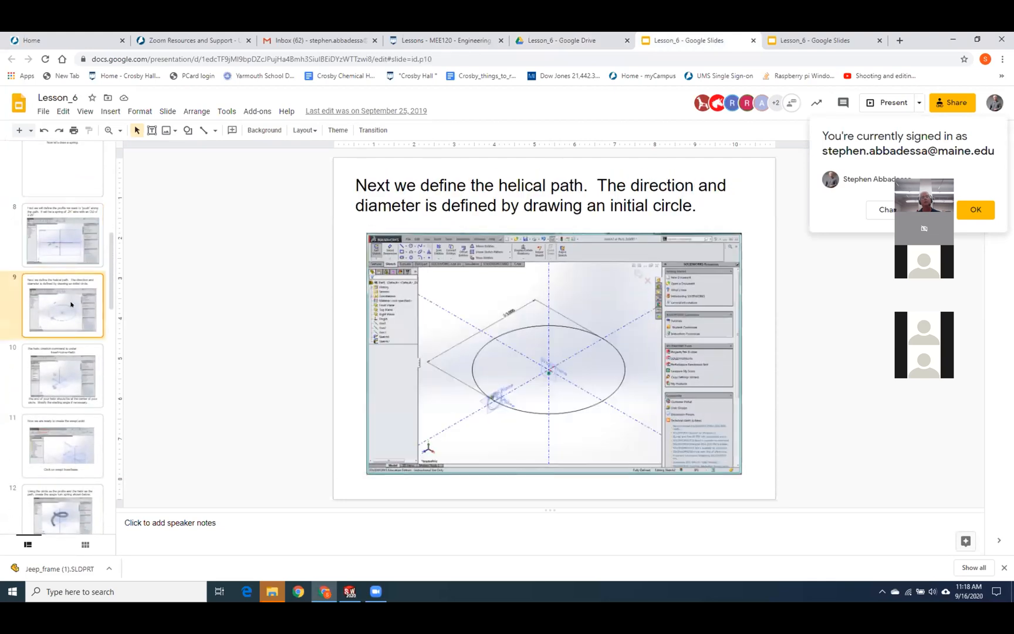
{"action": "left_click", "coordinate": [63, 355]}
{"action": "left_click", "coordinate": [54, 450]}
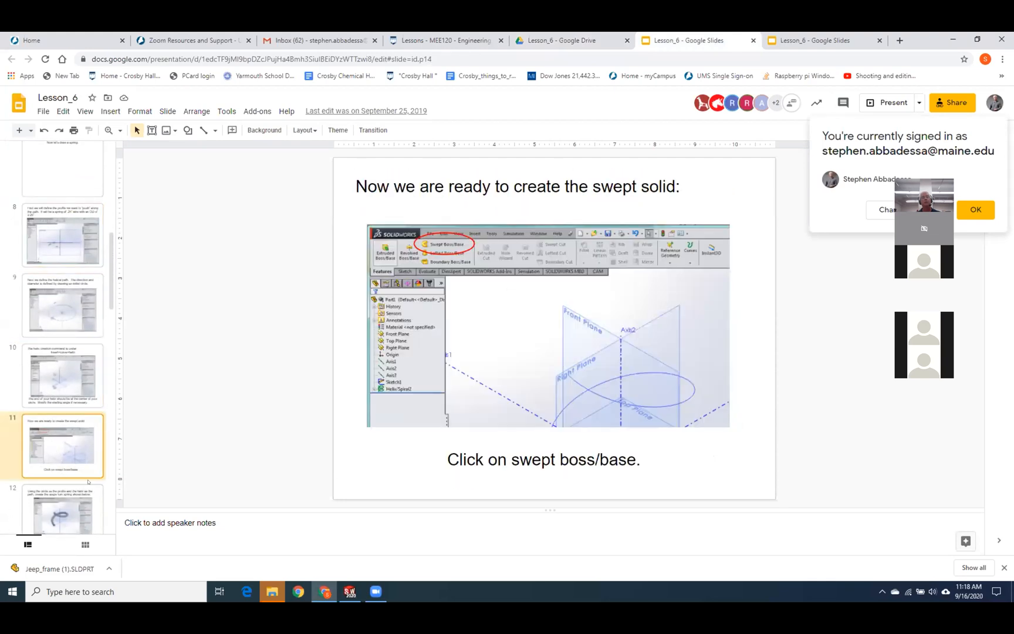
{"action": "scroll", "coordinate": [79, 290], "scroll_direction": "down", "scroll_amount": 4}
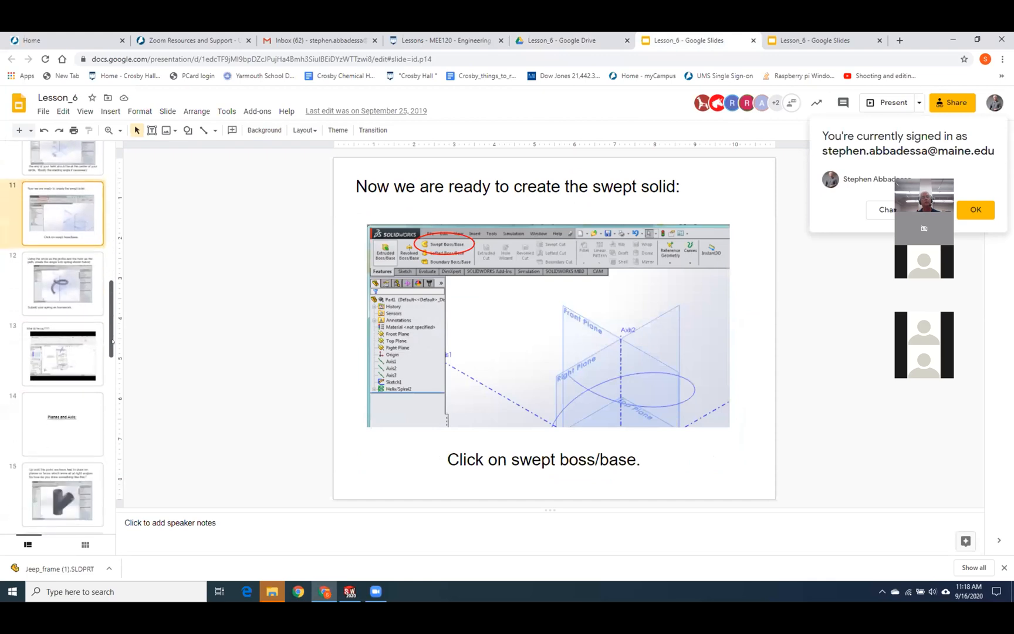
{"action": "left_click", "coordinate": [79, 290]}
{"action": "left_click", "coordinate": [70, 348]}
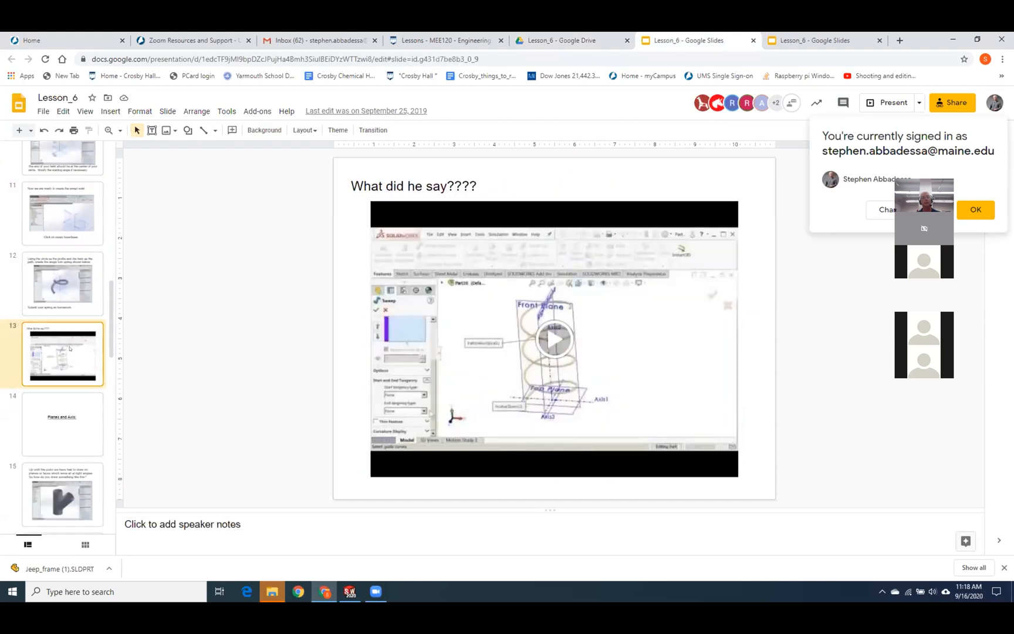
{"action": "key", "text": "Down"}
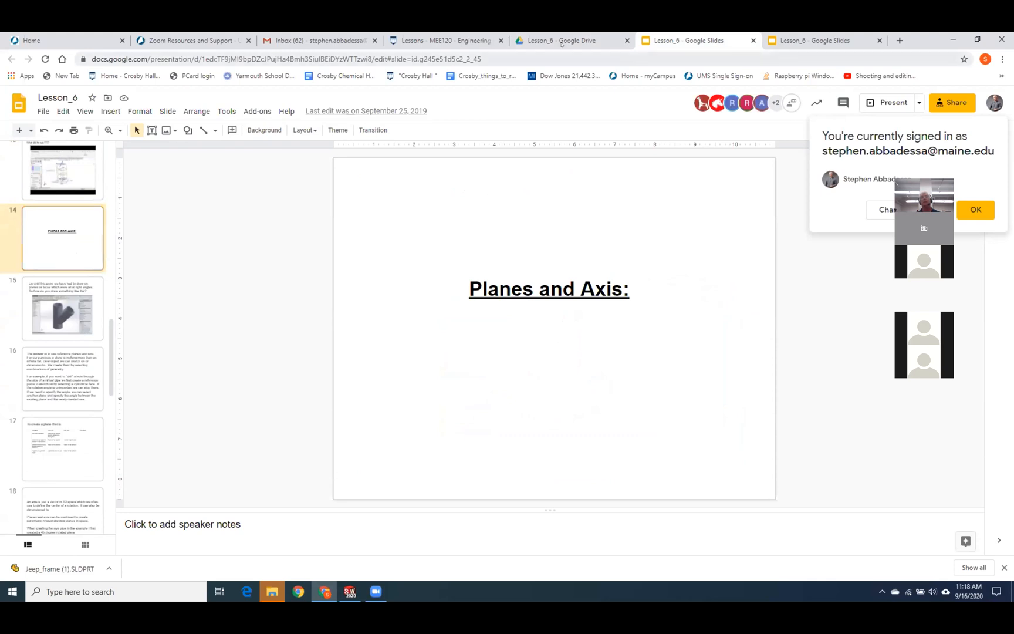
Close the duplicate Lesson_6 slides page, then switch back to SOLIDWORKS and fit the spring model in view.
{"action": "left_click", "coordinate": [879, 40]}
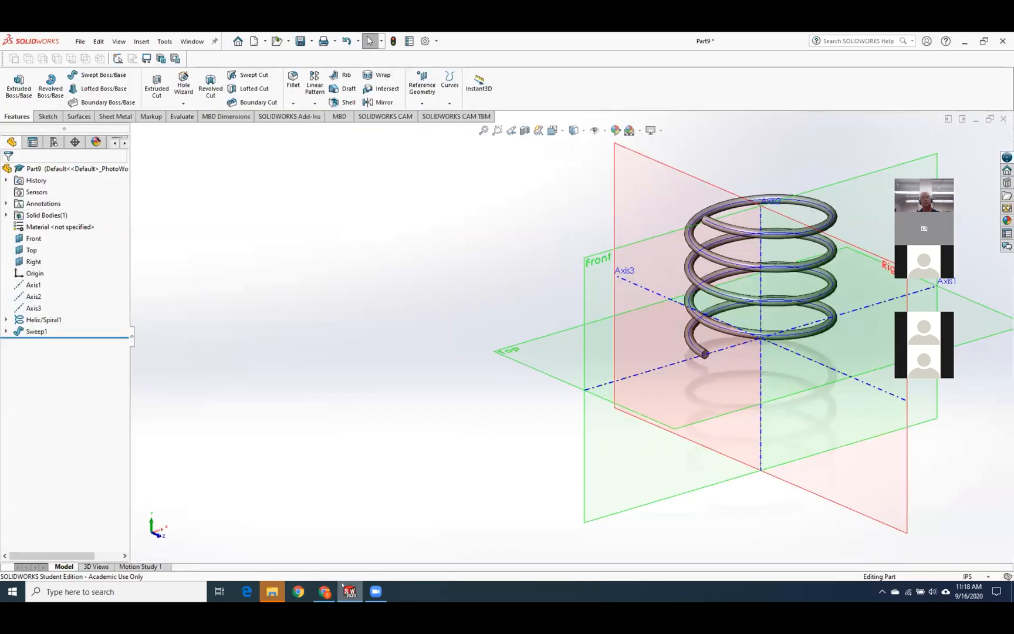
{"action": "left_click", "coordinate": [350, 591]}
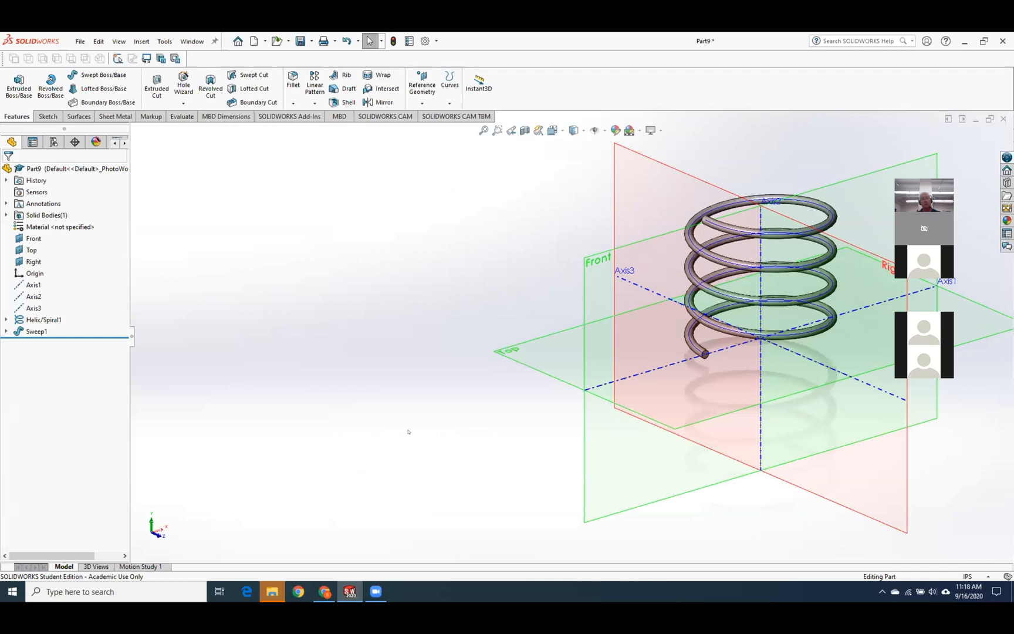
{"action": "key", "text": "f"}
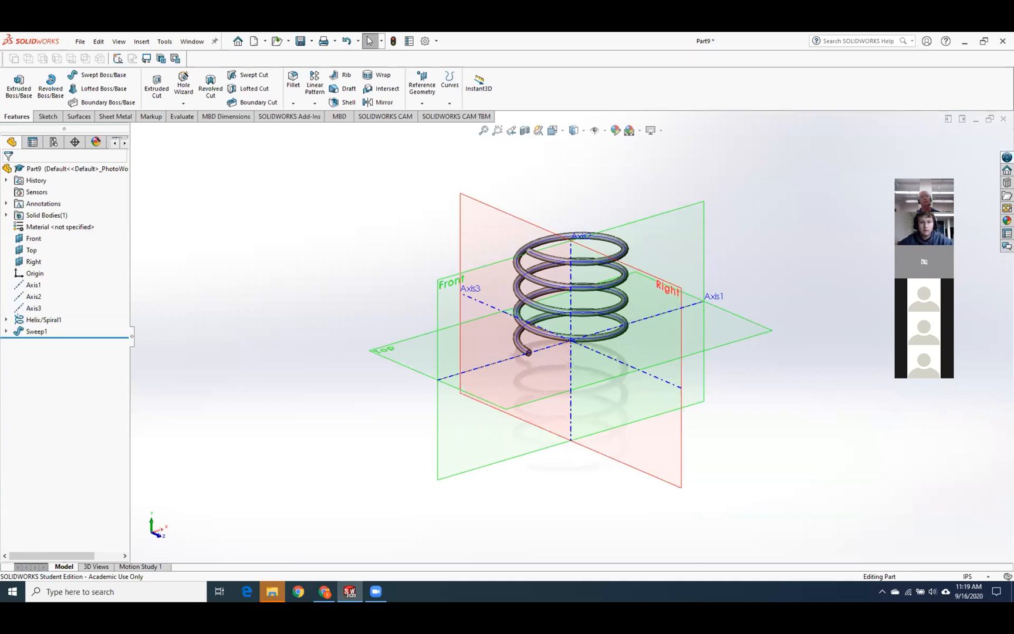
Delete the Sweep1 feature without its absorbed features, keeping the small circle sketch and the helix.
{"action": "left_click", "coordinate": [5, 331]}
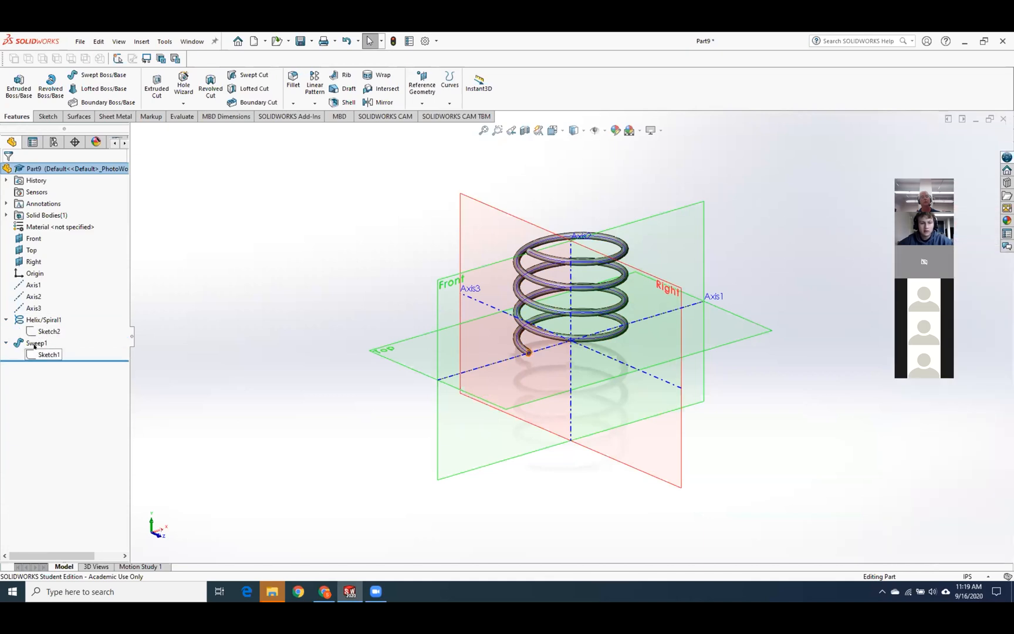
{"action": "right_click", "coordinate": [36, 344]}
{"action": "left_click", "coordinate": [59, 402]}
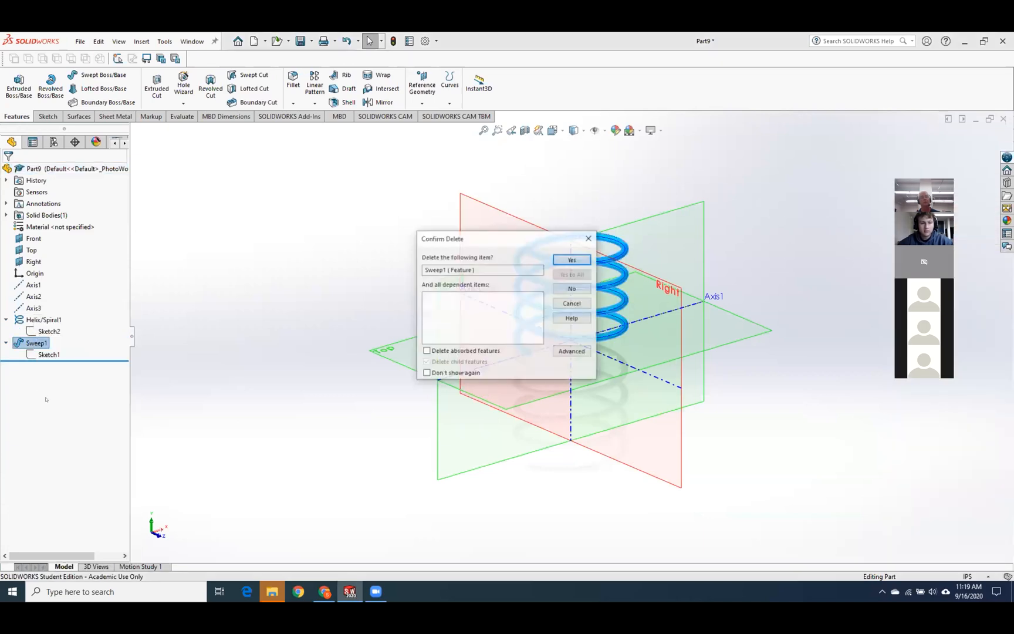
{"action": "left_click", "coordinate": [584, 259]}
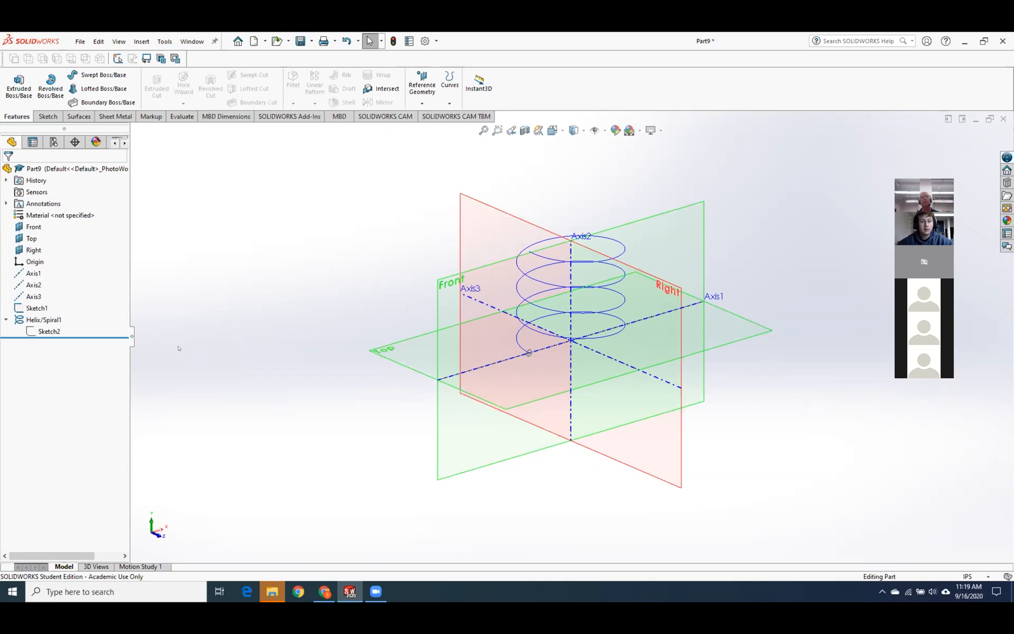
Open the helix's base circle sketch, Sketch2, to examine how it is constrained, and exit it.
{"action": "right_click", "coordinate": [40, 329]}
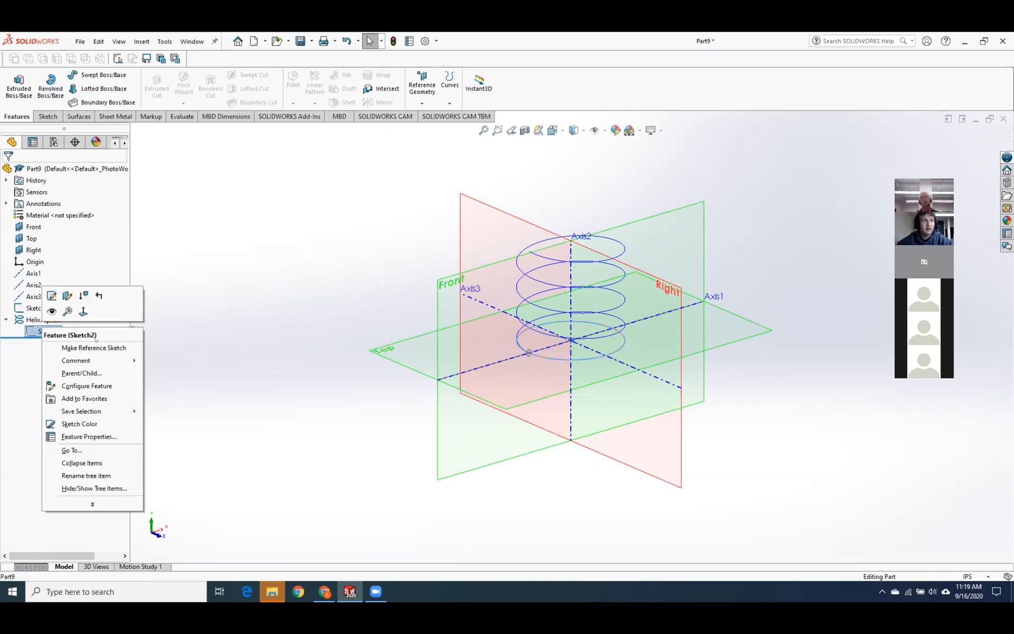
{"action": "left_click", "coordinate": [47, 296]}
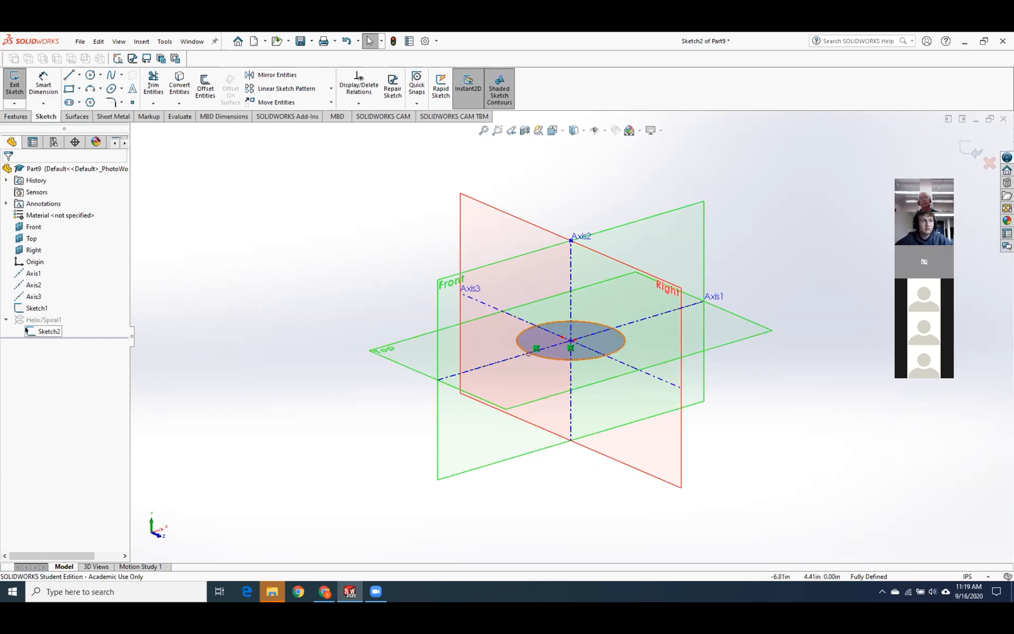
{"action": "right_click", "coordinate": [27, 308]}
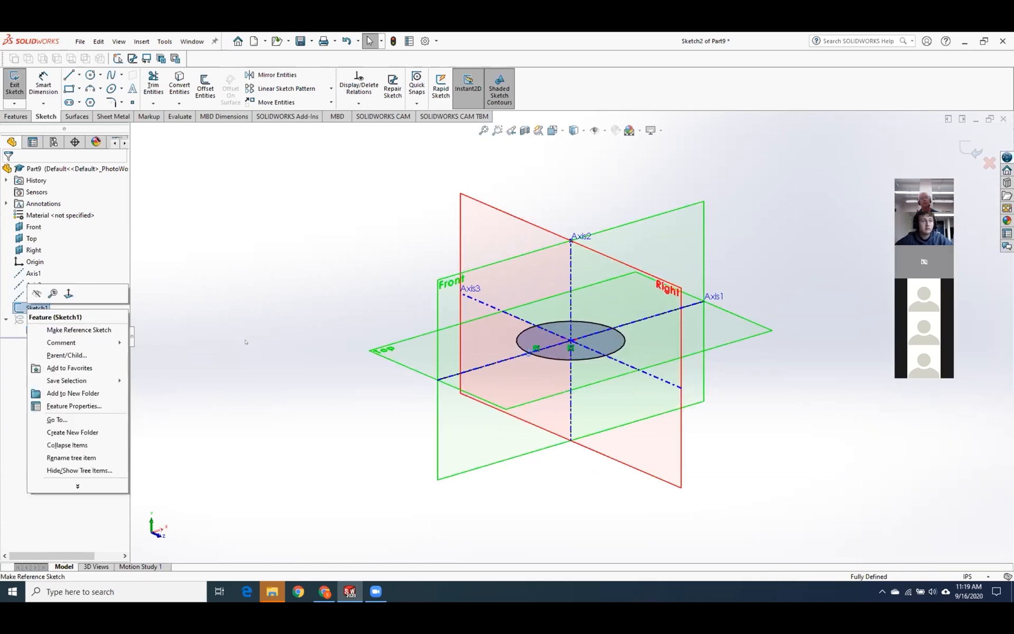
{"action": "key", "text": "Escape"}
{"action": "left_click", "coordinate": [15, 82]}
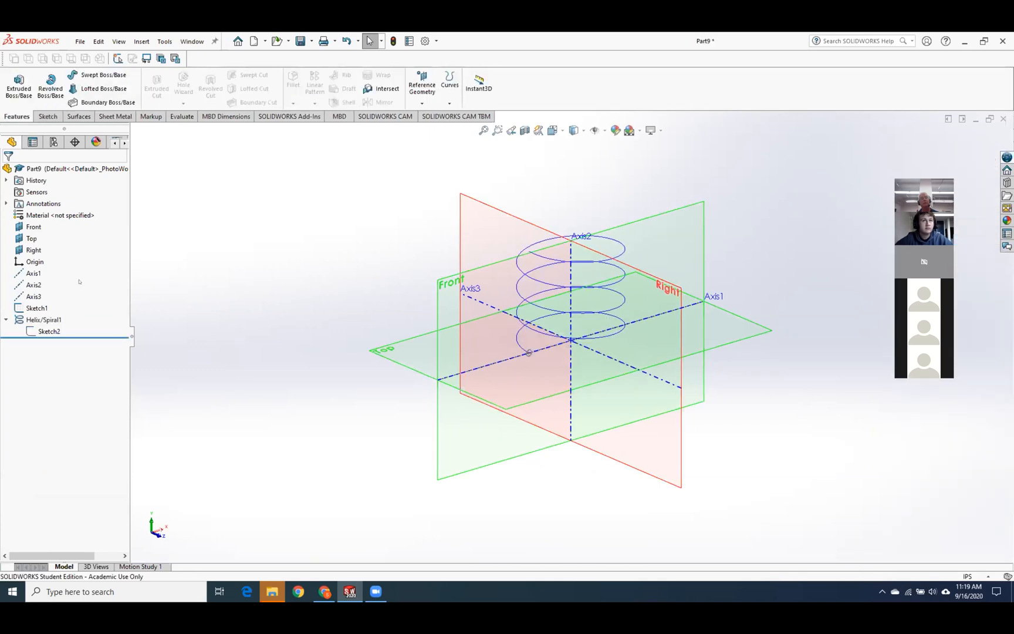
Edit Sketch1 and set the small circle's distance from the vertical axis to 1.25 in, then exit the sketch.
{"action": "right_click", "coordinate": [37, 307]}
{"action": "left_click", "coordinate": [46, 279]}
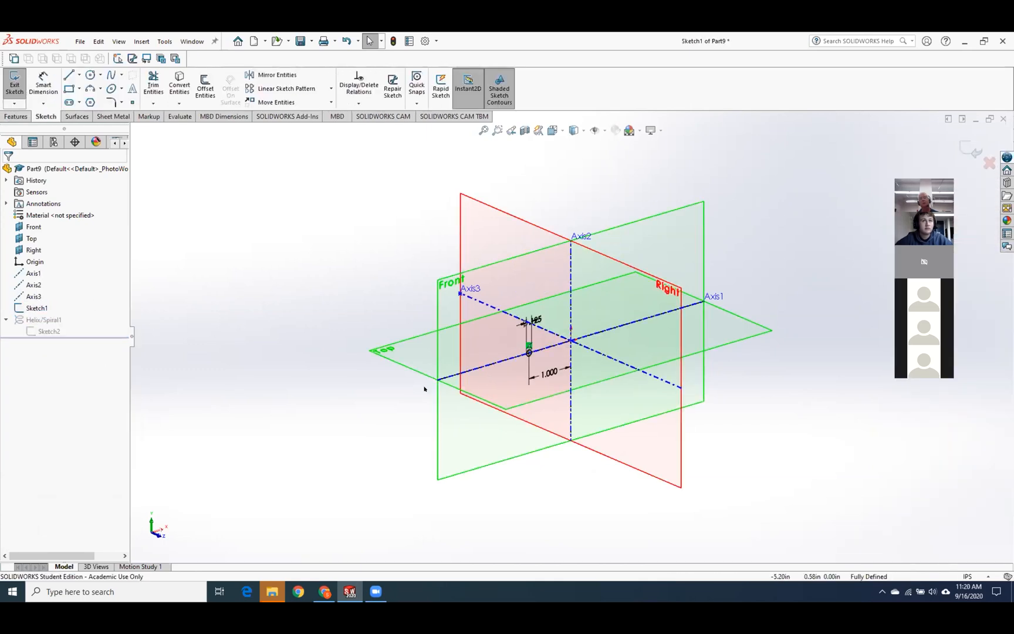
{"action": "double_click", "coordinate": [551, 372]}
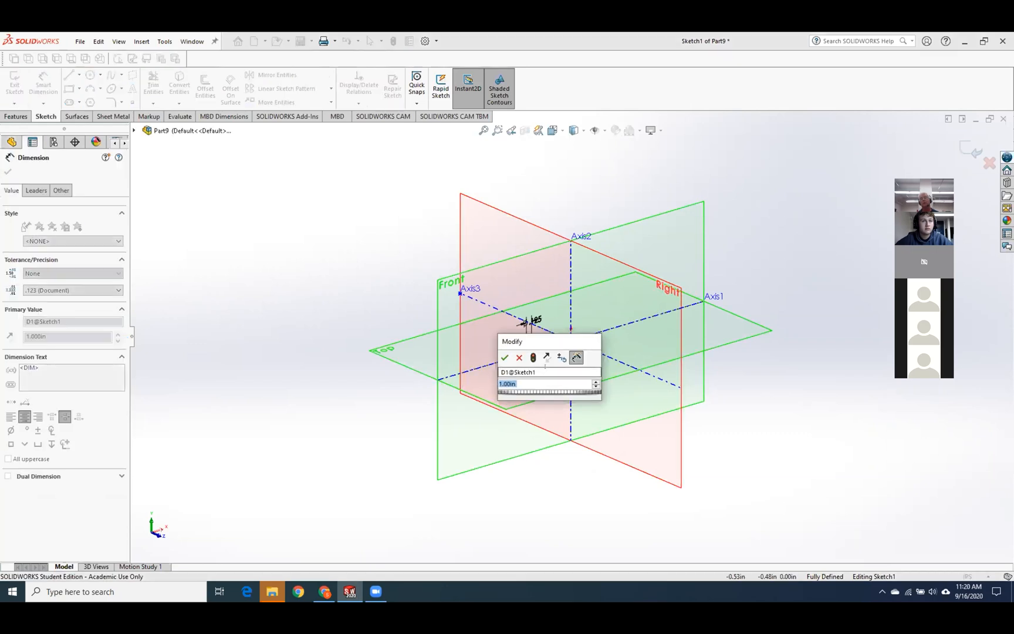
{"action": "type", "text": "1.25"}
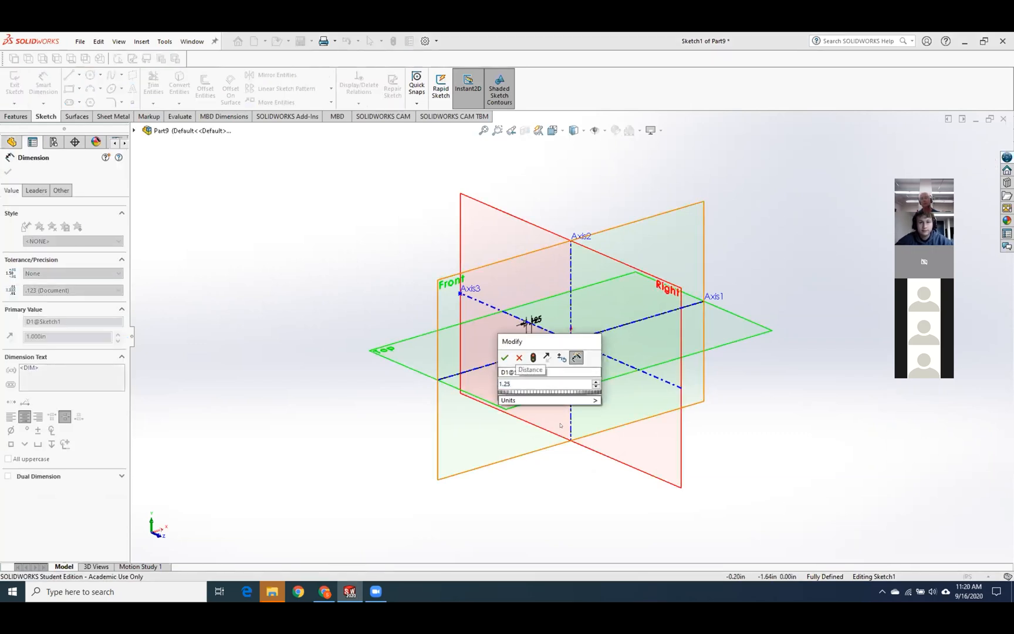
{"action": "key", "text": "Return"}
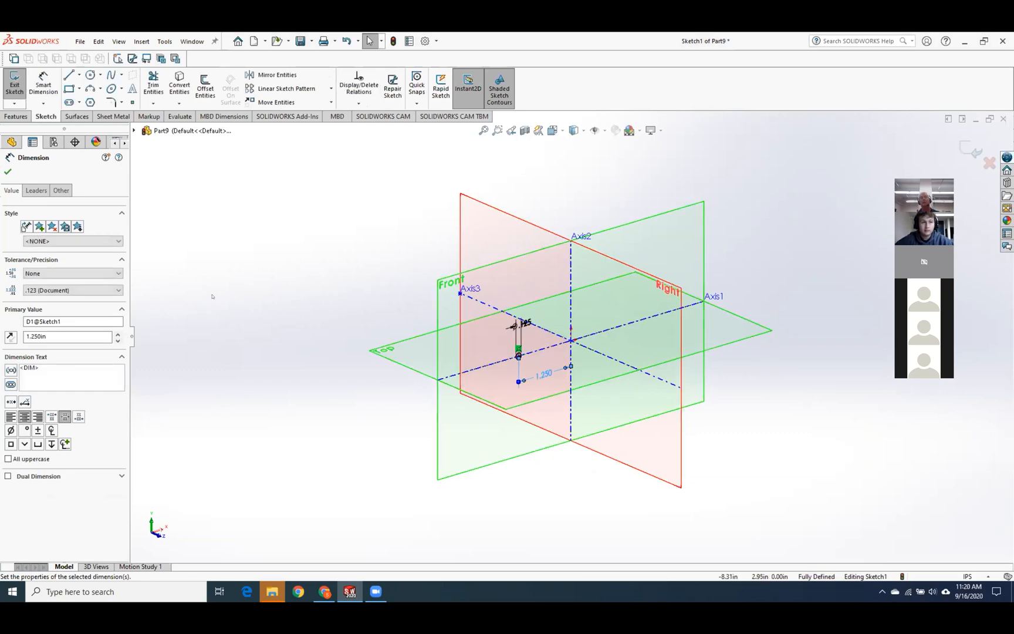
{"action": "left_click", "coordinate": [8, 171]}
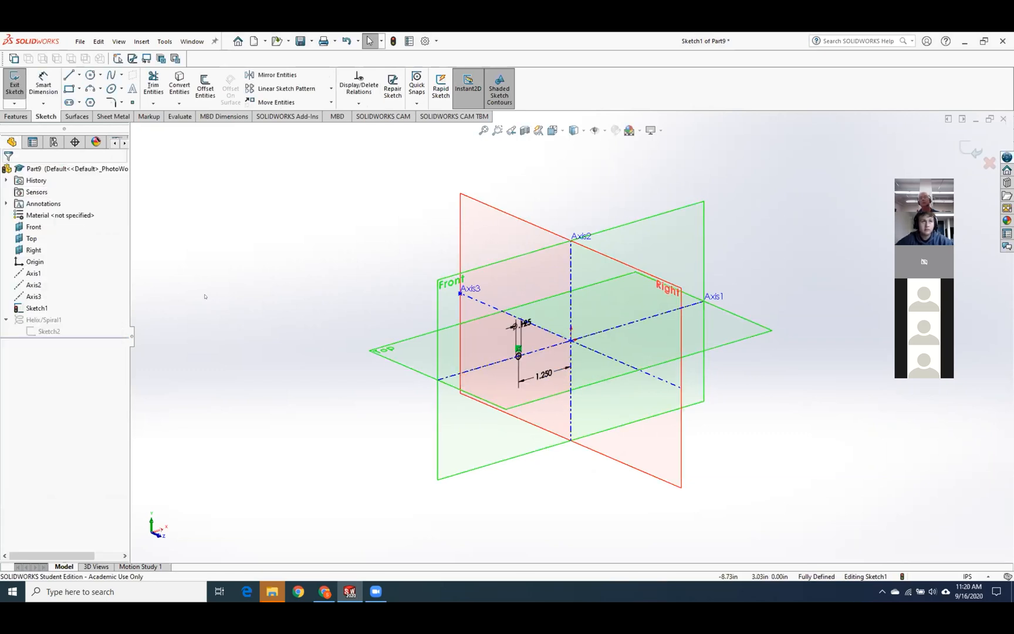
{"action": "left_click", "coordinate": [14, 80]}
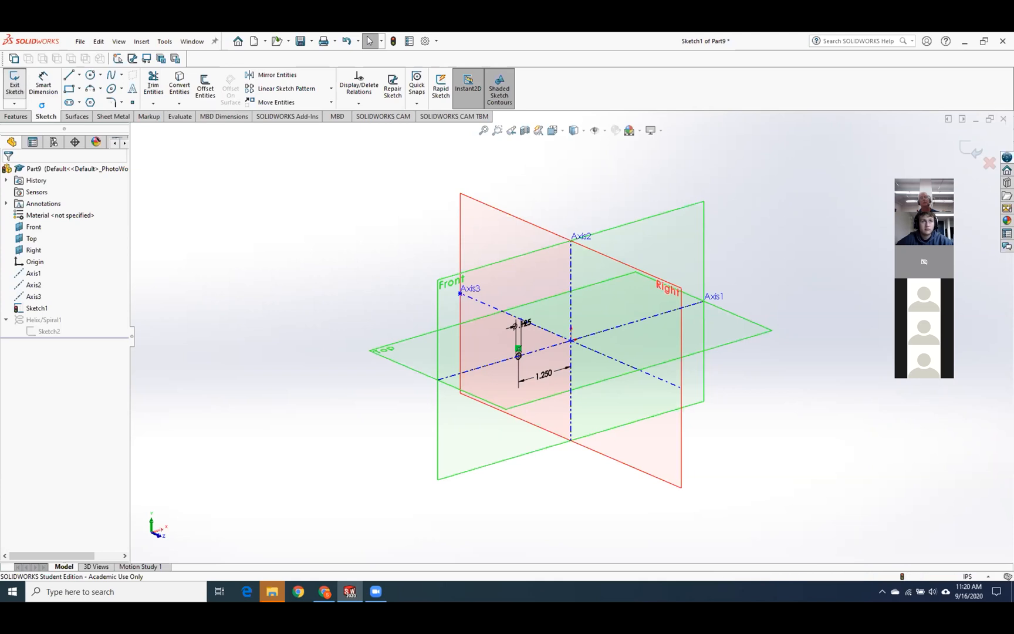
Reopen Sketch2 to check the helix's base circle against the moved small circle, and exit the sketch.
{"action": "right_click", "coordinate": [47, 332]}
{"action": "left_click", "coordinate": [59, 300]}
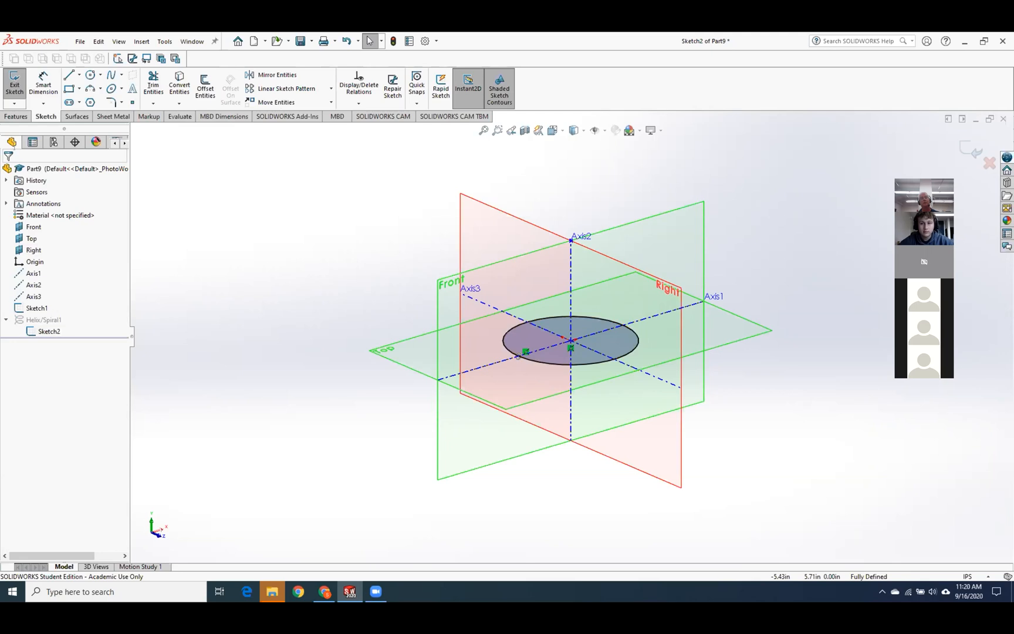
{"action": "left_click", "coordinate": [15, 82]}
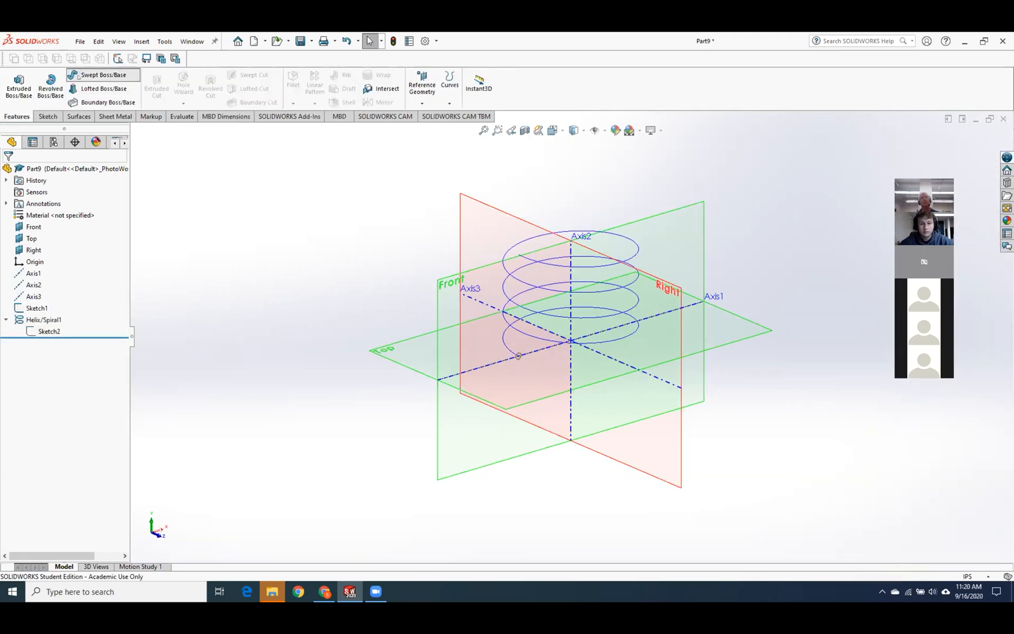
Sweep the small circle of Sketch1 along the helix to rebuild the coil spring as a solid.
{"action": "left_click", "coordinate": [99, 75]}
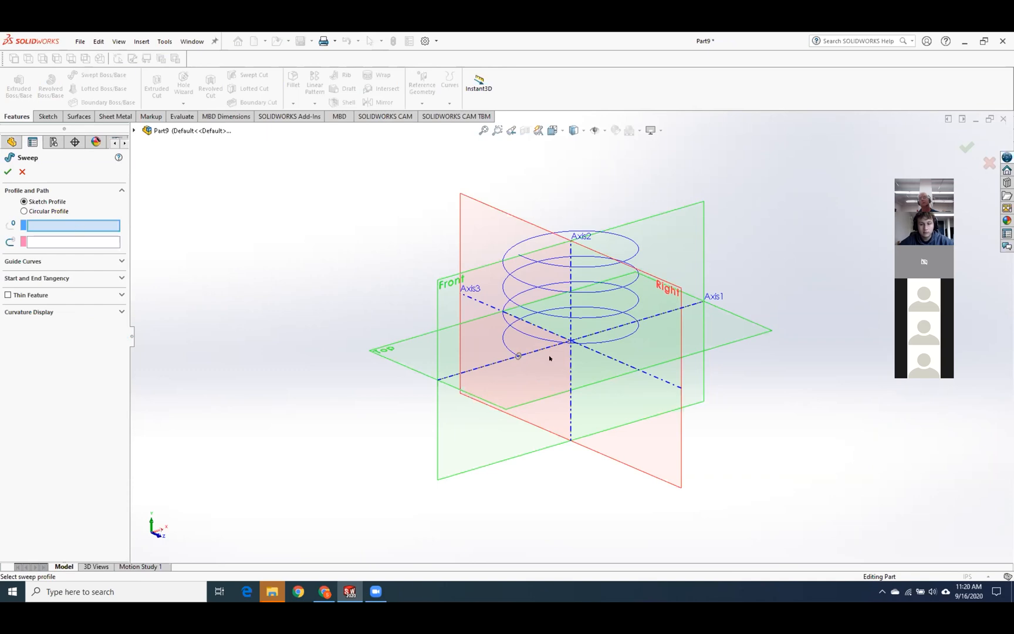
{"action": "left_click", "coordinate": [518, 357]}
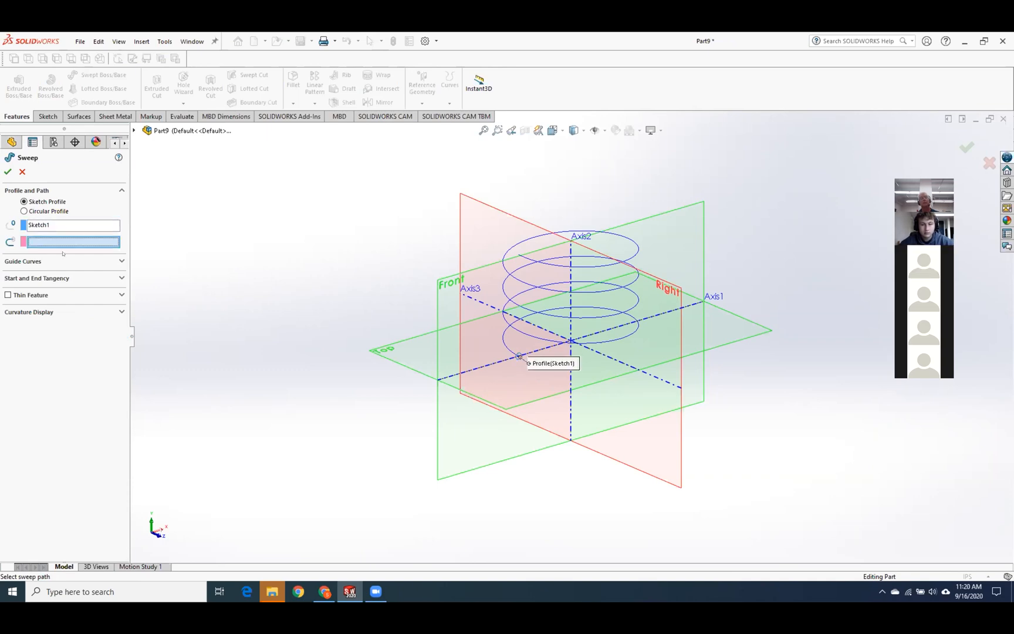
{"action": "left_click", "coordinate": [556, 264]}
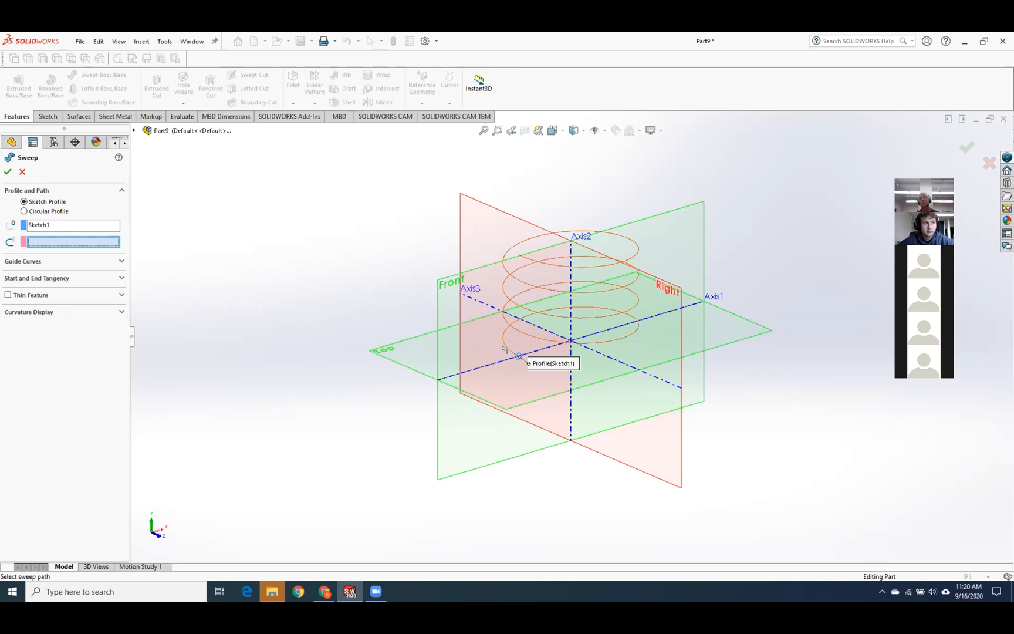
{"action": "left_click", "coordinate": [8, 171]}
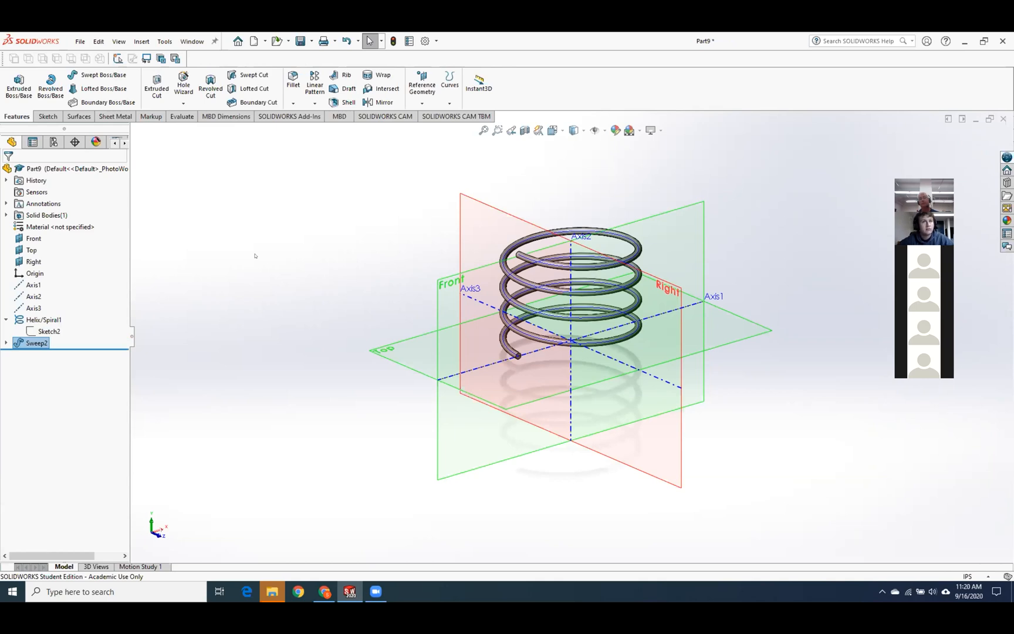
{"action": "left_click", "coordinate": [274, 282]}
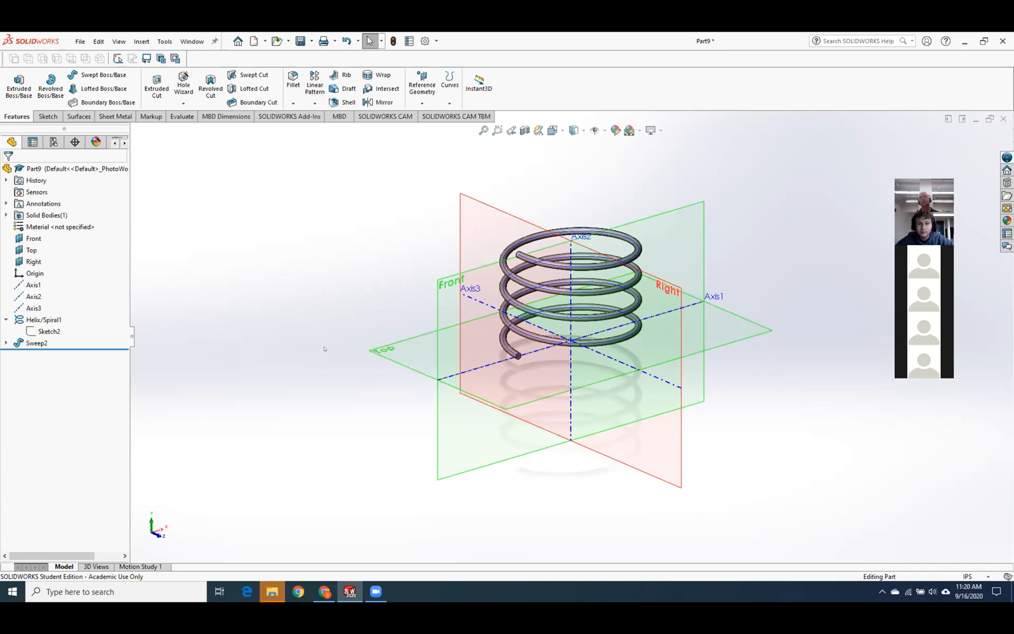
Sketch two rectangles on the Front plane, about 4.41 by 0.81 in over the spring's upper end and 4.41 by 0.72 in over its lower end.
{"action": "right_click", "coordinate": [445, 433]}
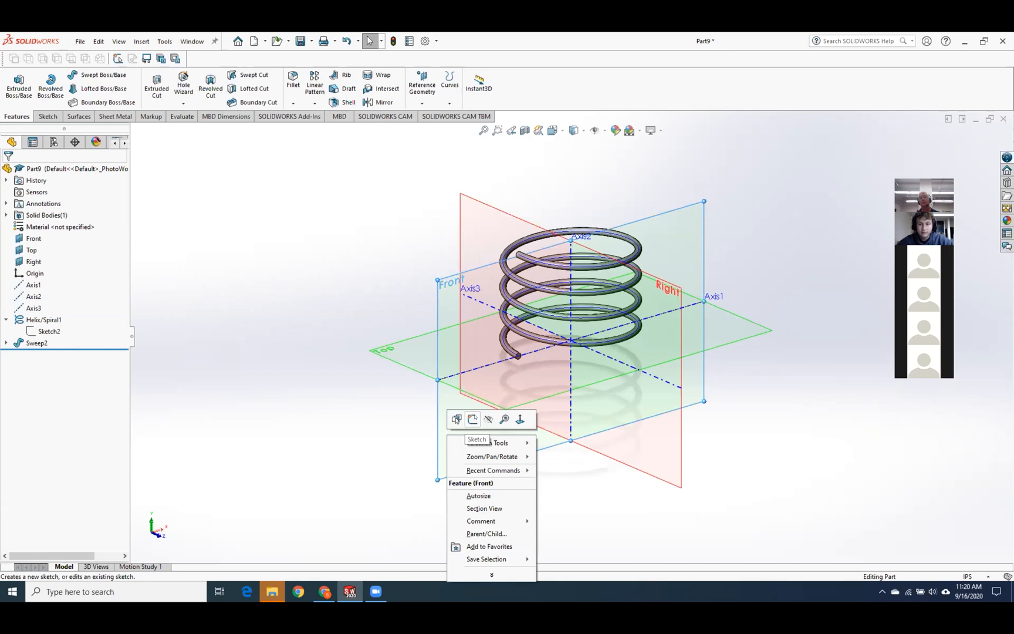
{"action": "left_click", "coordinate": [472, 419]}
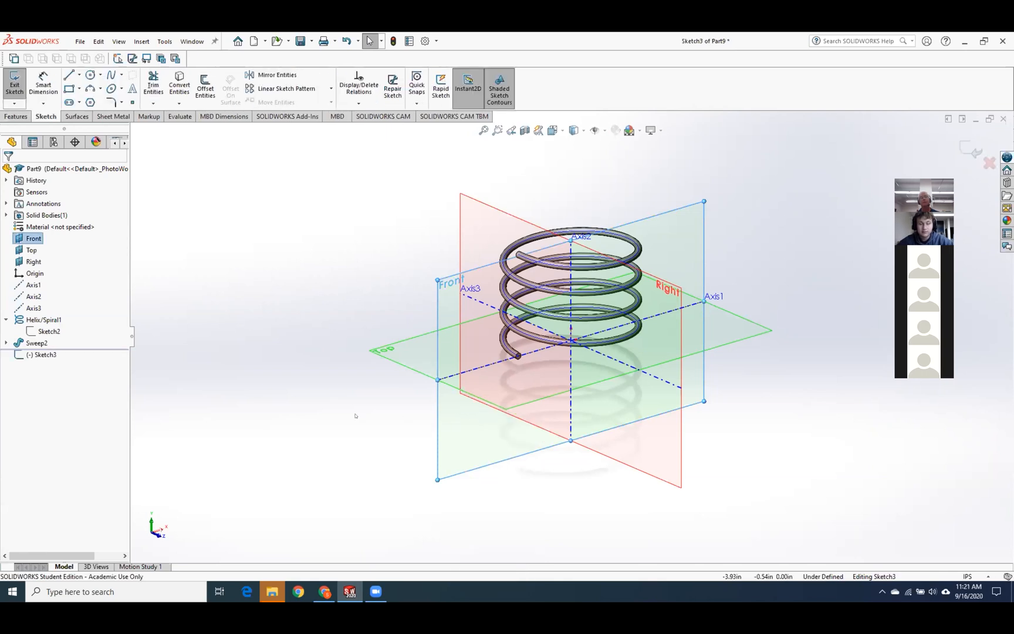
{"action": "right_click", "coordinate": [39, 355]}
{"action": "left_click", "coordinate": [93, 346]}
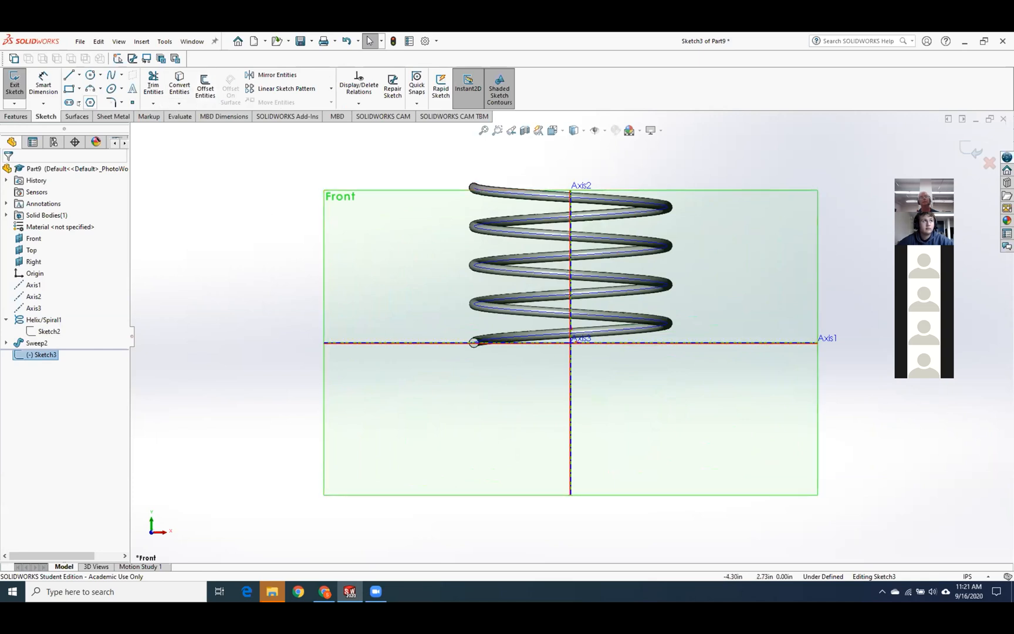
{"action": "left_click", "coordinate": [69, 88]}
{"action": "left_click", "coordinate": [404, 137]}
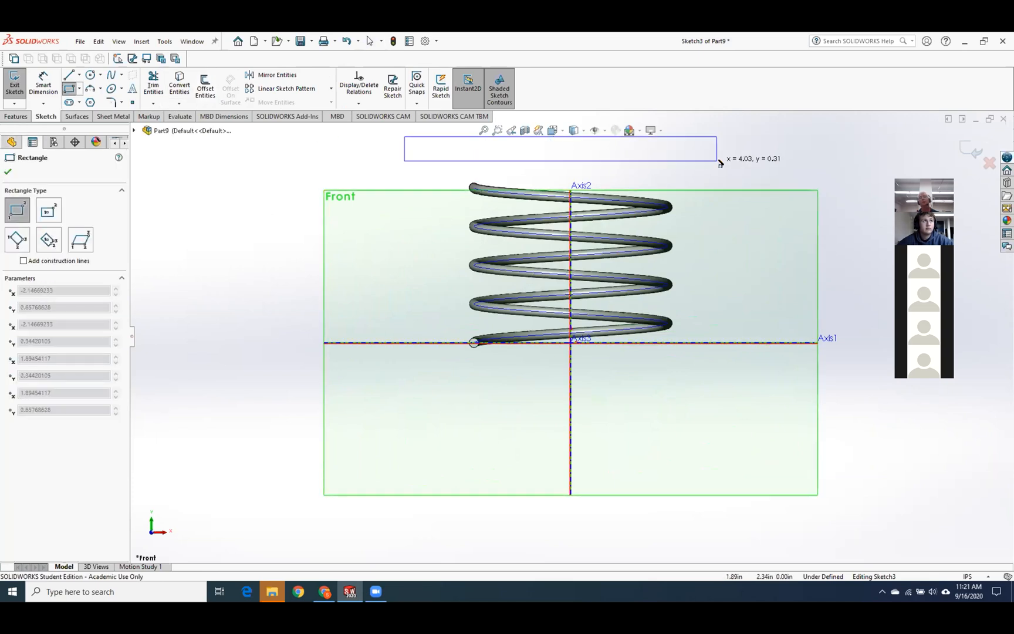
{"action": "left_click", "coordinate": [746, 199]}
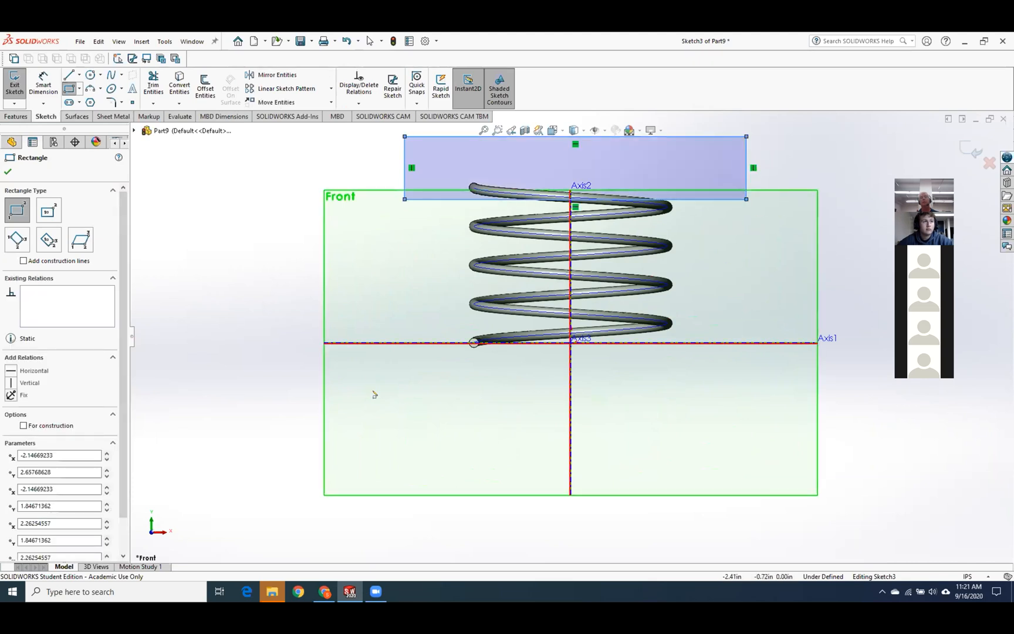
{"action": "left_click", "coordinate": [404, 328]}
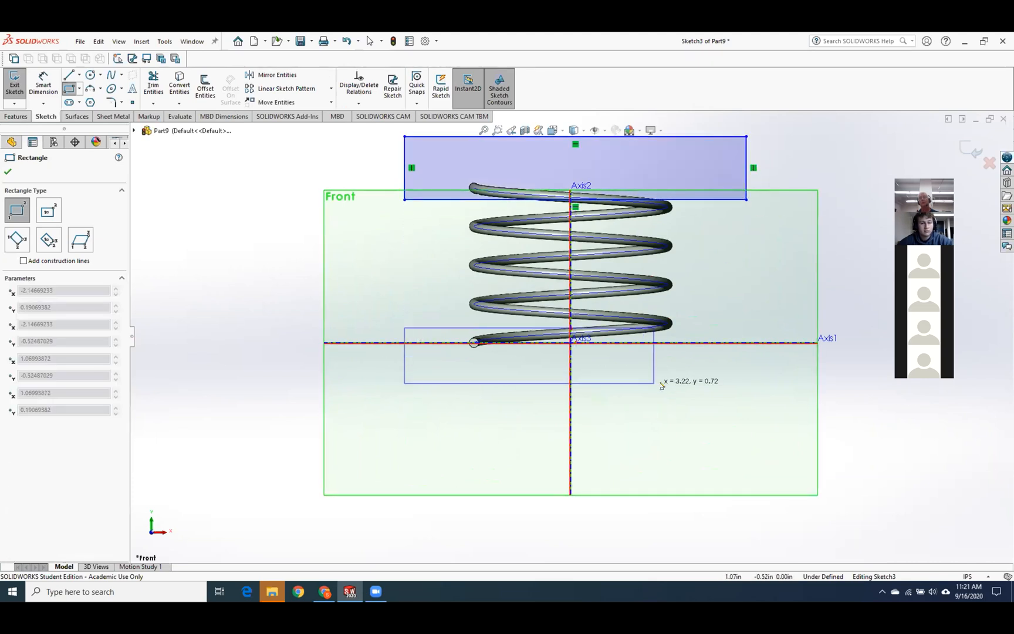
{"action": "left_click", "coordinate": [751, 382]}
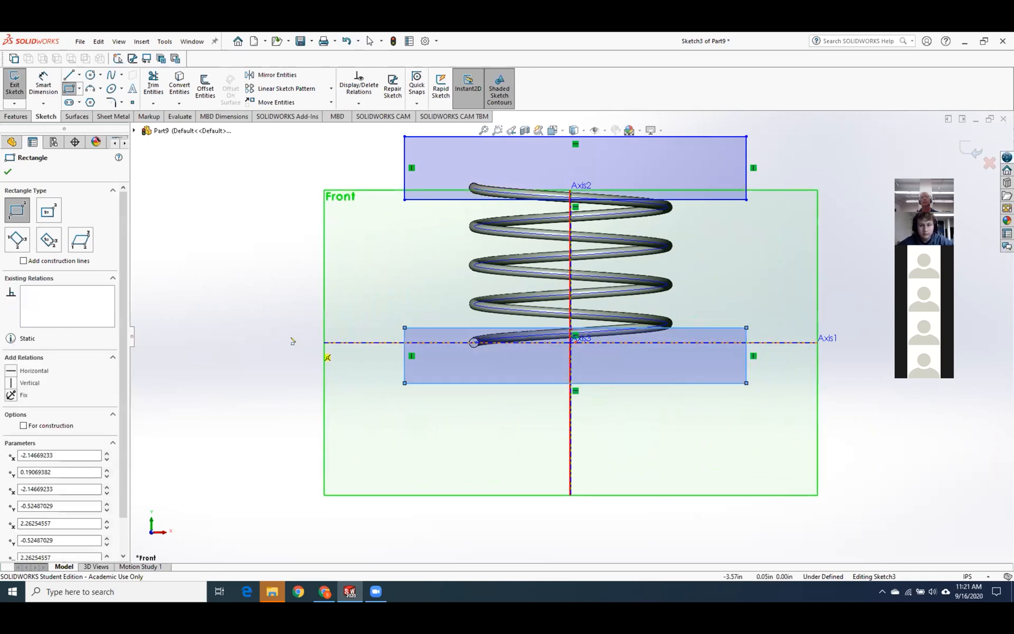
Dimension the lower rectangle's width and height, accepting the sizes as drawn.
{"action": "left_click", "coordinate": [44, 83]}
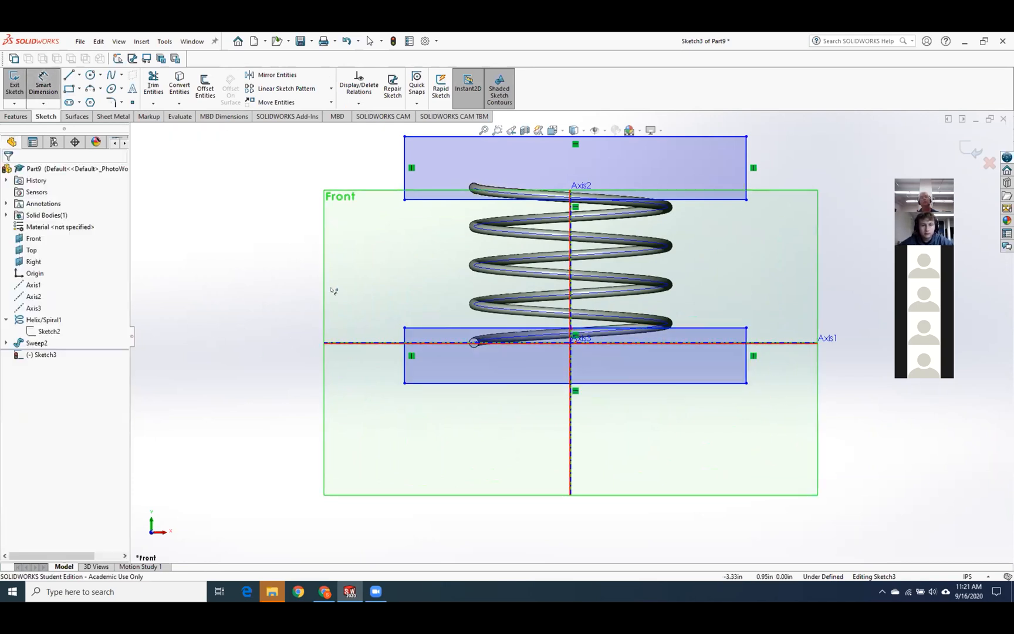
{"action": "left_click", "coordinate": [476, 383]}
{"action": "left_click", "coordinate": [475, 426]}
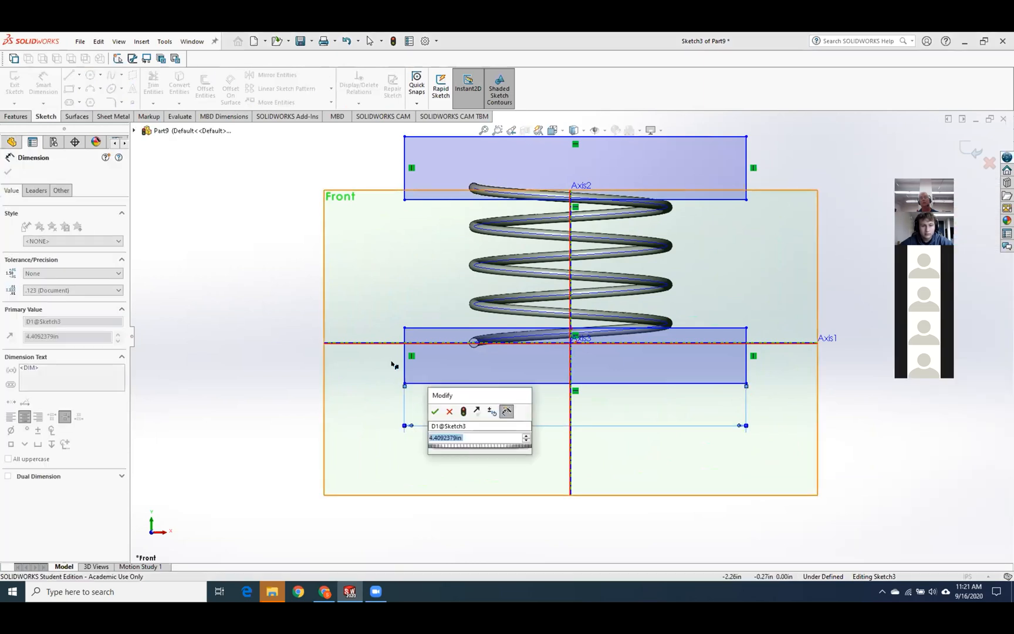
{"action": "left_click", "coordinate": [435, 410]}
{"action": "left_click", "coordinate": [405, 367]}
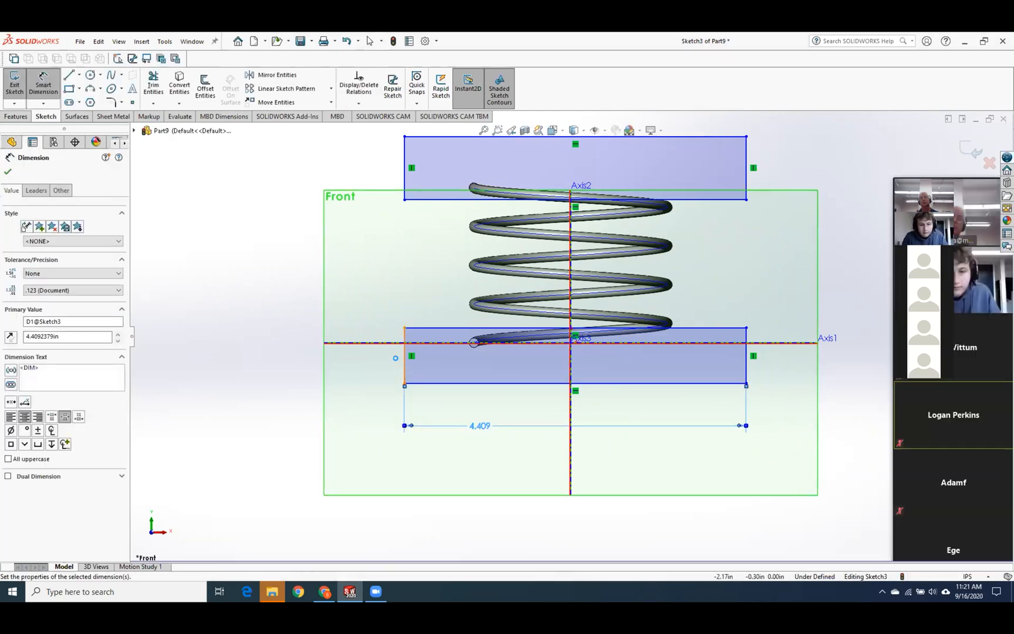
{"action": "left_click", "coordinate": [365, 367]}
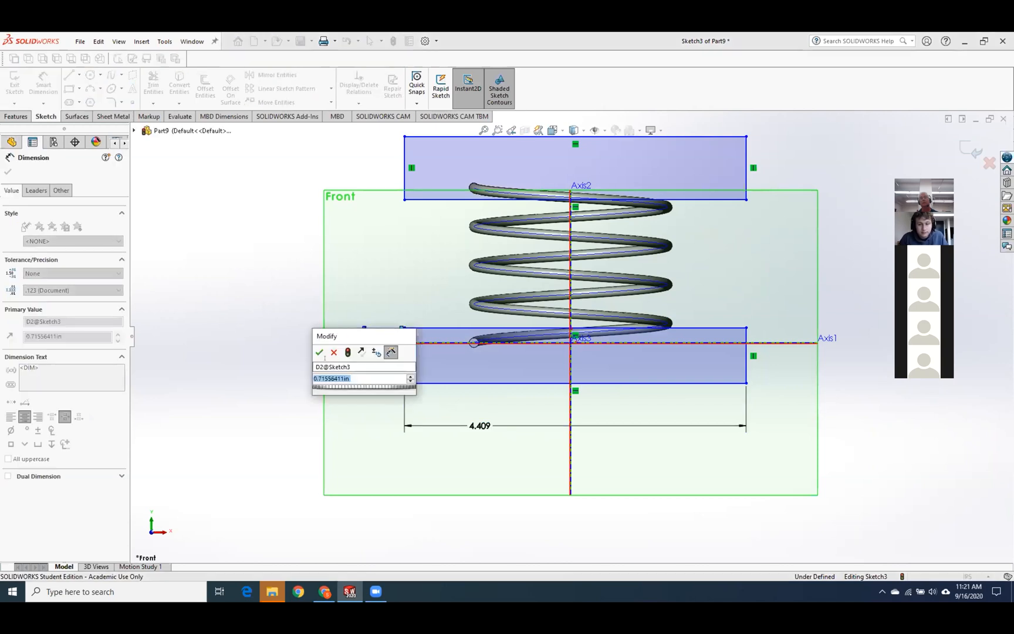
{"action": "left_click", "coordinate": [319, 352]}
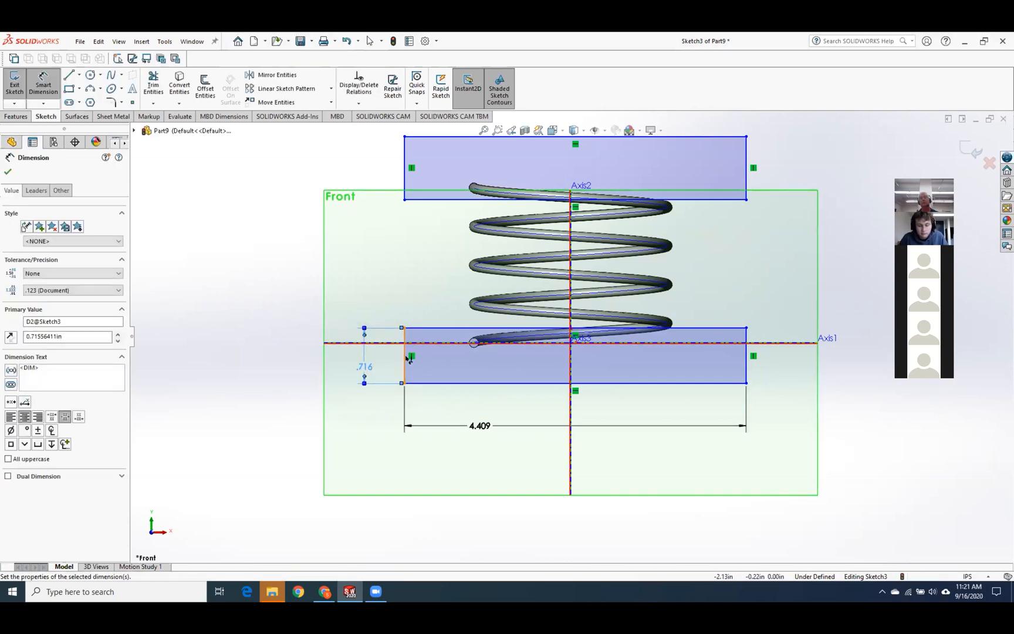
Dimension the lower rectangle's left edge from the Right plane and its bottom edge from the Top plane, accepting the drawn distances.
{"action": "left_click", "coordinate": [405, 359]}
{"action": "left_click", "coordinate": [571, 365]}
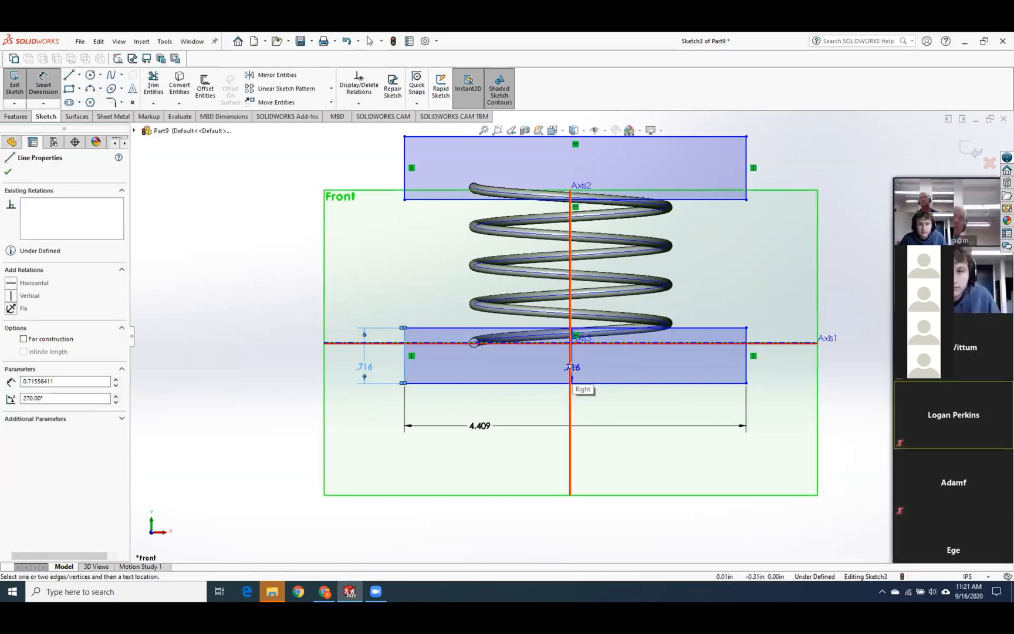
{"action": "left_click", "coordinate": [510, 366]}
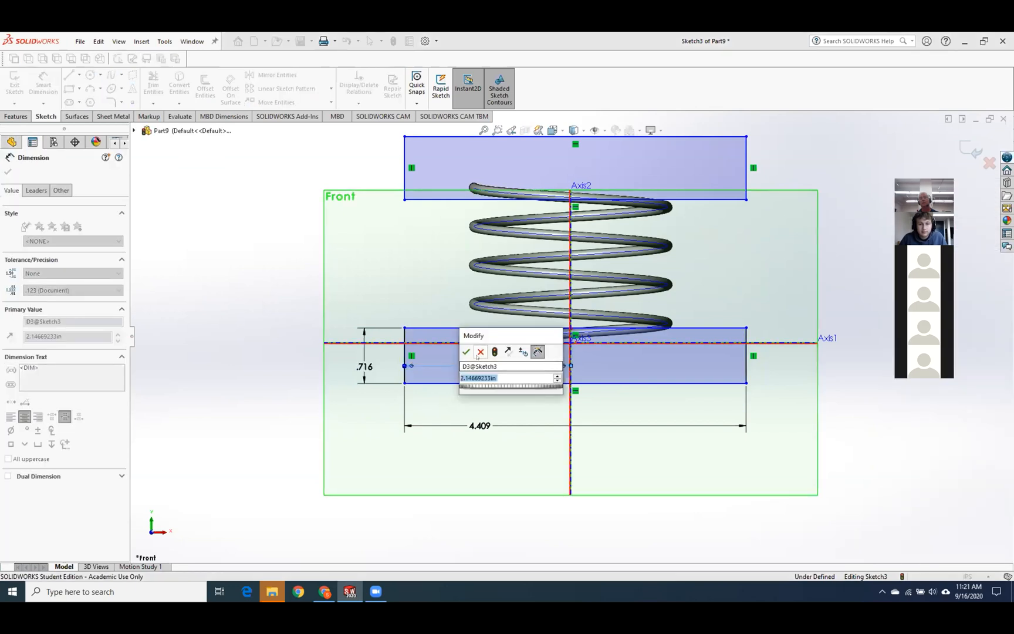
{"action": "left_click", "coordinate": [466, 352]}
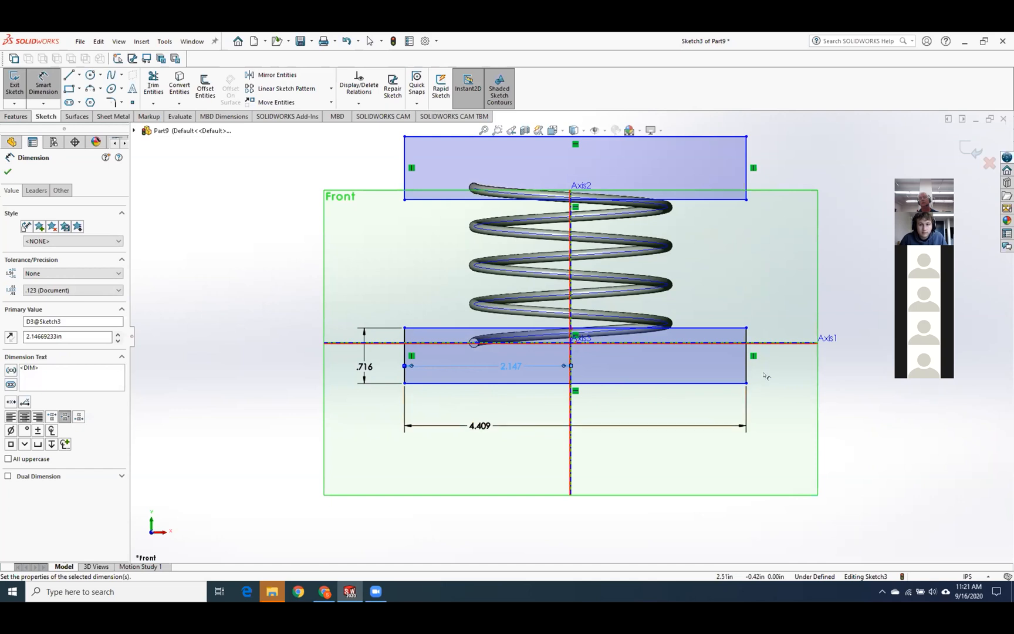
{"action": "left_click", "coordinate": [706, 383]}
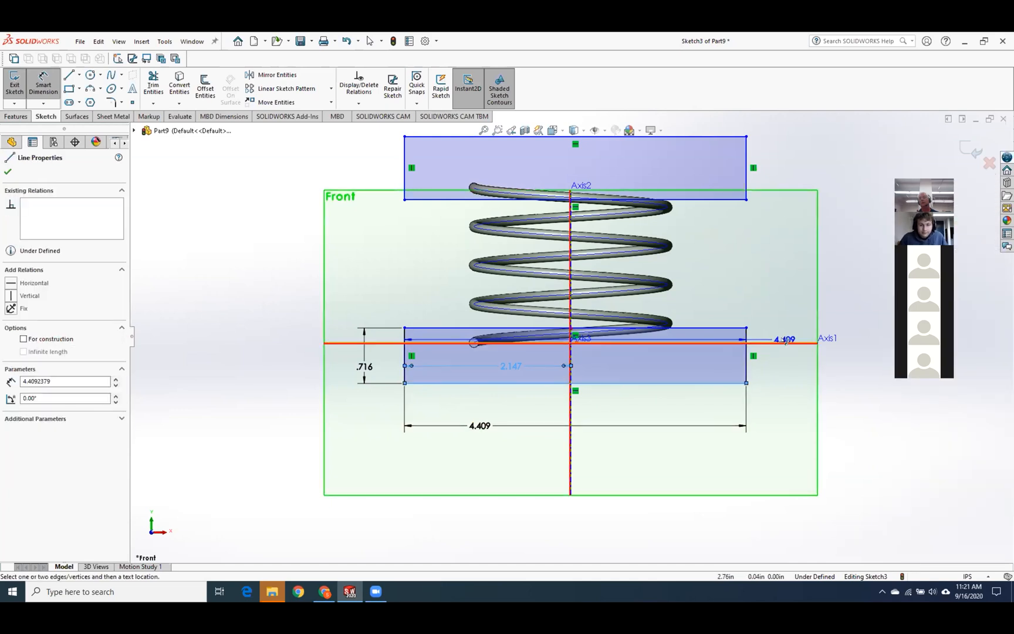
{"action": "left_click", "coordinate": [794, 342]}
{"action": "left_click", "coordinate": [784, 366]}
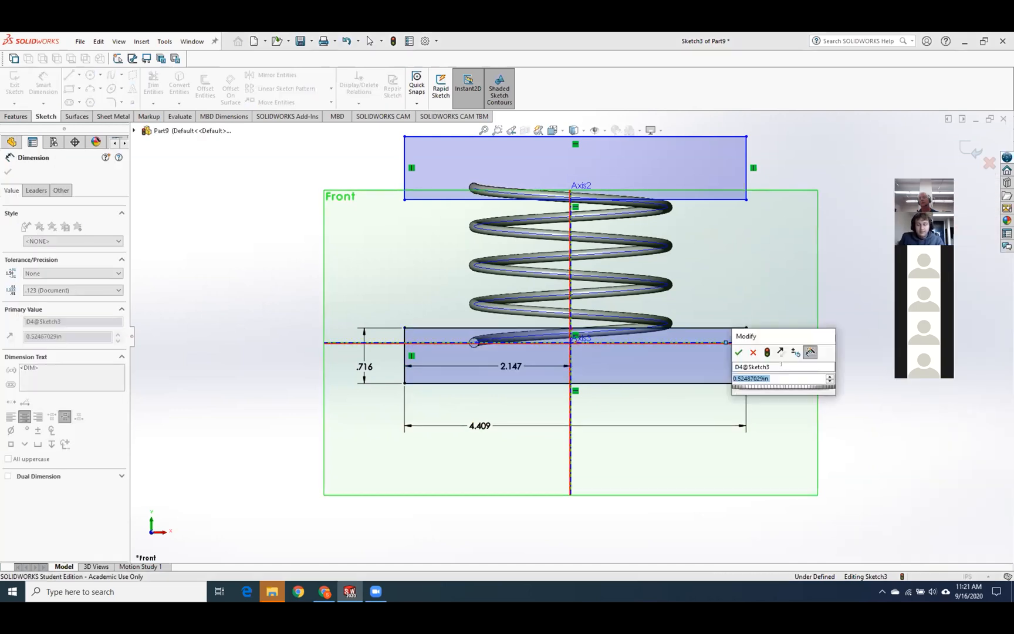
{"action": "left_click", "coordinate": [738, 353]}
Dimension the distance from Axis1 to the bottom edge of the upper rectangle, accepting it as drawn.
{"action": "scroll", "coordinate": [366, 257], "scroll_direction": "up", "scroll_amount": 3}
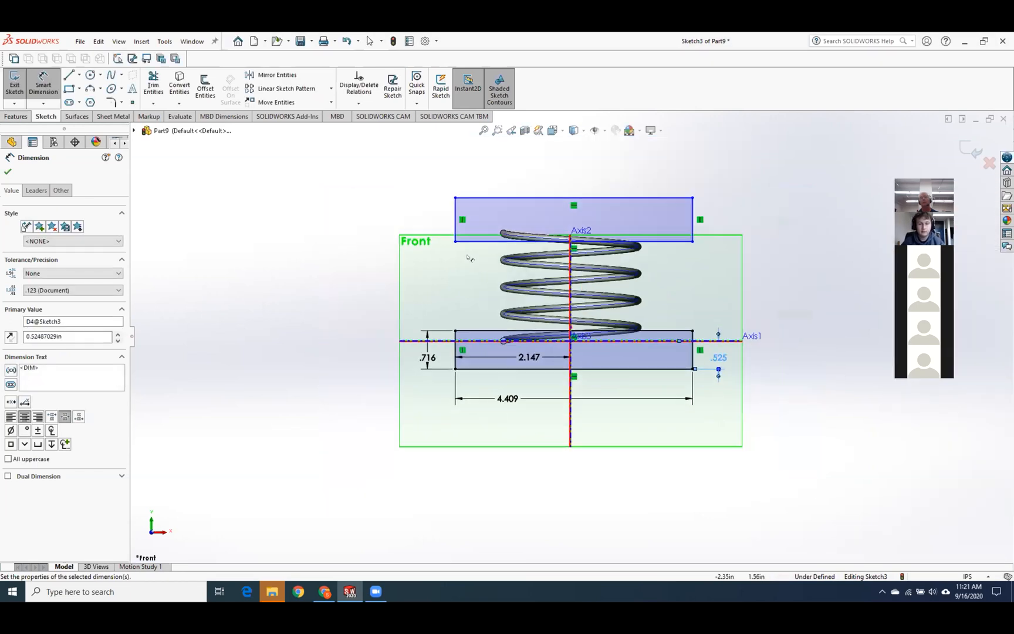
{"action": "middle_click_drag", "start_coordinate": [529, 252], "coordinate": [533, 279]}
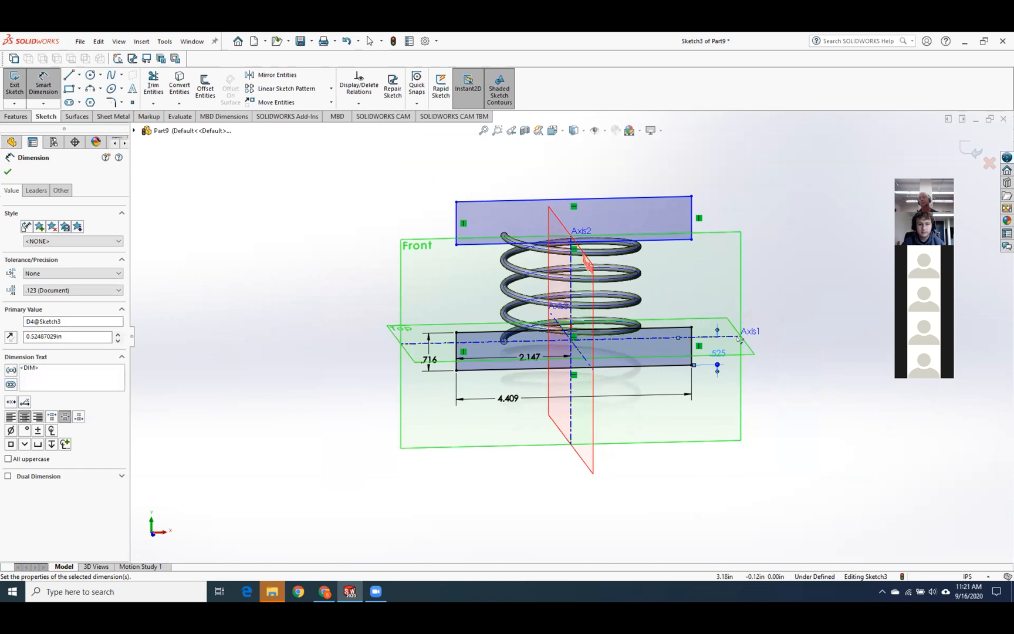
{"action": "left_click", "coordinate": [732, 339]}
{"action": "left_click", "coordinate": [683, 239]}
{"action": "left_click", "coordinate": [734, 274]}
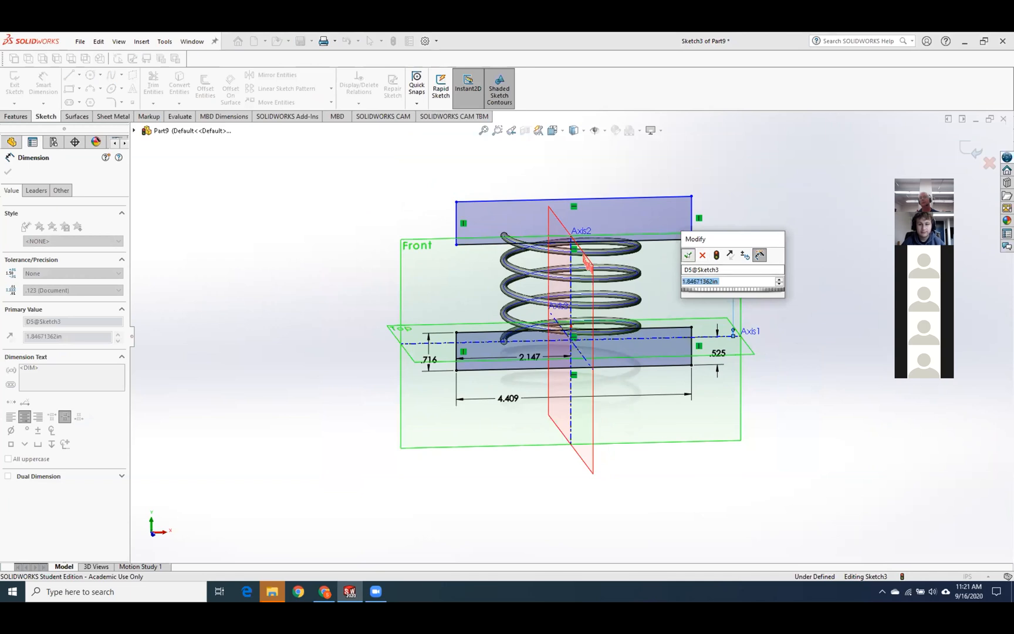
{"action": "left_click", "coordinate": [688, 254]}
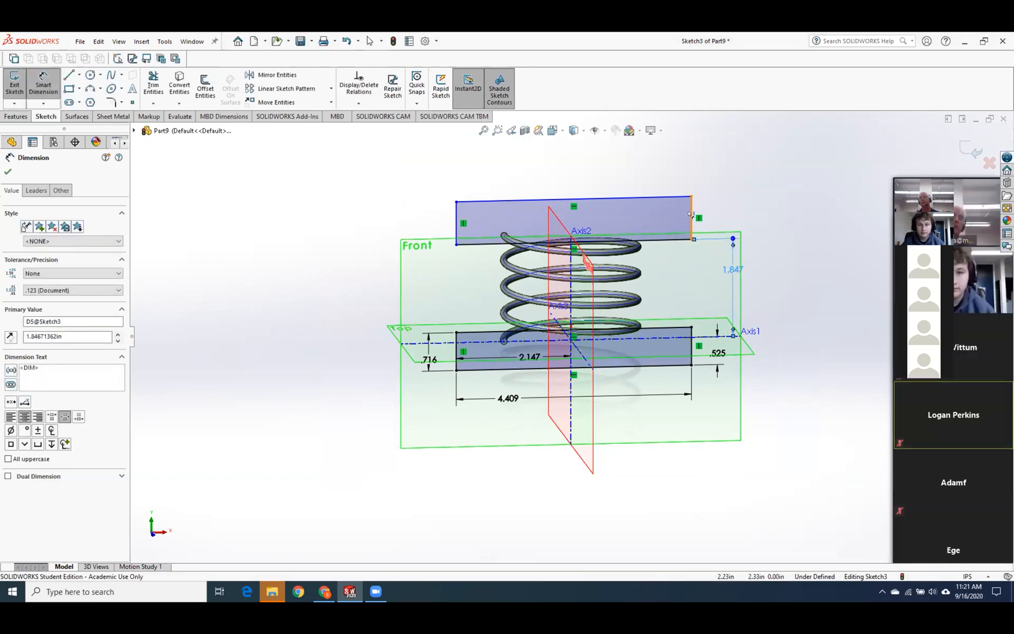
Dimension the upper rectangle's height and width, accepting the sizes as drawn.
{"action": "left_click", "coordinate": [692, 226]}
{"action": "left_click", "coordinate": [734, 217]}
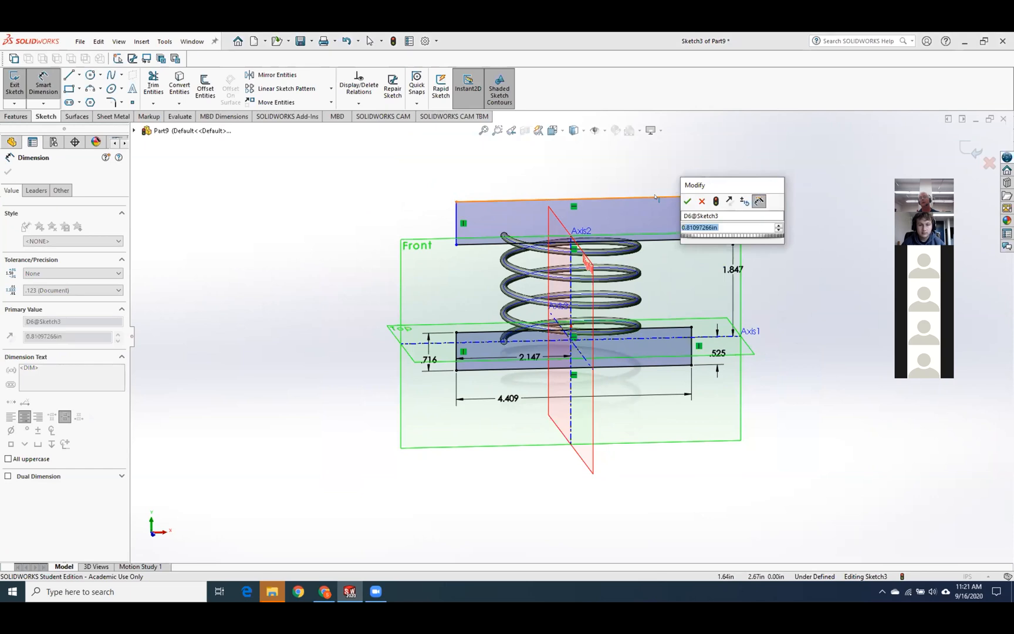
{"action": "key", "text": "Return"}
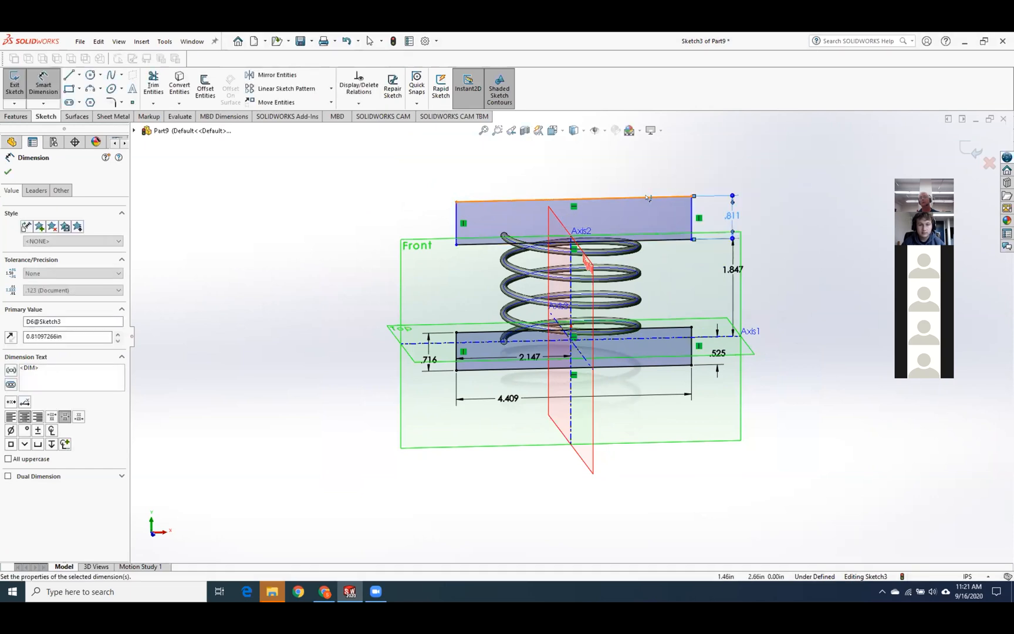
{"action": "left_click", "coordinate": [648, 197]}
{"action": "left_click", "coordinate": [643, 168]}
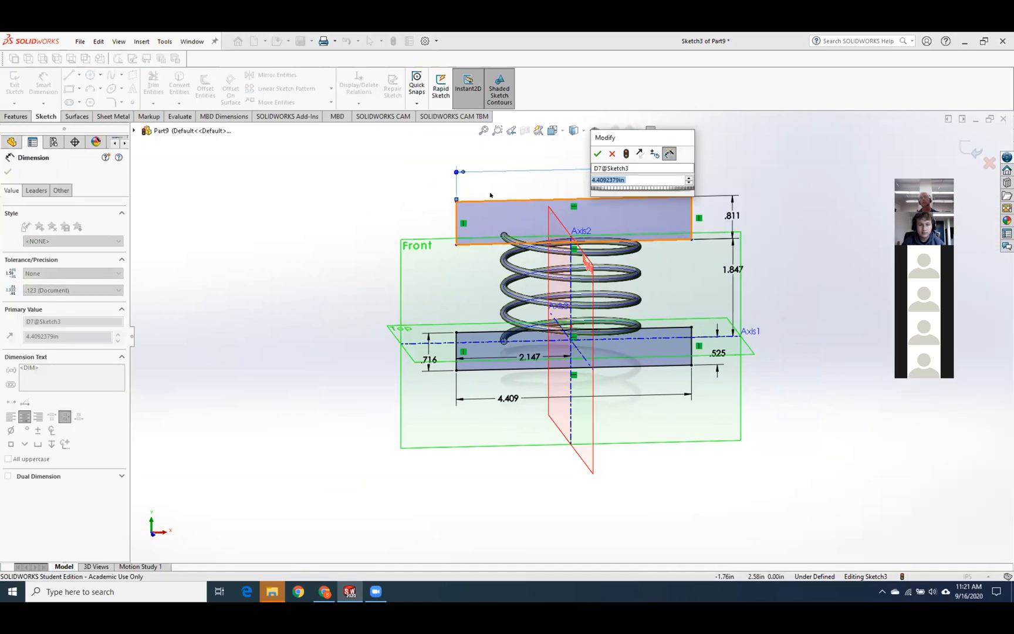
{"action": "left_click", "coordinate": [598, 154]}
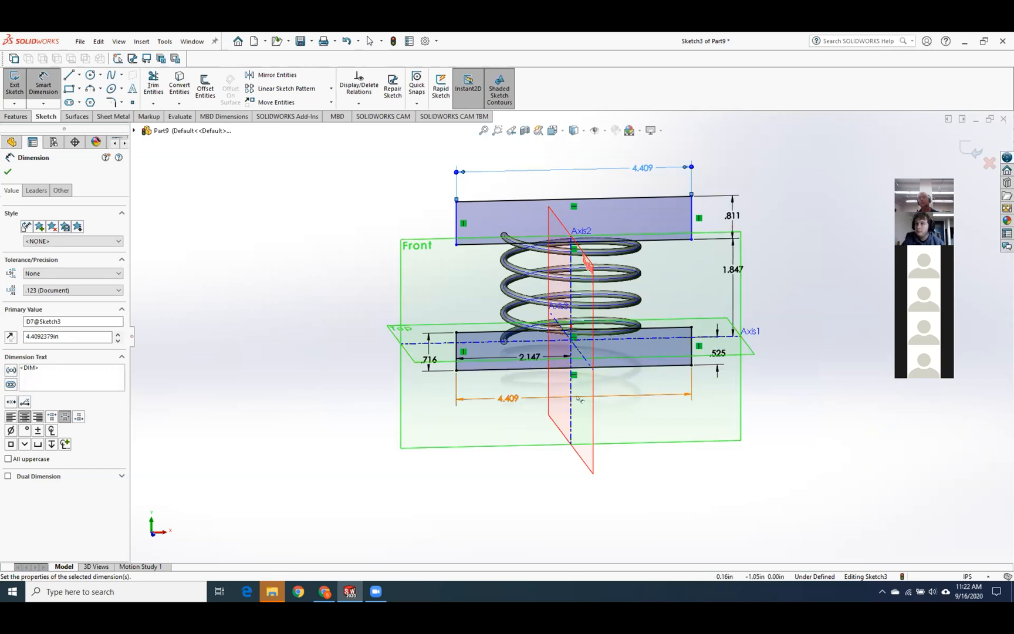
Dimension the upper rectangle's left edge from the Right plane, accepting the drawn distance, and exit the sketch.
{"action": "left_click", "coordinate": [594, 462]}
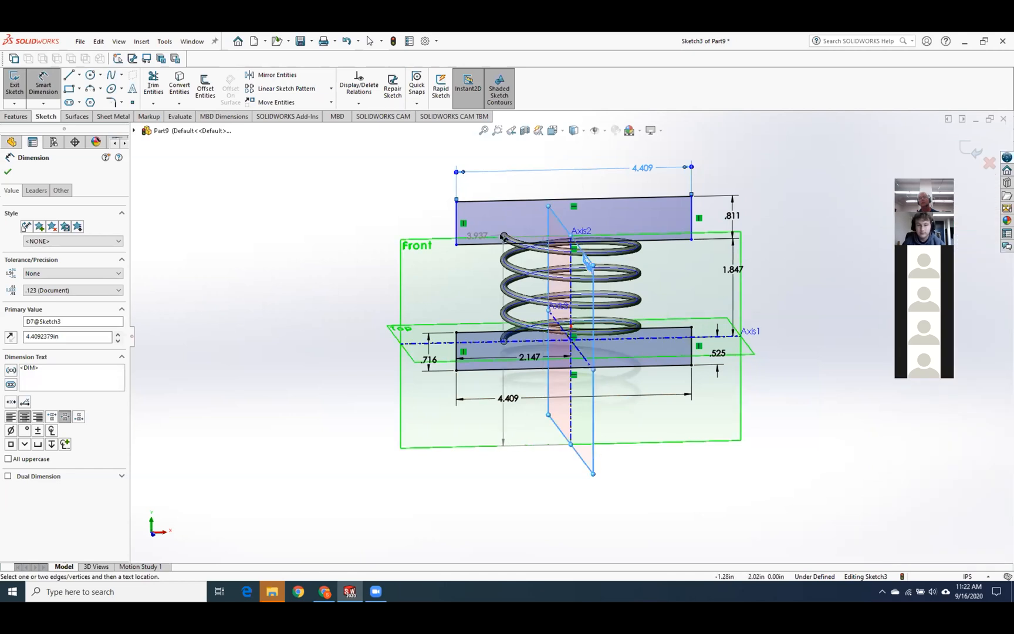
{"action": "left_click", "coordinate": [459, 222]}
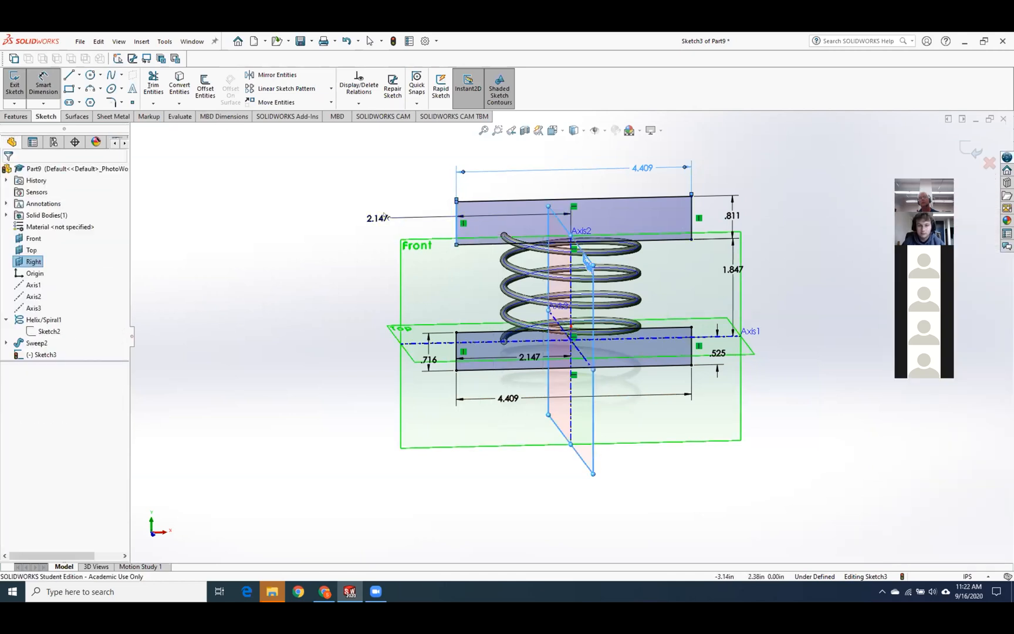
{"action": "left_click", "coordinate": [377, 216]}
{"action": "left_click", "coordinate": [358, 203]}
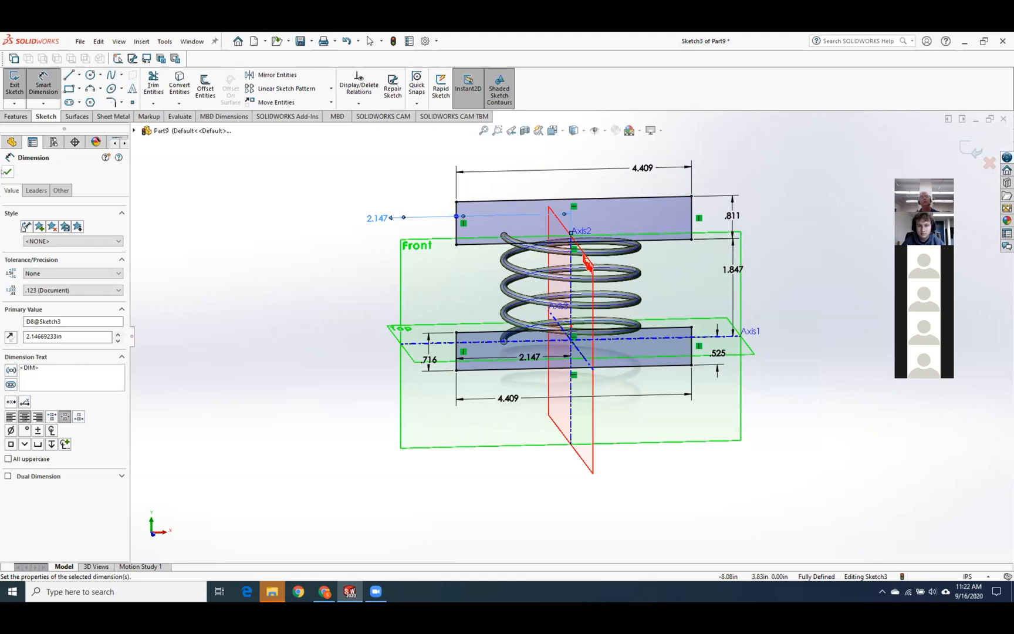
{"action": "left_click", "coordinate": [7, 172]}
{"action": "left_click", "coordinate": [13, 84]}
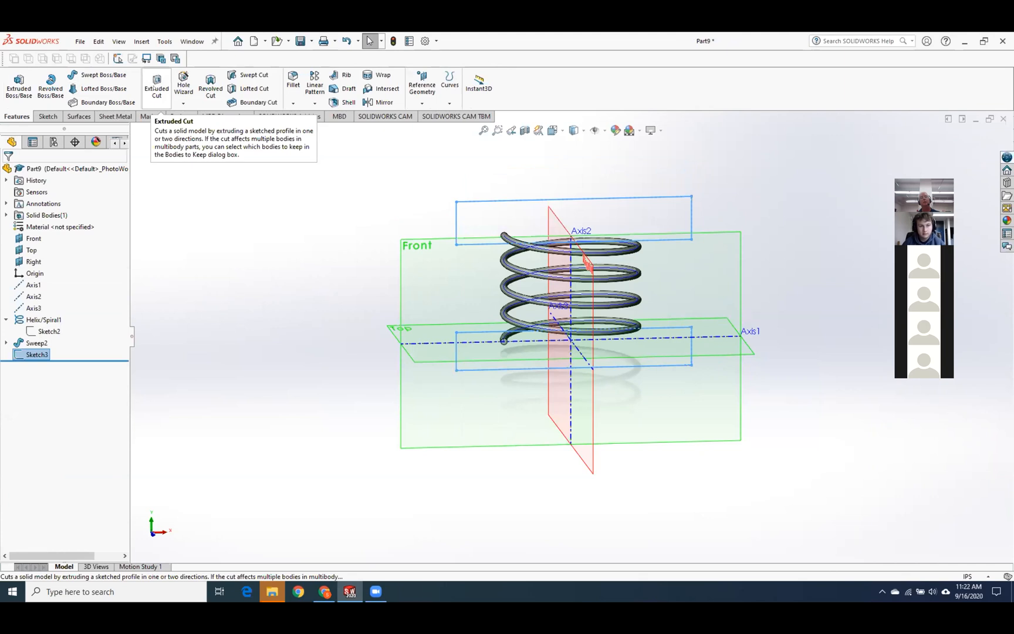
Cut the two sketched rectangles through the spring's ends with a Mid Plane extruded cut 2 in deep.
{"action": "left_click", "coordinate": [155, 87]}
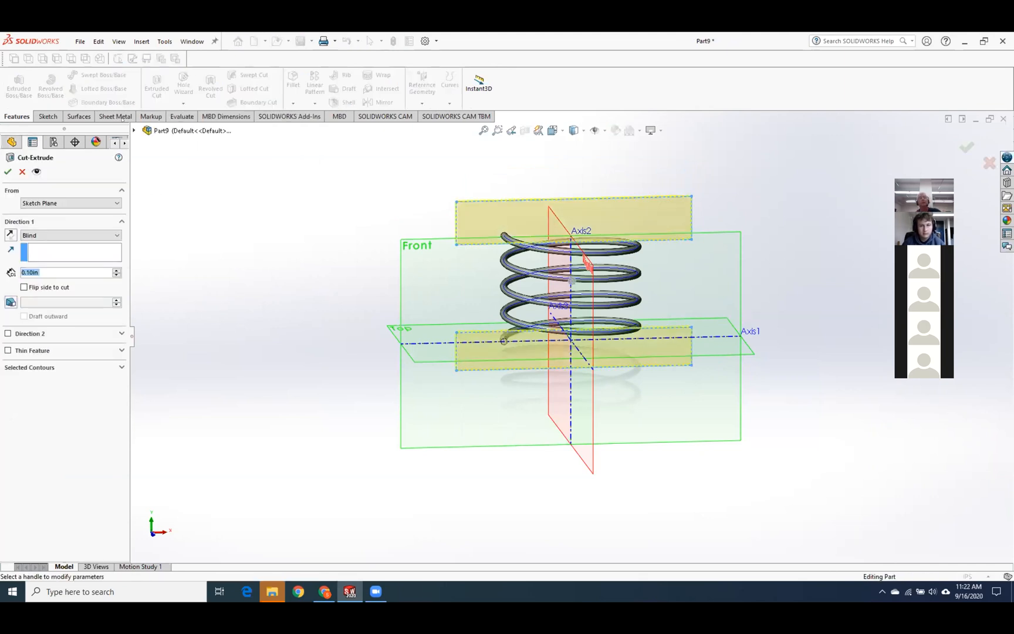
{"action": "left_click", "coordinate": [71, 235]}
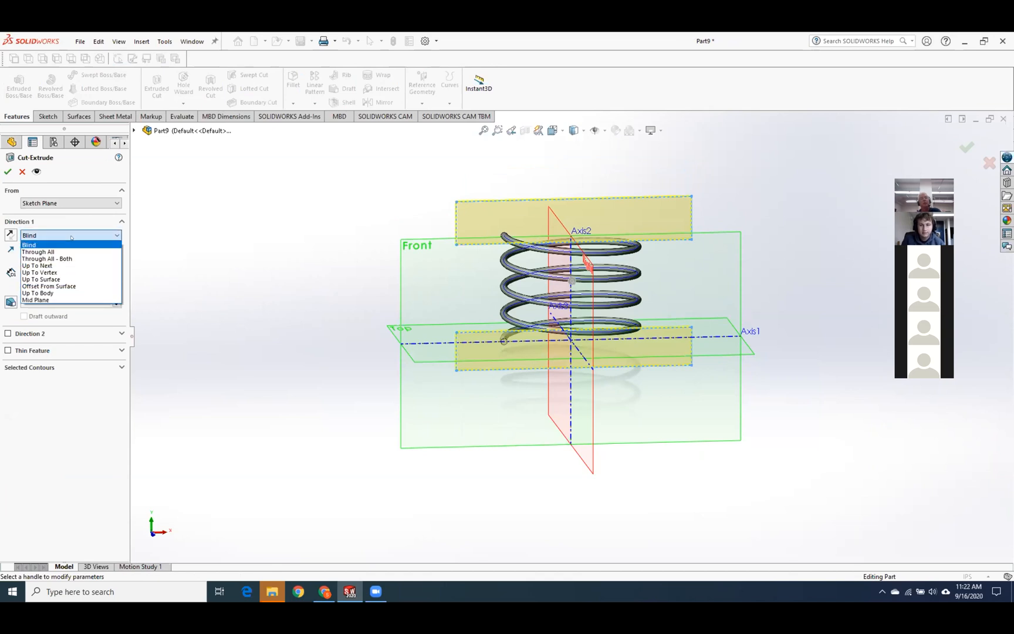
{"action": "left_click", "coordinate": [80, 299]}
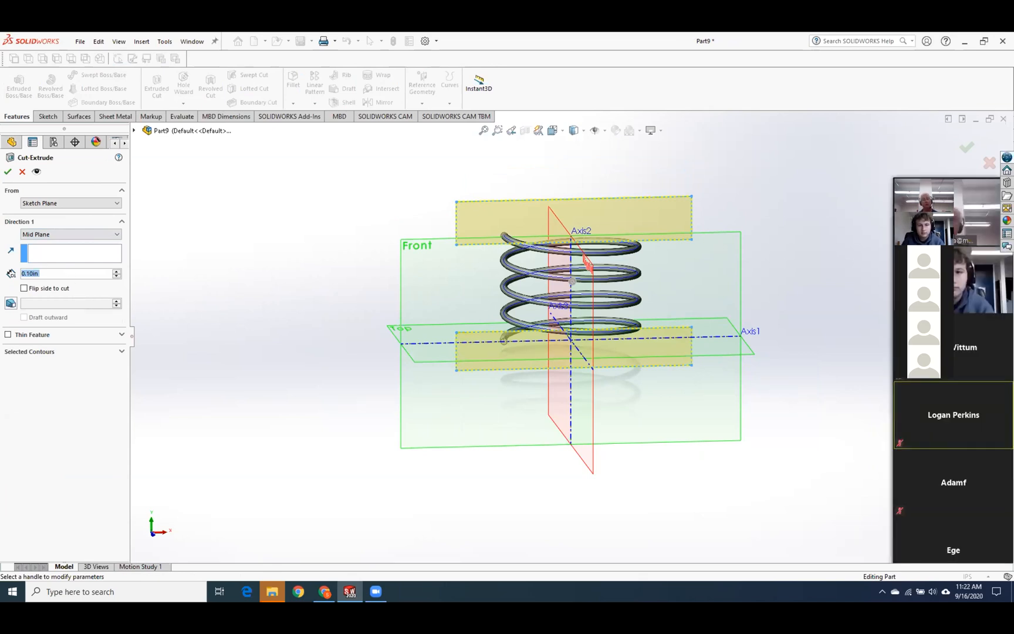
{"action": "type", "text": "2in"}
{"action": "left_click", "coordinate": [7, 171]}
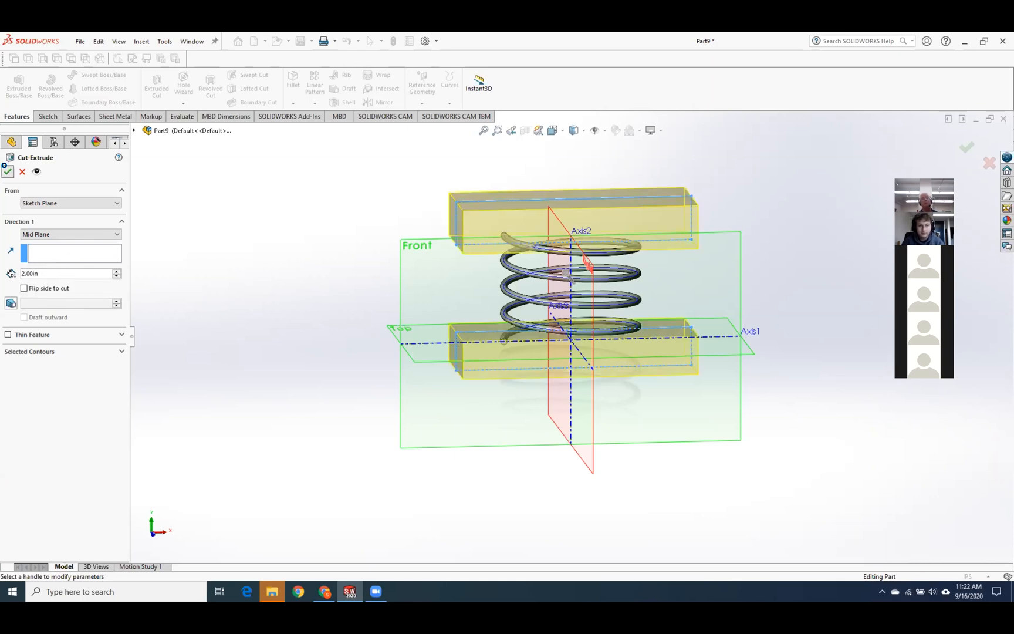
{"action": "middle_click_drag", "start_coordinate": [267, 290], "coordinate": [418, 321]}
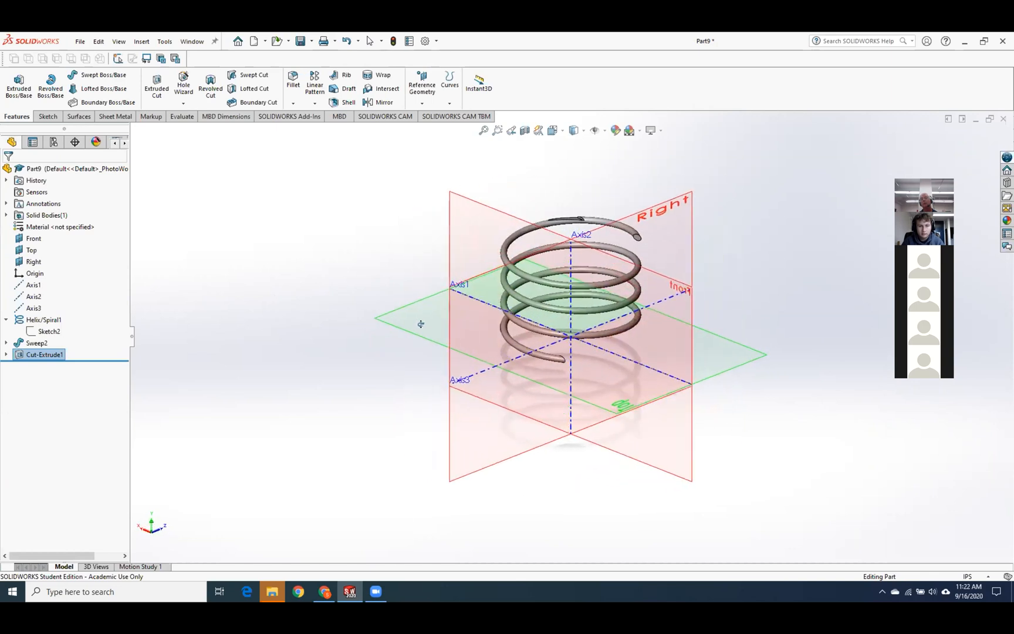
Edit the extruded cut at the spring's ends and set its mid-plane depth to 5 in.
{"action": "right_click", "coordinate": [46, 356]}
{"action": "left_click", "coordinate": [58, 324]}
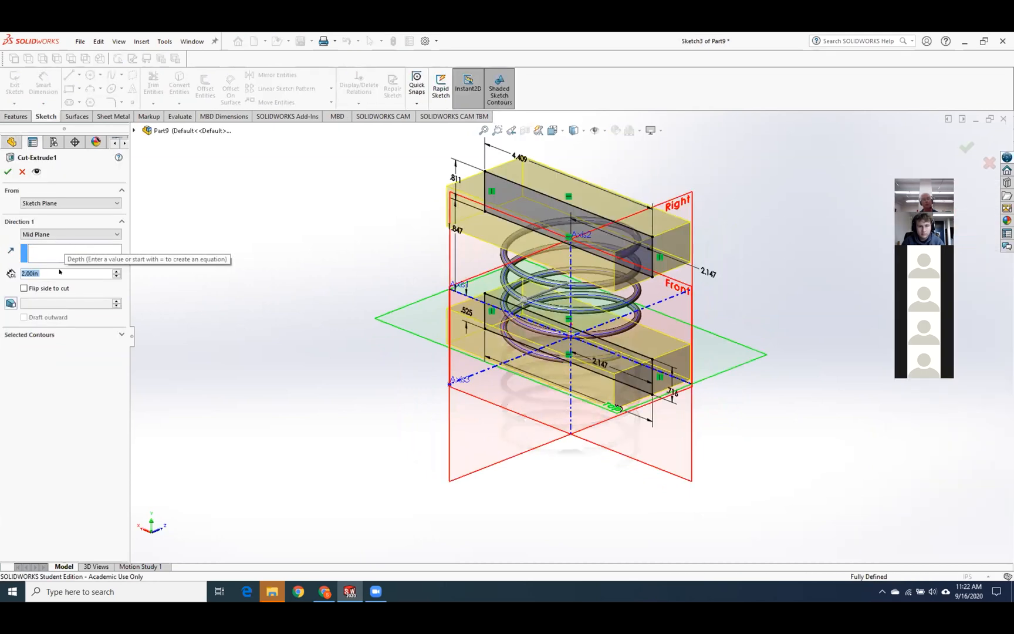
{"action": "type", "text": "5"}
{"action": "key", "text": "Return"}
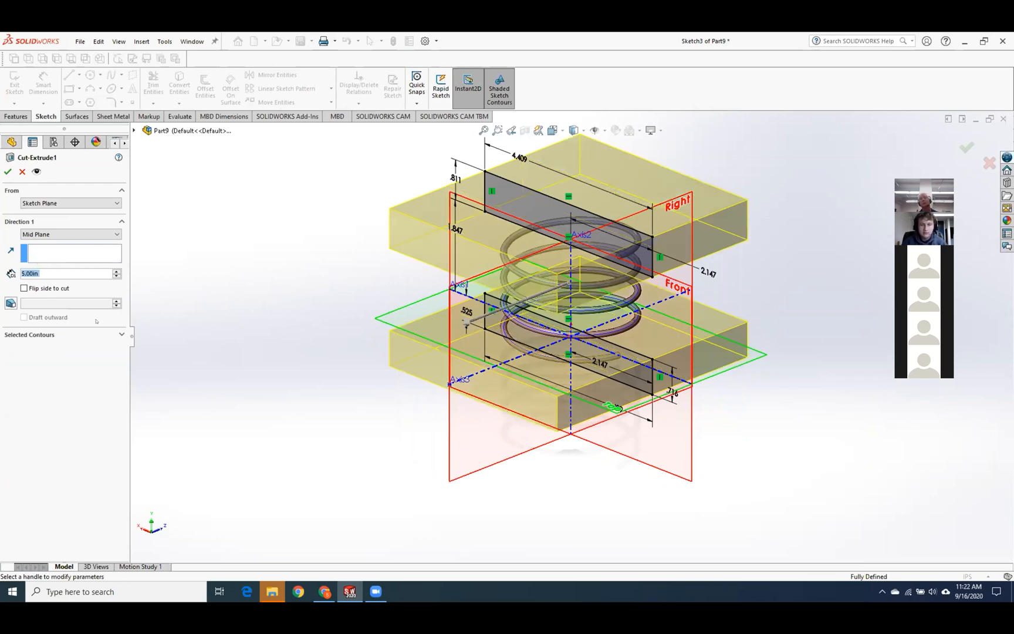
{"action": "middle_click_drag", "start_coordinate": [298, 390], "coordinate": [281, 363]}
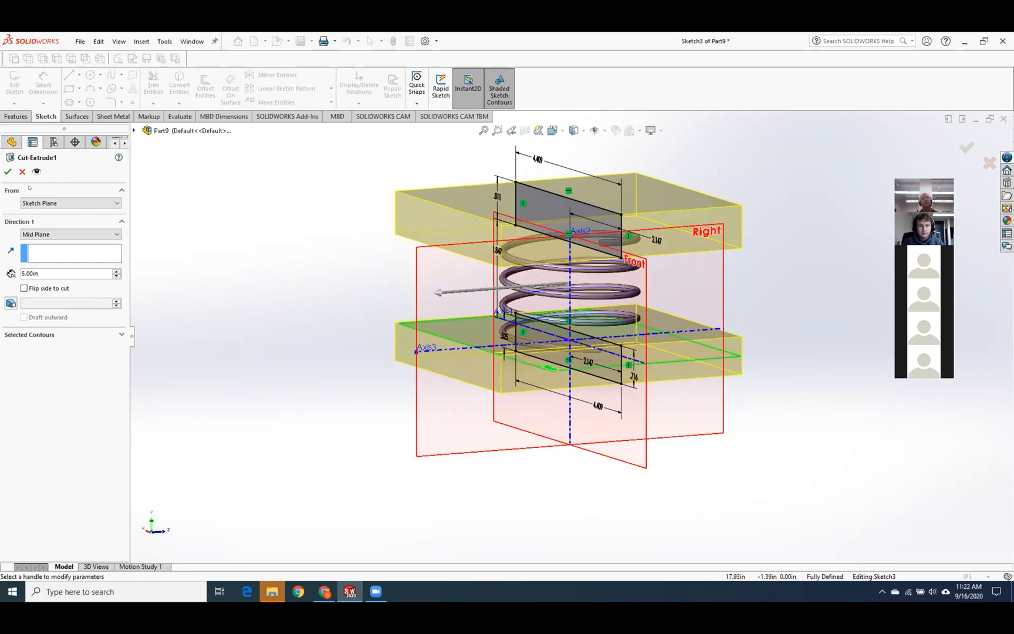
{"action": "left_click", "coordinate": [8, 172]}
{"action": "middle_click_drag", "start_coordinate": [361, 282], "coordinate": [385, 333]}
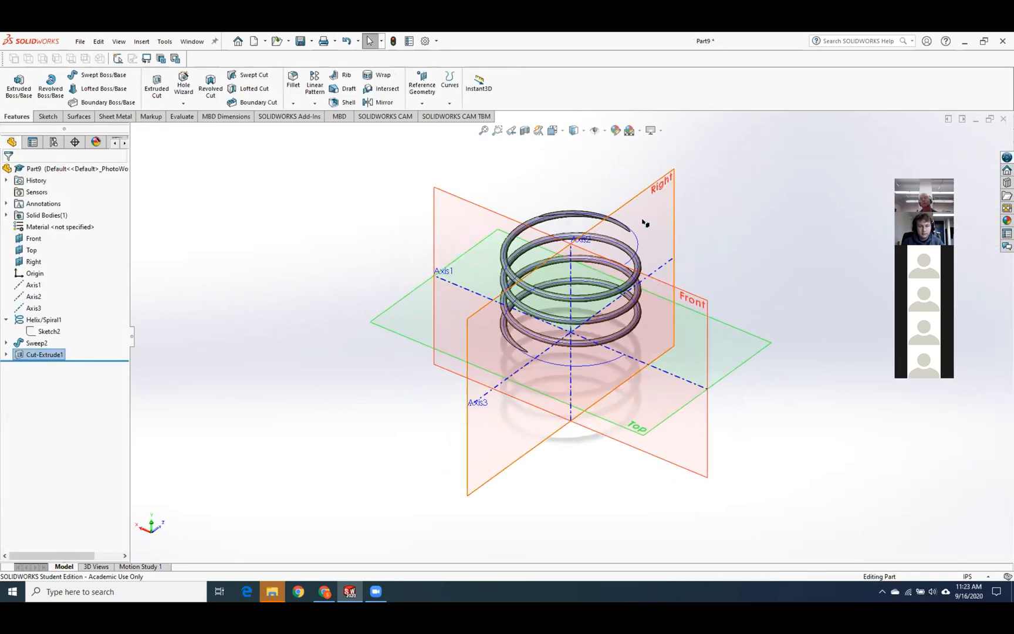
Examine the upper end of the spring where the extruded cut trims the coil.
{"action": "scroll", "coordinate": [645, 224], "scroll_direction": "down", "scroll_amount": 5}
{"action": "scroll", "coordinate": [635, 249], "scroll_direction": "down", "scroll_amount": 2}
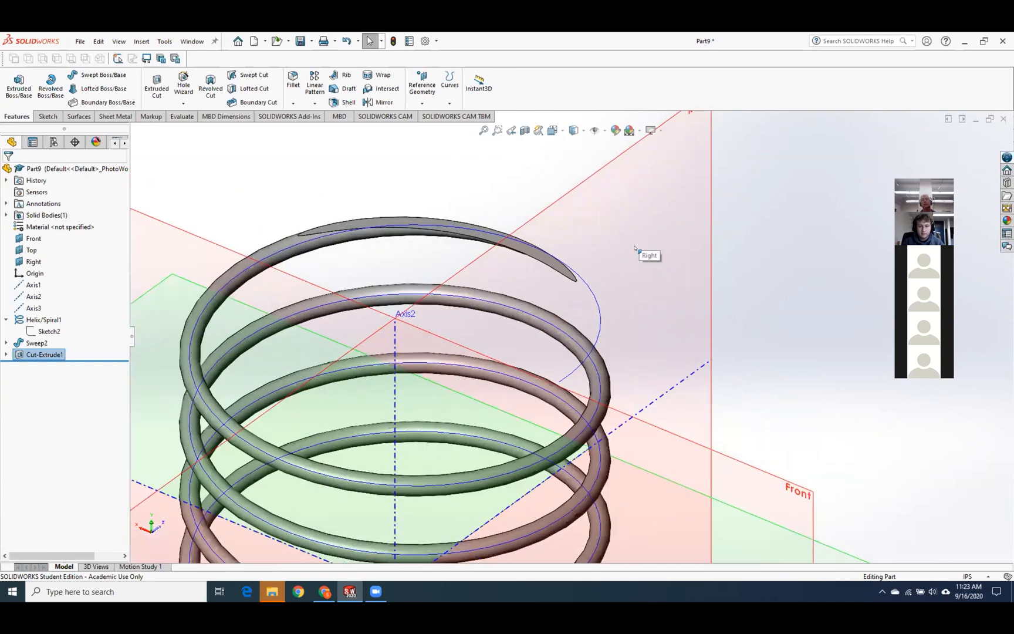
{"action": "scroll", "coordinate": [635, 249], "scroll_direction": "up", "scroll_amount": 5}
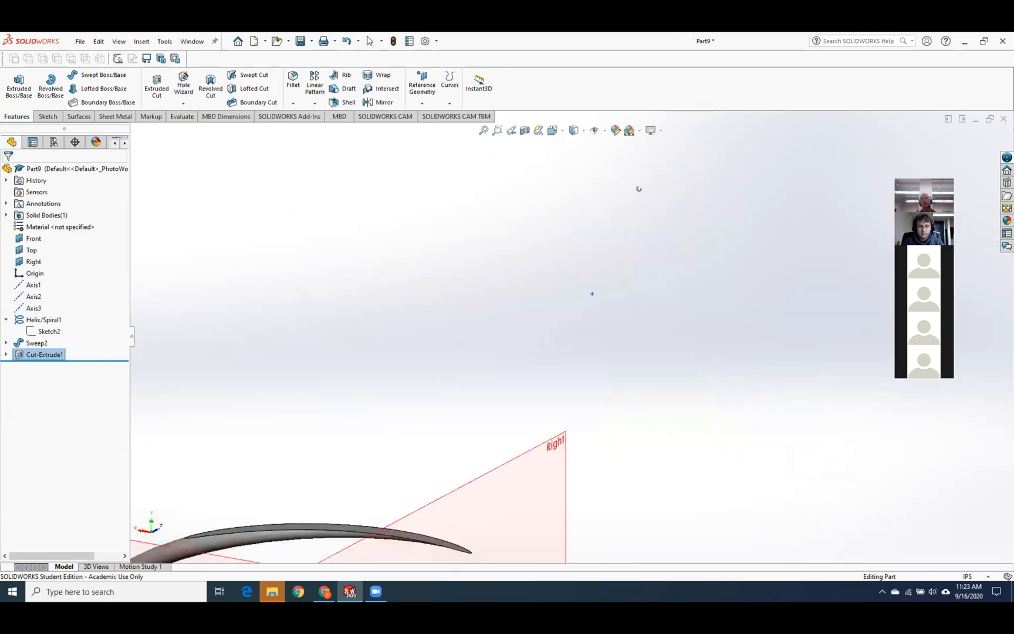
{"action": "scroll", "coordinate": [528, 420], "scroll_direction": "up", "scroll_amount": 3}
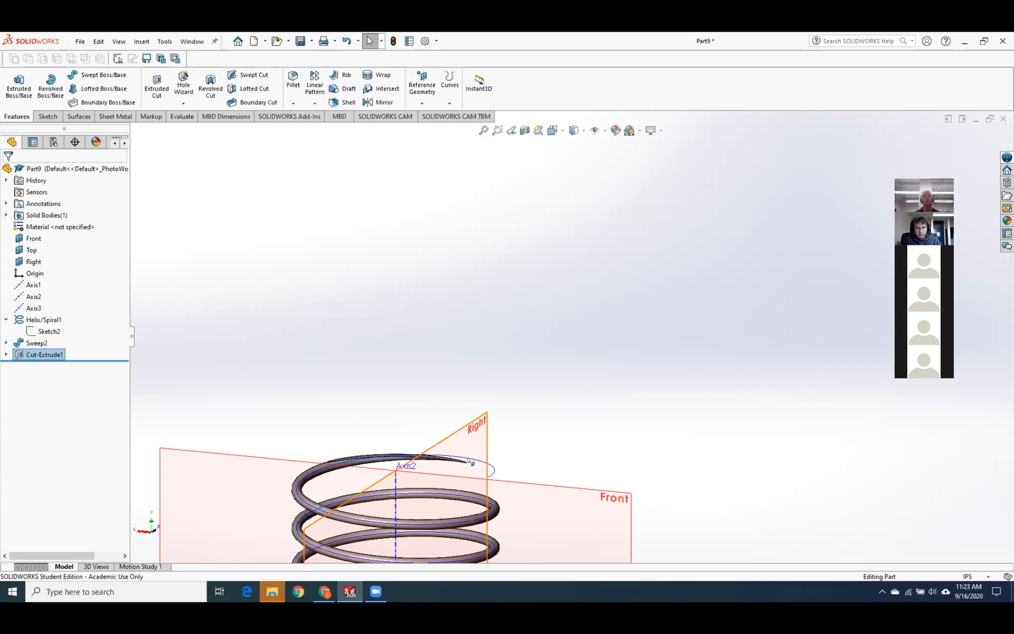
{"action": "scroll", "coordinate": [568, 416], "scroll_direction": "up", "scroll_amount": 2}
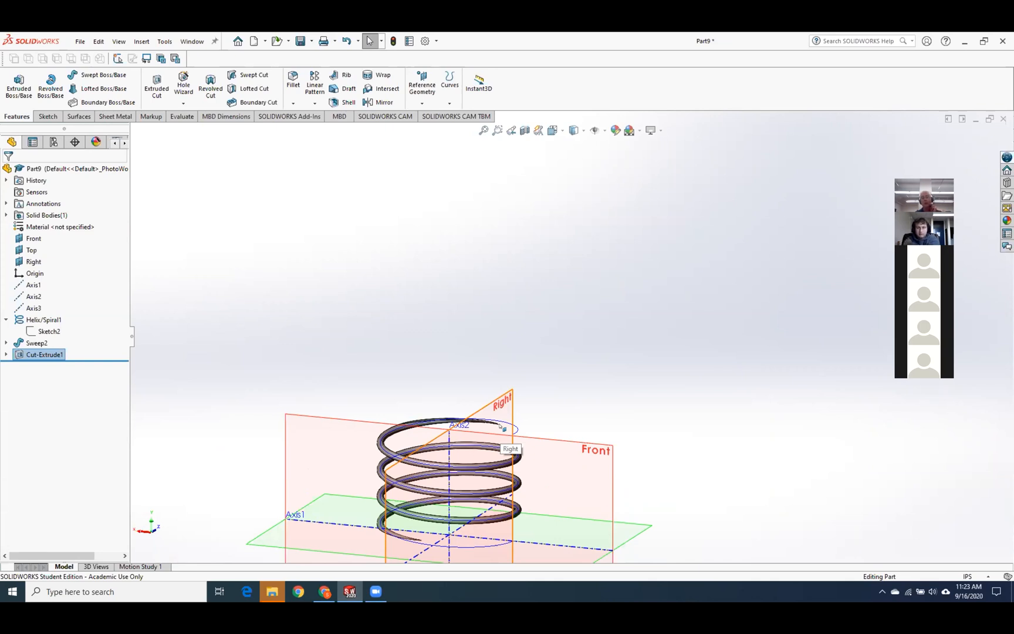
{"action": "scroll", "coordinate": [486, 449], "scroll_direction": "up", "scroll_amount": 3}
{"action": "scroll", "coordinate": [519, 392], "scroll_direction": "down", "scroll_amount": 3}
{"action": "scroll", "coordinate": [543, 325], "scroll_direction": "down", "scroll_amount": 3}
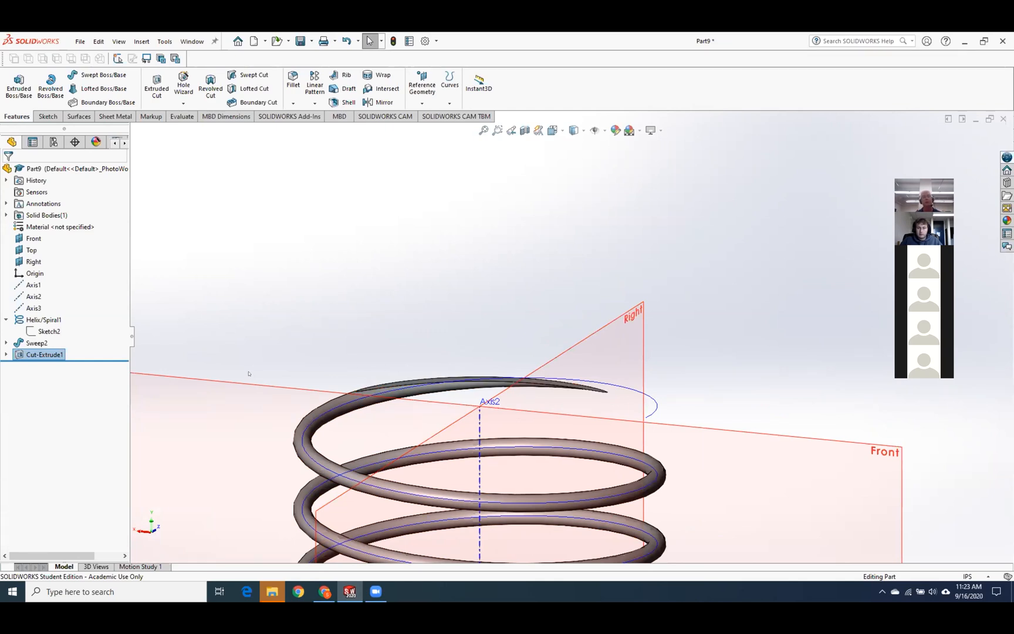
{"action": "left_click", "coordinate": [156, 372]}
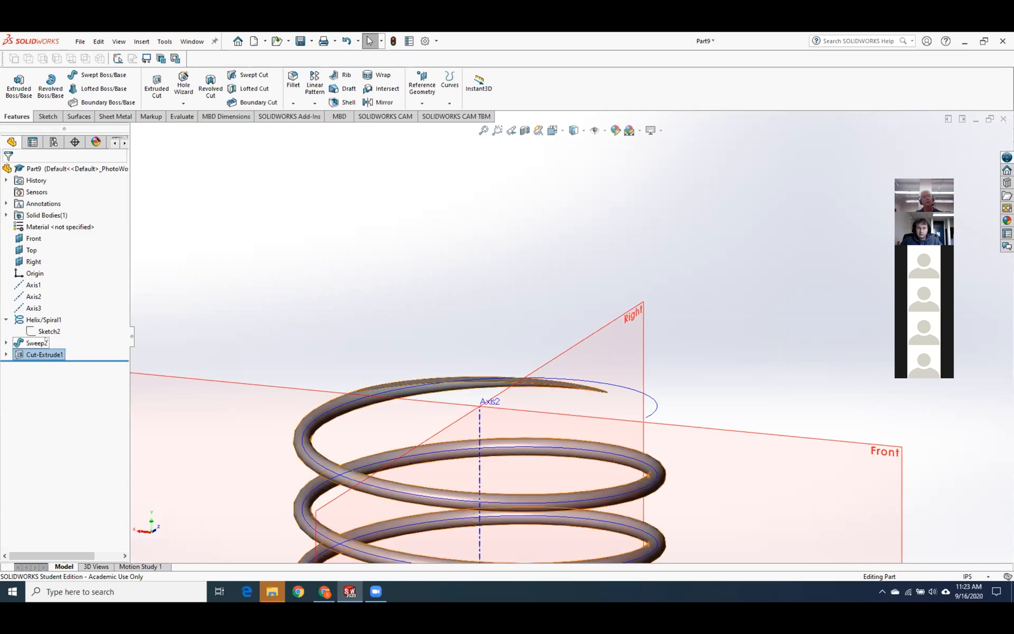
Try the Variable pitch option on the spring's helix and cancel the edit.
{"action": "right_click", "coordinate": [44, 319]}
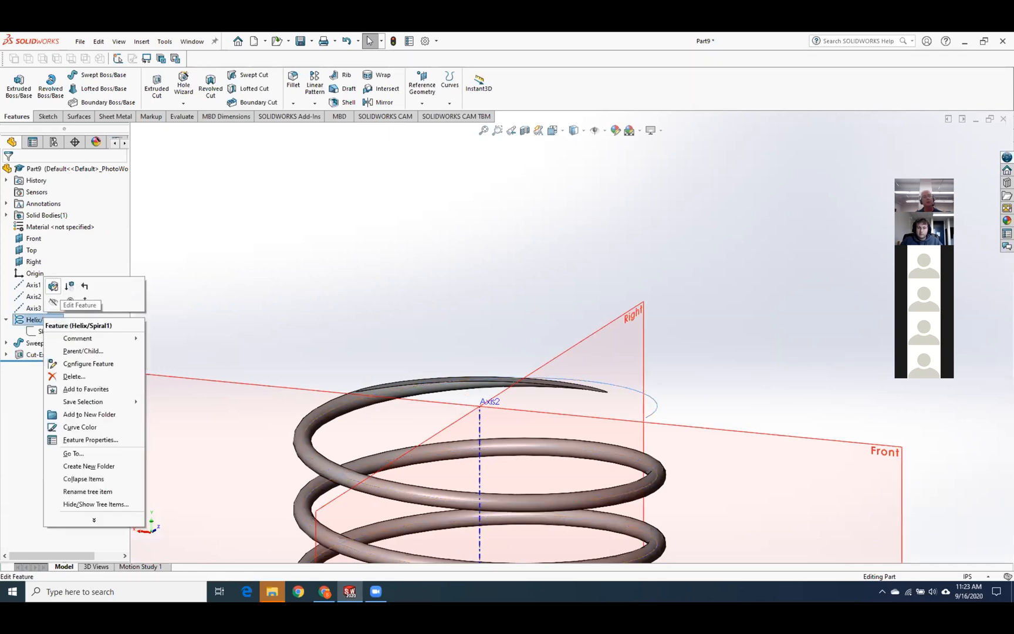
{"action": "left_click", "coordinate": [54, 287]}
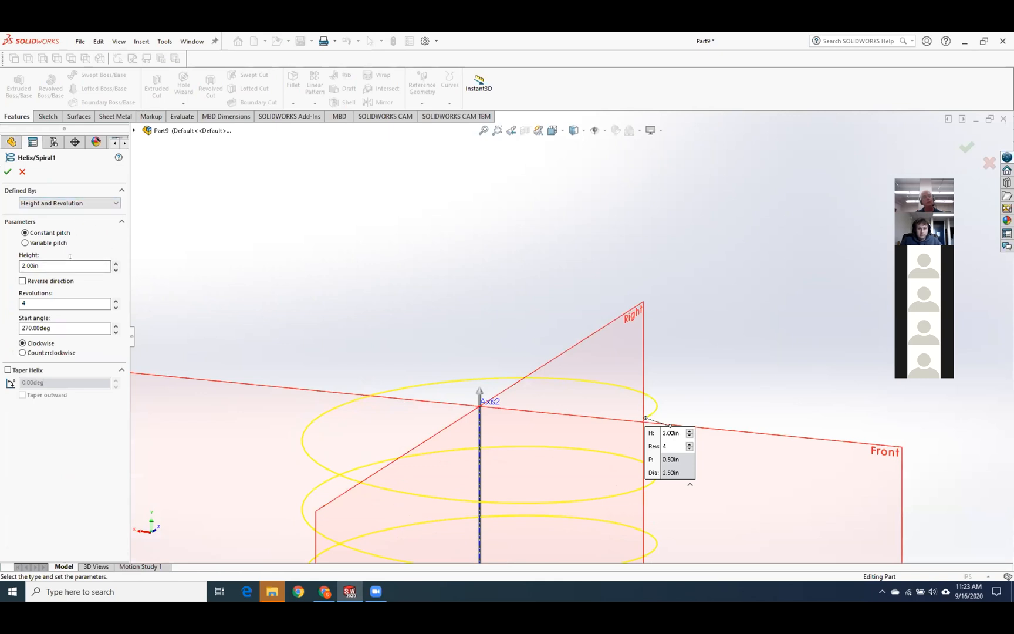
{"action": "left_click", "coordinate": [47, 243]}
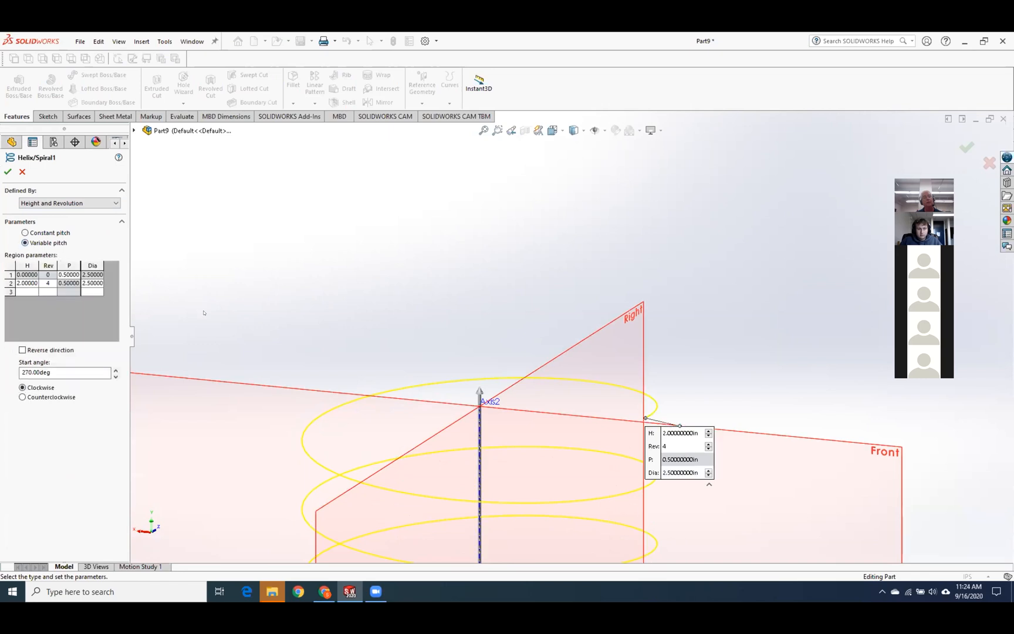
{"action": "scroll", "coordinate": [204, 312], "scroll_direction": "up", "scroll_amount": 2}
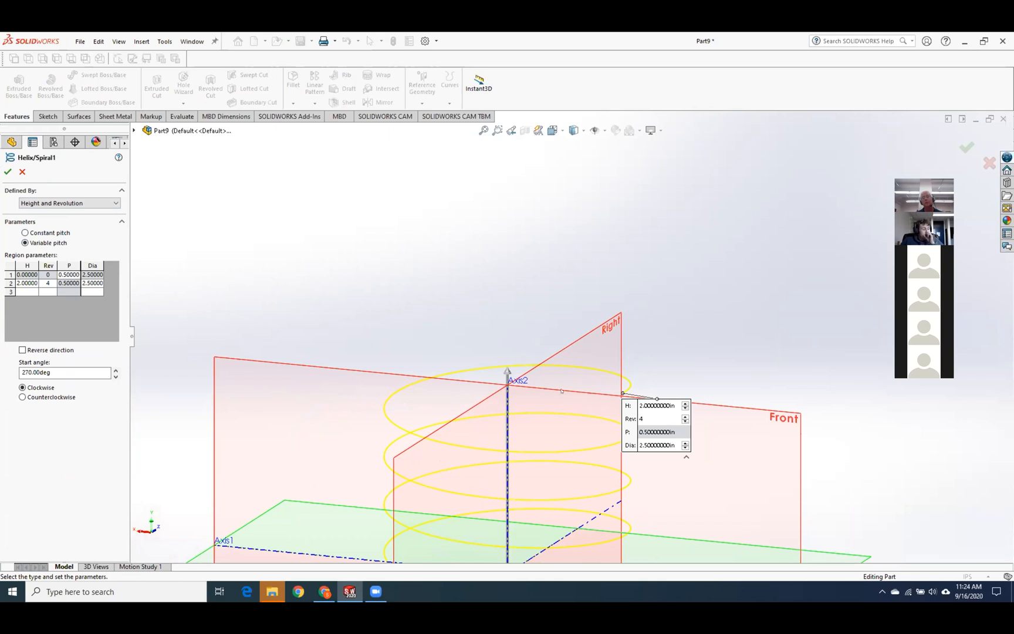
{"action": "scroll", "coordinate": [561, 394], "scroll_direction": "up", "scroll_amount": 2}
{"action": "scroll", "coordinate": [561, 398], "scroll_direction": "down", "scroll_amount": 3}
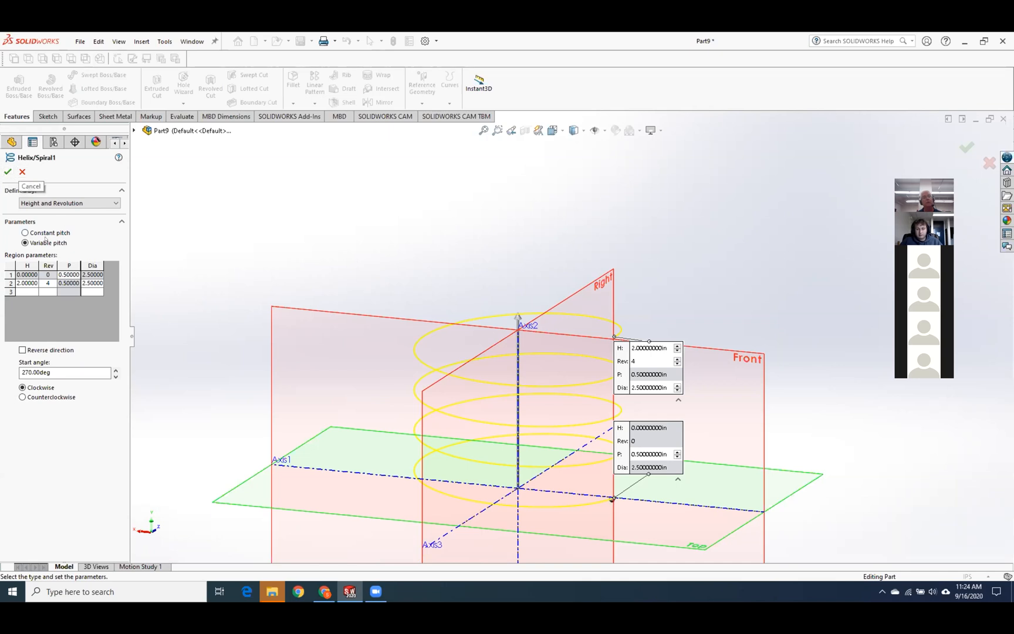
{"action": "left_click", "coordinate": [22, 171]}
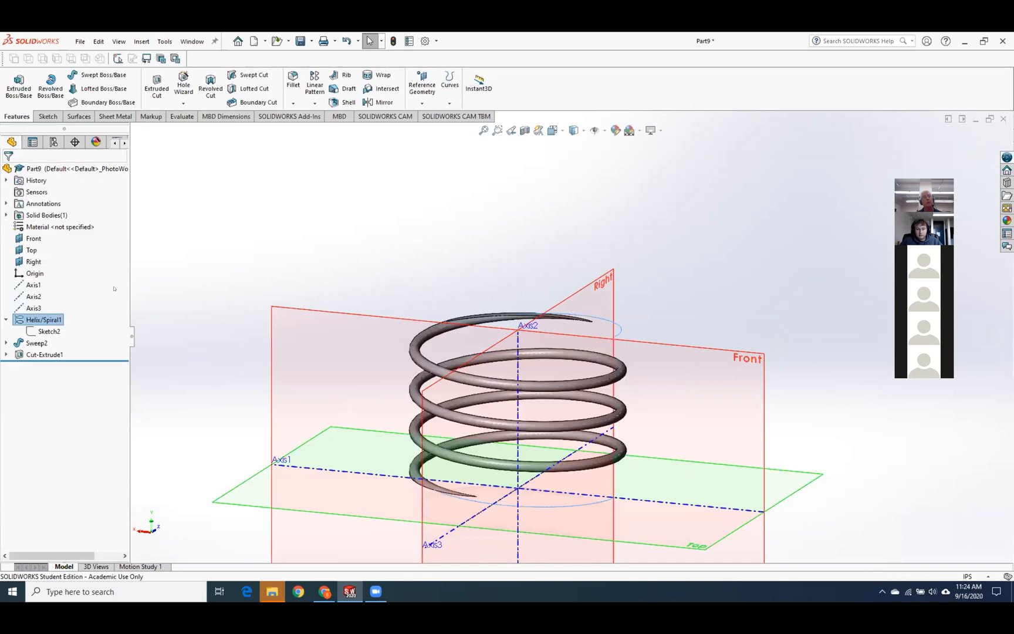
Edit the spring's helix so that it winds counterclockwise.
{"action": "right_click", "coordinate": [45, 320]}
{"action": "left_click", "coordinate": [55, 290]}
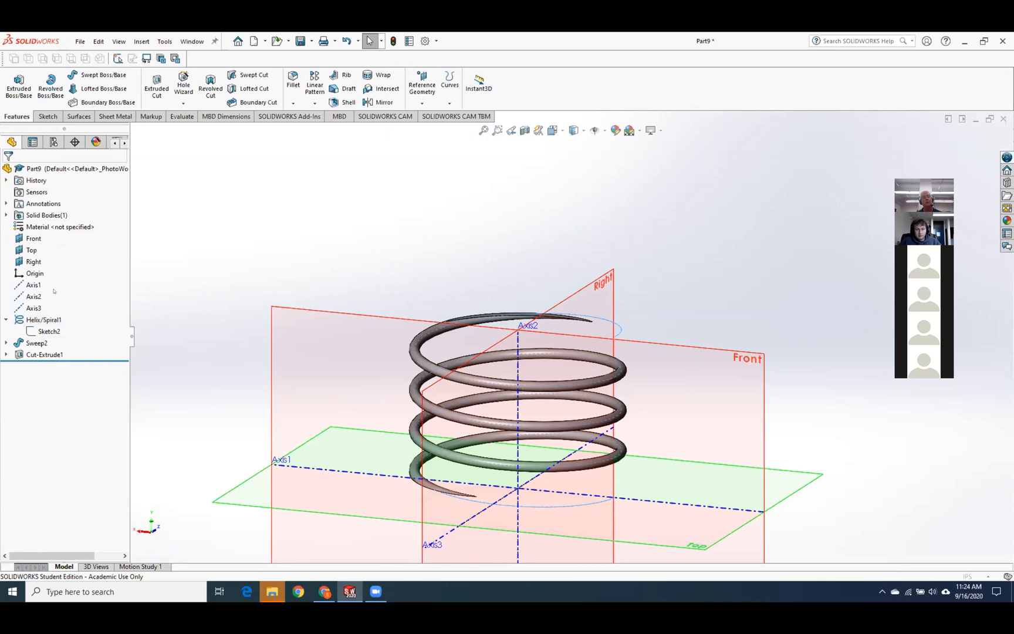
{"action": "left_click", "coordinate": [51, 353]}
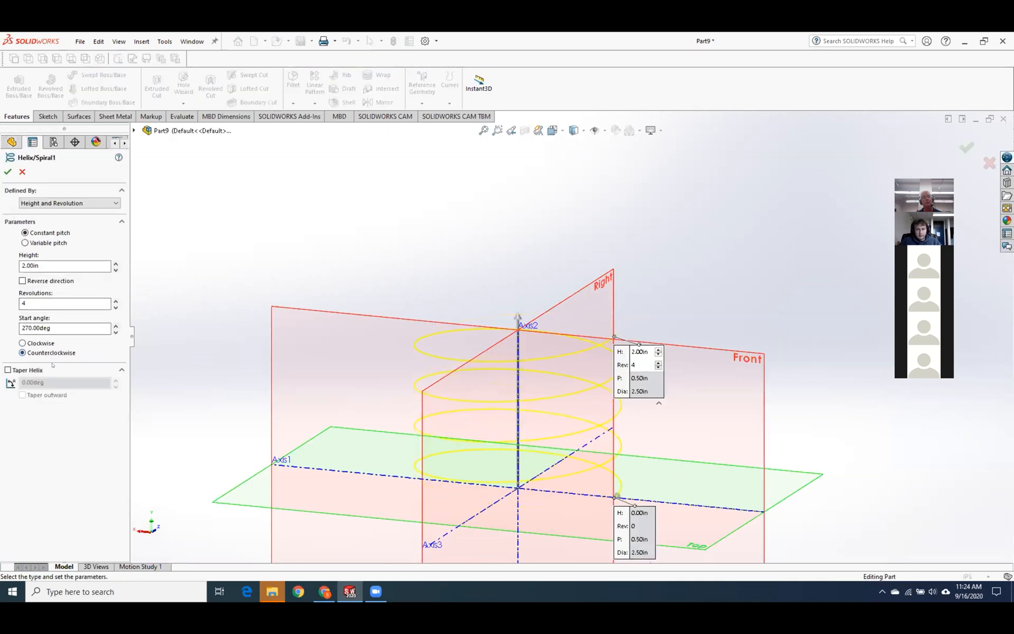
{"action": "left_click", "coordinate": [7, 171]}
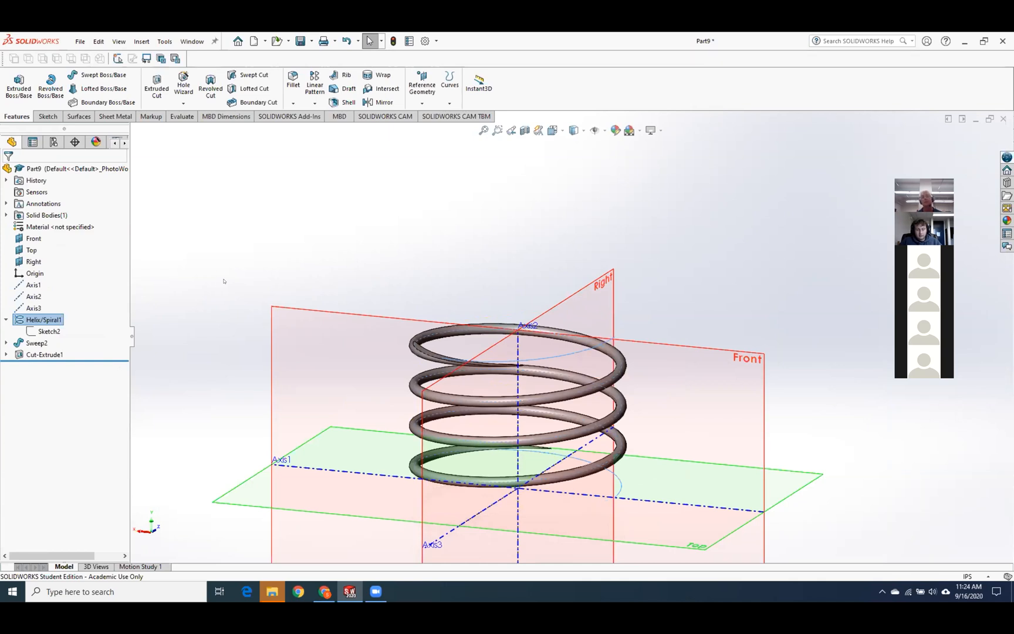
{"action": "left_click", "coordinate": [215, 295]}
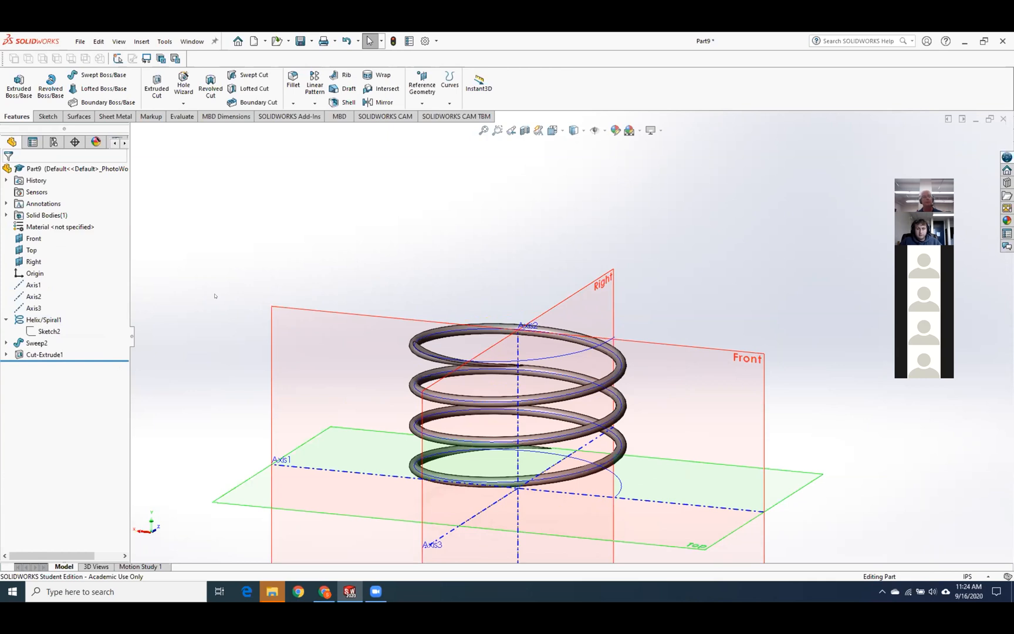
{"action": "middle_click_drag", "start_coordinate": [339, 290], "coordinate": [293, 314]}
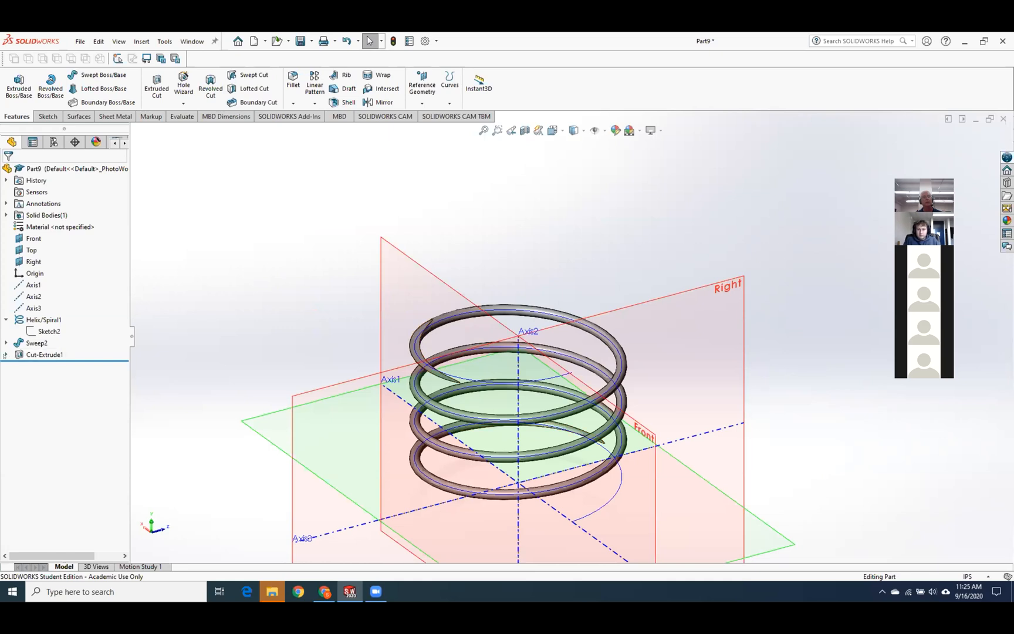
Delete the extruded cut at the spring's ends along with its rectangle sketch.
{"action": "right_click", "coordinate": [36, 355]}
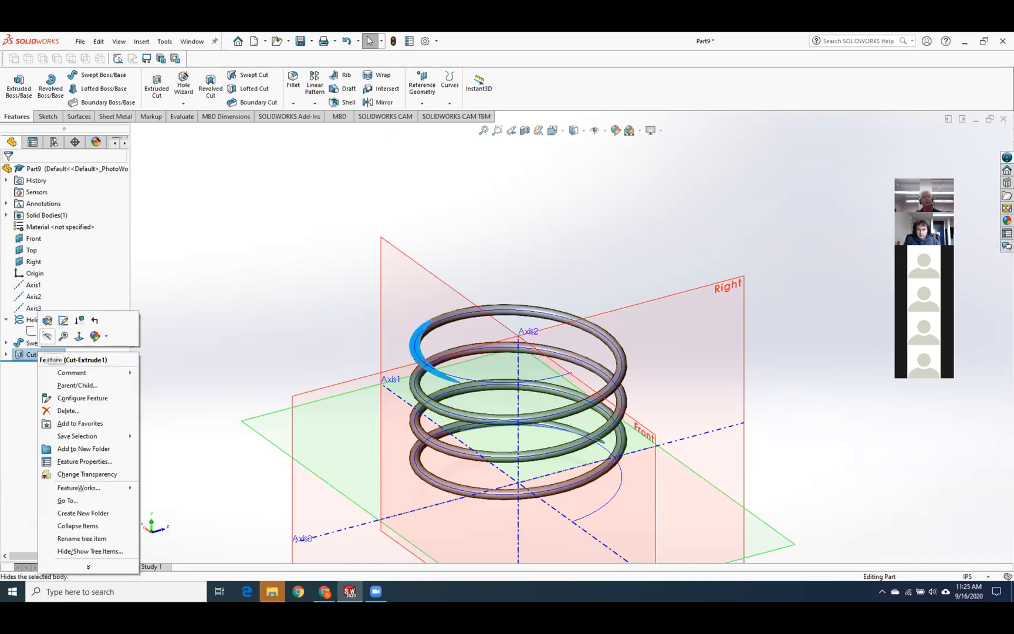
{"action": "left_click", "coordinate": [64, 411]}
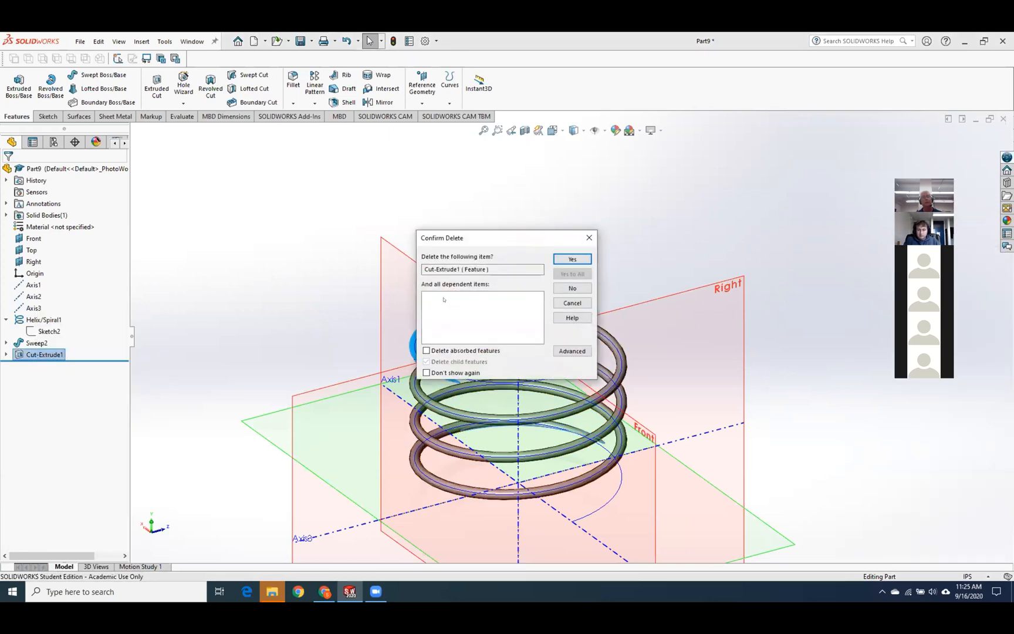
{"action": "left_click", "coordinate": [562, 262]}
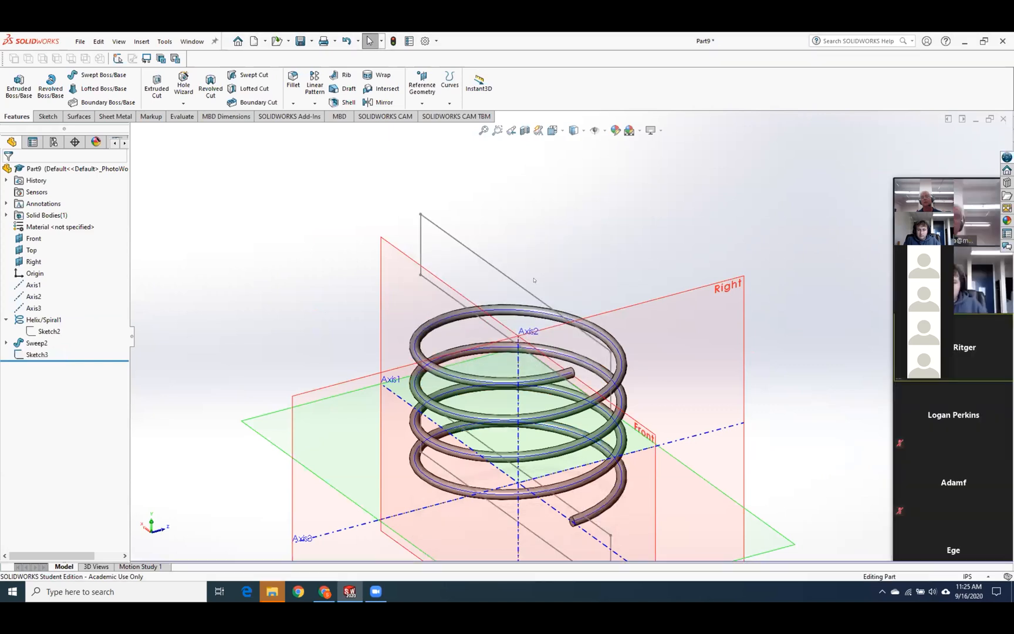
{"action": "right_click", "coordinate": [35, 355]}
{"action": "left_click", "coordinate": [37, 421]}
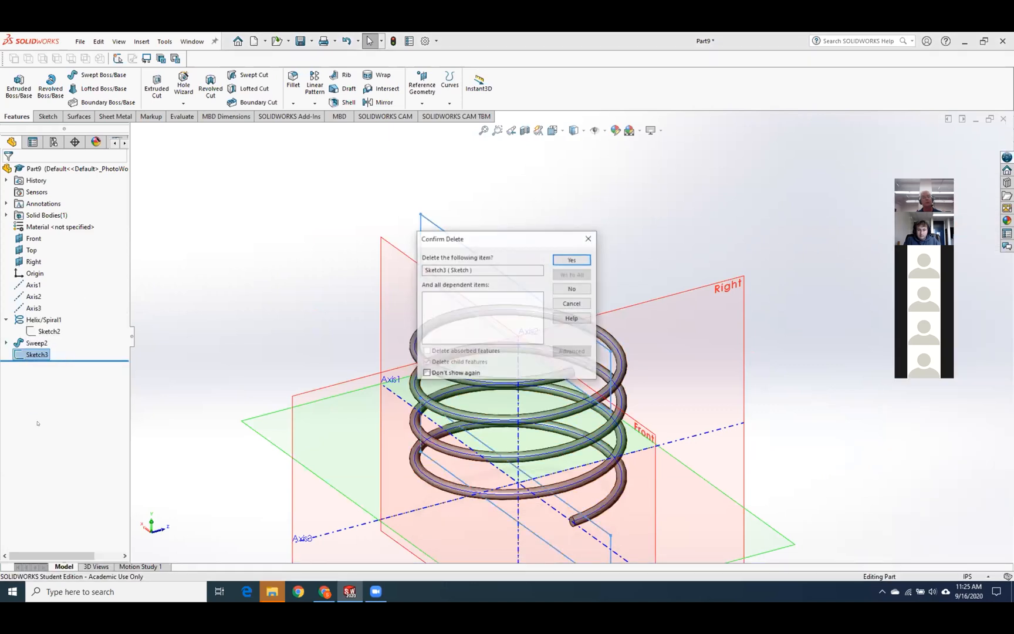
{"action": "left_click", "coordinate": [572, 259]}
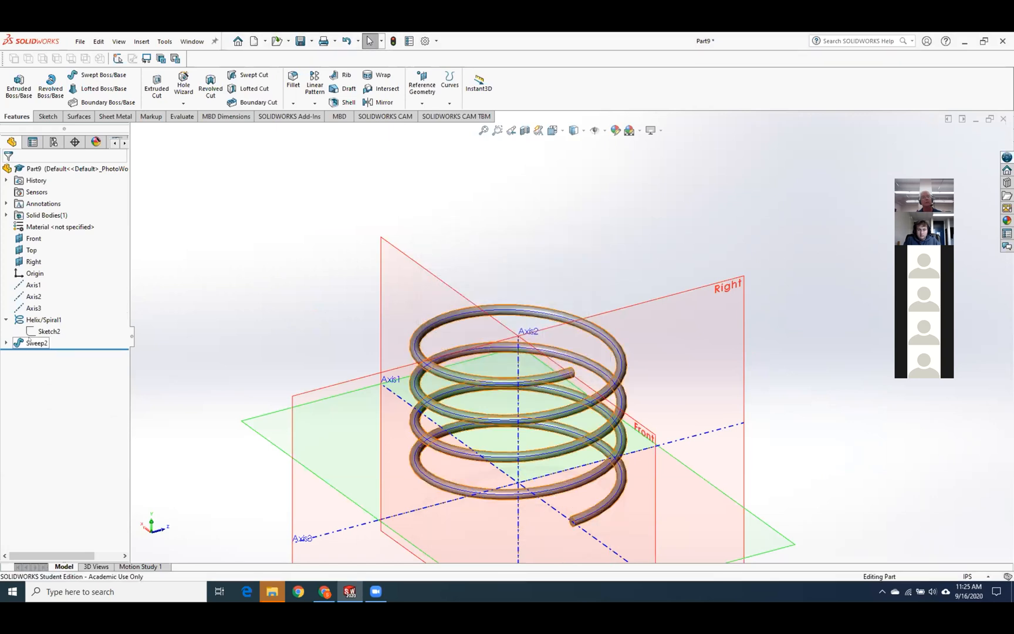
Edit the spring's helix, raising its start angle to about 360 degrees and lowering it back to about 279 degrees.
{"action": "right_click", "coordinate": [36, 321]}
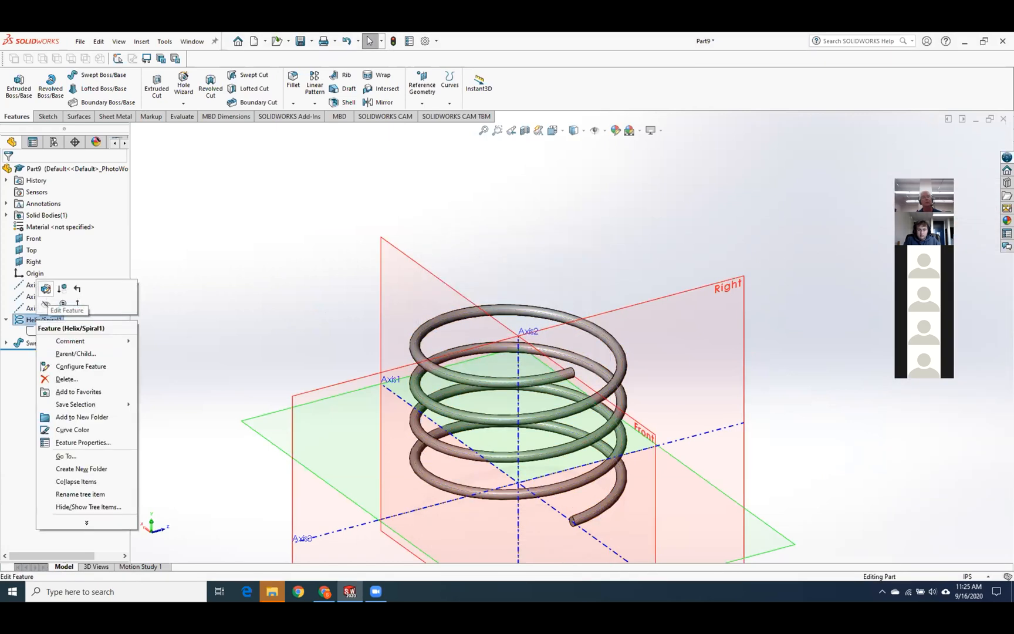
{"action": "left_click", "coordinate": [40, 288]}
{"action": "middle_click_drag", "start_coordinate": [450, 467], "coordinate": [455, 421]}
{"action": "left_click", "coordinate": [45, 328]}
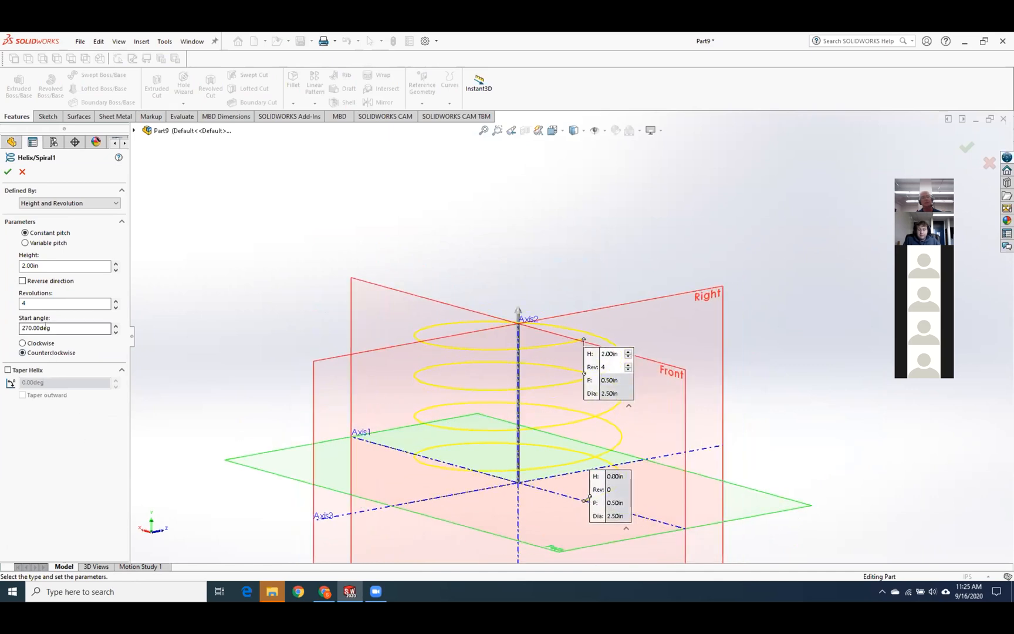
{"action": "middle_click_drag", "start_coordinate": [367, 416], "coordinate": [460, 450]}
{"action": "scroll", "coordinate": [545, 470], "scroll_direction": "down", "scroll_amount": 4}
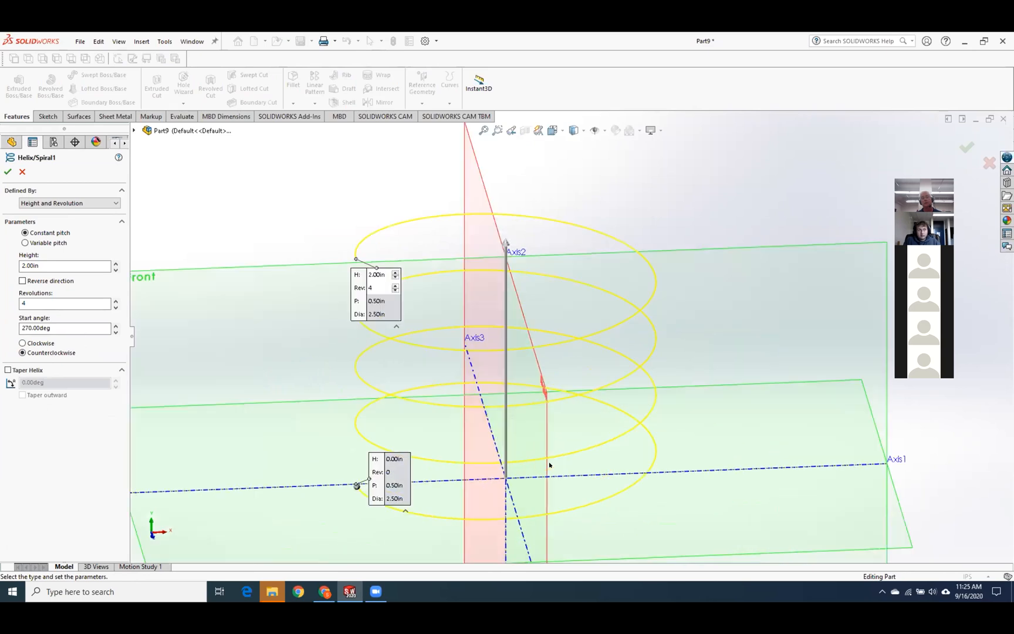
{"action": "left_click", "coordinate": [115, 326]}
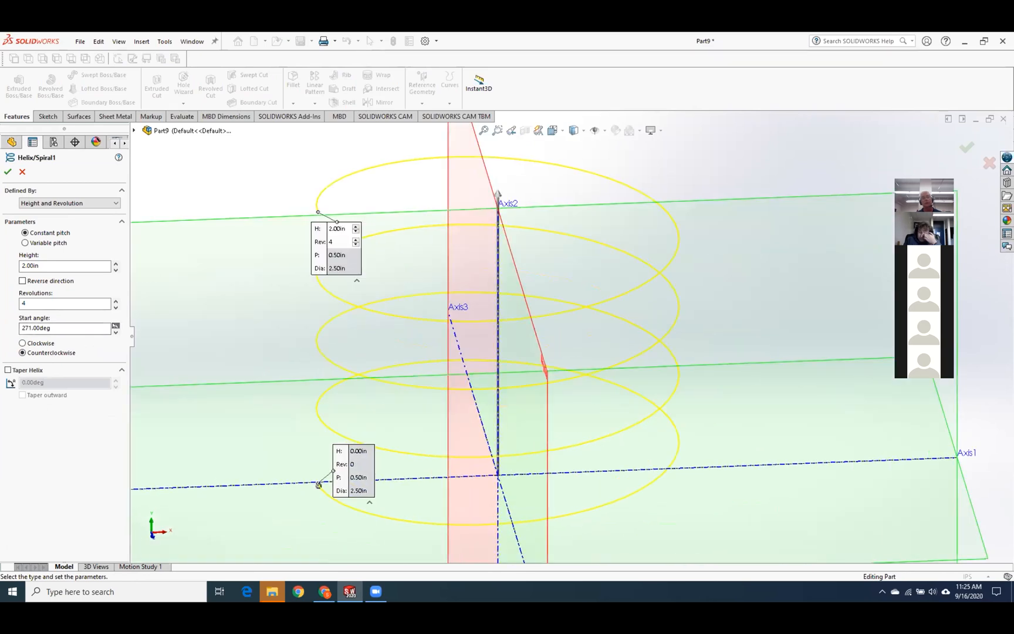
{"action": "left_click", "coordinate": [116, 325]}
{"action": "left_click_drag", "start_coordinate": [337, 505], "coordinate": [518, 538]}
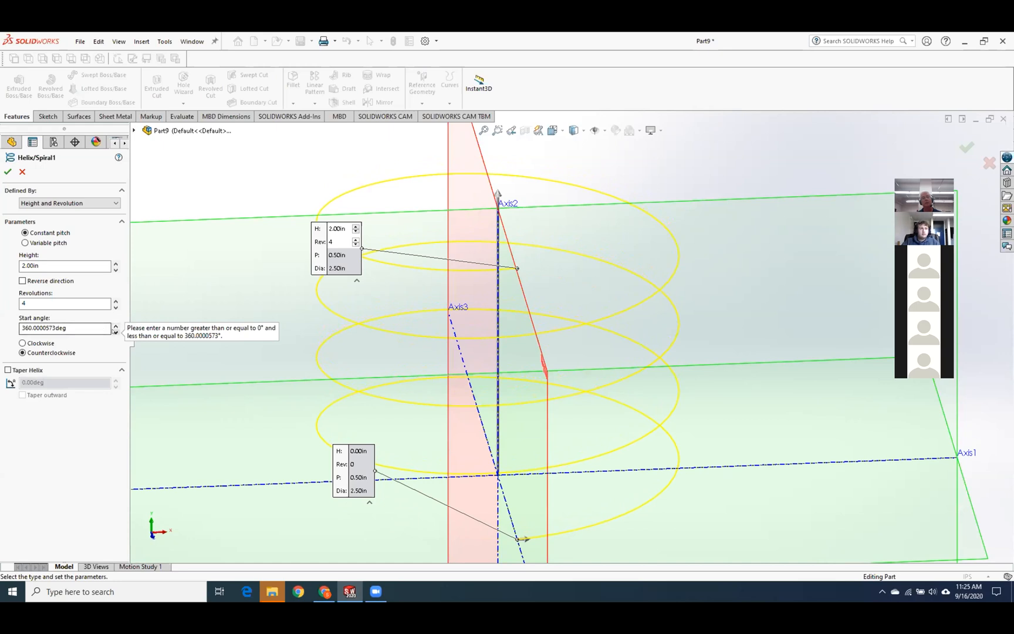
{"action": "left_click", "coordinate": [117, 332]}
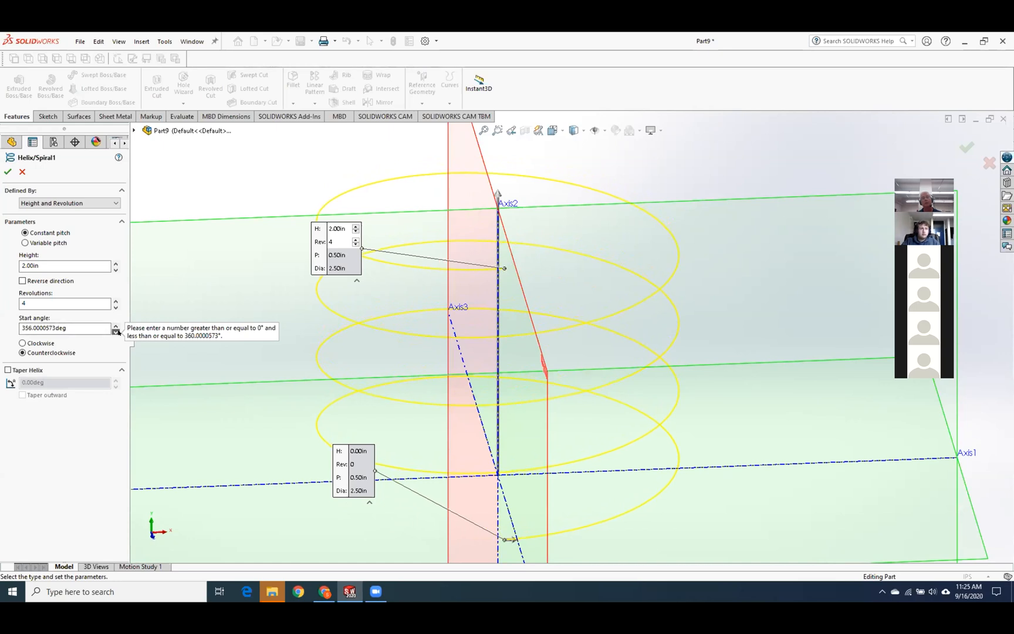
{"action": "left_click", "coordinate": [116, 331]}
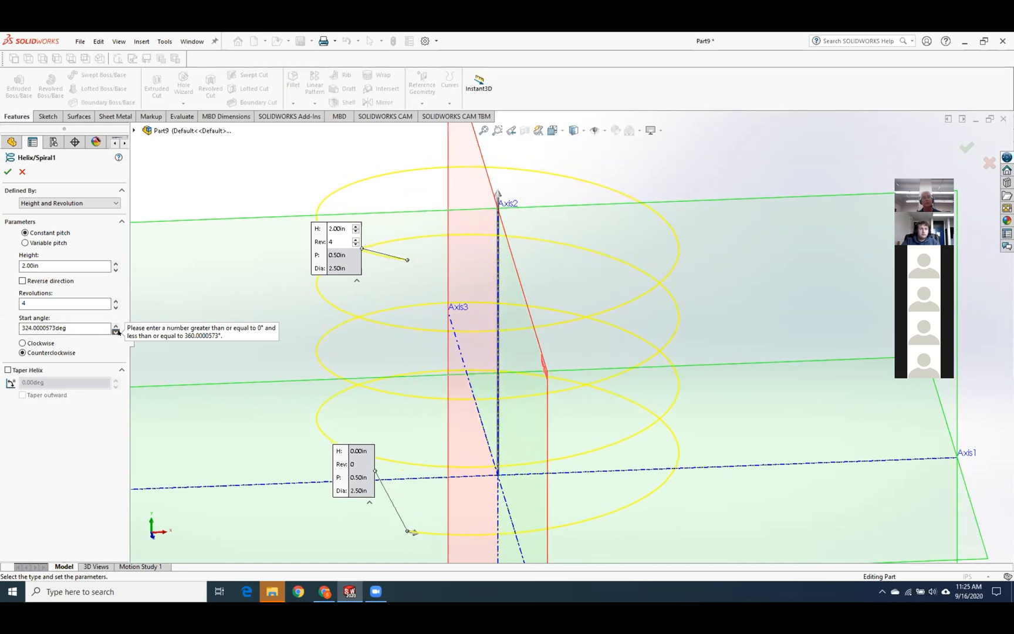
{"action": "left_click", "coordinate": [116, 331]}
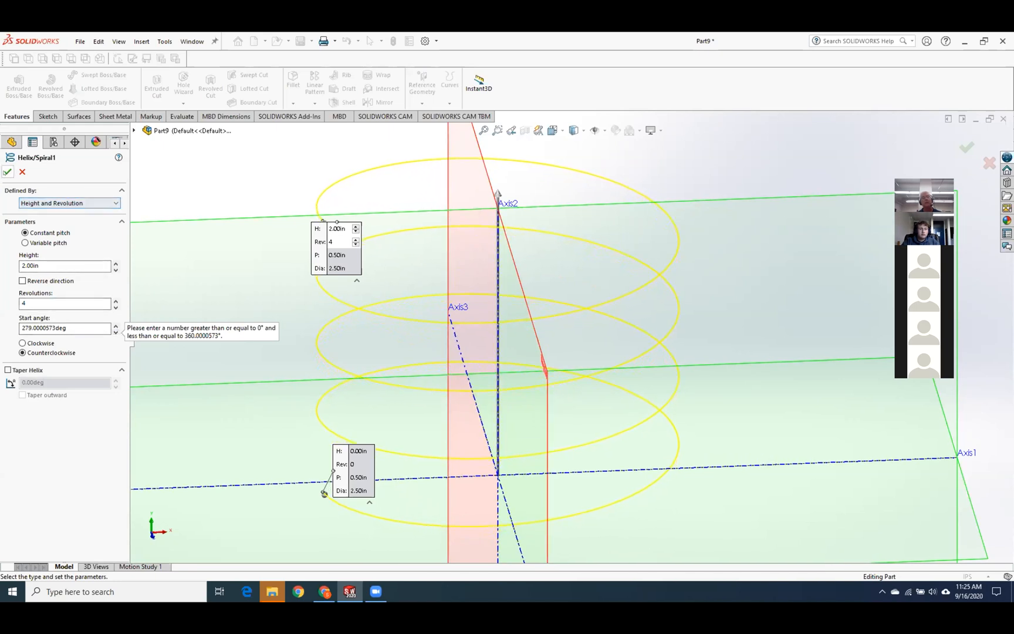
{"action": "left_click", "coordinate": [8, 172]}
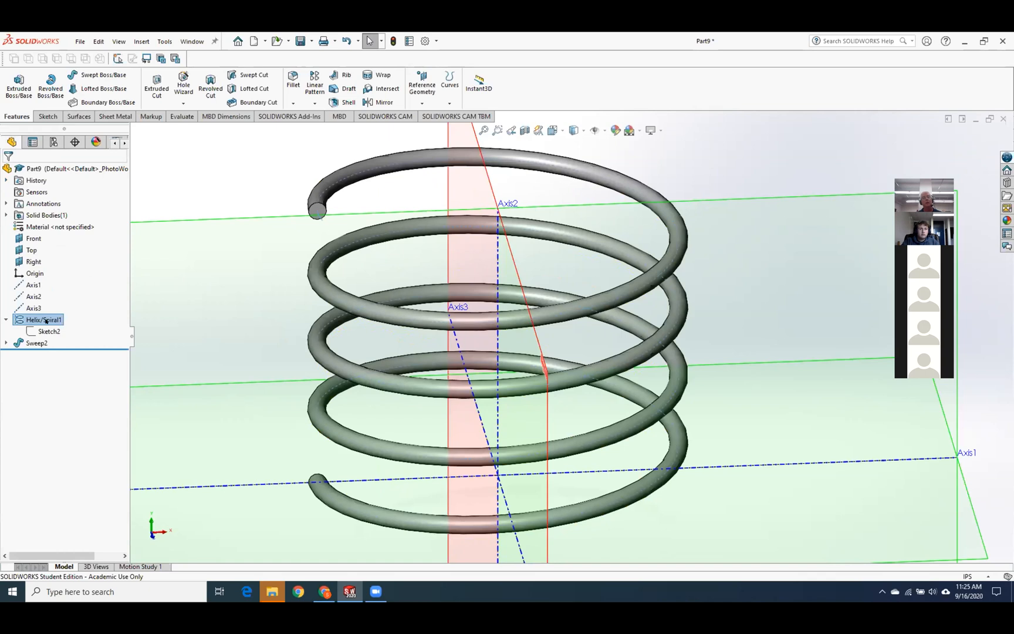
Turn on Taper Helix for the spring's helix and set an inward taper angle of 25 degrees.
{"action": "right_click", "coordinate": [46, 321]}
{"action": "left_click", "coordinate": [64, 299]}
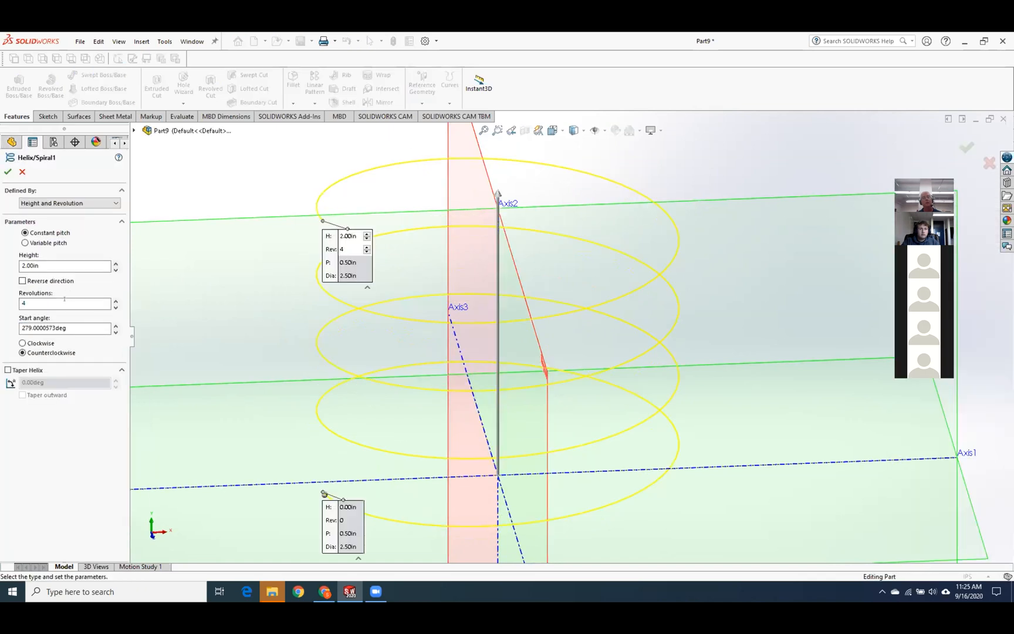
{"action": "left_click", "coordinate": [8, 370]}
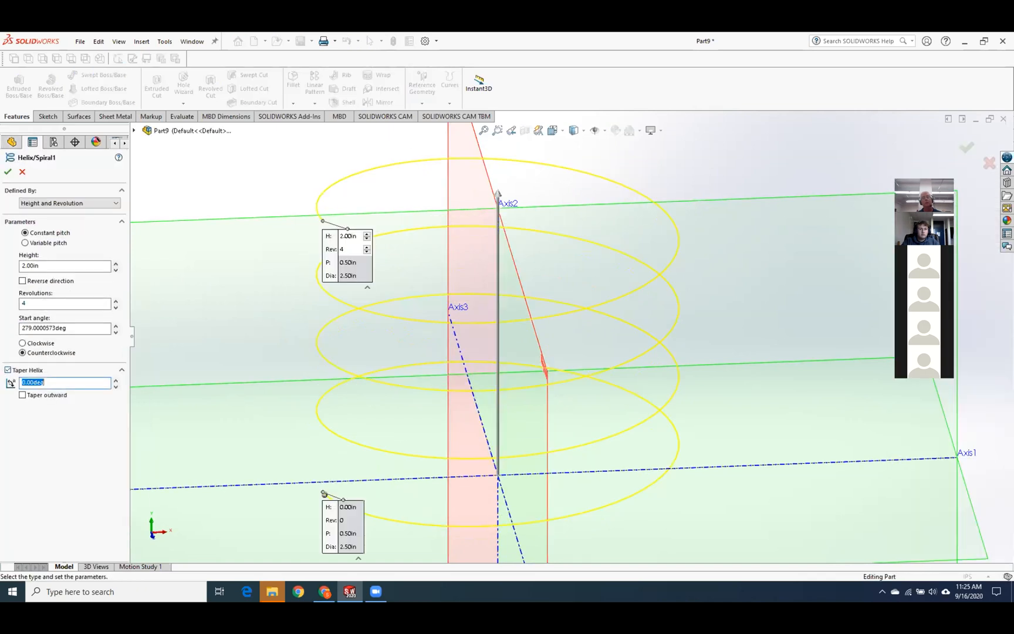
{"action": "left_click", "coordinate": [115, 379]}
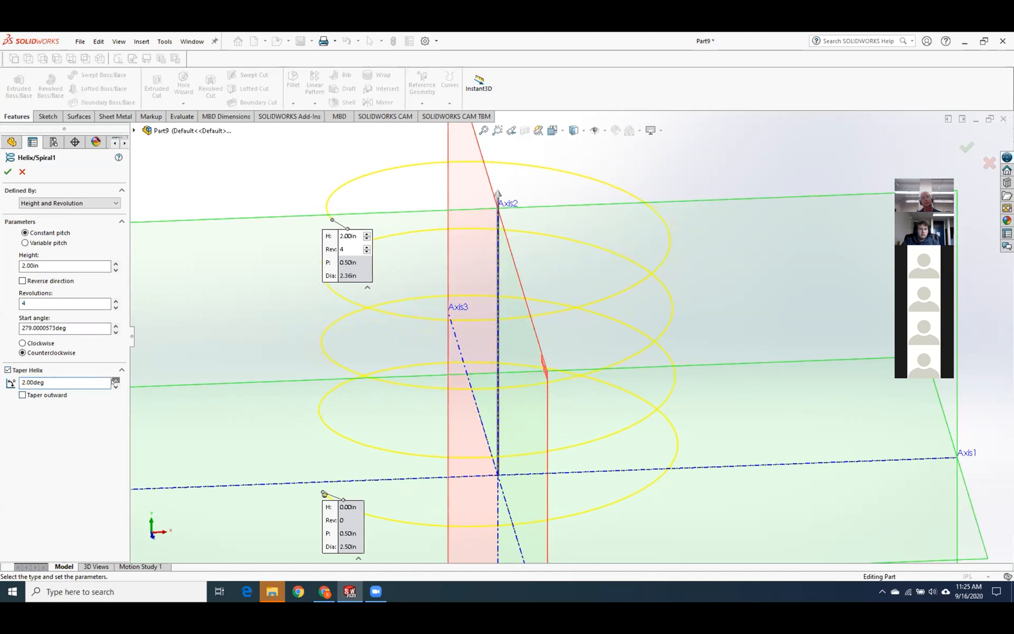
{"action": "left_click", "coordinate": [116, 380]}
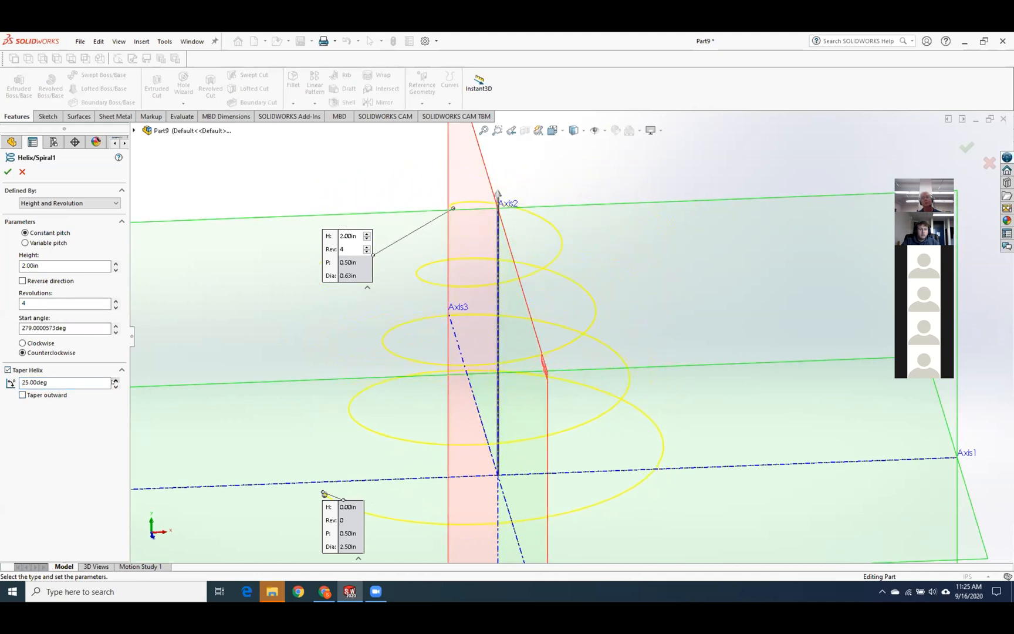
{"action": "key", "text": "Return"}
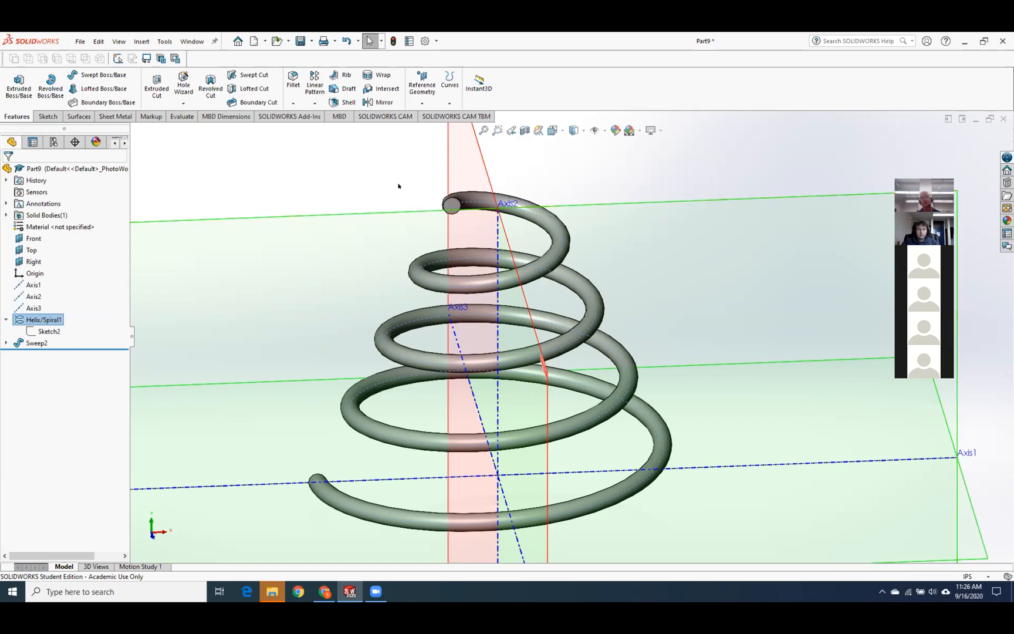
Examine the tapered spring from above and switch to the Lesson_6 slides in the browser.
{"action": "scroll", "coordinate": [597, 441], "scroll_direction": "up", "scroll_amount": 2}
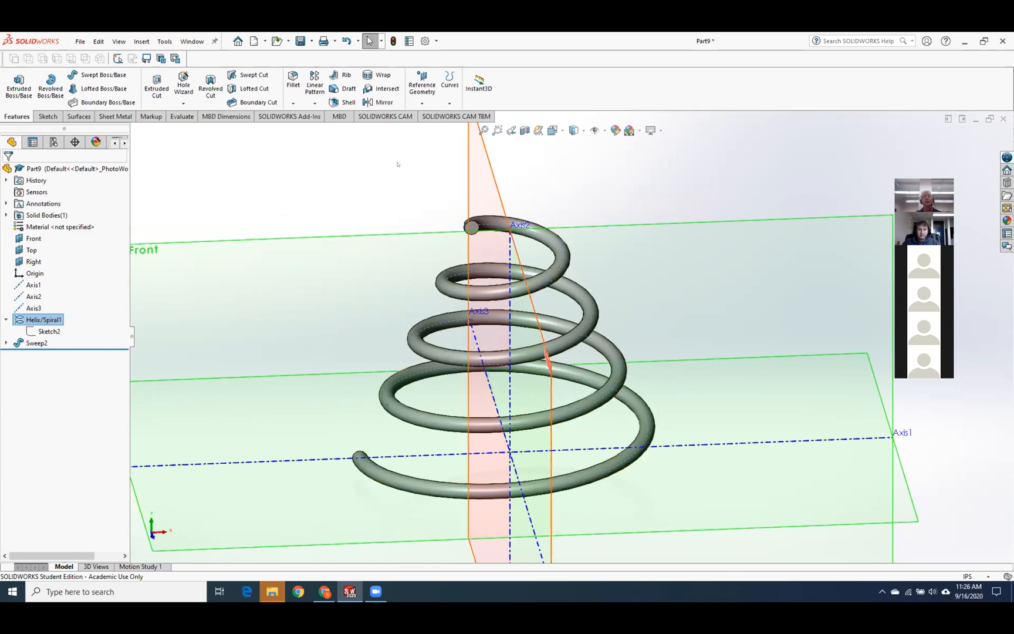
{"action": "left_click", "coordinate": [339, 163]}
{"action": "middle_click_drag", "start_coordinate": [352, 172], "coordinate": [349, 207]}
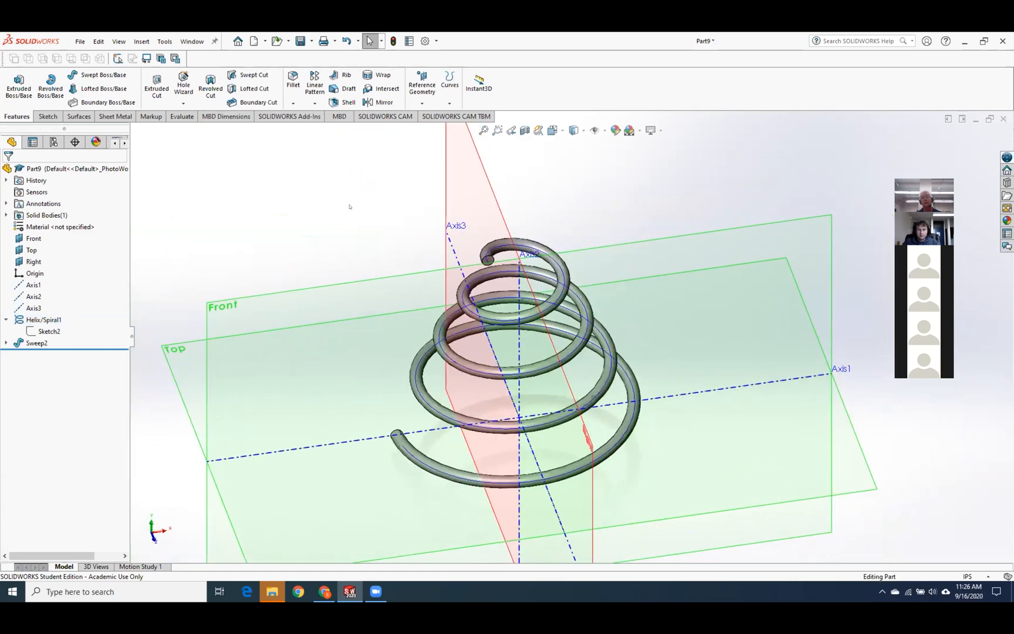
{"action": "left_click", "coordinate": [324, 592]}
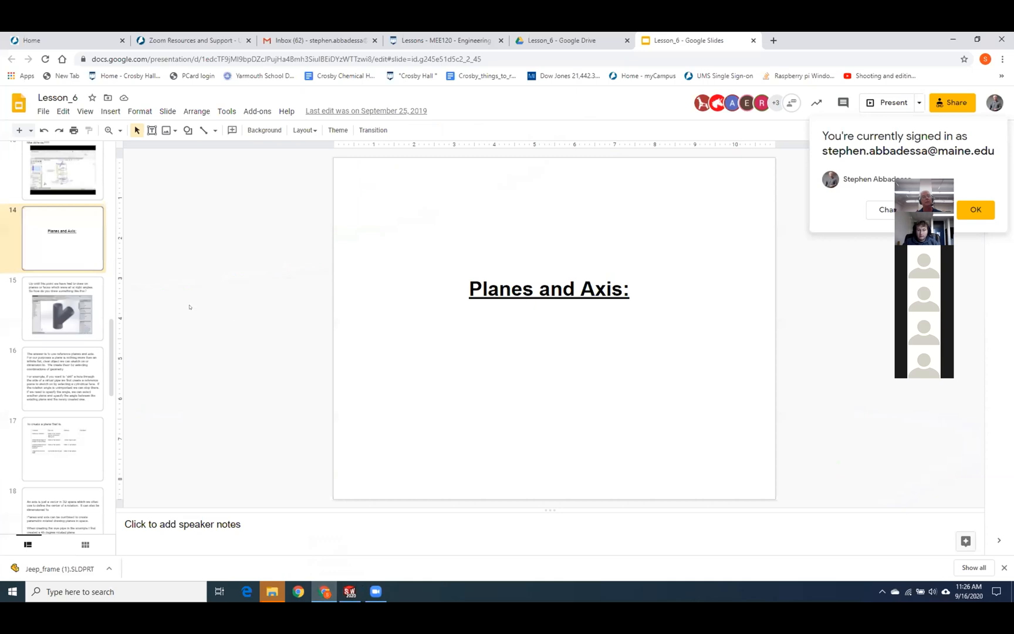
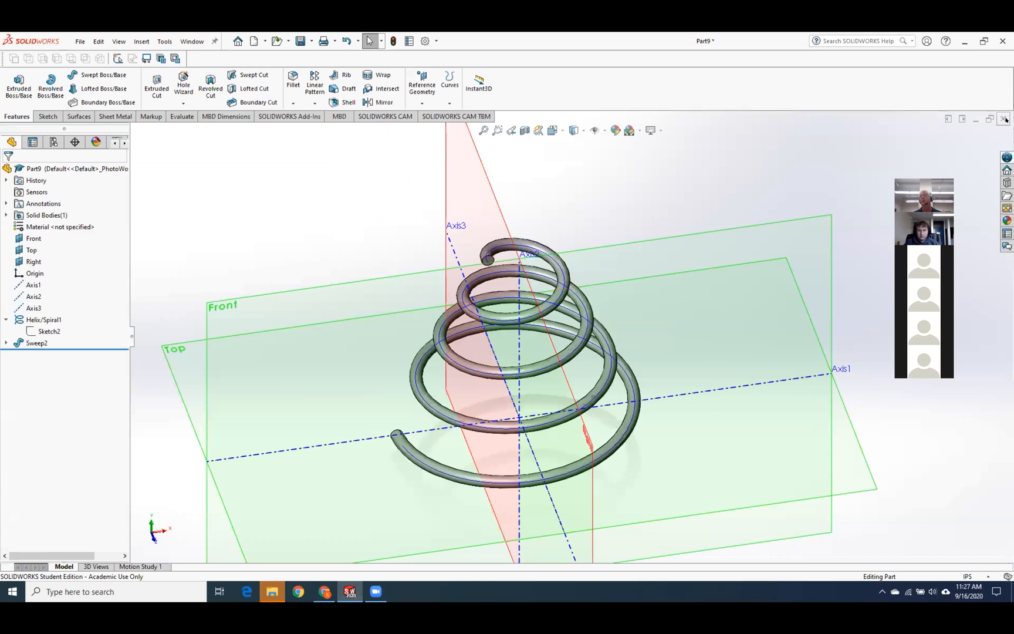
Close the spring part and create a new part from the template in the SW_Templates set.
{"action": "left_click", "coordinate": [502, 320]}
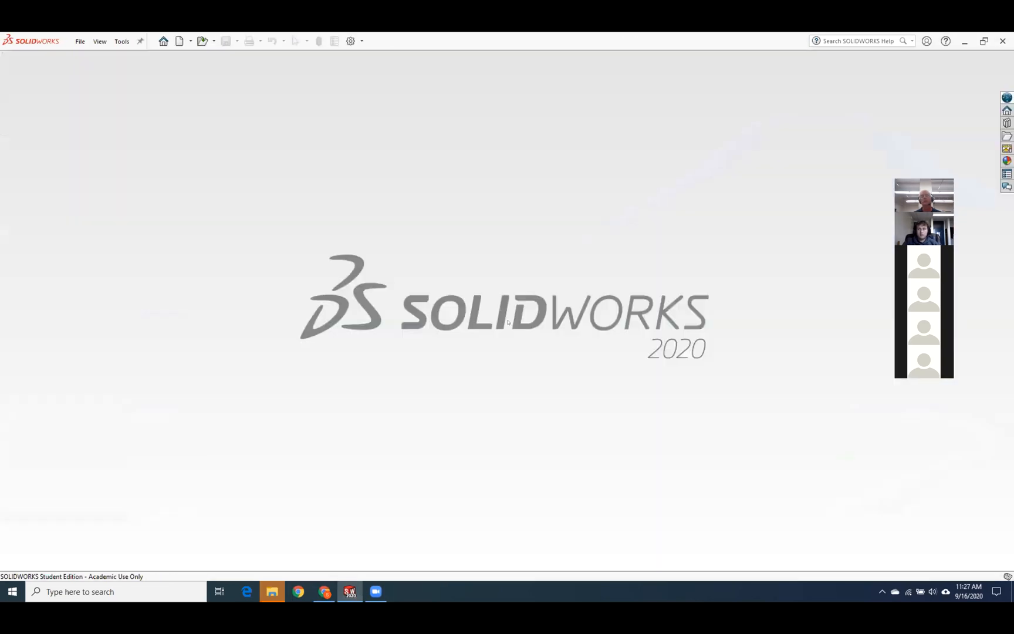
{"action": "left_click", "coordinate": [179, 40]}
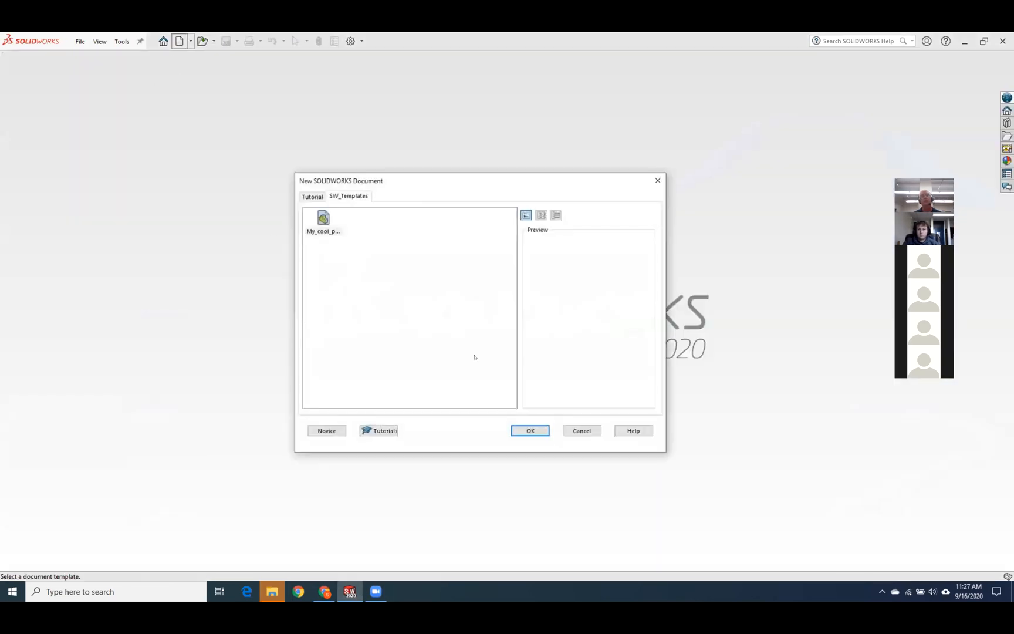
{"action": "left_click", "coordinate": [530, 432]}
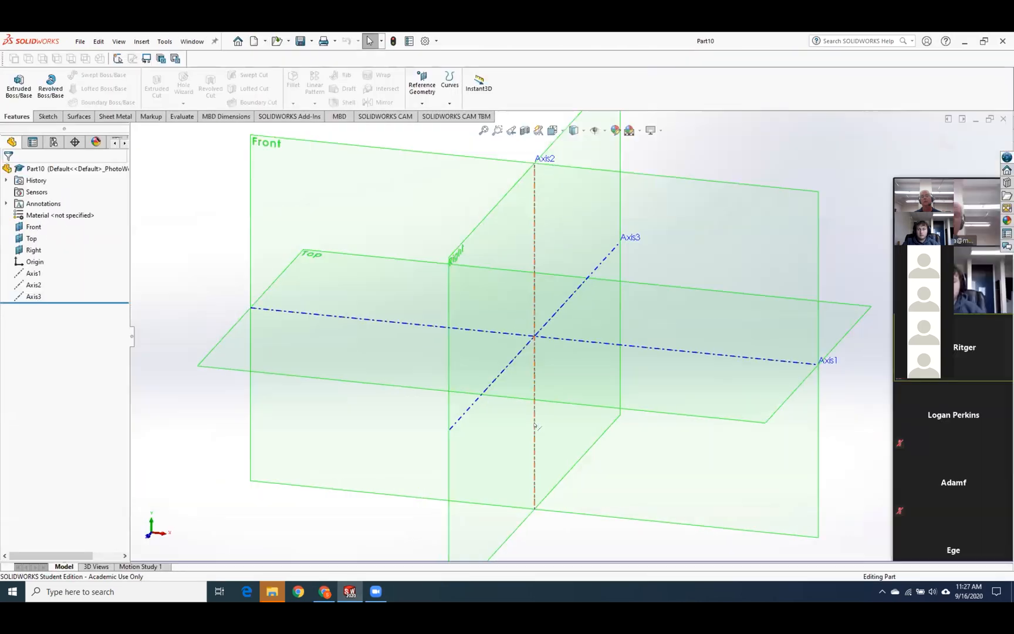
Start a sketch on the Top plane and draw a circle about 2.76 in in diameter centred on the origin.
{"action": "scroll", "coordinate": [215, 290], "scroll_direction": "up", "scroll_amount": 2}
{"action": "scroll", "coordinate": [755, 270], "scroll_direction": "up", "scroll_amount": 2}
{"action": "scroll", "coordinate": [662, 247], "scroll_direction": "down", "scroll_amount": 1}
{"action": "scroll", "coordinate": [552, 215], "scroll_direction": "down", "scroll_amount": 2}
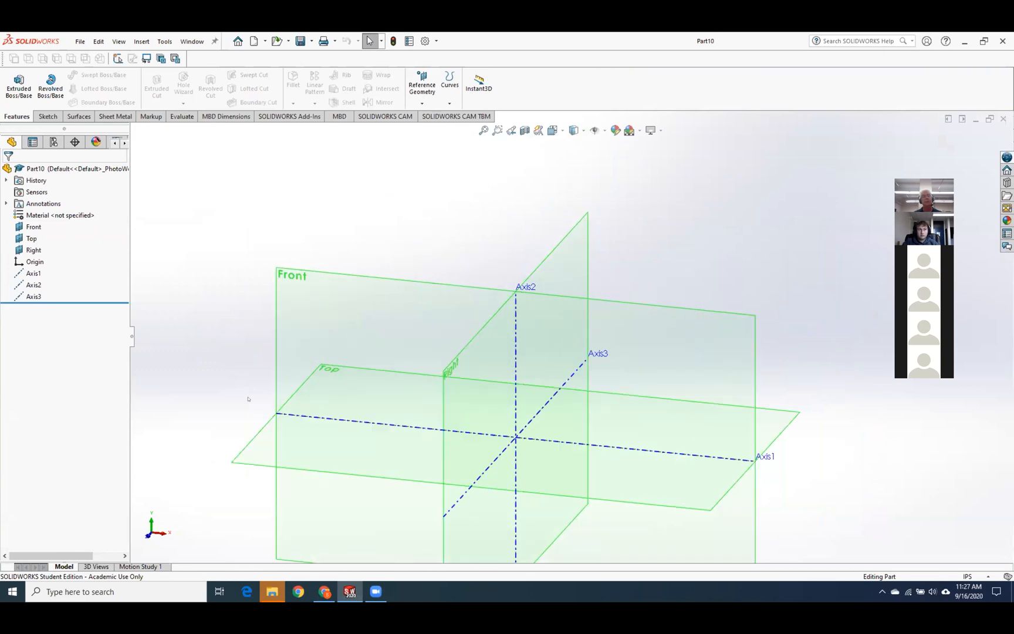
{"action": "right_click", "coordinate": [261, 451]}
{"action": "left_click", "coordinate": [282, 427]}
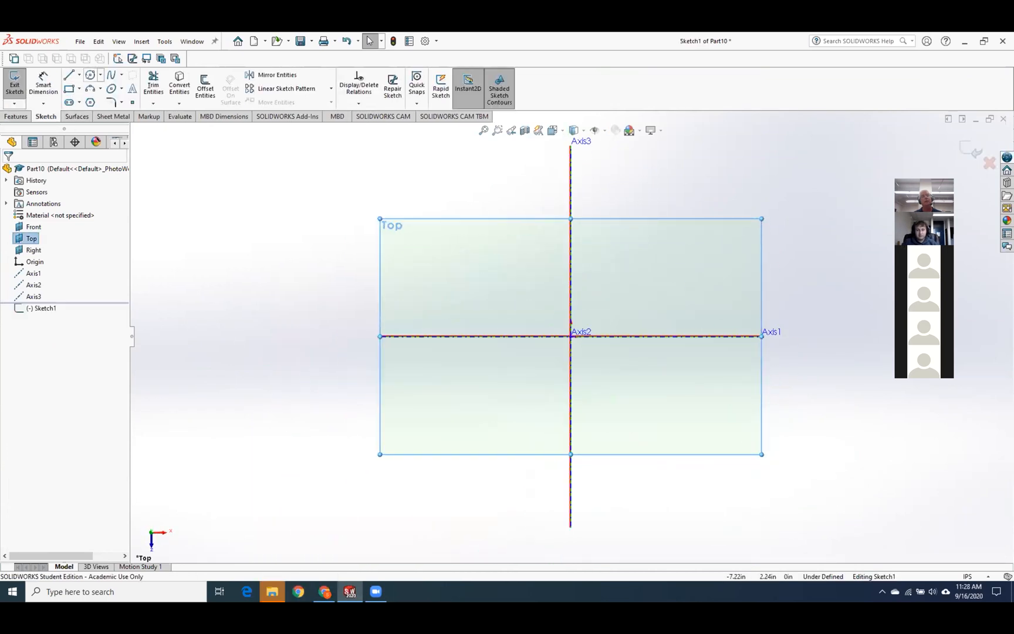
{"action": "left_click", "coordinate": [90, 75]}
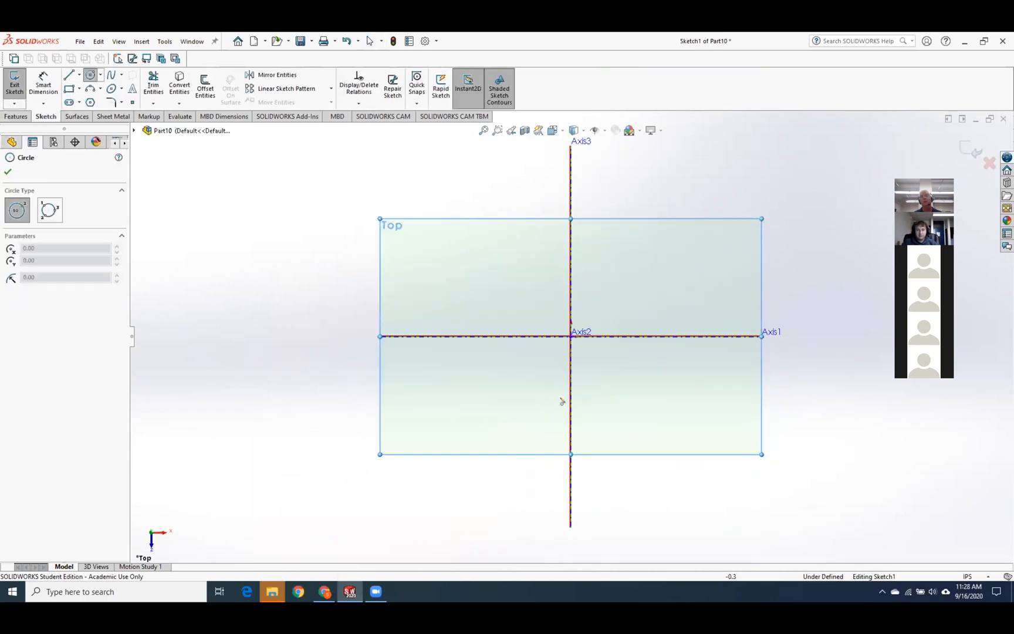
{"action": "left_click", "coordinate": [570, 336]}
{"action": "left_click", "coordinate": [635, 388]}
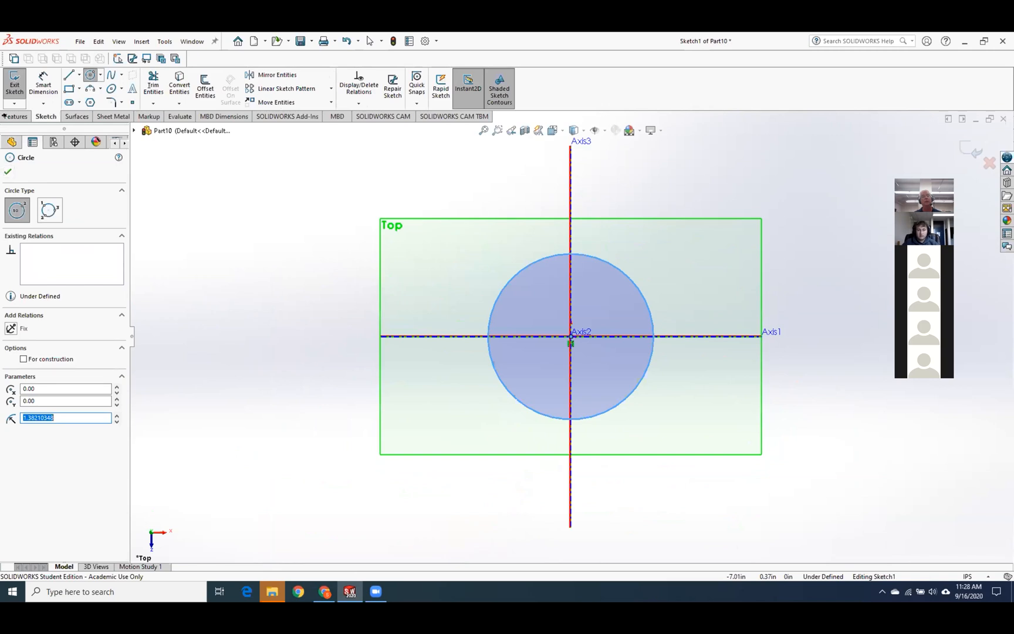
{"action": "left_click", "coordinate": [8, 172]}
Dimension the circle's diameter and set it to 6 in.
{"action": "left_click", "coordinate": [43, 84]}
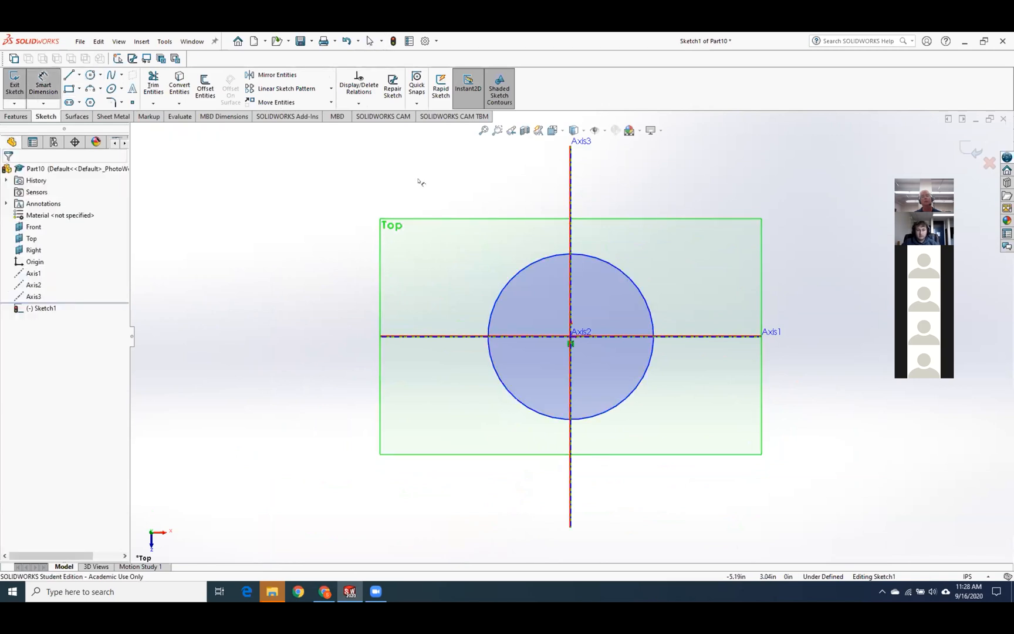
{"action": "left_click", "coordinate": [525, 267]}
{"action": "left_click", "coordinate": [489, 230]}
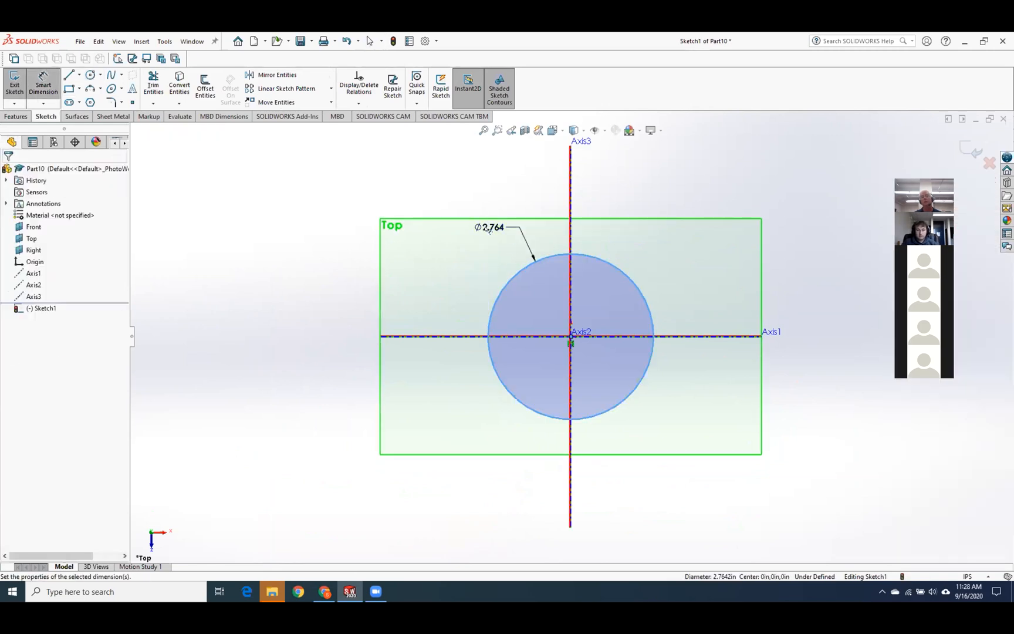
{"action": "type", "text": "6"}
{"action": "key", "text": "Return"}
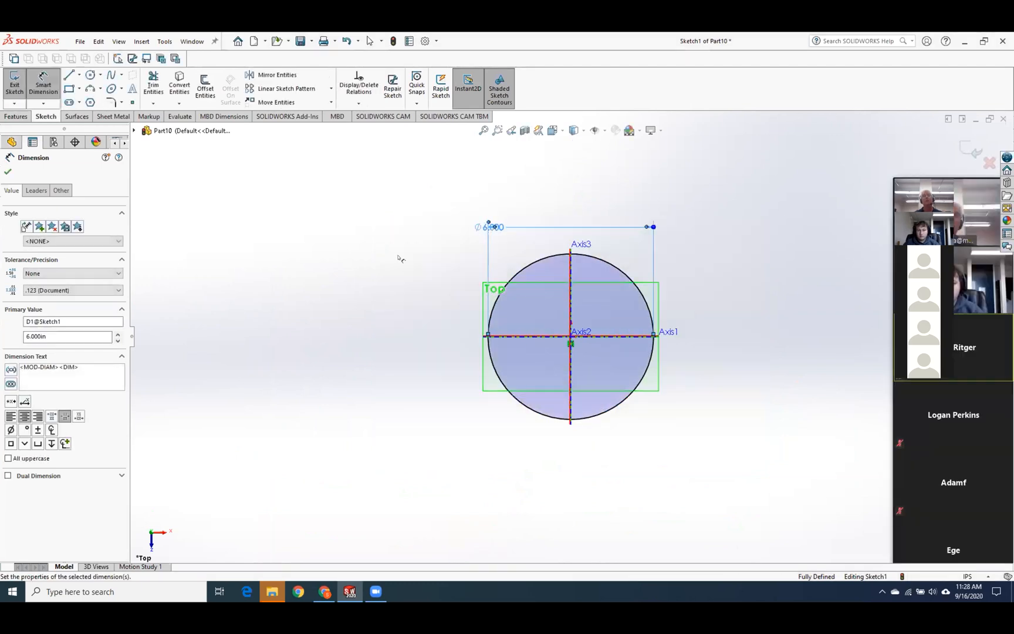
{"action": "key", "text": "Escape"}
Extrude the circle upward from the Top plane as a solid cylinder with a blind depth of 12 in.
{"action": "mouse_move", "coordinate": [355, 387]}
{"action": "middle_mouse_down"}
{"action": "mouse_move", "coordinate": [344, 260]}
{"action": "mouse_move", "coordinate": [354, 208]}
{"action": "mouse_move", "coordinate": [342, 220]}
{"action": "middle_mouse_up"}
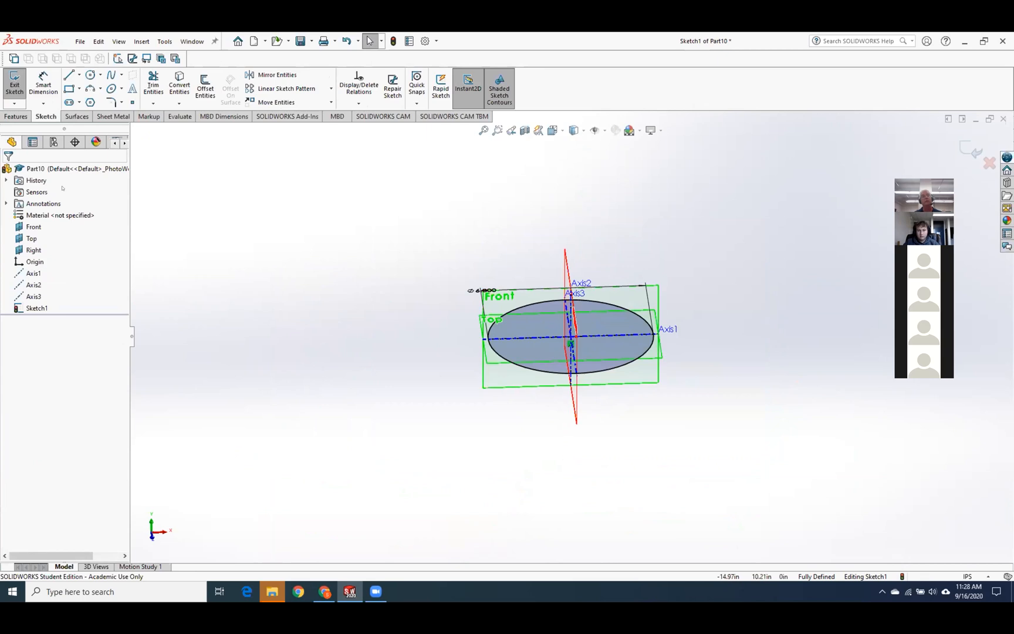
{"action": "left_click", "coordinate": [15, 86]}
{"action": "left_click", "coordinate": [15, 92]}
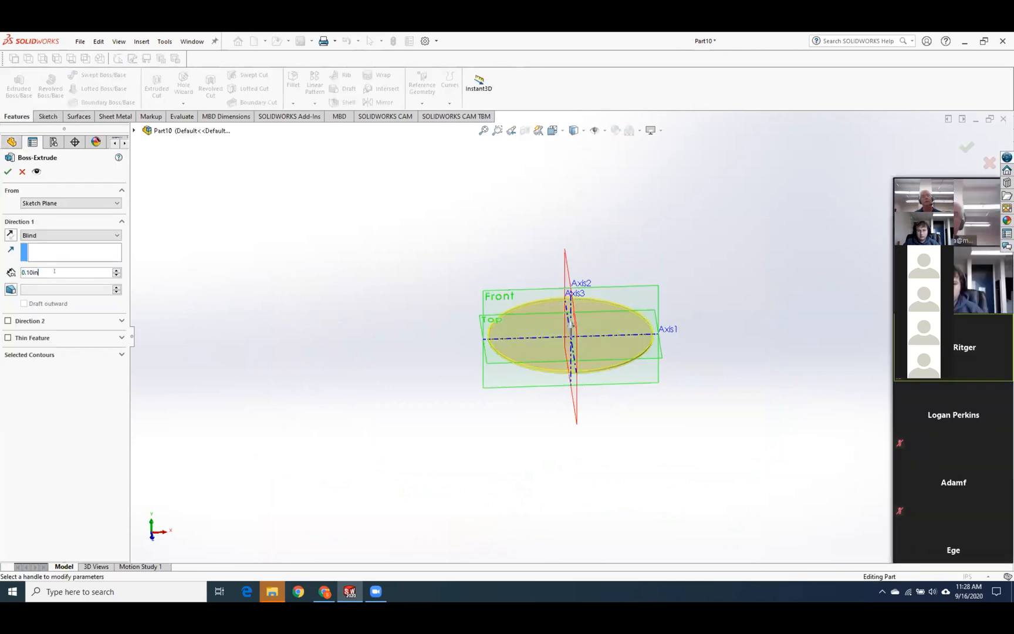
{"action": "type", "text": "12"}
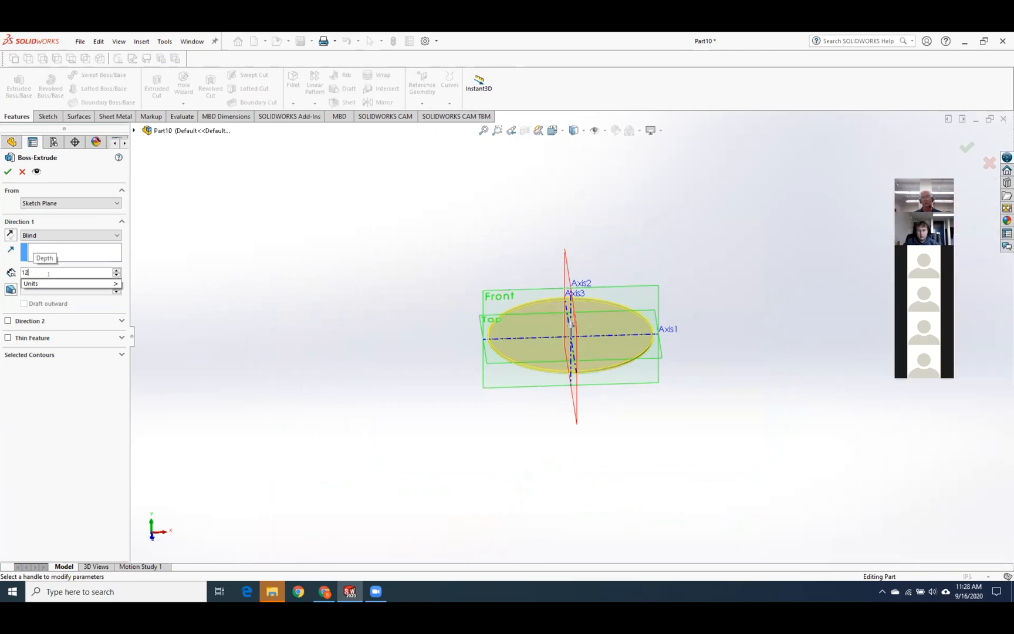
{"action": "key", "text": "Return"}
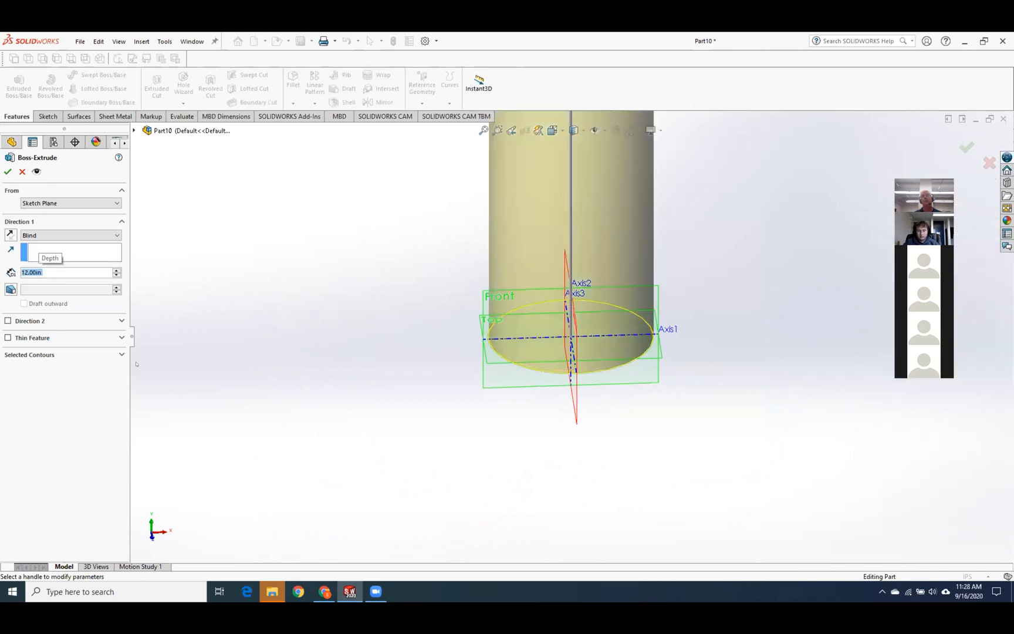
{"action": "scroll", "coordinate": [253, 423], "scroll_direction": "up", "scroll_amount": 4}
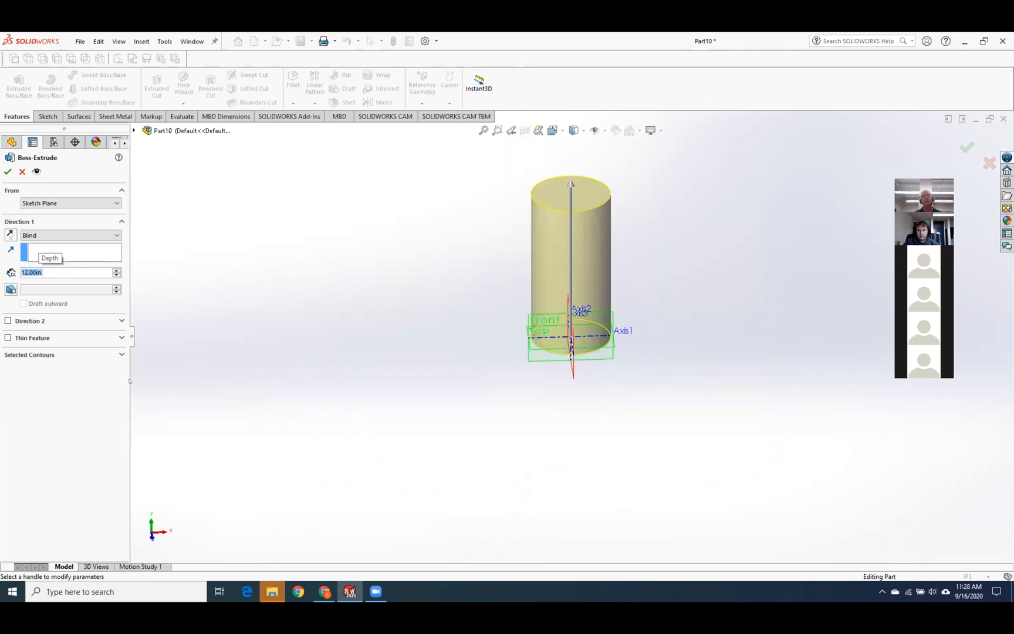
{"action": "left_click", "coordinate": [7, 171]}
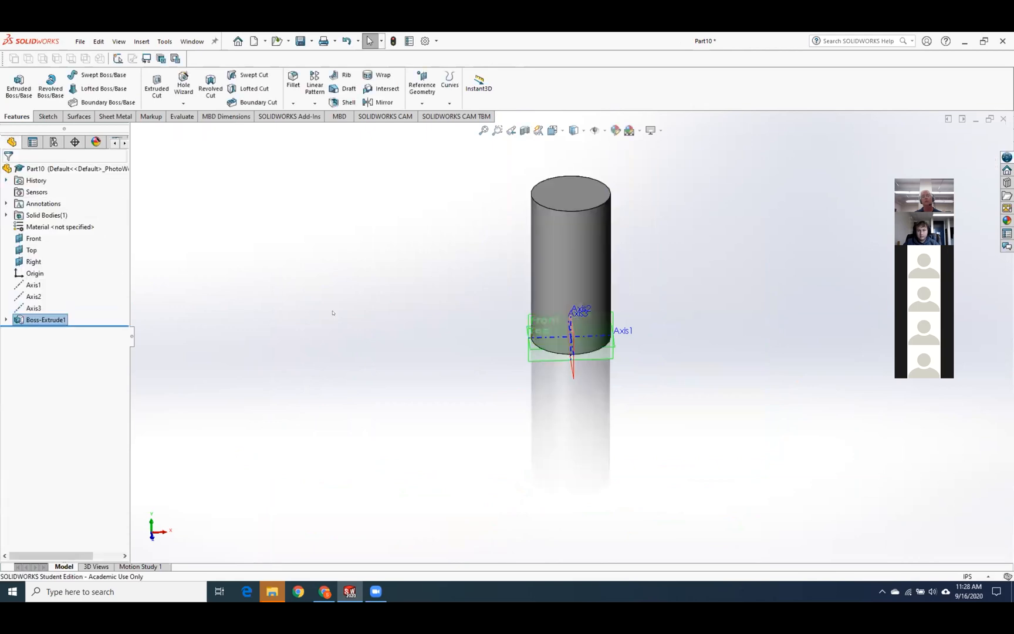
{"action": "middle_click_drag", "start_coordinate": [332, 313], "coordinate": [481, 439]}
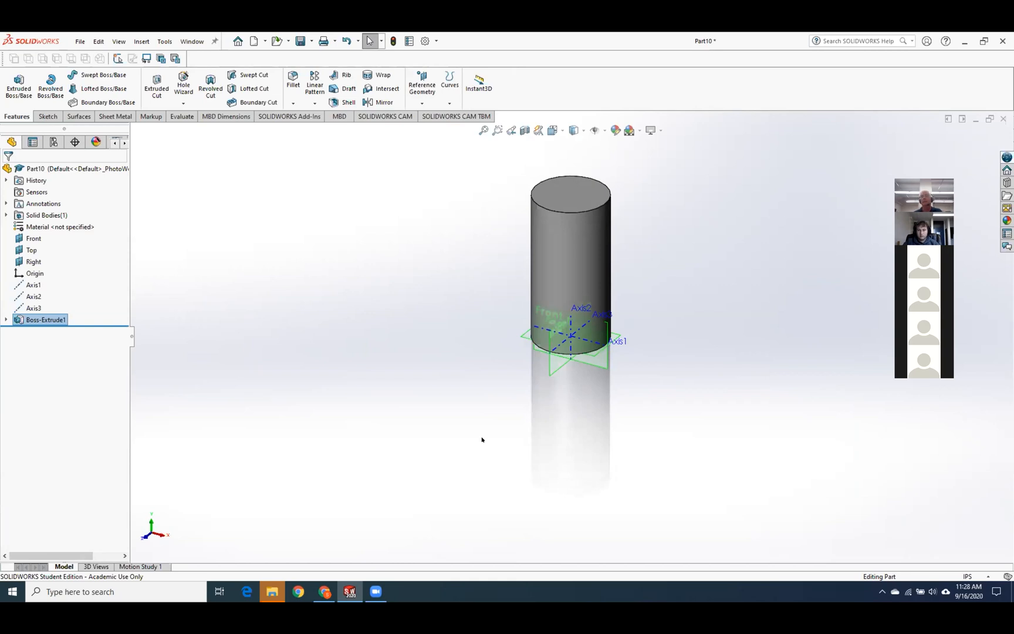
Create a reference plane offset 4 in above the Top plane.
{"action": "scroll", "coordinate": [595, 231], "scroll_direction": "down", "scroll_amount": 4}
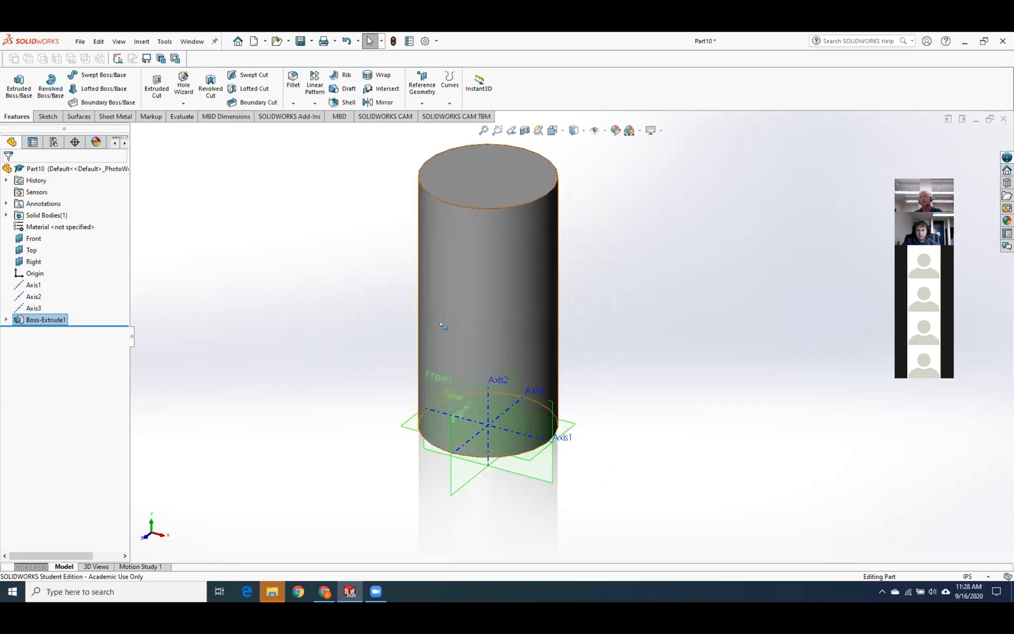
{"action": "left_click", "coordinate": [423, 99]}
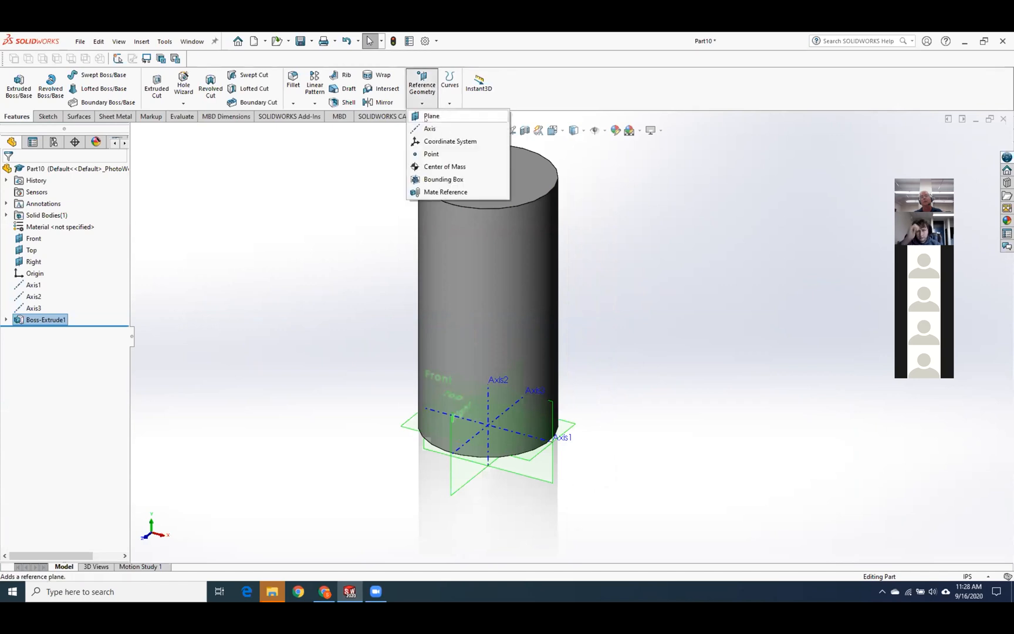
{"action": "left_click", "coordinate": [427, 116]}
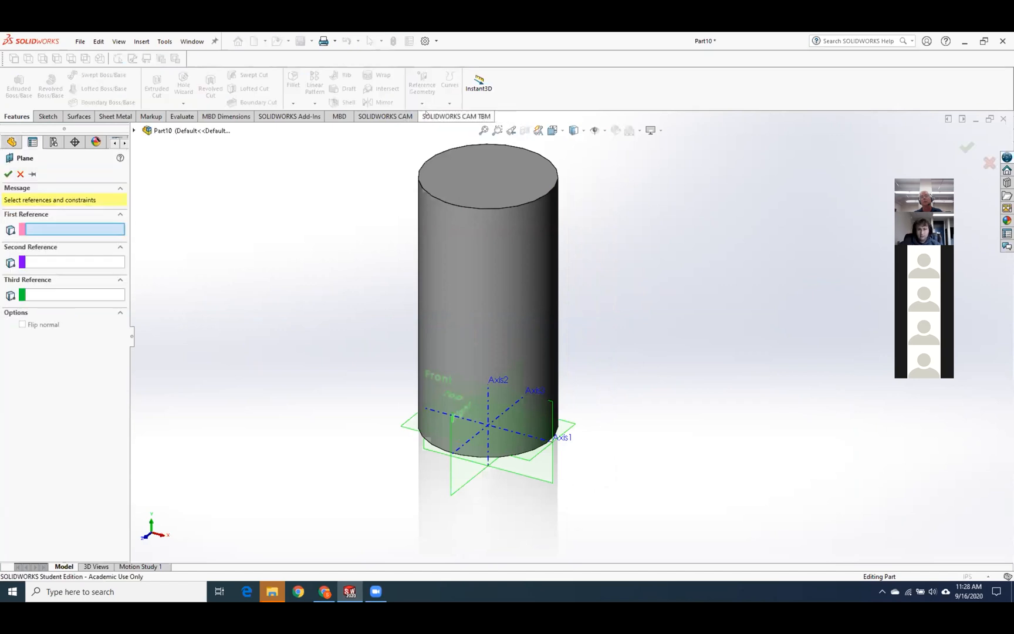
{"action": "left_click", "coordinate": [575, 429]}
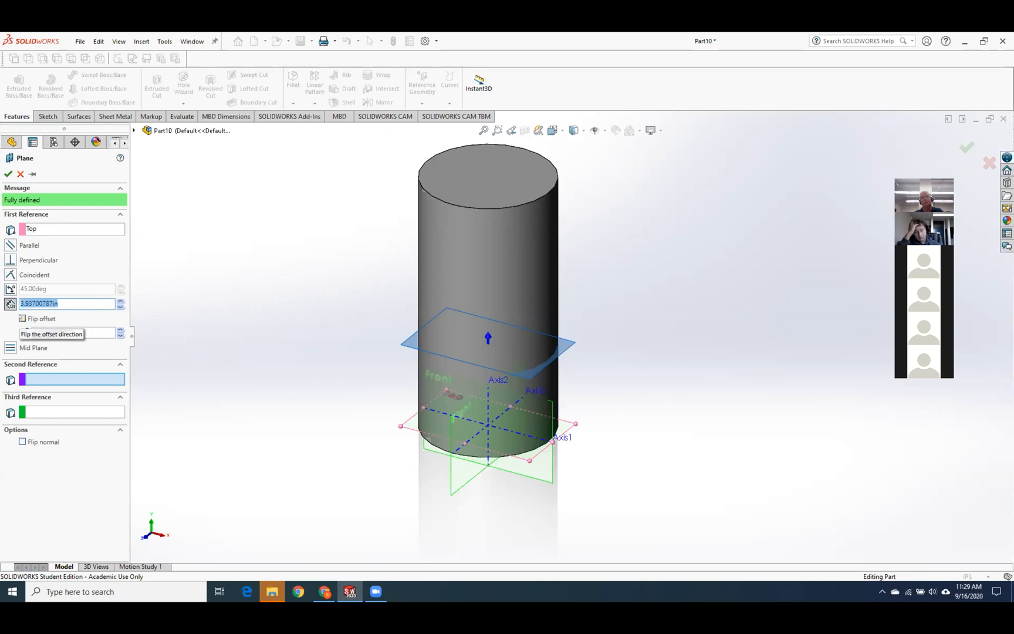
{"action": "left_click", "coordinate": [22, 318]}
{"action": "left_click", "coordinate": [23, 318]}
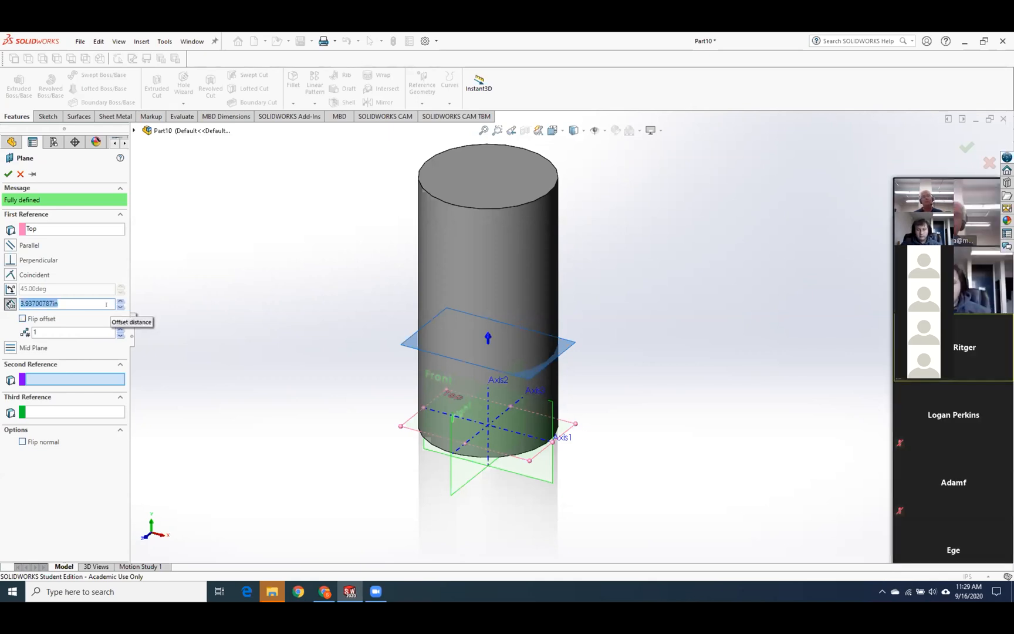
{"action": "type", "text": "4in"}
{"action": "key", "text": "Return"}
{"action": "left_click", "coordinate": [8, 174]}
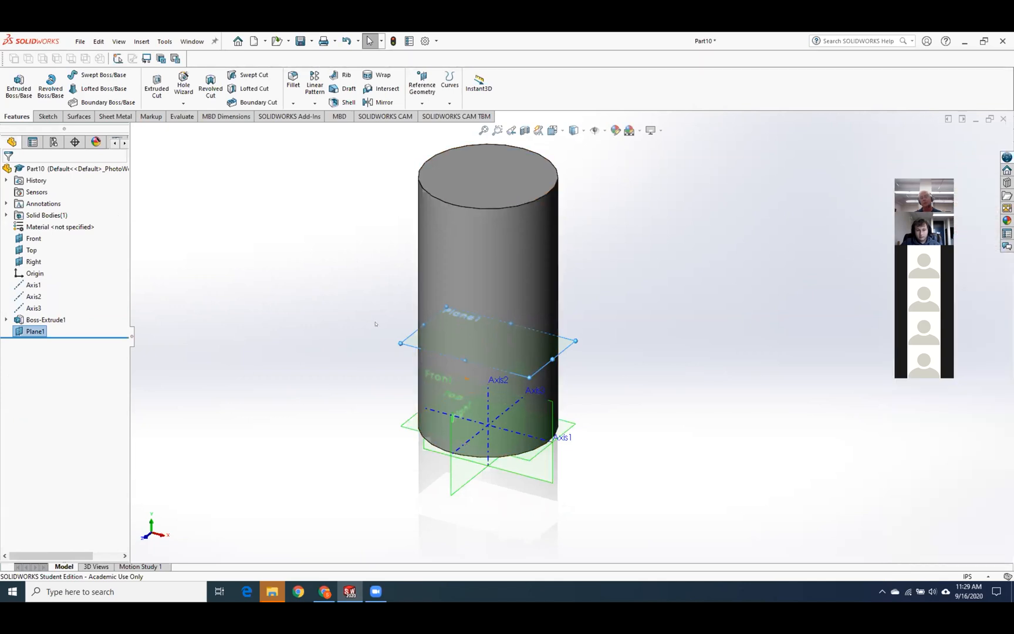
Enlarge the offset plane's displayed borders so it extends well beyond both sides of the cylinder.
{"action": "left_click_drag", "start_coordinate": [400, 343], "coordinate": [370, 350]}
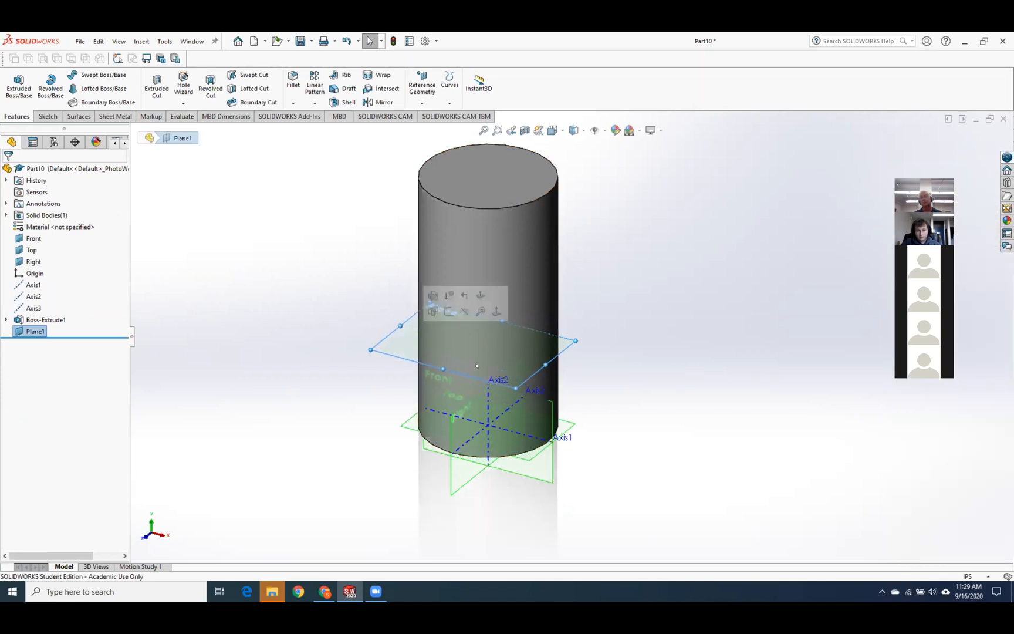
{"action": "left_click_drag", "start_coordinate": [571, 336], "coordinate": [649, 314]}
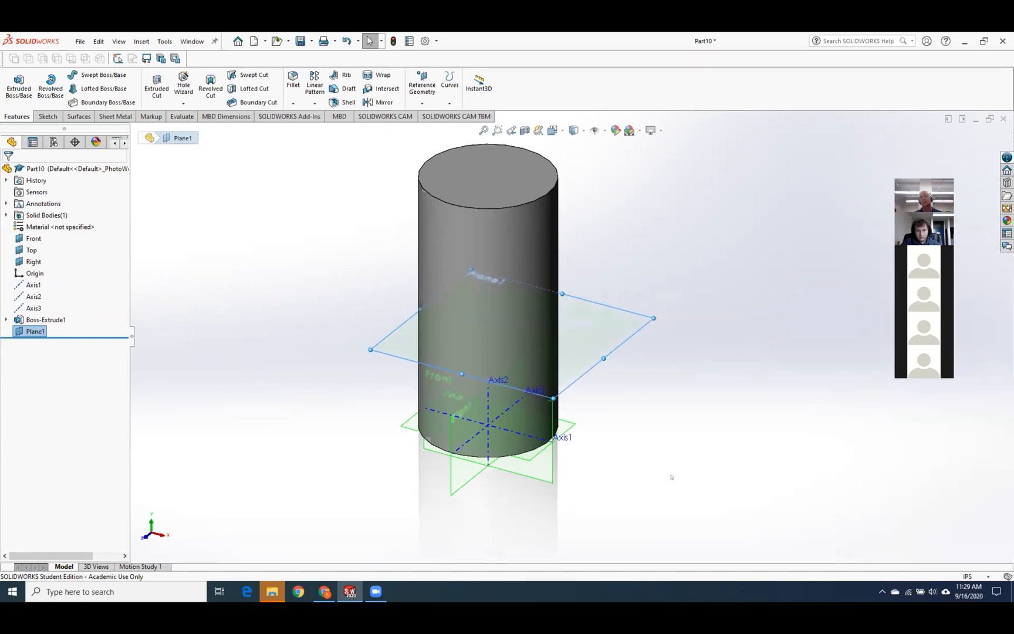
{"action": "left_click", "coordinate": [688, 509]}
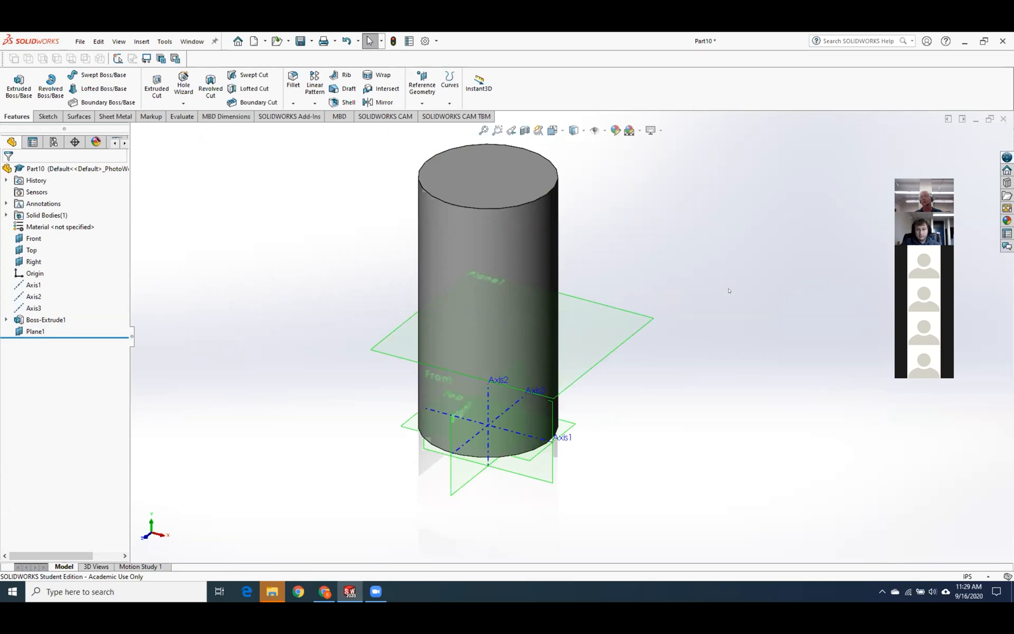
Create a reference axis at the intersection of the Right plane and the 4 in offset plane.
{"action": "left_click", "coordinate": [423, 87]}
{"action": "left_click", "coordinate": [433, 127]}
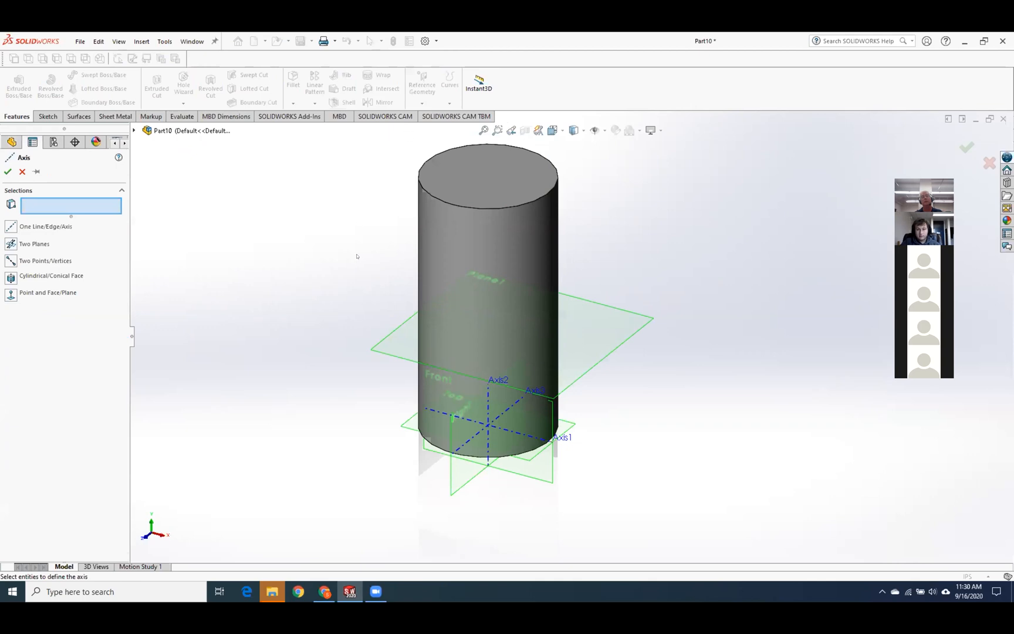
{"action": "left_click", "coordinate": [460, 495]}
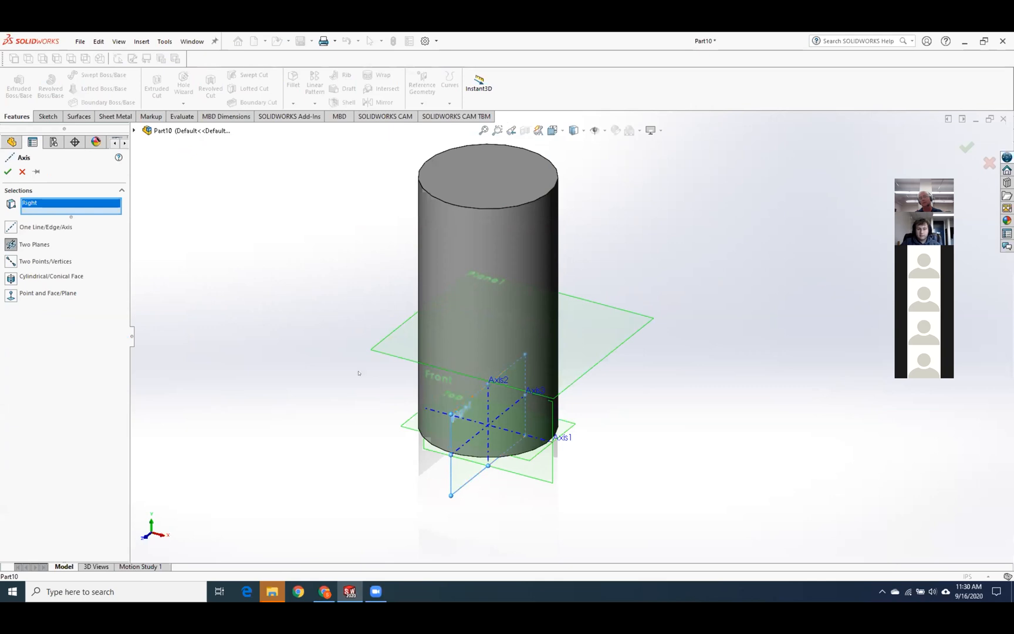
{"action": "left_click", "coordinate": [377, 347]}
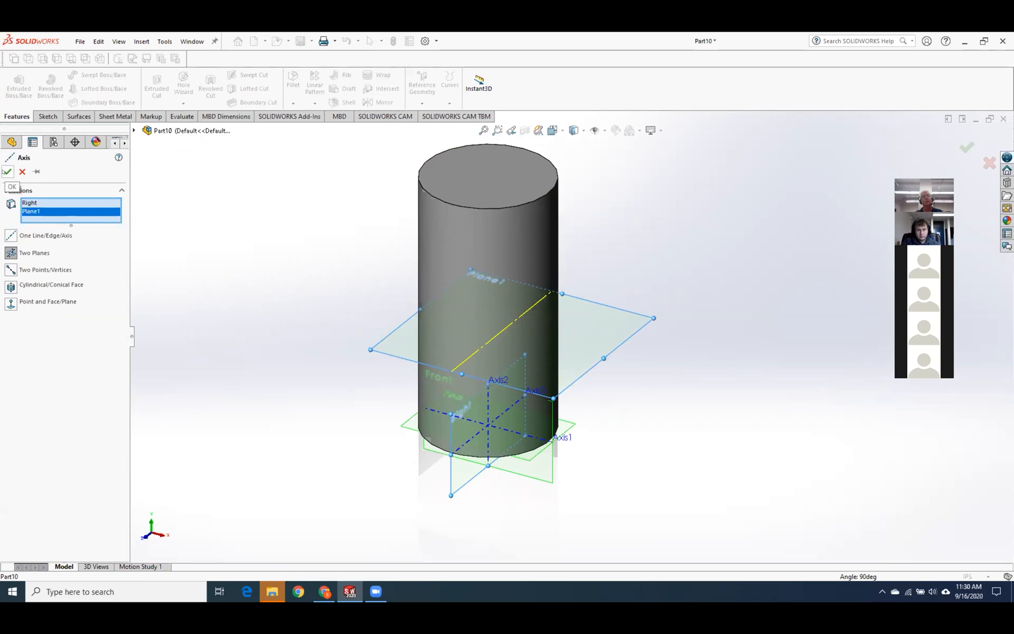
{"action": "left_click", "coordinate": [7, 171]}
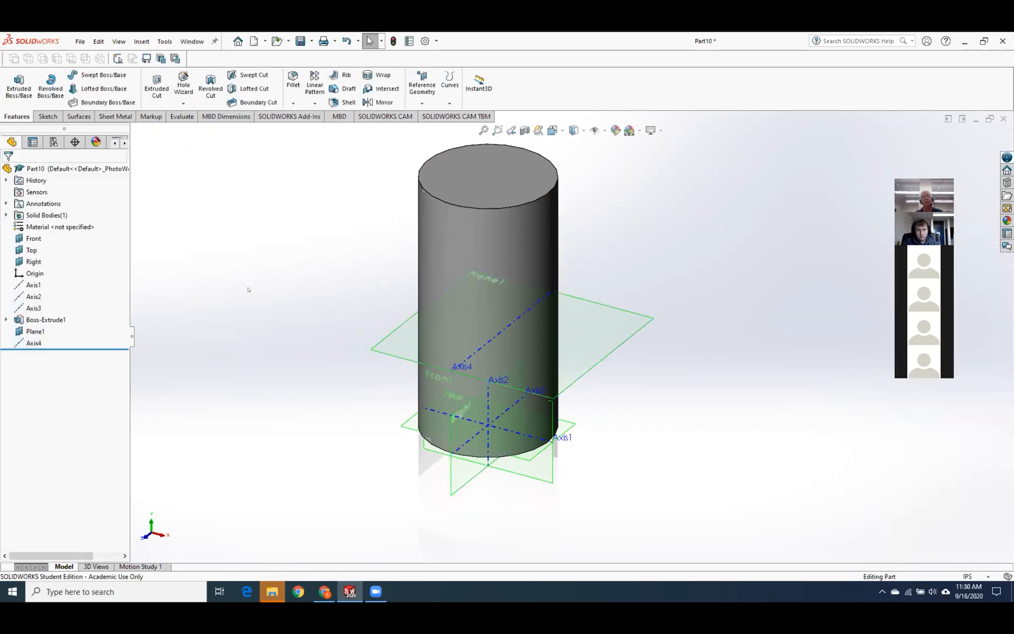
Define a new reference plane at an angle to the 4 in offset plane and coincident with the new axis.
{"action": "middle_click_drag", "start_coordinate": [248, 365], "coordinate": [257, 339]}
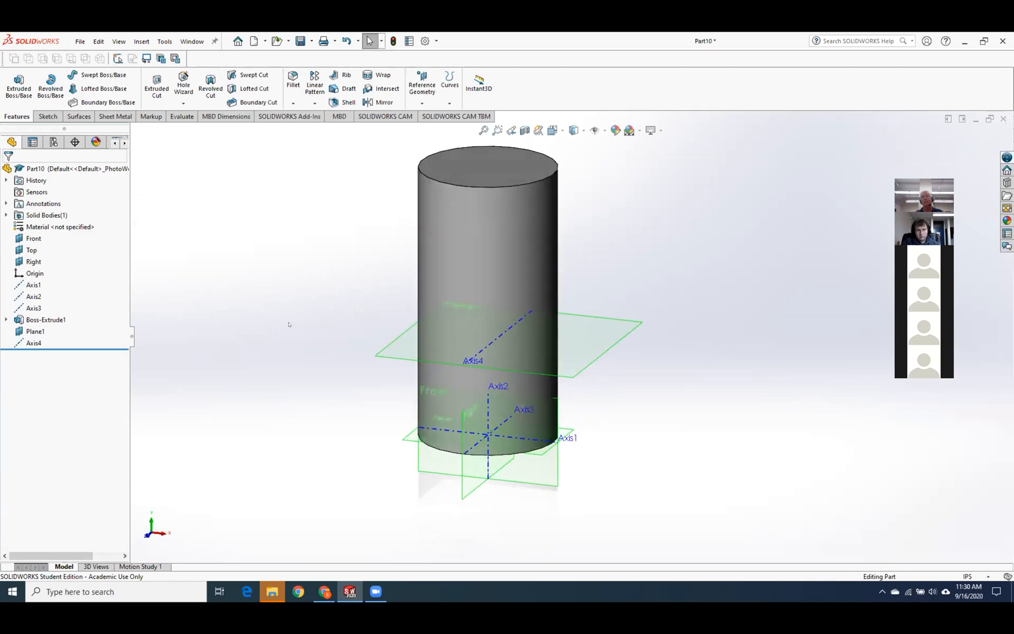
{"action": "scroll", "coordinate": [288, 324], "scroll_direction": "down", "scroll_amount": 2}
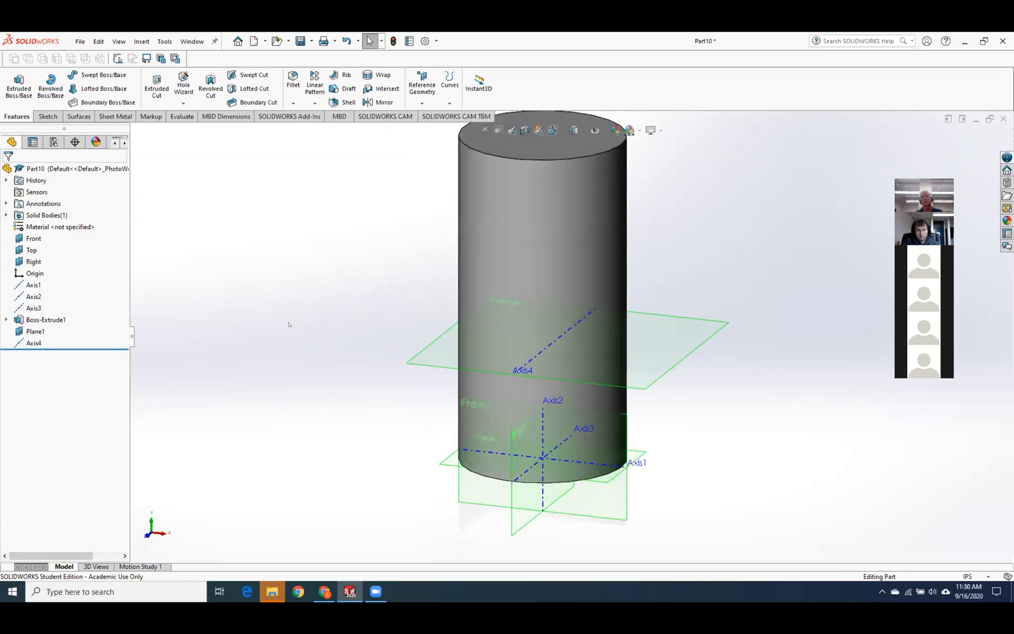
{"action": "left_click", "coordinate": [420, 104]}
{"action": "left_click", "coordinate": [425, 115]}
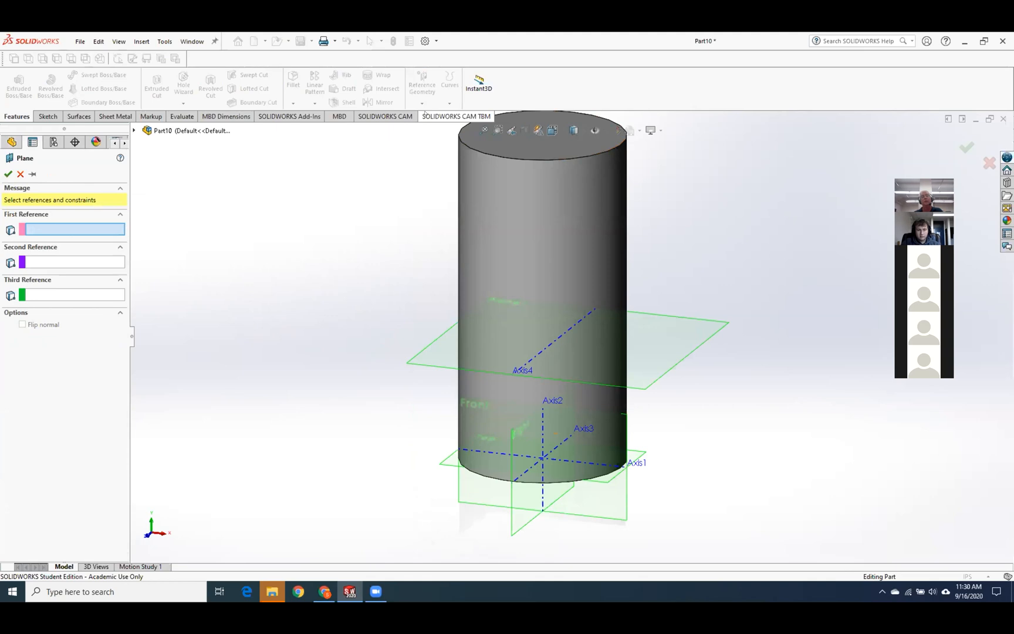
{"action": "left_click", "coordinate": [707, 341]}
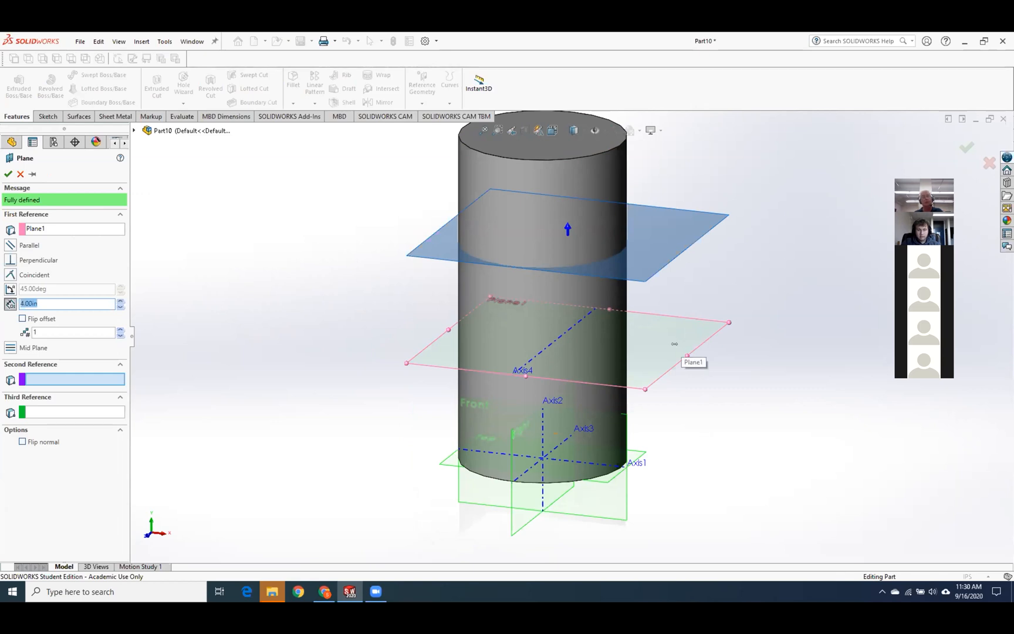
{"action": "left_click", "coordinate": [80, 380]}
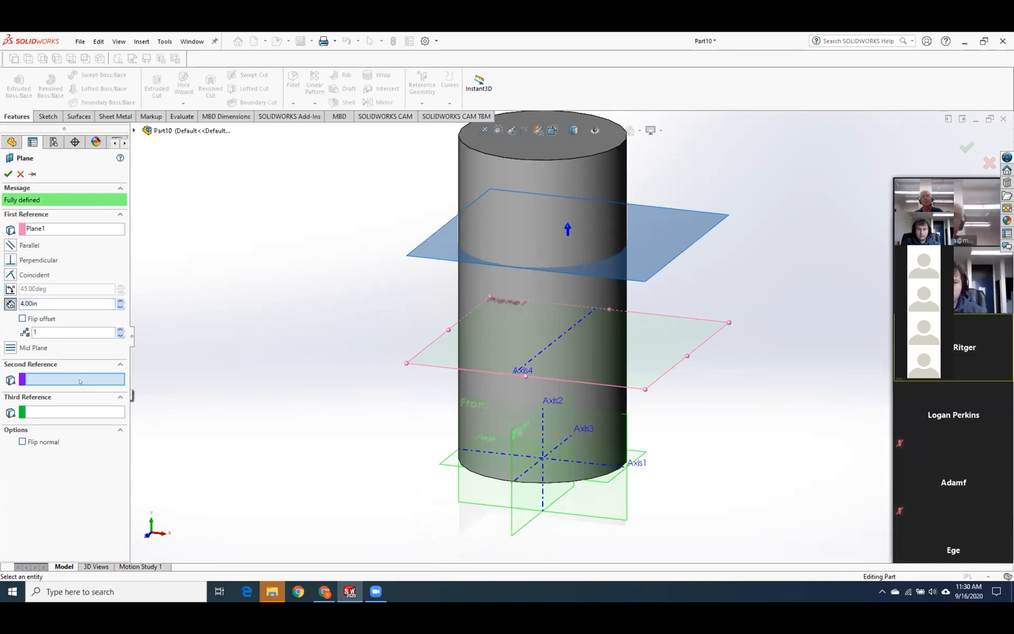
{"action": "left_click", "coordinate": [539, 355]}
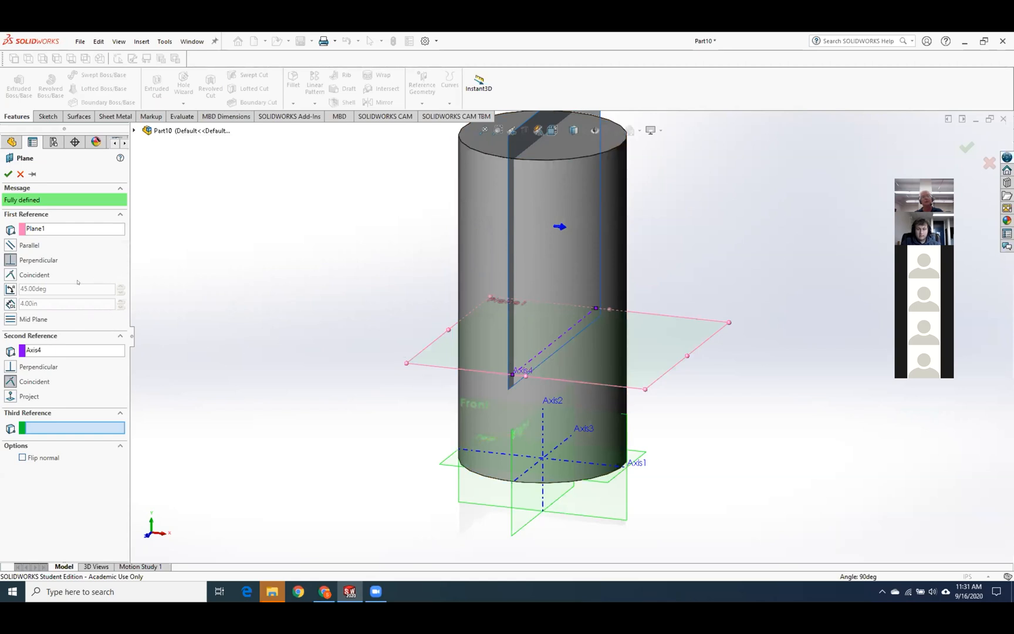
{"action": "left_click", "coordinate": [11, 290]}
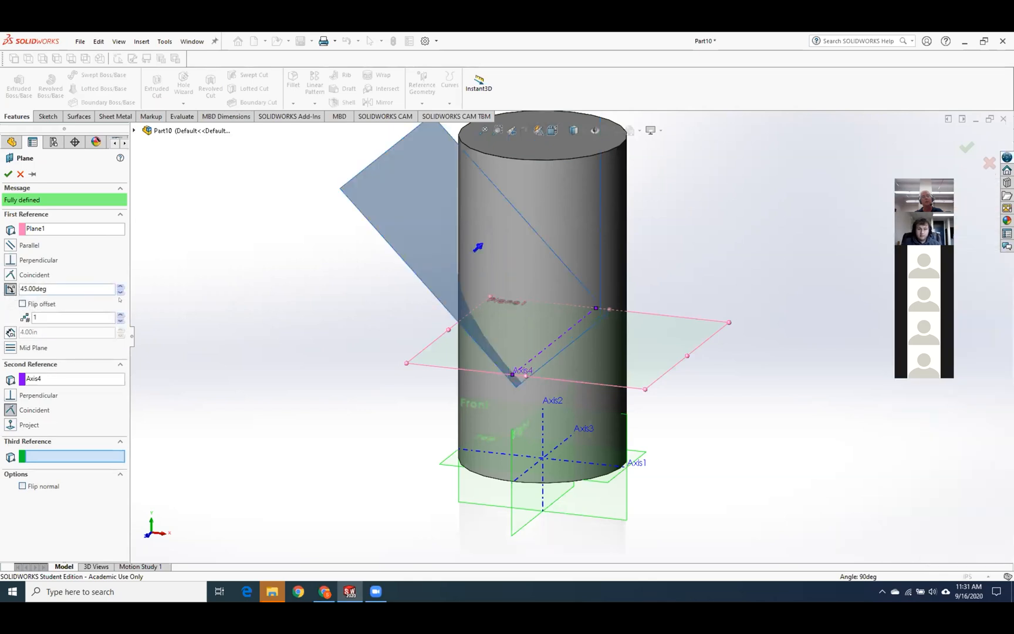
Try different tilt angles between 14 and 63 degrees for the new plane.
{"action": "left_click", "coordinate": [120, 287]}
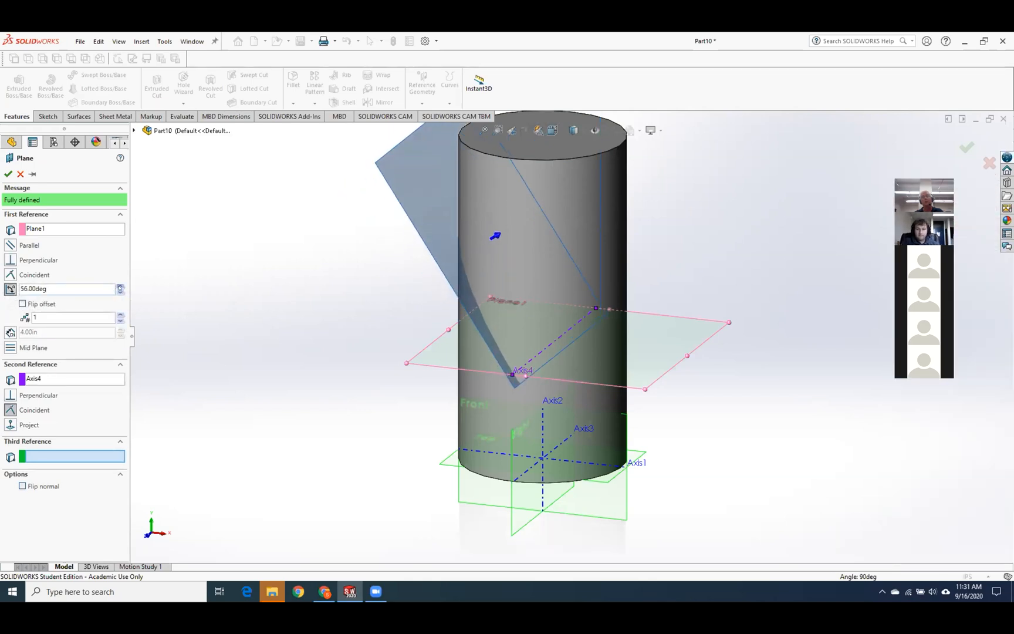
{"action": "left_click", "coordinate": [120, 287]}
{"action": "left_click", "coordinate": [120, 291]}
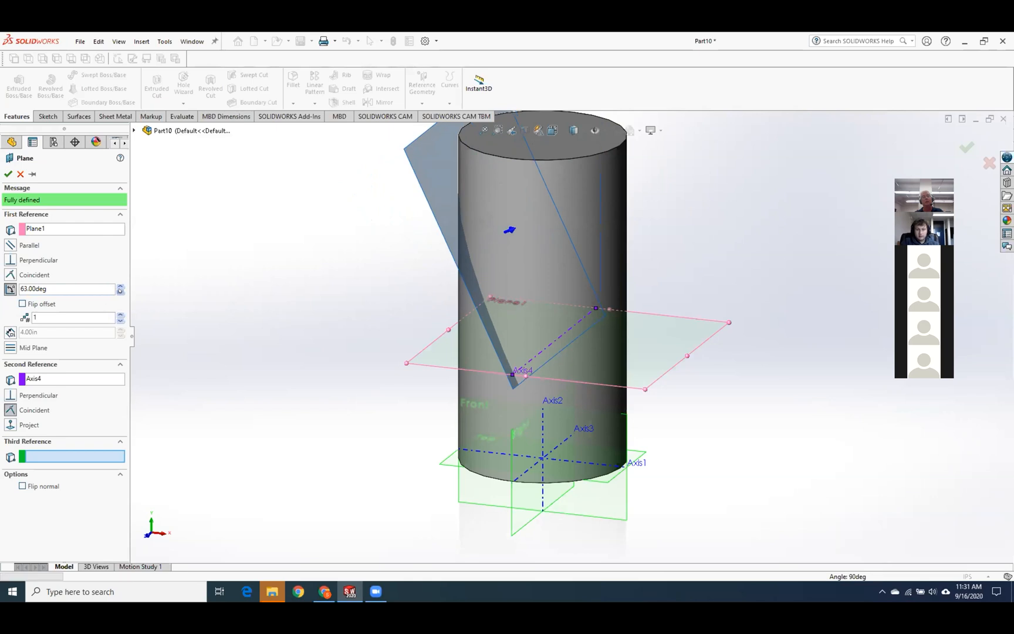
{"action": "left_click", "coordinate": [120, 292]}
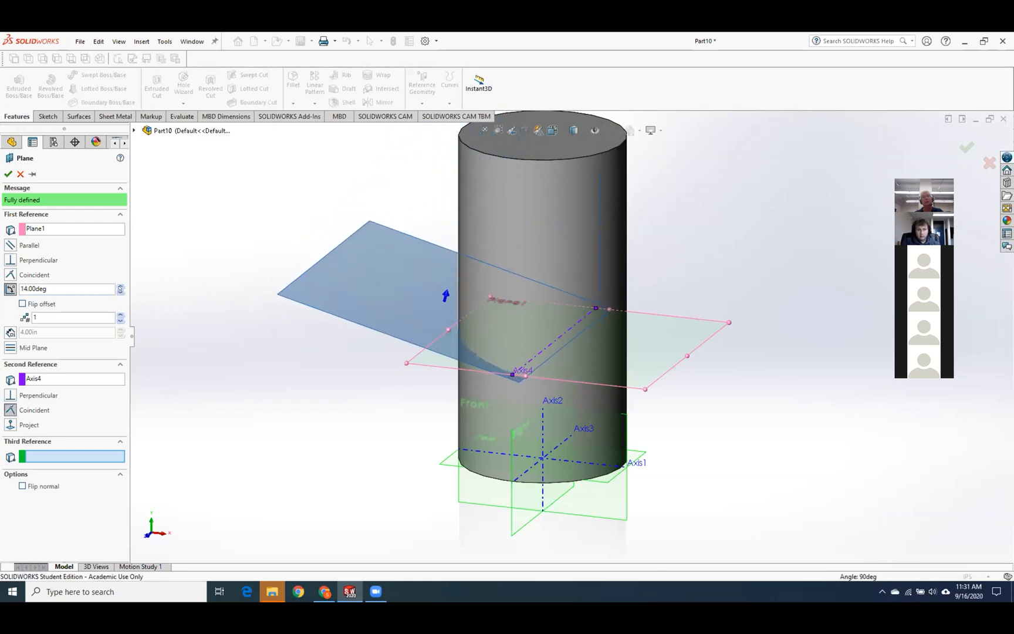
{"action": "left_click", "coordinate": [120, 286]}
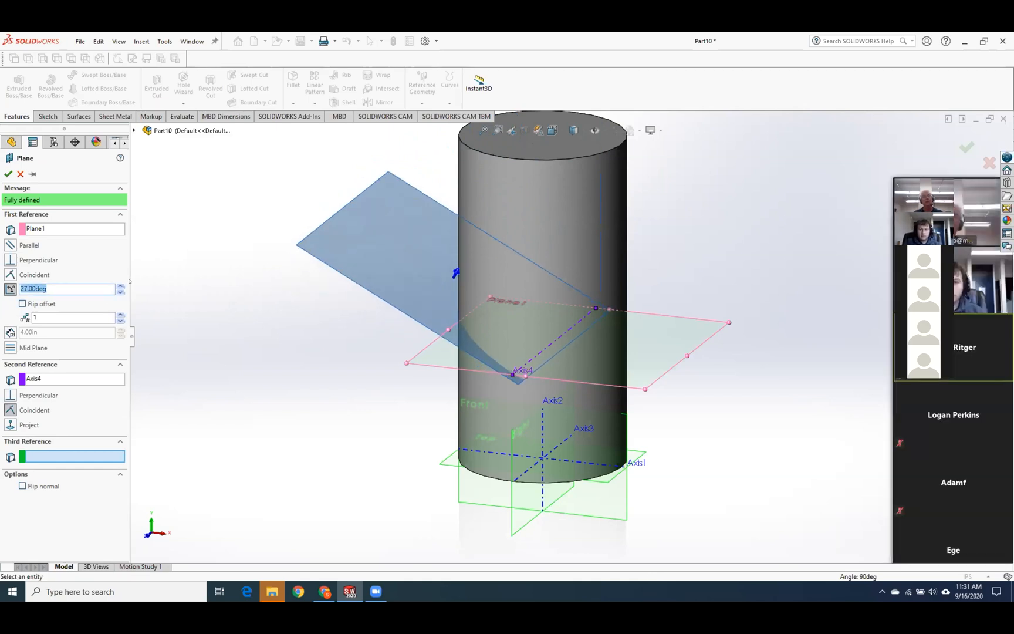
Set the new plane's angle to 45 degrees, try the flipped offset direction, and create the plane unflipped.
{"action": "type", "text": "45"}
{"action": "key", "text": "Return"}
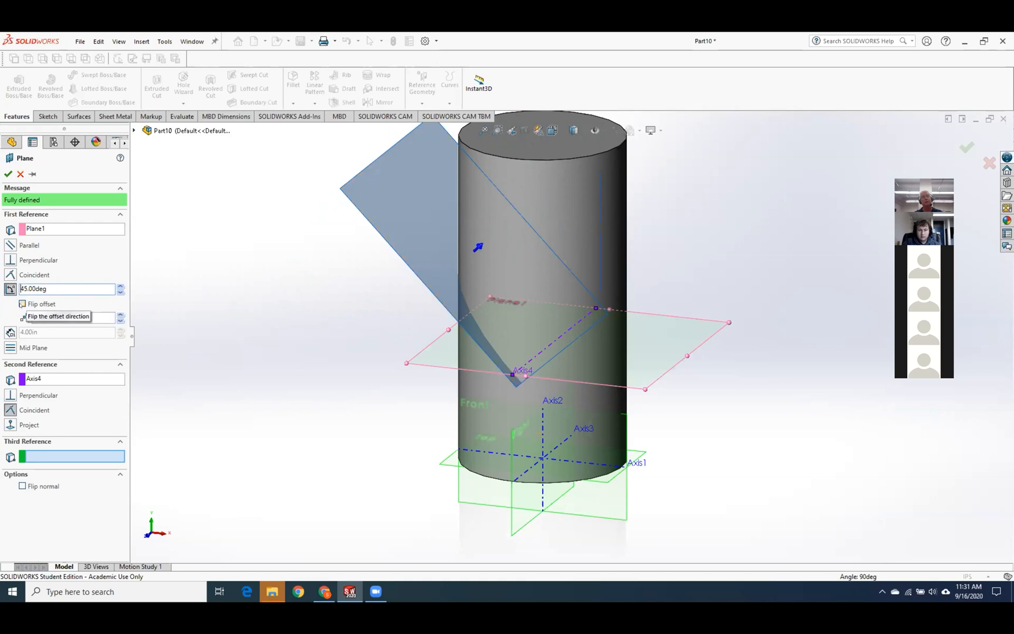
{"action": "left_click", "coordinate": [23, 304]}
{"action": "left_click", "coordinate": [23, 303]}
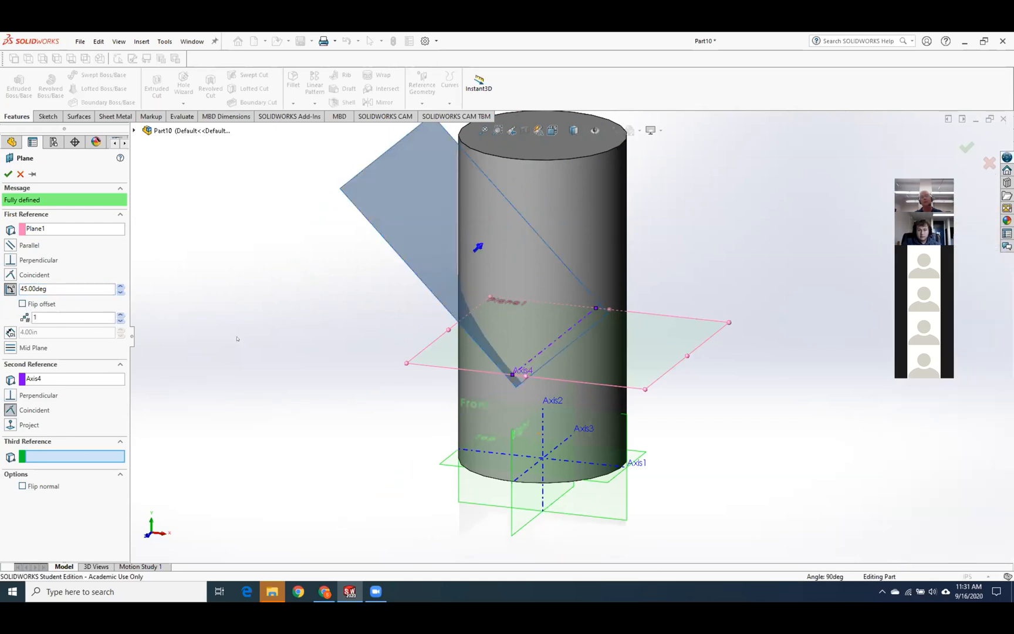
{"action": "left_click", "coordinate": [8, 174]}
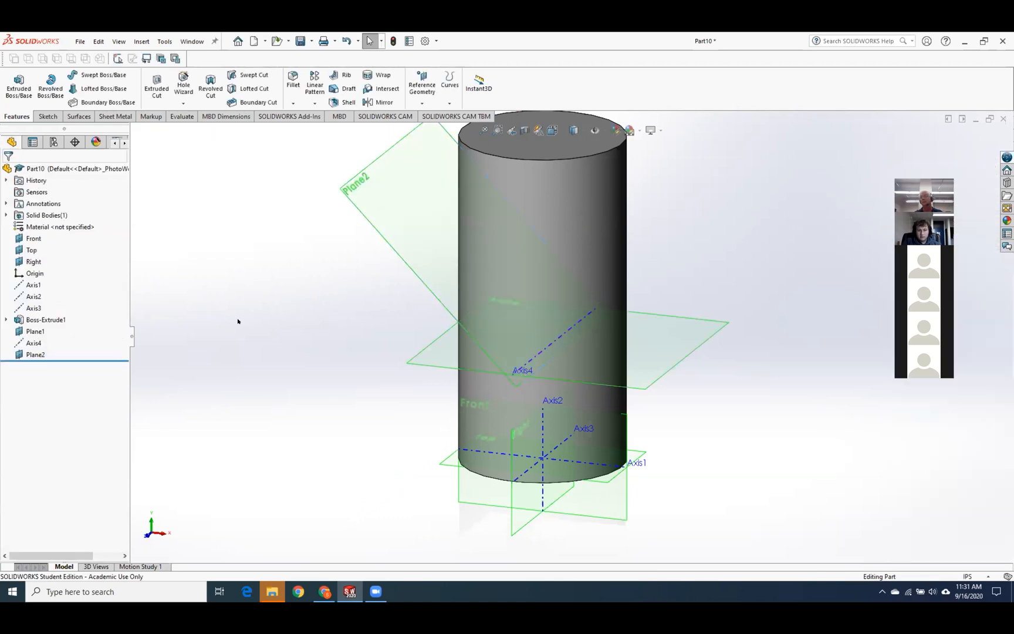
Enlarge the 45-degree plane's displayed borders so it extends past the cylinder on both sides.
{"action": "left_click", "coordinate": [379, 213]}
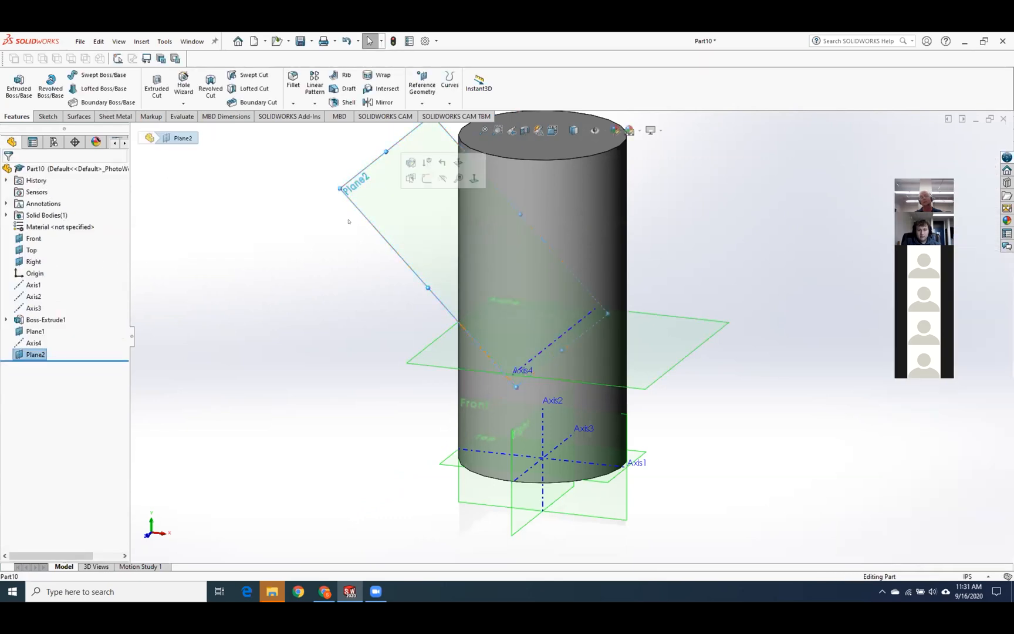
{"action": "left_click_drag", "start_coordinate": [337, 185], "coordinate": [255, 211]}
{"action": "left_click_drag", "start_coordinate": [604, 307], "coordinate": [783, 301]}
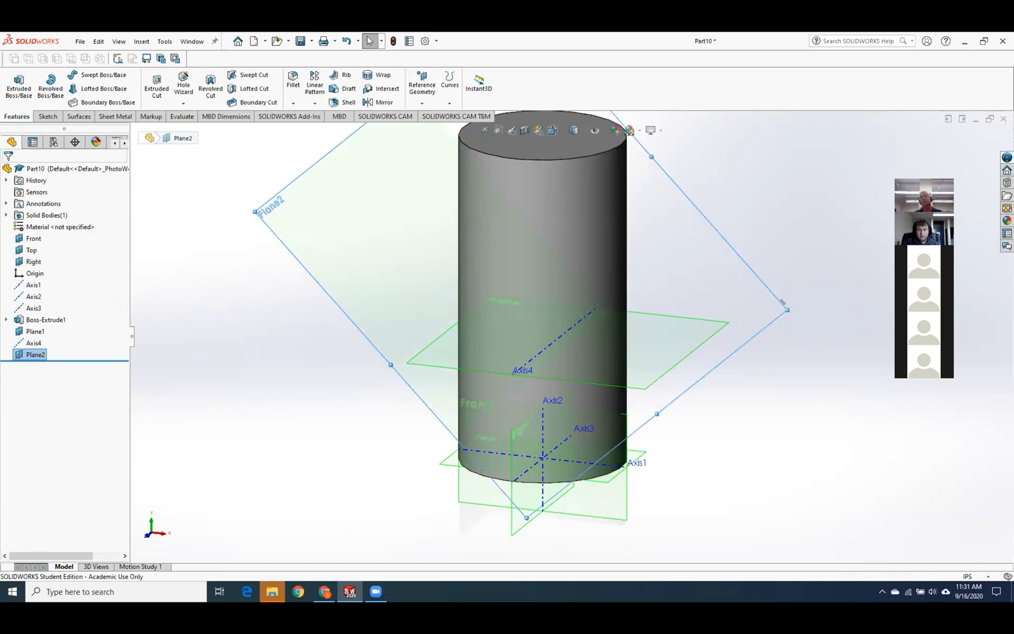
{"action": "left_click", "coordinate": [757, 331]}
{"action": "middle_click_drag", "start_coordinate": [733, 425], "coordinate": [704, 460]}
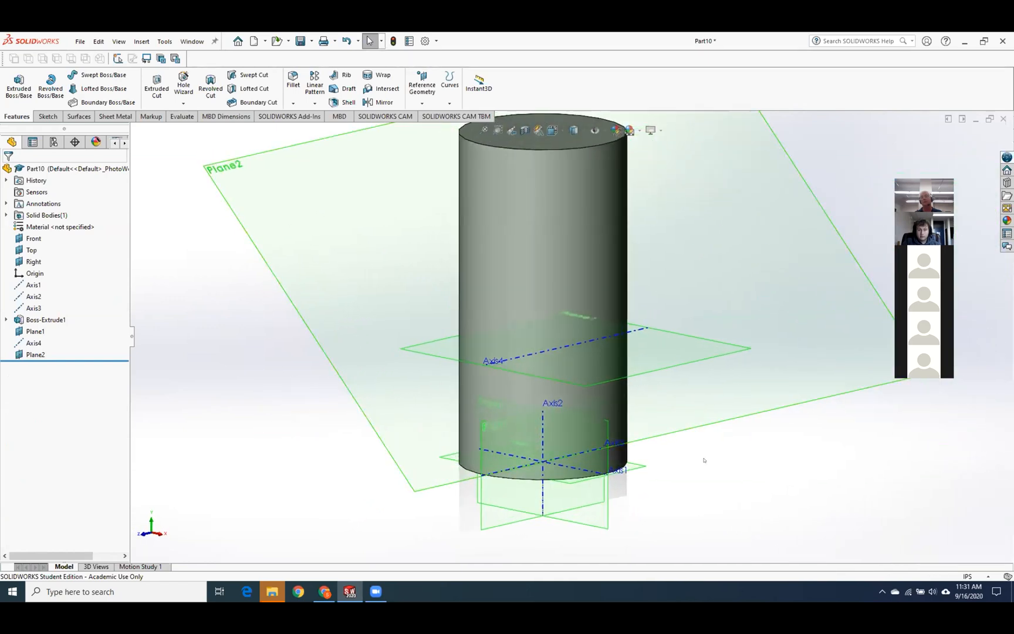
{"action": "key", "text": "f"}
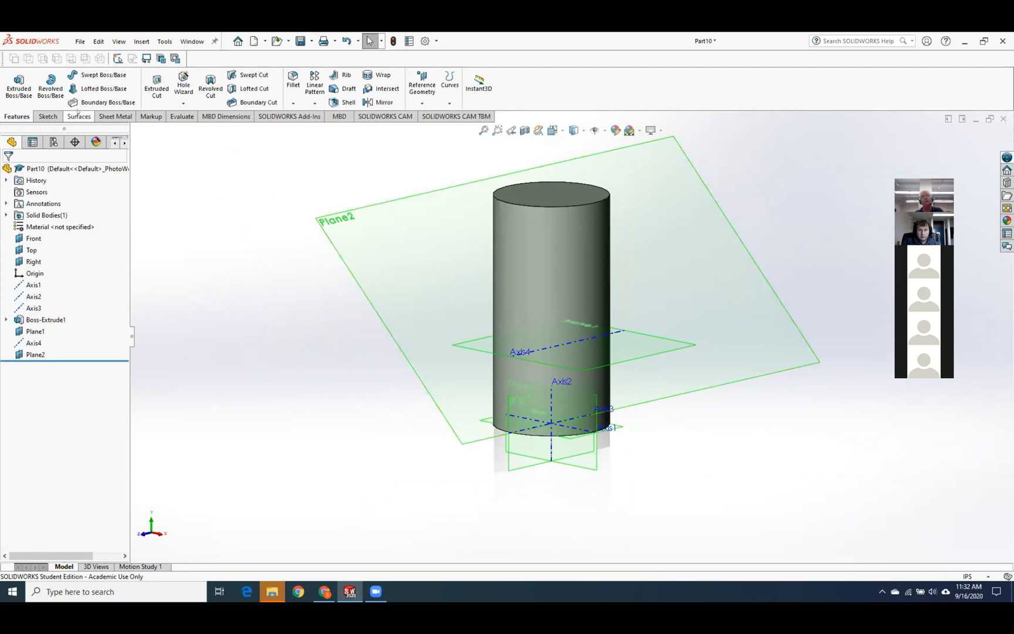
Start a sketch on the 45-degree plane and draw a circle about 2.67 in in radius beside the cylinder's upper end.
{"action": "left_click", "coordinate": [406, 274]}
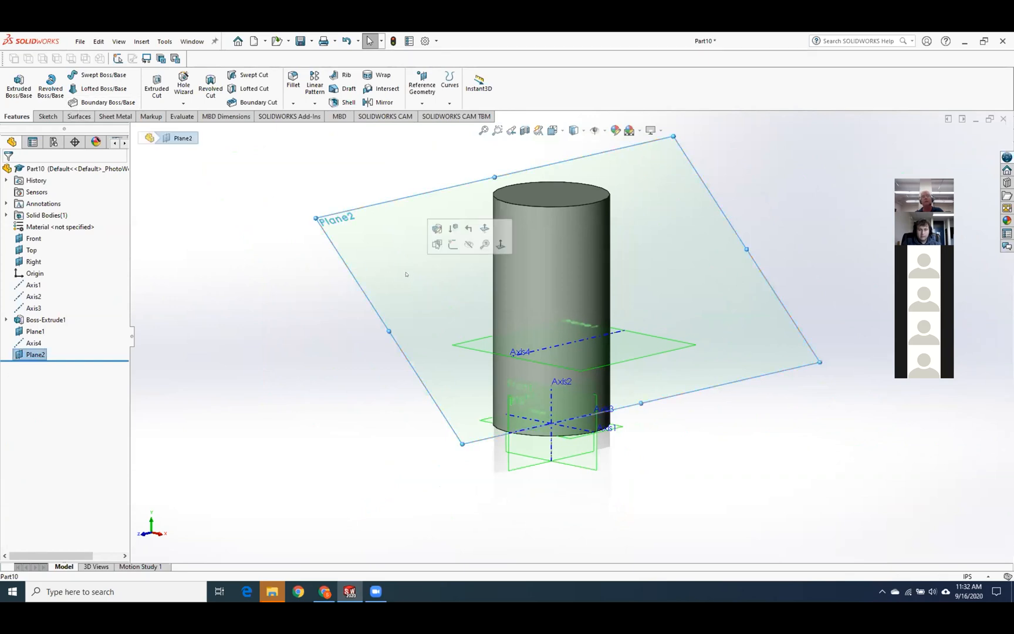
{"action": "left_click", "coordinate": [437, 229]}
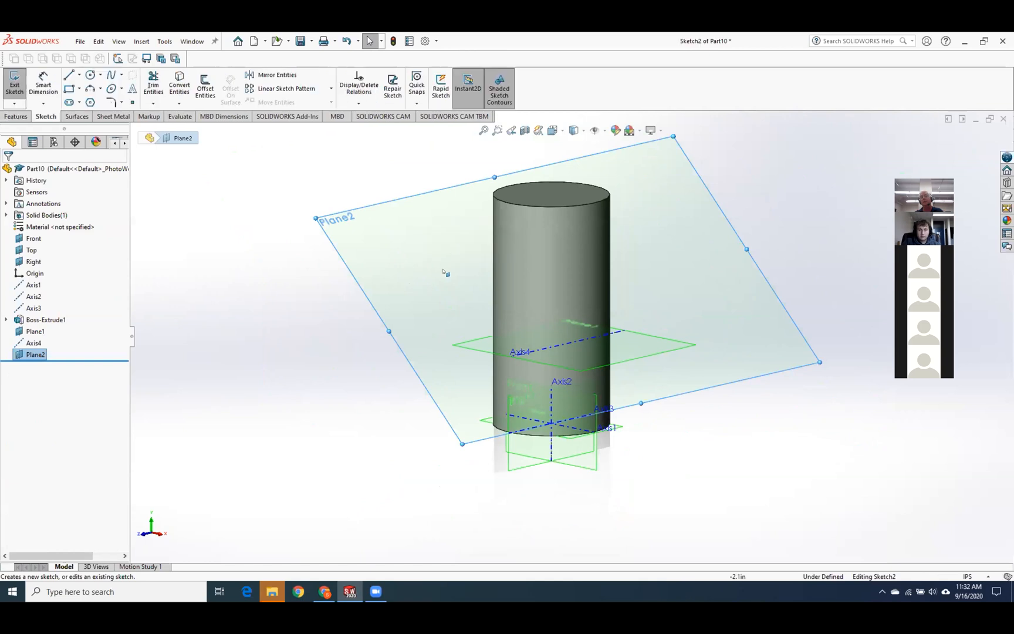
{"action": "left_click", "coordinate": [89, 74]}
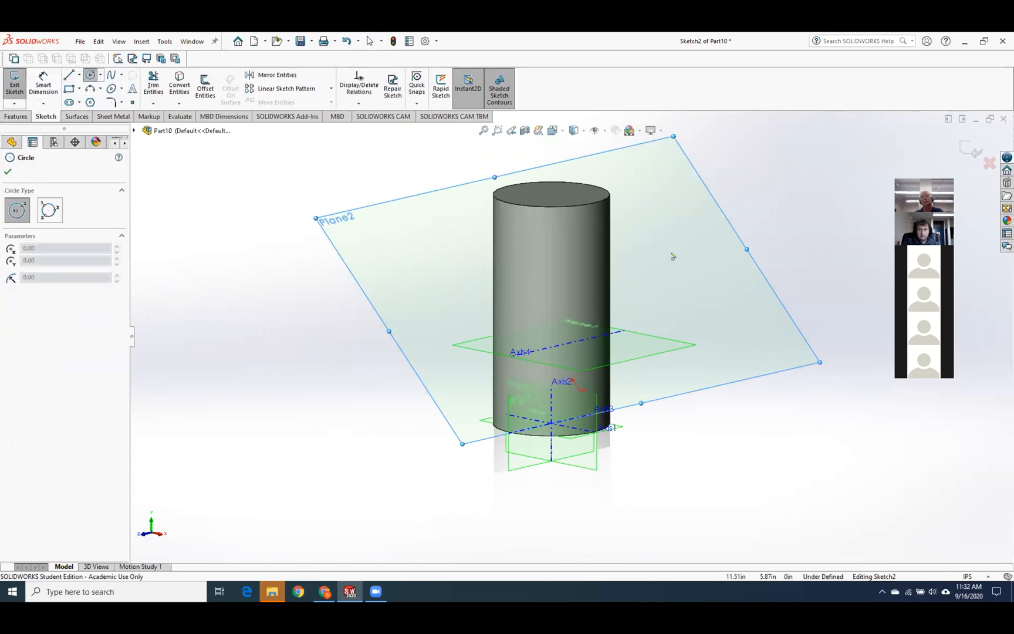
{"action": "left_click", "coordinate": [661, 210]}
{"action": "left_click", "coordinate": [694, 248]}
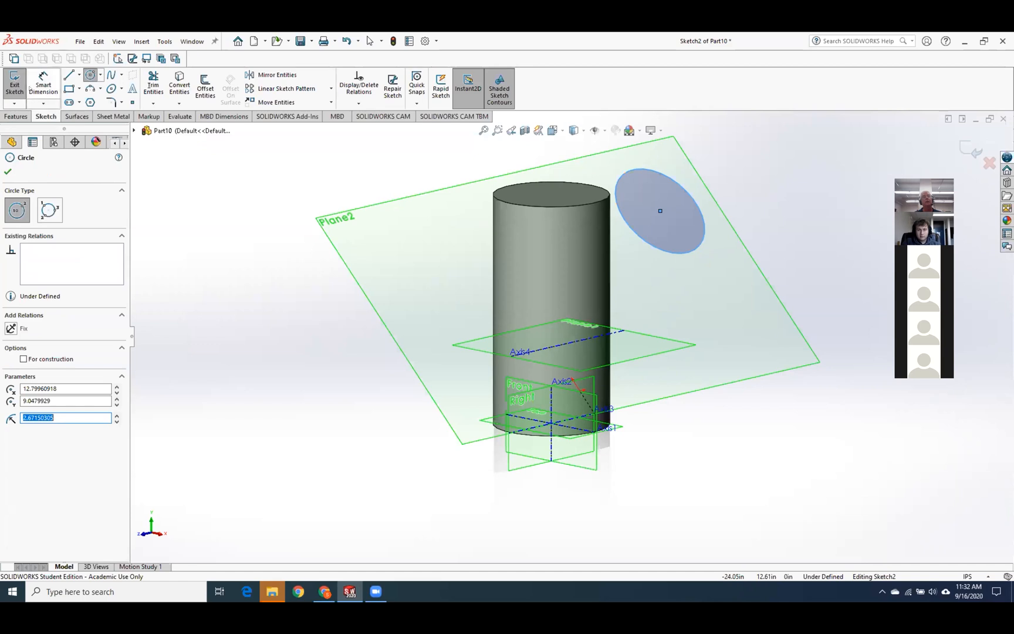
Finish the Circle command and dimension the circle's diameter to 5.99 in.
{"action": "left_click", "coordinate": [5, 171]}
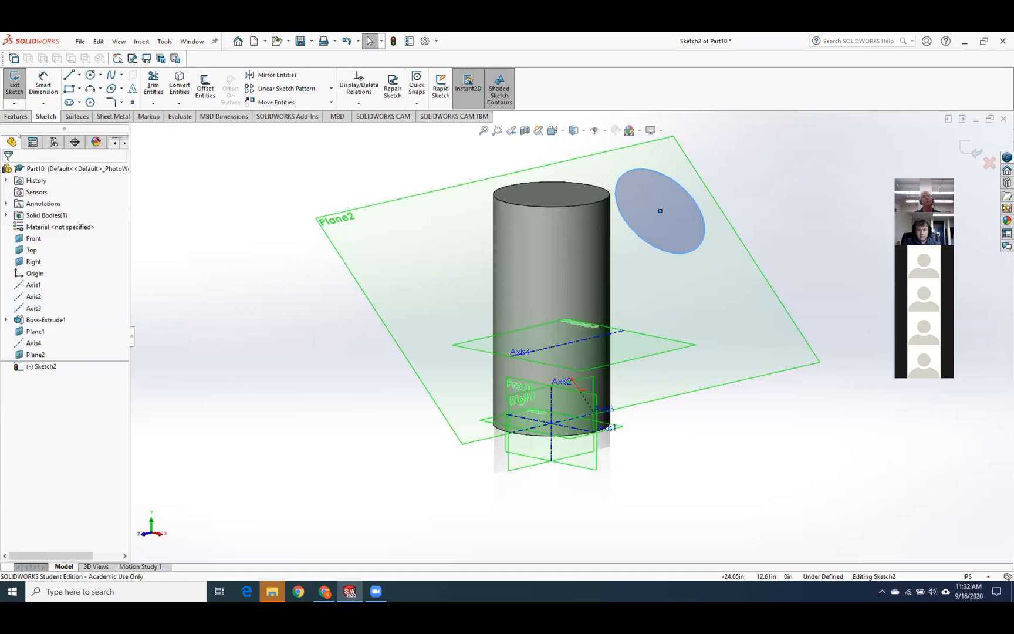
{"action": "left_click", "coordinate": [52, 76]}
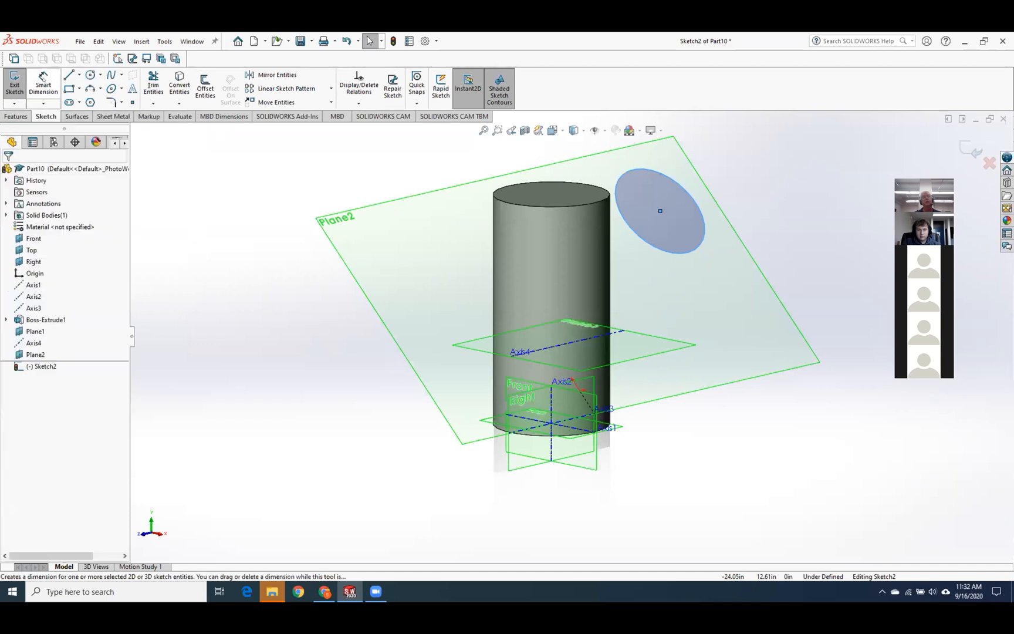
{"action": "left_click", "coordinate": [680, 187]}
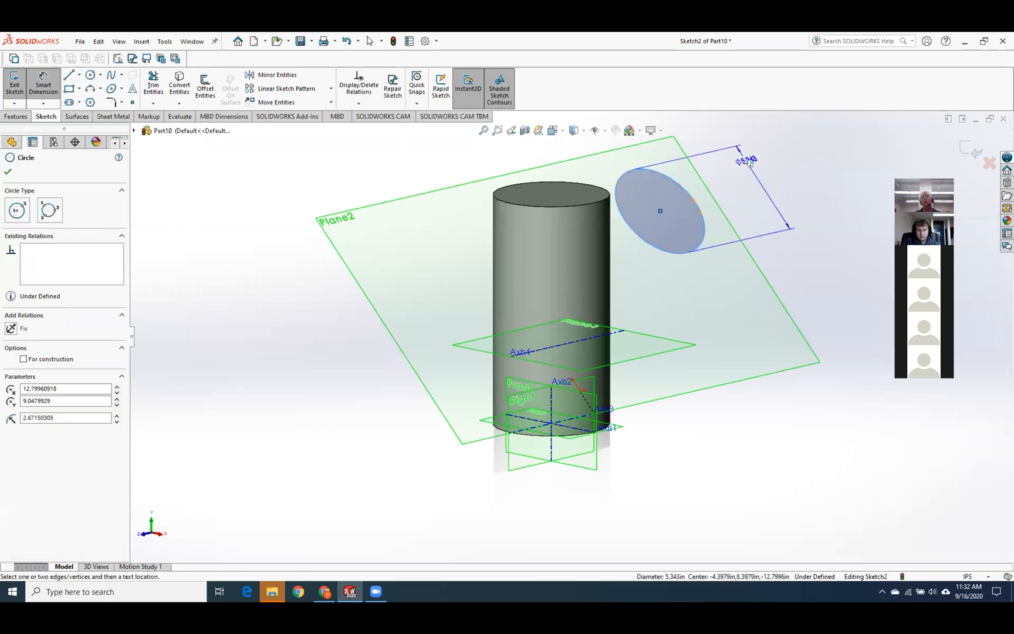
{"action": "left_click", "coordinate": [740, 159]}
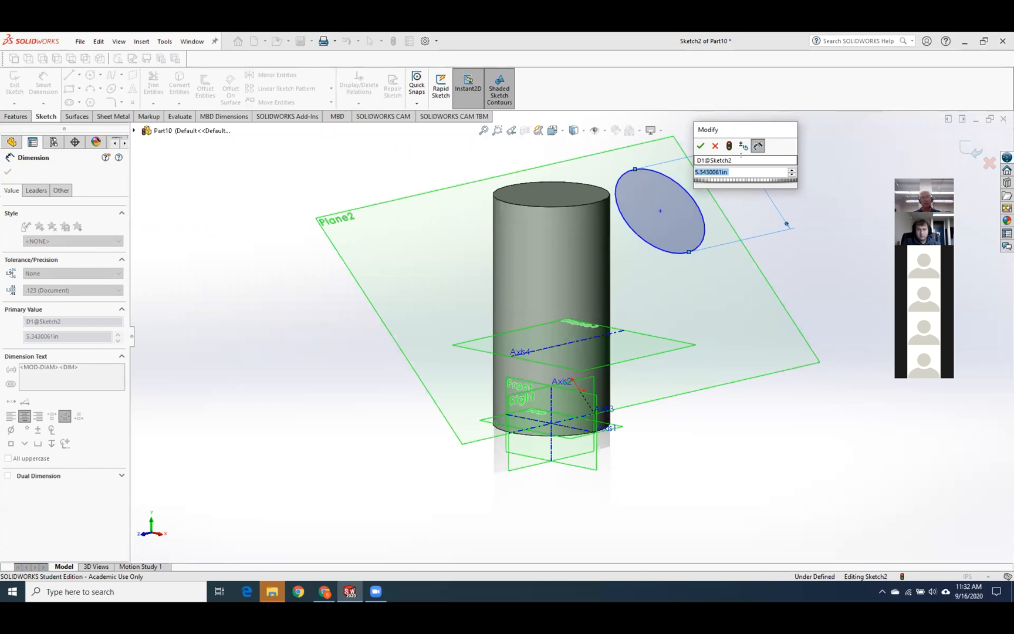
{"action": "type", "text": "5.99"}
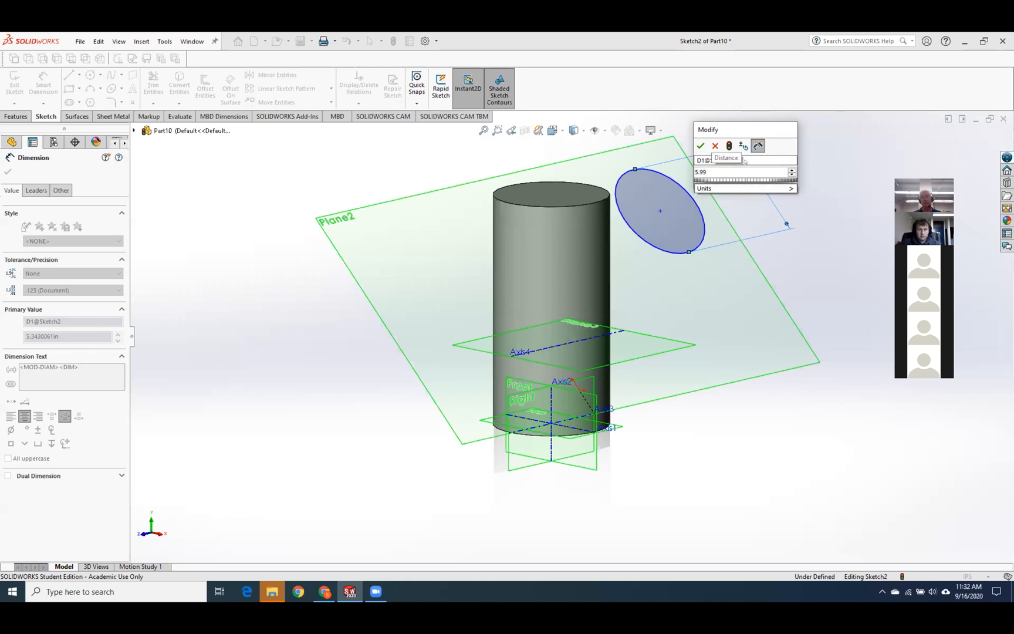
{"action": "type", "text": "in"}
{"action": "key", "text": "Return"}
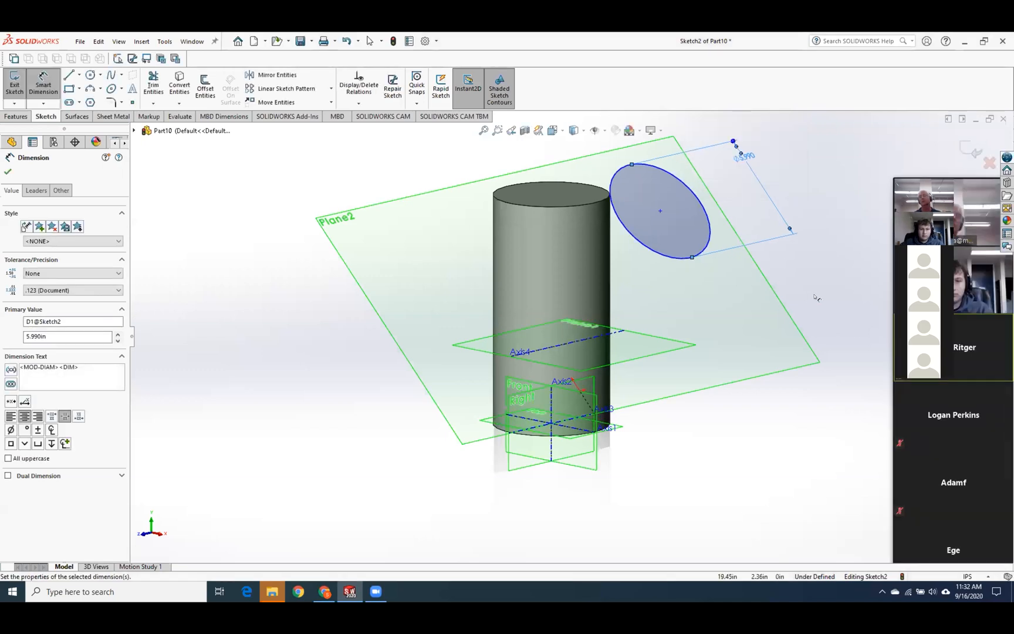
{"action": "left_click", "coordinate": [789, 291]}
Dimension the distance between the Front plane and the circle's center as 0 in.
{"action": "middle_click_drag", "start_coordinate": [807, 300], "coordinate": [782, 322]}
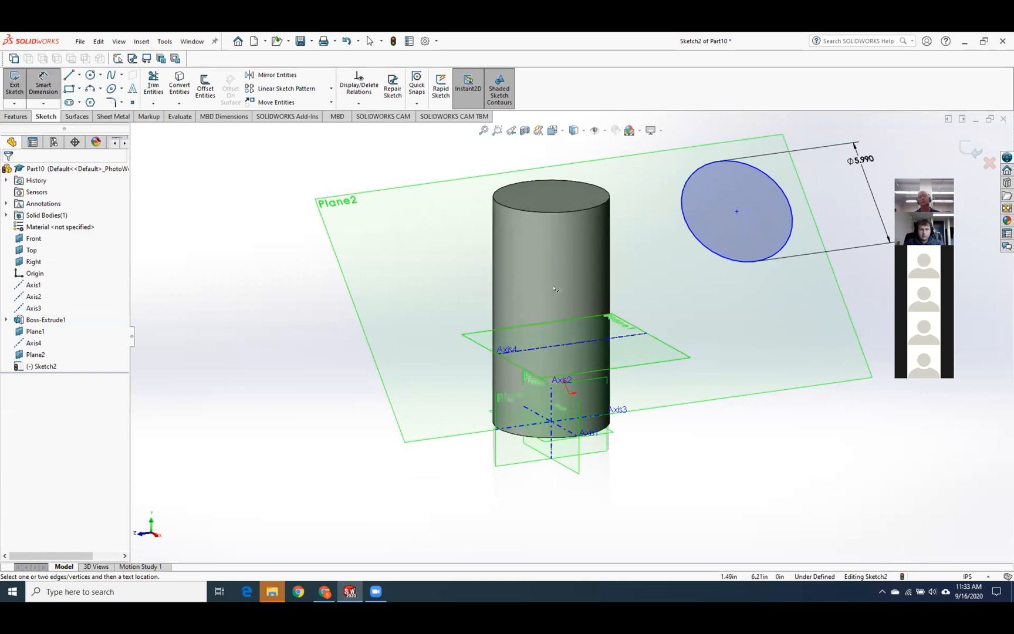
{"action": "left_click", "coordinate": [580, 474]}
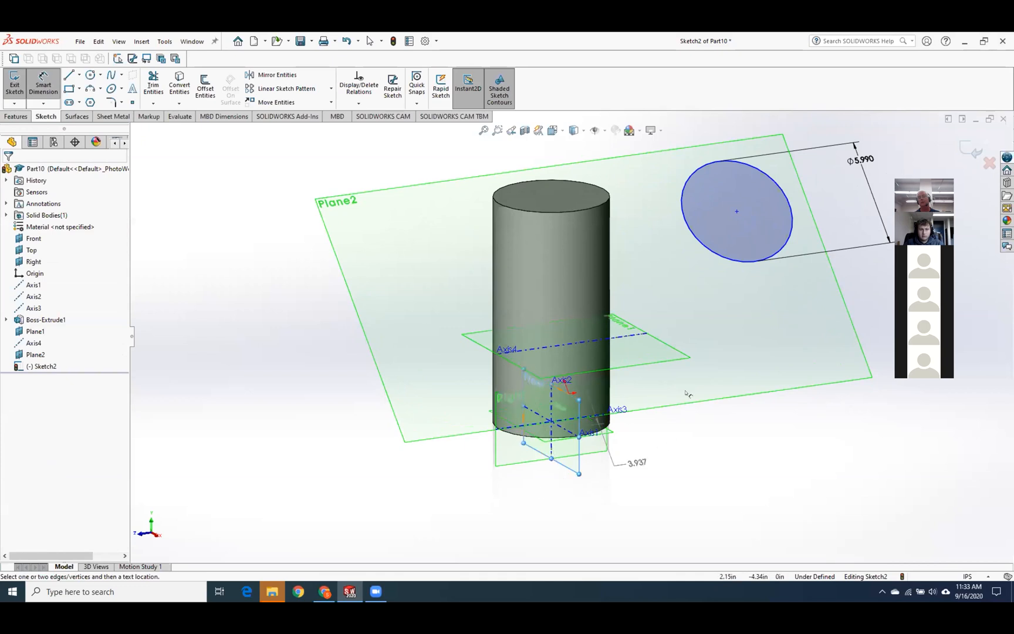
{"action": "left_click", "coordinate": [737, 212]}
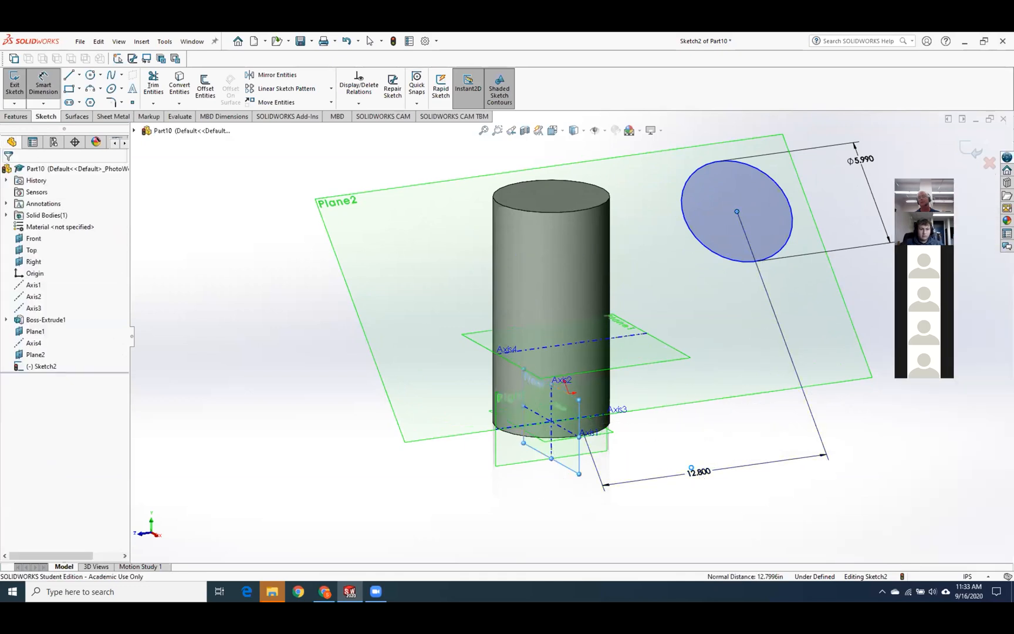
{"action": "left_click", "coordinate": [691, 468]}
{"action": "type", "text": "0"}
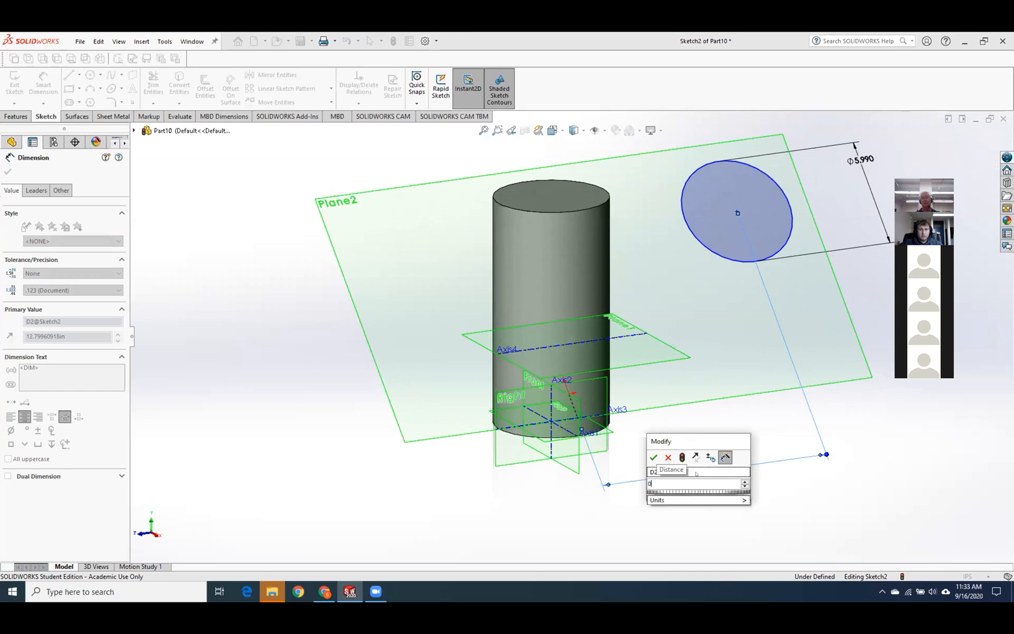
{"action": "key", "text": "Return"}
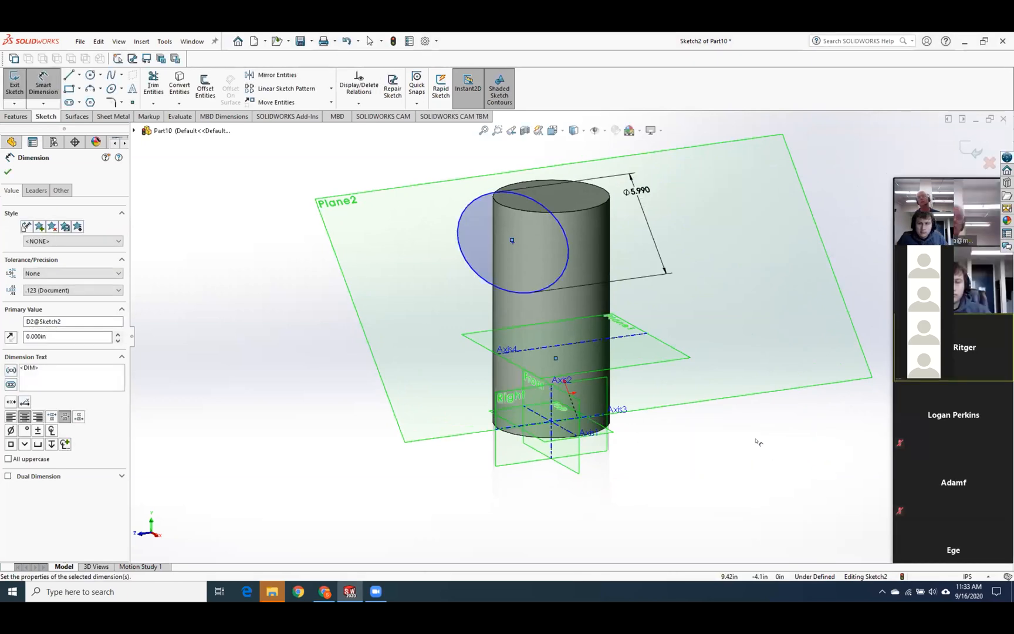
Dimension the circle's center 4 in from the horizontal axis at the cylinder's base, measured along the angled plane.
{"action": "key", "text": "ctrl+8"}
{"action": "middle_click_drag", "start_coordinate": [723, 433], "coordinate": [794, 452]}
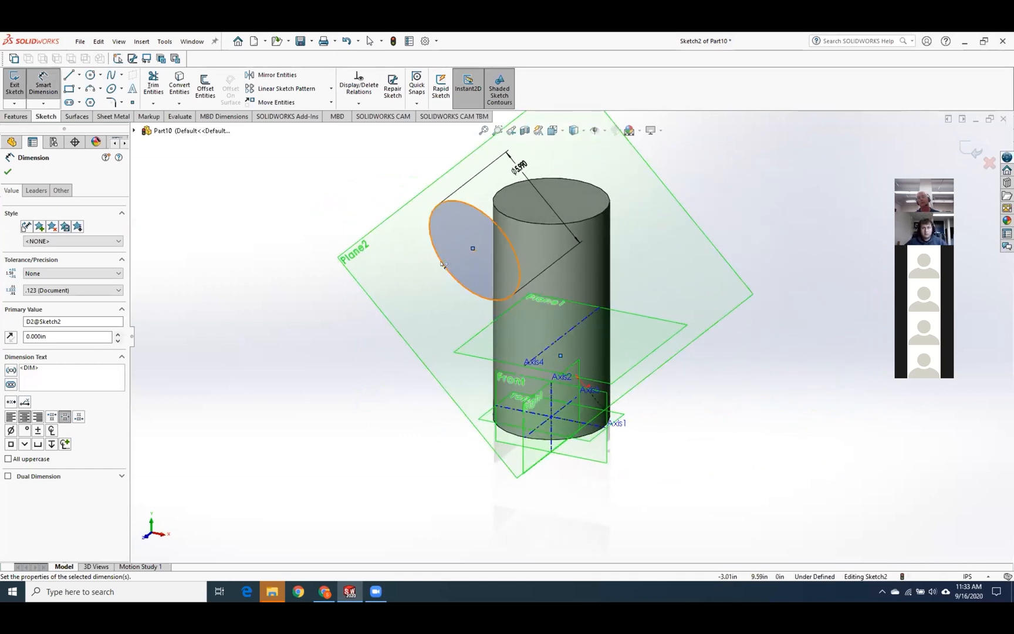
{"action": "left_click", "coordinate": [474, 249]}
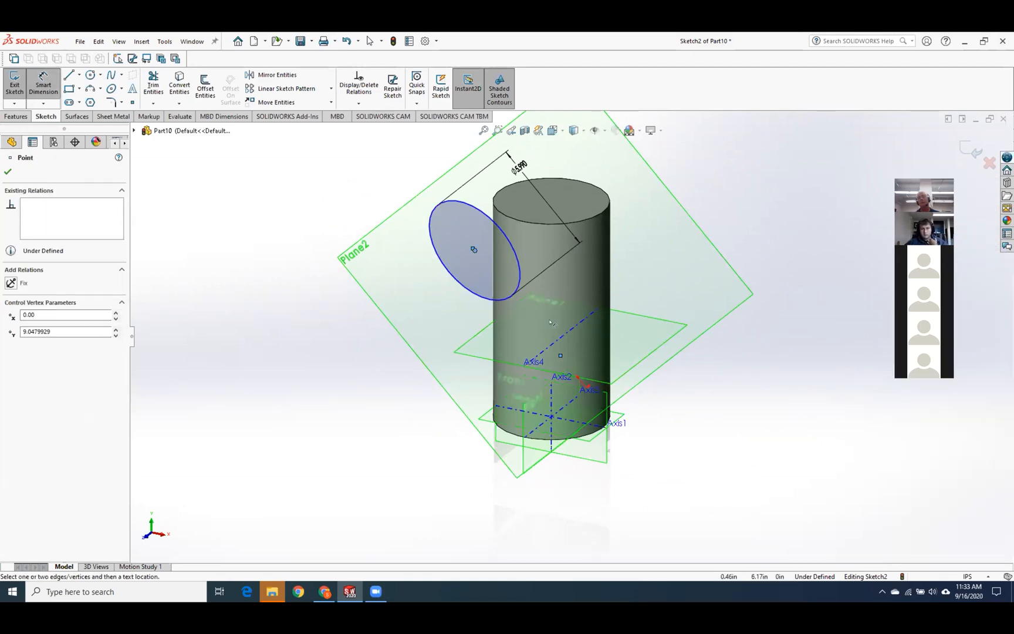
{"action": "middle_click_drag", "start_coordinate": [723, 469], "coordinate": [698, 451]}
{"action": "left_click", "coordinate": [512, 435]}
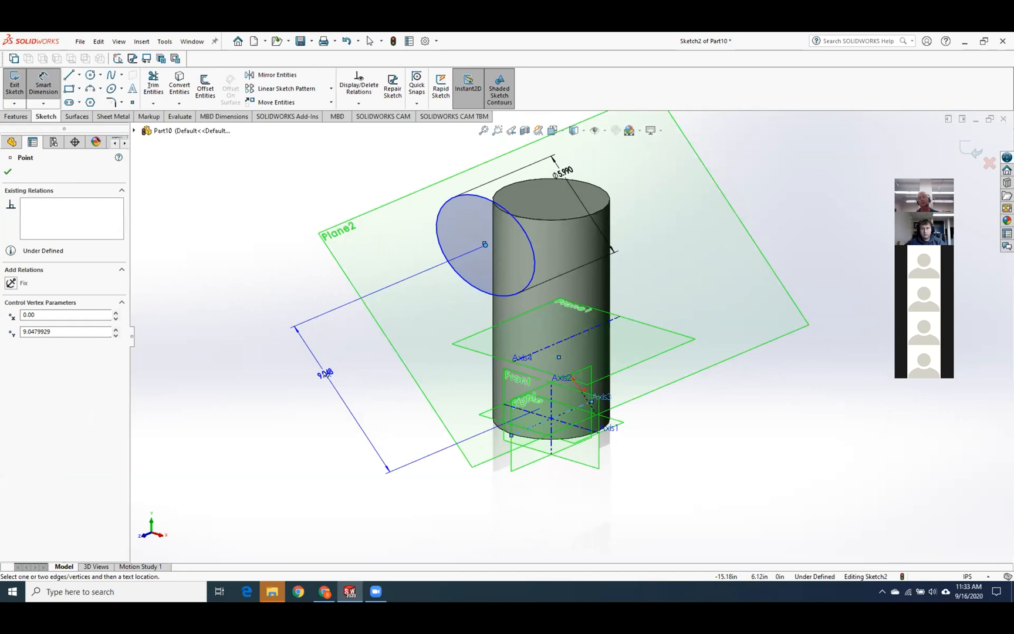
{"action": "left_click", "coordinate": [325, 371]}
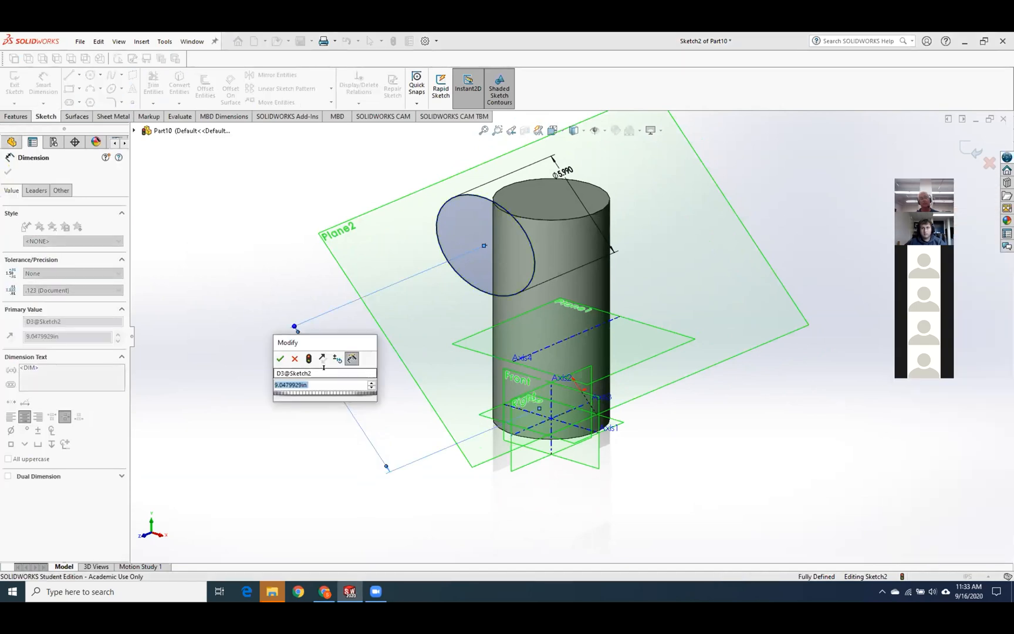
{"action": "type", "text": "8"}
{"action": "key", "text": "Return"}
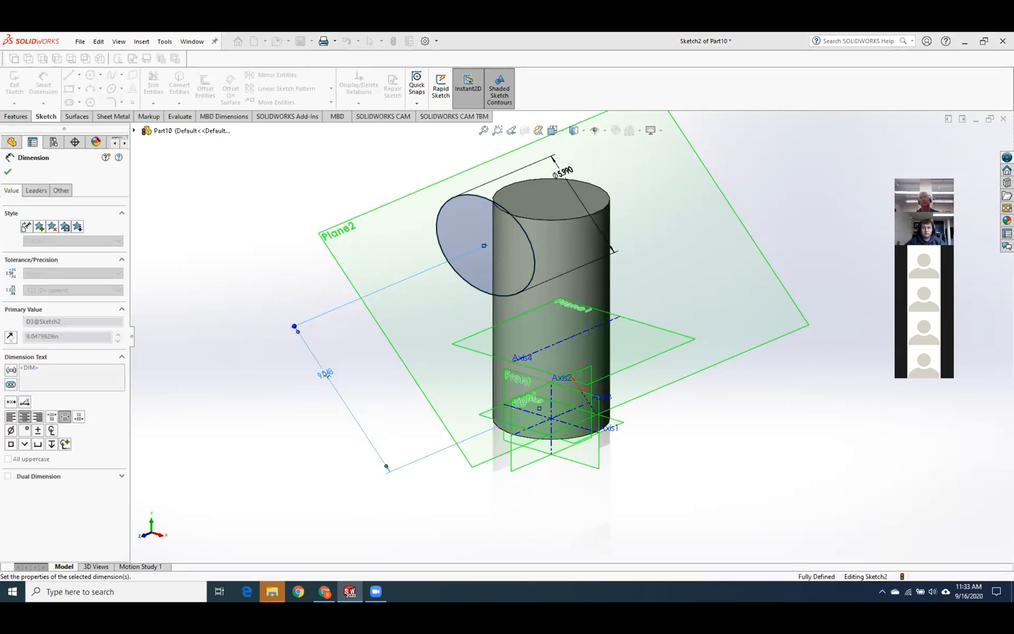
{"action": "mouse_move", "coordinate": [639, 410]}
{"action": "middle_mouse_down"}
{"action": "mouse_move", "coordinate": [587, 381]}
{"action": "mouse_move", "coordinate": [675, 293]}
{"action": "mouse_move", "coordinate": [765, 129]}
{"action": "mouse_move", "coordinate": [537, 407]}
{"action": "mouse_move", "coordinate": [595, 444]}
{"action": "mouse_move", "coordinate": [582, 427]}
{"action": "mouse_move", "coordinate": [874, 240]}
{"action": "middle_mouse_up"}
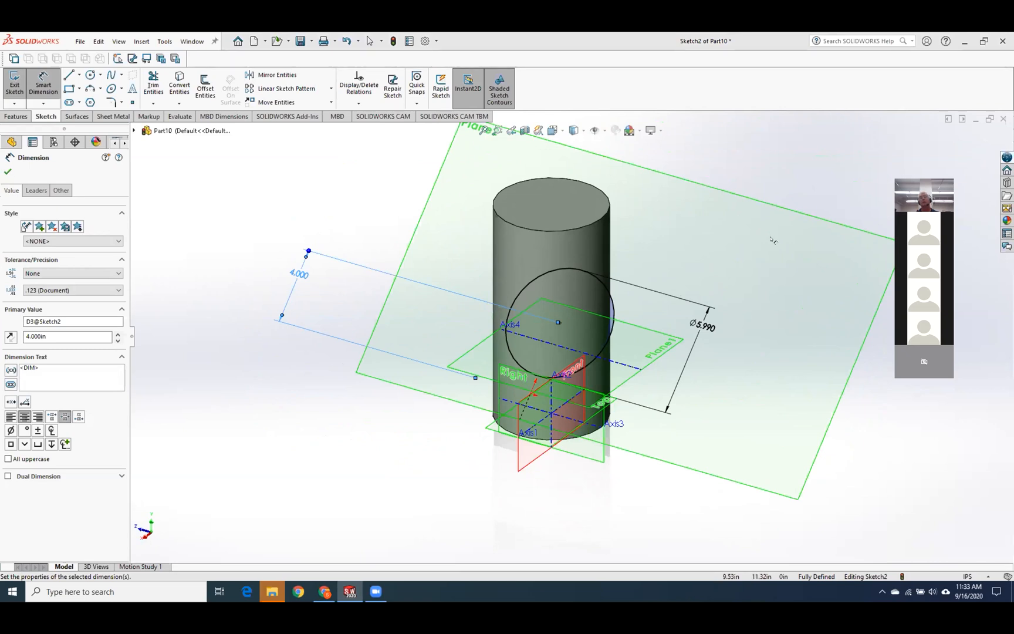
{"action": "left_click", "coordinate": [640, 502]}
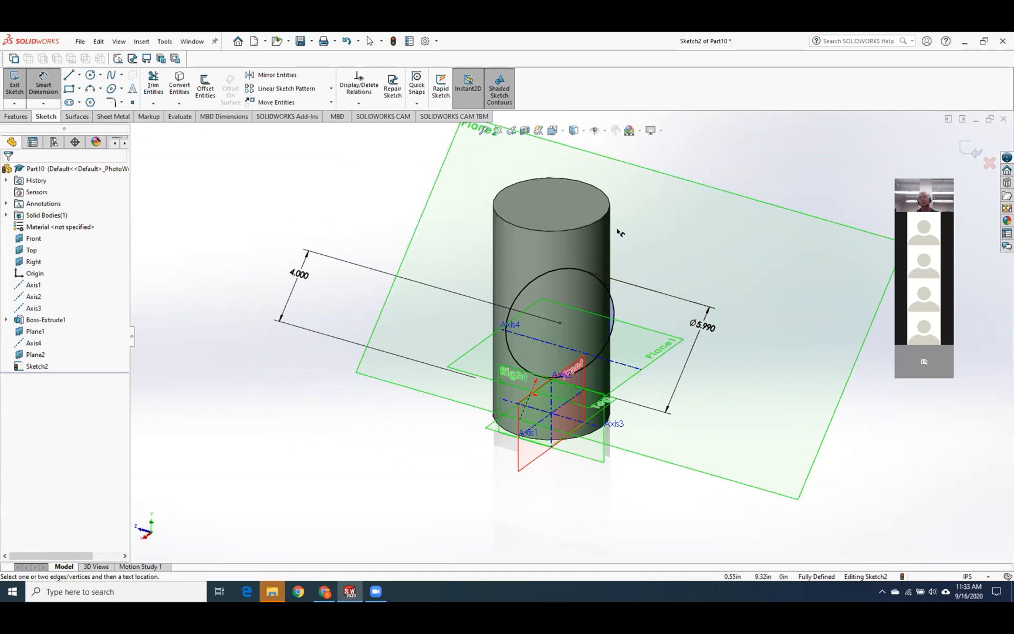
Exit the circle sketch on the 45-degree plane and delete it from the part.
{"action": "middle_click_drag", "start_coordinate": [566, 476], "coordinate": [595, 460]}
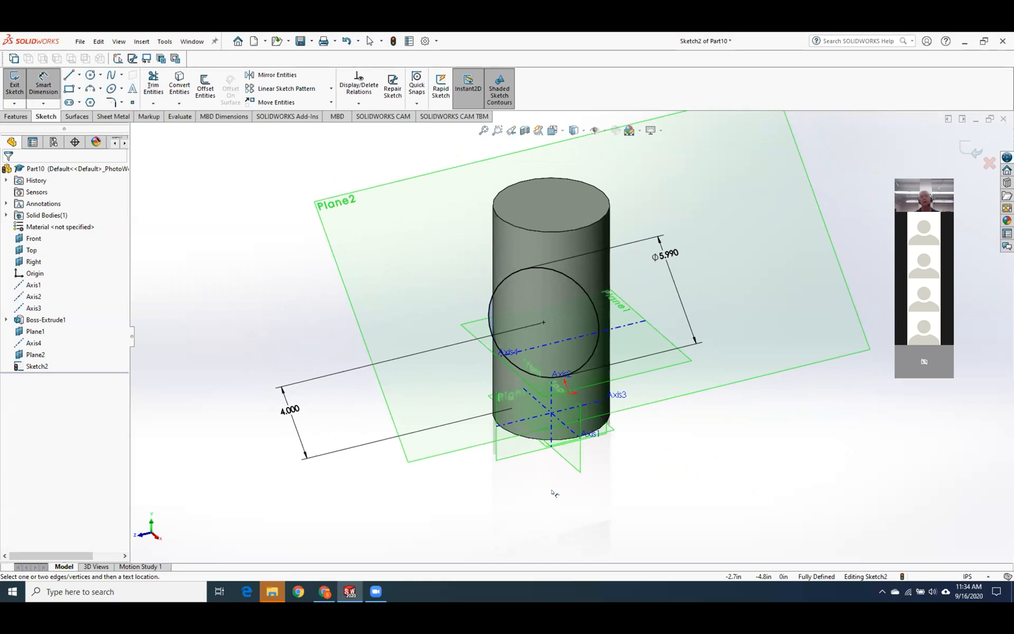
{"action": "middle_click_drag", "start_coordinate": [482, 491], "coordinate": [526, 491]}
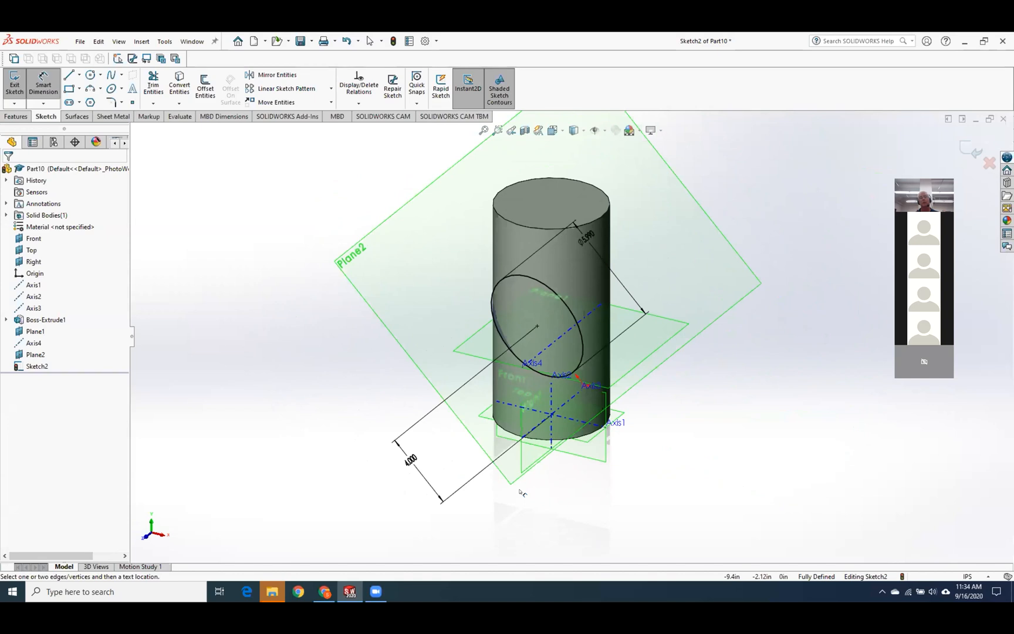
{"action": "left_click", "coordinate": [15, 84]}
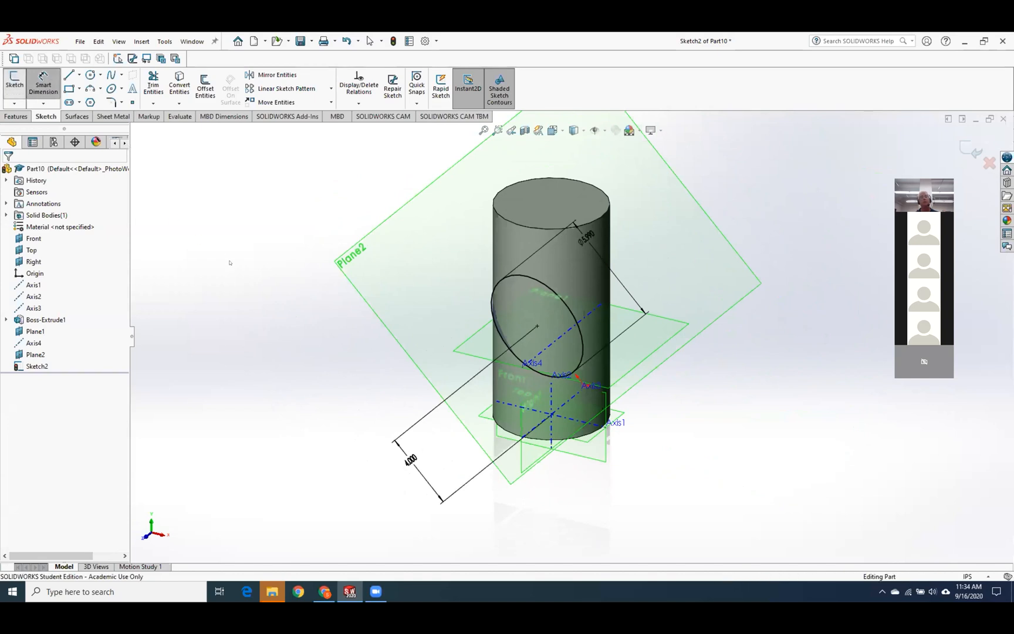
{"action": "right_click", "coordinate": [41, 366]}
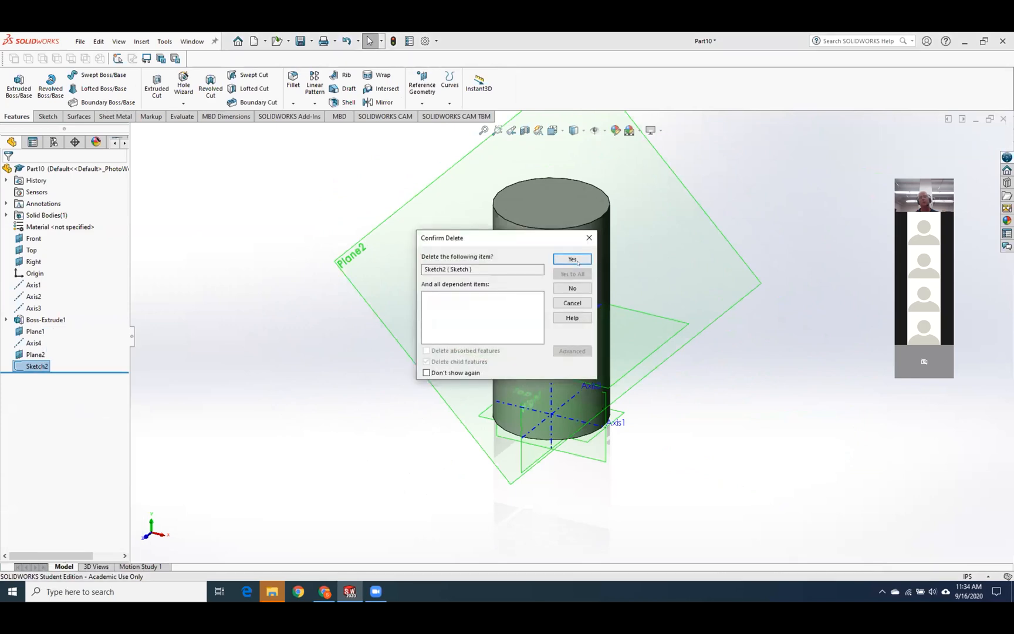
{"action": "key", "text": "Return"}
Delete the 45-degree plane from the part.
{"action": "right_click", "coordinate": [36, 356]}
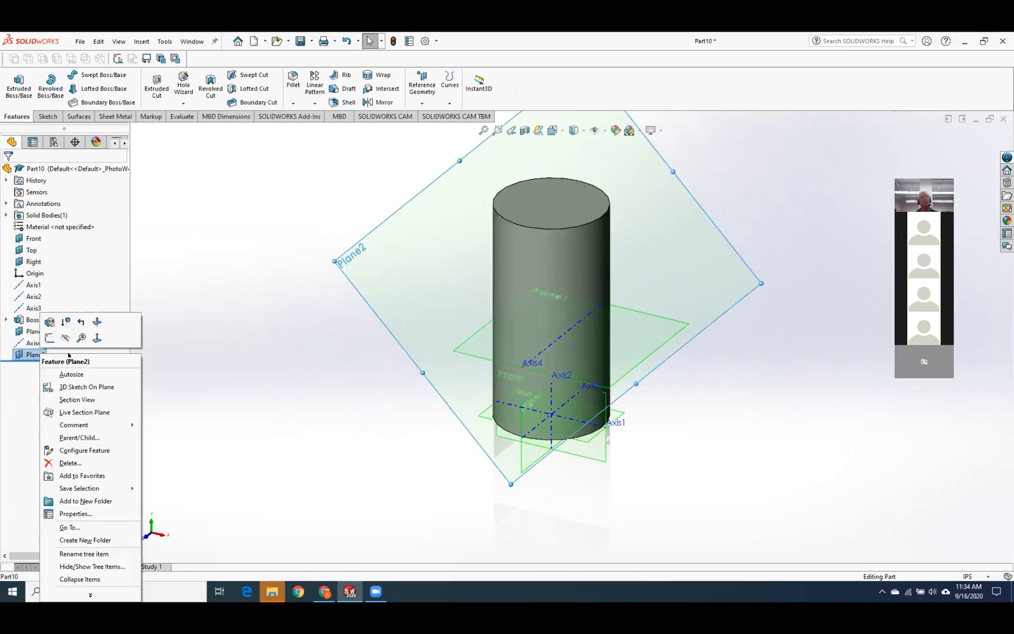
{"action": "key", "text": "Escape"}
{"action": "key", "text": "Delete"}
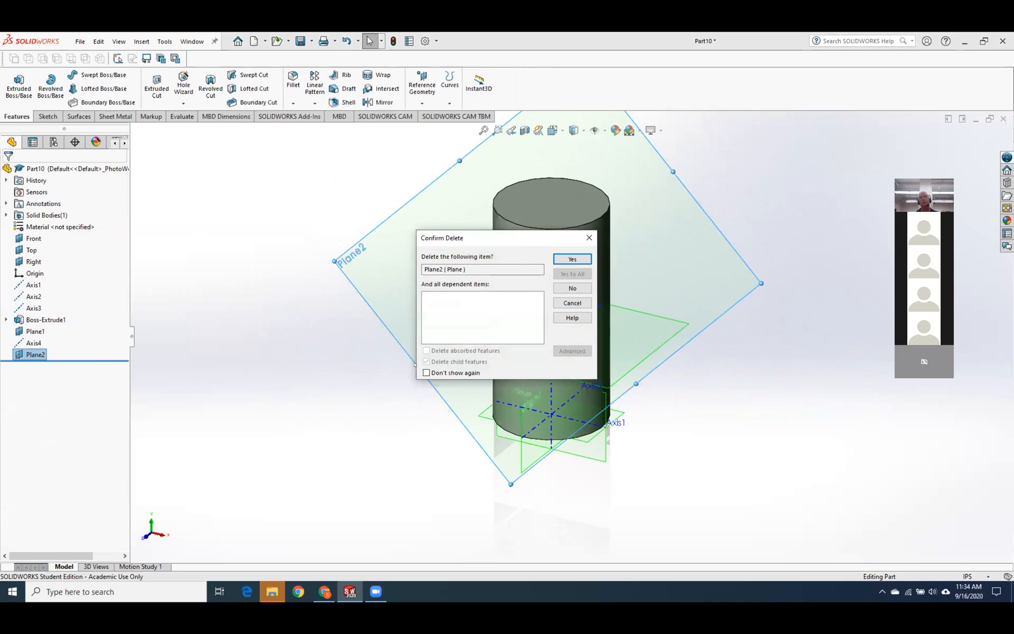
{"action": "left_click", "coordinate": [572, 259]}
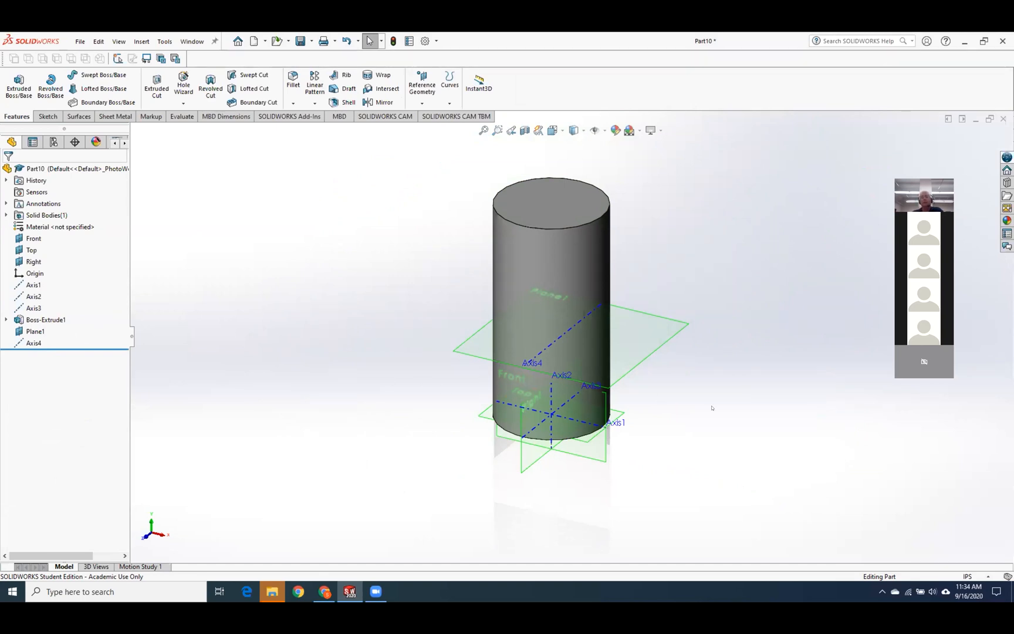
{"action": "mouse_move", "coordinate": [723, 409]}
{"action": "middle_mouse_down"}
{"action": "mouse_move", "coordinate": [718, 380]}
{"action": "mouse_move", "coordinate": [709, 410]}
{"action": "middle_mouse_up"}
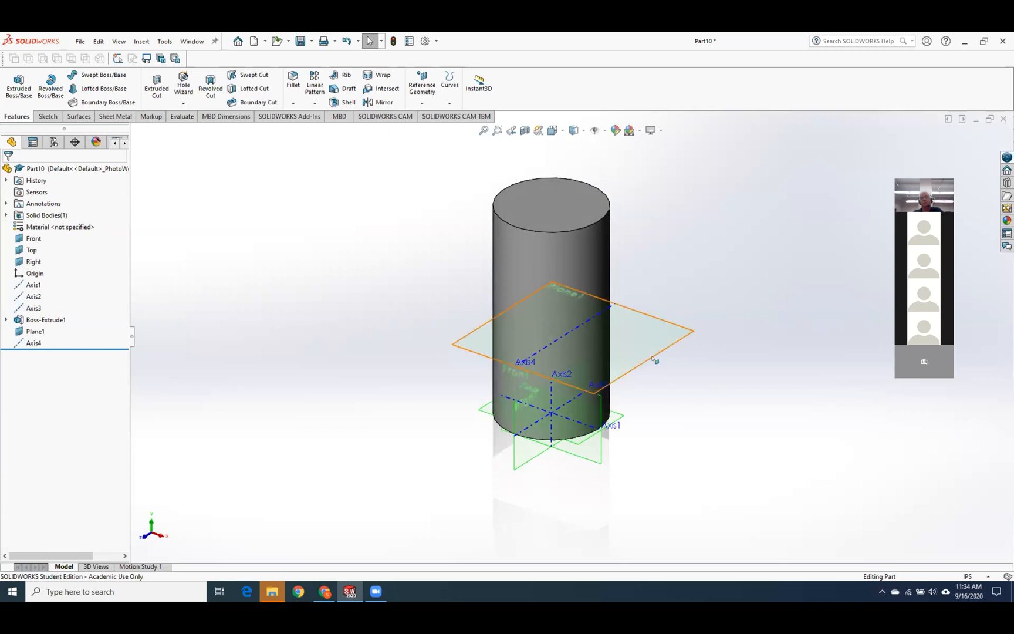
{"action": "scroll", "coordinate": [687, 277], "scroll_direction": "down", "scroll_amount": 3}
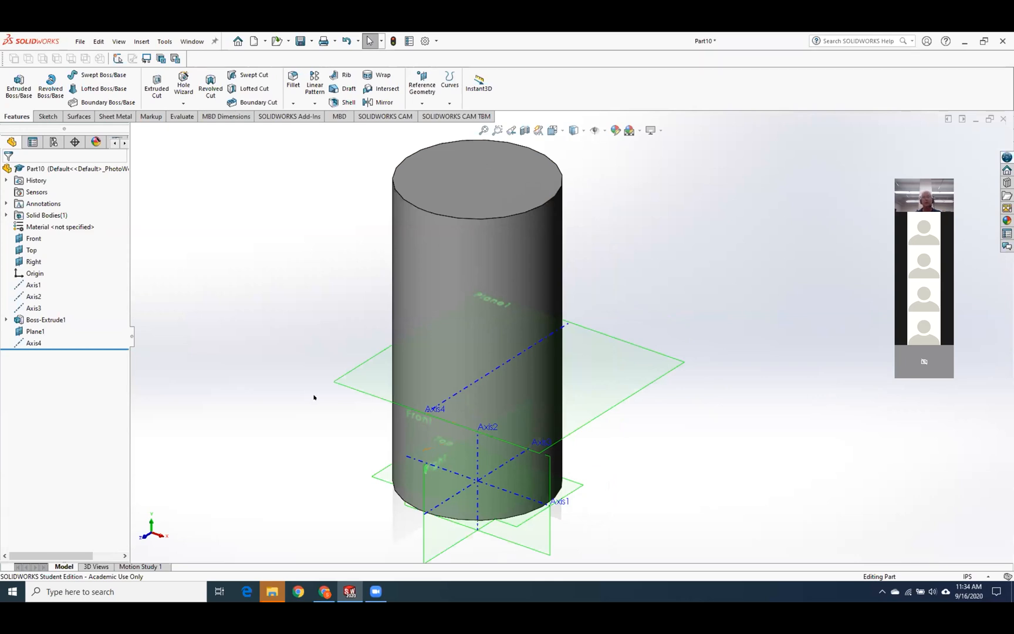
{"action": "left_click", "coordinate": [422, 103]}
{"action": "left_click", "coordinate": [429, 115]}
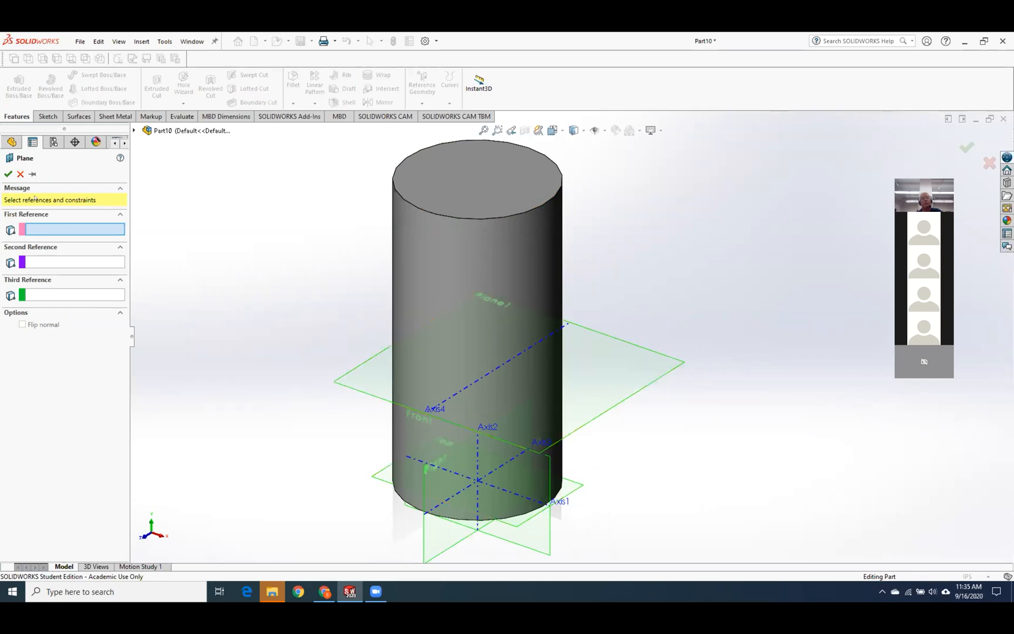
{"action": "left_click", "coordinate": [20, 175]}
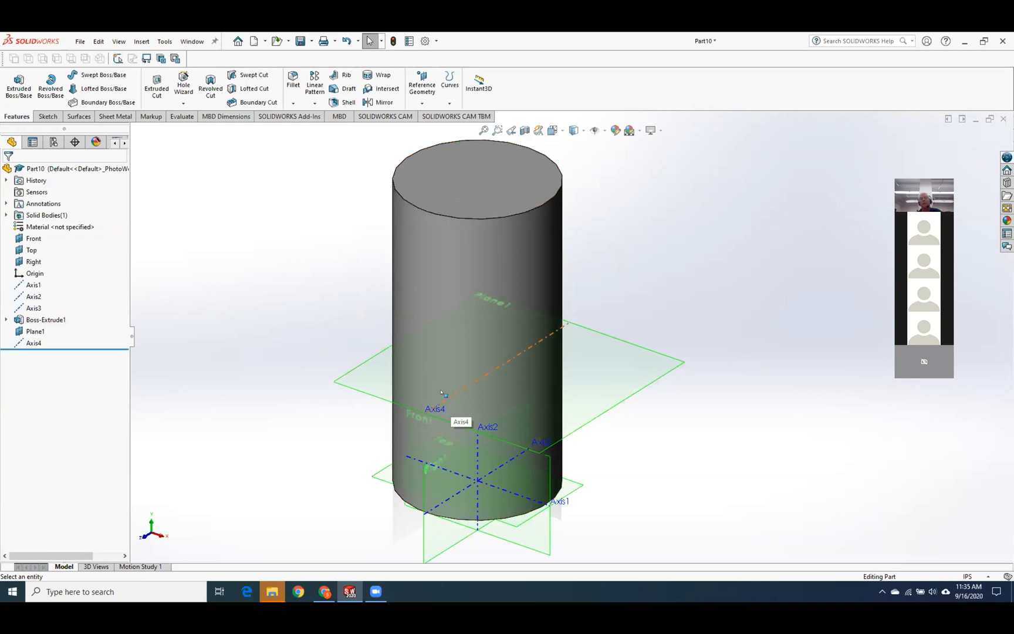
{"action": "left_click", "coordinate": [422, 88]}
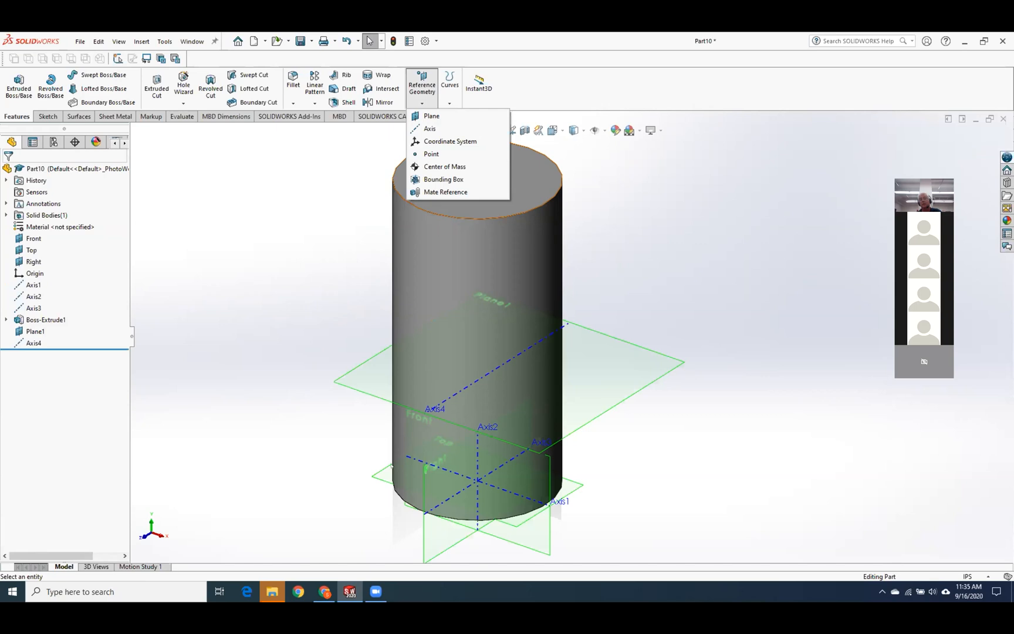
{"action": "left_click", "coordinate": [266, 422]}
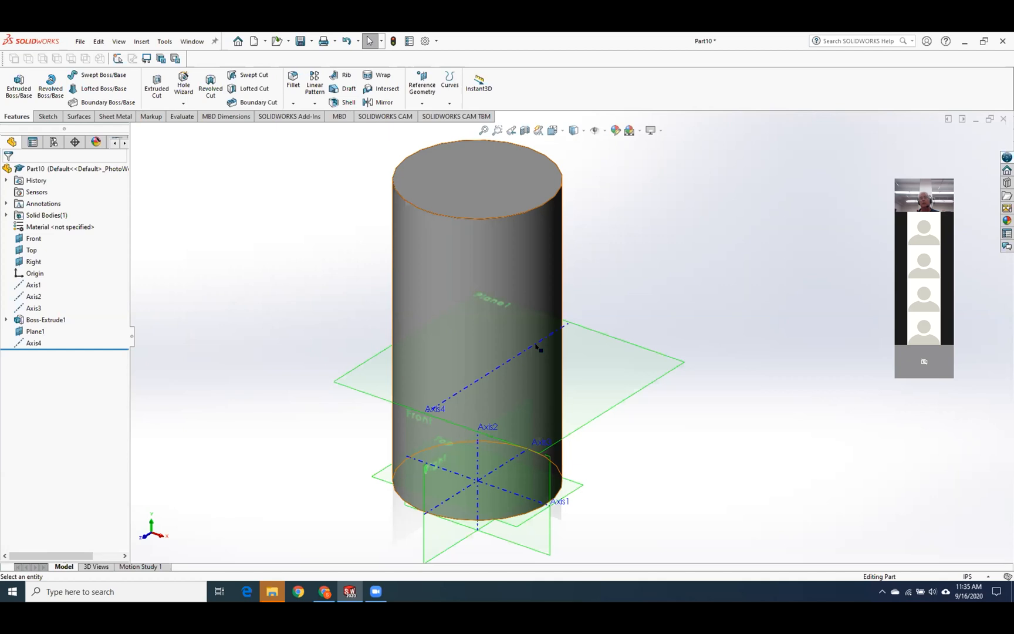
Delete the offset plane together with its dependent axis, and undo the deletion.
{"action": "left_click", "coordinate": [357, 380]}
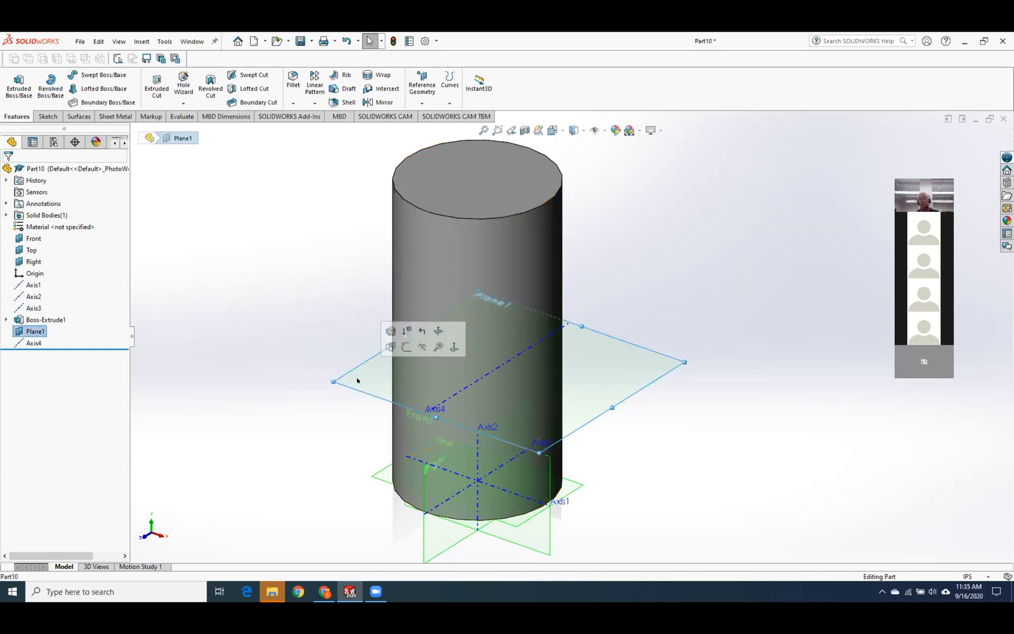
{"action": "key", "text": "Delete"}
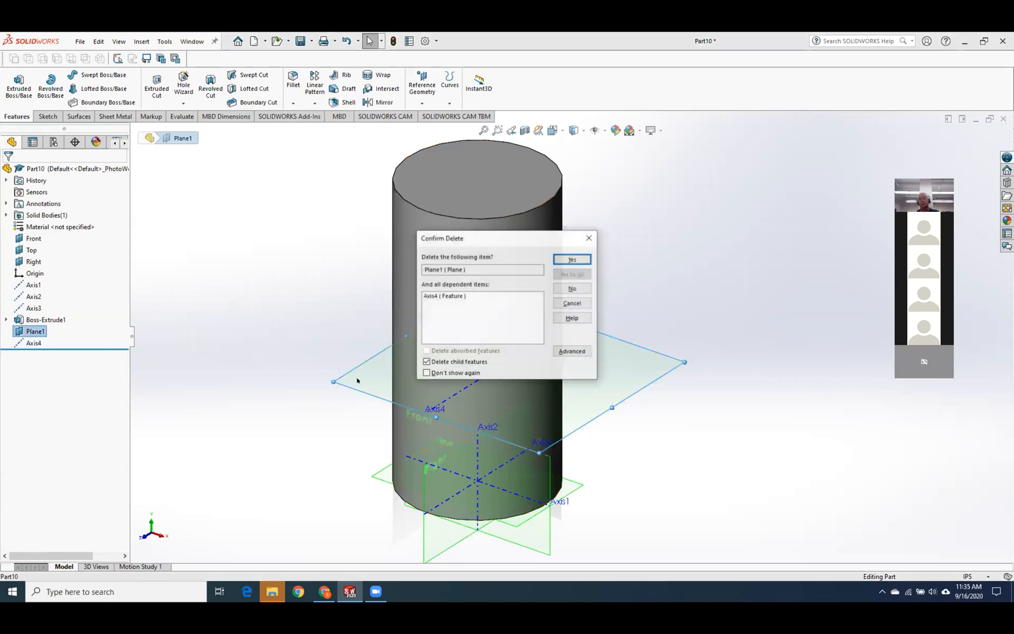
{"action": "left_click", "coordinate": [572, 260]}
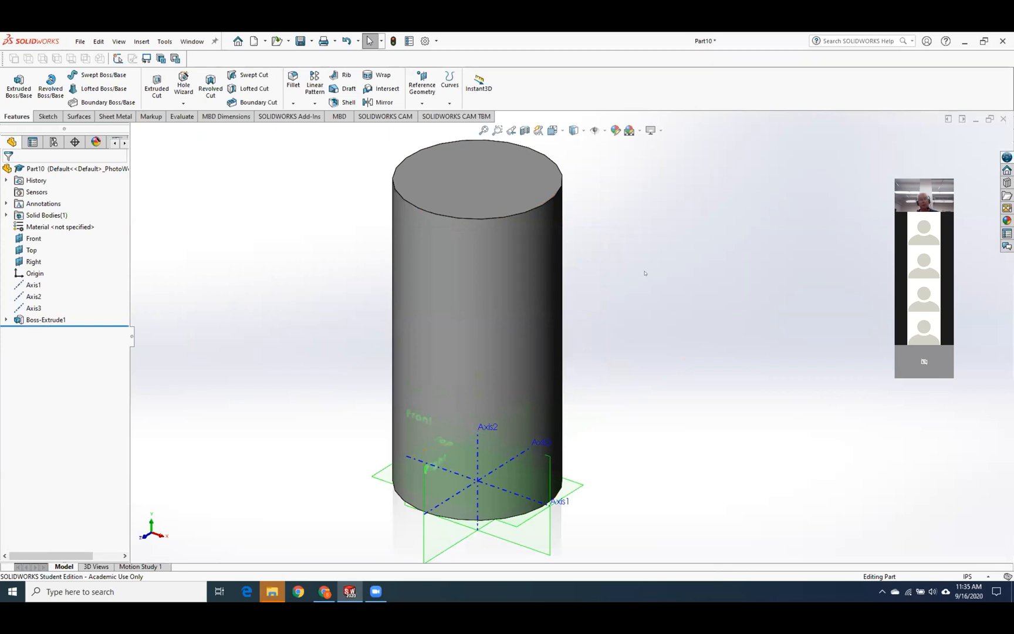
{"action": "key", "text": "ctrl+z"}
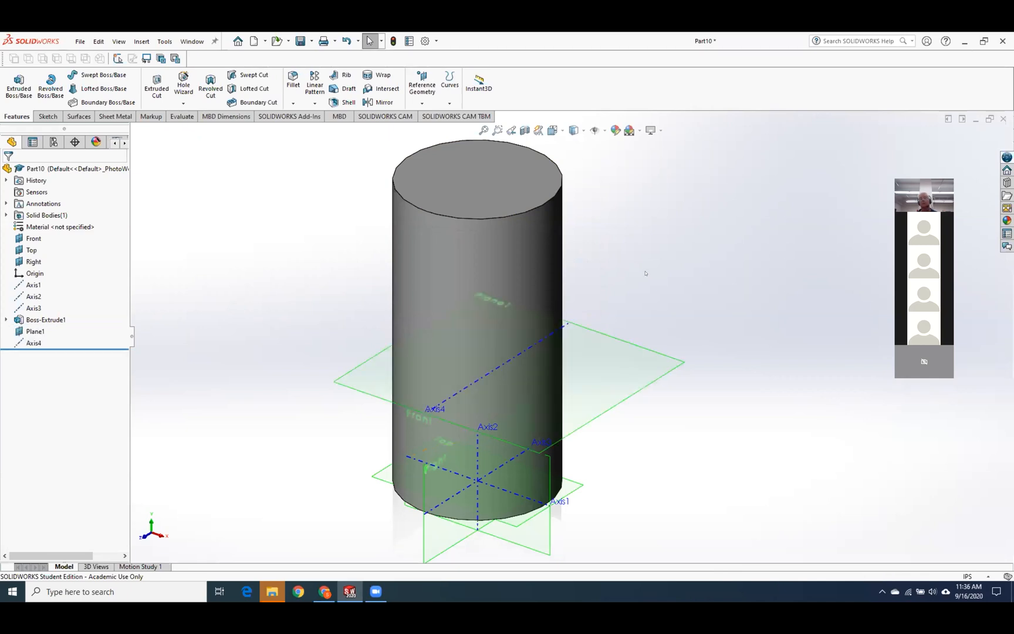
Start creating a new reference plane for the cylinder.
{"action": "mouse_move", "coordinate": [655, 257]}
{"action": "middle_mouse_down"}
{"action": "mouse_move", "coordinate": [664, 223]}
{"action": "mouse_move", "coordinate": [656, 252]}
{"action": "middle_mouse_up"}
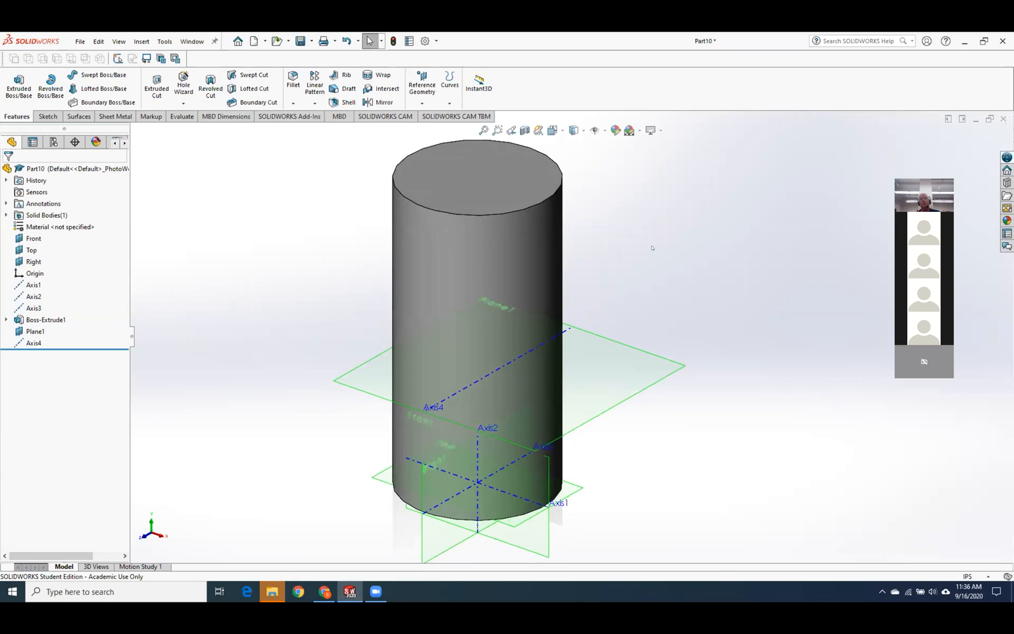
{"action": "left_click", "coordinate": [422, 85]}
{"action": "left_click", "coordinate": [433, 115]}
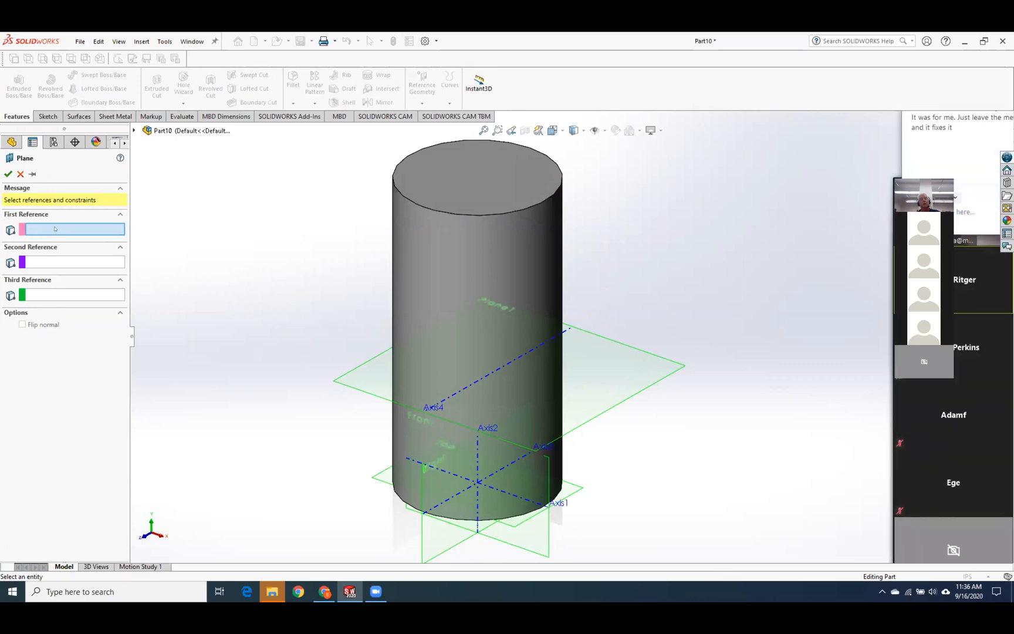
Create a reference plane through Axis4 at a 45° angle to Plane1.
{"action": "left_click", "coordinate": [336, 381]}
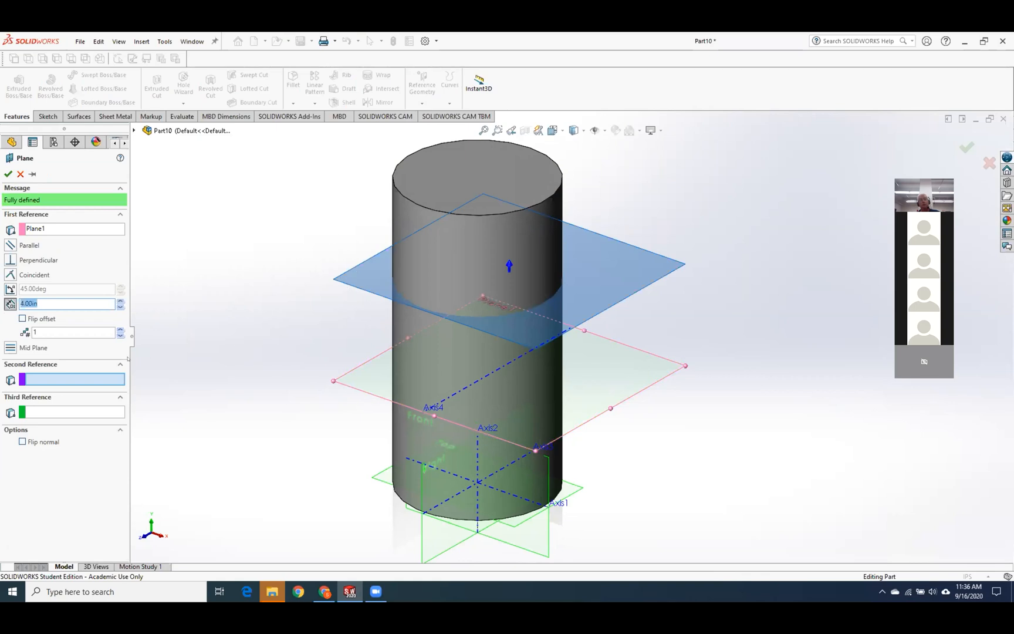
{"action": "left_click", "coordinate": [94, 379]}
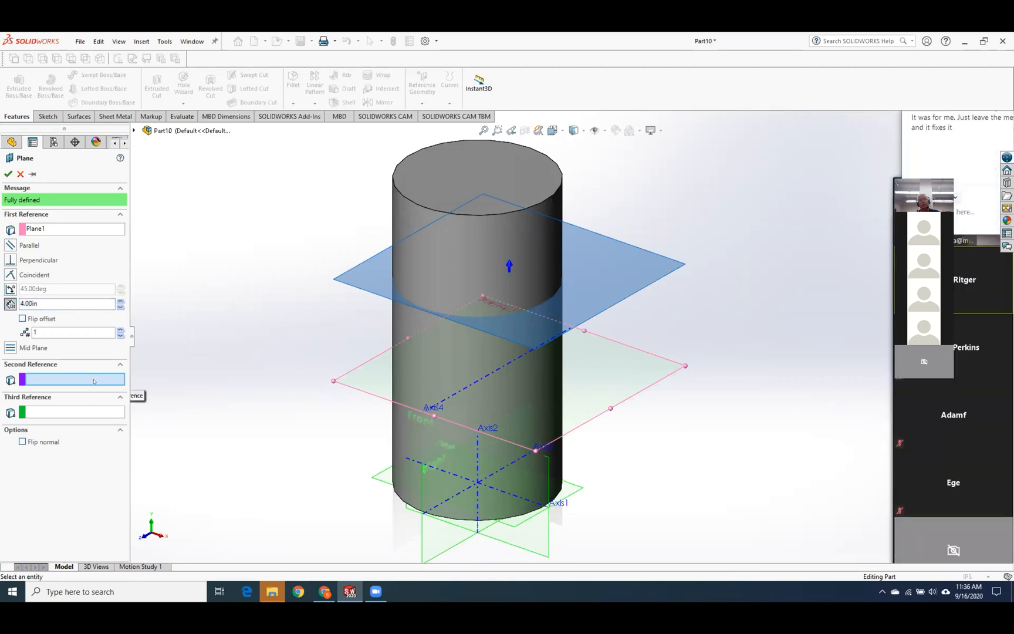
{"action": "left_click", "coordinate": [468, 385]}
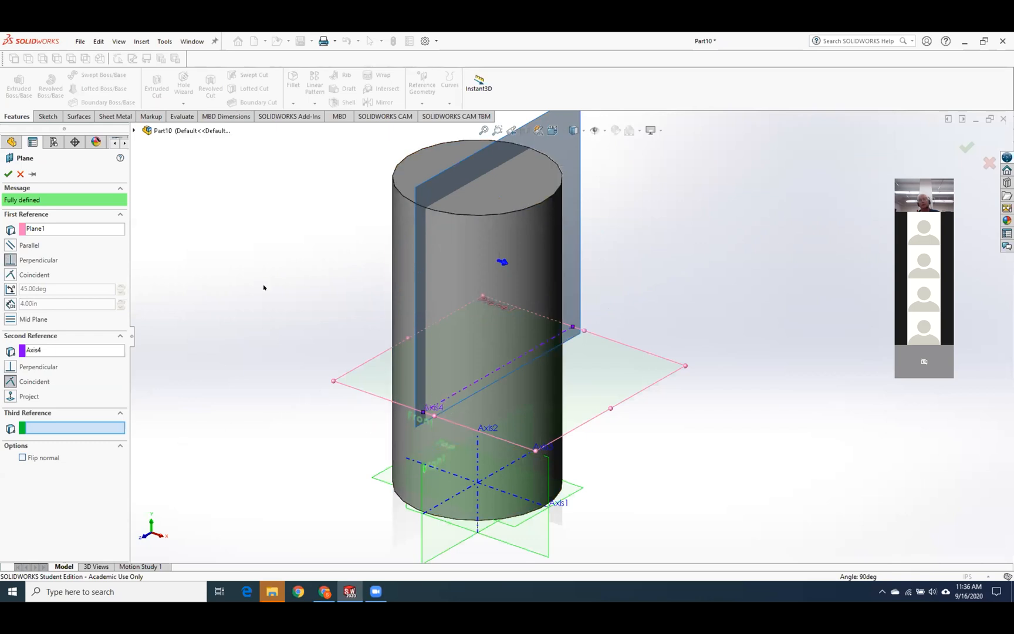
{"action": "left_click", "coordinate": [9, 288]}
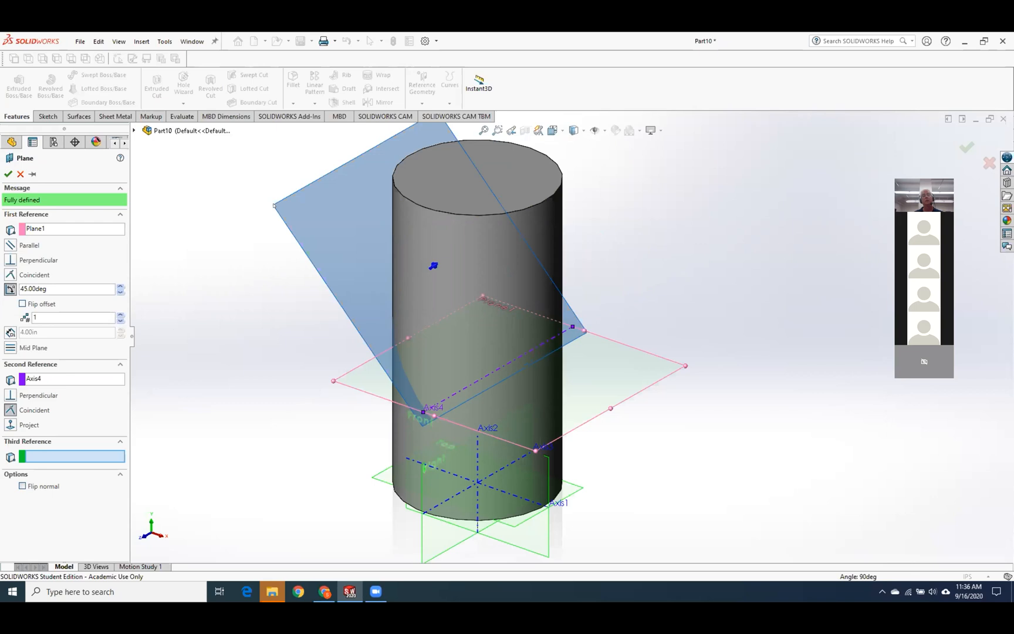
{"action": "left_click", "coordinate": [8, 174]}
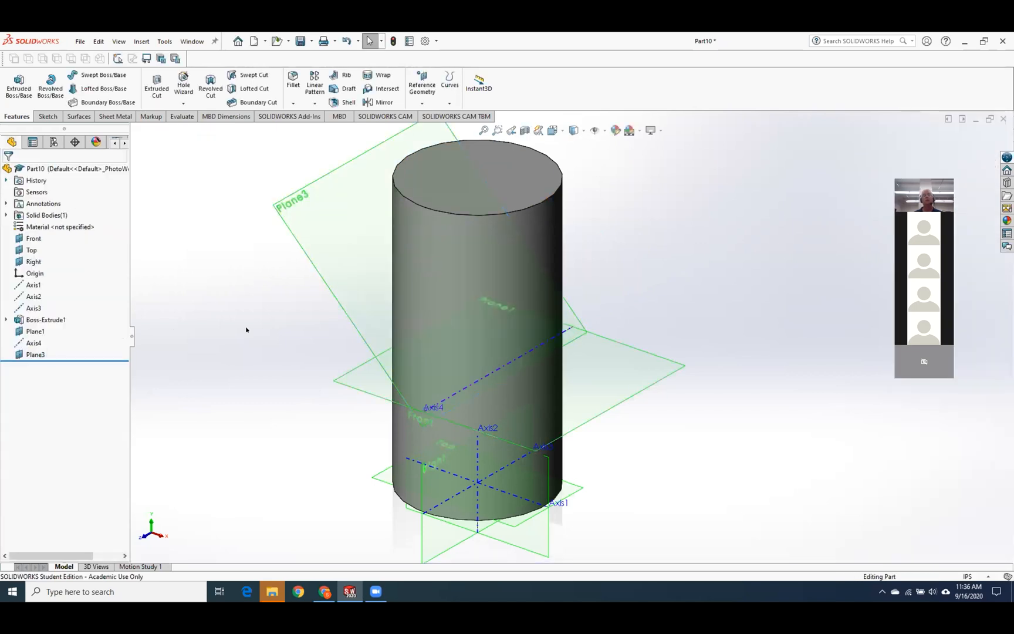
Start a sketch on the new angled plane and draw a circle of about 2.84 in radius beside the cylinder.
{"action": "right_click", "coordinate": [291, 223]}
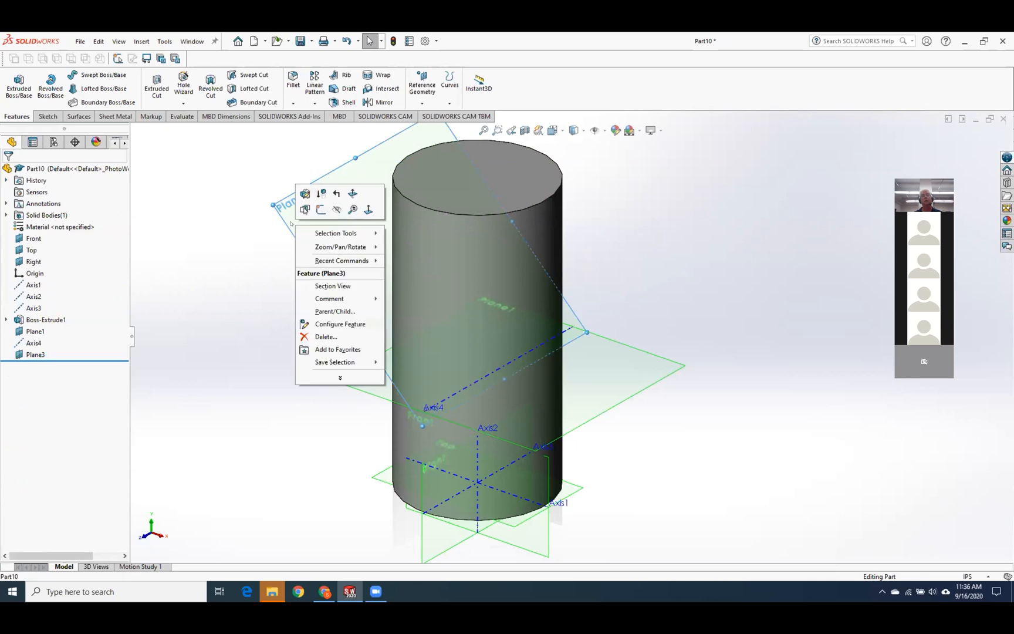
{"action": "left_click", "coordinate": [321, 210]}
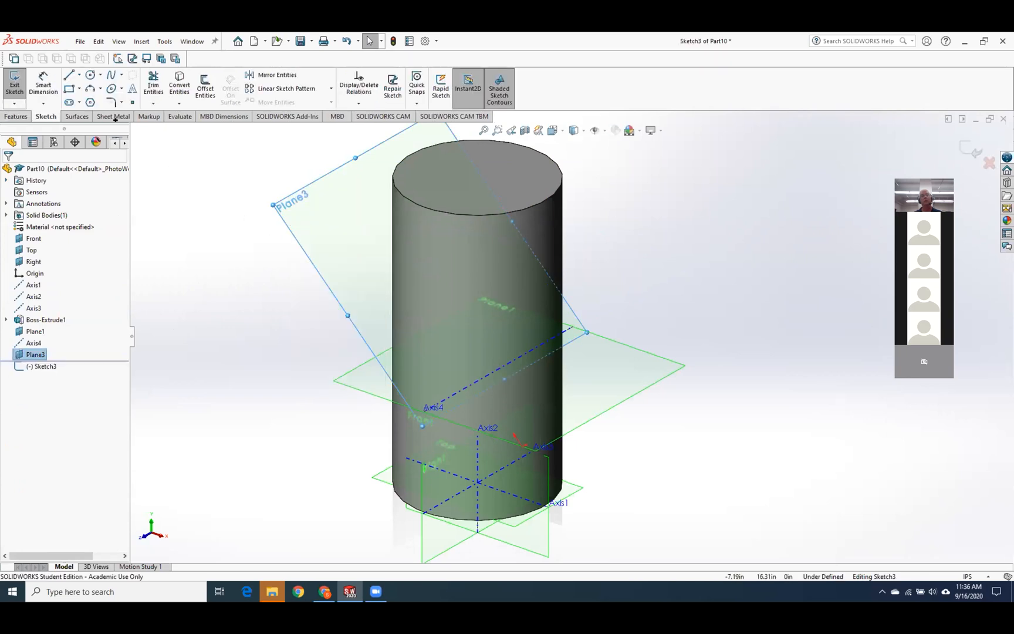
{"action": "left_click", "coordinate": [91, 75]}
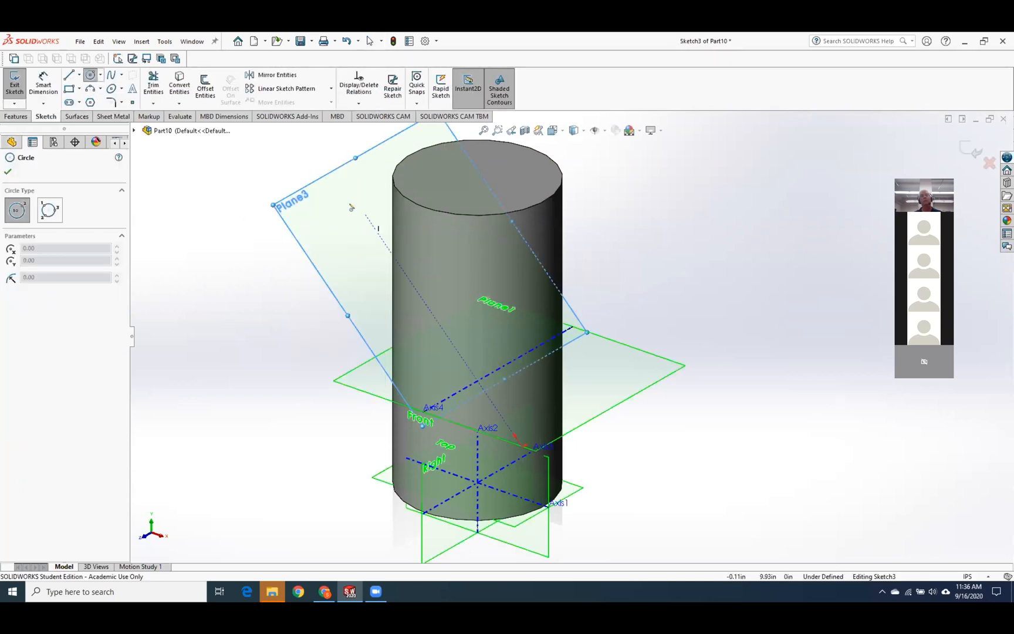
{"action": "left_click", "coordinate": [228, 241]}
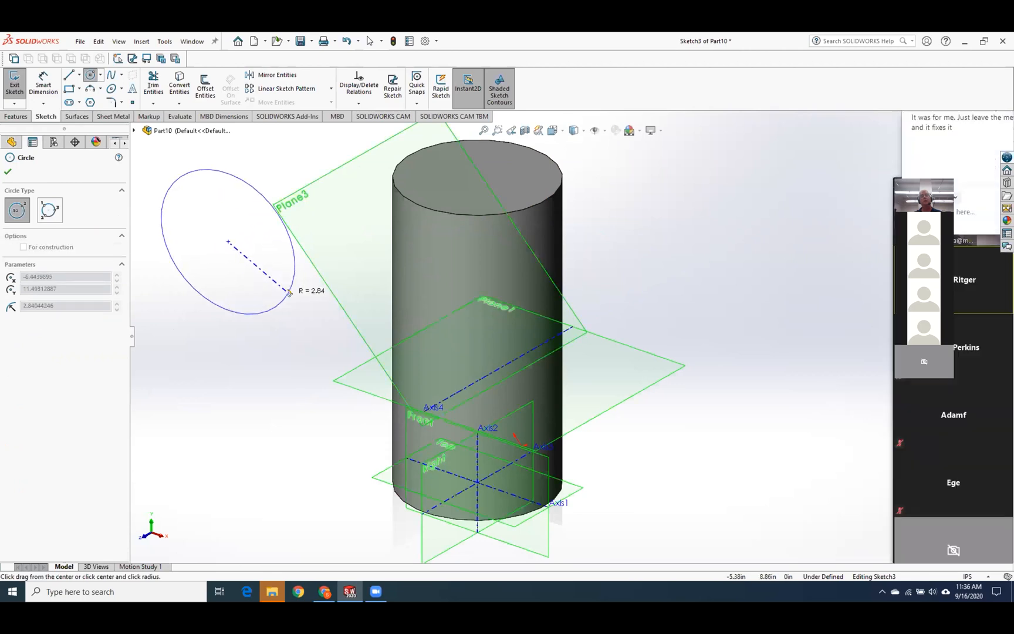
{"action": "left_click", "coordinate": [290, 293]}
Dimension the circle's diameter as 5.99 in.
{"action": "left_click", "coordinate": [44, 82]}
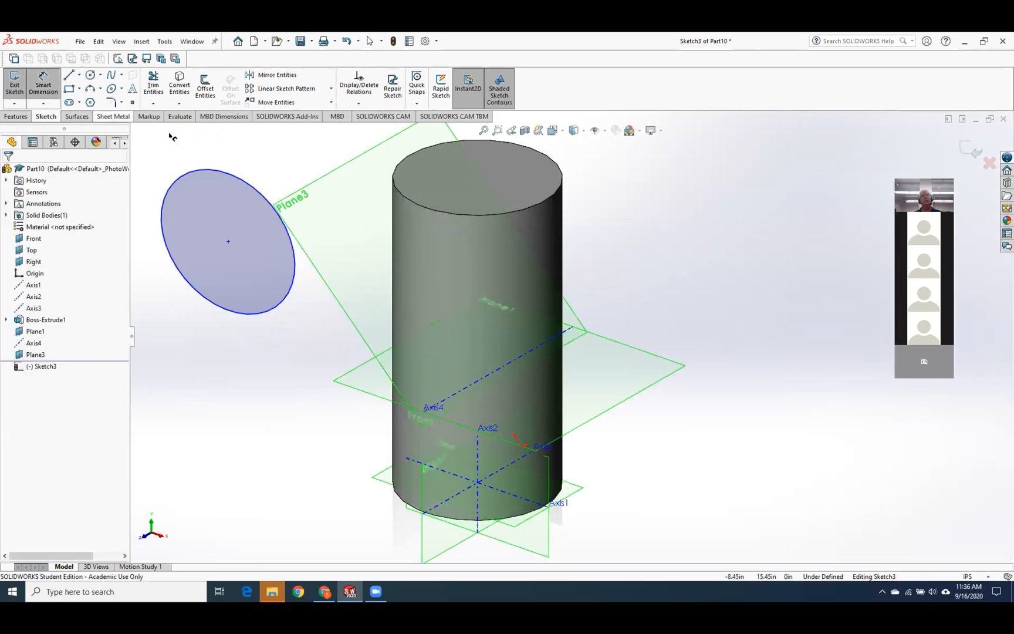
{"action": "left_click", "coordinate": [192, 174]}
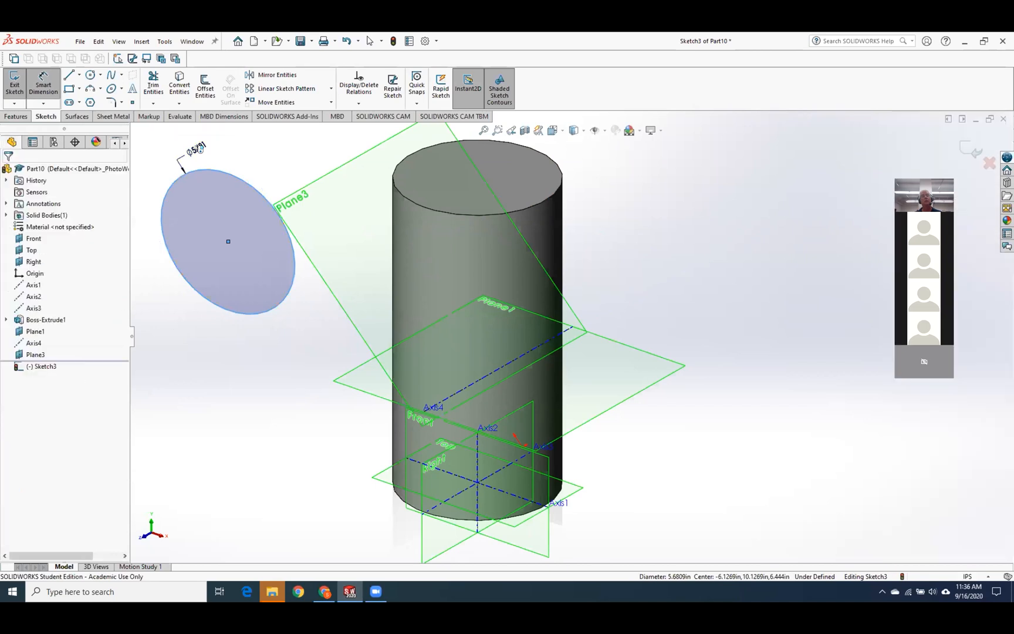
{"action": "left_click", "coordinate": [191, 145]}
{"action": "type", "text": ".599"}
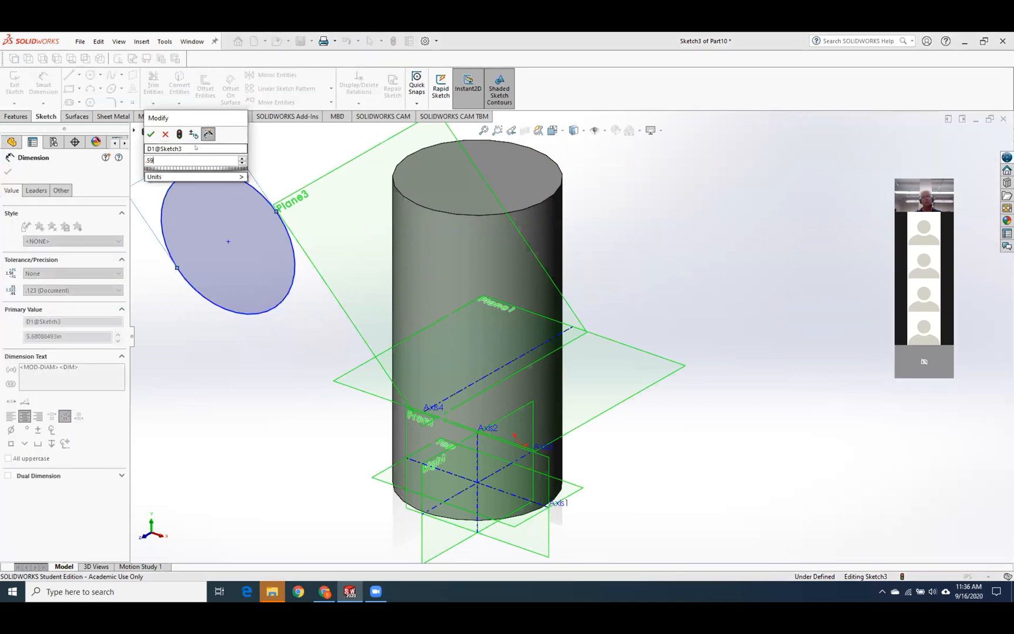
{"action": "key", "text": "BackSpace"}
{"action": "key", "text": "BackSpace"}
{"action": "key", "text": "BackSpace"}
{"action": "key", "text": "BackSpace"}
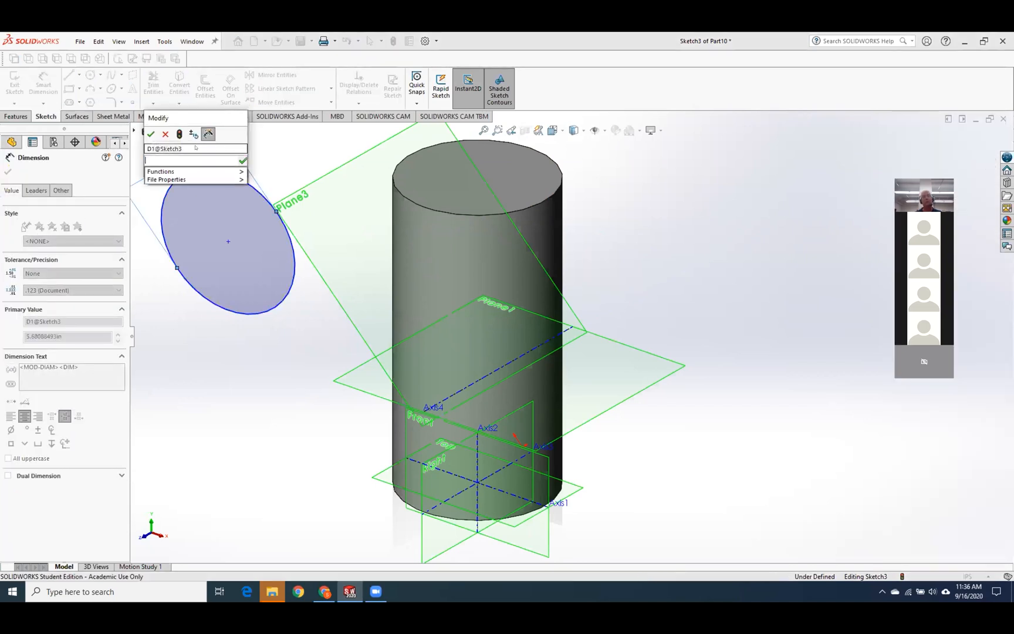
{"action": "type", "text": "5.99"}
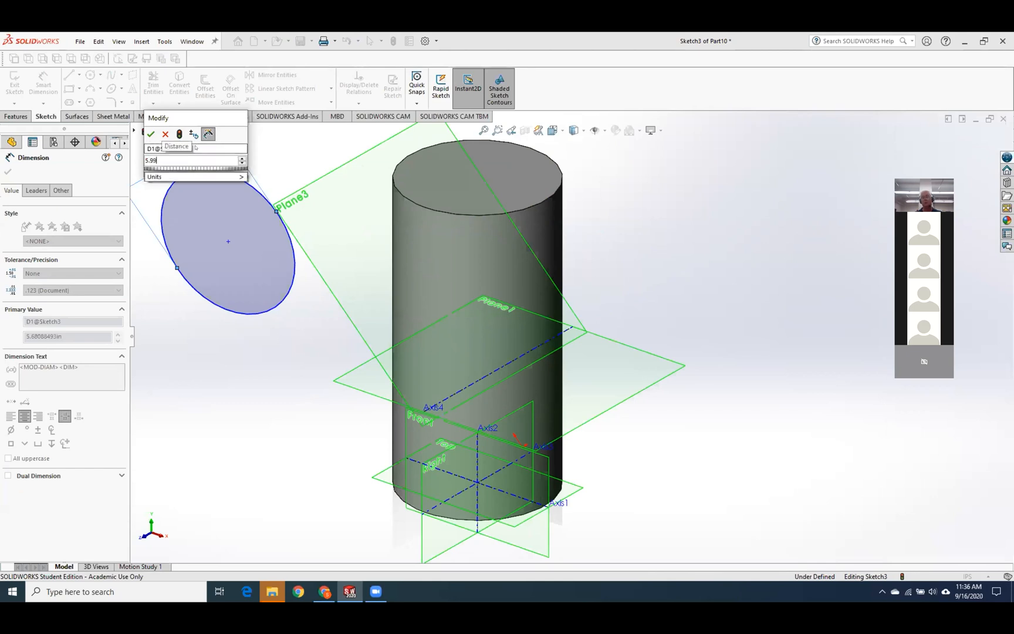
{"action": "key", "text": "Return"}
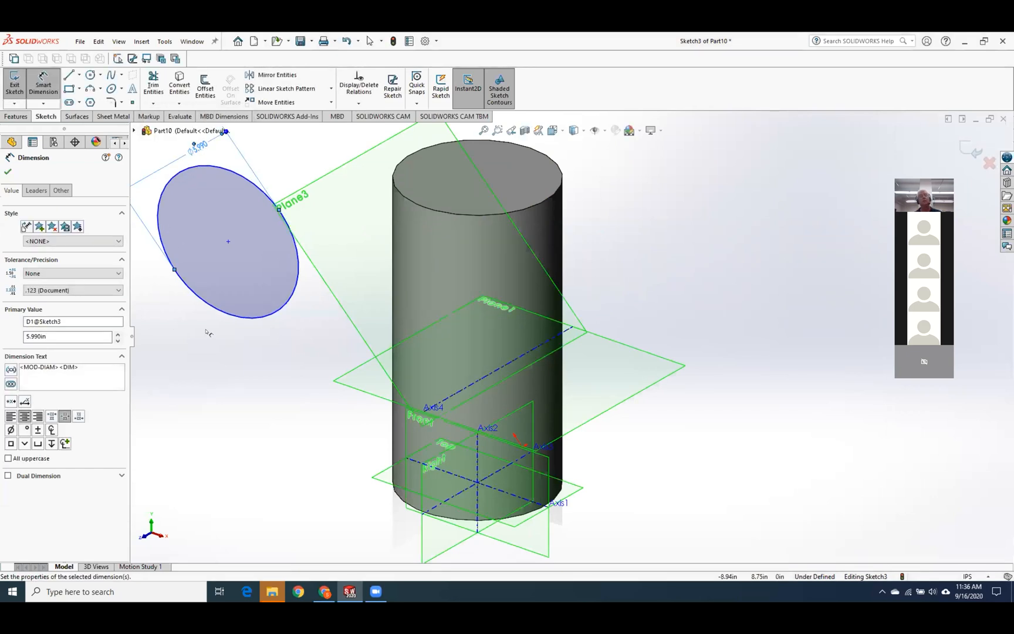
Dimension the distance from the circle's center to the Front plane as 0 in.
{"action": "left_click", "coordinate": [229, 241]}
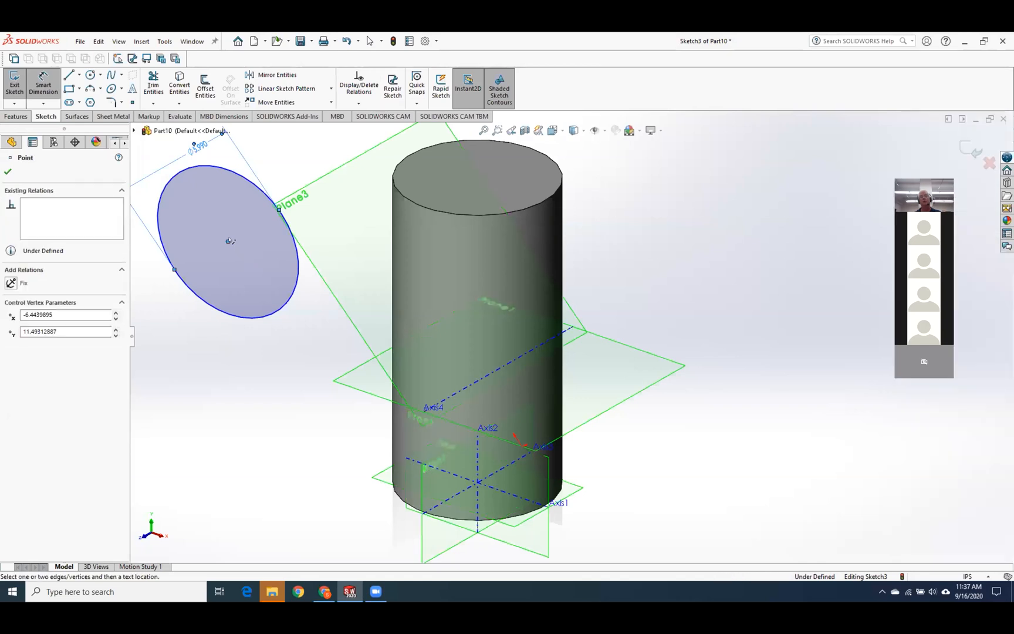
{"action": "mouse_move", "coordinate": [302, 450]}
{"action": "middle_mouse_down"}
{"action": "mouse_move", "coordinate": [249, 424]}
{"action": "mouse_move", "coordinate": [228, 425]}
{"action": "mouse_move", "coordinate": [233, 433]}
{"action": "middle_mouse_up"}
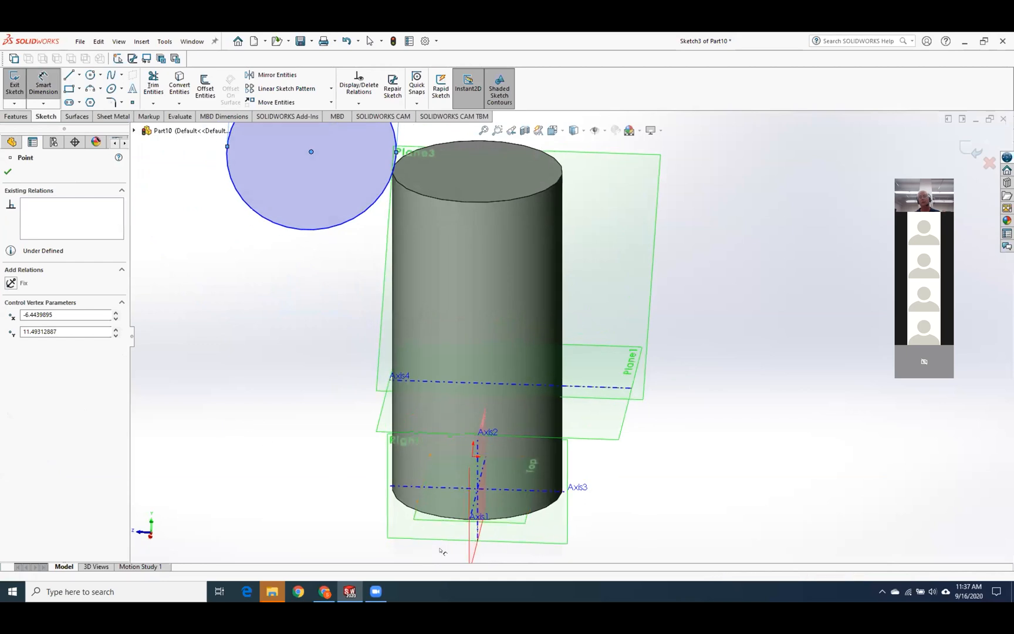
{"action": "left_click", "coordinate": [469, 558]}
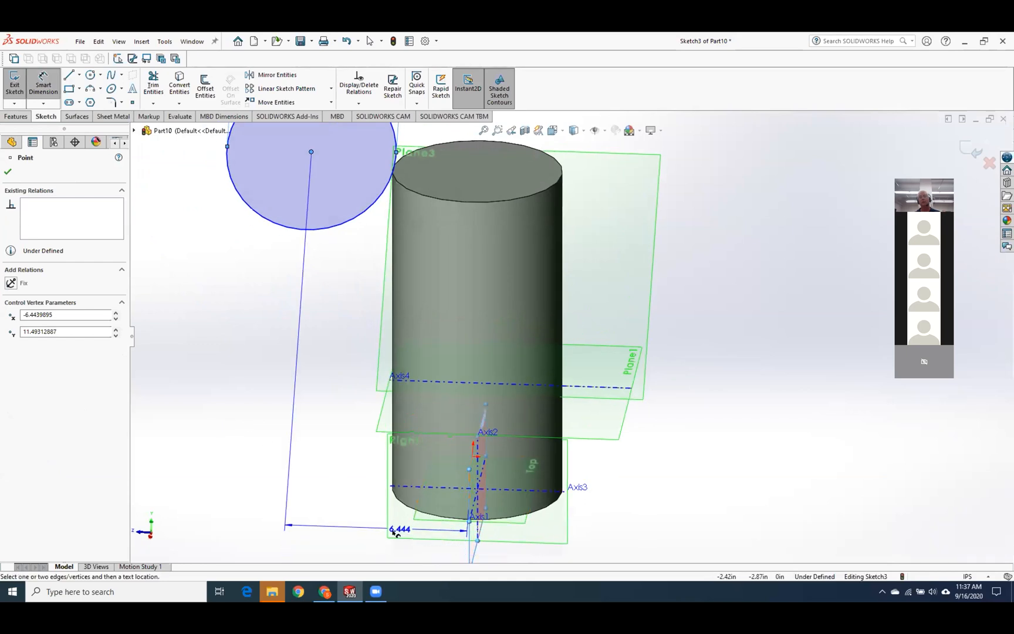
{"action": "left_click", "coordinate": [360, 537]}
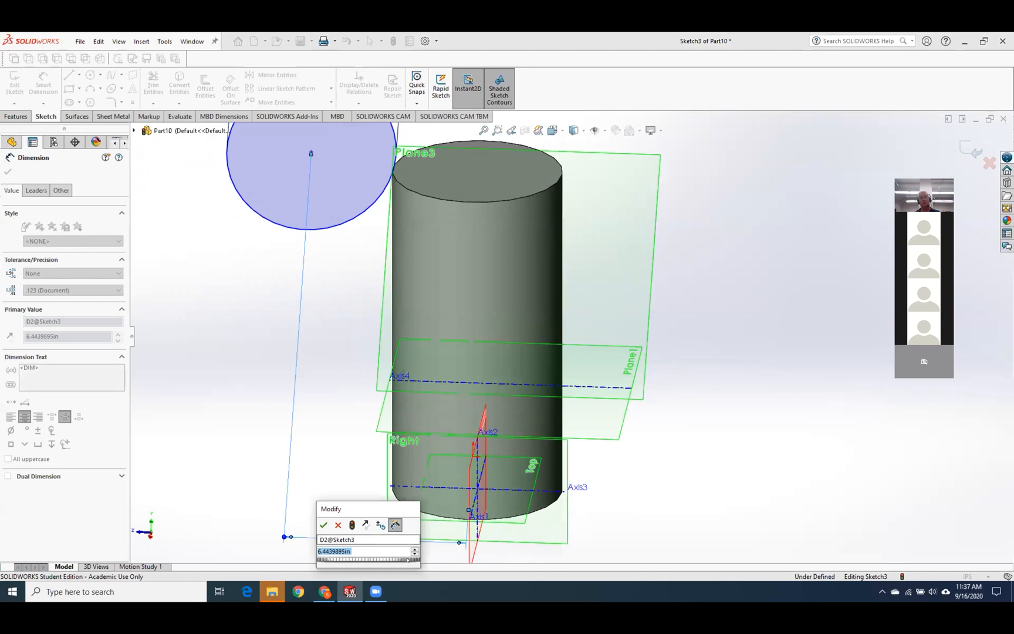
{"action": "type", "text": "0"}
{"action": "key", "text": "Return"}
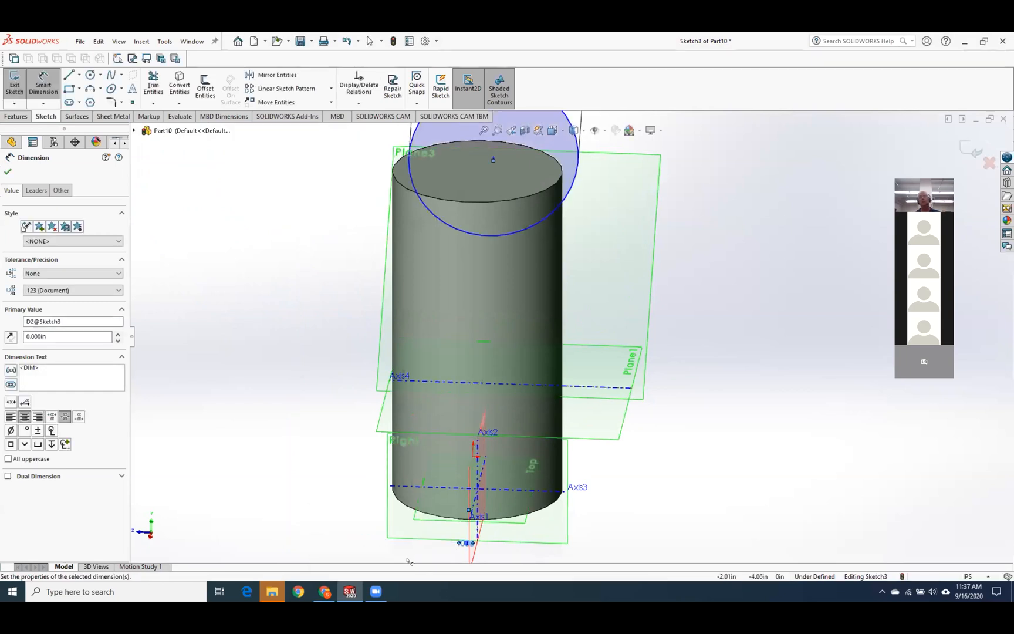
Dimension the circle's center 2.5 in from Axis3 and finish the sketch.
{"action": "middle_click_drag", "start_coordinate": [257, 423], "coordinate": [343, 383]}
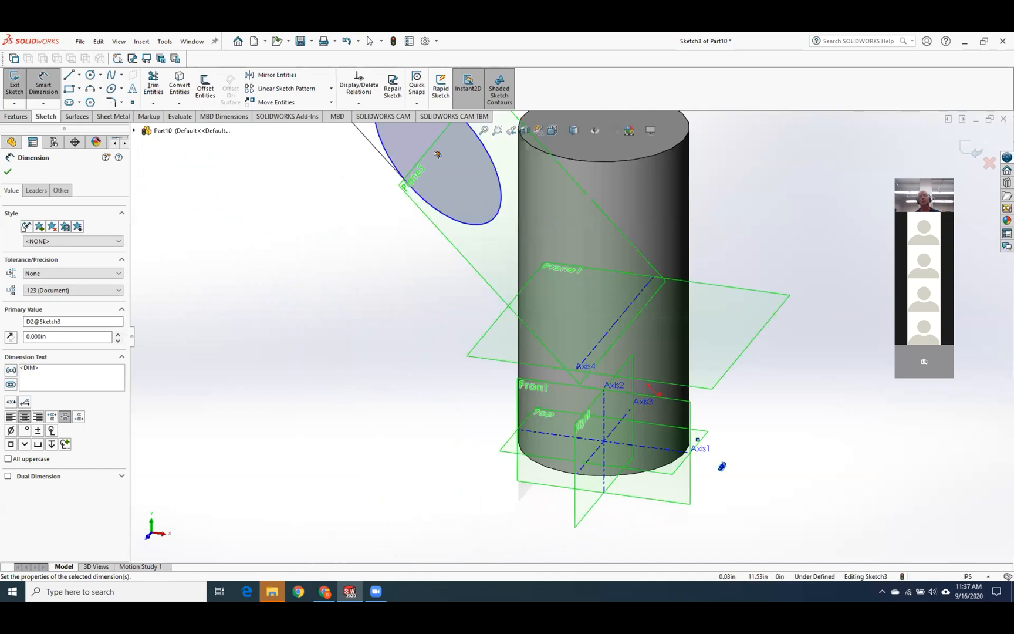
{"action": "left_click", "coordinate": [437, 154]}
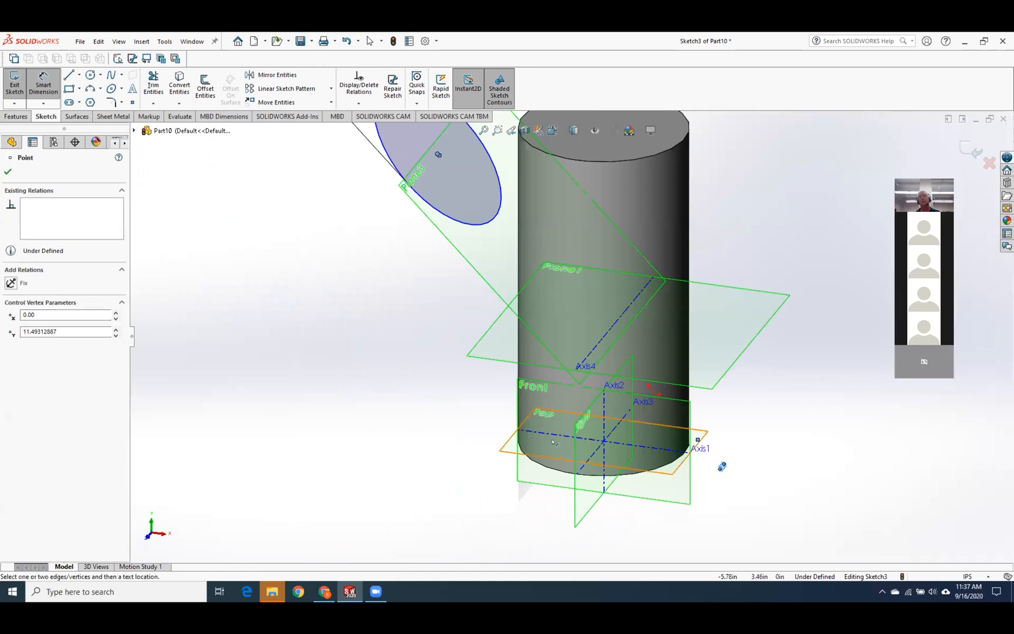
{"action": "left_click", "coordinate": [592, 457]}
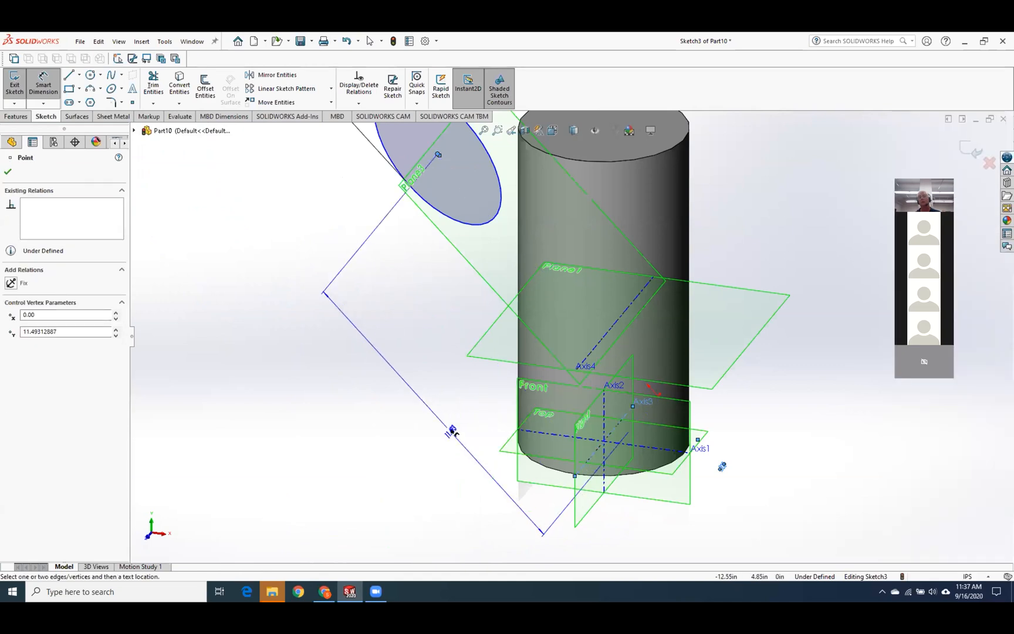
{"action": "left_click", "coordinate": [453, 425]}
{"action": "type", "text": "2.5"}
{"action": "key", "text": "Return"}
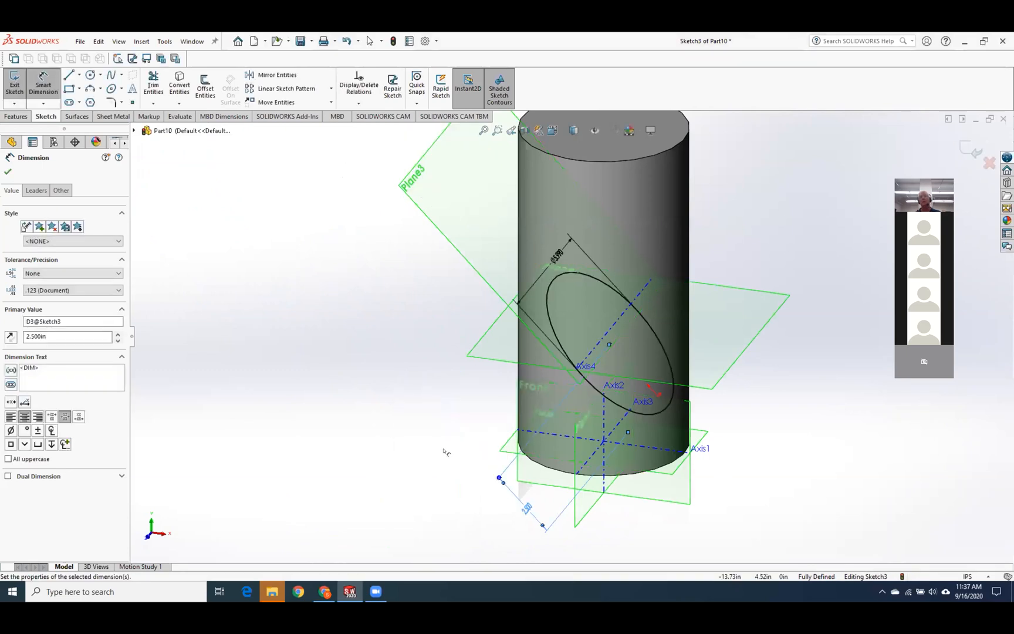
{"action": "middle_click_drag", "start_coordinate": [802, 518], "coordinate": [666, 506]}
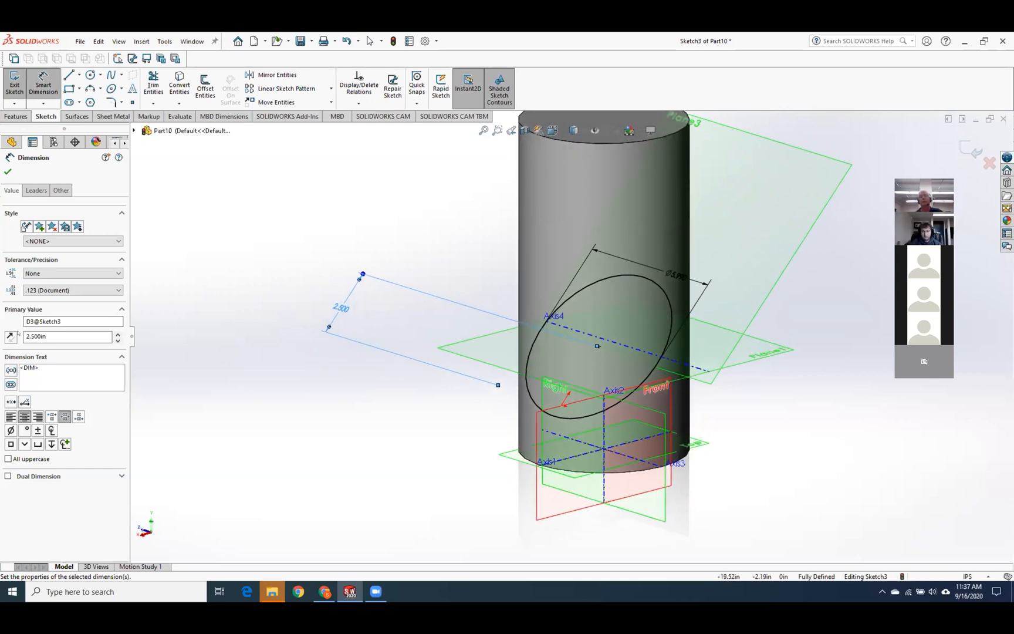
{"action": "left_click", "coordinate": [8, 172]}
{"action": "left_click", "coordinate": [7, 85]}
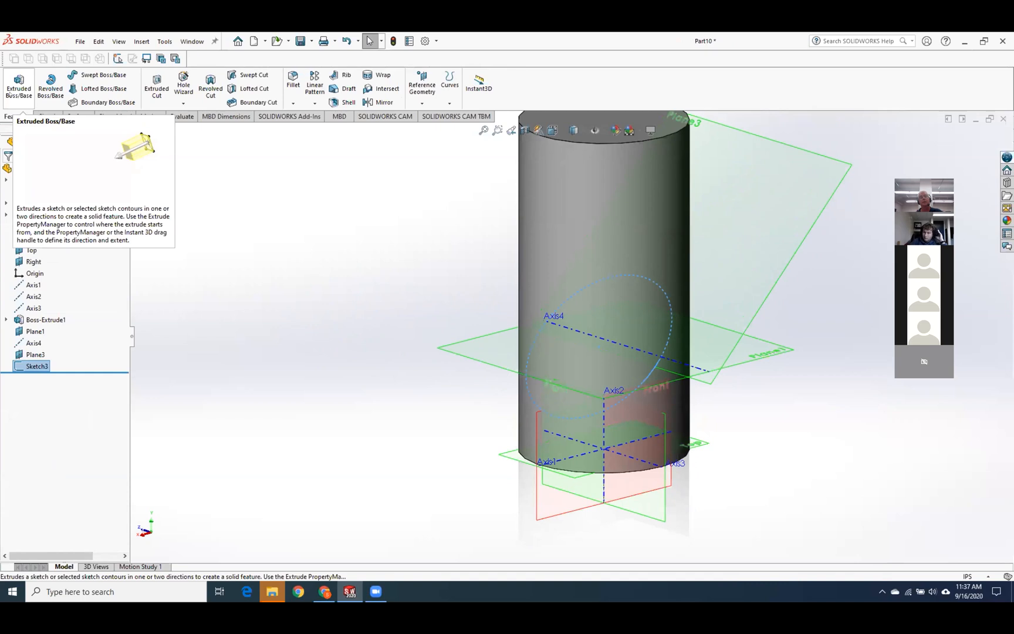
Extrude the circle as a boss with a blind depth of 8 in, forming an angled branch merged with the cylinder.
{"action": "left_click", "coordinate": [18, 85]}
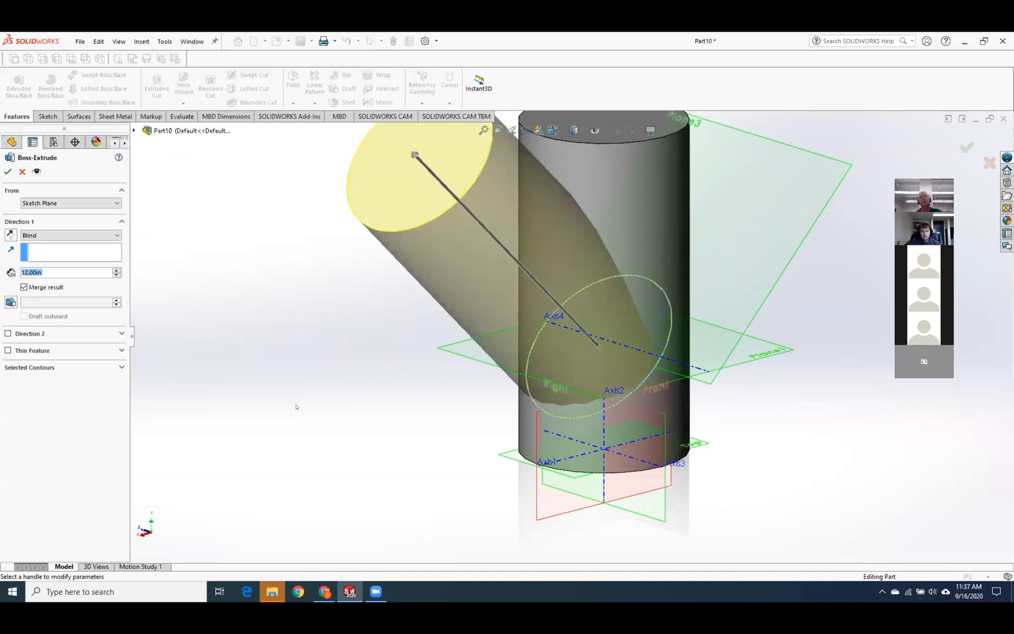
{"action": "left_click", "coordinate": [62, 268]}
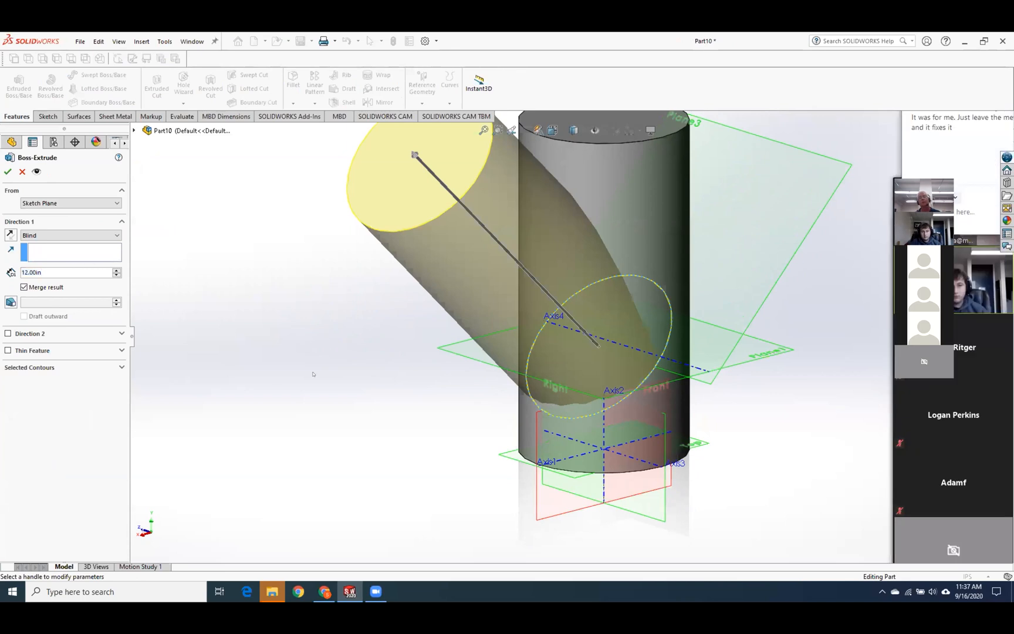
{"action": "mouse_move", "coordinate": [342, 367]}
{"action": "middle_mouse_down"}
{"action": "mouse_move", "coordinate": [303, 367]}
{"action": "mouse_move", "coordinate": [308, 317]}
{"action": "mouse_move", "coordinate": [344, 351]}
{"action": "mouse_move", "coordinate": [342, 373]}
{"action": "middle_mouse_up"}
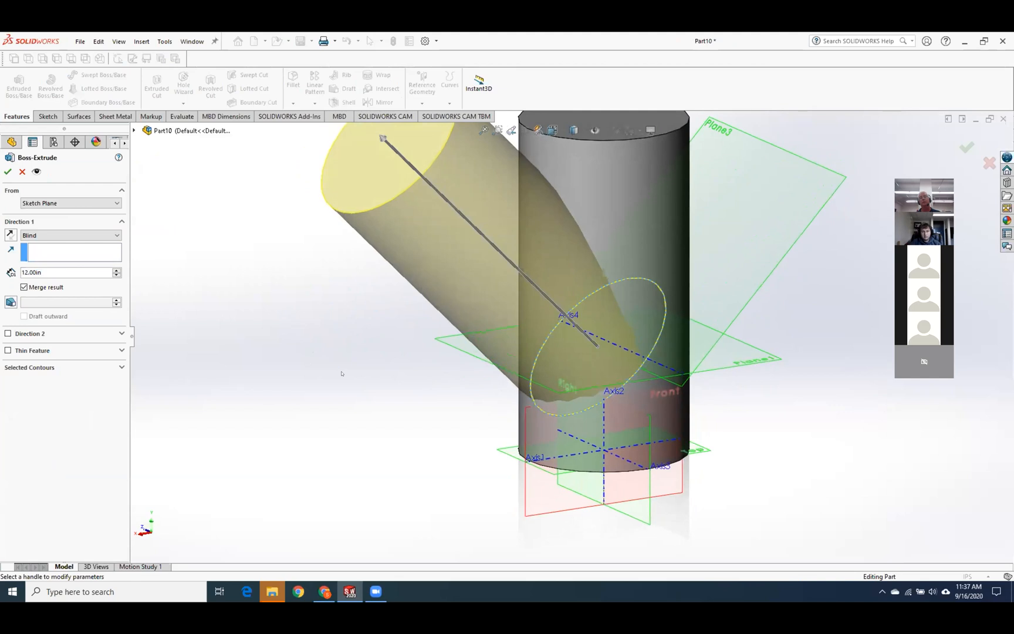
{"action": "left_click_drag", "start_coordinate": [57, 271], "coordinate": [3, 266]}
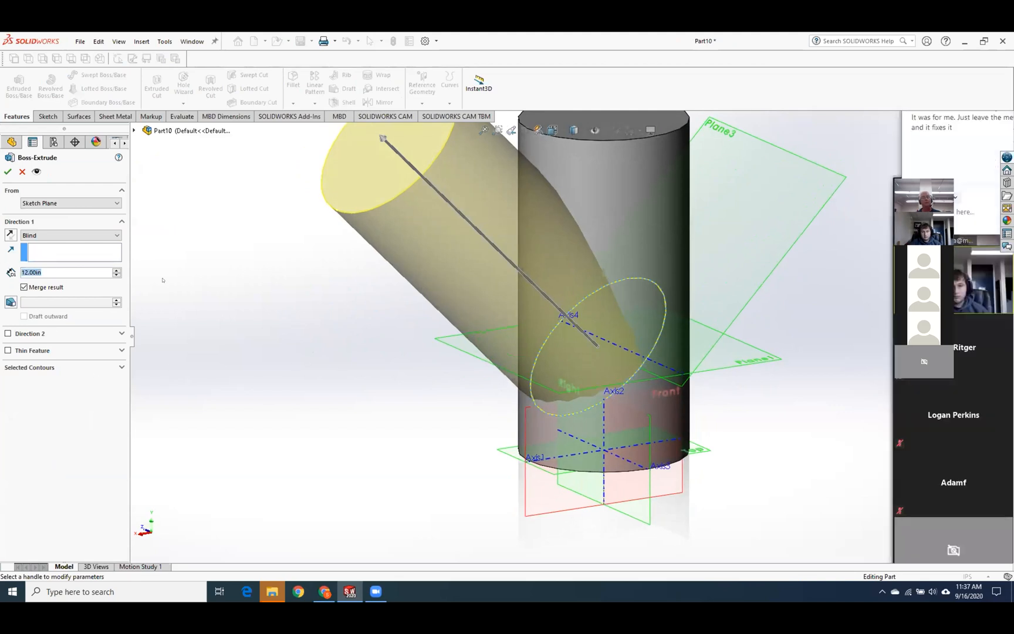
{"action": "type", "text": "6"}
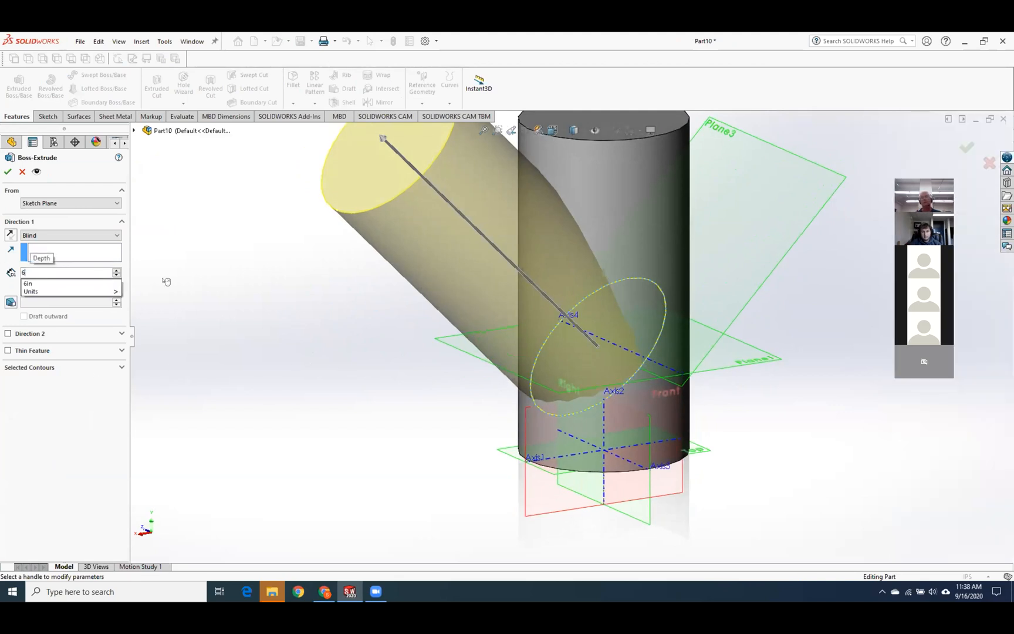
{"action": "key", "text": "Return"}
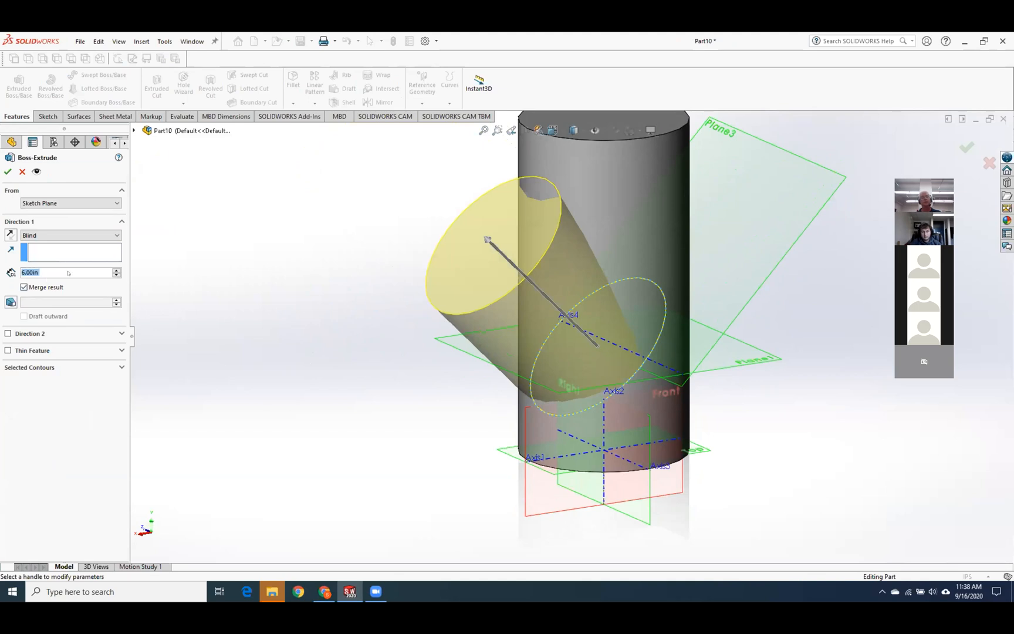
{"action": "type", "text": "8"}
{"action": "key", "text": "Return"}
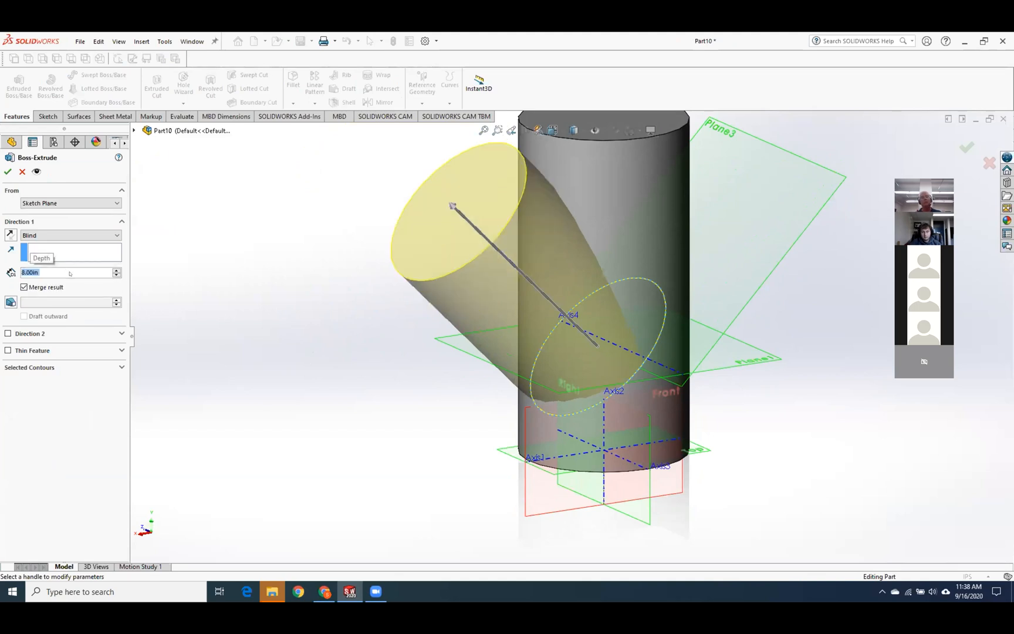
{"action": "left_click", "coordinate": [7, 172]}
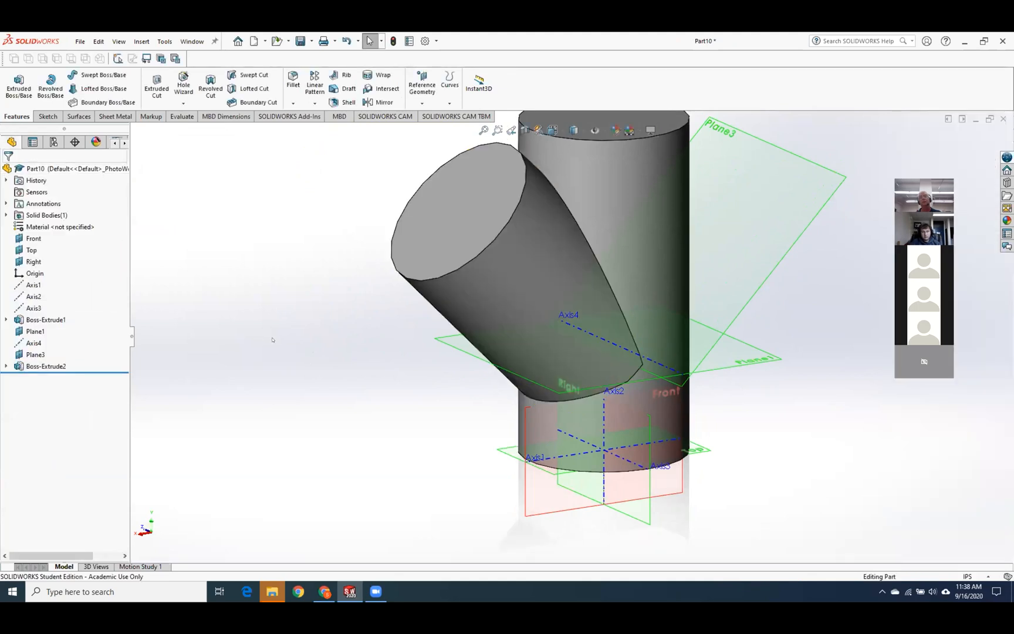
{"action": "middle_click_drag", "start_coordinate": [356, 383], "coordinate": [505, 401]}
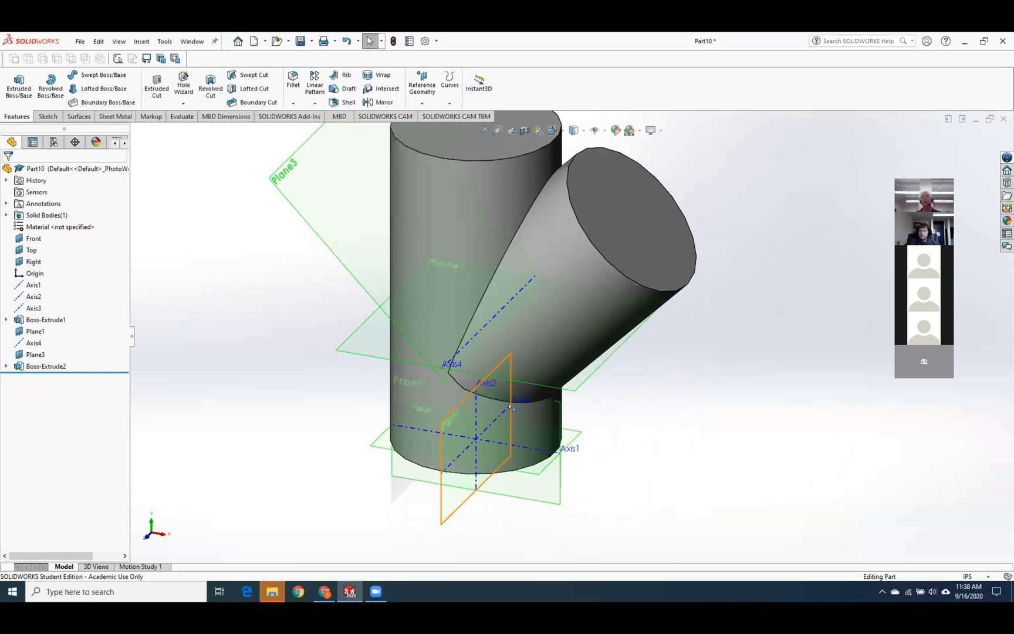
Shell the body with a 0.10 in wall, removing the cylinder's top and bottom faces and the branch's end face.
{"action": "middle_click_drag", "start_coordinate": [744, 391], "coordinate": [711, 339]}
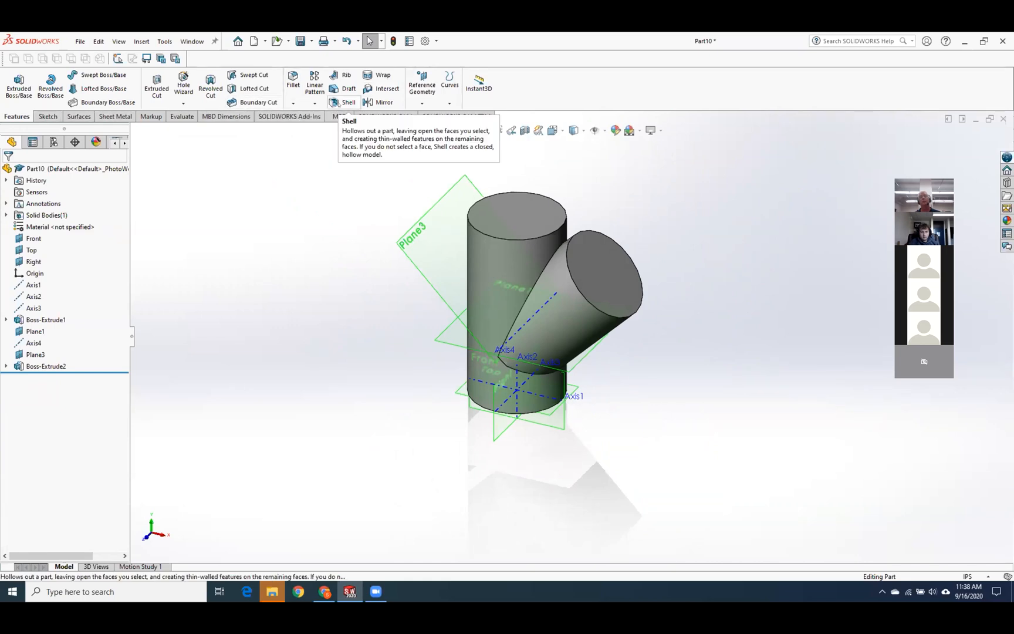
{"action": "left_click", "coordinate": [339, 102]}
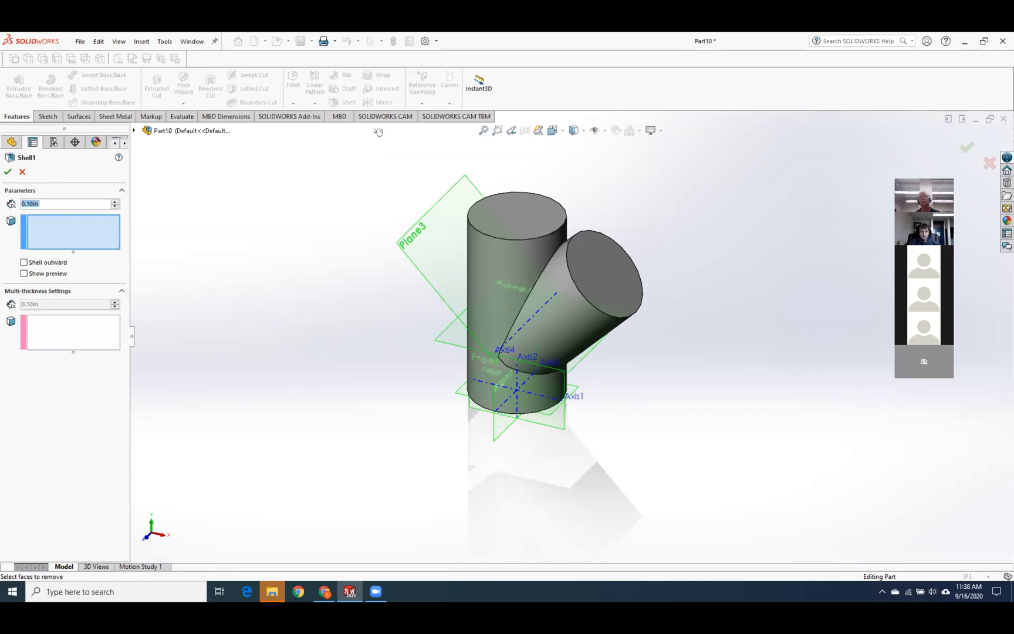
{"action": "left_click", "coordinate": [531, 215]}
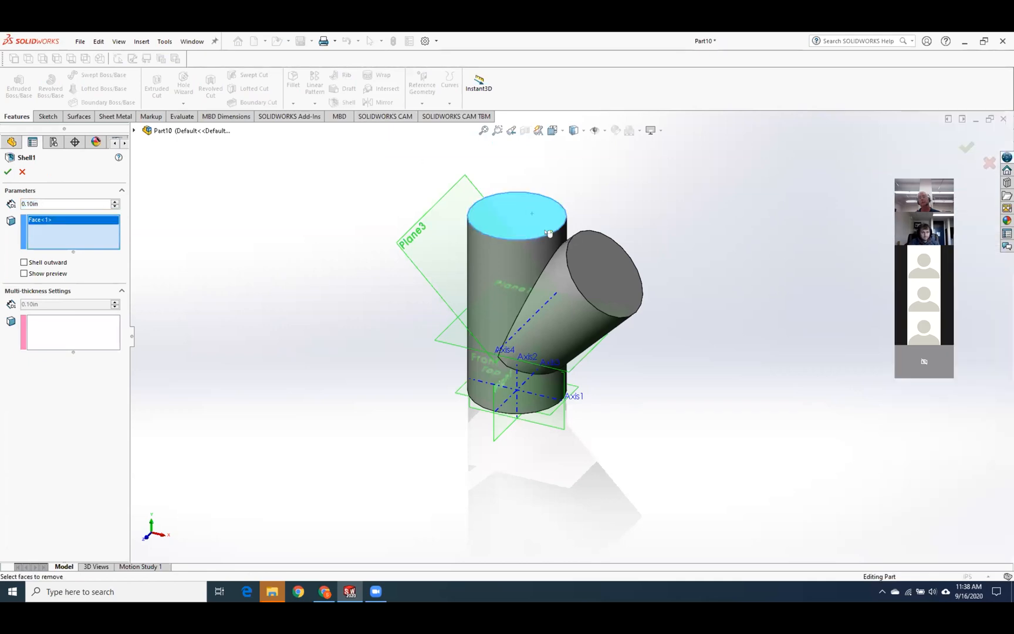
{"action": "left_click", "coordinate": [598, 272]}
{"action": "middle_click_drag", "start_coordinate": [742, 376], "coordinate": [739, 130]}
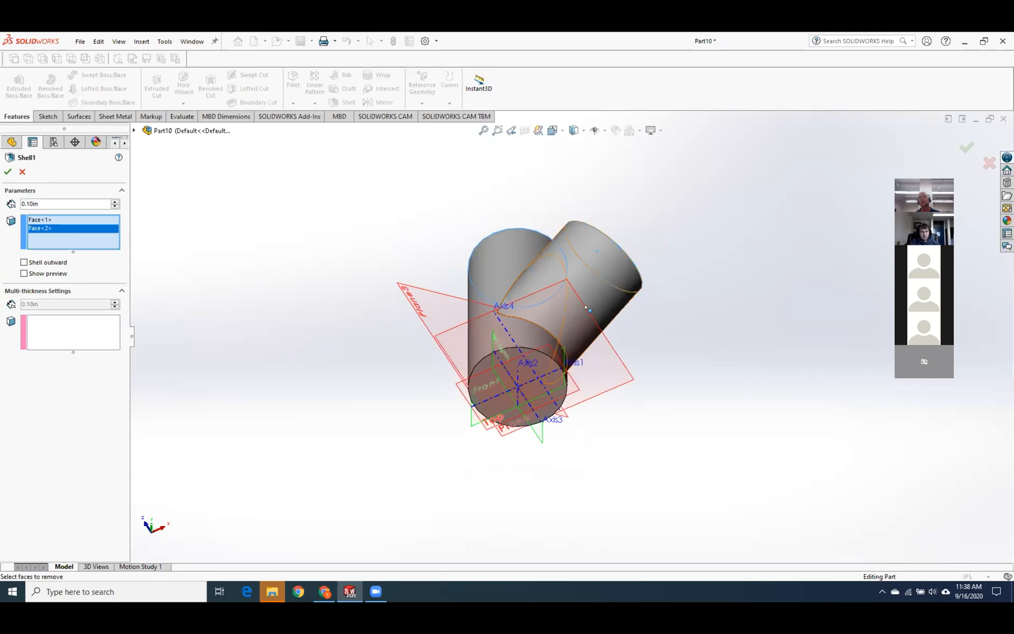
{"action": "left_click", "coordinate": [487, 368]}
{"action": "middle_click_drag", "start_coordinate": [710, 316], "coordinate": [719, 516]}
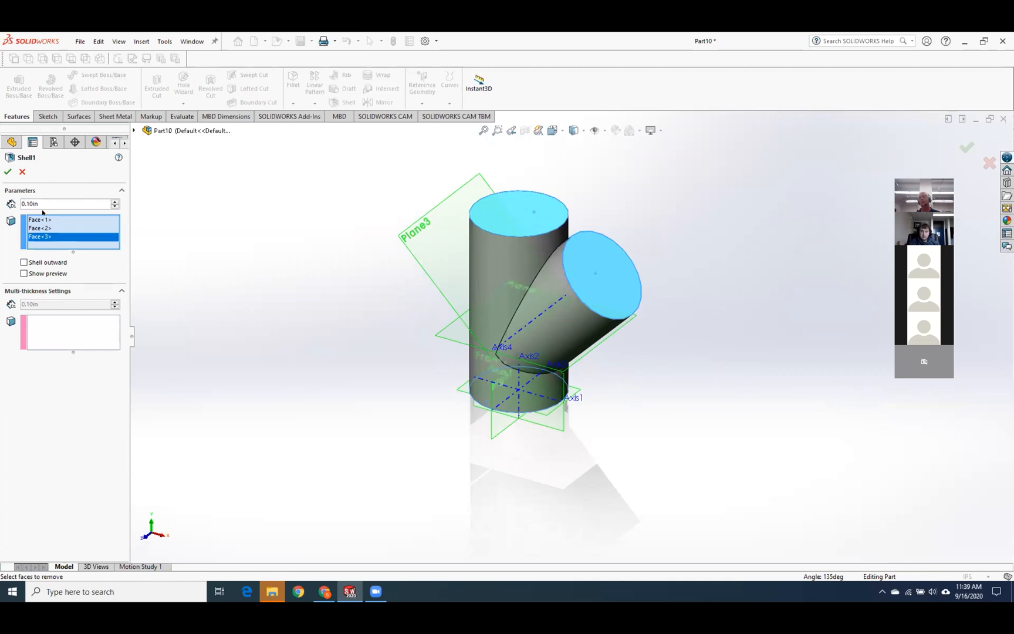
{"action": "left_click", "coordinate": [7, 172]}
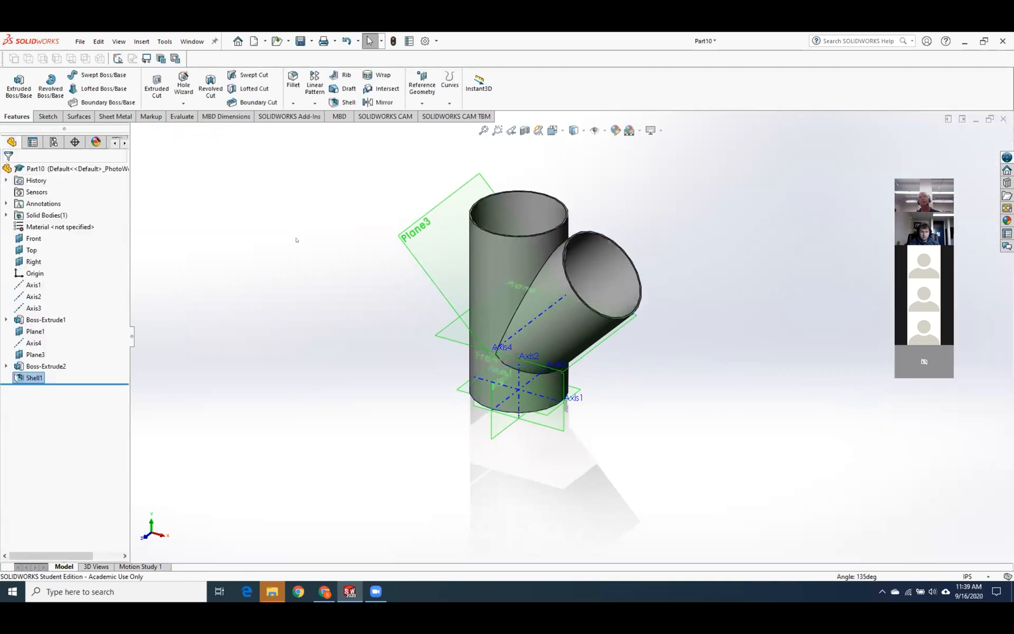
{"action": "mouse_move", "coordinate": [301, 229]}
{"action": "middle_mouse_down"}
{"action": "mouse_move", "coordinate": [308, 375]}
{"action": "mouse_move", "coordinate": [248, 288]}
{"action": "mouse_move", "coordinate": [230, 206]}
{"action": "mouse_move", "coordinate": [259, 190]}
{"action": "mouse_move", "coordinate": [279, 363]}
{"action": "mouse_move", "coordinate": [277, 190]}
{"action": "mouse_move", "coordinate": [217, 516]}
{"action": "mouse_move", "coordinate": [192, 500]}
{"action": "mouse_move", "coordinate": [202, 496]}
{"action": "middle_mouse_up"}
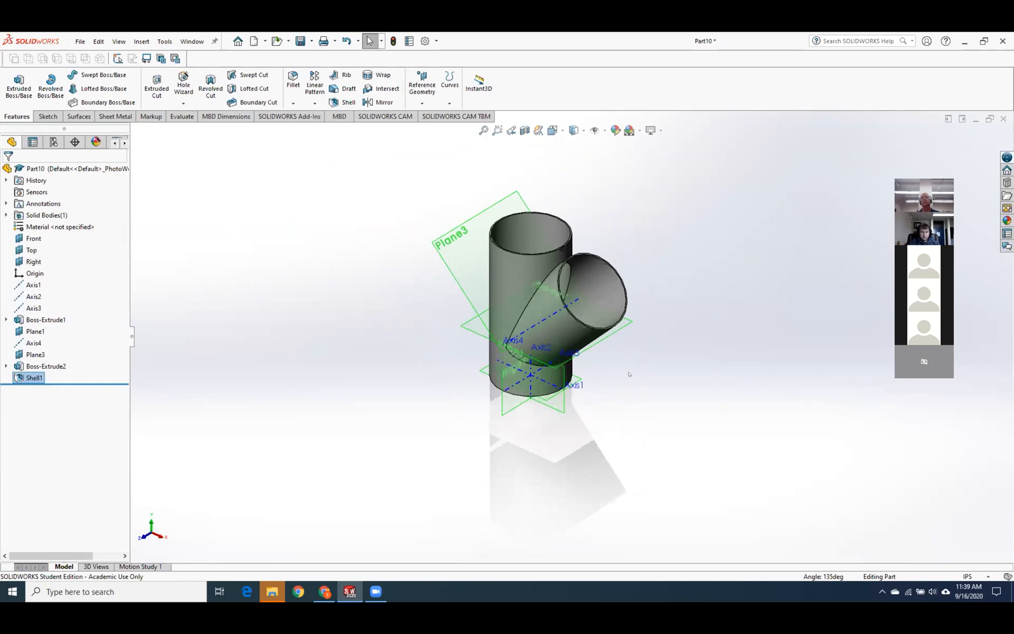
{"action": "scroll", "coordinate": [629, 374], "scroll_direction": "down", "scroll_amount": 5}
{"action": "scroll", "coordinate": [528, 434], "scroll_direction": "up", "scroll_amount": 1}
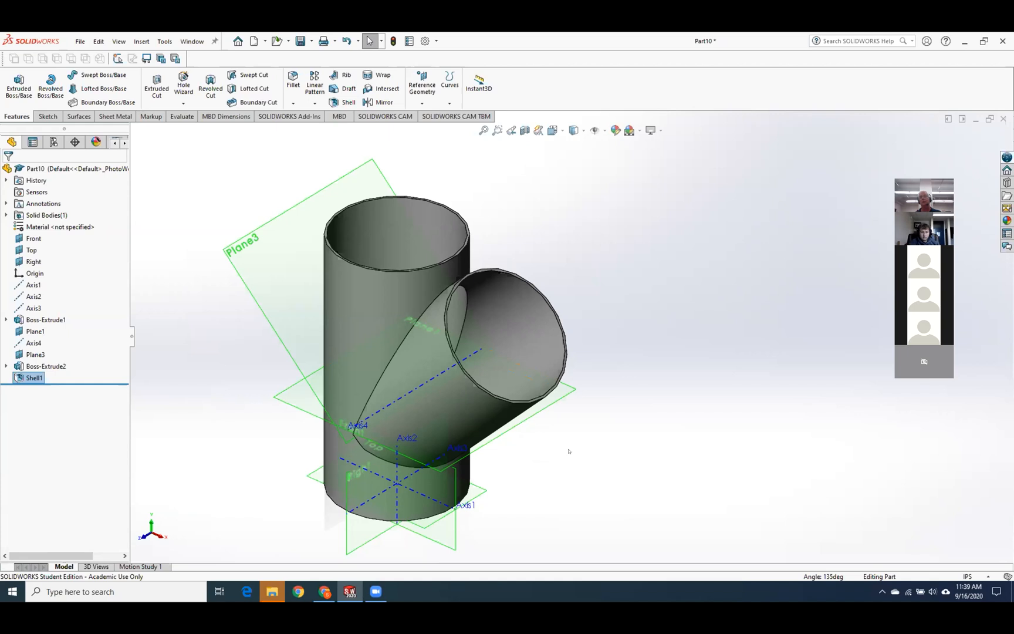
{"action": "scroll", "coordinate": [568, 451], "scroll_direction": "up", "scroll_amount": 2}
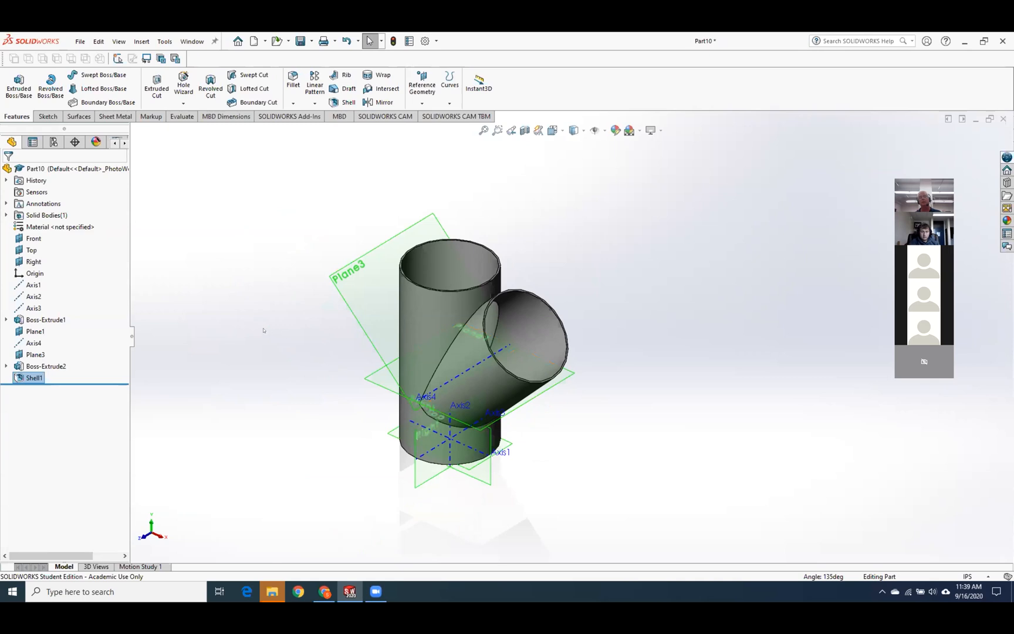
{"action": "left_click", "coordinate": [257, 331]}
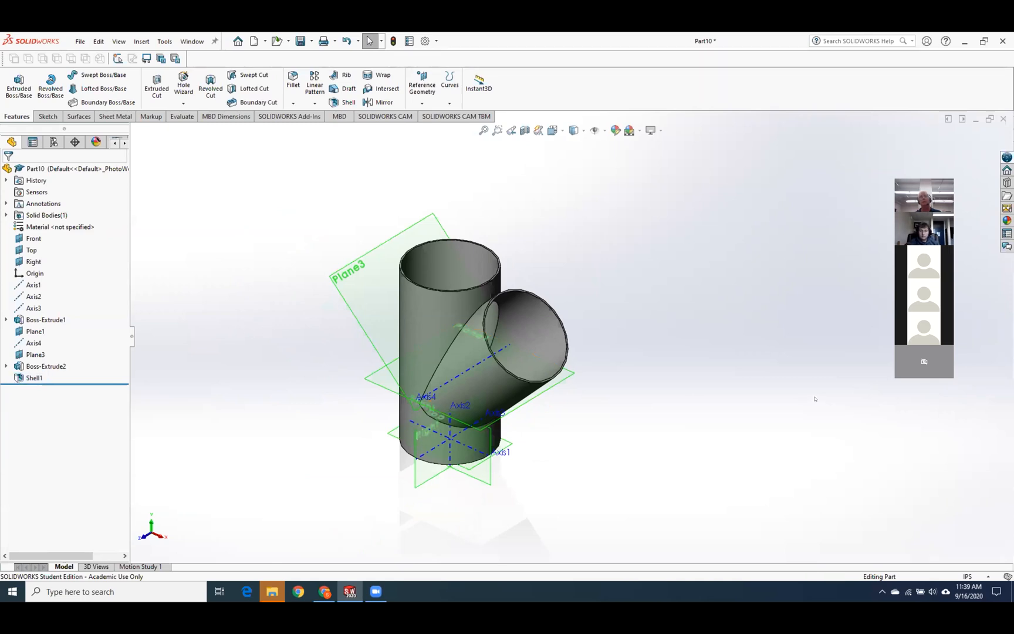
{"action": "scroll", "coordinate": [705, 340], "scroll_direction": "up", "scroll_amount": 2}
{"action": "scroll", "coordinate": [705, 340], "scroll_direction": "down", "scroll_amount": 2}
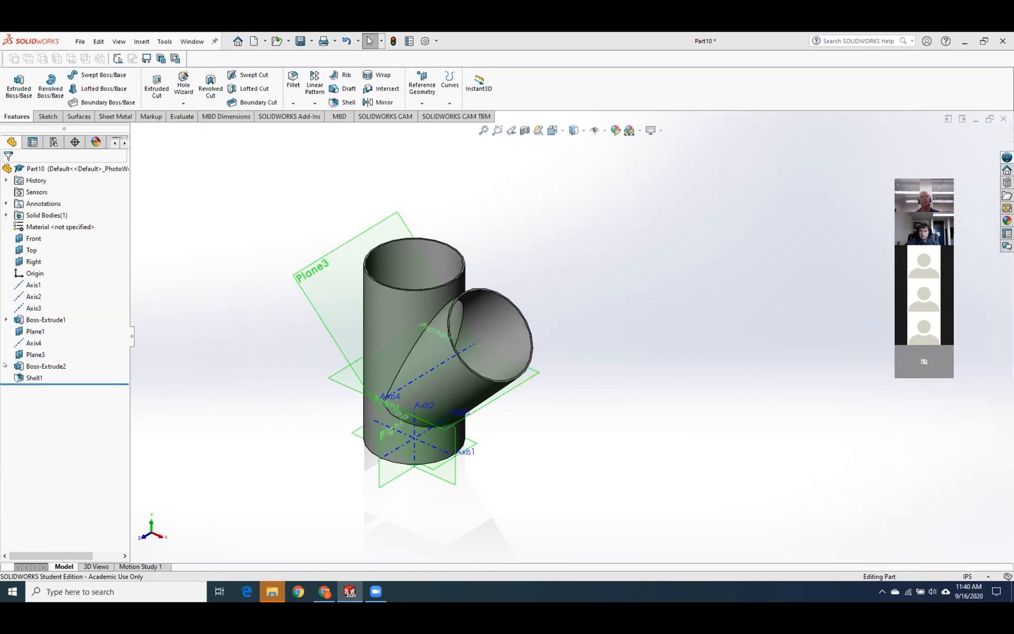
Edit the branch extrusion's sketch, set the circle's diameter to 6 in and exit the sketch.
{"action": "left_click", "coordinate": [6, 366]}
{"action": "right_click", "coordinate": [46, 375]}
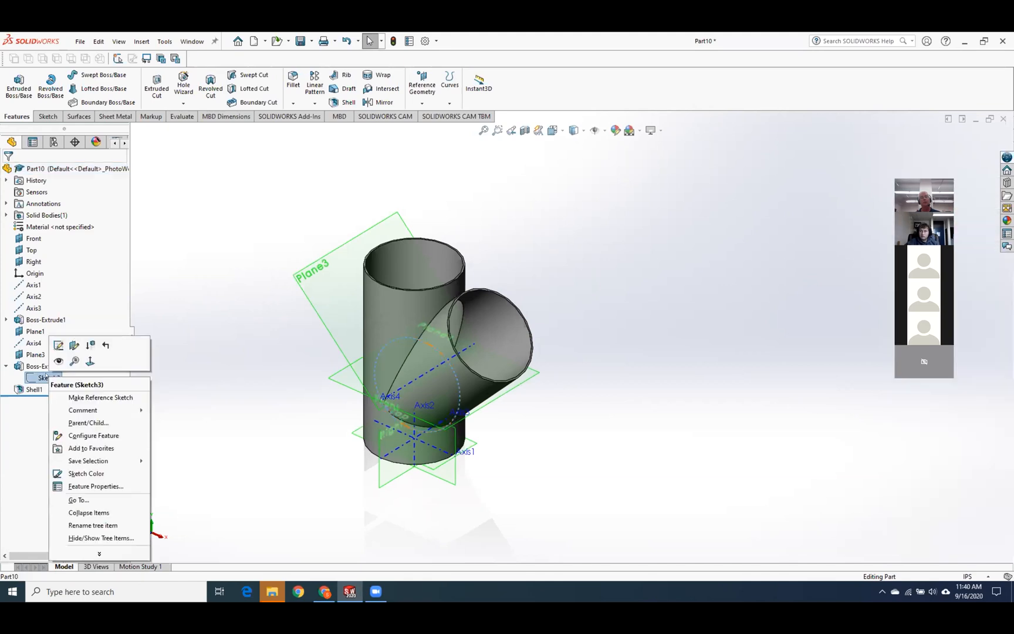
{"action": "left_click", "coordinate": [55, 342]}
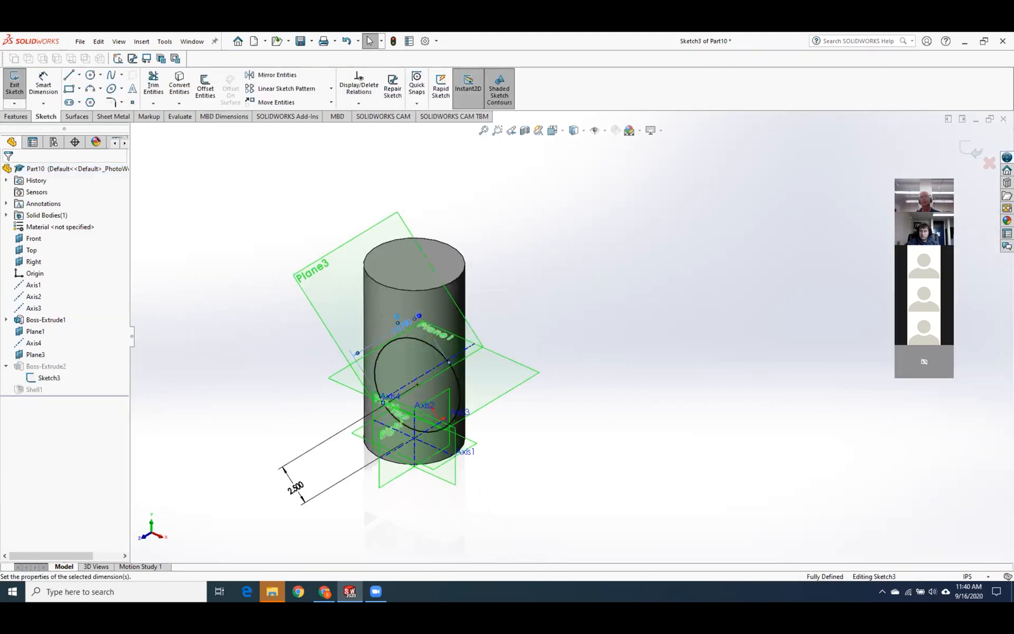
{"action": "double_click", "coordinate": [402, 323]}
{"action": "type", "text": "6"}
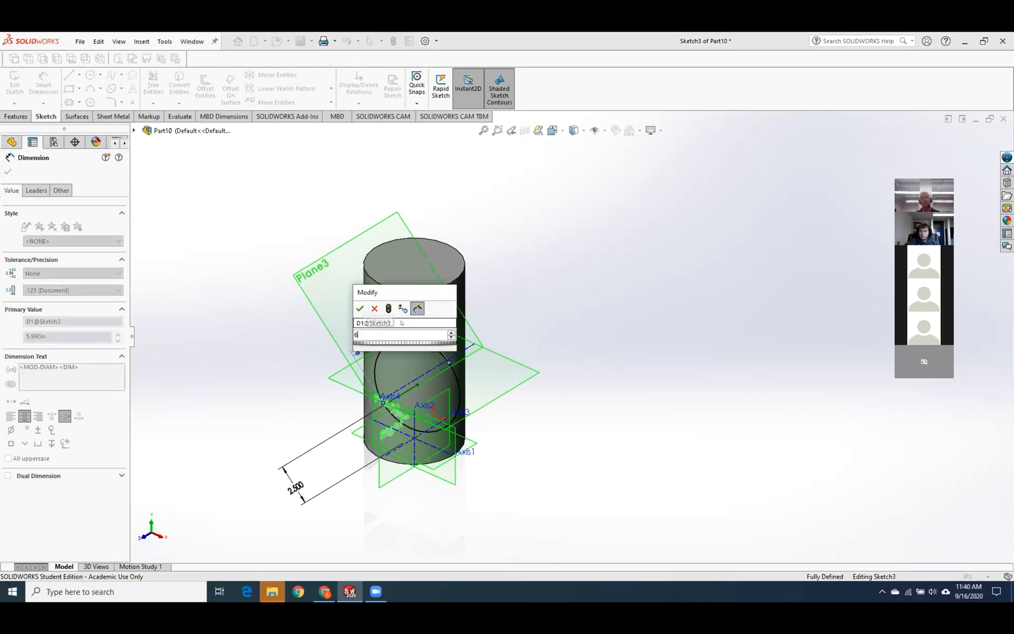
{"action": "key", "text": "Return"}
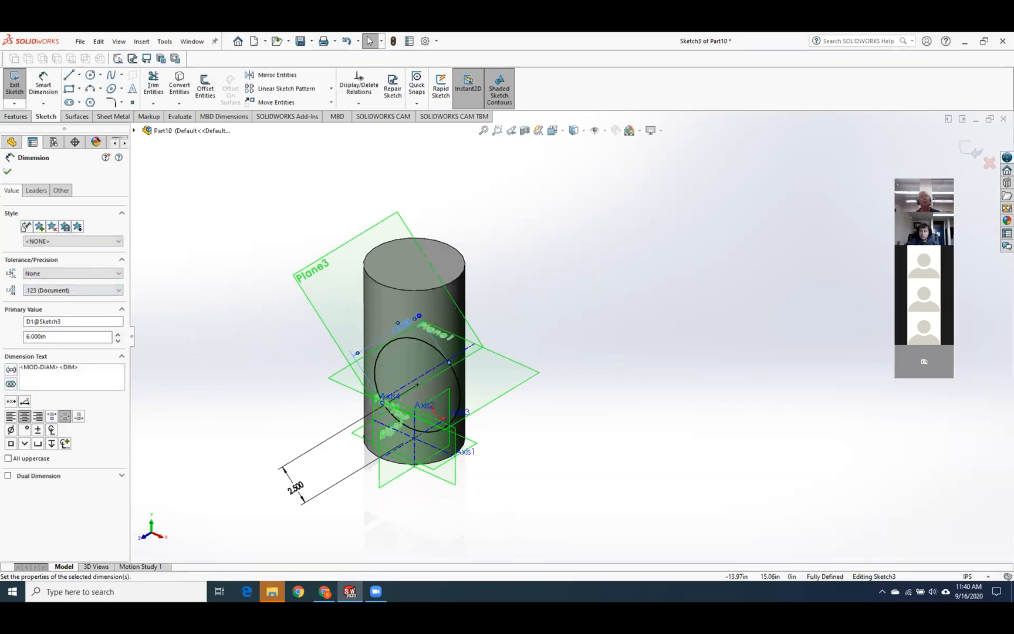
{"action": "left_click", "coordinate": [7, 172]}
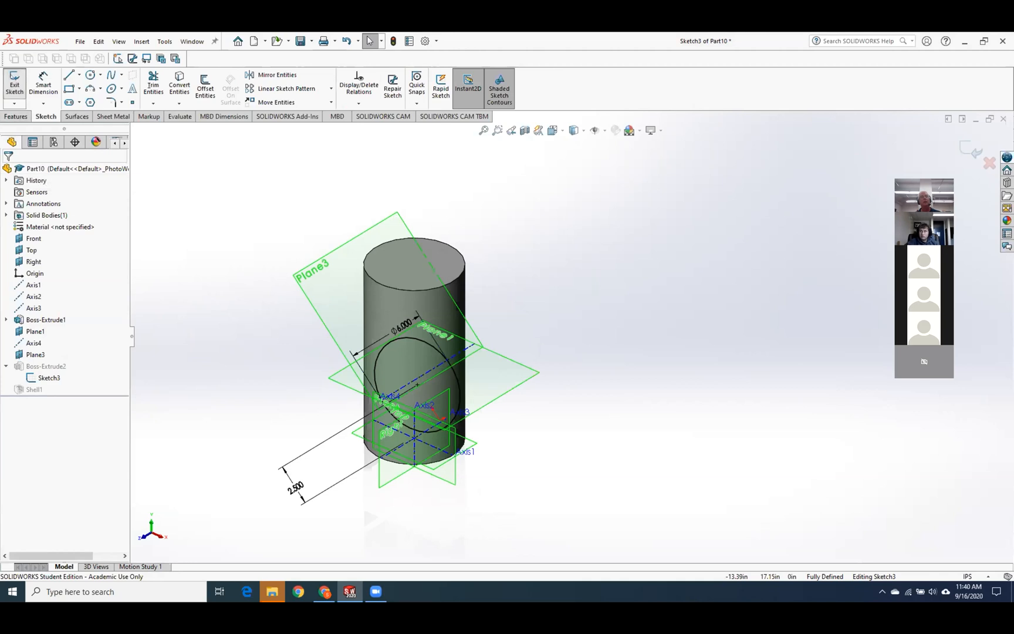
{"action": "left_click", "coordinate": [14, 82]}
Edit the shell feature and set its wall thickness to 0.25 in.
{"action": "middle_click_drag", "start_coordinate": [352, 432], "coordinate": [367, 281]}
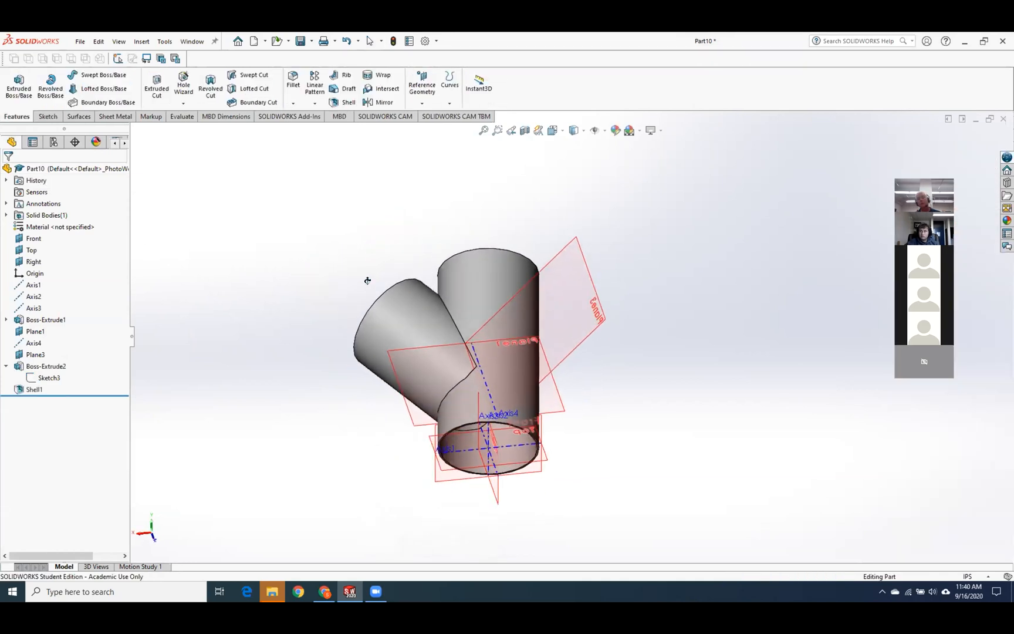
{"action": "scroll", "coordinate": [475, 381], "scroll_direction": "down", "scroll_amount": 5}
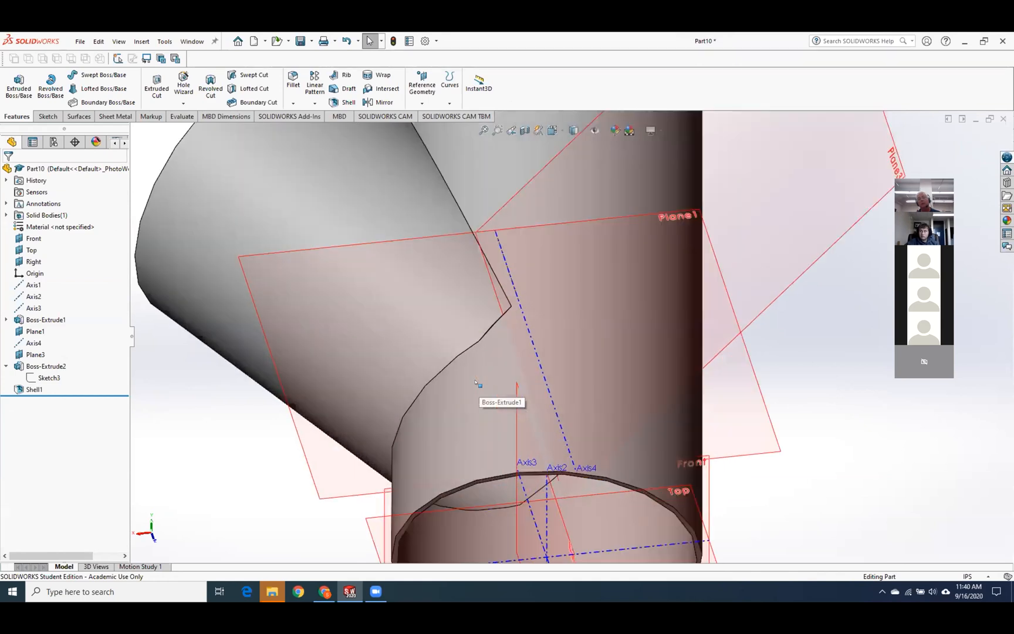
{"action": "scroll", "coordinate": [476, 382], "scroll_direction": "down", "scroll_amount": 1}
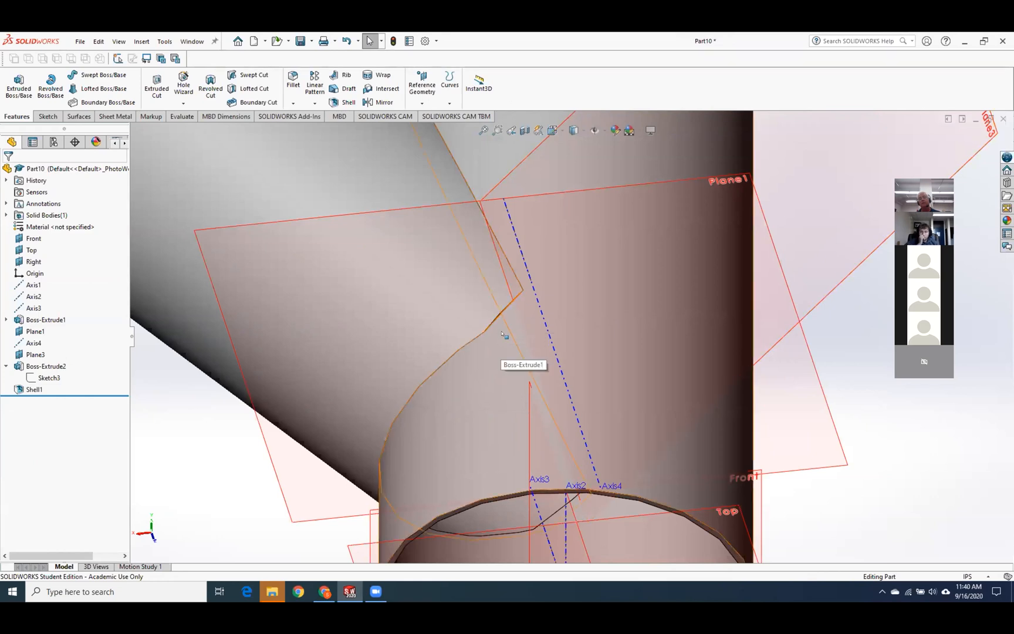
{"action": "key", "text": "f"}
{"action": "middle_click_drag", "start_coordinate": [497, 317], "coordinate": [545, 442]}
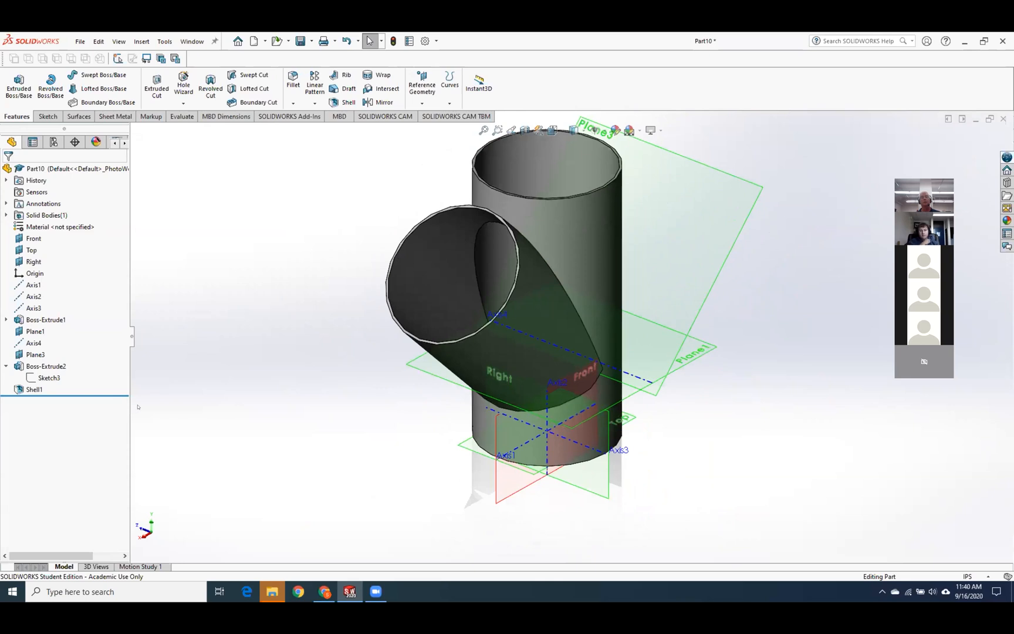
{"action": "right_click", "coordinate": [29, 390]}
{"action": "left_click", "coordinate": [33, 354]}
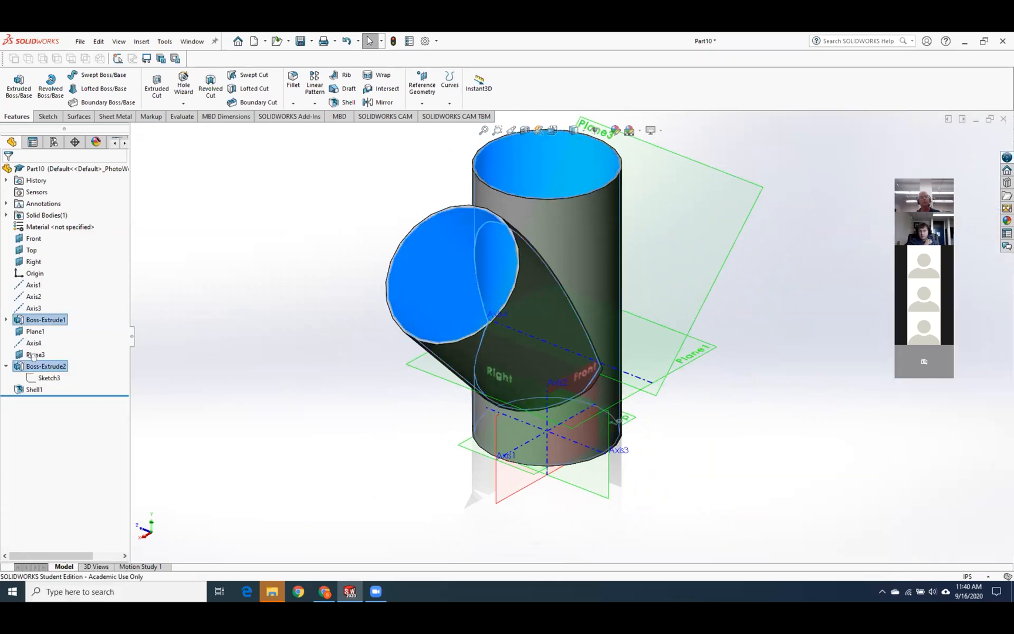
{"action": "type", "text": "."}
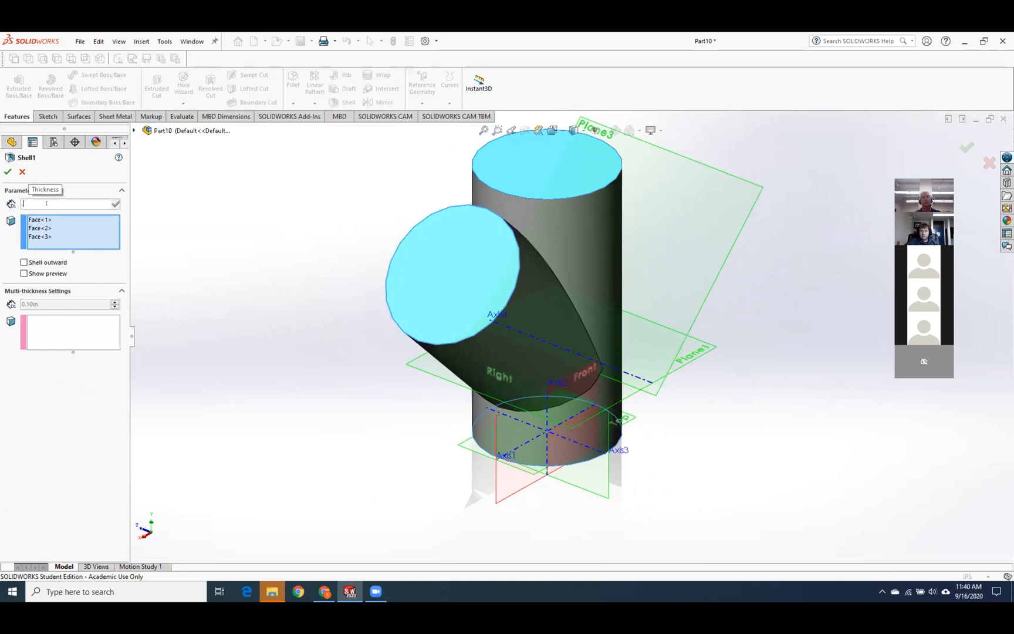
{"action": "type", "text": "25"}
{"action": "key", "text": "Return"}
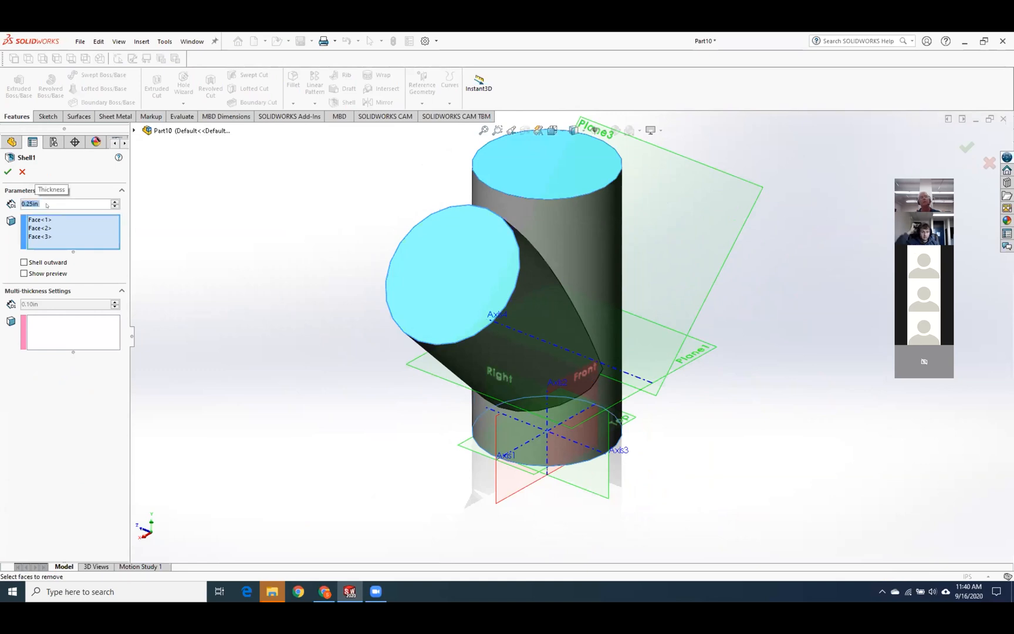
{"action": "left_click", "coordinate": [7, 172]}
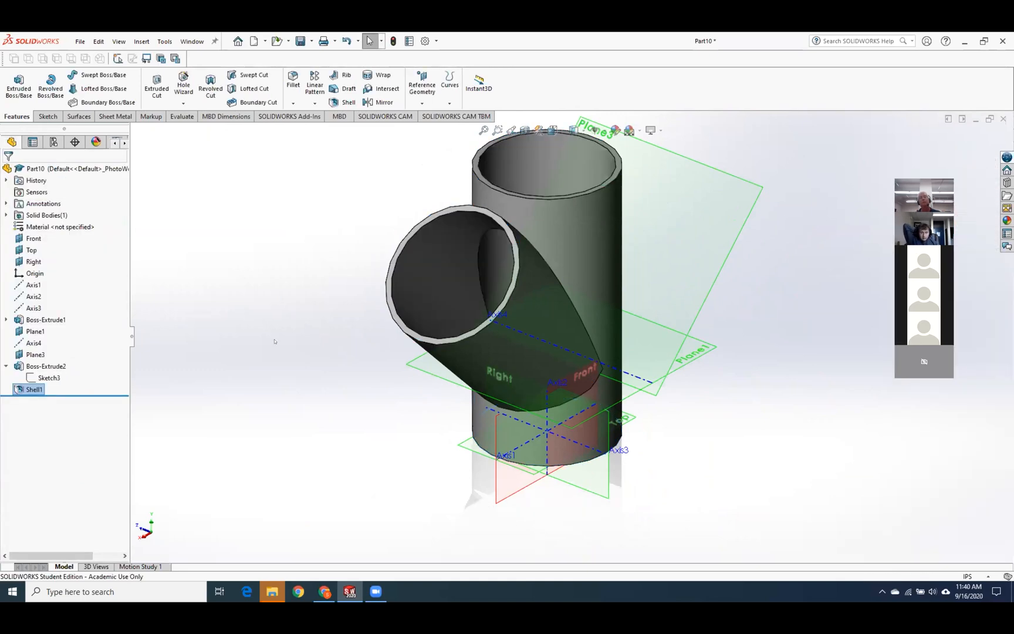
Examine the intersection edge between the angled branch and the main cylinder from several sides and up close.
{"action": "middle_click_drag", "start_coordinate": [359, 460], "coordinate": [560, 355]}
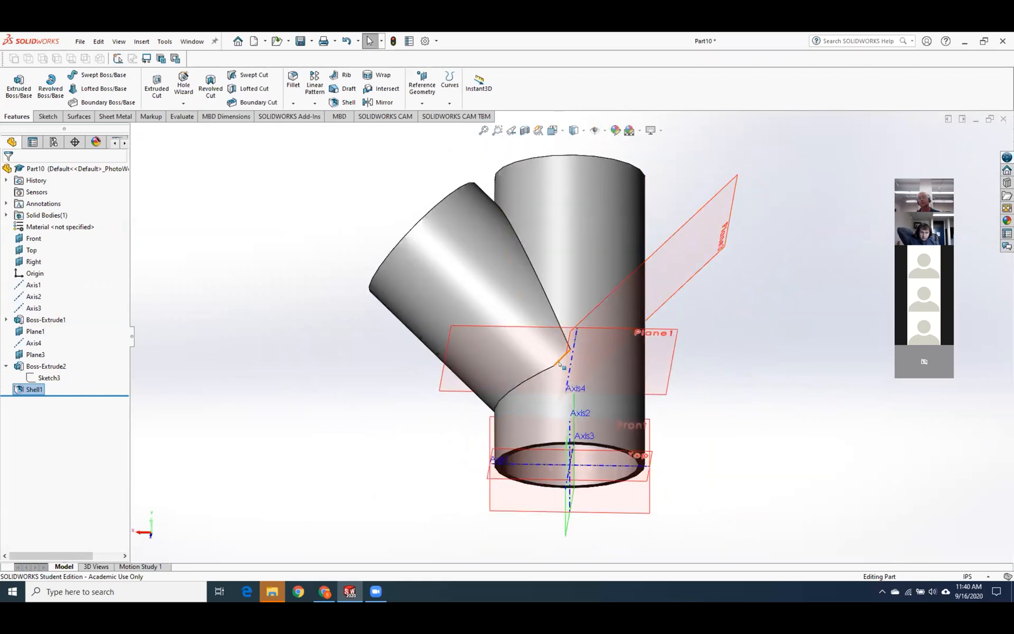
{"action": "middle_click_drag", "start_coordinate": [562, 365], "coordinate": [612, 403]}
{"action": "middle_click_drag", "start_coordinate": [591, 390], "coordinate": [614, 462]}
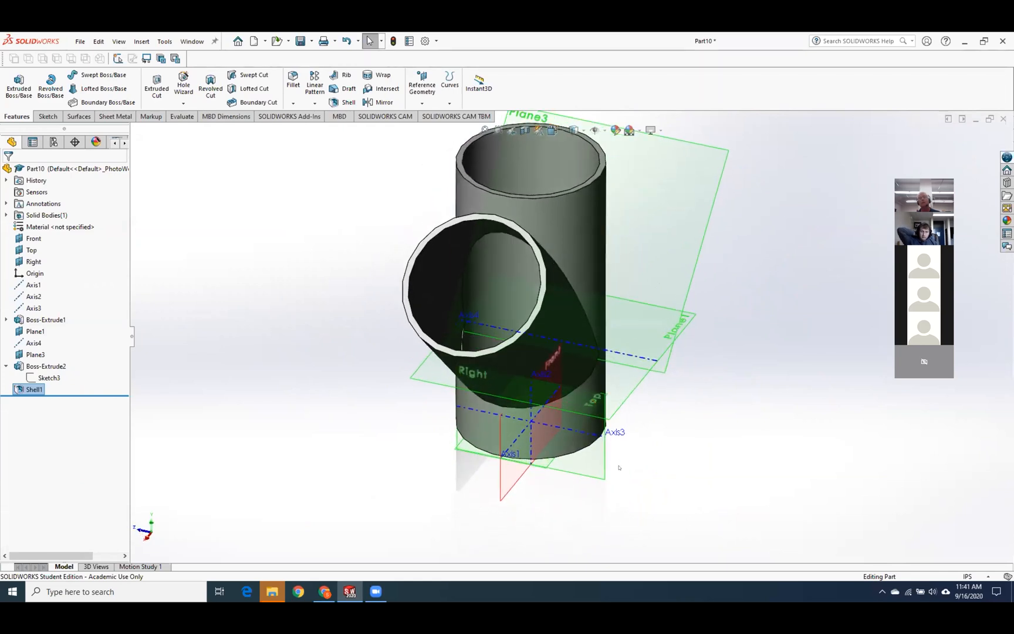
{"action": "middle_click_drag", "start_coordinate": [618, 468], "coordinate": [596, 401]}
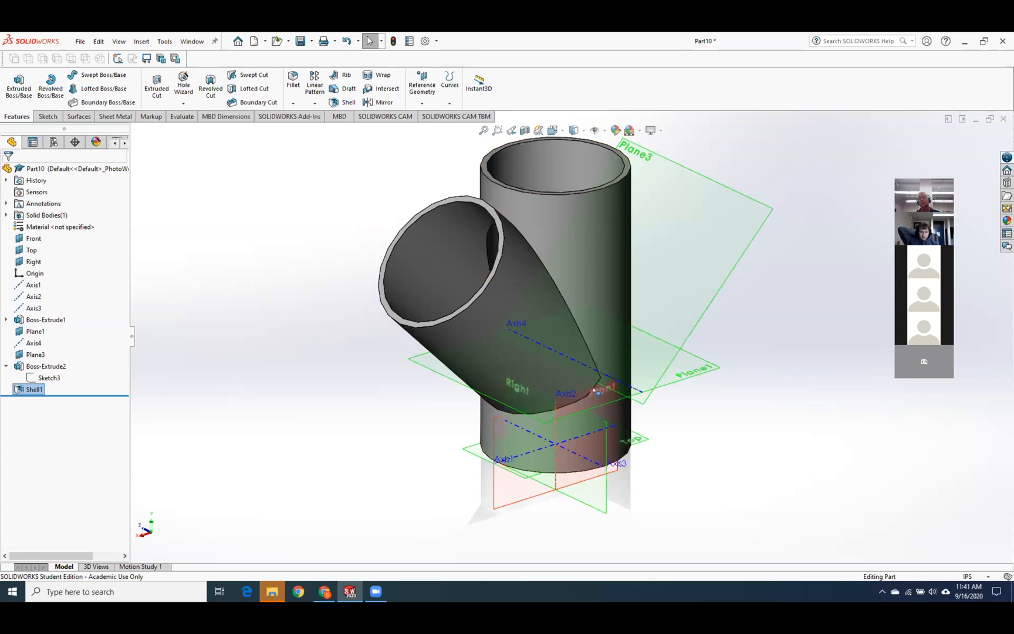
{"action": "scroll", "coordinate": [604, 389], "scroll_direction": "up", "scroll_amount": 4}
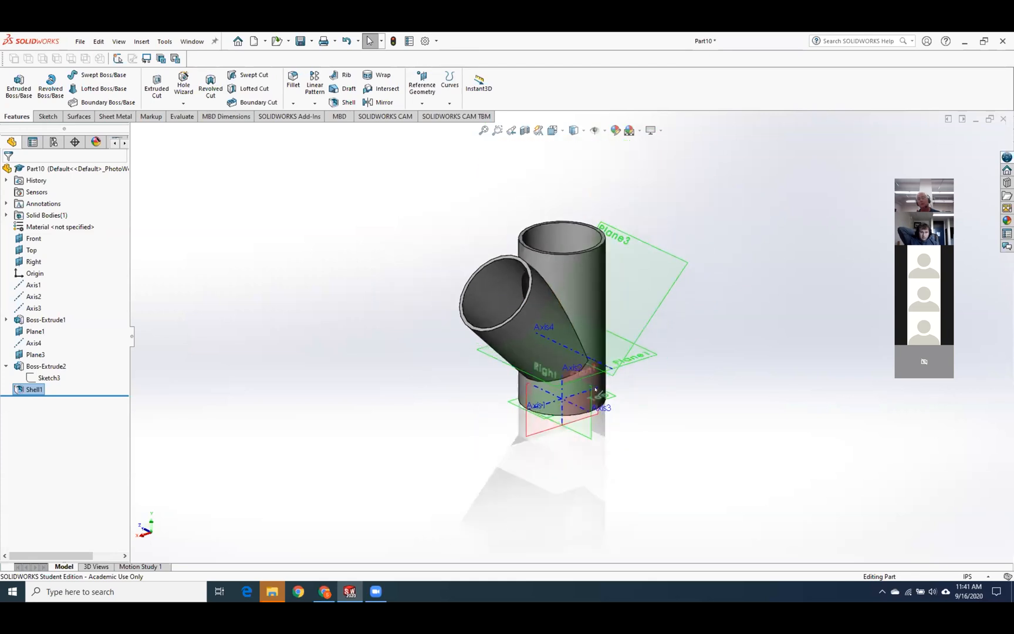
{"action": "middle_click_drag", "start_coordinate": [604, 389], "coordinate": [561, 348]}
{"action": "scroll", "coordinate": [562, 347], "scroll_direction": "down", "scroll_amount": 5}
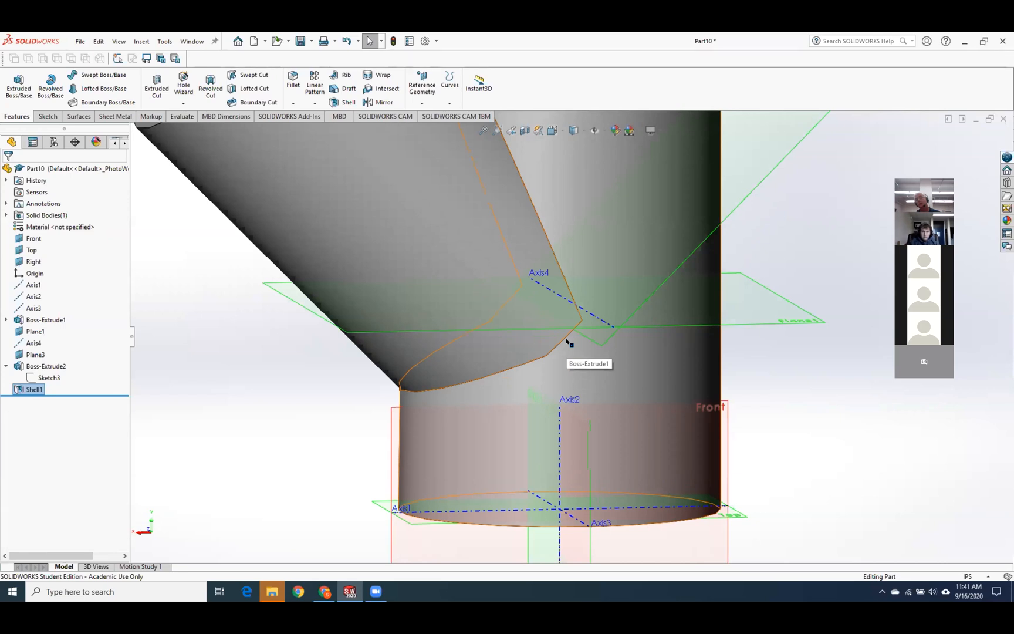
{"action": "scroll", "coordinate": [584, 343], "scroll_direction": "up", "scroll_amount": 2}
{"action": "scroll", "coordinate": [585, 343], "scroll_direction": "up", "scroll_amount": 1}
{"action": "middle_click_drag", "start_coordinate": [469, 276], "coordinate": [680, 230]}
{"action": "scroll", "coordinate": [479, 342], "scroll_direction": "down", "scroll_amount": 6}
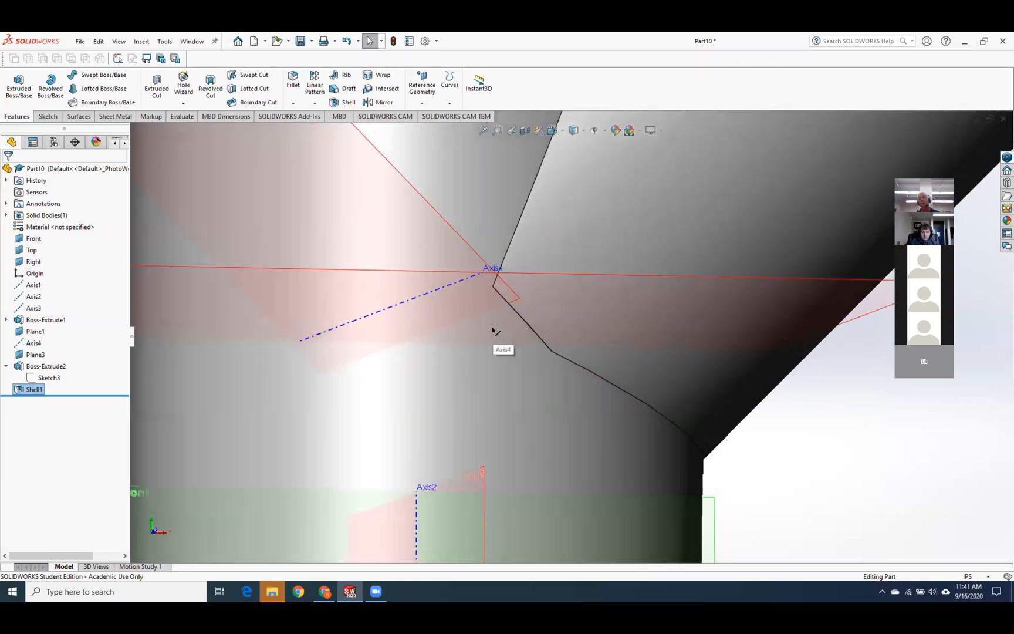
{"action": "scroll", "coordinate": [579, 317], "scroll_direction": "down", "scroll_amount": 3}
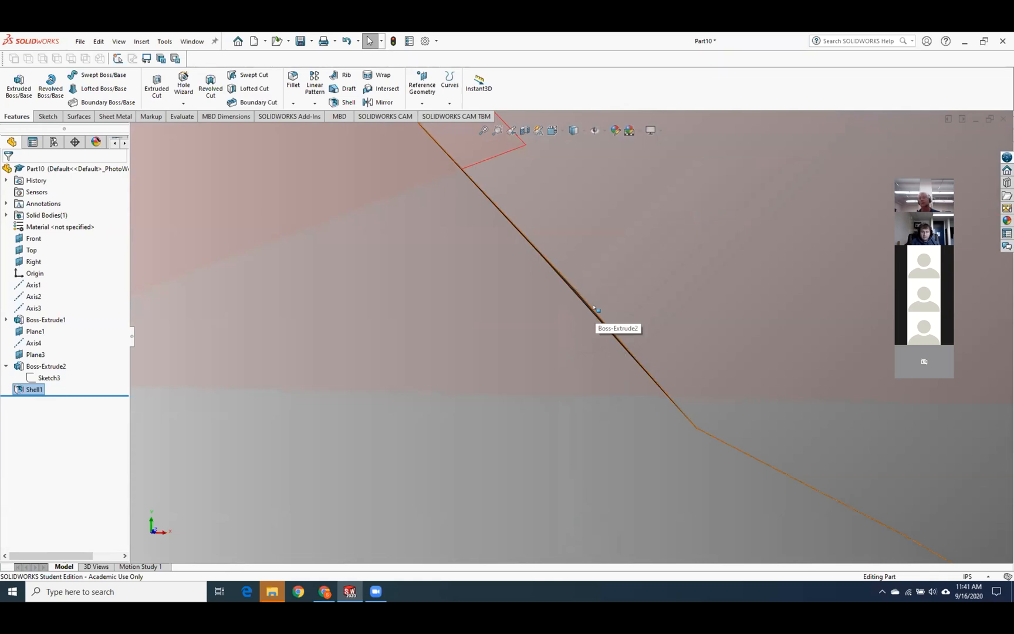
{"action": "key", "text": "f"}
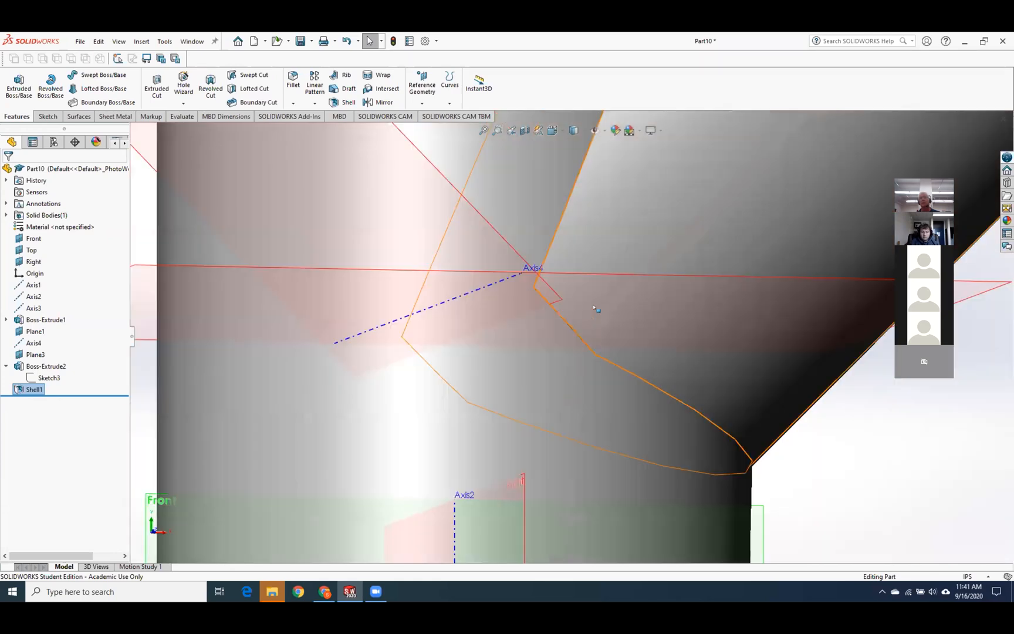
{"action": "middle_click_drag", "start_coordinate": [669, 307], "coordinate": [492, 350]}
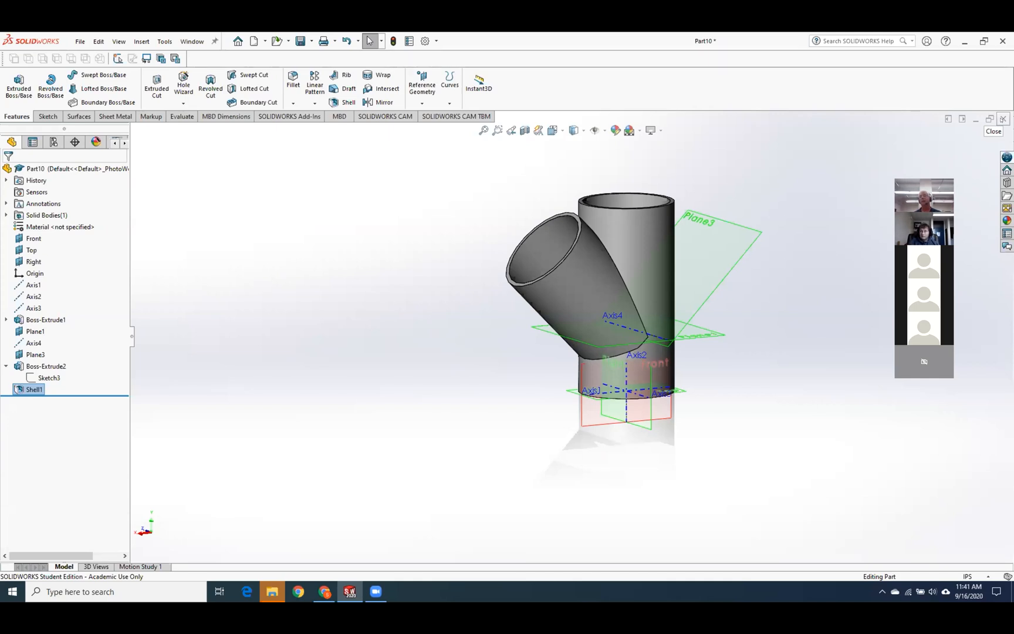
Close the part document without saving its changes.
{"action": "left_click", "coordinate": [1003, 119]}
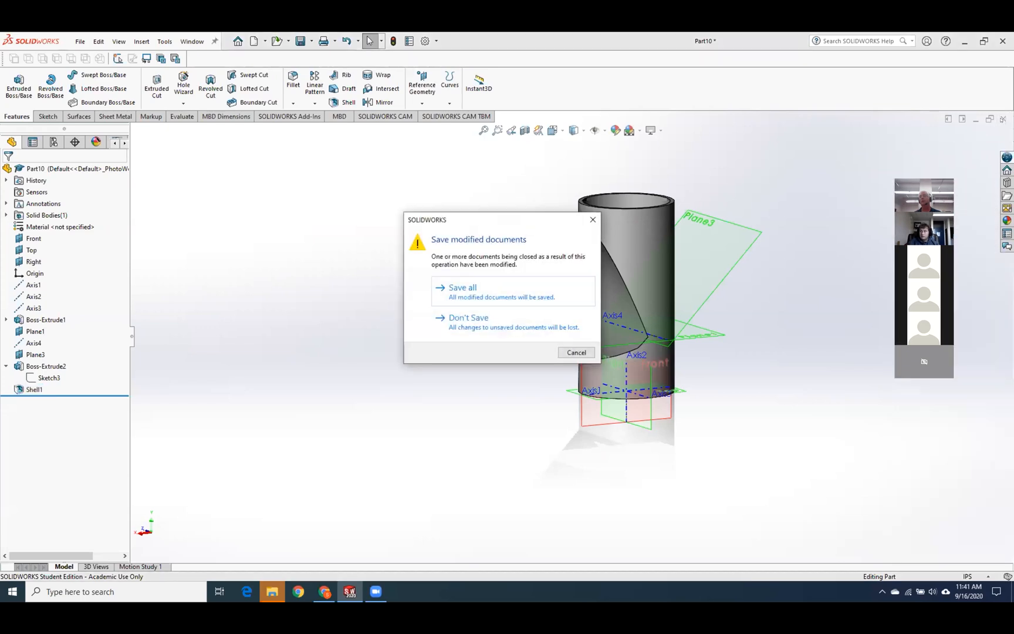
{"action": "left_click", "coordinate": [517, 329]}
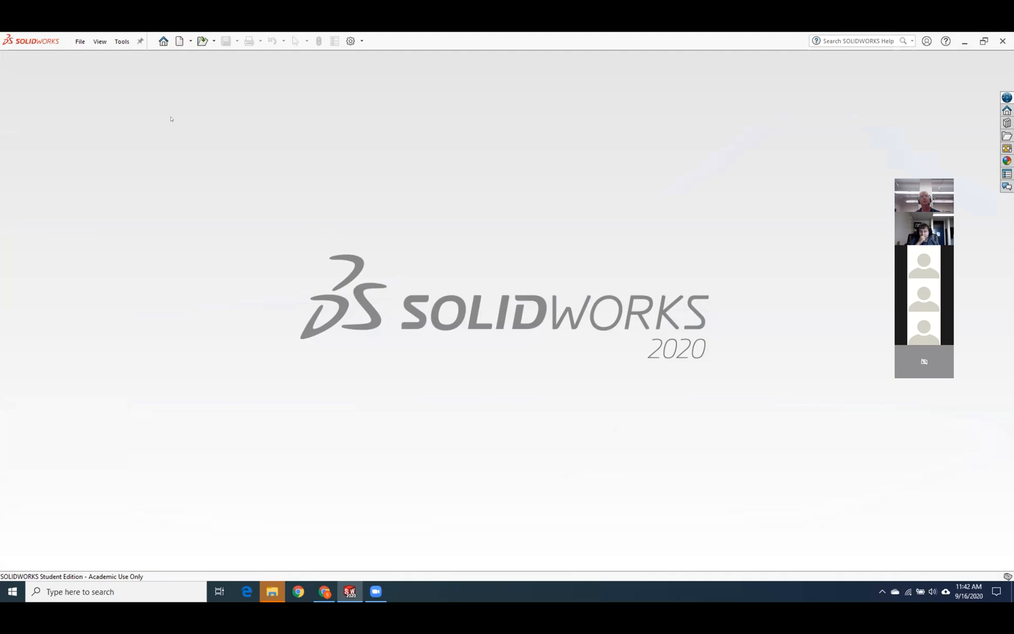
Create a new part from the SW_Templates part template and sketch an origin-centred circle about 1.57 in in diameter on the Right plane.
{"action": "left_click", "coordinate": [180, 40]}
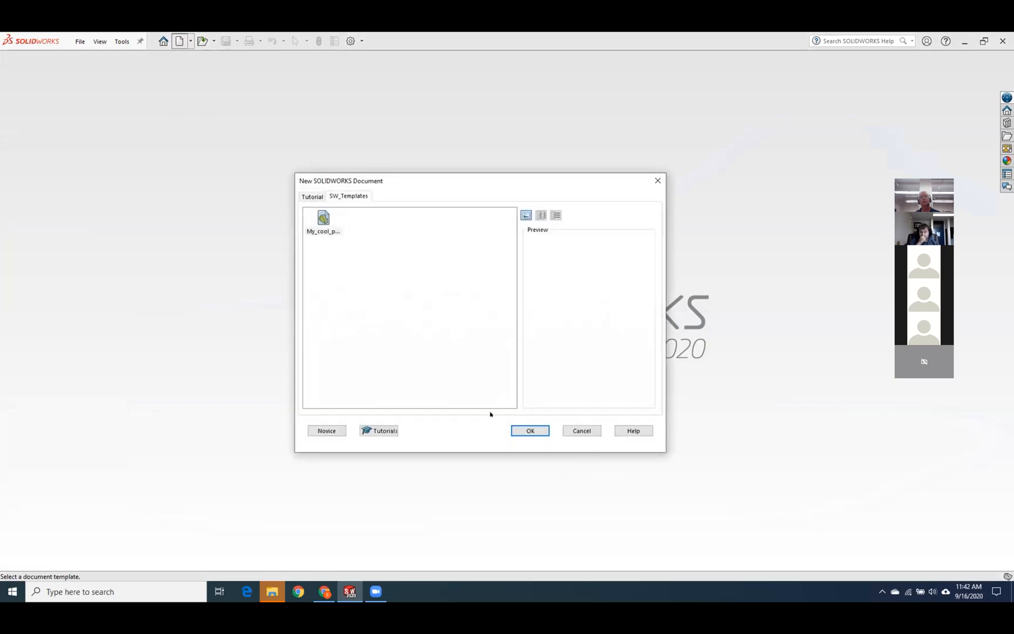
{"action": "left_click", "coordinate": [521, 426]}
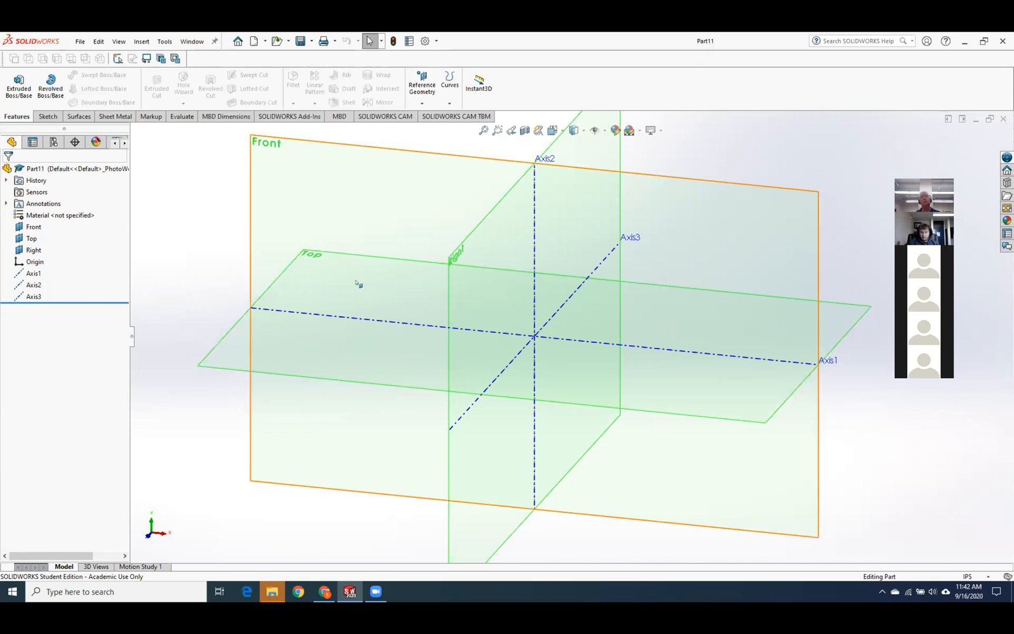
{"action": "right_click", "coordinate": [579, 140]}
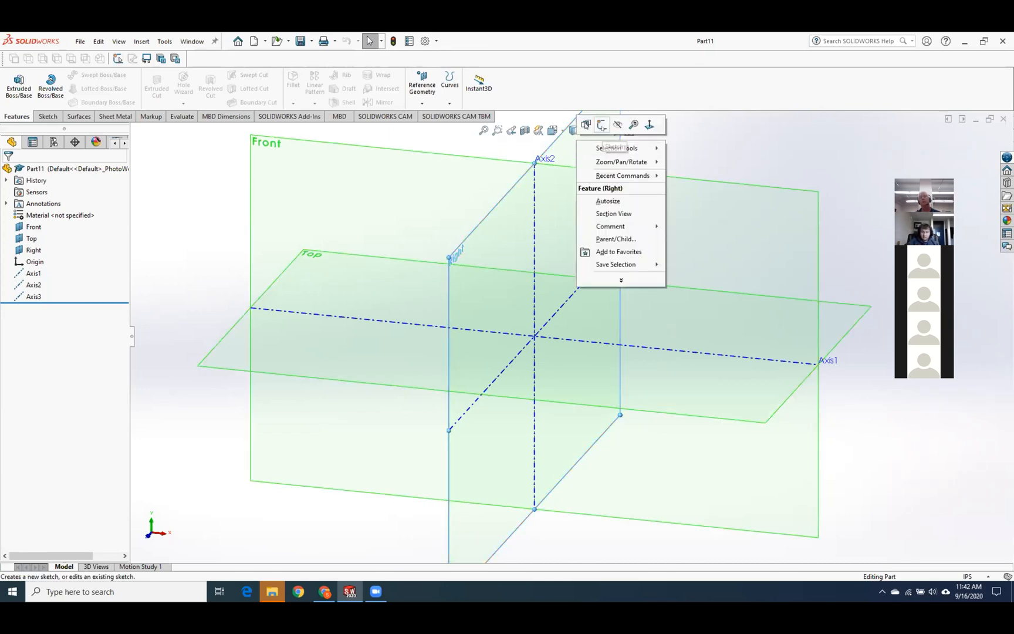
{"action": "left_click", "coordinate": [600, 125]}
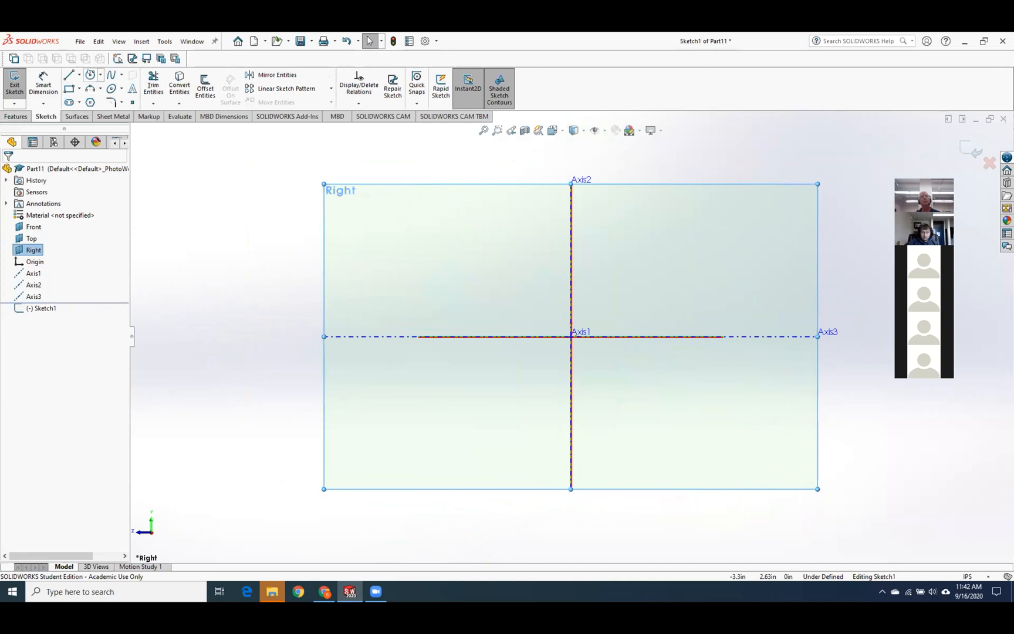
{"action": "left_click", "coordinate": [90, 75]}
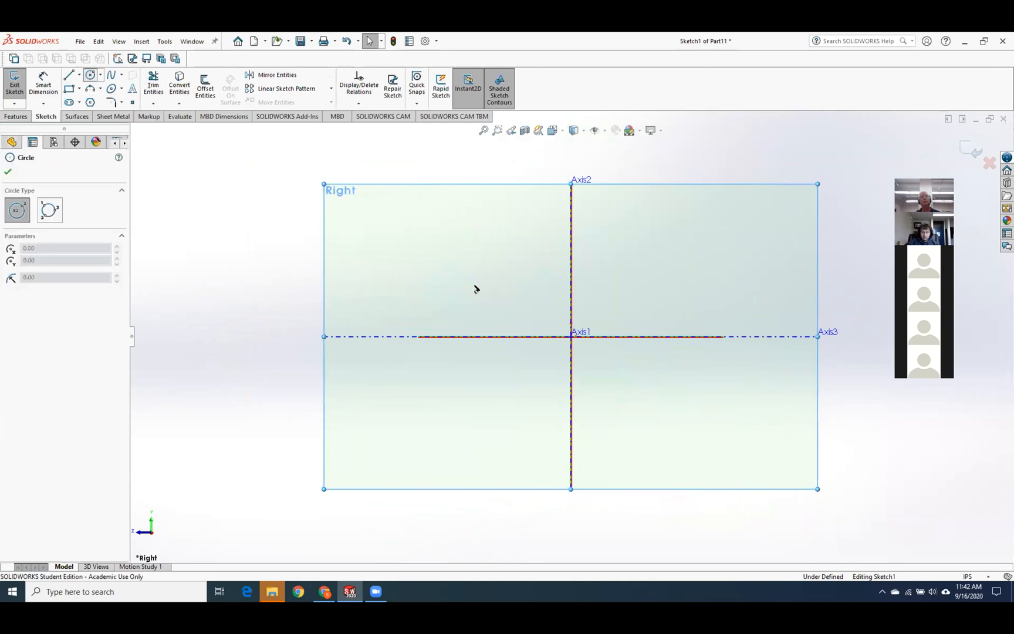
{"action": "left_click", "coordinate": [571, 338]}
{"action": "left_click", "coordinate": [626, 361]}
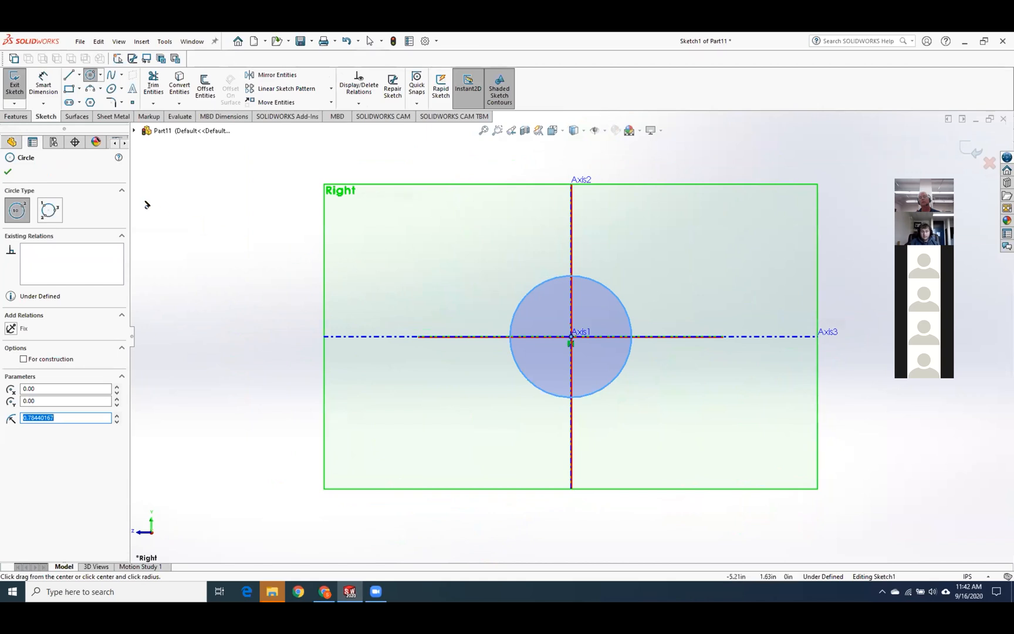
{"action": "left_click", "coordinate": [8, 171]}
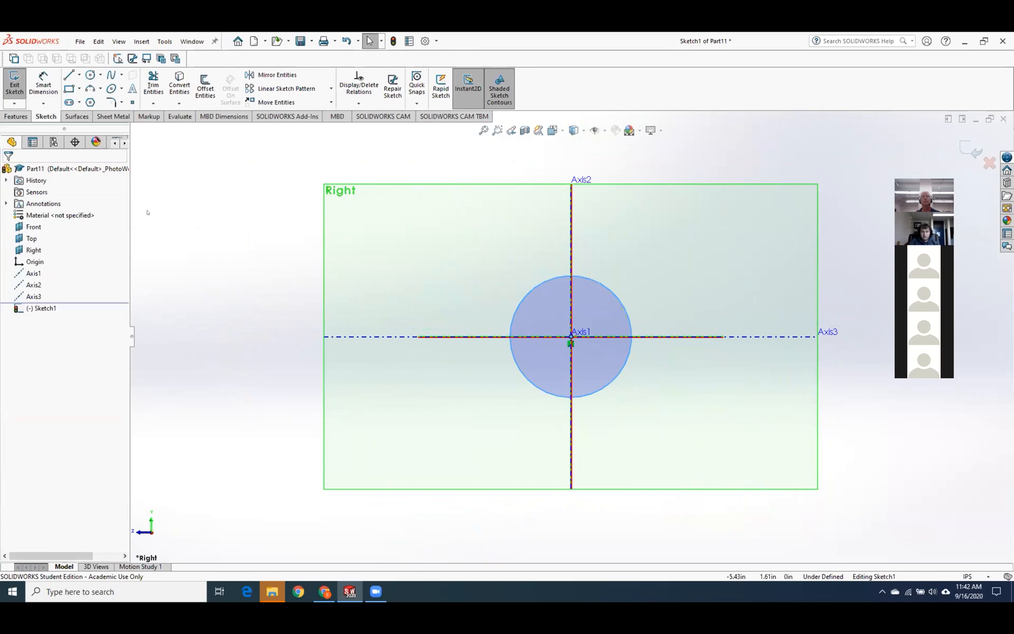
Dimension the circle's diameter and set it to 1 in.
{"action": "left_click", "coordinate": [43, 85]}
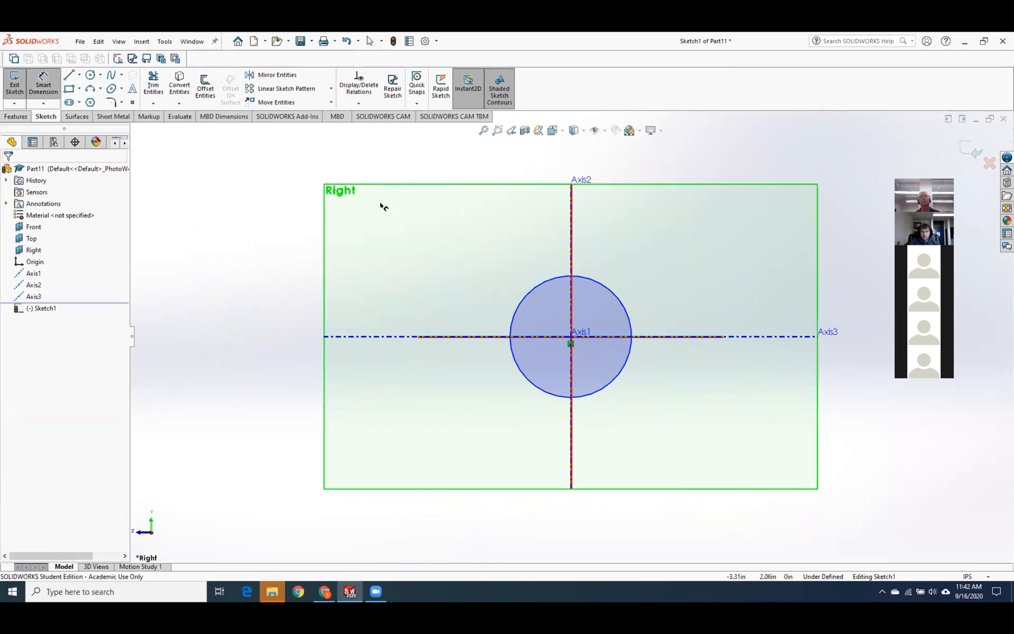
{"action": "left_click", "coordinate": [536, 289]}
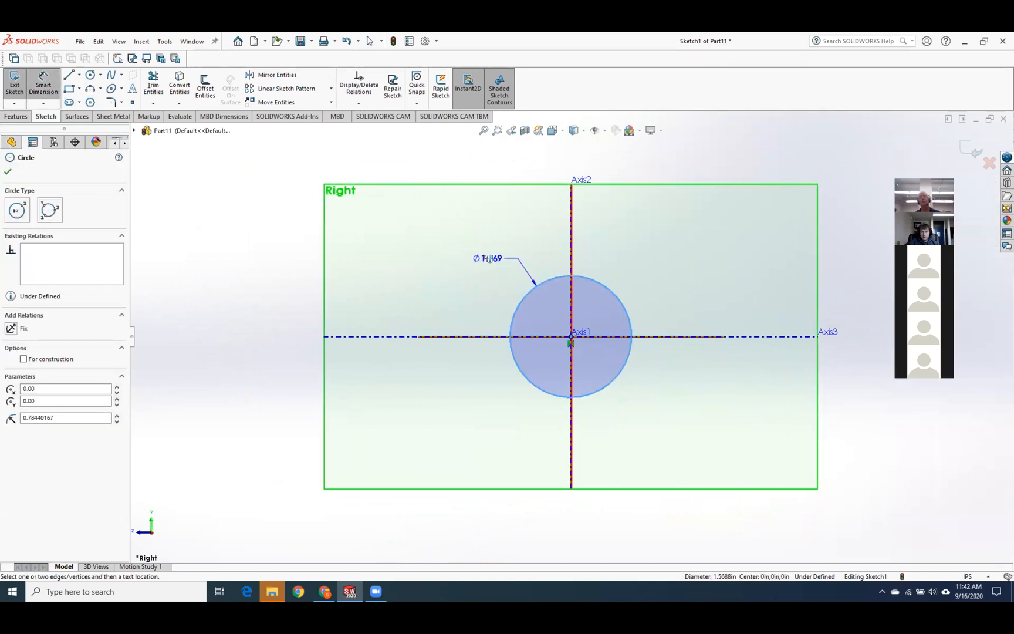
{"action": "left_click", "coordinate": [489, 258]}
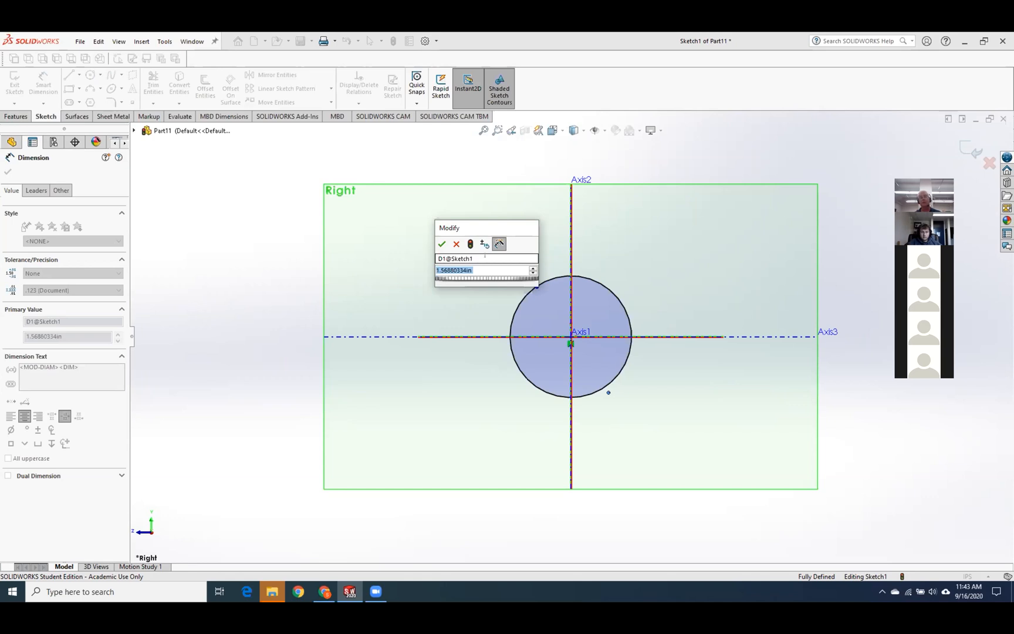
{"action": "type", "text": "1"}
{"action": "key", "text": "Return"}
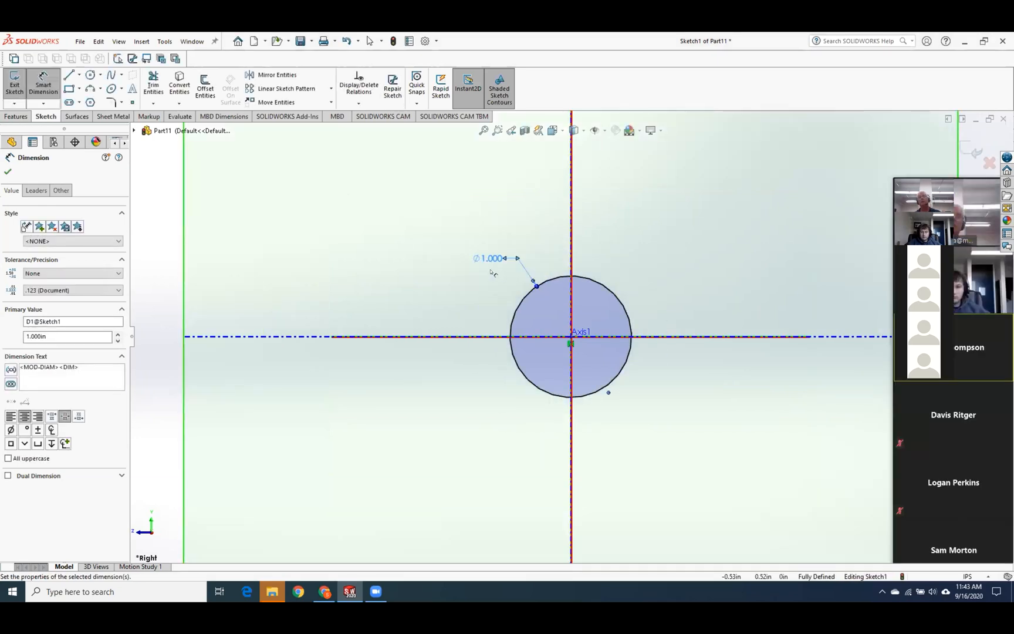
{"action": "left_click", "coordinate": [7, 171]}
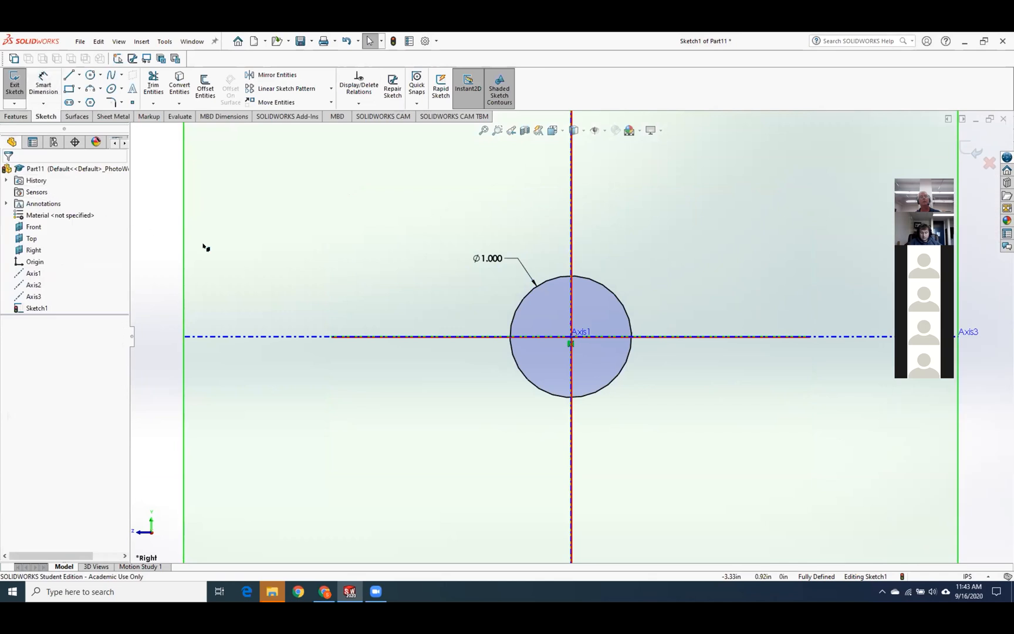
Exit the sketch and extrude the circle as a blind boss to a depth of 6 in.
{"action": "key", "text": "ctrl+7"}
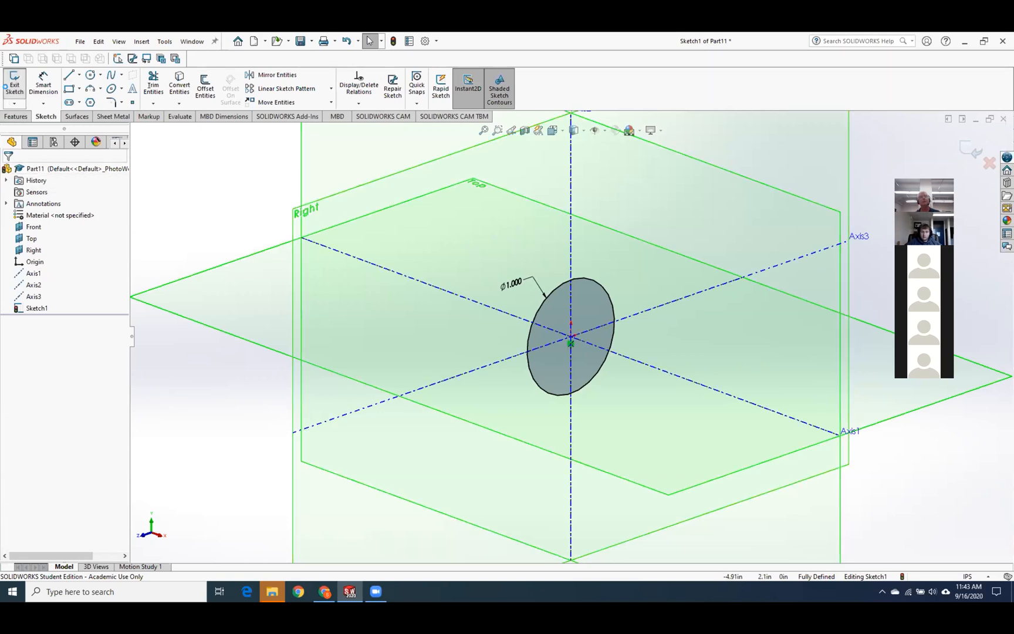
{"action": "left_click", "coordinate": [15, 82]}
{"action": "left_click", "coordinate": [19, 91]}
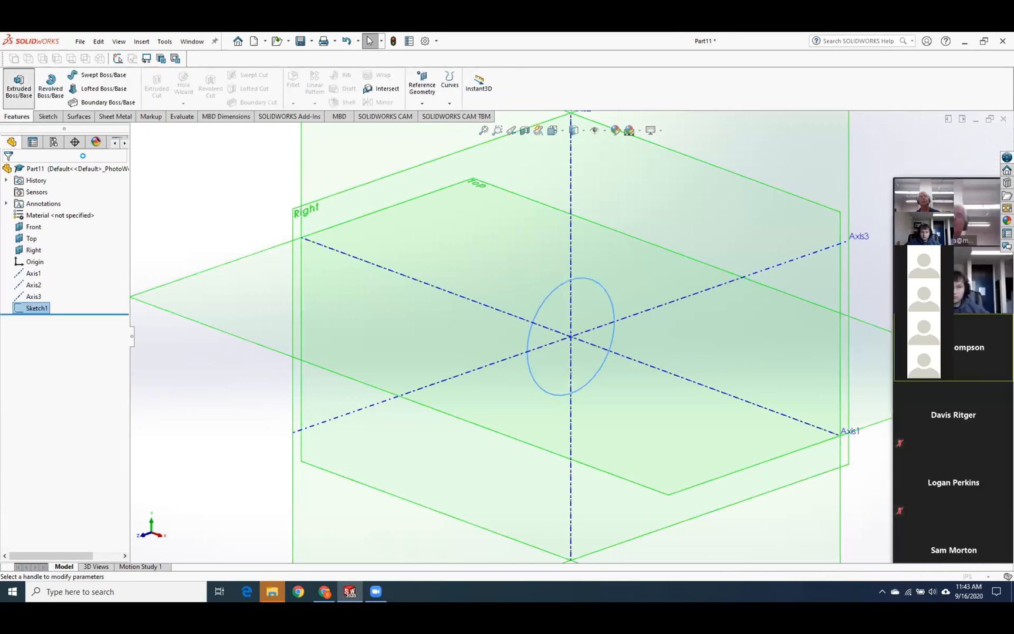
{"action": "left_click_drag", "start_coordinate": [586, 342], "coordinate": [876, 458]}
{"action": "key", "text": "f"}
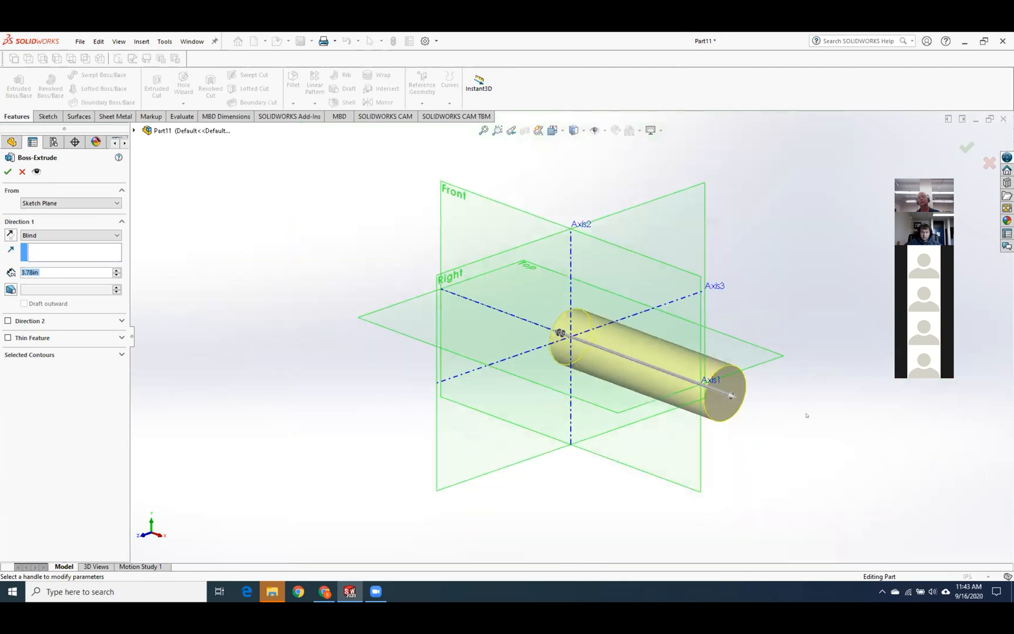
{"action": "scroll", "coordinate": [722, 339], "scroll_direction": "down", "scroll_amount": 3}
{"action": "scroll", "coordinate": [723, 340], "scroll_direction": "up", "scroll_amount": 2}
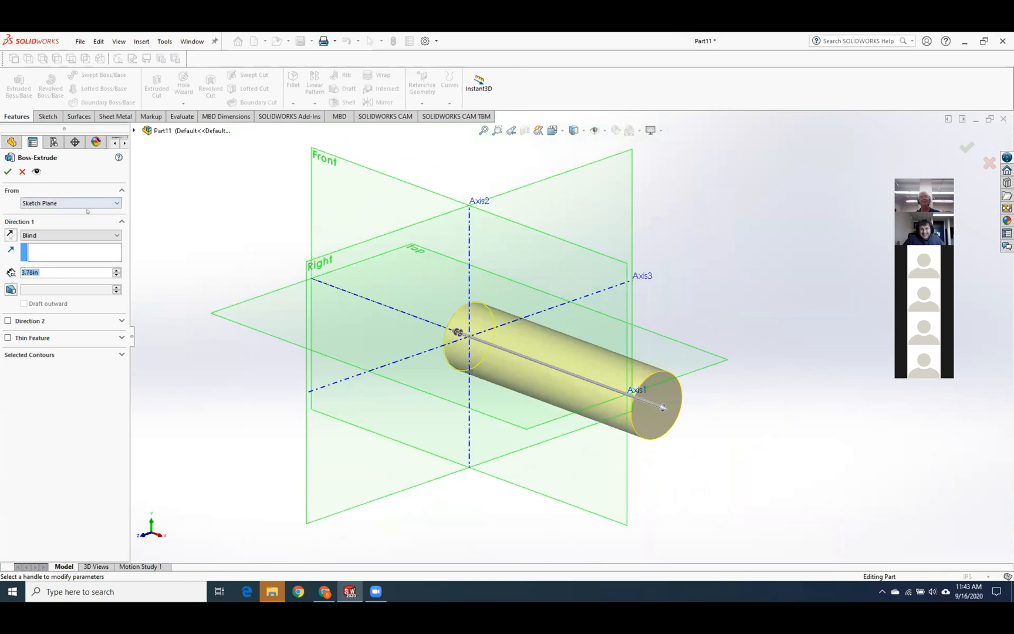
{"action": "left_click_drag", "start_coordinate": [62, 273], "coordinate": [4, 272]}
{"action": "type", "text": "6"}
{"action": "key", "text": "Return"}
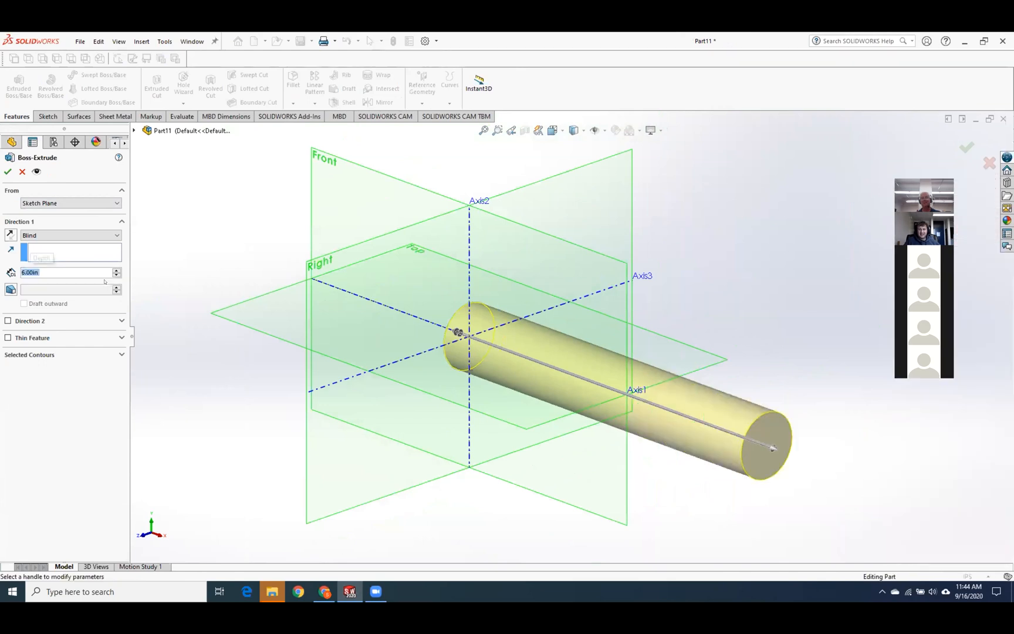
{"action": "left_click", "coordinate": [7, 172]}
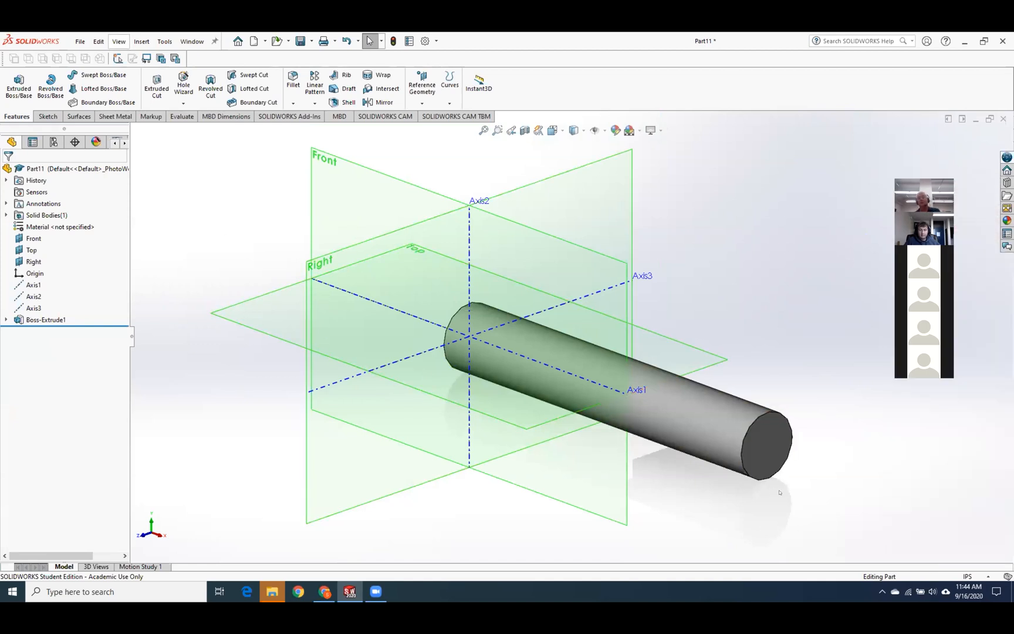
Start a reference plane with the Top plane as first reference and the cylinder's curved face as second reference.
{"action": "middle_click_drag", "start_coordinate": [781, 492], "coordinate": [751, 486]}
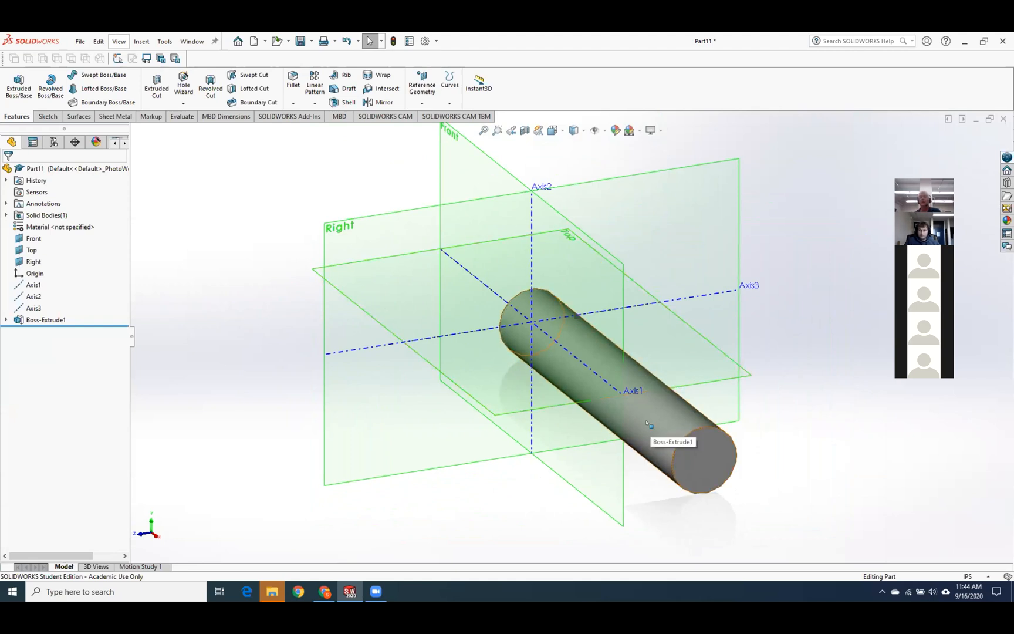
{"action": "middle_click_drag", "start_coordinate": [806, 444], "coordinate": [827, 468]}
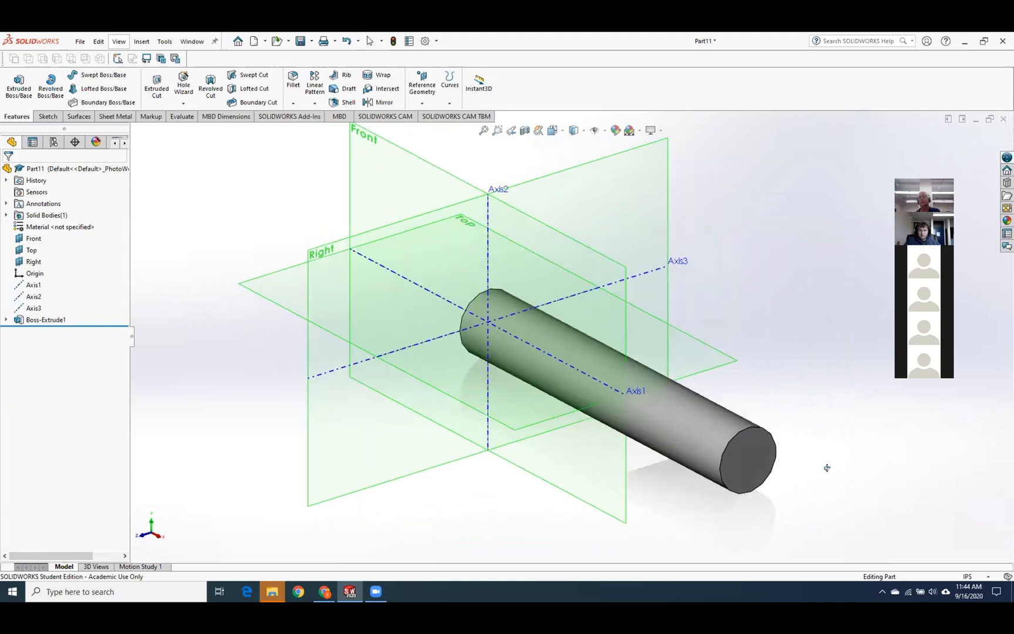
{"action": "left_click", "coordinate": [421, 104]}
{"action": "left_click", "coordinate": [416, 117]}
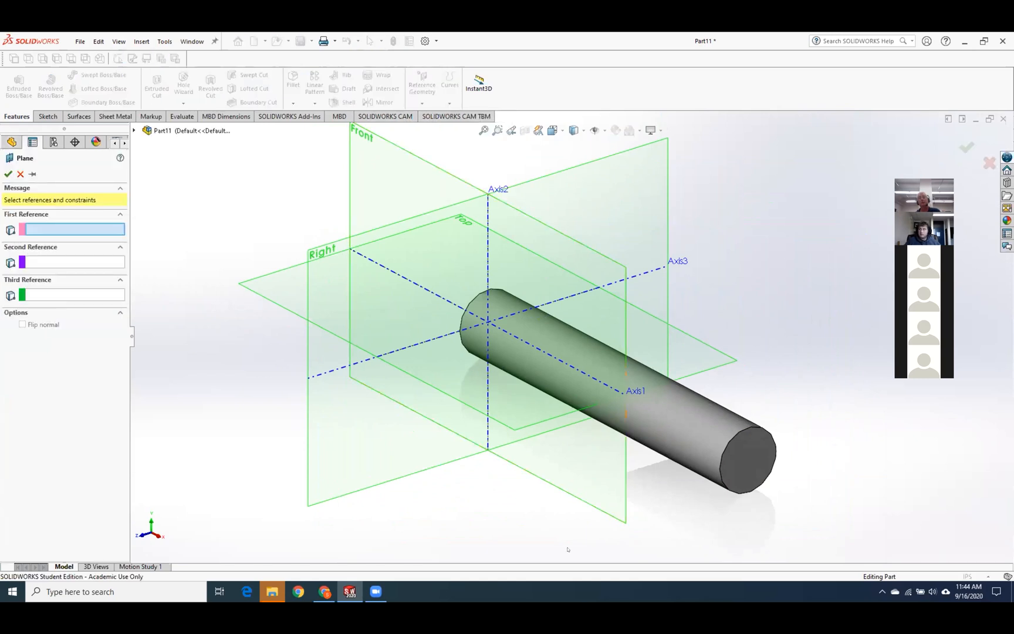
{"action": "left_click", "coordinate": [726, 365]}
{"action": "left_click", "coordinate": [698, 424]}
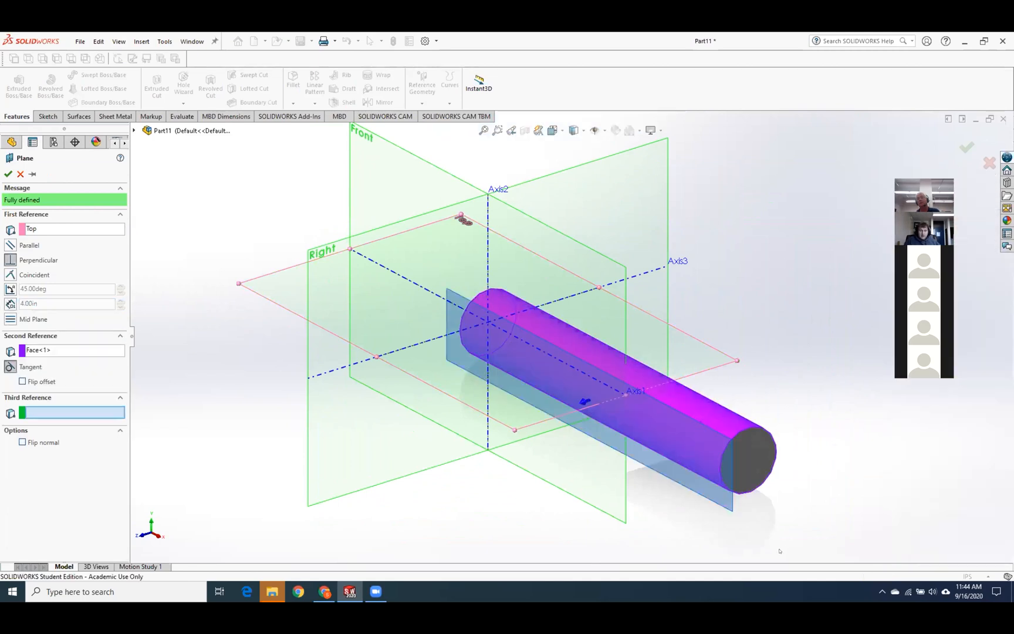
{"action": "middle_click_drag", "start_coordinate": [806, 434], "coordinate": [756, 416]}
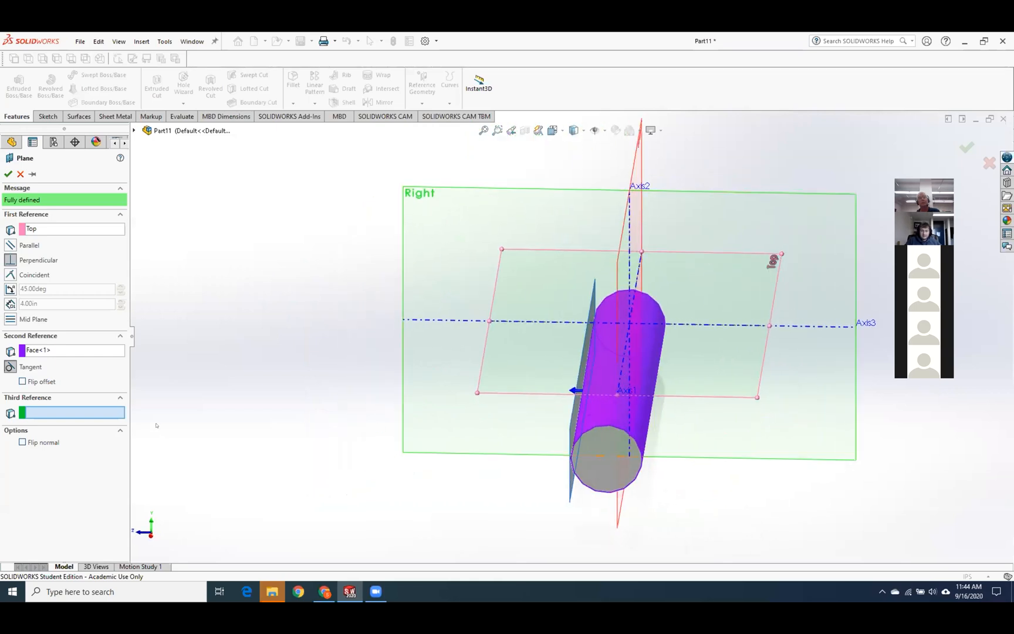
Define the tangent plane by its angle to the Top plane, try several angles, set it to 315° and create it.
{"action": "left_click", "coordinate": [11, 289]}
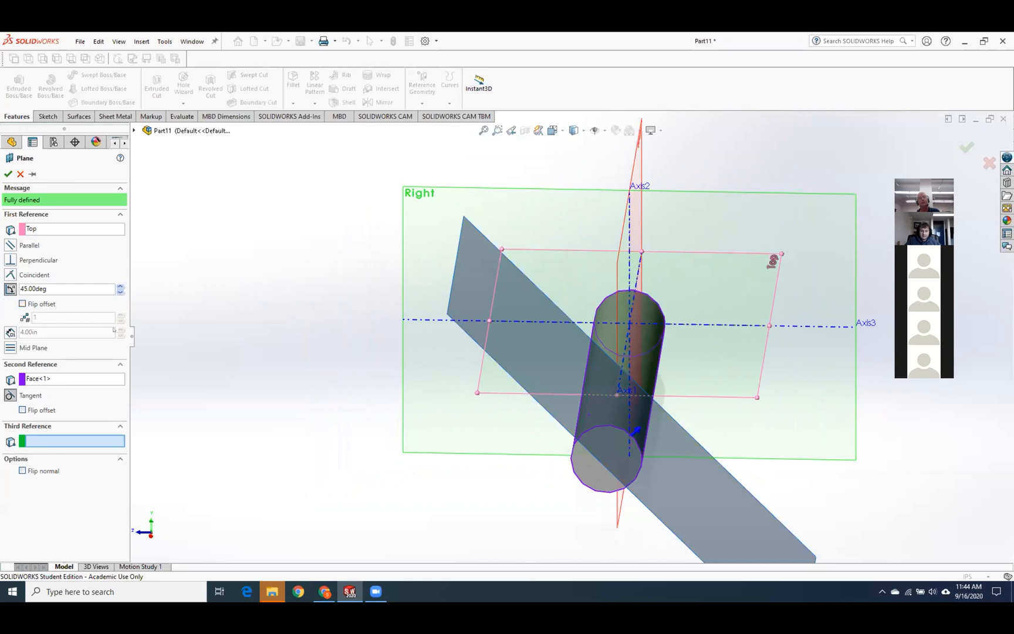
{"action": "left_click", "coordinate": [119, 287]}
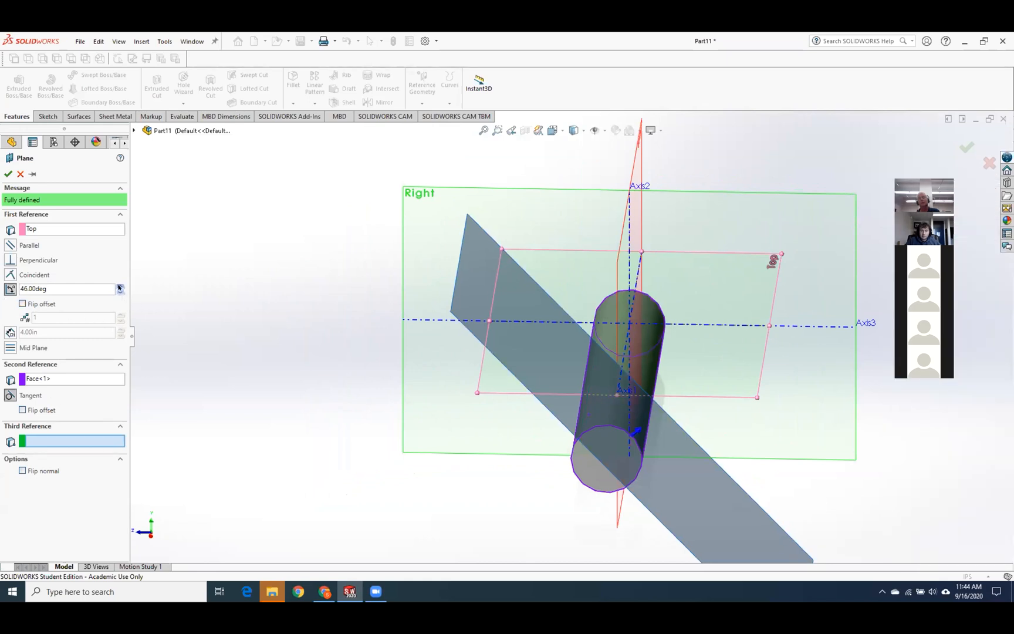
{"action": "left_click_drag", "start_coordinate": [119, 287], "coordinate": [119, 288]}
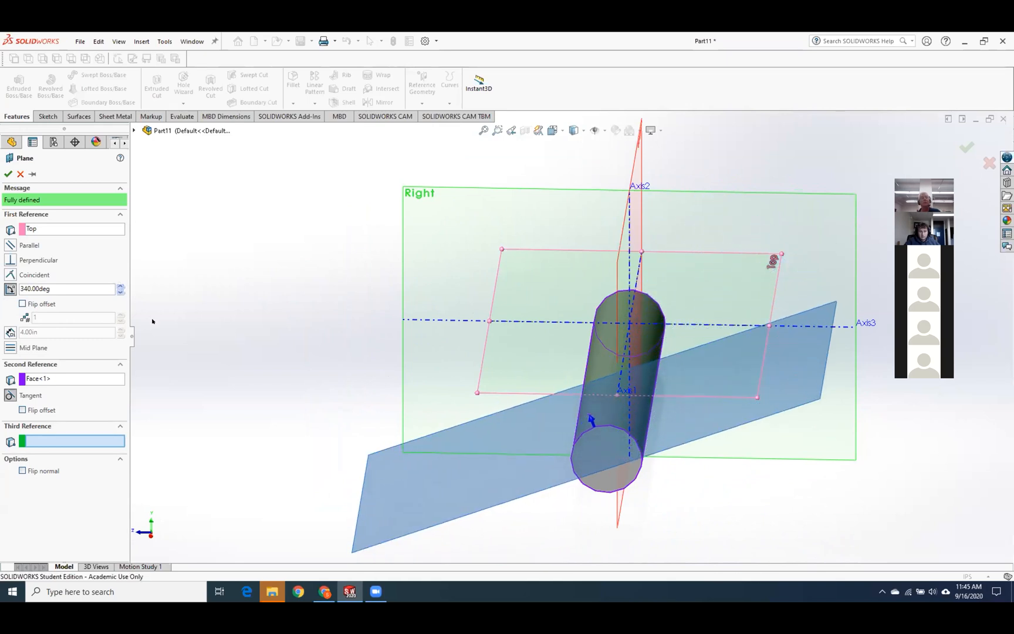
{"action": "double_click", "coordinate": [47, 289]}
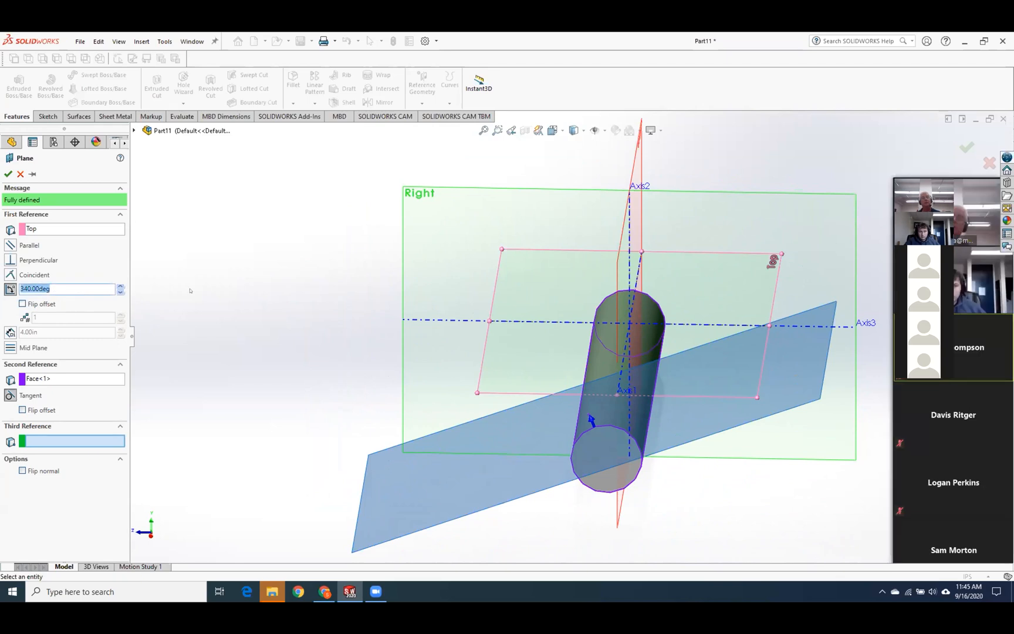
{"action": "type", "text": "315"}
{"action": "key", "text": "Return"}
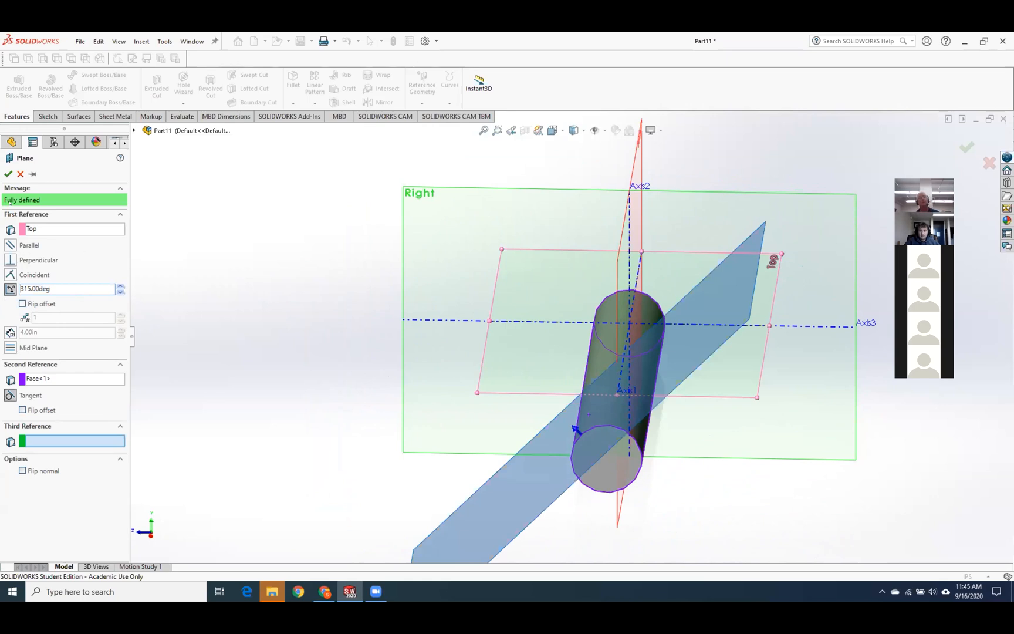
{"action": "left_click", "coordinate": [9, 173]}
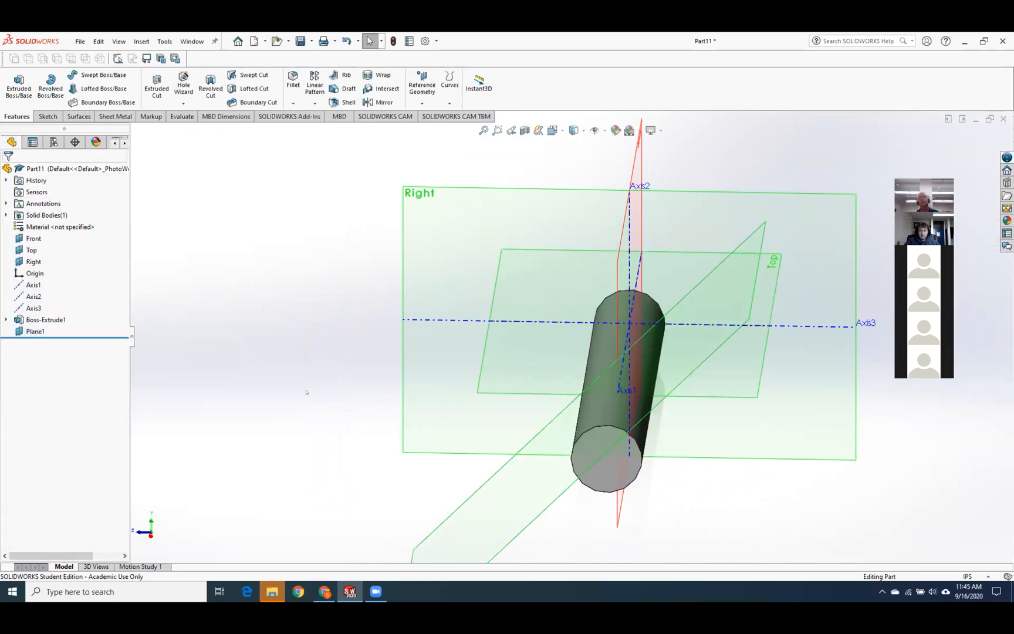
{"action": "middle_click_drag", "start_coordinate": [299, 399], "coordinate": [292, 355]}
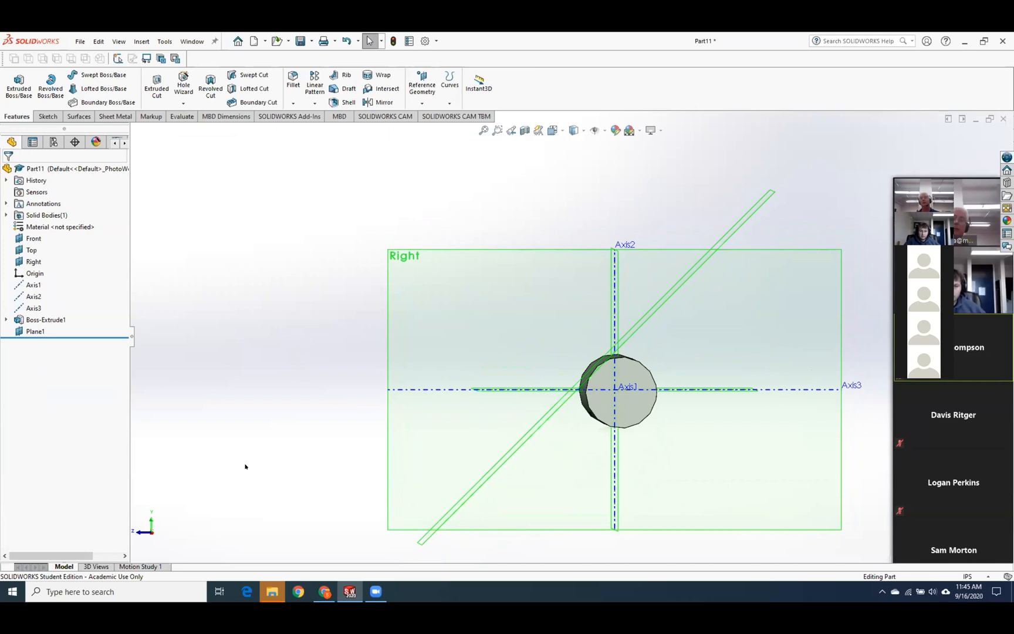
Switch to the Lesson_6 presentation in Google Slides and view the table of conditions for creating a plane.
{"action": "left_click", "coordinate": [325, 593]}
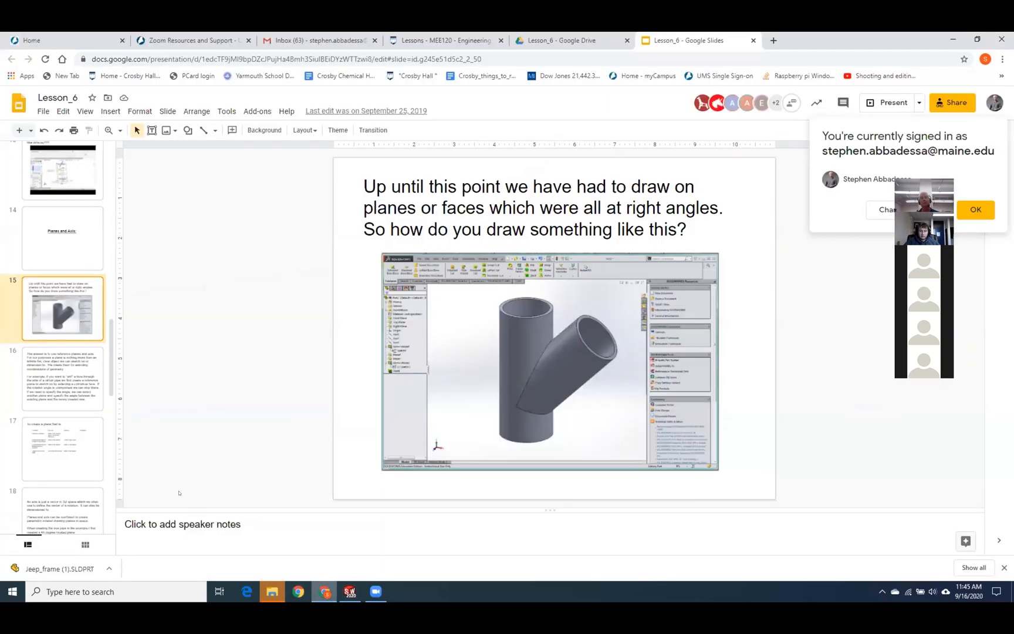
{"action": "key", "text": "Down"}
{"action": "key", "text": "Down"}
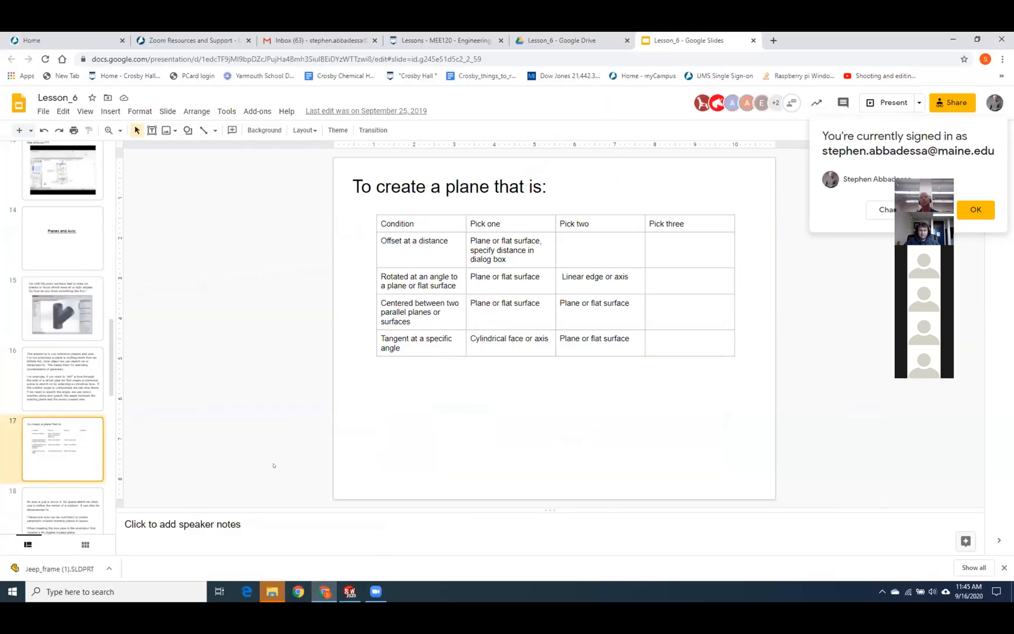
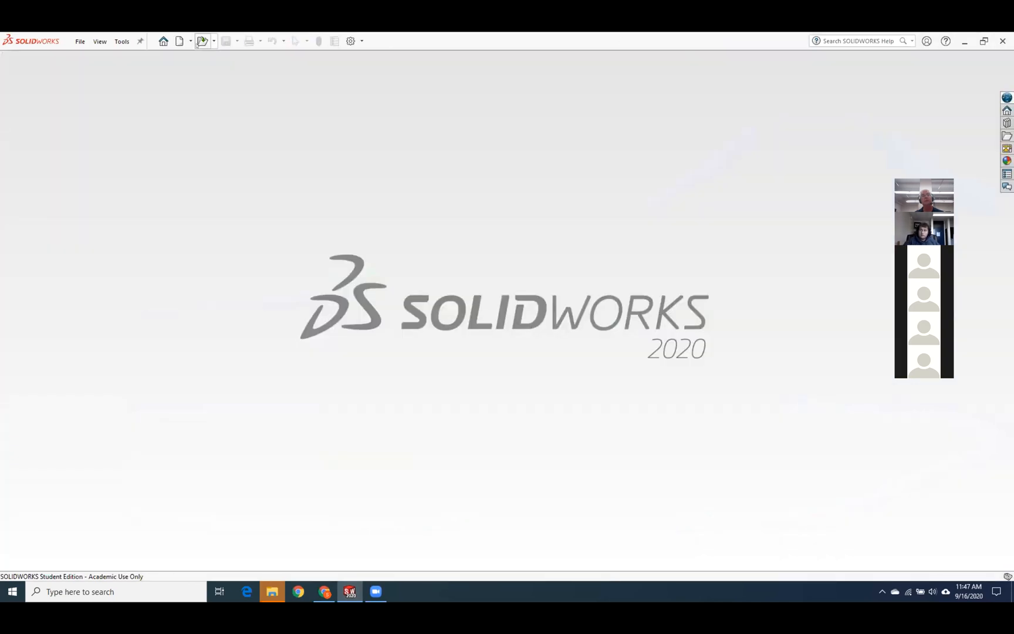
Create another new part document in SOLIDWORKS from the SW_Templates part template.
{"action": "left_click", "coordinate": [179, 41]}
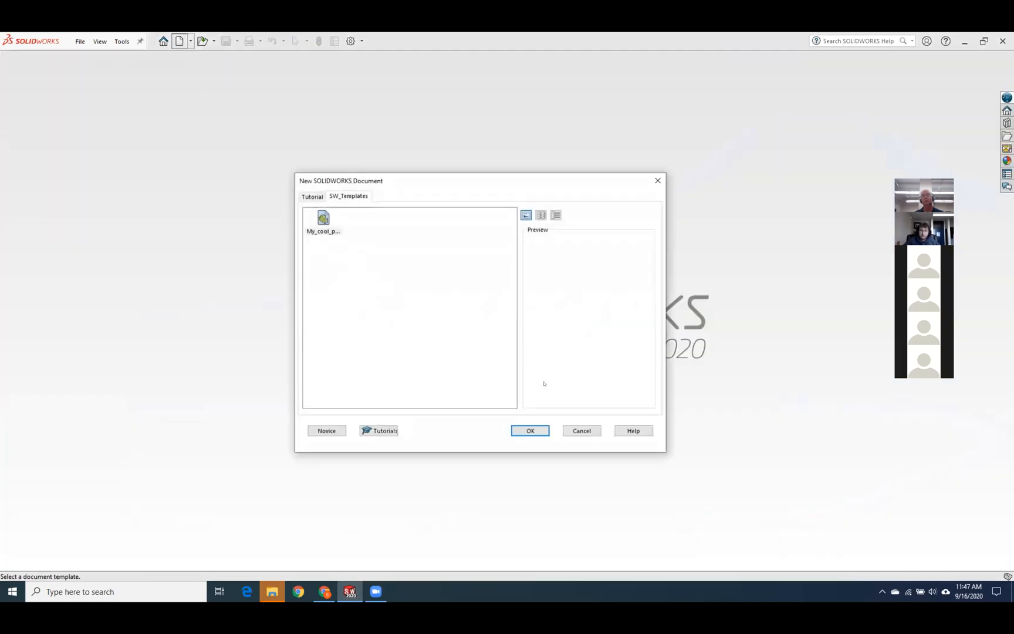
{"action": "left_click", "coordinate": [530, 430]}
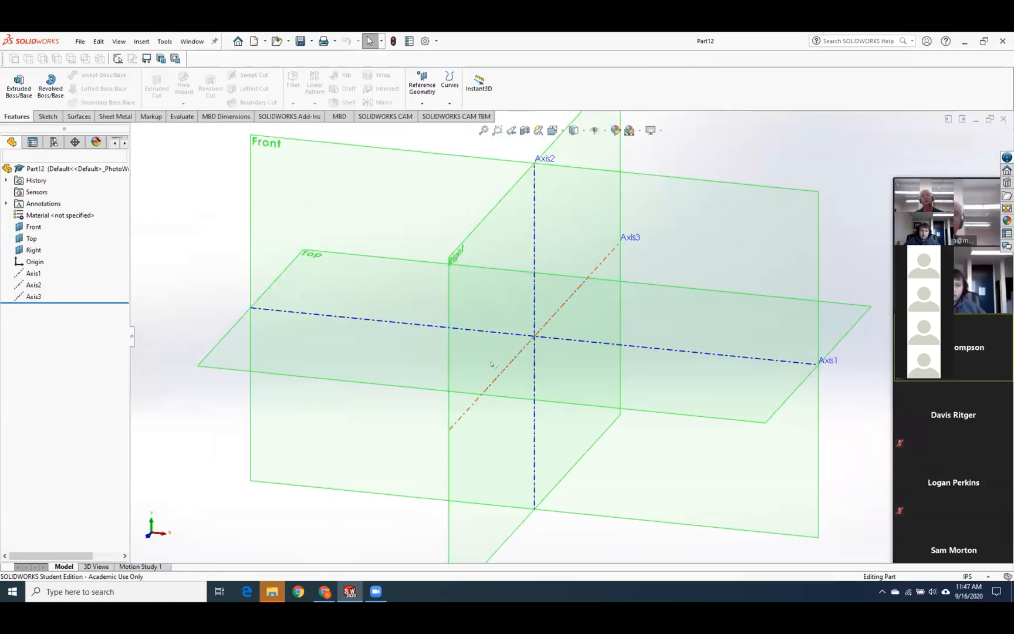
Sketch a corner rectangle on the Top plane, starting at the origin, about 2.71 in wide and 1.61 in high.
{"action": "right_click", "coordinate": [233, 359]}
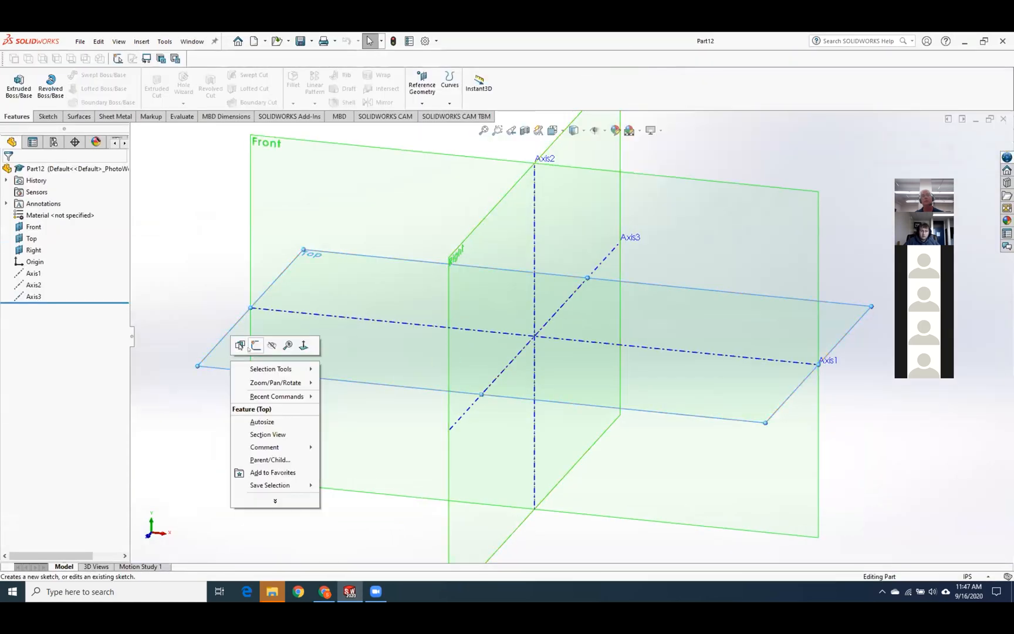
{"action": "left_click", "coordinate": [249, 347]}
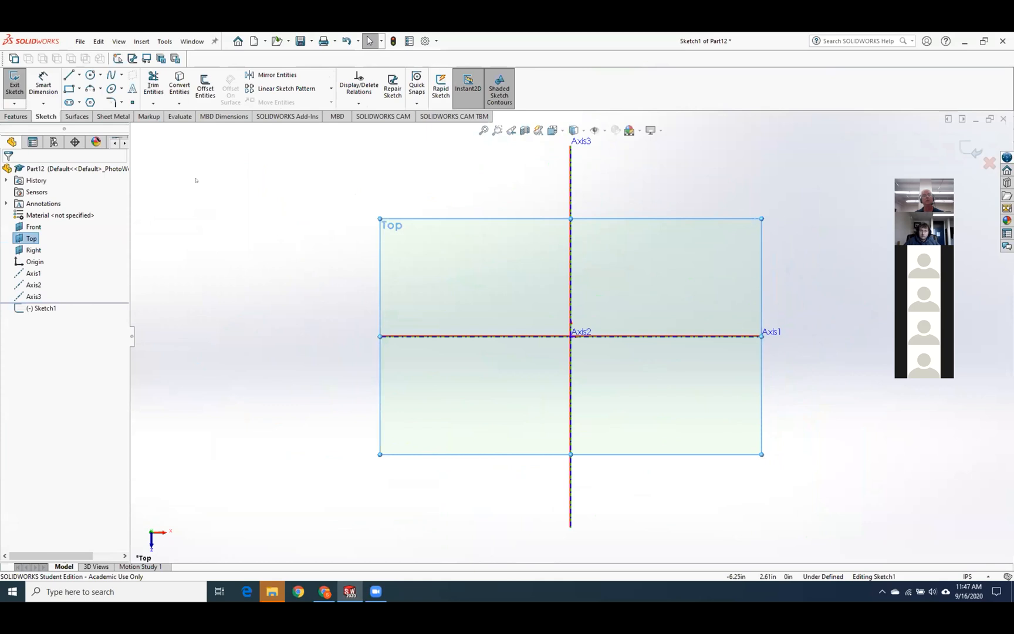
{"action": "left_click", "coordinate": [69, 89]}
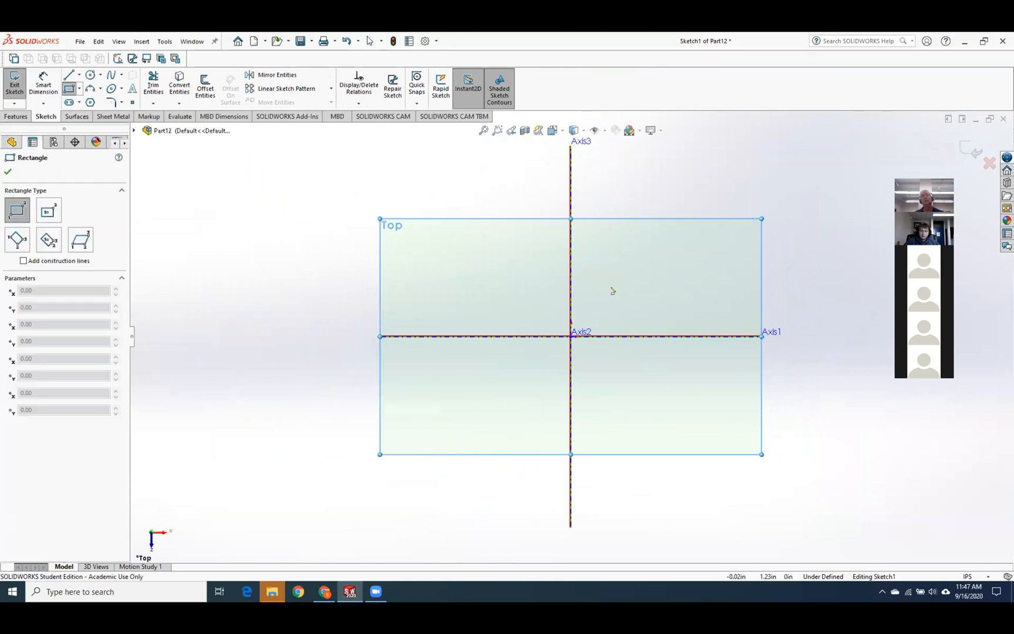
{"action": "left_click", "coordinate": [570, 336]}
{"action": "left_click", "coordinate": [733, 240]}
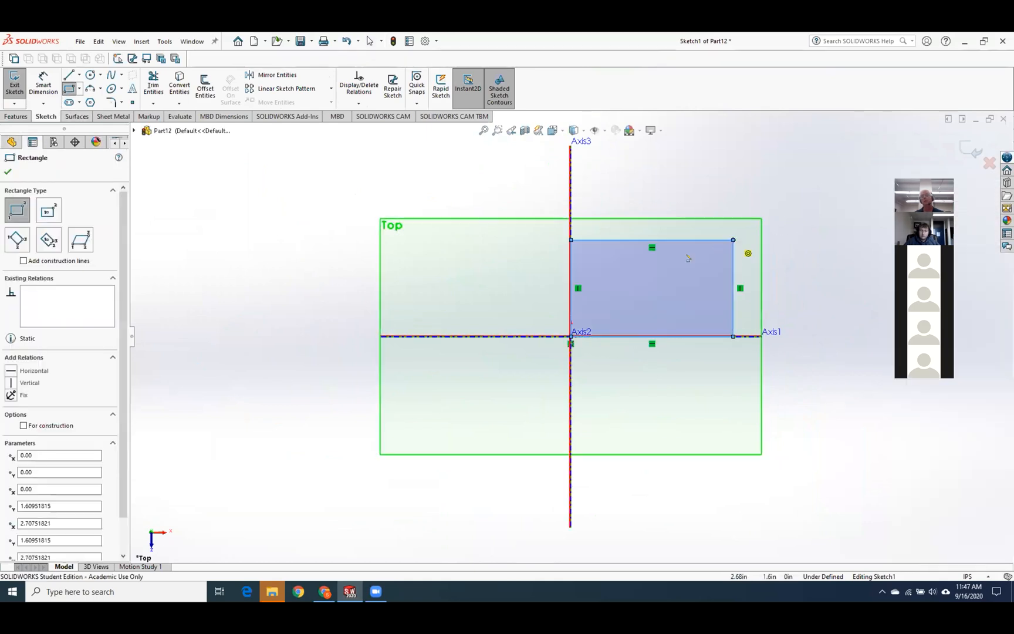
Dimension the rectangle's vertical side to 2 in and its horizontal side to 4 in.
{"action": "left_click", "coordinate": [43, 82]}
{"action": "left_click", "coordinate": [569, 280]}
{"action": "left_click", "coordinate": [527, 278]}
{"action": "type", "text": "2"}
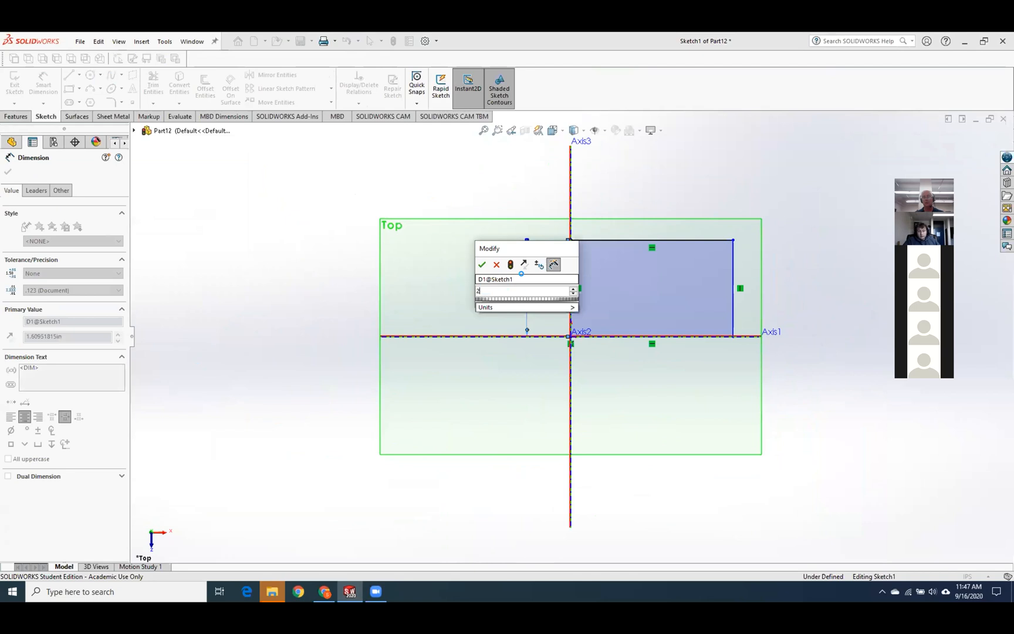
{"action": "key", "text": "Return"}
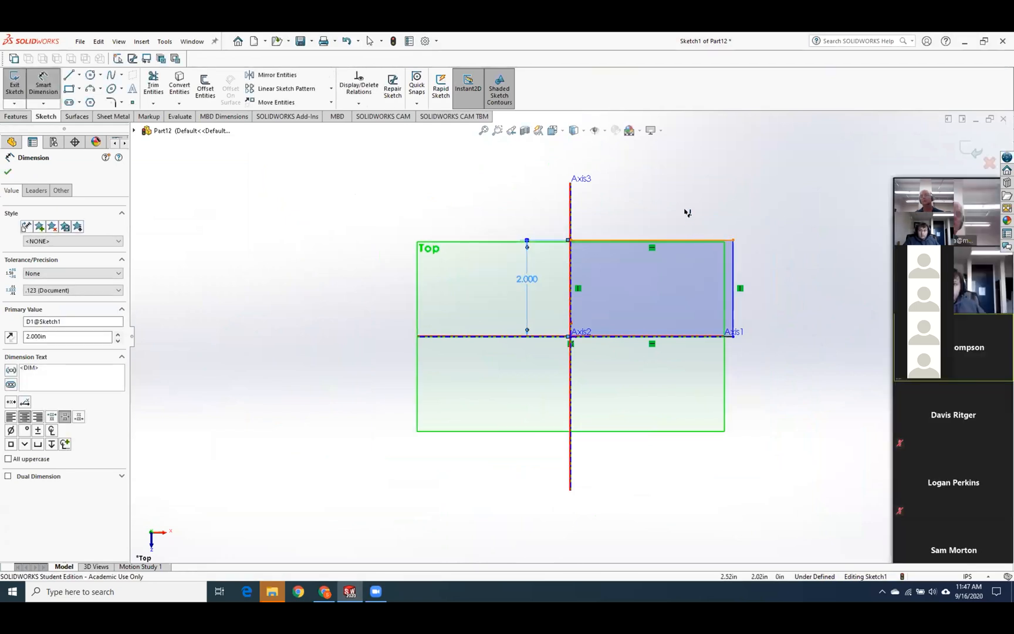
{"action": "left_click", "coordinate": [686, 240]}
{"action": "left_click", "coordinate": [682, 206]}
{"action": "type", "text": "4"}
{"action": "key", "text": "Return"}
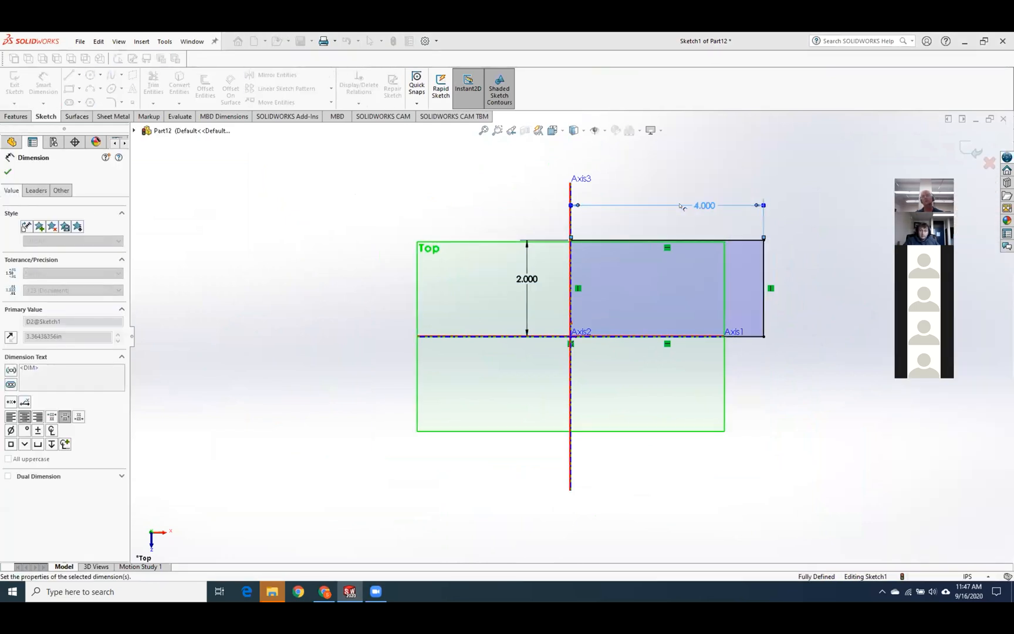
{"action": "left_click", "coordinate": [8, 172]}
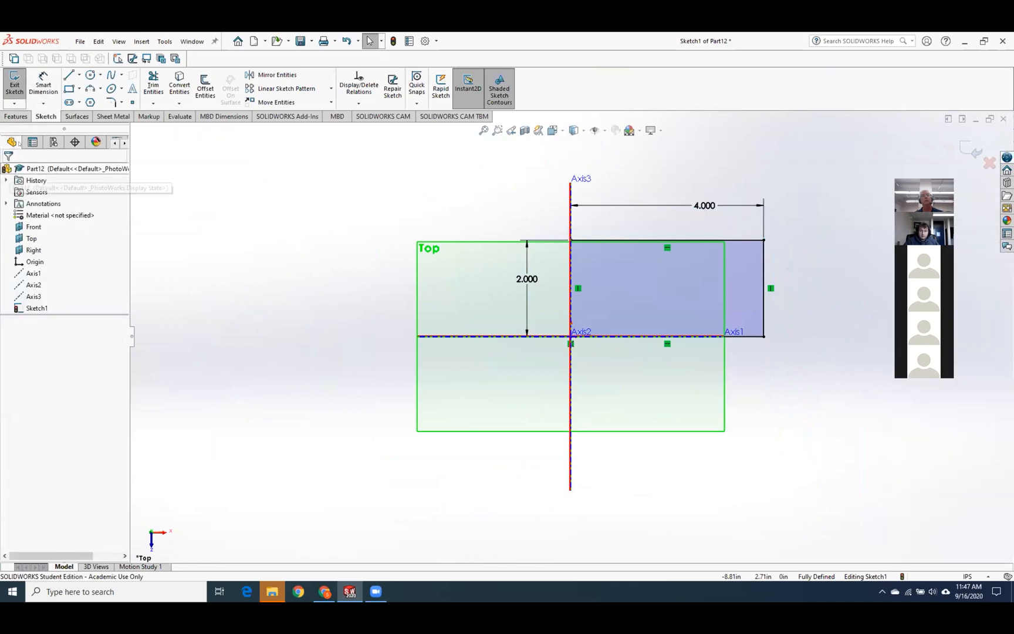
Exit the sketch and extrude the rectangle as a blind boss 1 in deep.
{"action": "left_click", "coordinate": [15, 85]}
{"action": "left_click", "coordinate": [18, 85]}
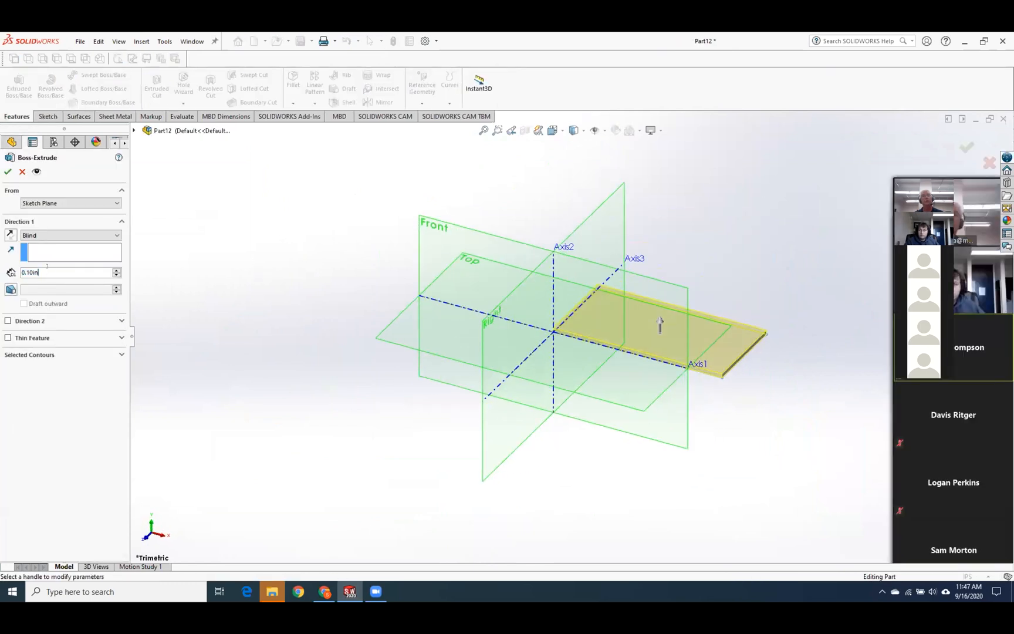
{"action": "type", "text": "1"}
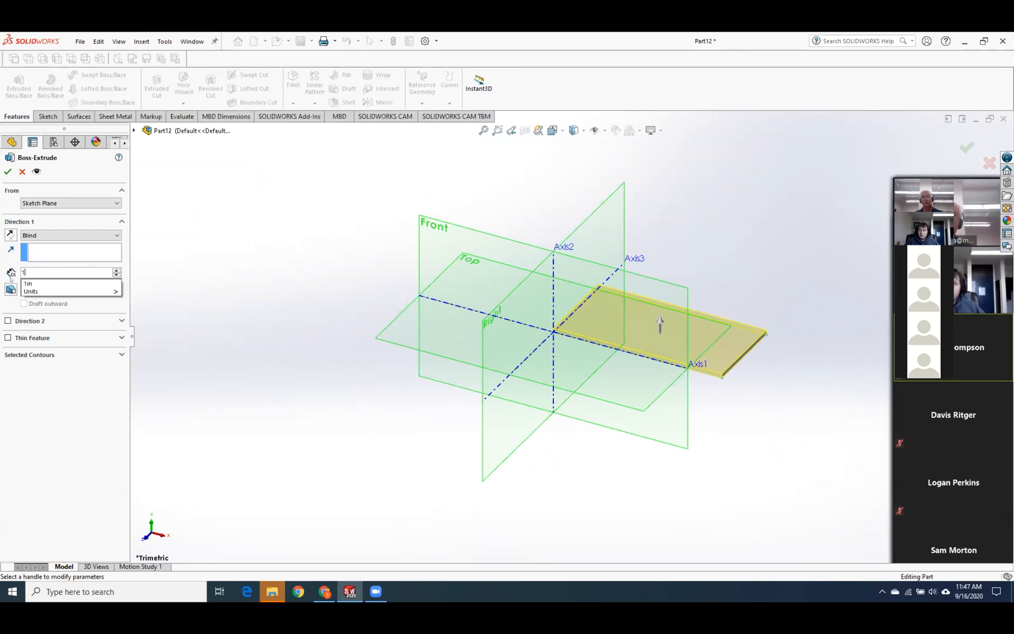
{"action": "key", "text": "Return"}
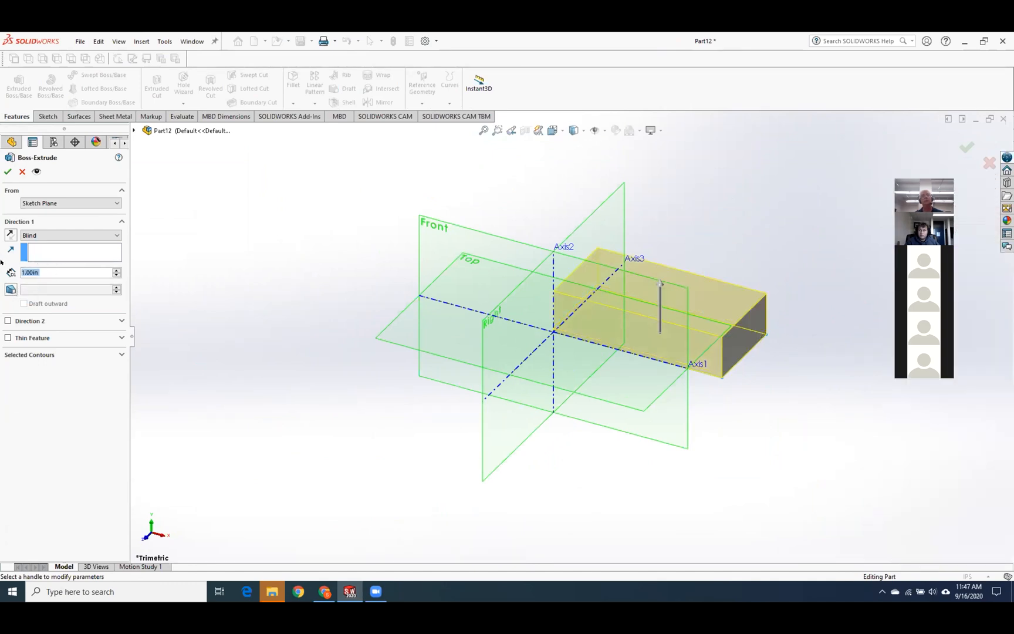
{"action": "left_click", "coordinate": [5, 171]}
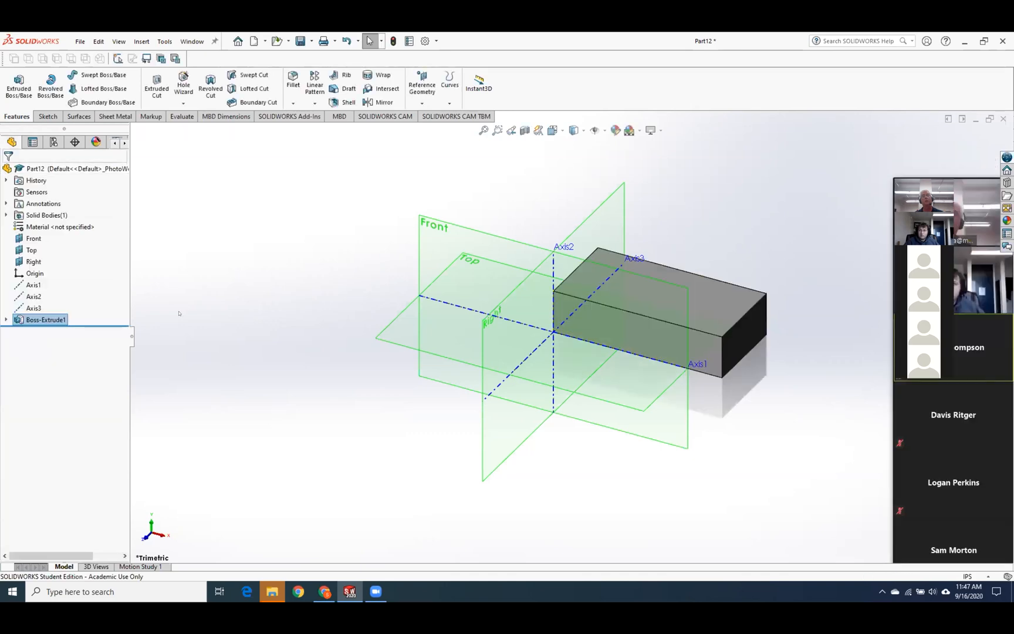
{"action": "left_click", "coordinate": [317, 493]}
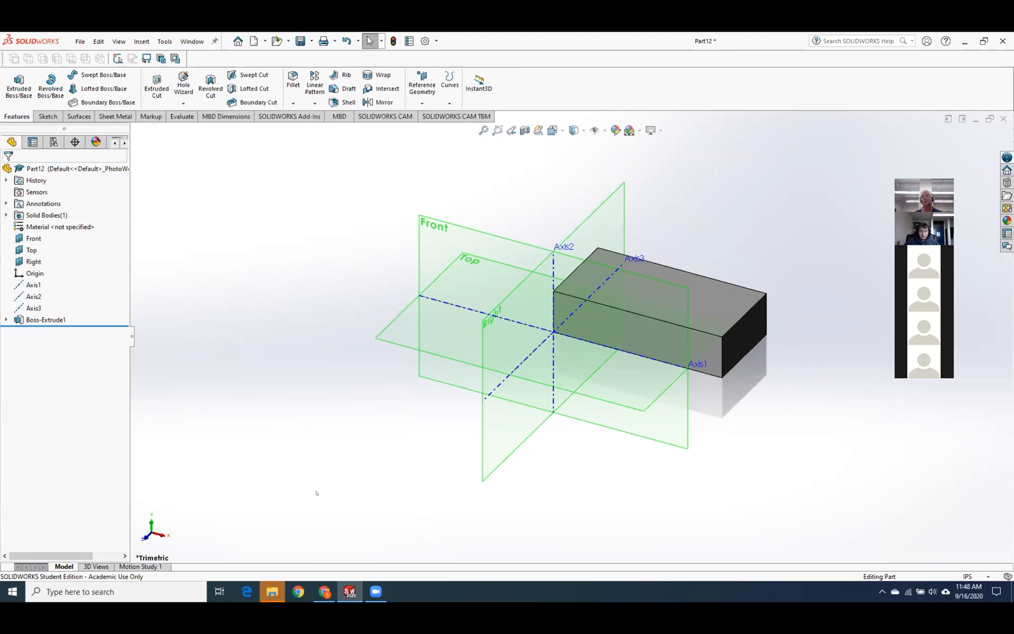
Start a new reference plane.
{"action": "left_click", "coordinate": [418, 86]}
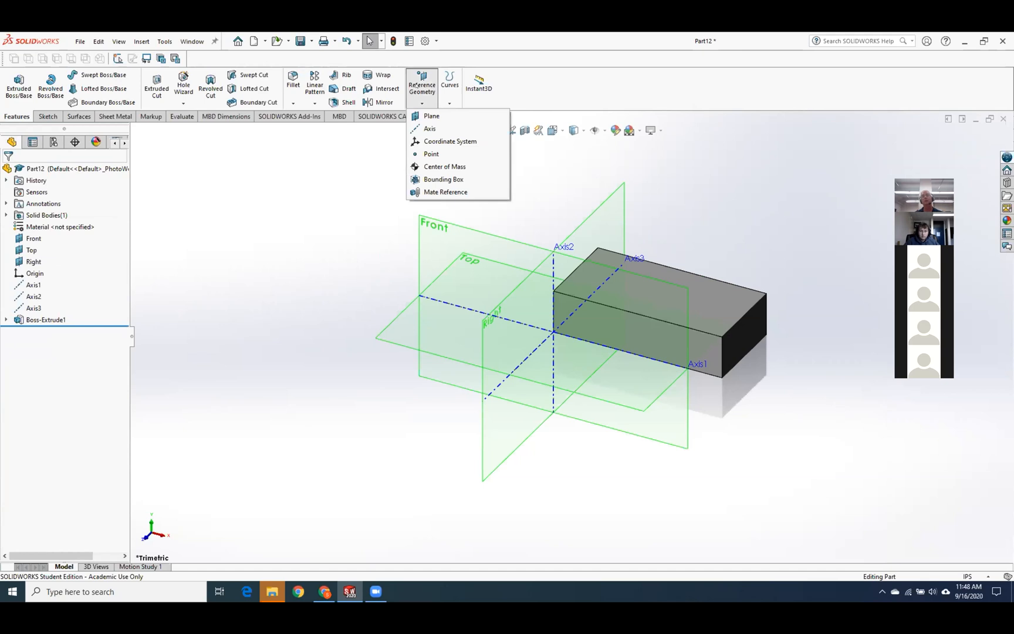
{"action": "left_click", "coordinate": [432, 117]}
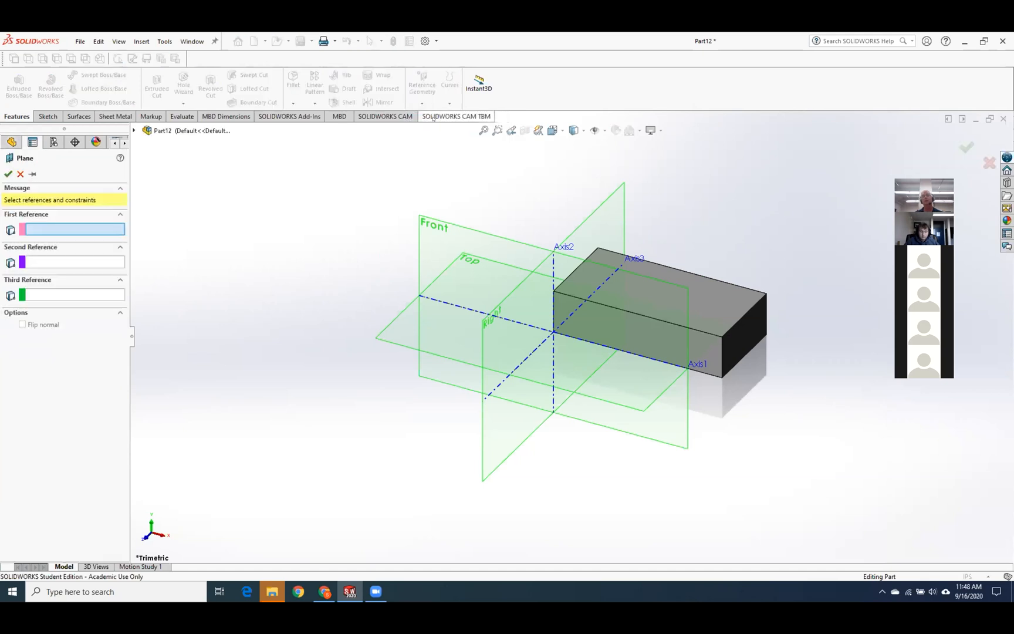
{"action": "left_click", "coordinate": [714, 365]}
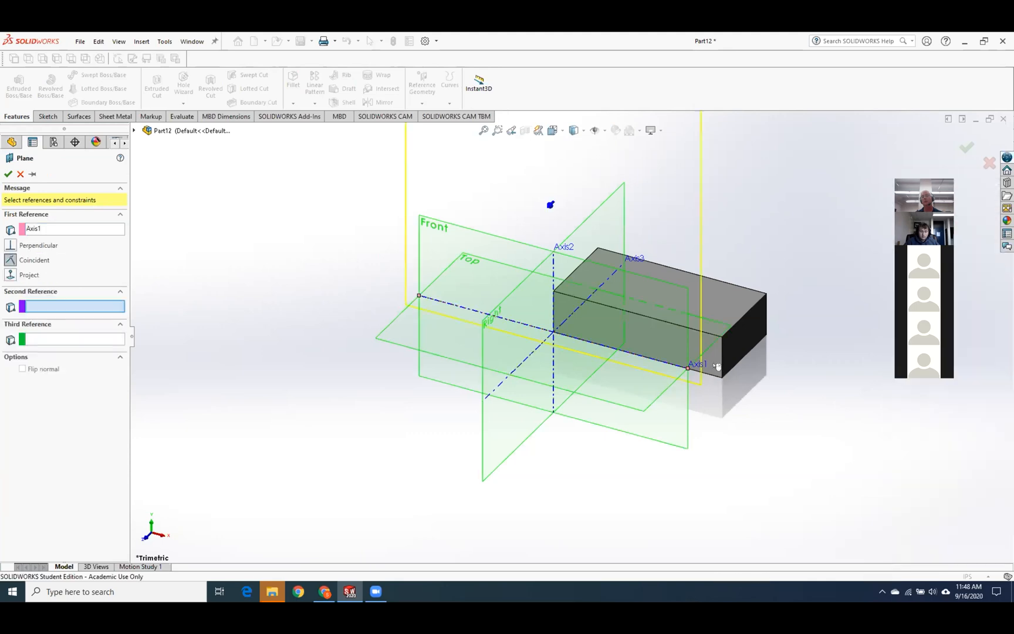
{"action": "mouse_move", "coordinate": [741, 373]}
{"action": "middle_mouse_down"}
{"action": "mouse_move", "coordinate": [672, 368]}
{"action": "mouse_move", "coordinate": [732, 363]}
{"action": "middle_mouse_up"}
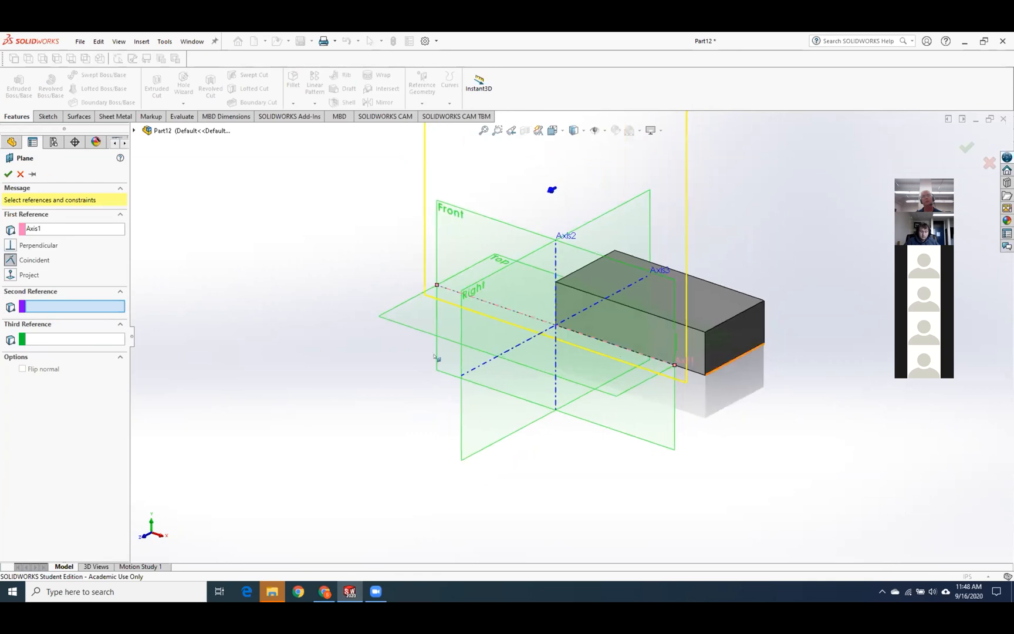
{"action": "left_click", "coordinate": [70, 230]}
{"action": "key", "text": "Delete"}
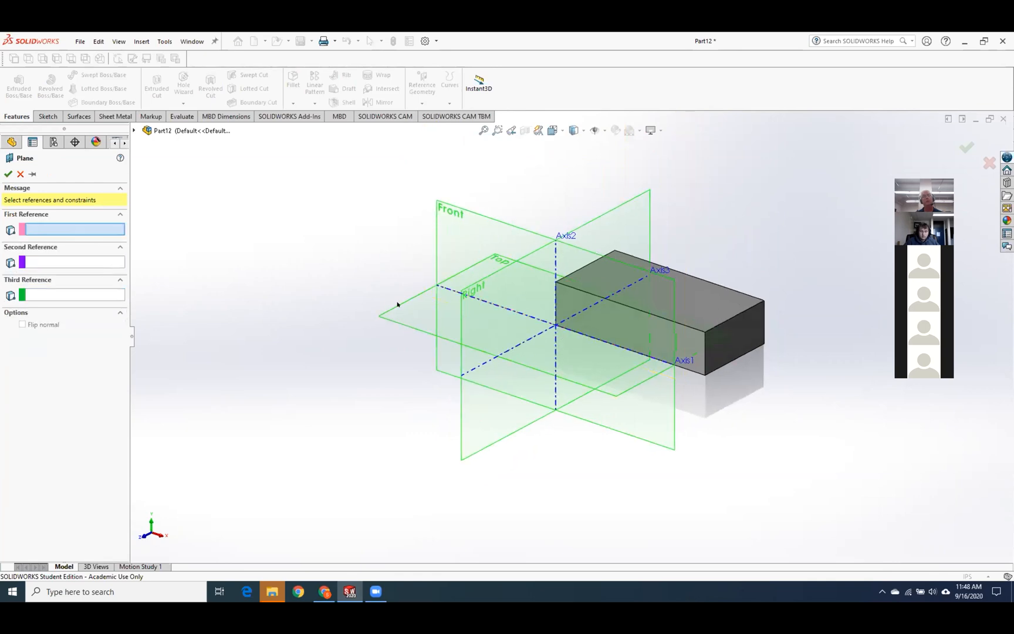
Create a mid plane using the block's two opposite long side faces as first and second references.
{"action": "scroll", "coordinate": [720, 358], "scroll_direction": "down", "scroll_amount": 5}
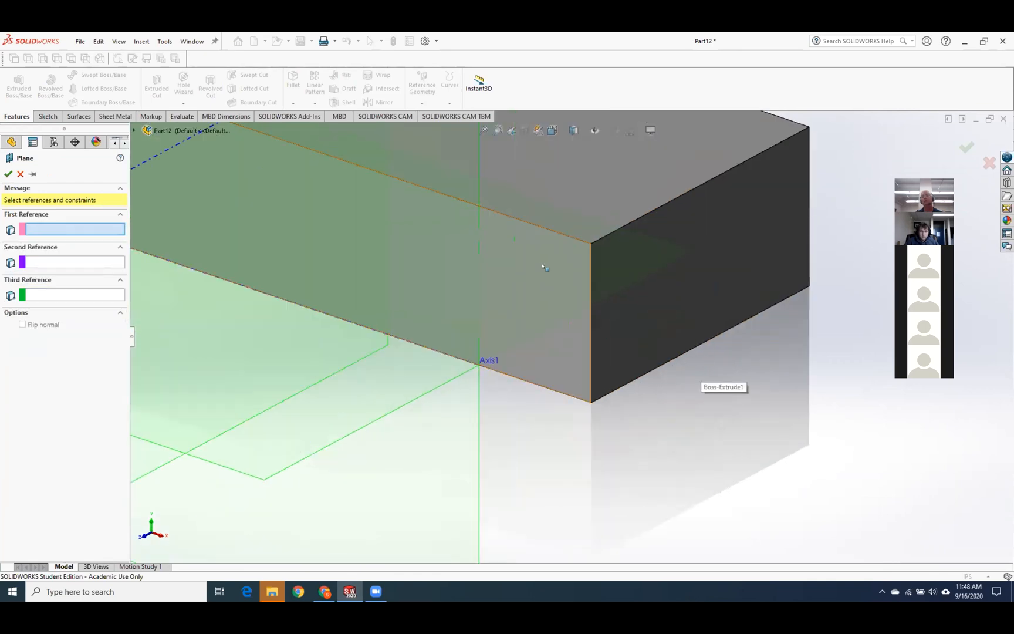
{"action": "left_click", "coordinate": [572, 375]}
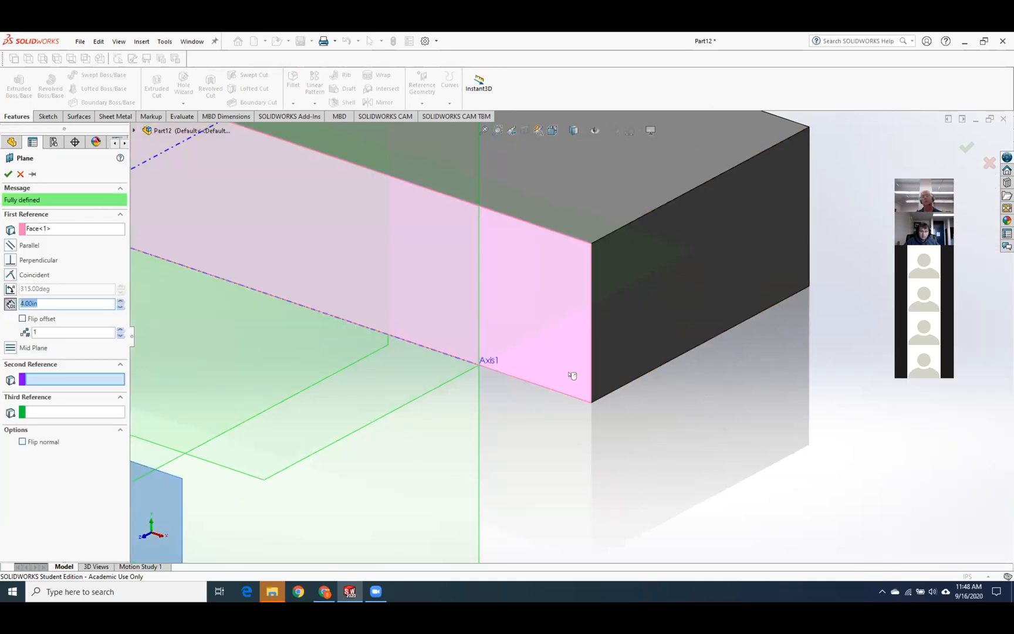
{"action": "key", "text": "z"}
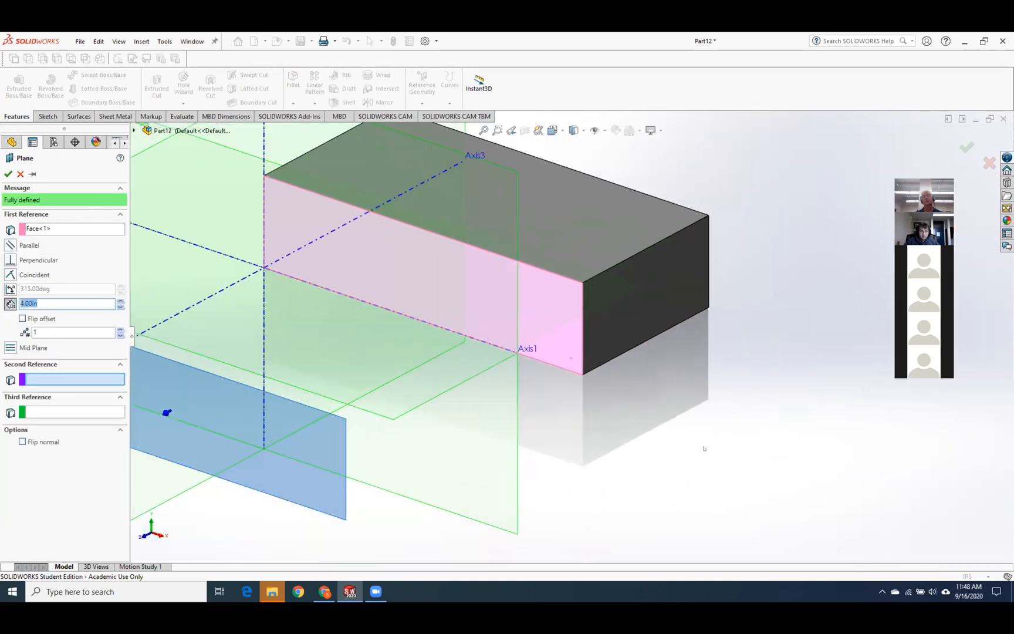
{"action": "middle_click_drag", "start_coordinate": [705, 431], "coordinate": [690, 414]}
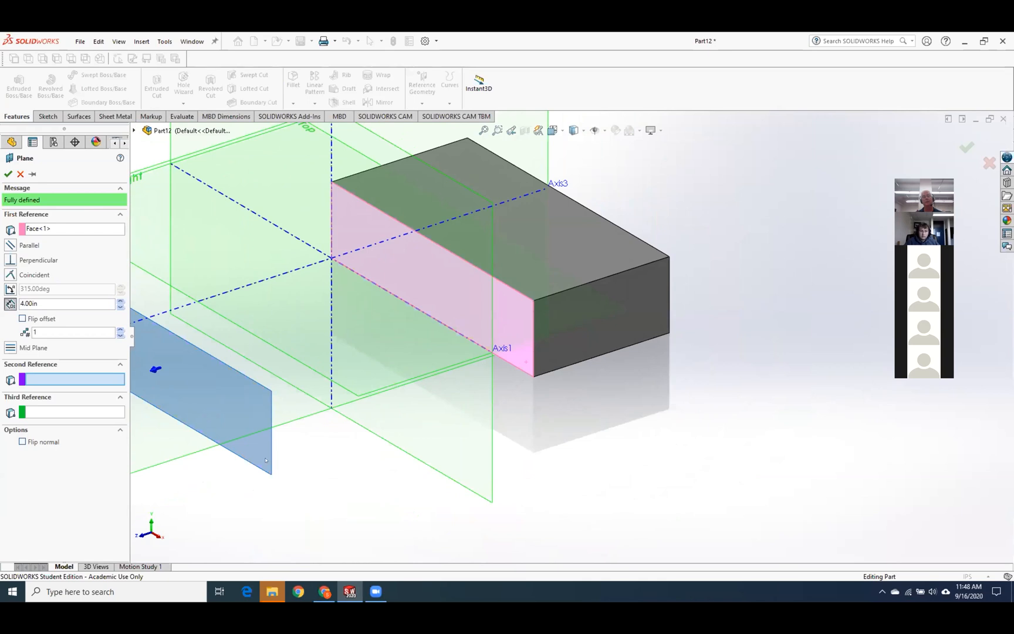
{"action": "middle_click_drag", "start_coordinate": [711, 461], "coordinate": [591, 482]}
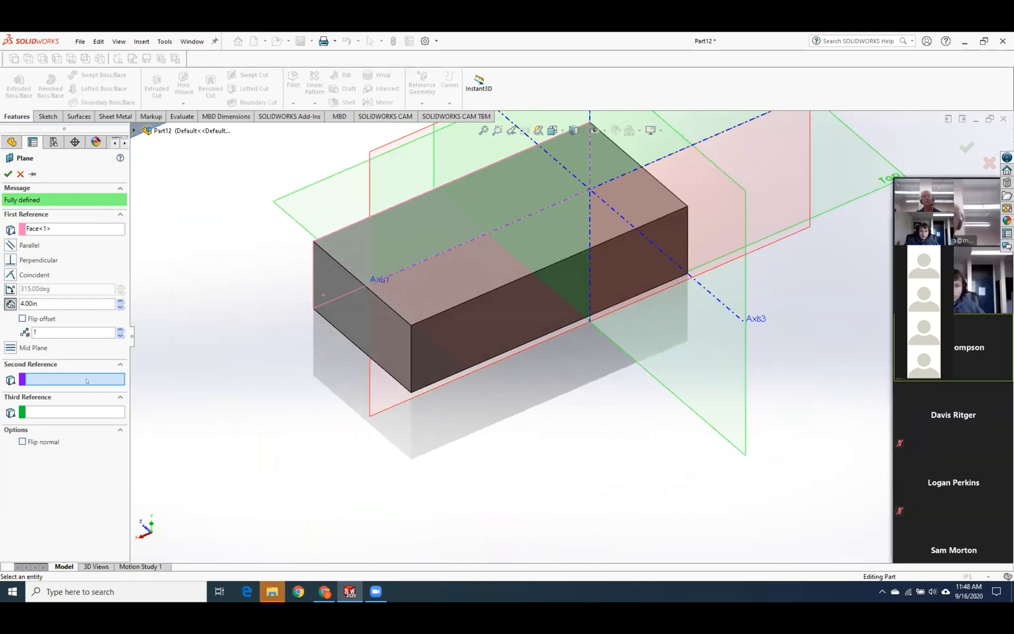
{"action": "left_click", "coordinate": [419, 376]}
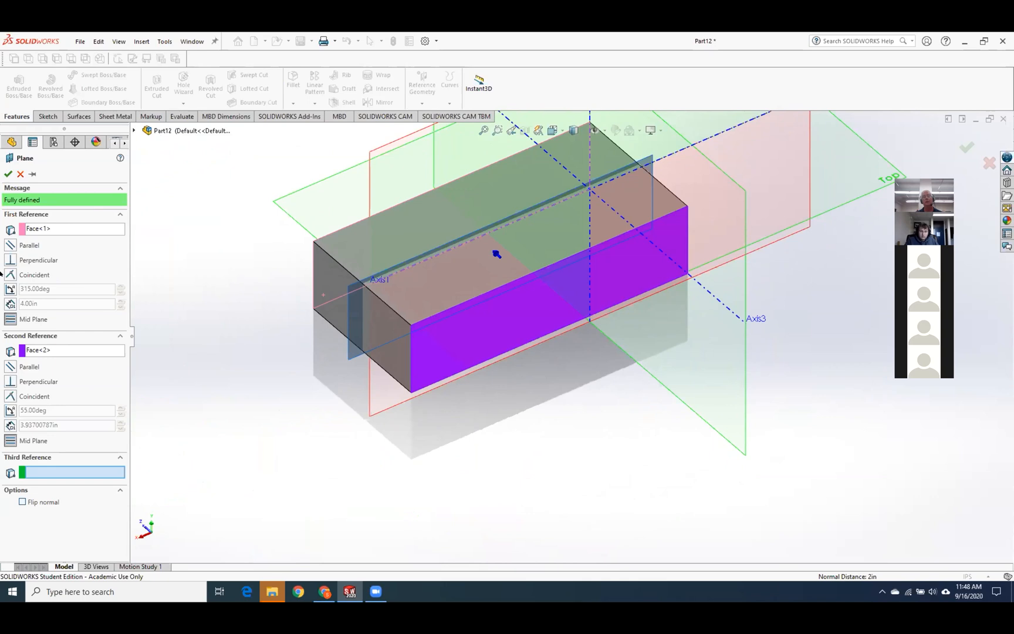
{"action": "middle_click_drag", "start_coordinate": [237, 364], "coordinate": [321, 332]}
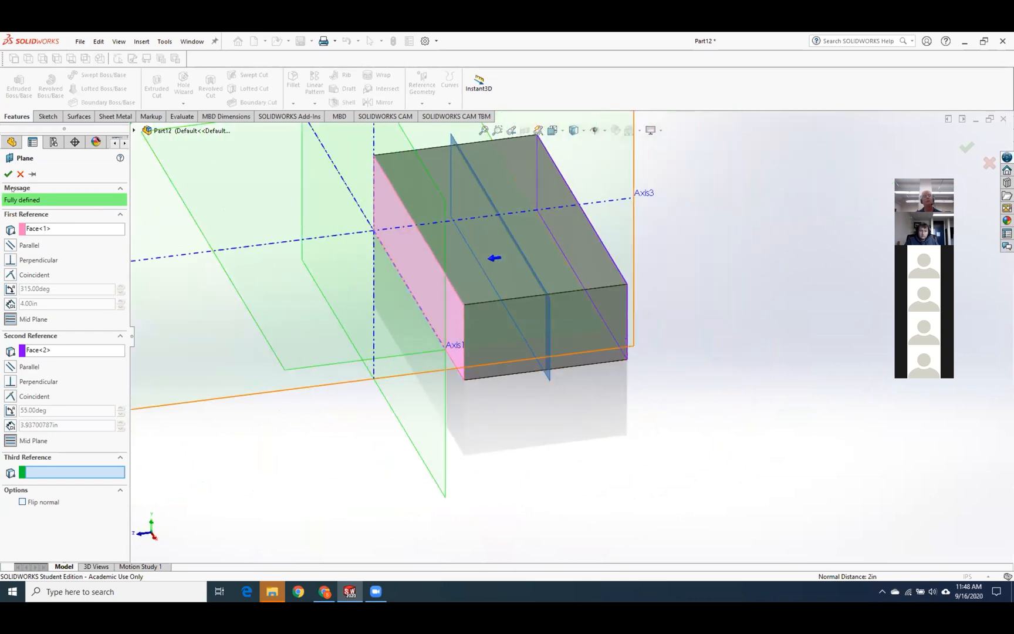
{"action": "left_click", "coordinate": [8, 173]}
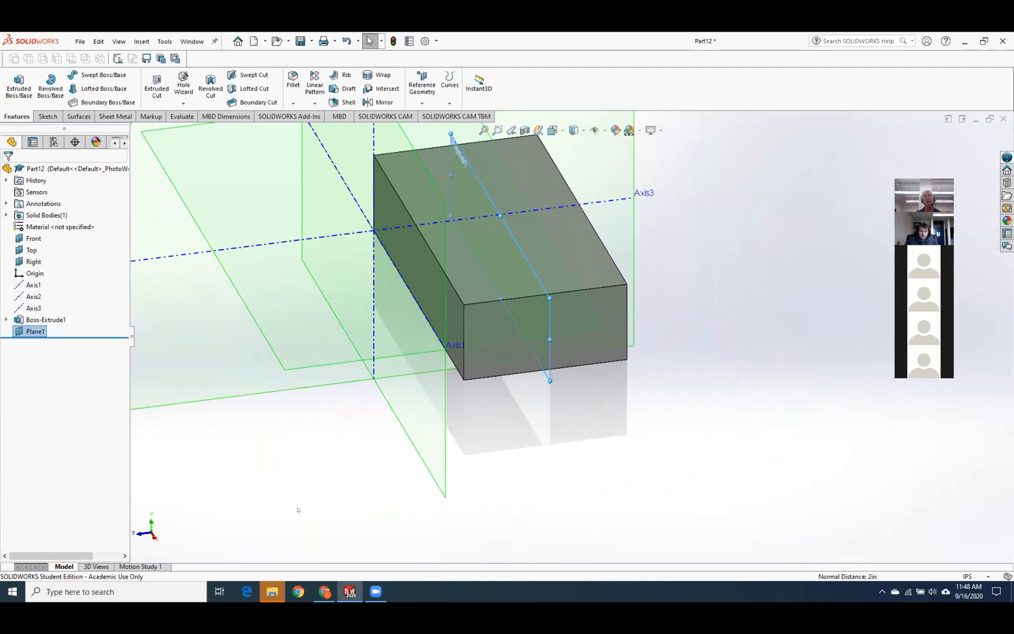
{"action": "left_click", "coordinate": [298, 510]}
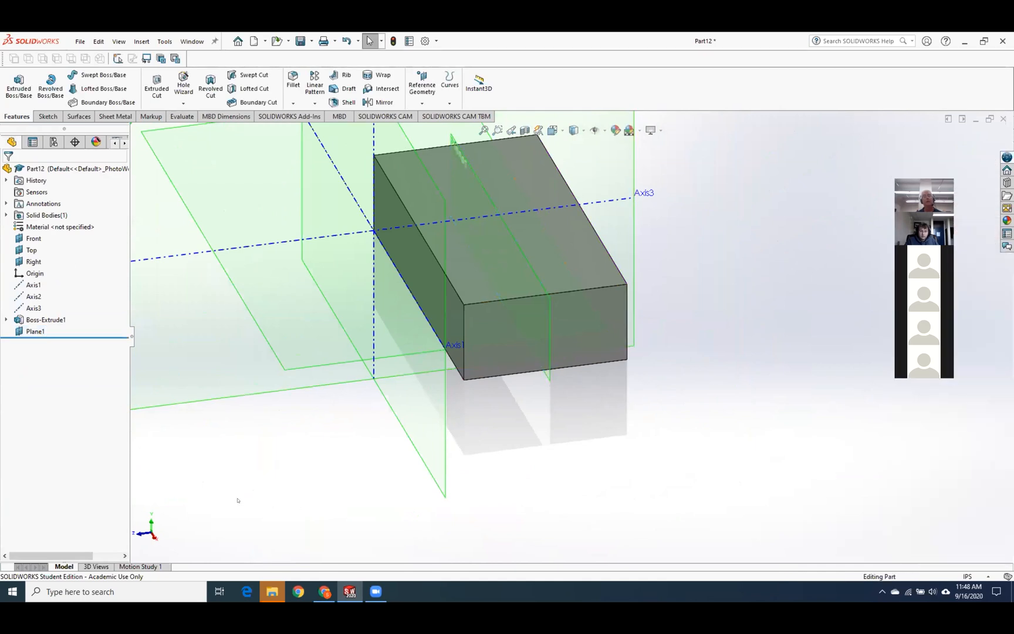
Hide the default Front, Right and Top planes.
{"action": "right_click", "coordinate": [416, 434]}
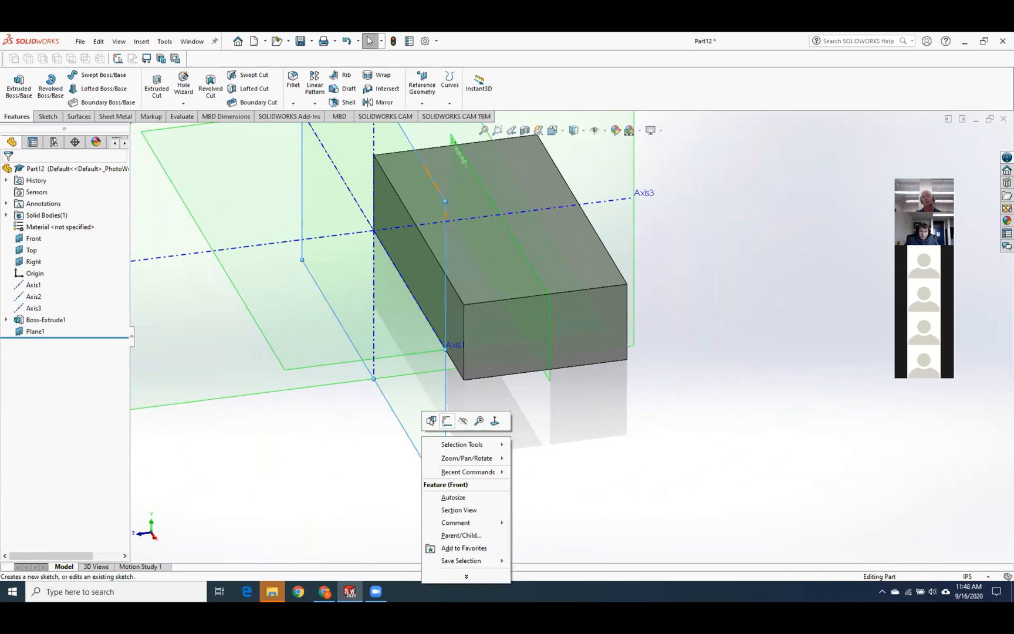
{"action": "left_click", "coordinate": [463, 421]}
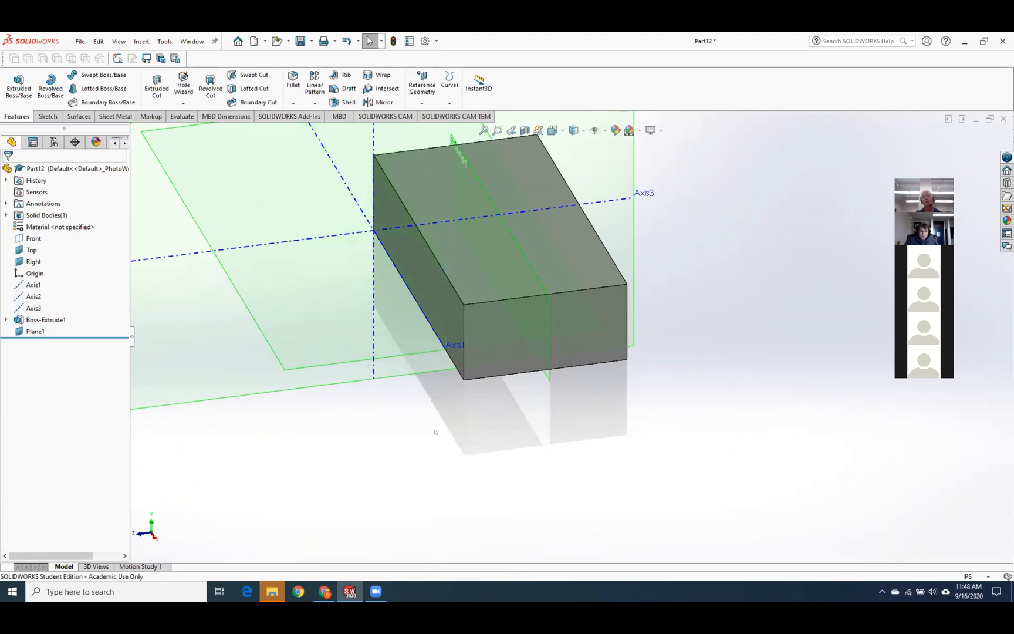
{"action": "right_click", "coordinate": [383, 376]}
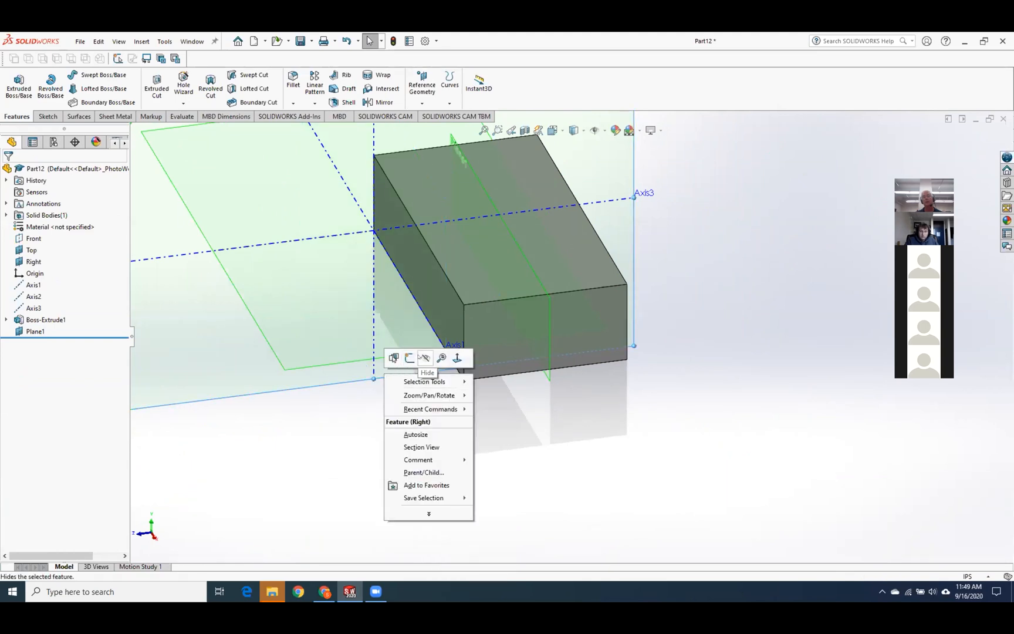
{"action": "left_click", "coordinate": [424, 357]}
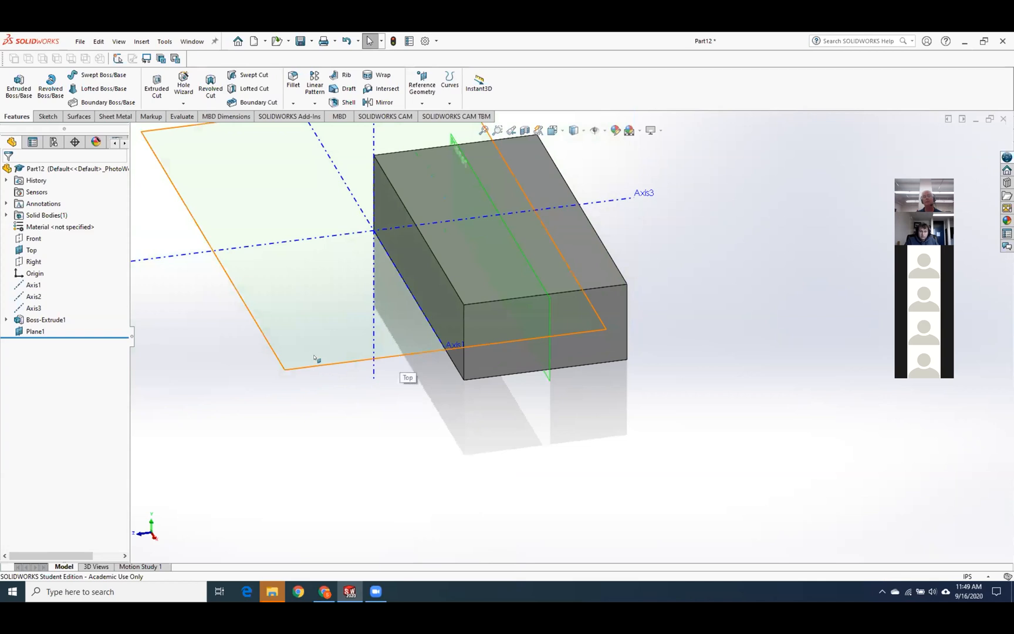
{"action": "right_click", "coordinate": [315, 358]}
{"action": "left_click", "coordinate": [355, 340]}
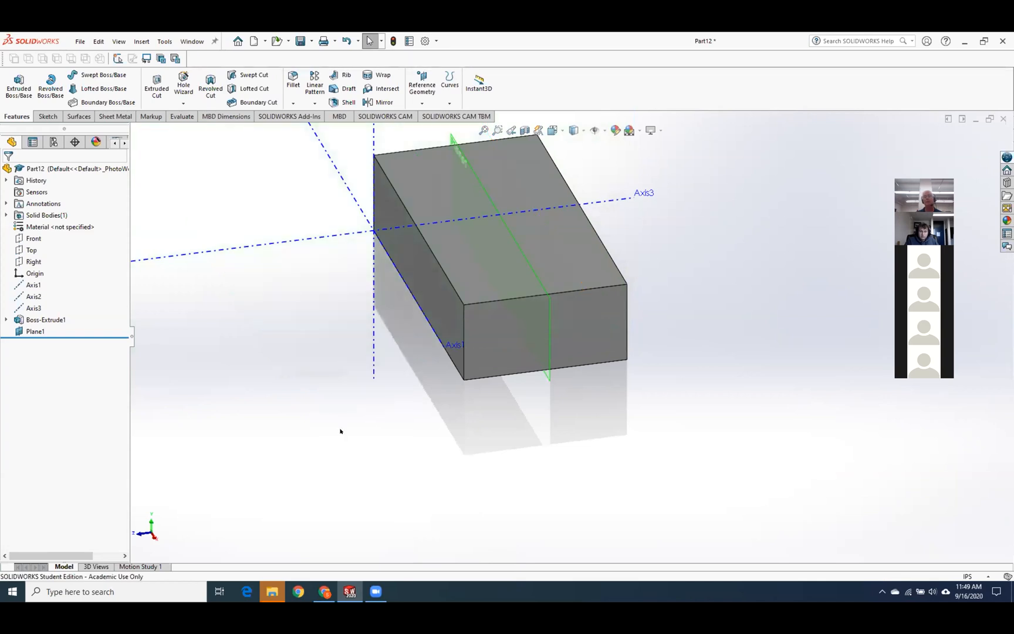
{"action": "middle_click_drag", "start_coordinate": [340, 421], "coordinate": [410, 449]}
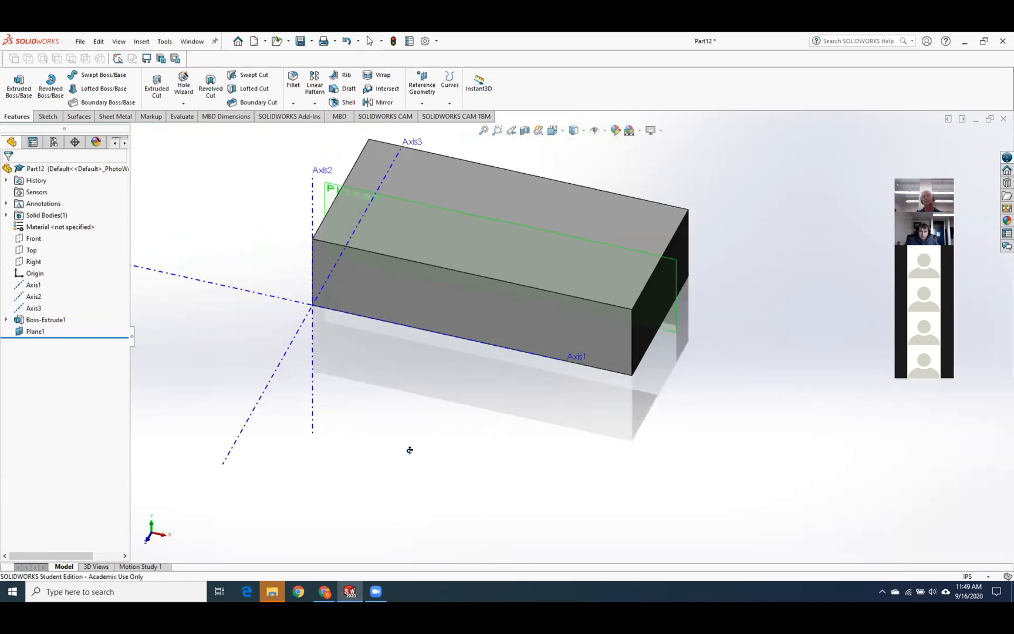
{"action": "scroll", "coordinate": [420, 348], "scroll_direction": "down", "scroll_amount": 2}
{"action": "scroll", "coordinate": [426, 346], "scroll_direction": "up", "scroll_amount": 3}
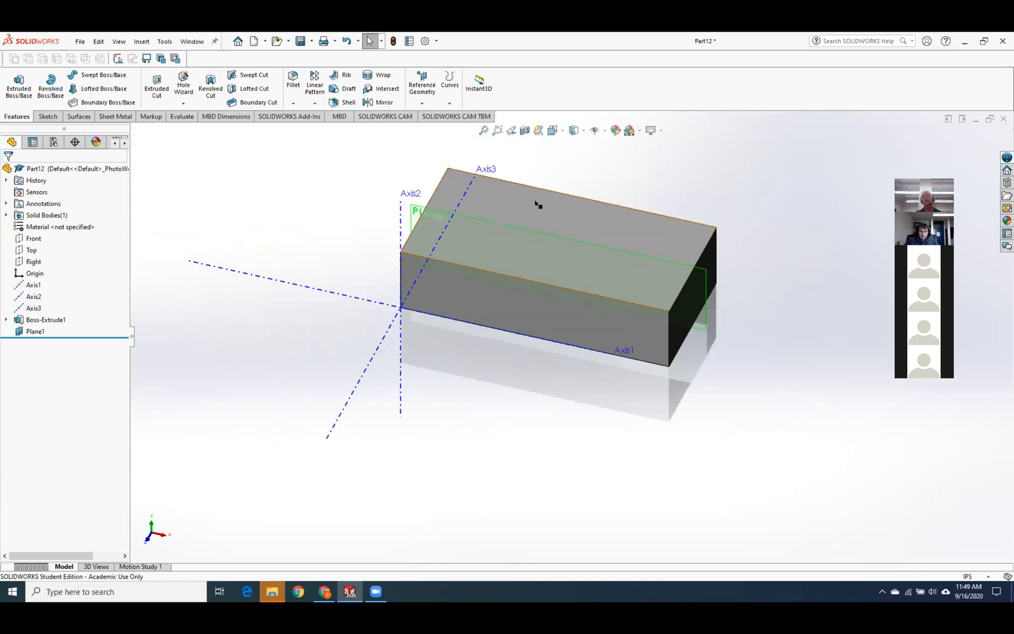
{"action": "scroll", "coordinate": [538, 205], "scroll_direction": "down", "scroll_amount": 3}
{"action": "scroll", "coordinate": [543, 247], "scroll_direction": "up", "scroll_amount": 1}
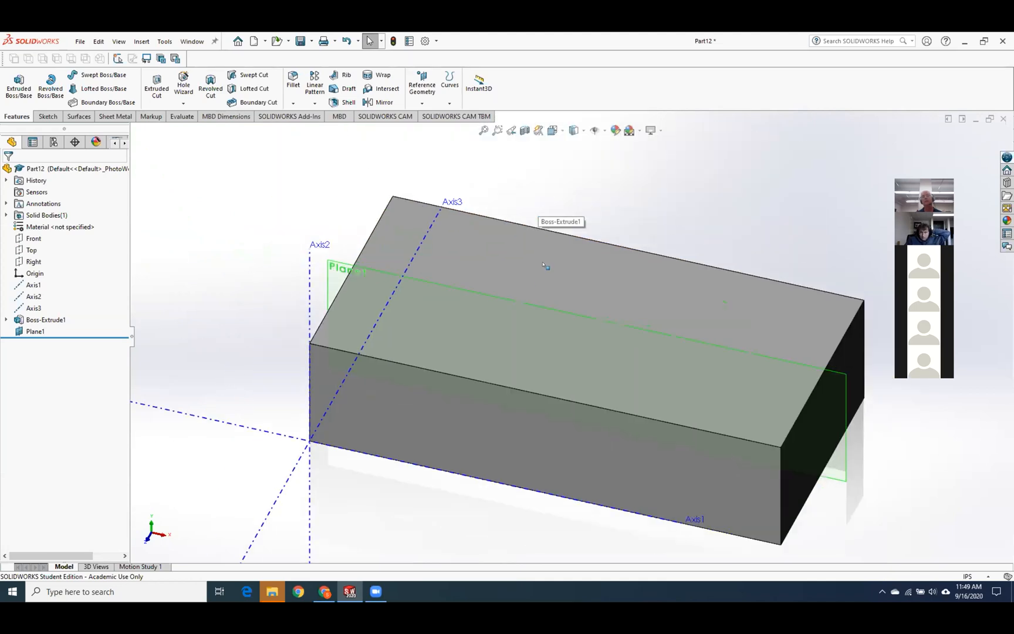
Start a Hole Wizard 1/4-20 bottoming tapped hole, through all, on the block's top face and place two hole points freehand.
{"action": "left_click", "coordinate": [511, 265]}
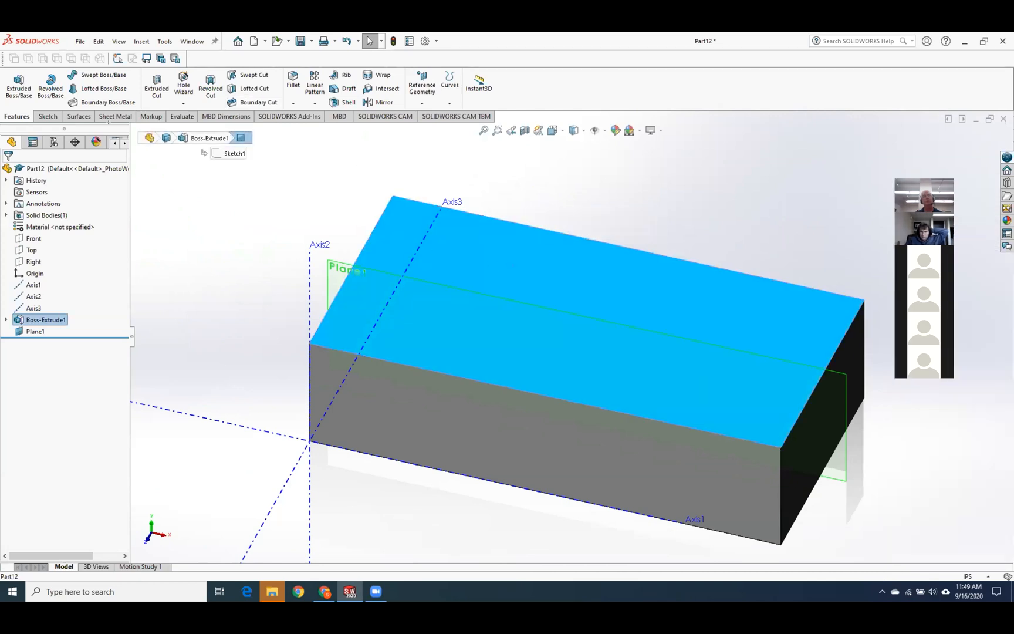
{"action": "left_click", "coordinate": [183, 83]}
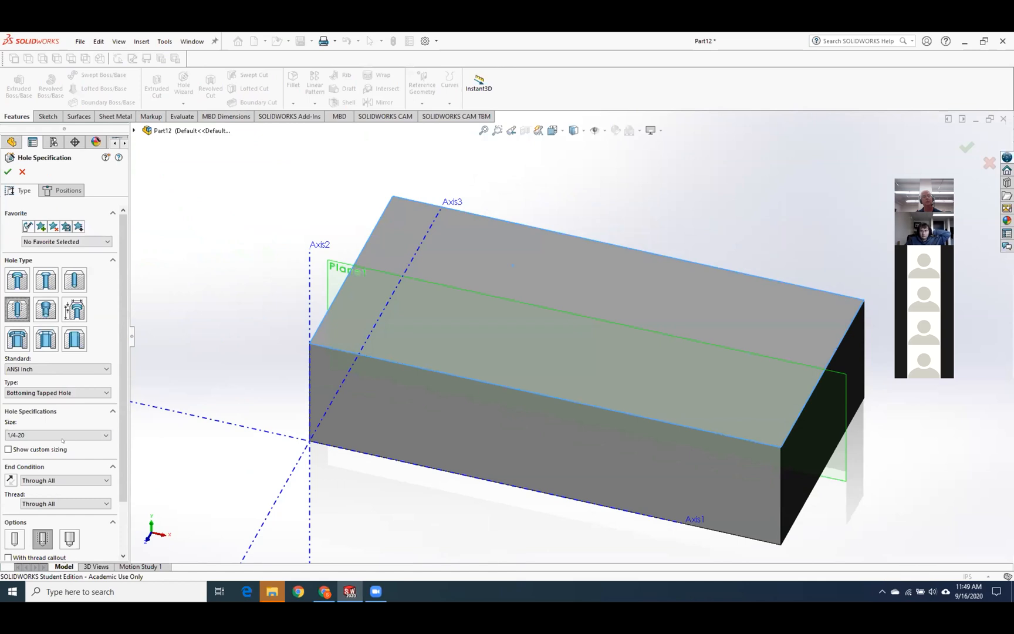
{"action": "left_click", "coordinate": [69, 190]}
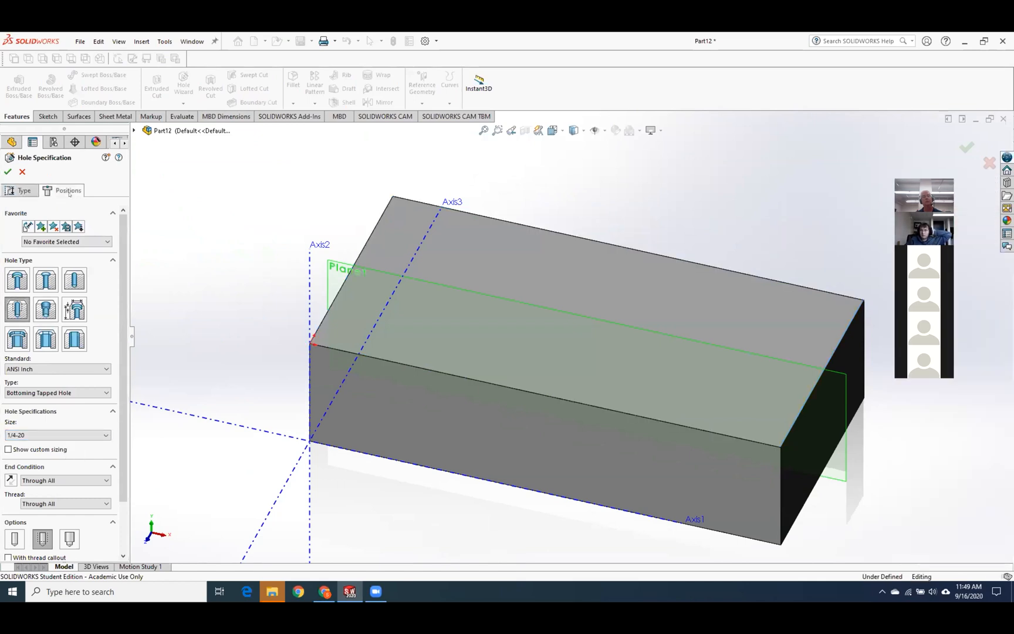
{"action": "left_click", "coordinate": [502, 272]}
{"action": "left_click", "coordinate": [658, 305]}
{"action": "key", "text": "Escape"}
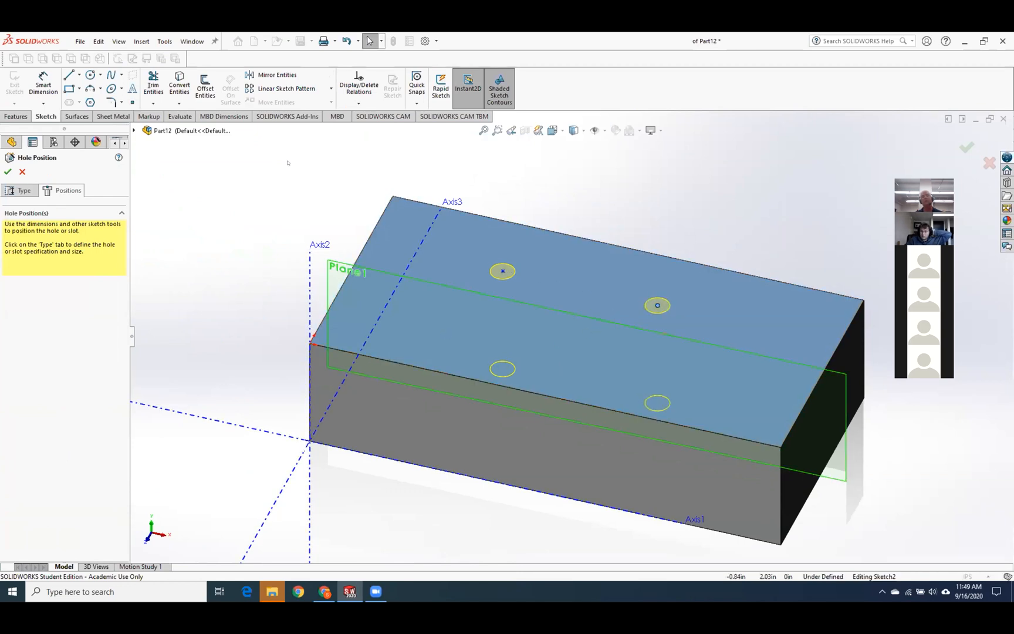
Dimension the first hole point, nearer Axis3, from the mid plane and set the distance to 0 in.
{"action": "left_click", "coordinate": [44, 85]}
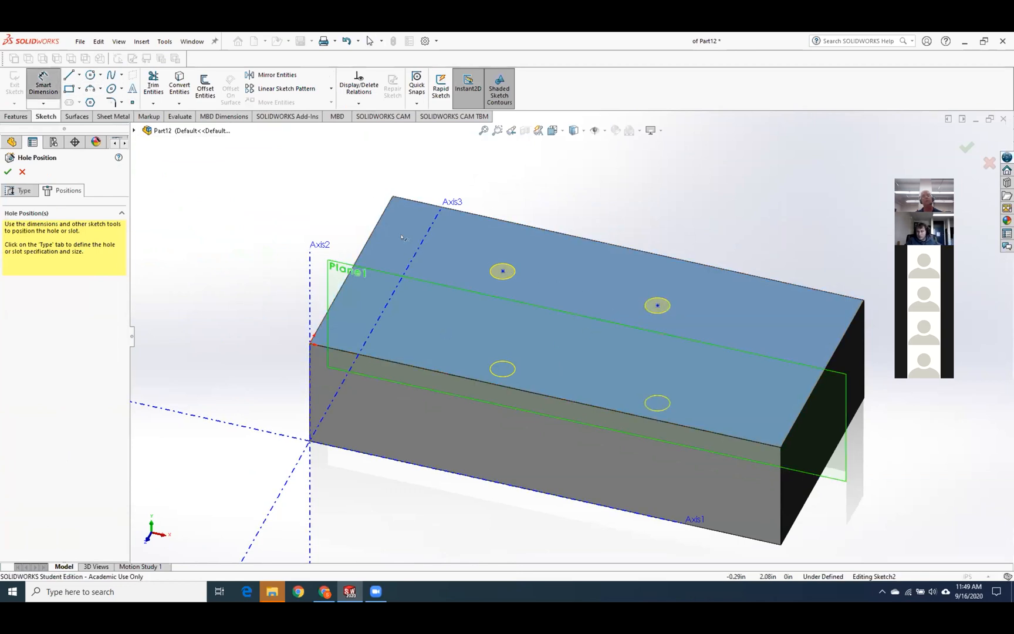
{"action": "left_click", "coordinate": [426, 283]}
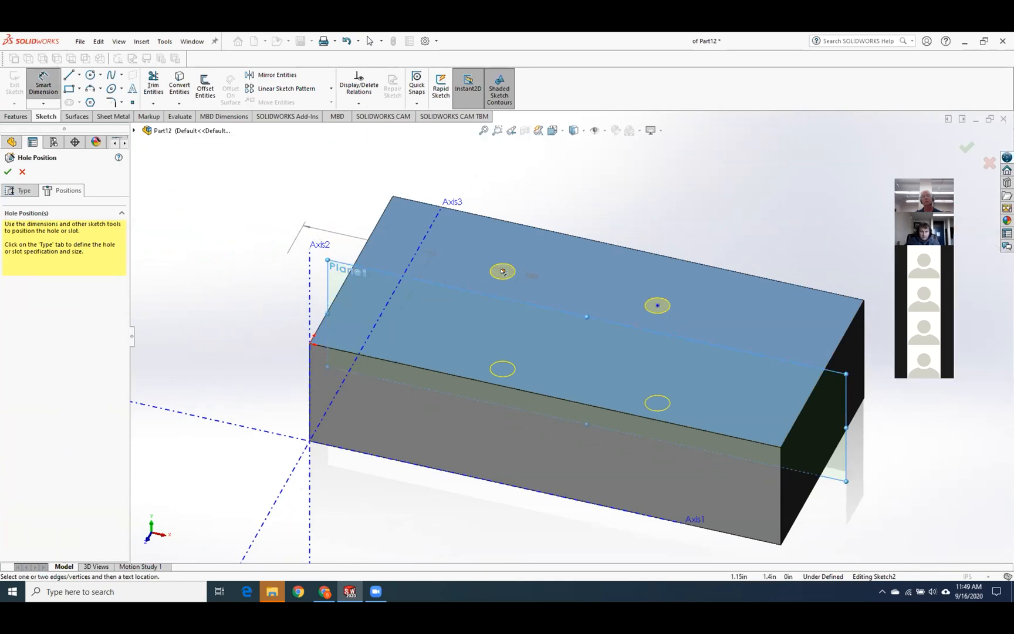
{"action": "left_click", "coordinate": [503, 271]}
{"action": "left_click", "coordinate": [536, 283]}
{"action": "type", "text": "0"}
{"action": "key", "text": "Return"}
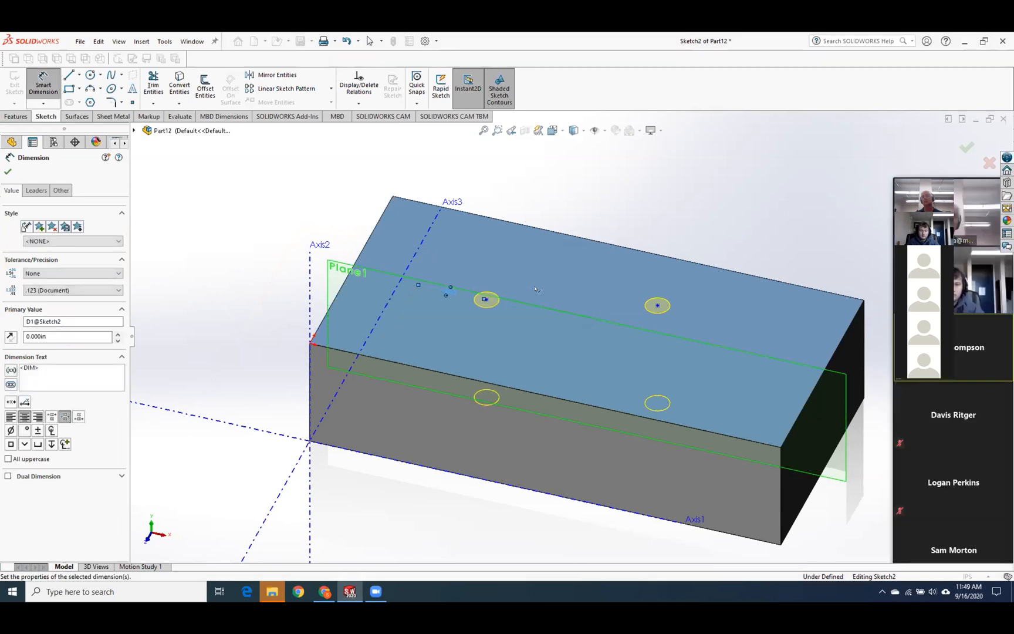
Dimension the second hole point from the mid plane and set the distance to 0 in.
{"action": "left_click", "coordinate": [657, 305]}
{"action": "left_click", "coordinate": [648, 333]}
{"action": "left_click", "coordinate": [650, 339]}
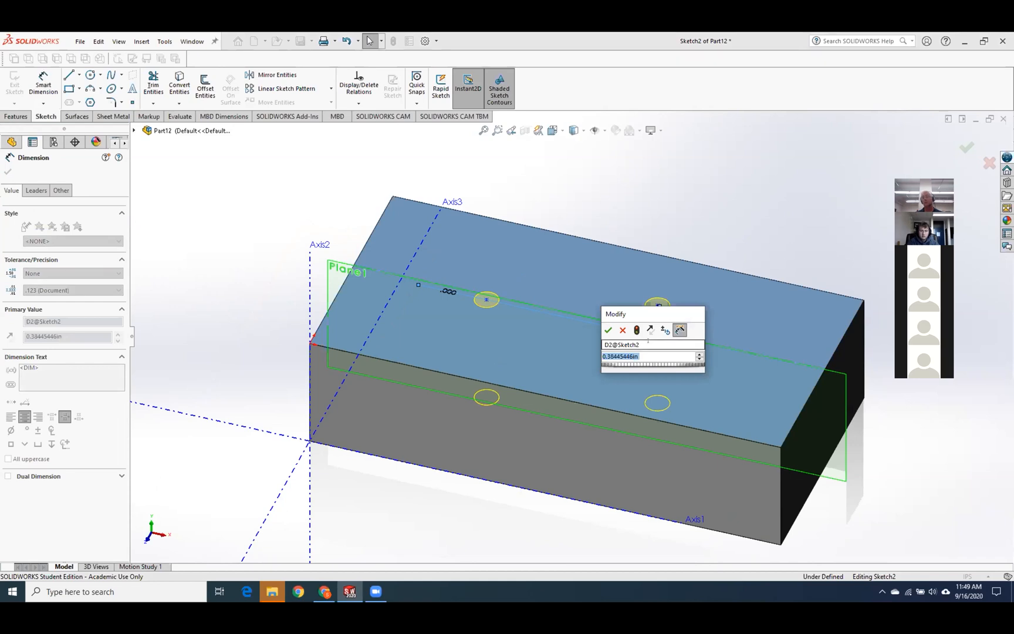
{"action": "type", "text": "0"}
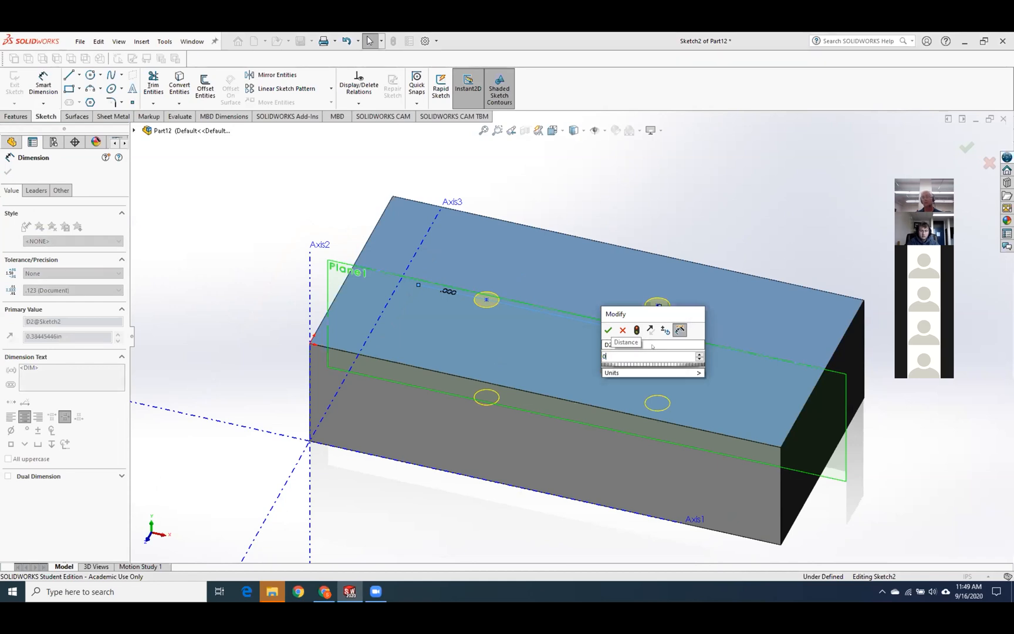
{"action": "key", "text": "Return"}
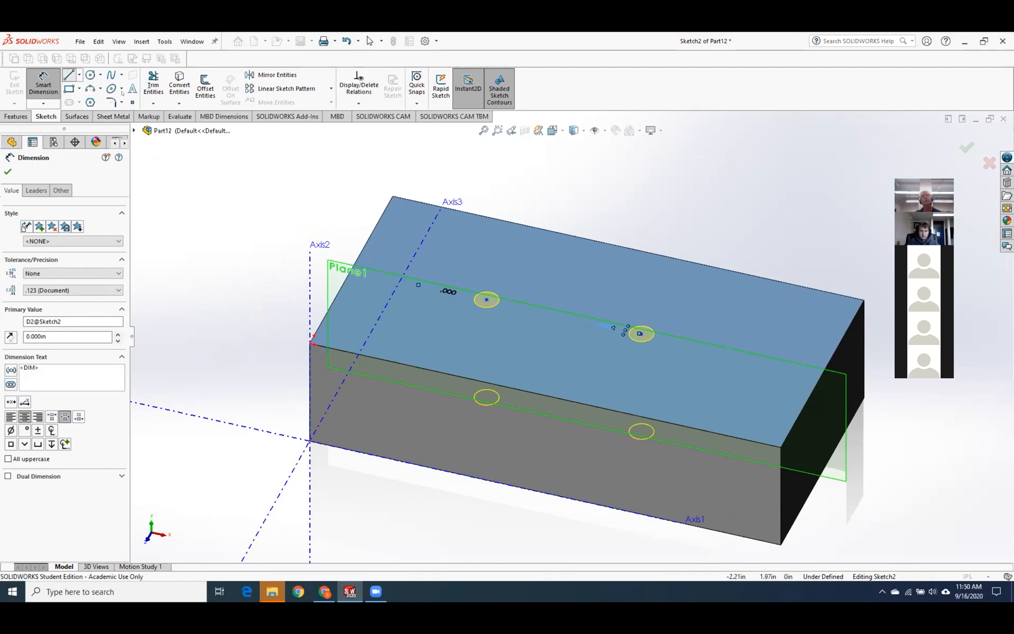
Sketch connected lines from the top face's back corner near Axis3 to the first hole point and on to the second.
{"action": "left_click", "coordinate": [69, 74]}
{"action": "left_click_drag", "start_coordinate": [393, 197], "coordinate": [499, 300]}
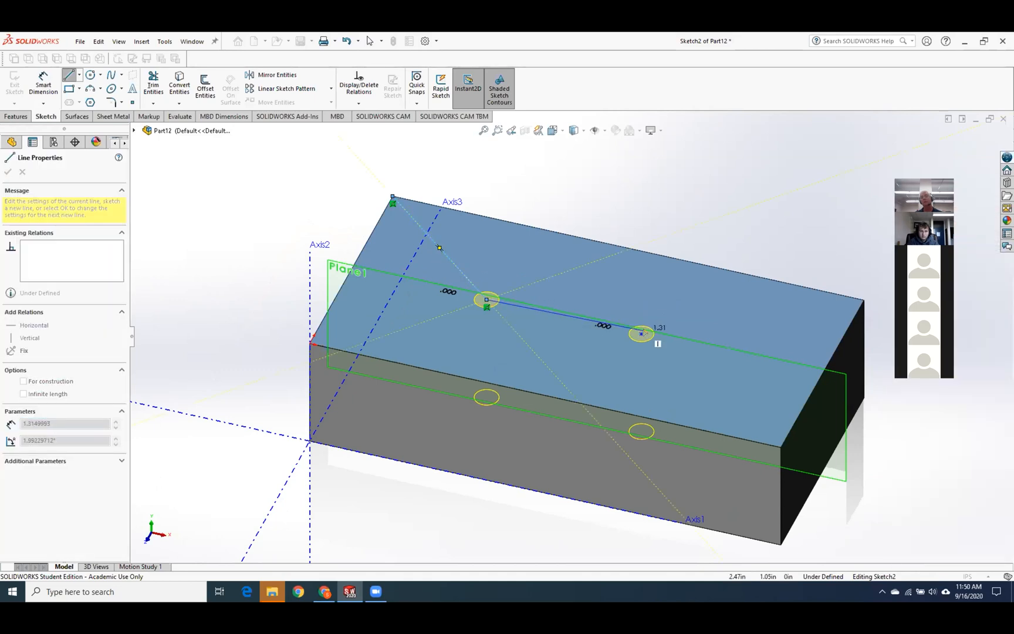
{"action": "left_click", "coordinate": [642, 333]}
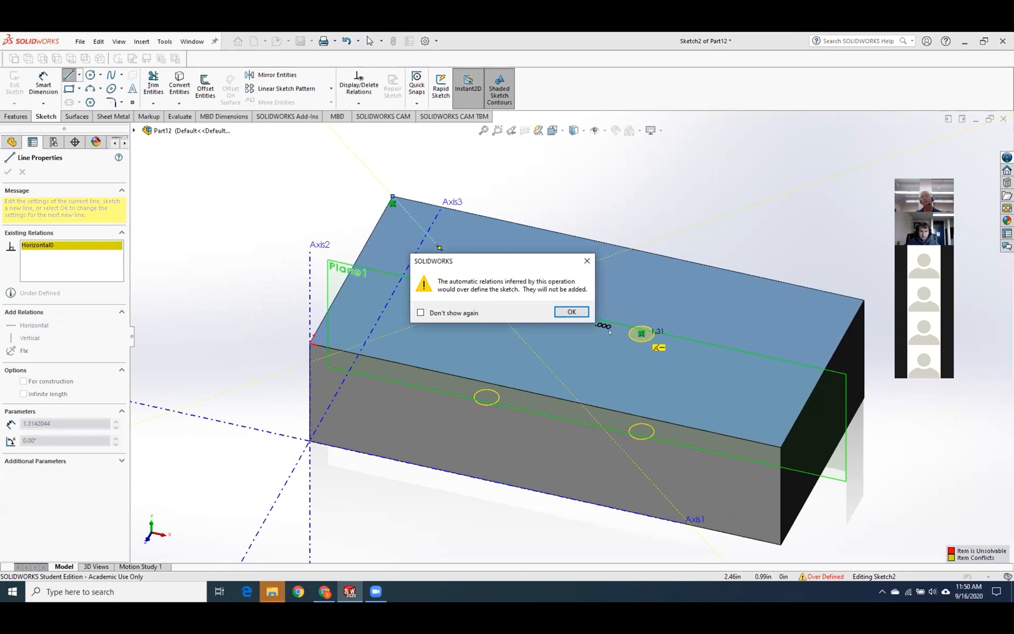
{"action": "left_click", "coordinate": [571, 312]}
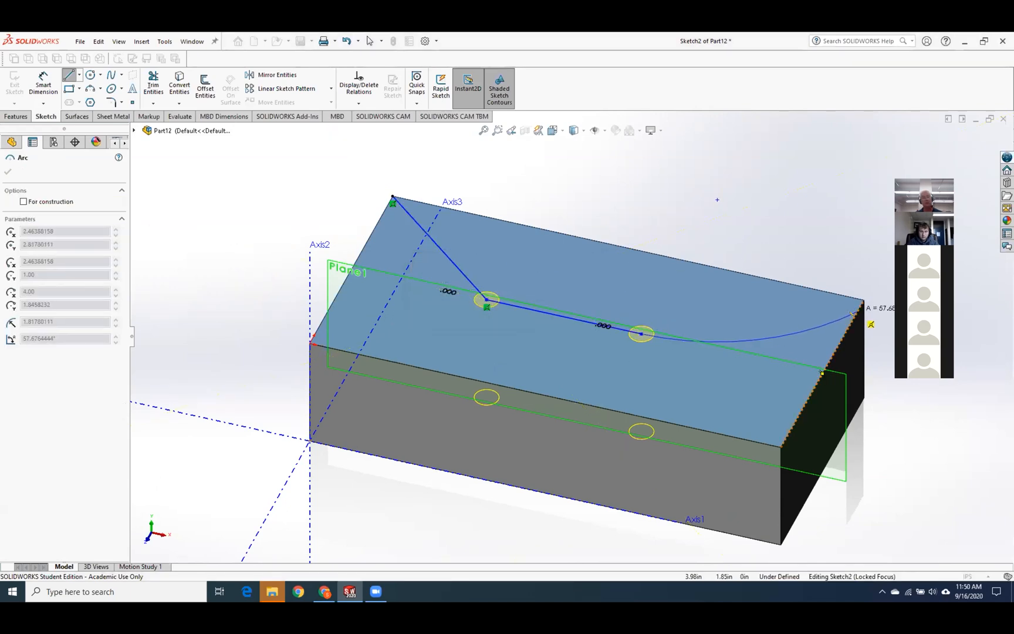
{"action": "key", "text": "Escape"}
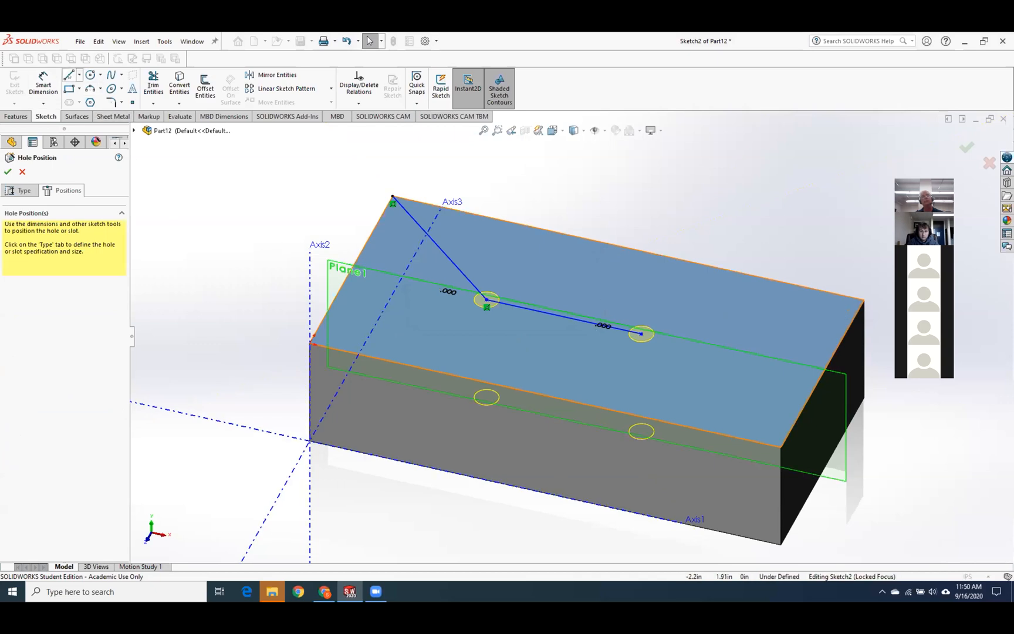
Sketch a line from the top face's other back corner to the second hole point.
{"action": "key", "text": "l"}
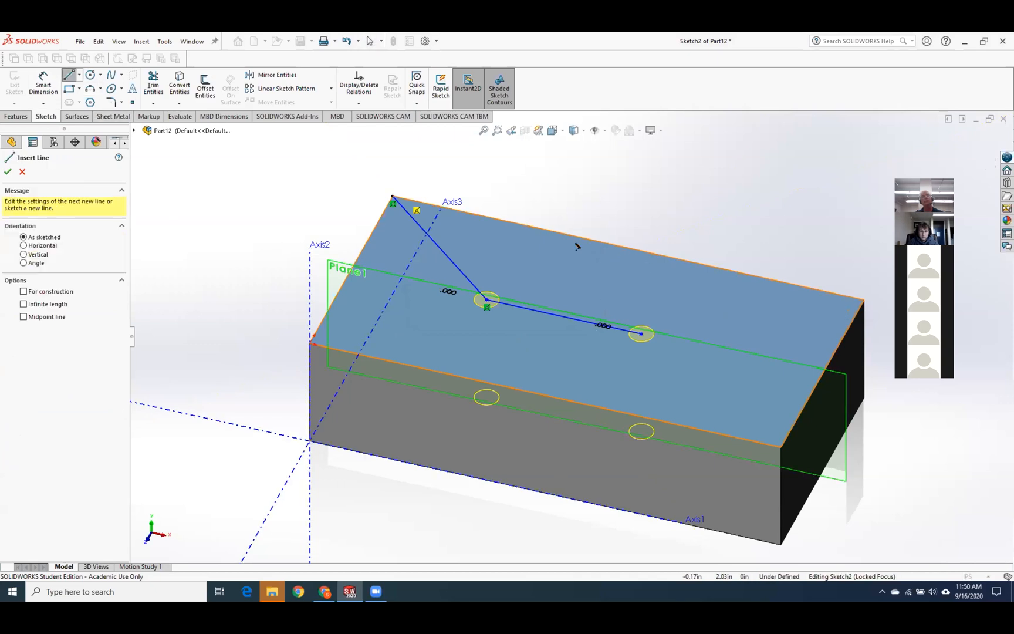
{"action": "left_click", "coordinate": [864, 303]}
{"action": "left_click", "coordinate": [642, 334]}
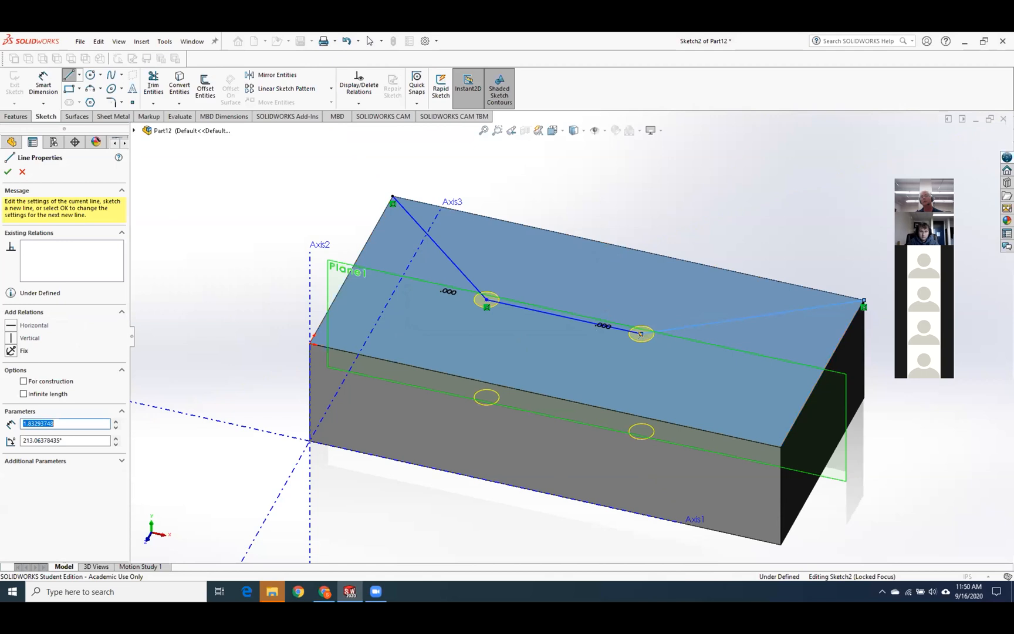
{"action": "key", "text": "Escape"}
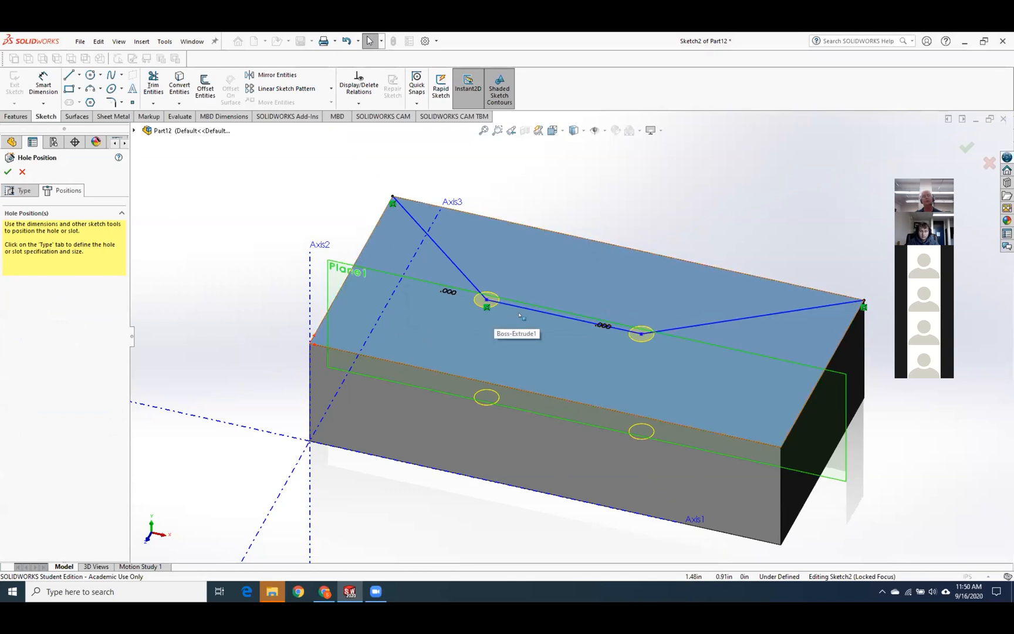
Dimension the middle line between the two hole points to 1.5 in.
{"action": "left_click", "coordinate": [43, 85]}
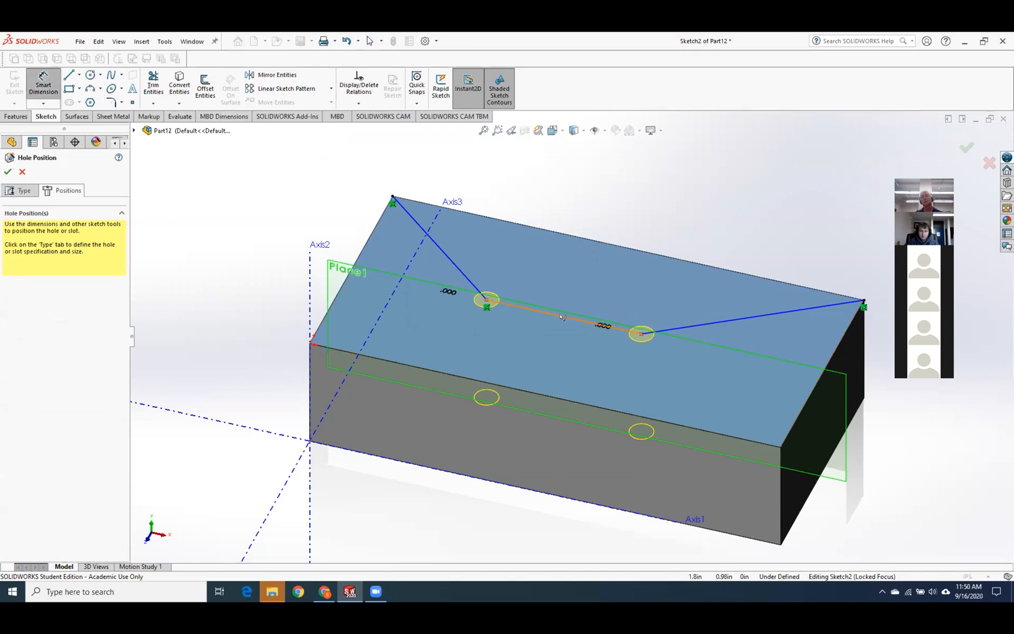
{"action": "left_click", "coordinate": [562, 317]}
{"action": "left_click", "coordinate": [572, 265]}
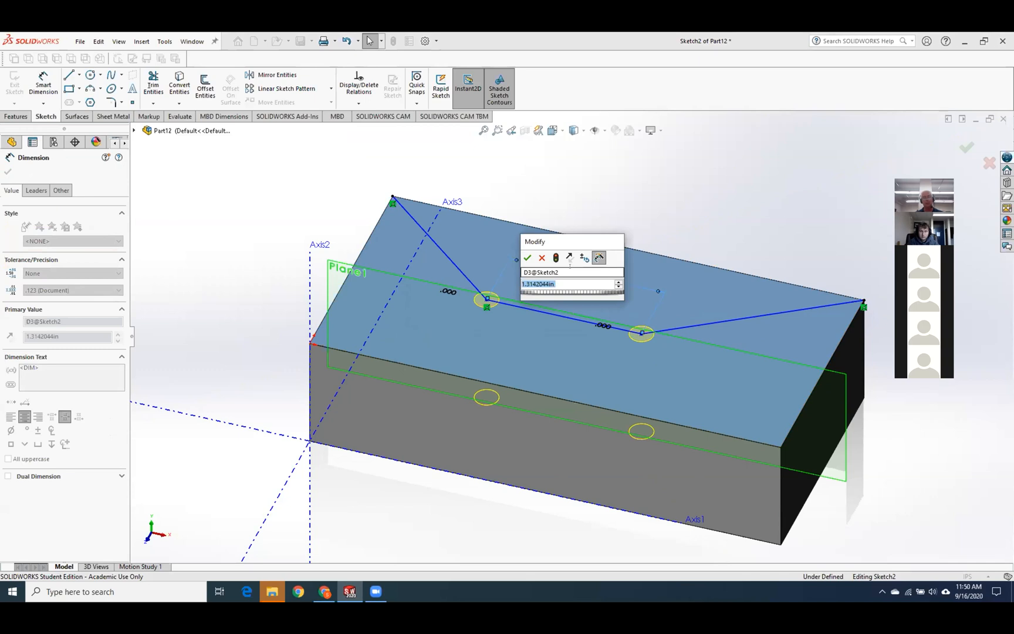
{"action": "type", "text": "1.5"}
{"action": "key", "text": "Return"}
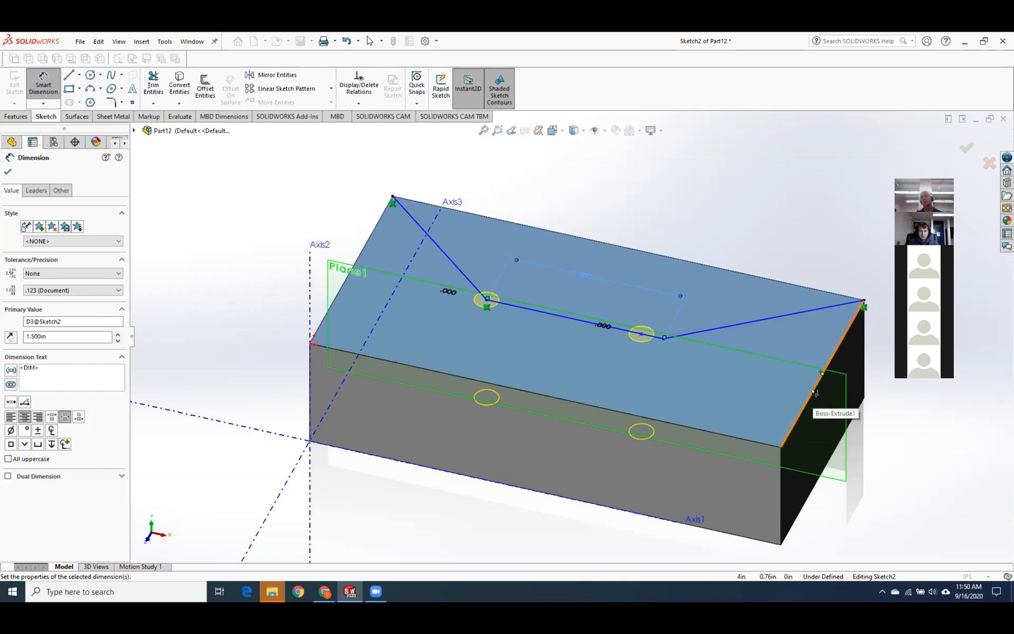
{"action": "left_click", "coordinate": [327, 314]}
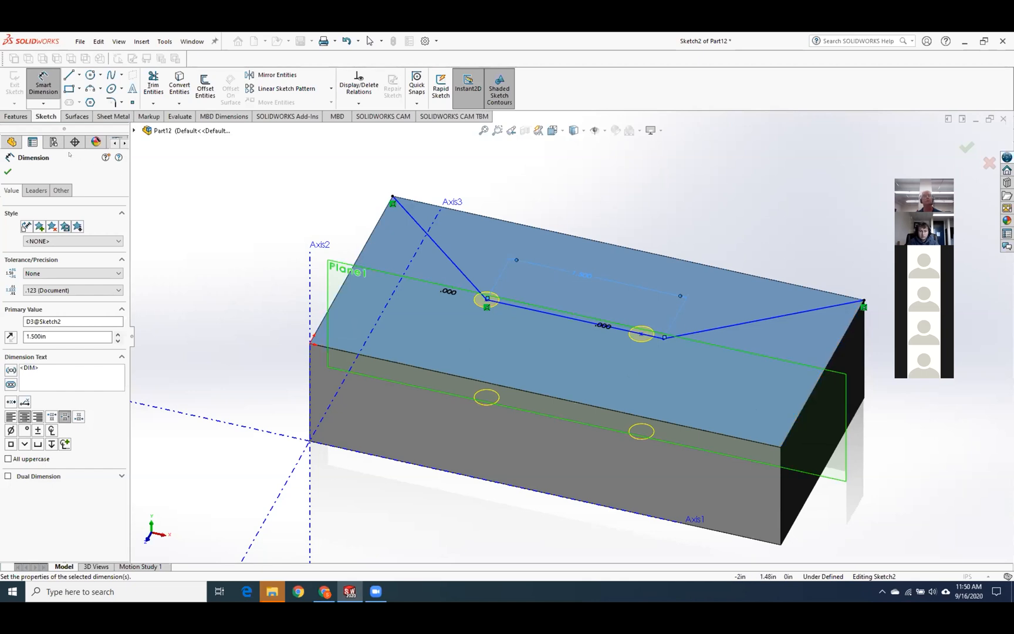
{"action": "left_click", "coordinate": [8, 171]}
Convert the two diagonal lines and the middle line to construction geometry.
{"action": "right_click", "coordinate": [421, 228]}
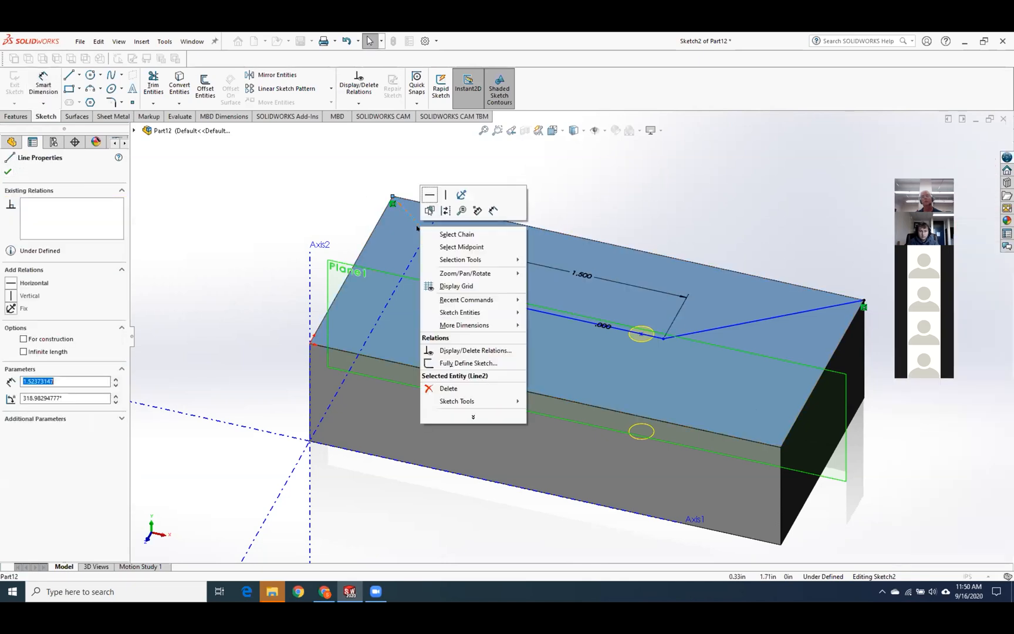
{"action": "left_click", "coordinate": [433, 213]}
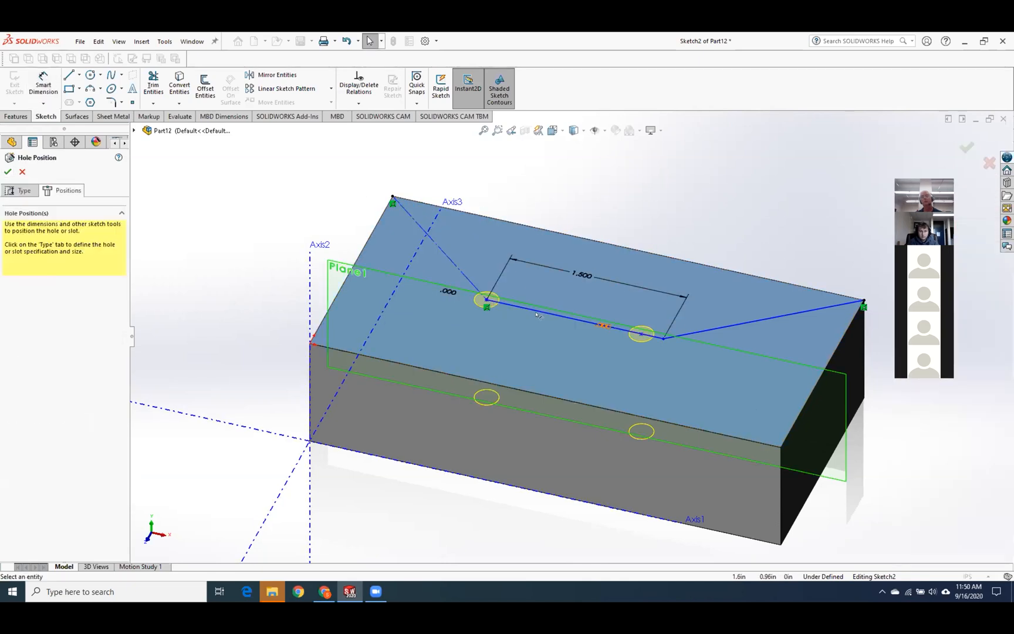
{"action": "right_click", "coordinate": [536, 314]}
{"action": "left_click", "coordinate": [547, 299]}
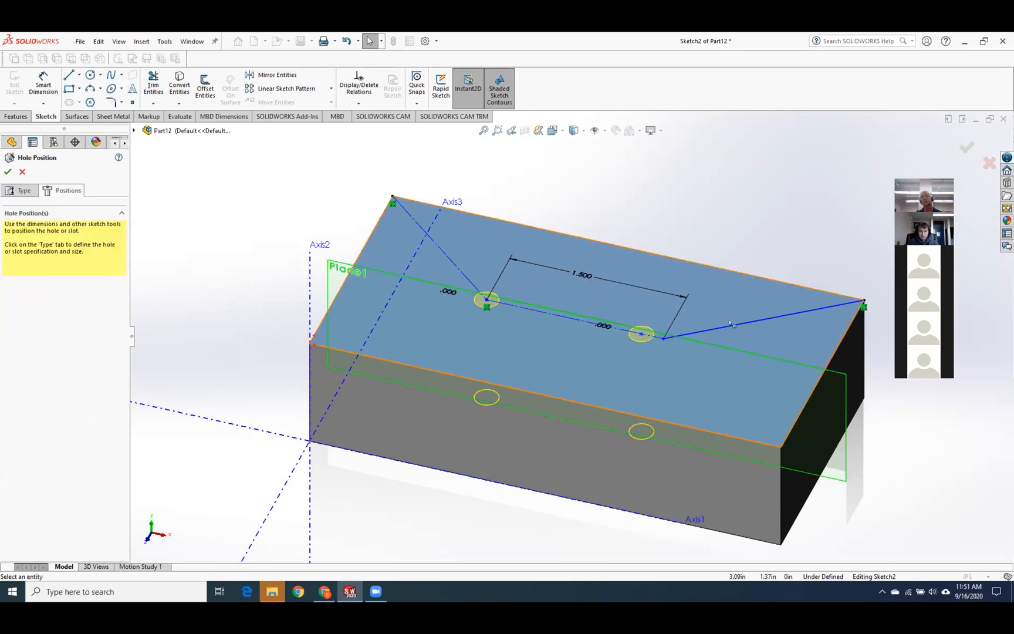
{"action": "right_click", "coordinate": [737, 323]}
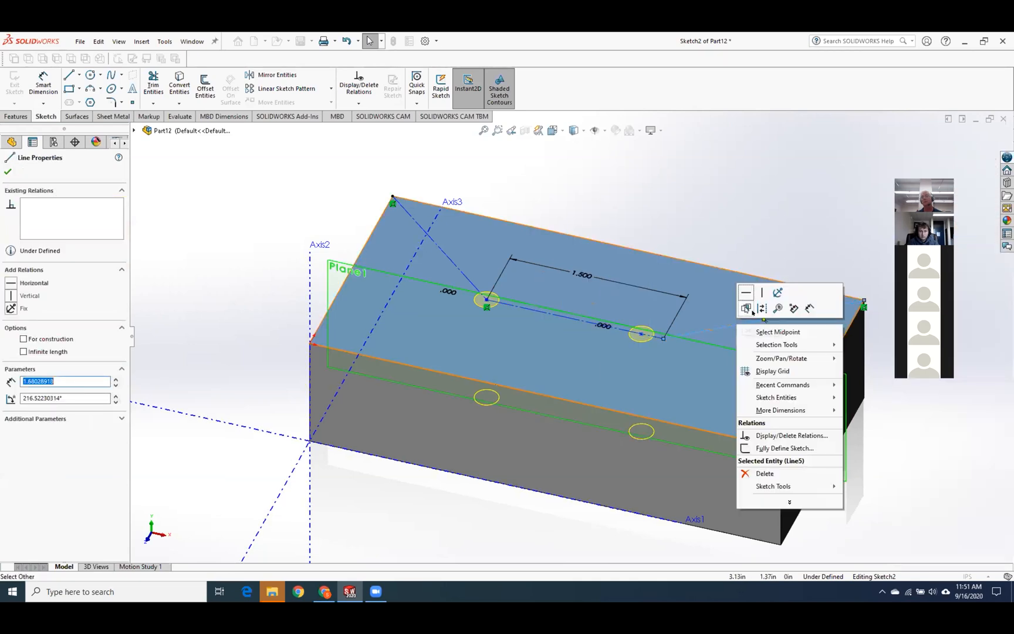
{"action": "left_click", "coordinate": [762, 308]}
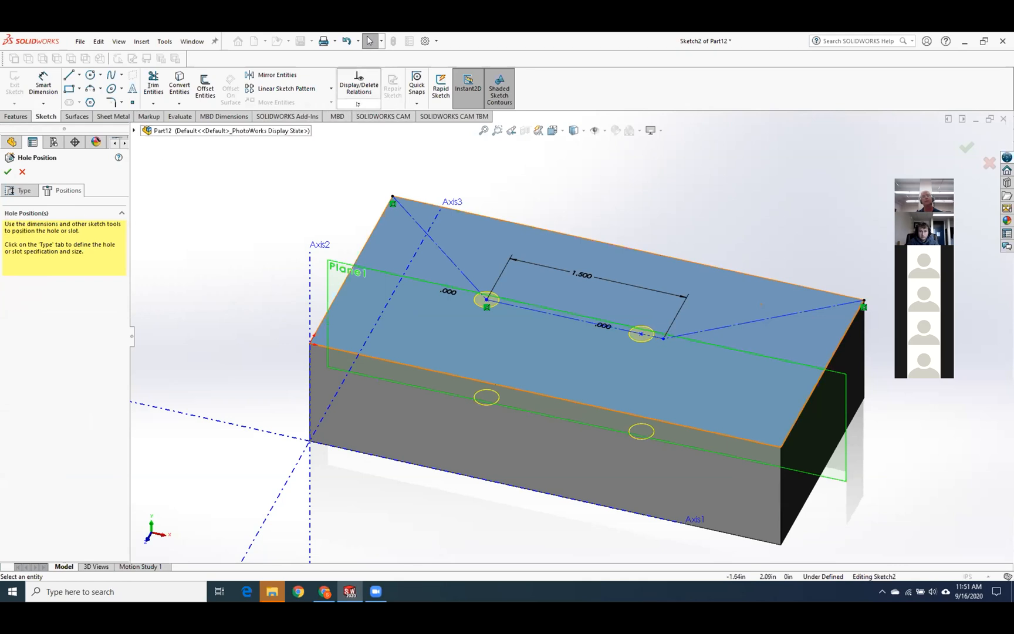
Add an Equal relation between the two diagonal construction lines, removing the wrongly picked midpoint from the selection.
{"action": "left_click", "coordinate": [358, 103]}
{"action": "left_click", "coordinate": [373, 129]}
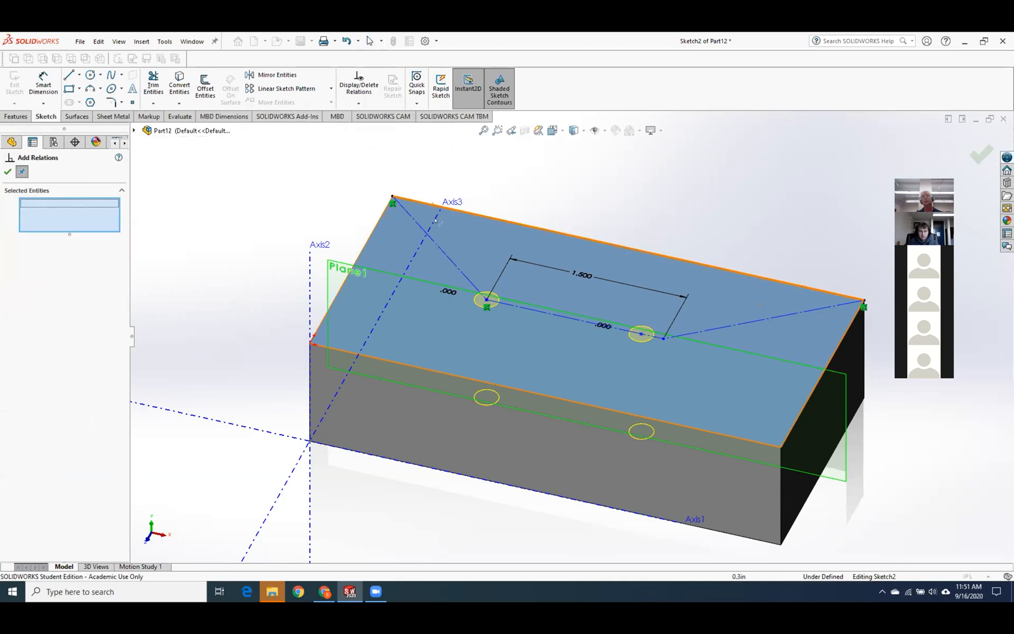
{"action": "left_click", "coordinate": [440, 248]}
{"action": "left_click", "coordinate": [731, 324]}
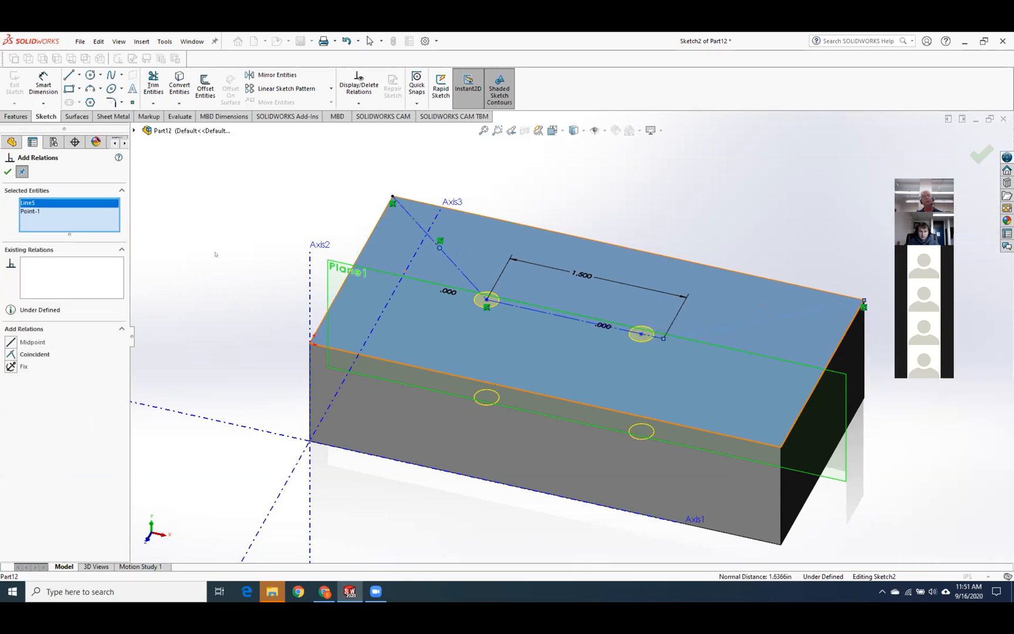
{"action": "left_click", "coordinate": [43, 212]}
{"action": "right_click", "coordinate": [43, 211]}
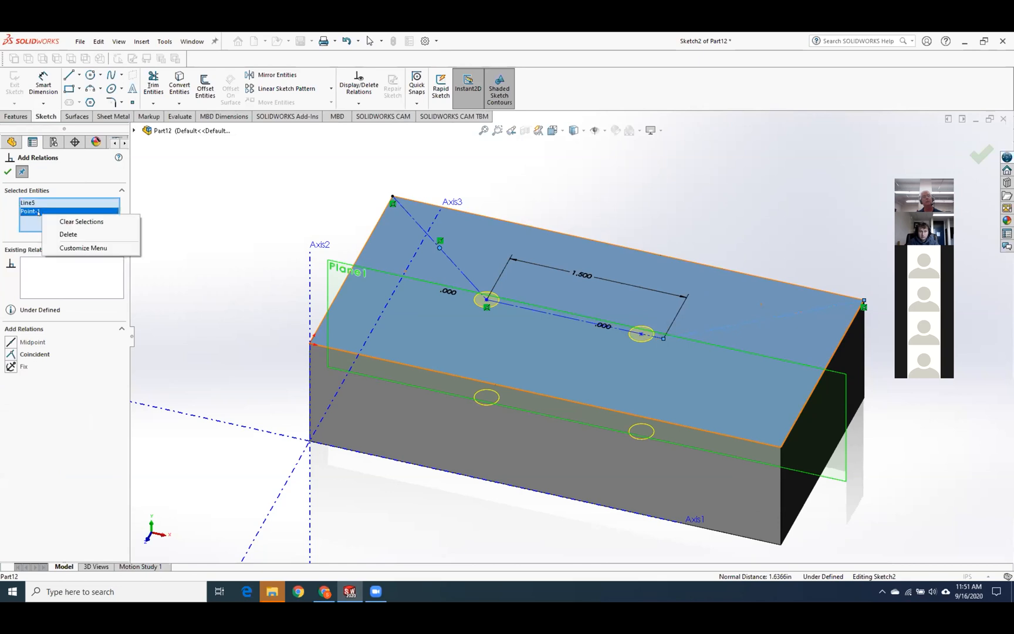
{"action": "left_click", "coordinate": [68, 232]}
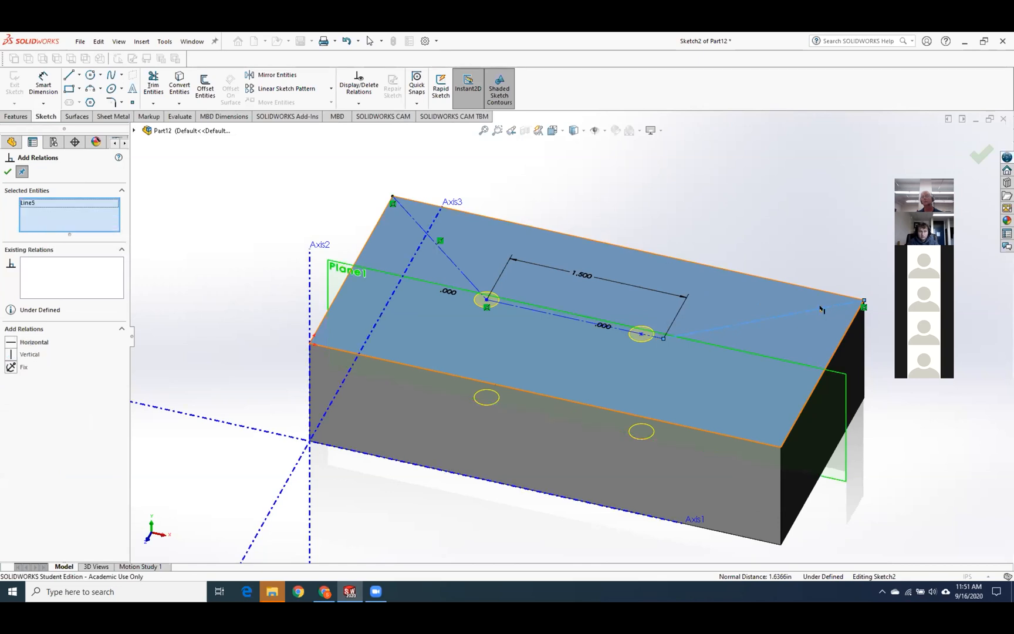
{"action": "left_click", "coordinate": [452, 266]}
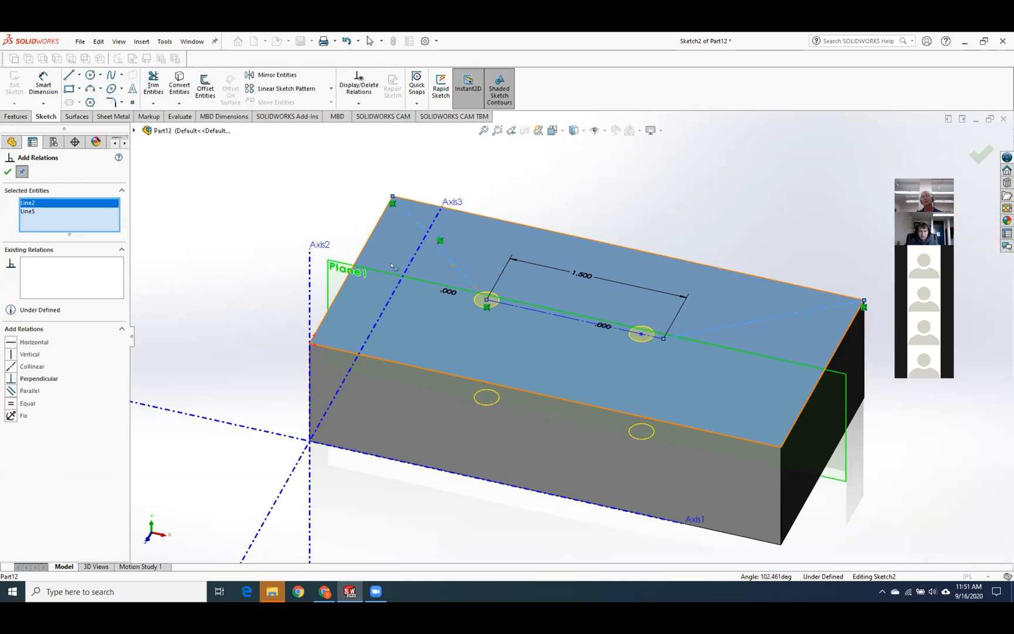
{"action": "left_click", "coordinate": [11, 403]}
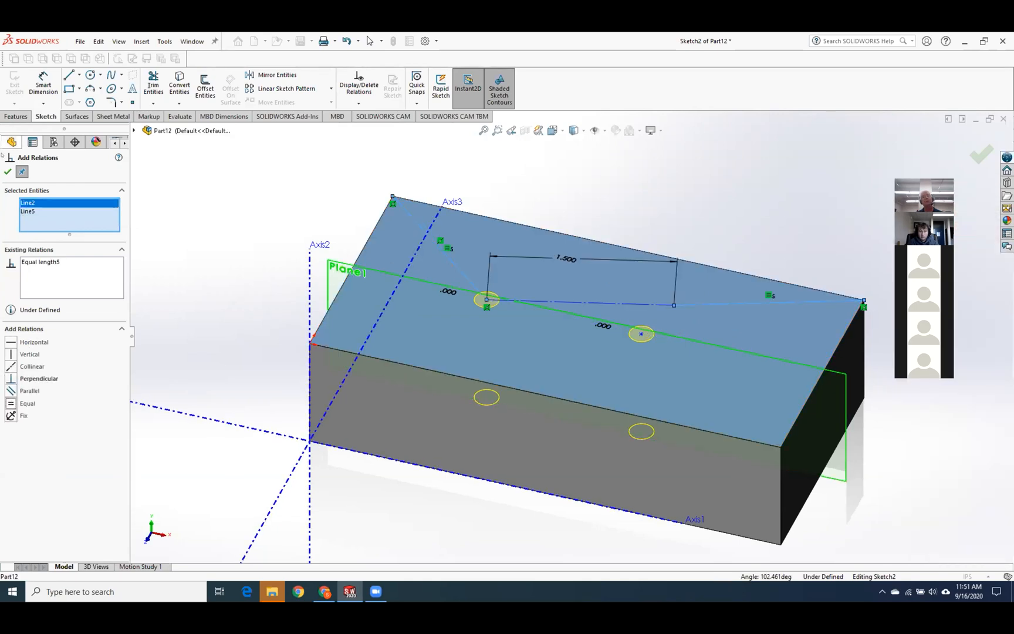
{"action": "left_click", "coordinate": [7, 171]}
Try to add a Horizontal relation with the middle construction line and both diagonals selected, undoing it and clearing the selection.
{"action": "left_click", "coordinate": [359, 104]}
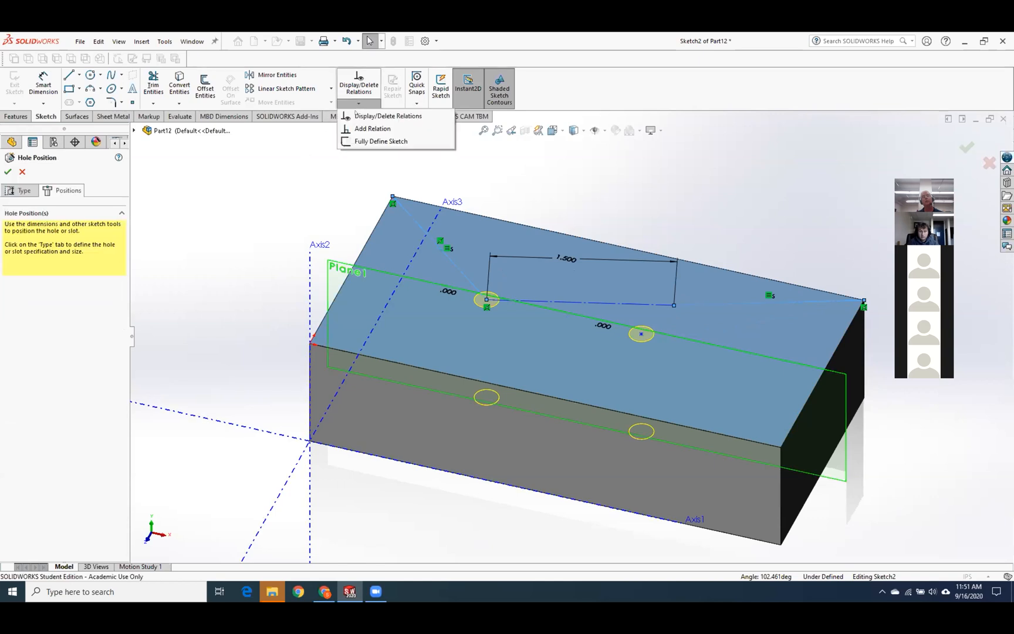
{"action": "left_click", "coordinate": [367, 136]}
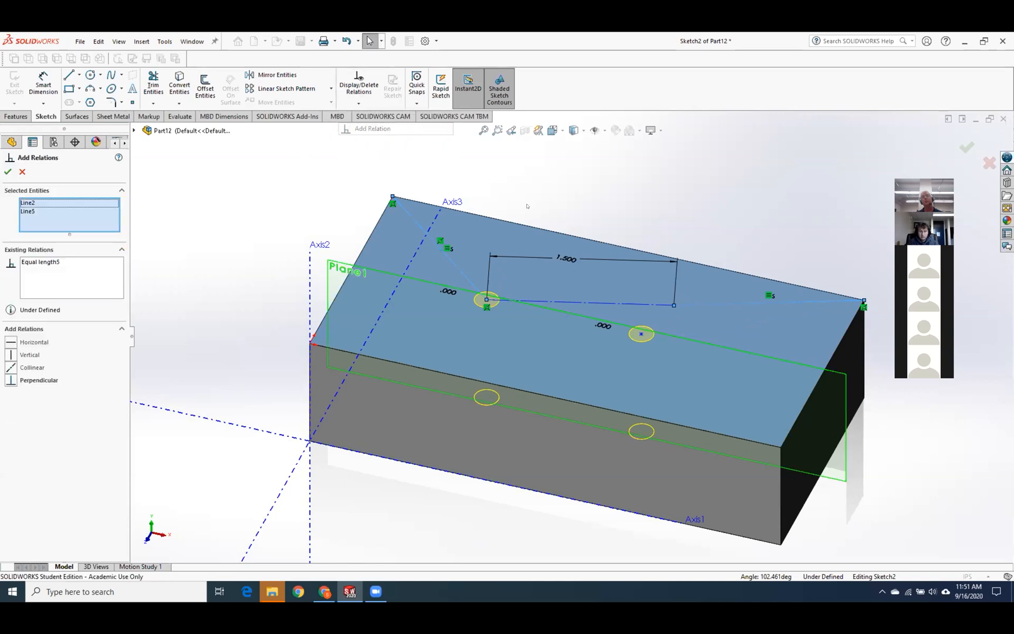
{"action": "left_click", "coordinate": [583, 301]}
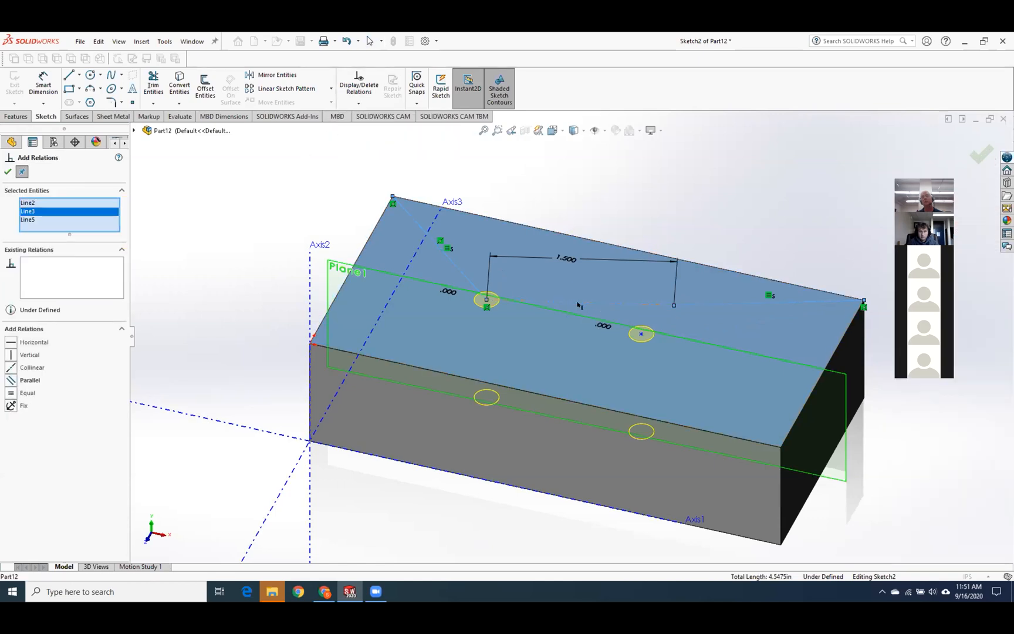
{"action": "left_click", "coordinate": [10, 342]}
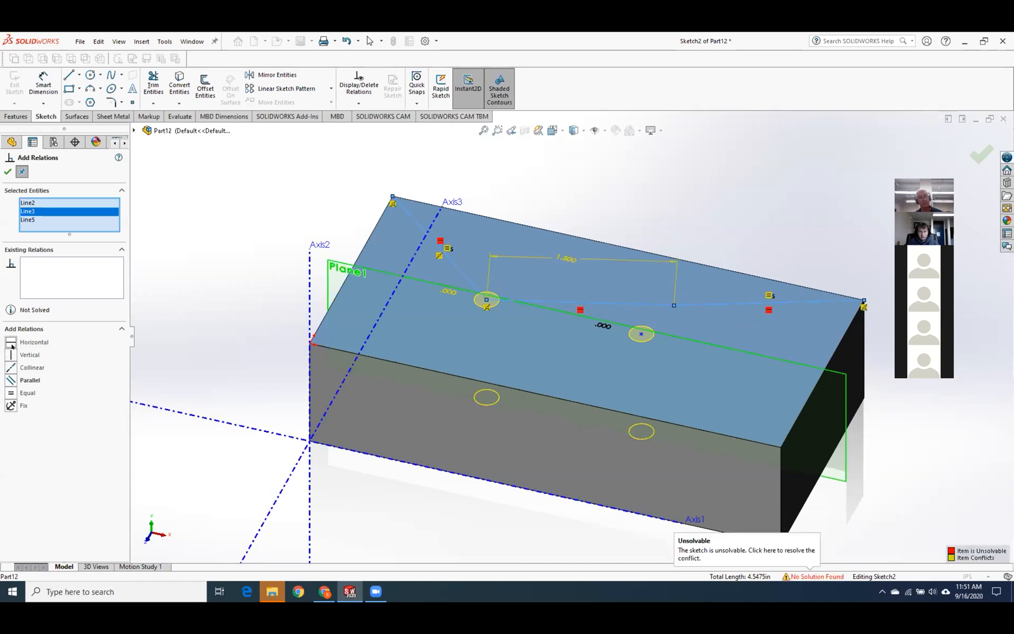
{"action": "key", "text": "ctrl+z"}
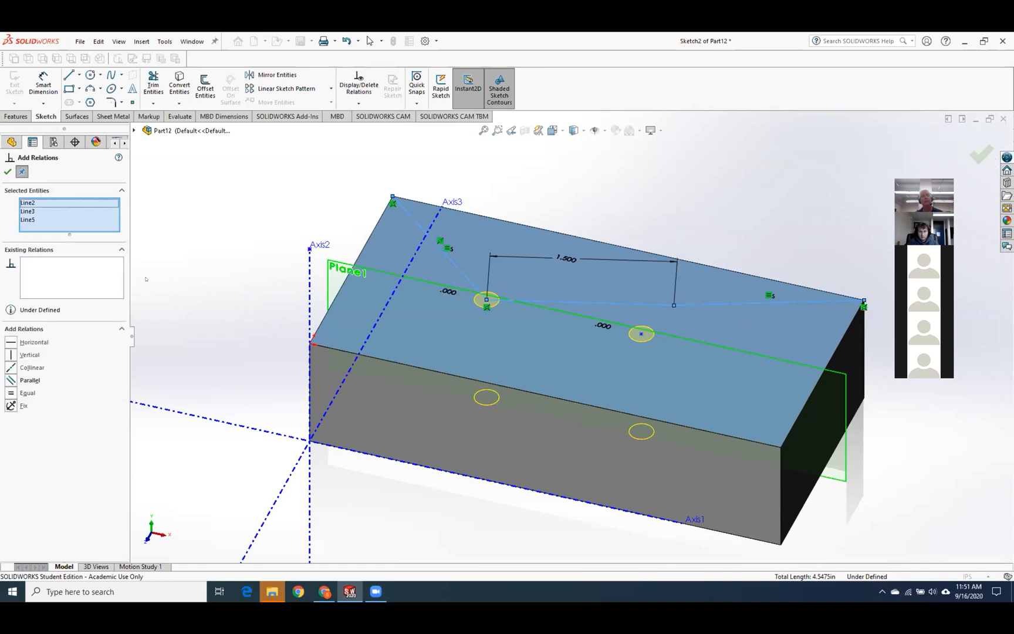
{"action": "right_click", "coordinate": [85, 222]}
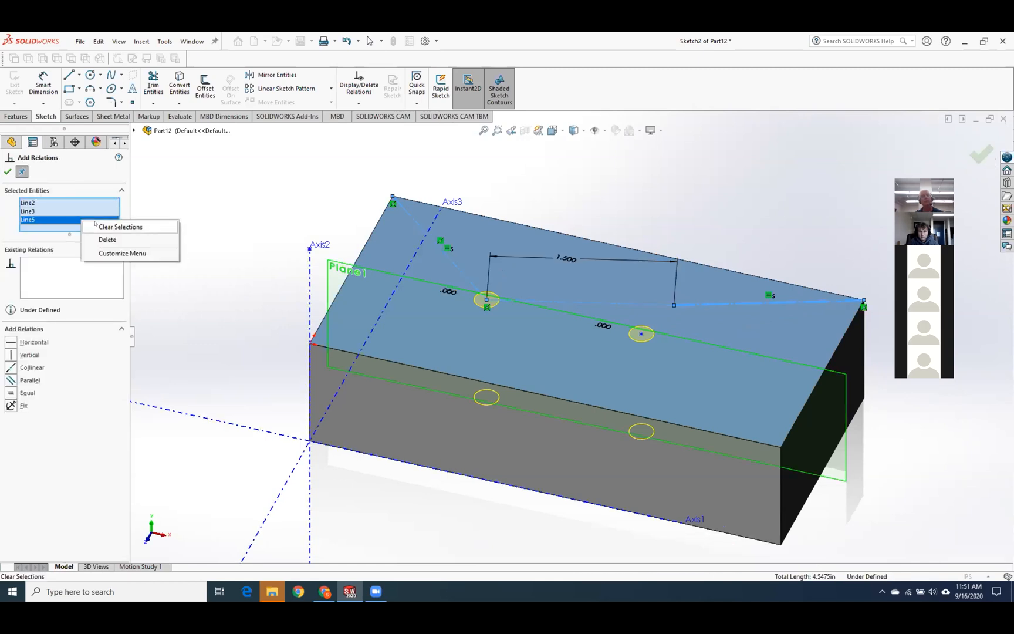
{"action": "left_click", "coordinate": [121, 227]}
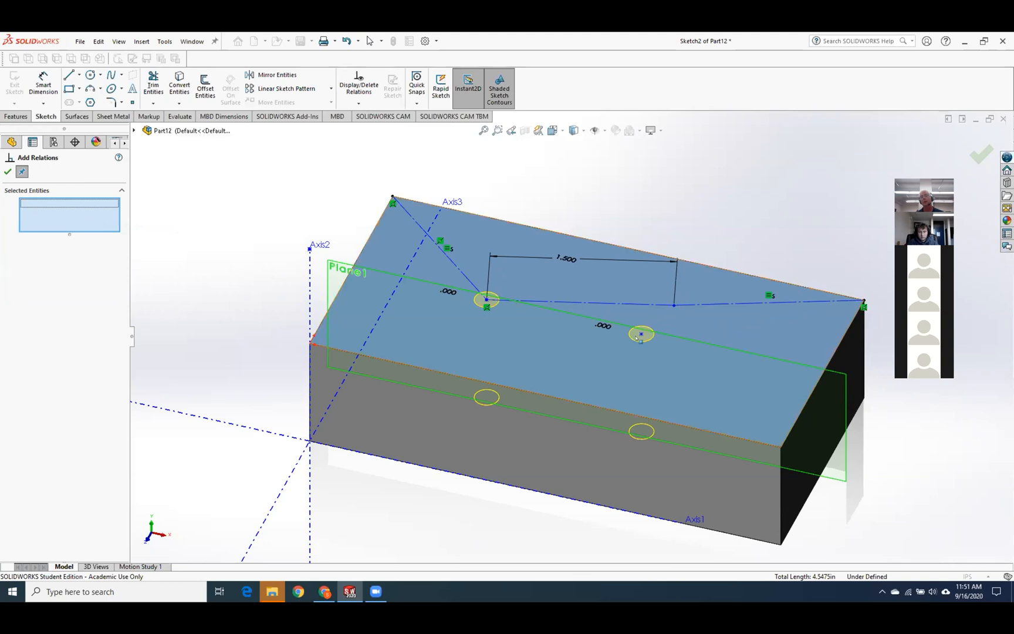
Make the second hole point coincident with the free end of the middle construction line, and finish the tapped hole feature.
{"action": "left_click", "coordinate": [365, 103]}
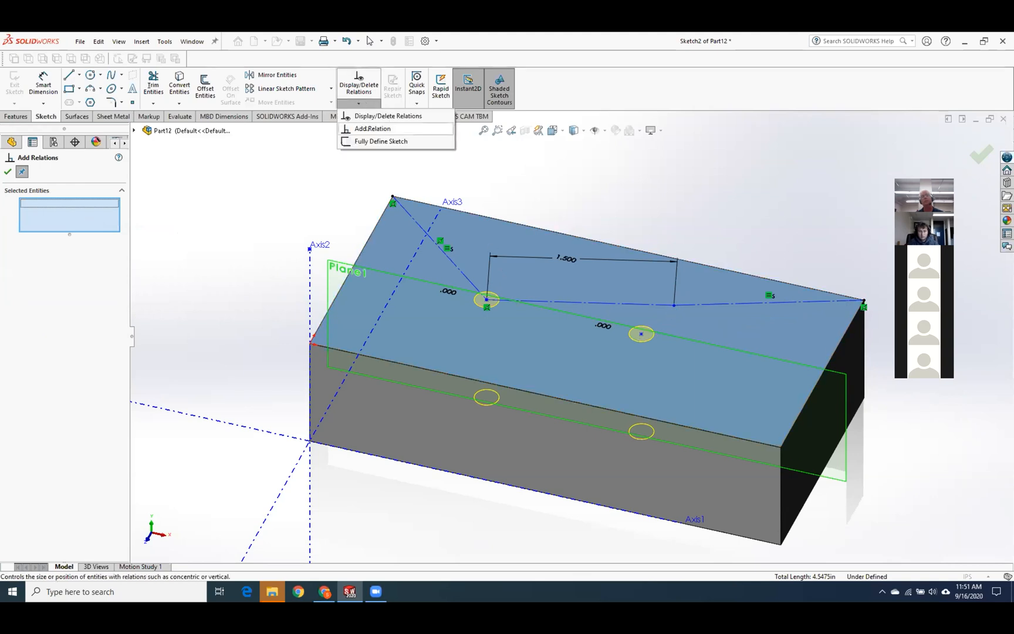
{"action": "left_click", "coordinate": [372, 129]}
{"action": "left_click", "coordinate": [641, 333]}
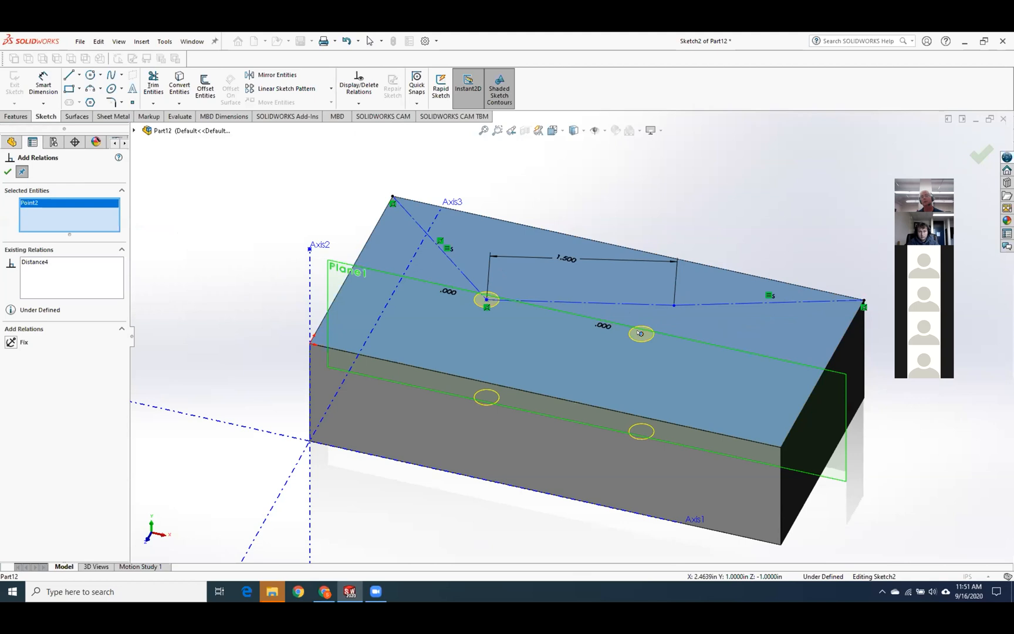
{"action": "left_click", "coordinate": [674, 305]}
{"action": "left_click", "coordinate": [21, 369]}
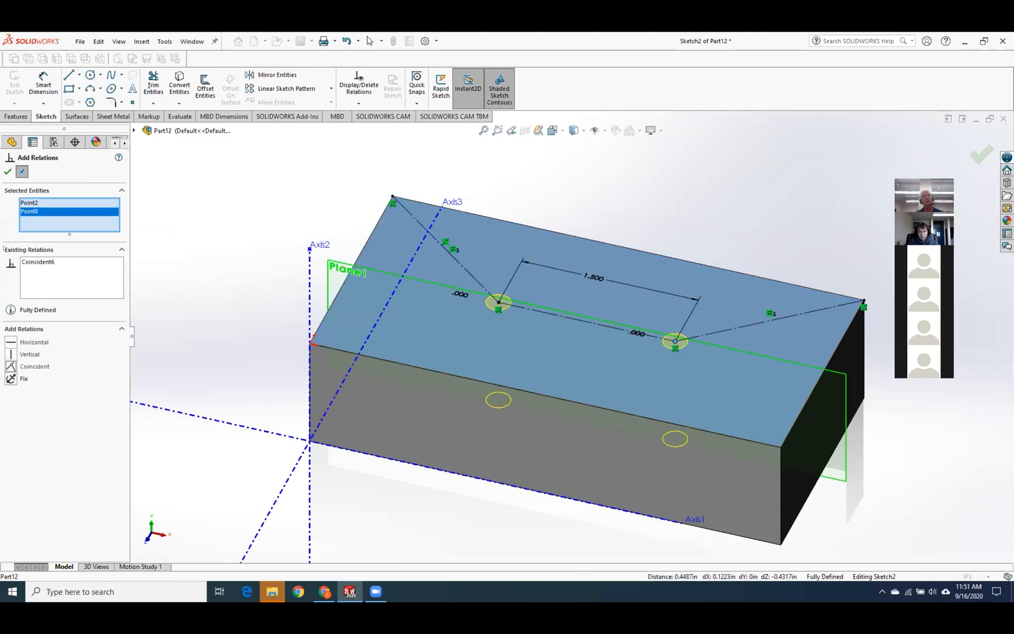
{"action": "left_click", "coordinate": [8, 172]}
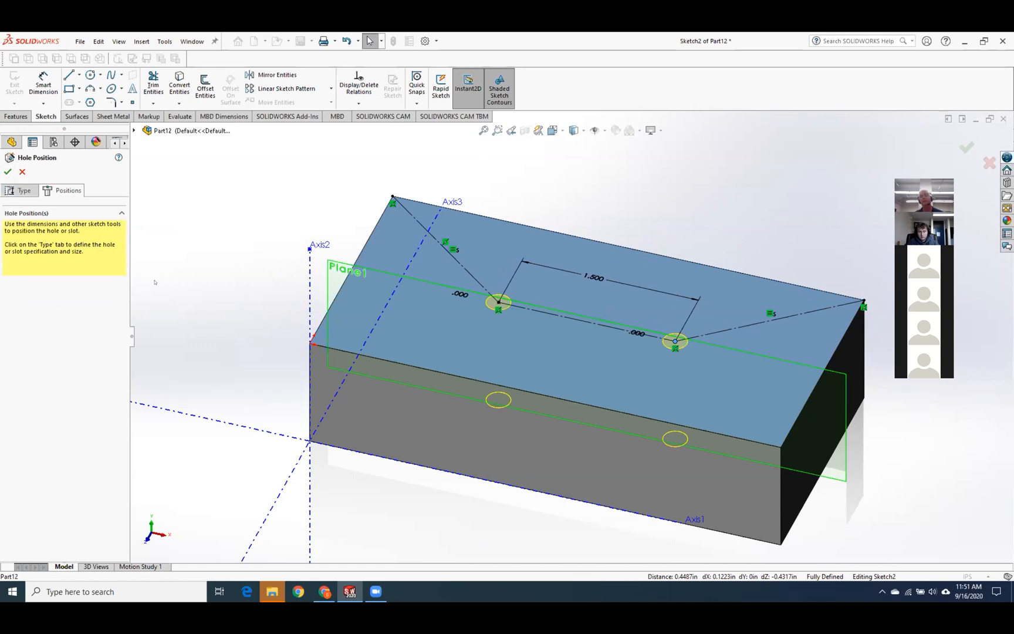
{"action": "left_click", "coordinate": [8, 171]}
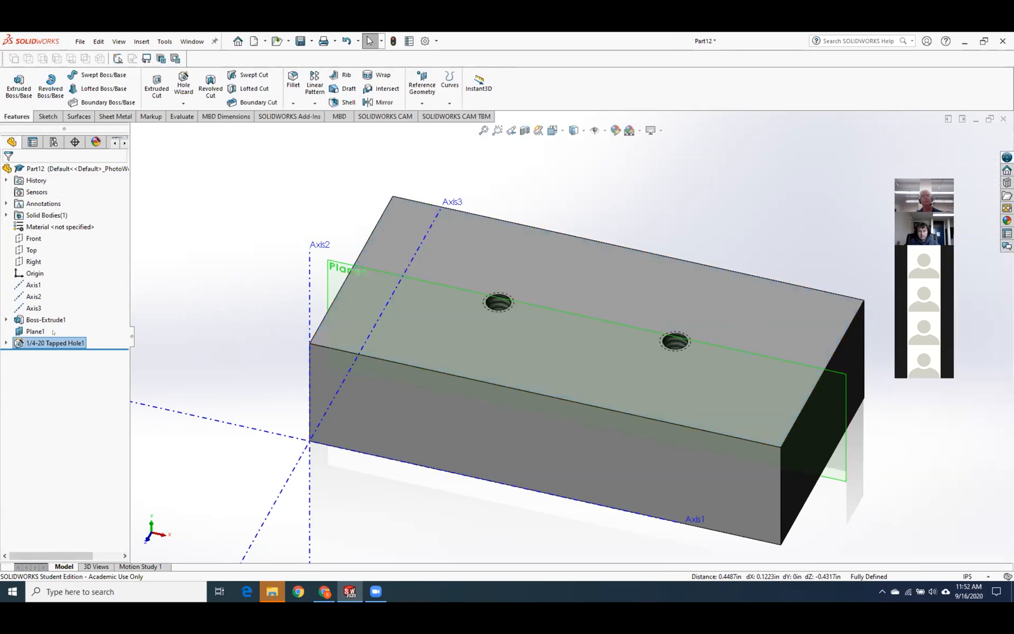
Set the width of the block's base sketch to 1 in and rebuild the part.
{"action": "left_click", "coordinate": [6, 320]}
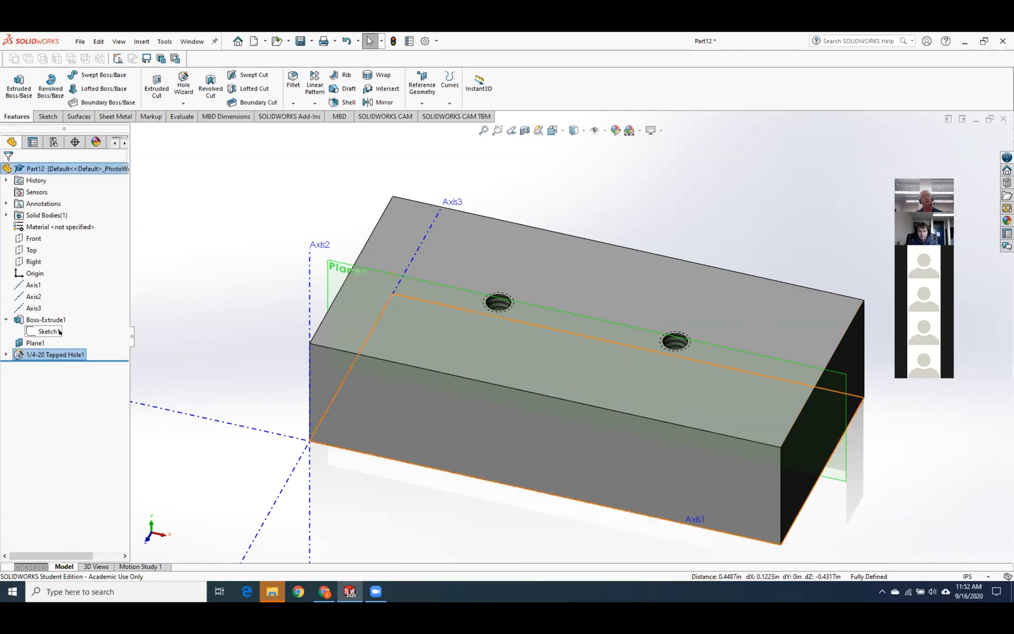
{"action": "right_click", "coordinate": [47, 331]}
{"action": "left_click", "coordinate": [62, 299]}
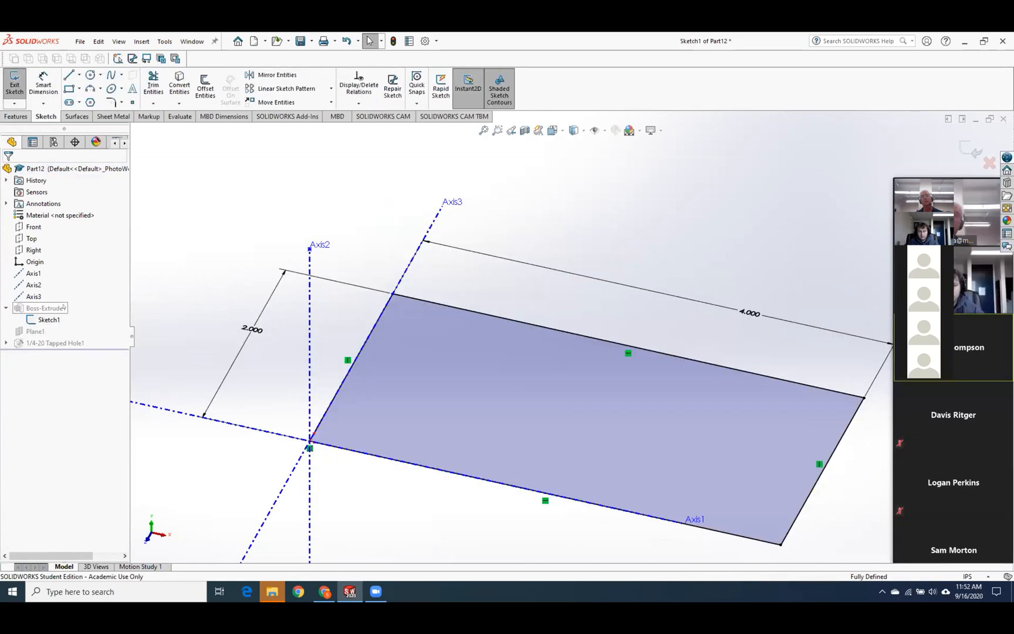
{"action": "double_click", "coordinate": [248, 326]}
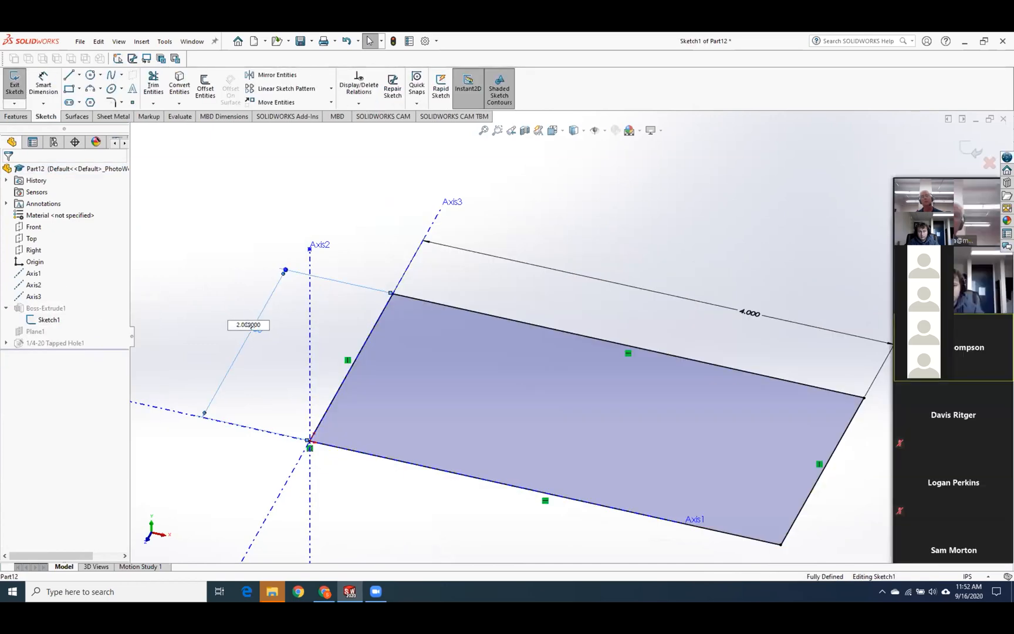
{"action": "key", "text": "BackSpace"}
{"action": "key", "text": "BackSpace"}
{"action": "key", "text": "BackSpace"}
{"action": "key", "text": "BackSpace"}
{"action": "type", "text": "1"}
{"action": "key", "text": "Return"}
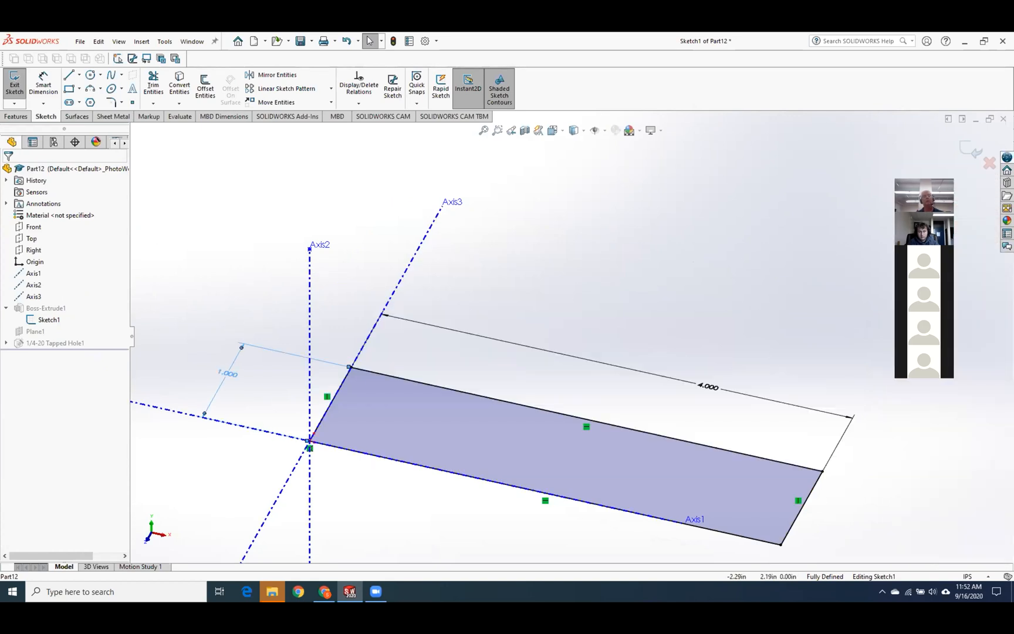
{"action": "left_click", "coordinate": [14, 81]}
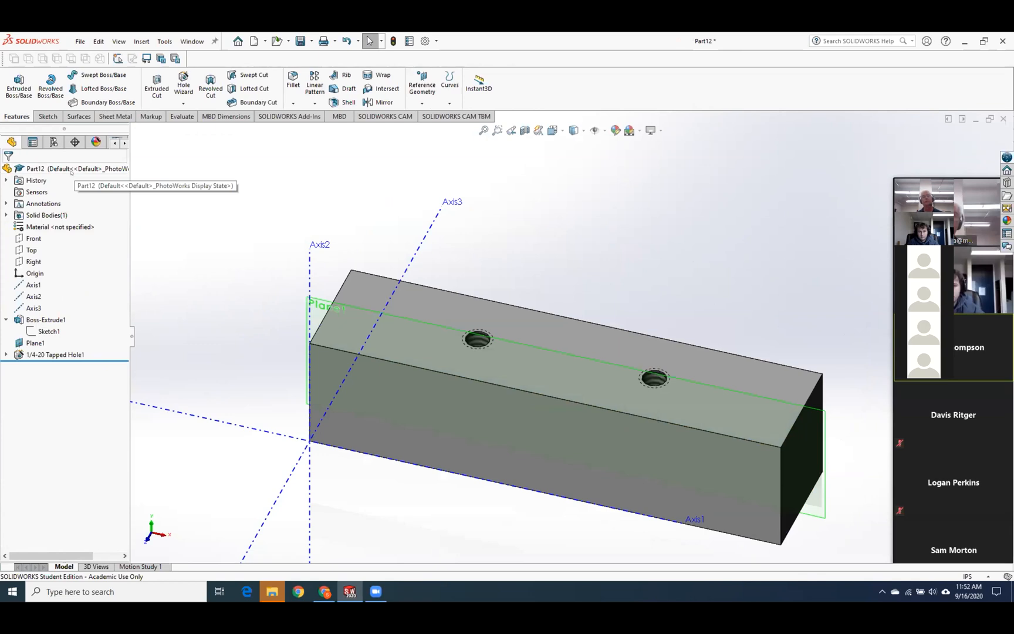
Set the length of the block's base sketch to 3 in and rebuild the part.
{"action": "right_click", "coordinate": [48, 331]}
{"action": "left_click", "coordinate": [58, 300]}
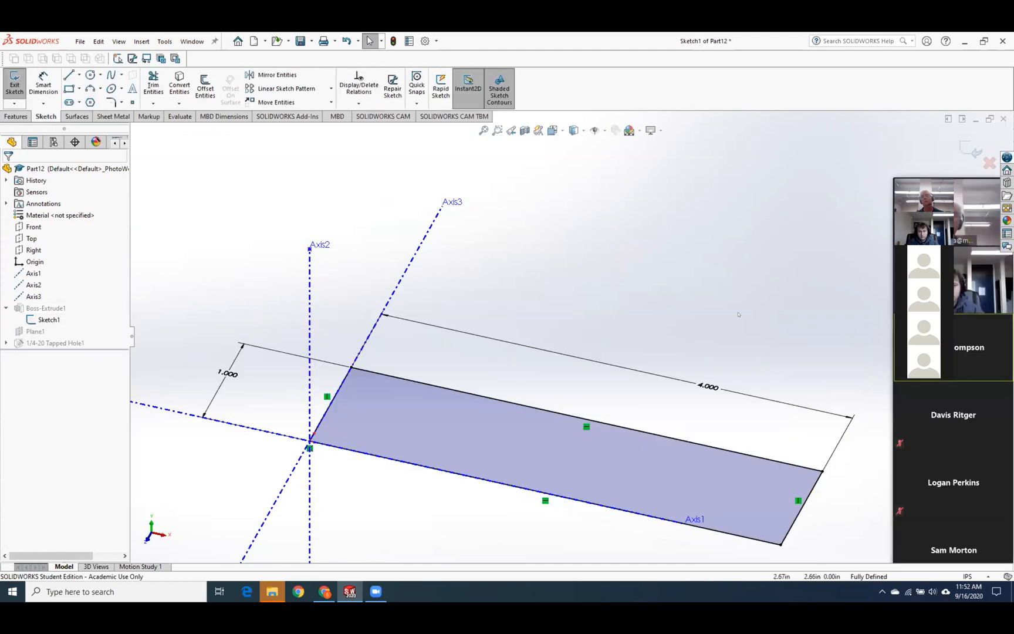
{"action": "double_click", "coordinate": [713, 388]}
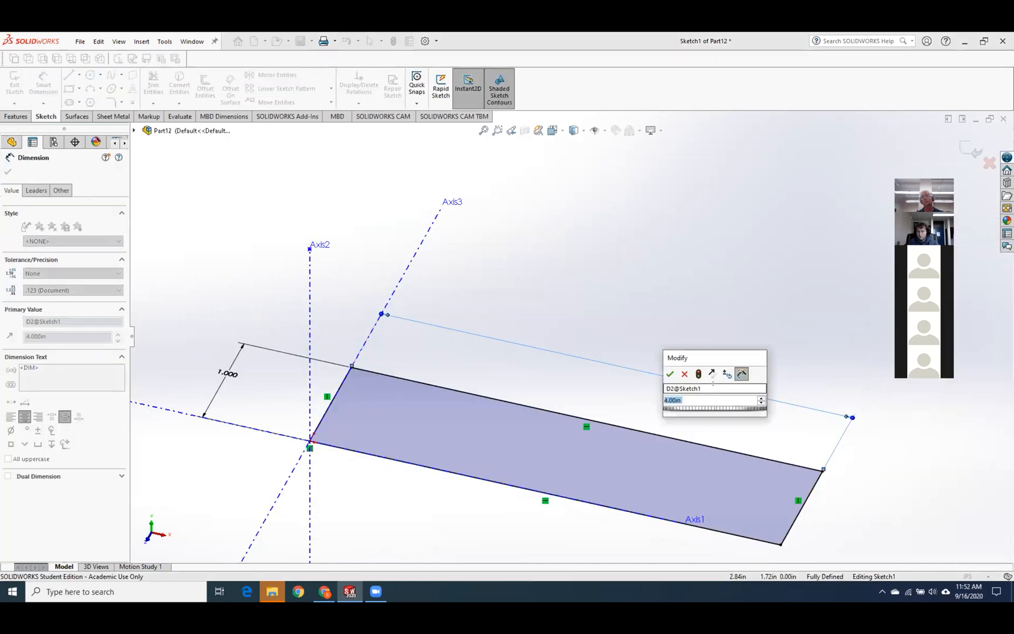
{"action": "type", "text": "3.0"}
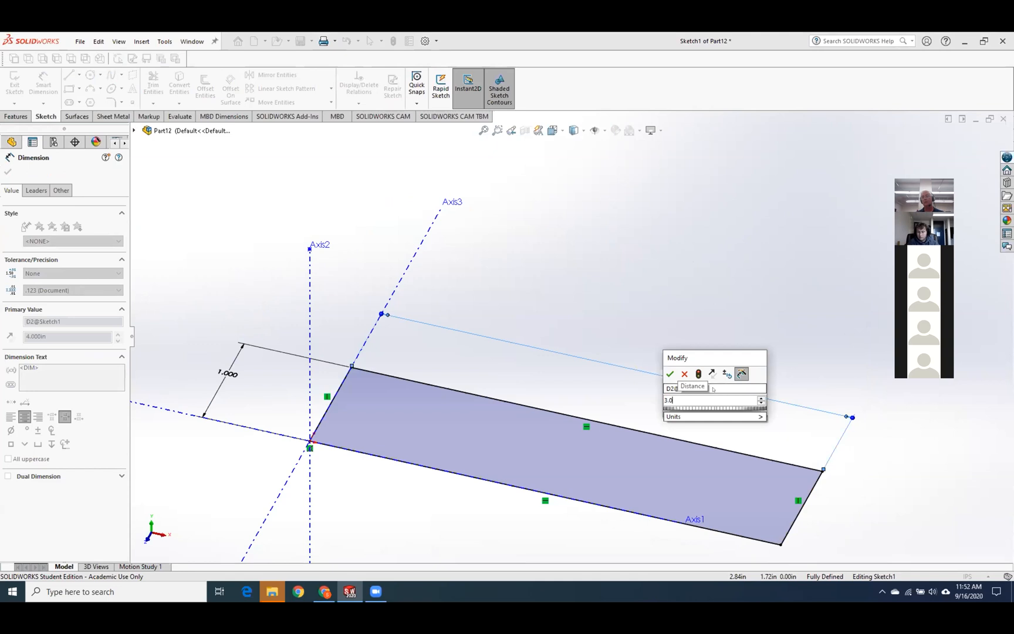
{"action": "key", "text": "Return"}
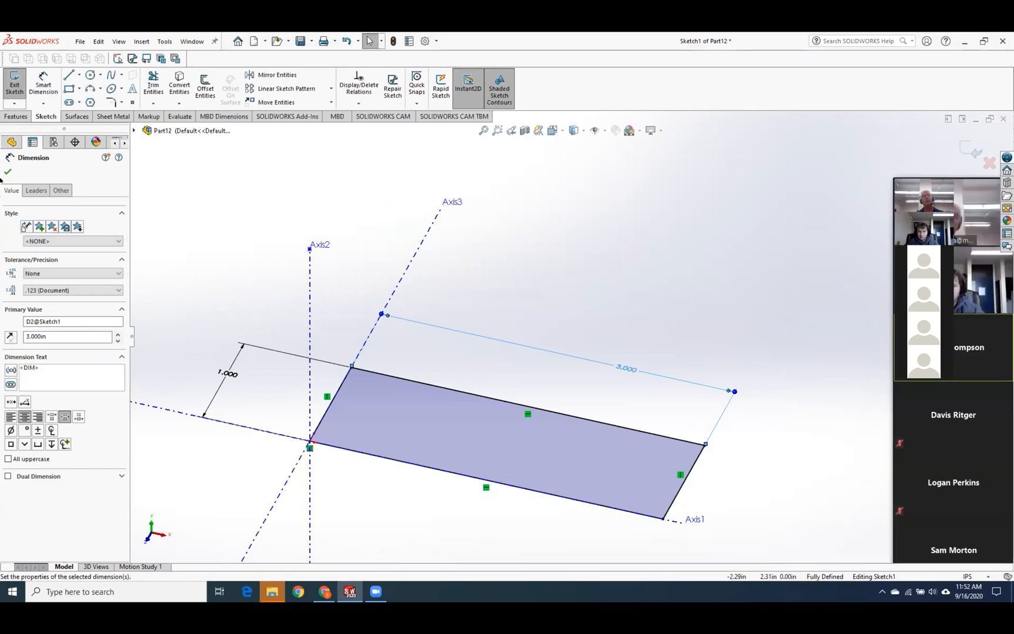
{"action": "left_click", "coordinate": [8, 172]}
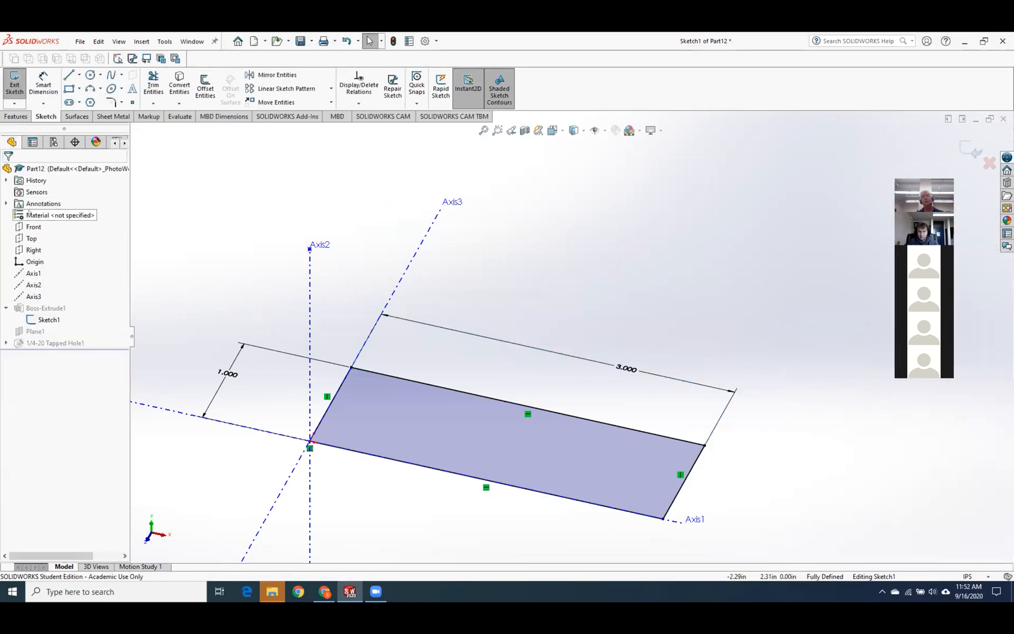
{"action": "left_click", "coordinate": [14, 82]}
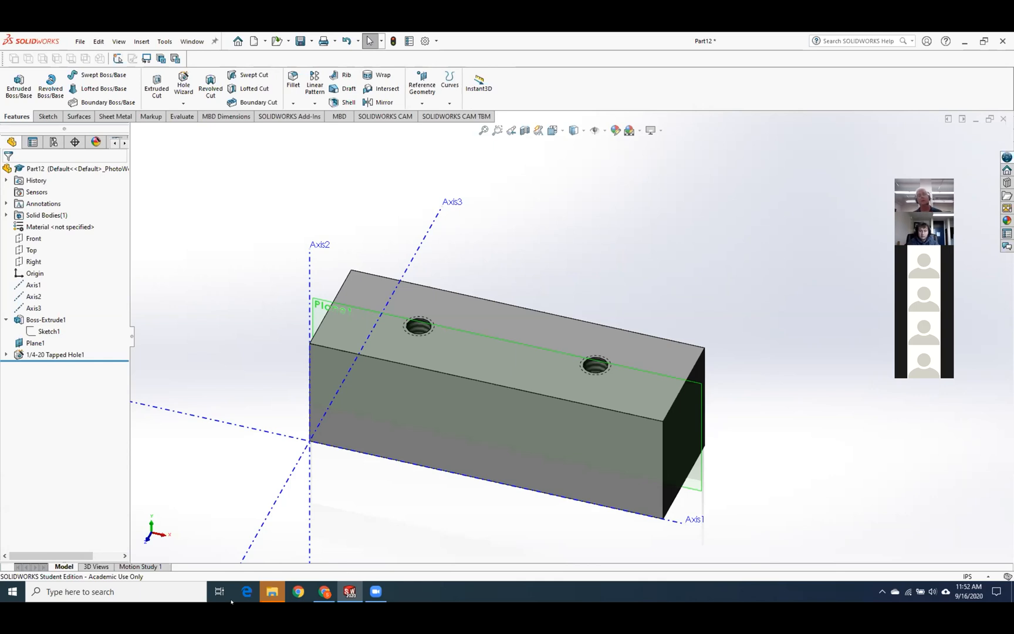
Examine the relations and dimensions in the tapped hole's position sketch, leaving the sketch and inspecting the block.
{"action": "left_click", "coordinate": [7, 355]}
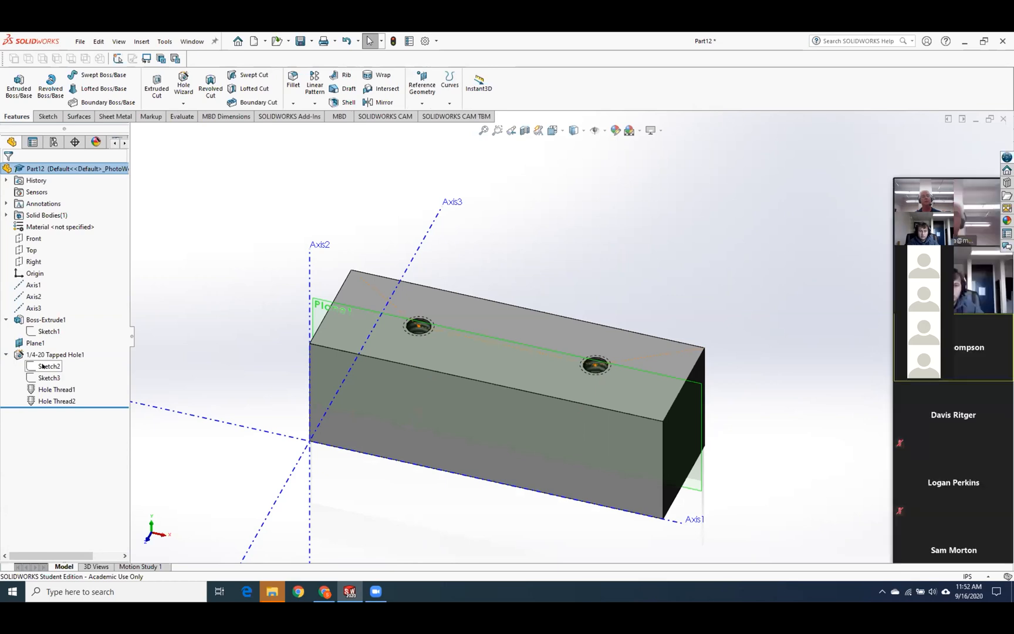
{"action": "right_click", "coordinate": [43, 365]}
{"action": "left_click", "coordinate": [52, 337]}
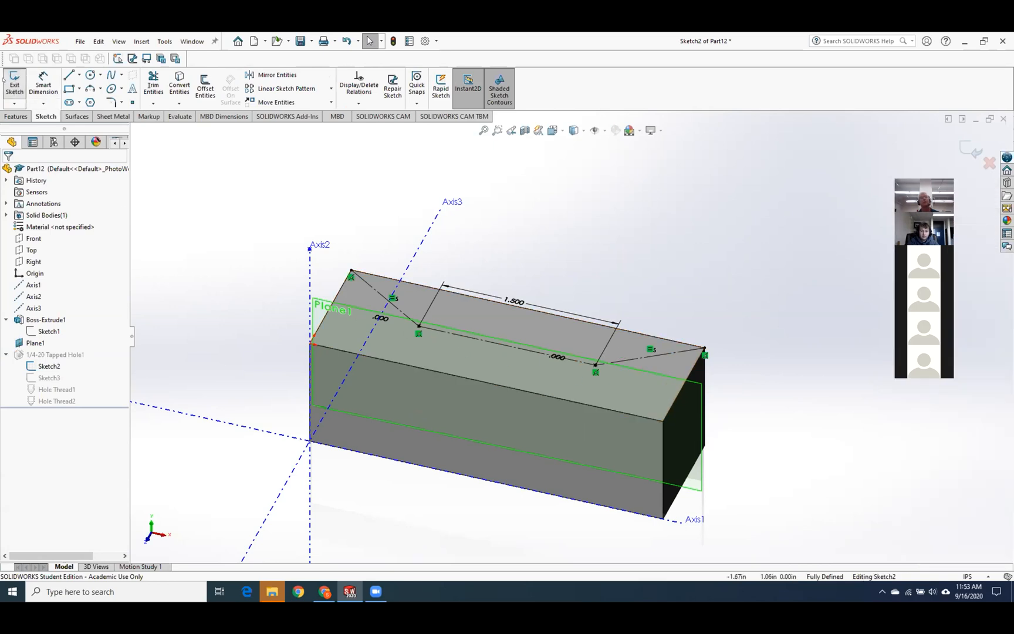
{"action": "left_click", "coordinate": [15, 82]}
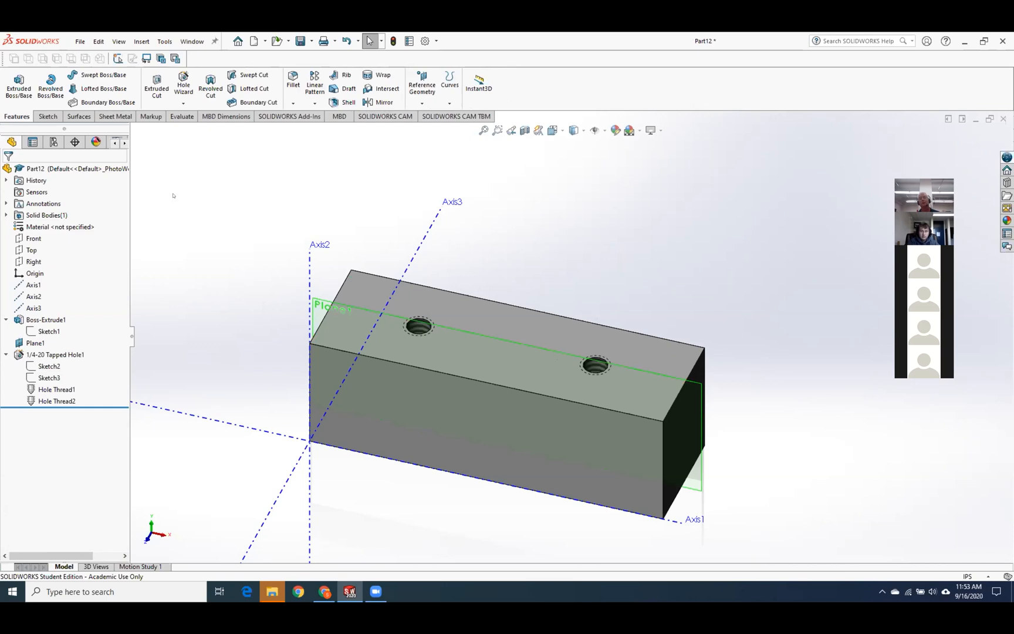
{"action": "middle_click_drag", "start_coordinate": [213, 311], "coordinate": [192, 282]}
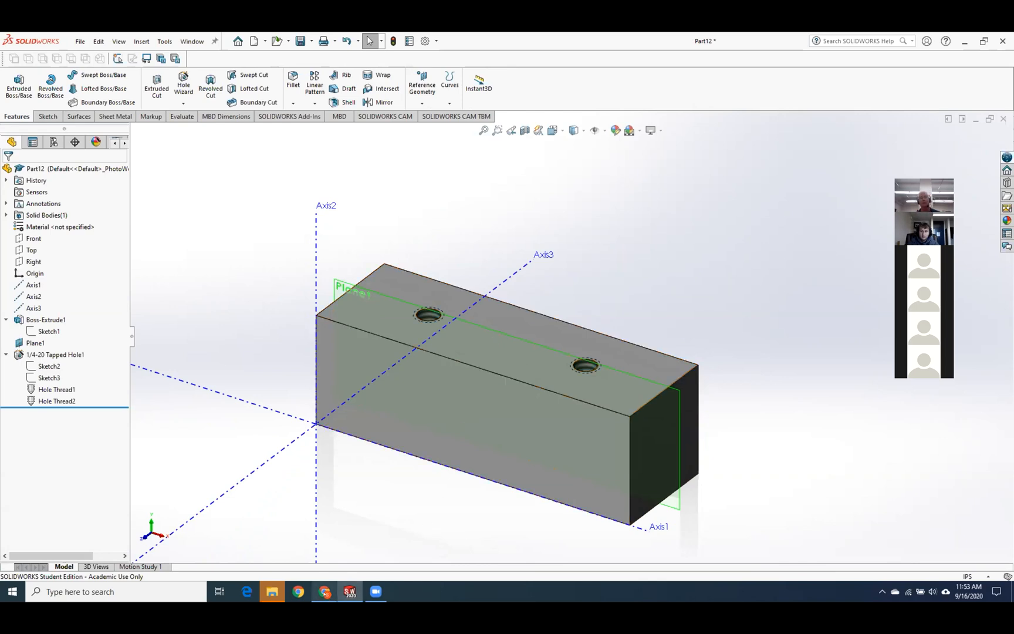
Switch to the Lesson_6 presentation in Google Slides and review slides 26 and 27 on centering with construction geometry.
{"action": "left_click", "coordinate": [324, 592]}
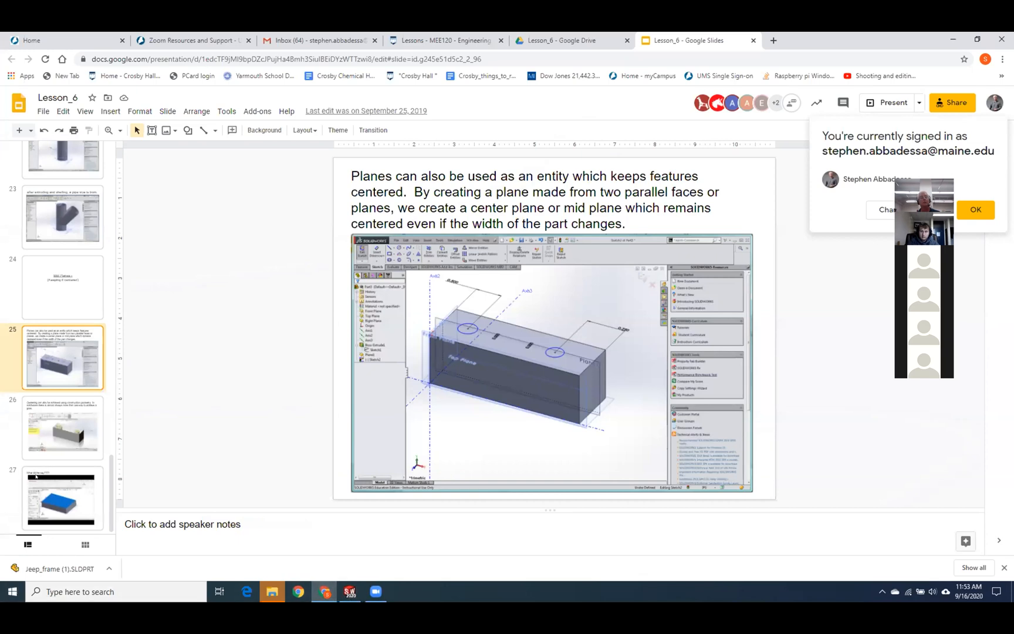
{"action": "left_click", "coordinate": [46, 426]}
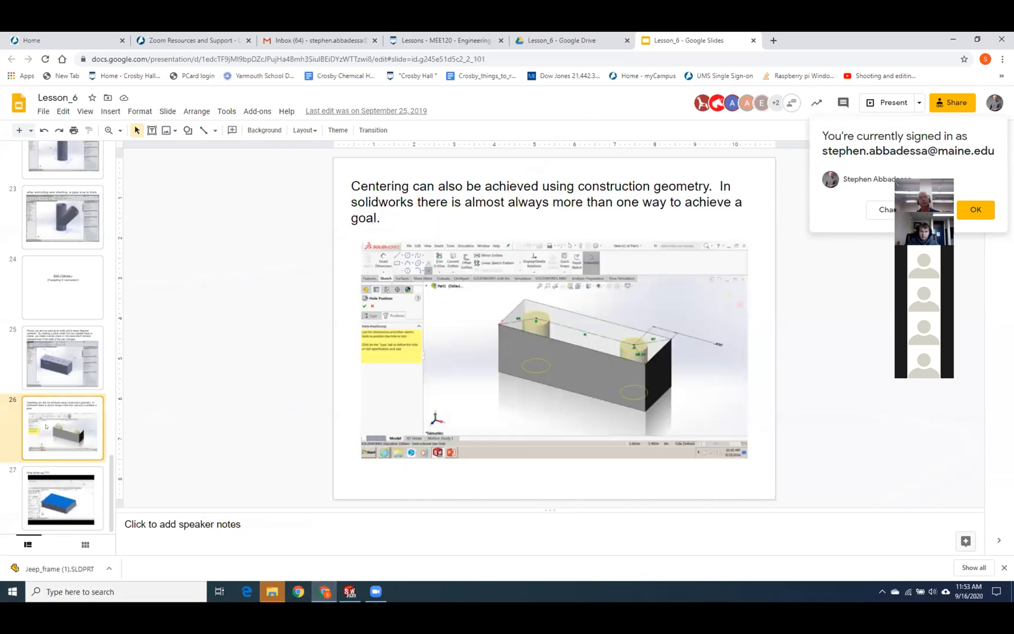
{"action": "left_click", "coordinate": [81, 501]}
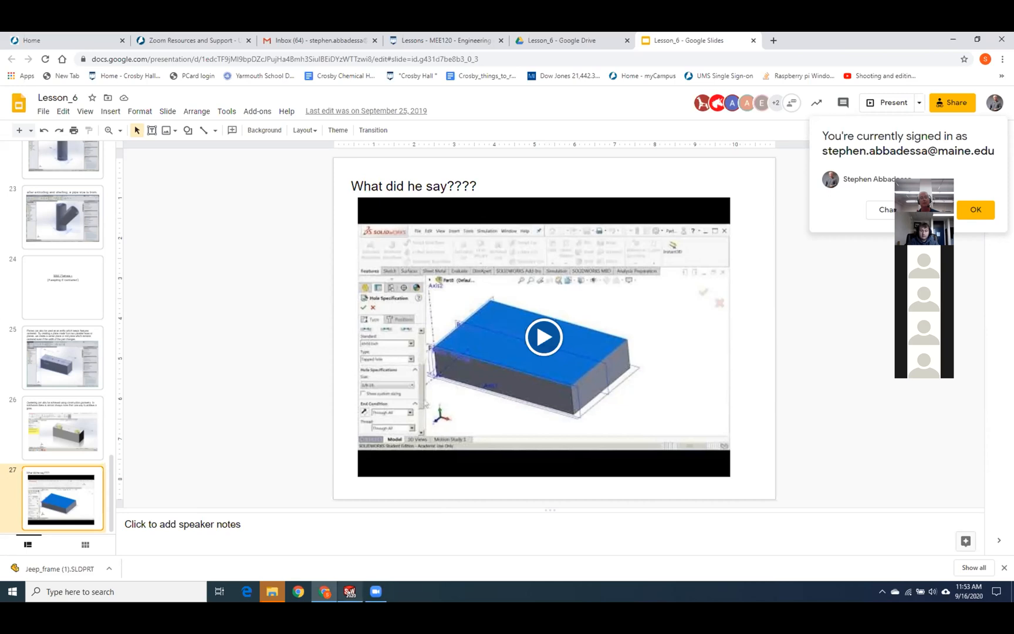
Switch back to SOLIDWORKS and close the block part.
{"action": "left_click", "coordinate": [350, 591]}
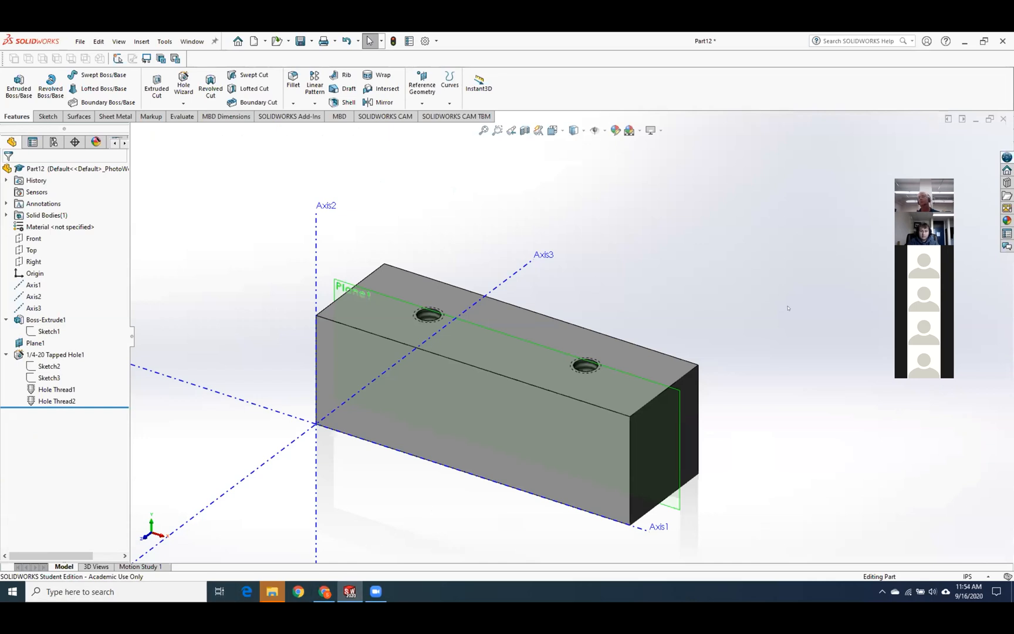
{"action": "left_click", "coordinate": [510, 325]}
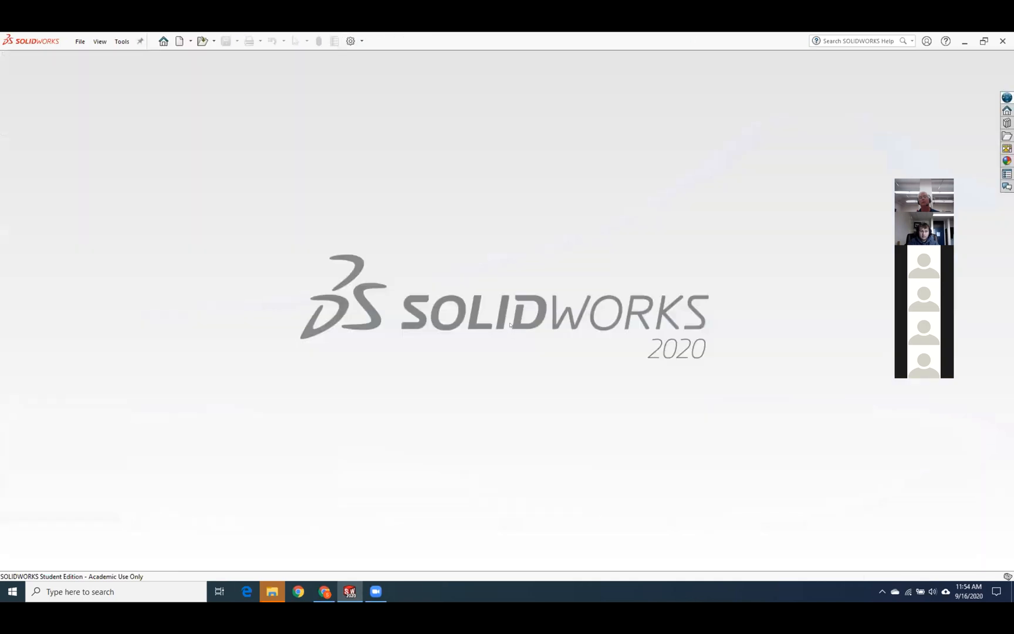
Switch to the Lesson_6 folder in Google Drive and open the Part1.PDF drawing.
{"action": "left_click", "coordinate": [965, 41]}
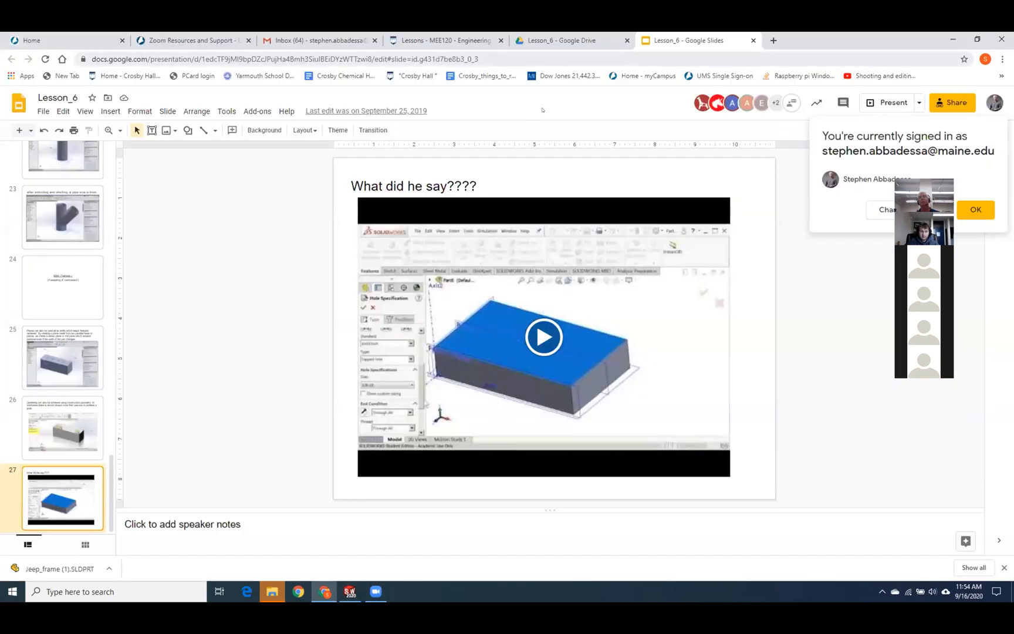
{"action": "left_click", "coordinate": [561, 41]}
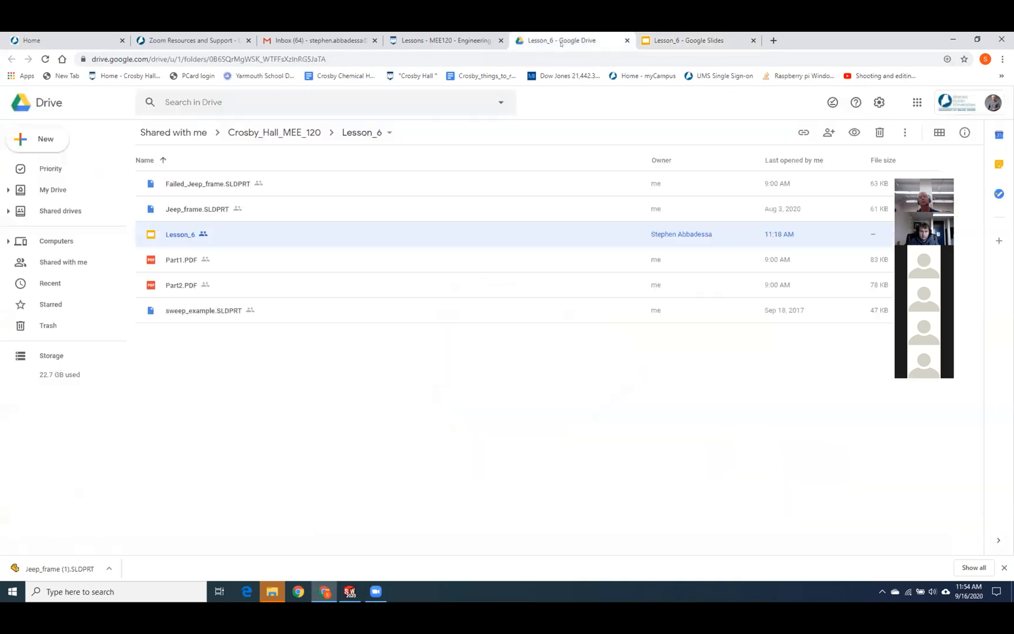
{"action": "double_click", "coordinate": [174, 260]}
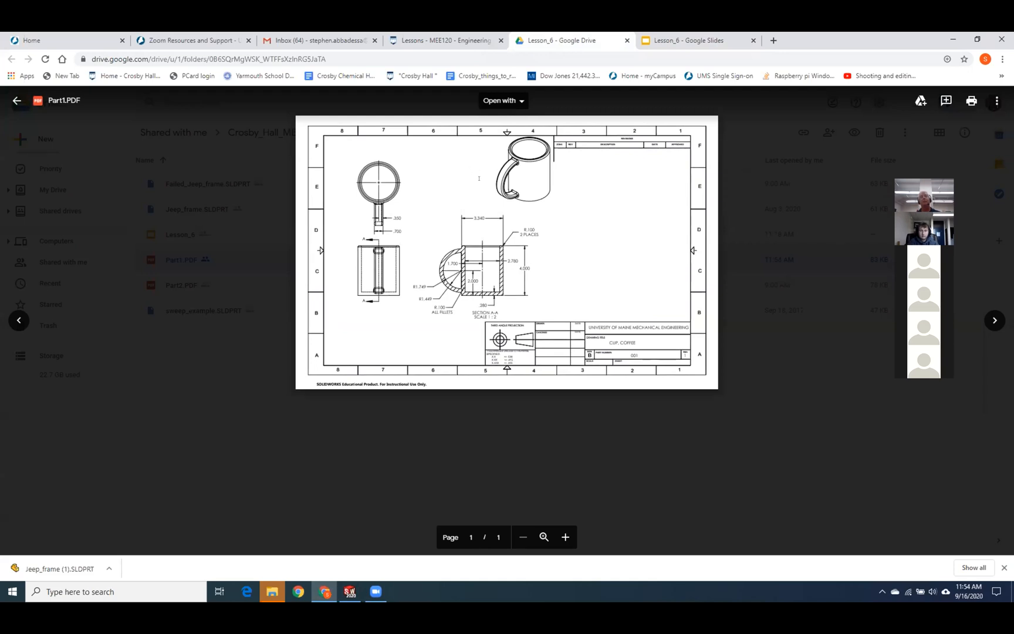
Enlarge the Part1.PDF coffee cup drawing to read its dimensions, and return to the Lesson_6 folder.
{"action": "left_click", "coordinate": [565, 536]}
{"action": "left_click", "coordinate": [565, 536]}
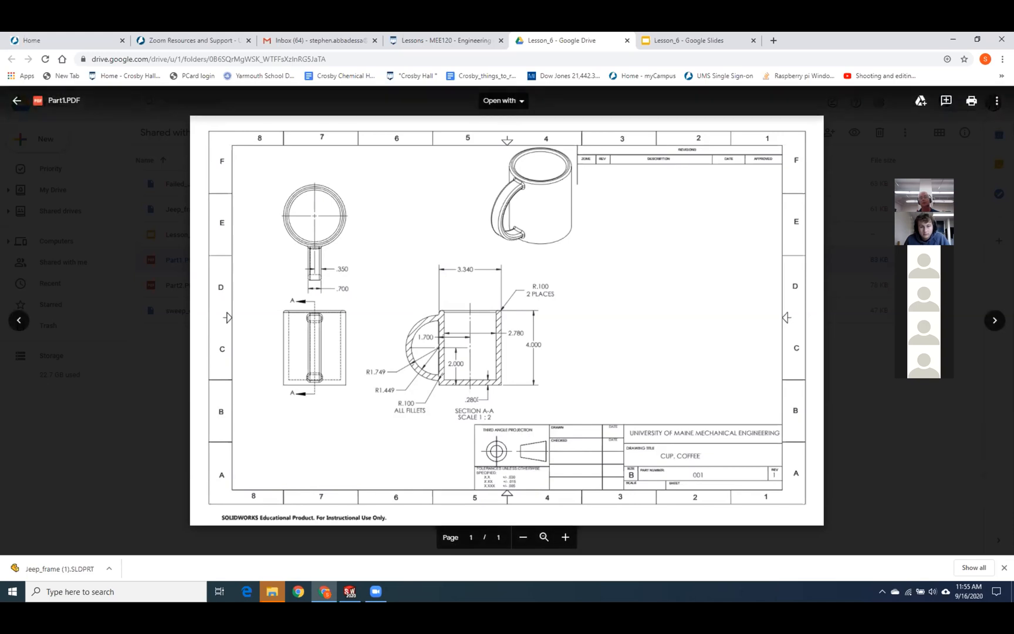
{"action": "left_click", "coordinate": [15, 101]}
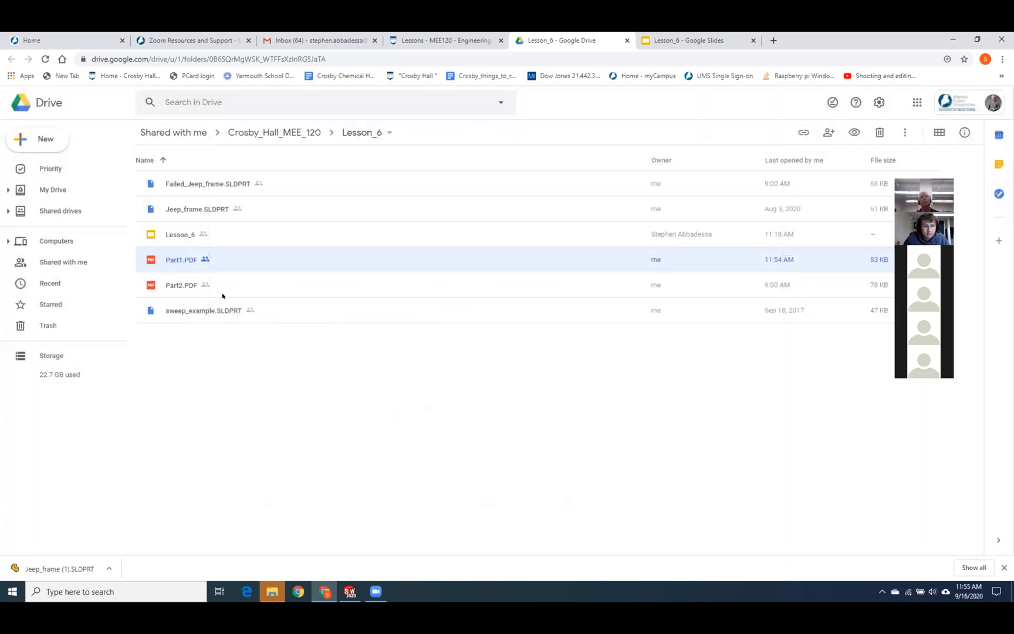
Open the Part2.PDF keyed shaft drawing, enlarge it to read its views and dimensions, and close it.
{"action": "double_click", "coordinate": [189, 284]}
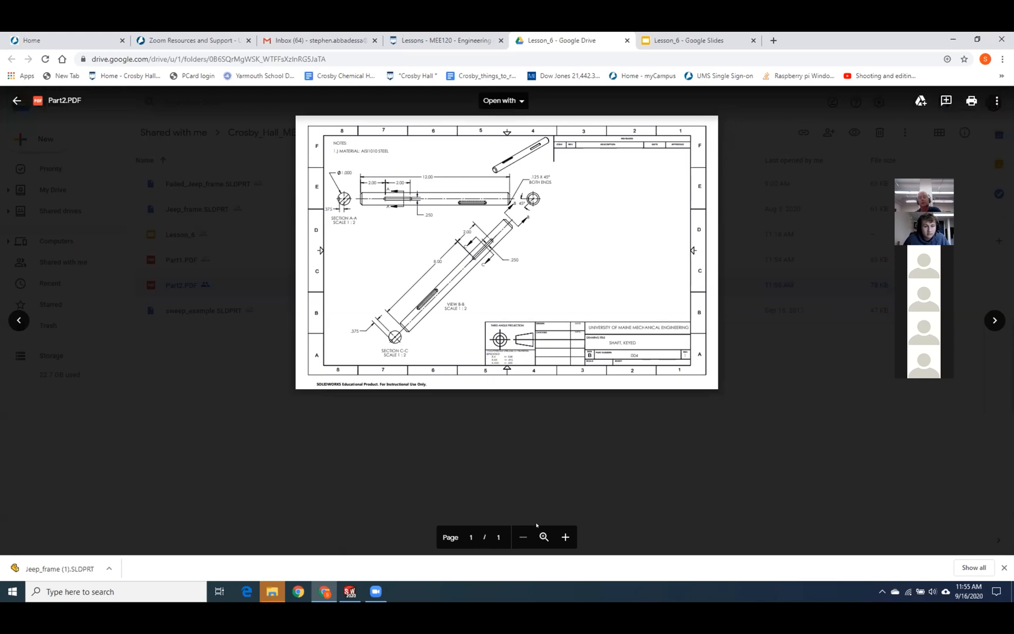
{"action": "left_click", "coordinate": [565, 537]}
{"action": "left_click", "coordinate": [565, 537]}
{"action": "left_click", "coordinate": [564, 537]}
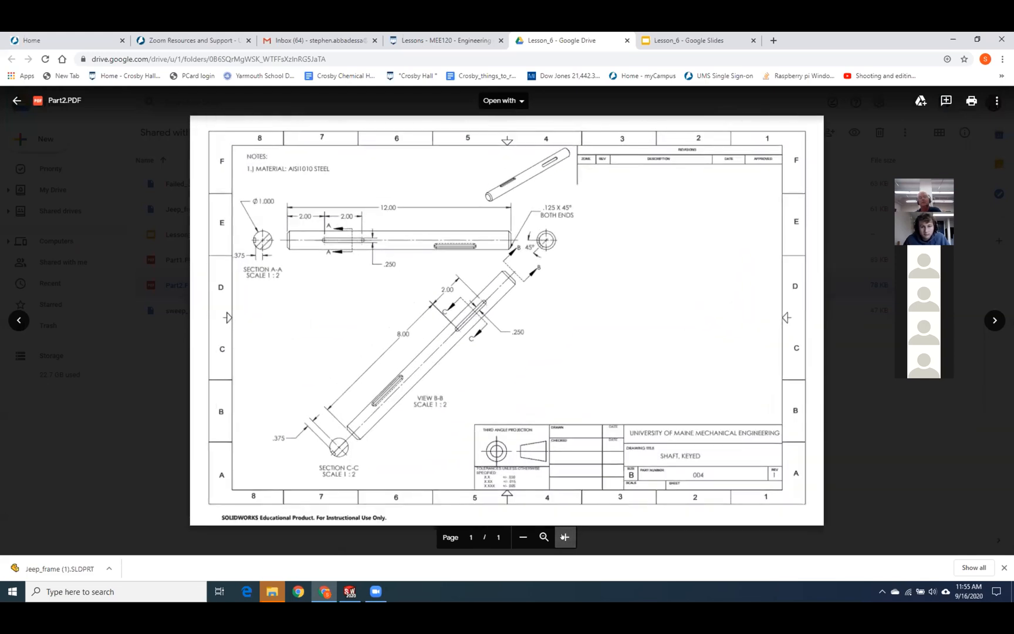
{"action": "left_click", "coordinate": [565, 537]}
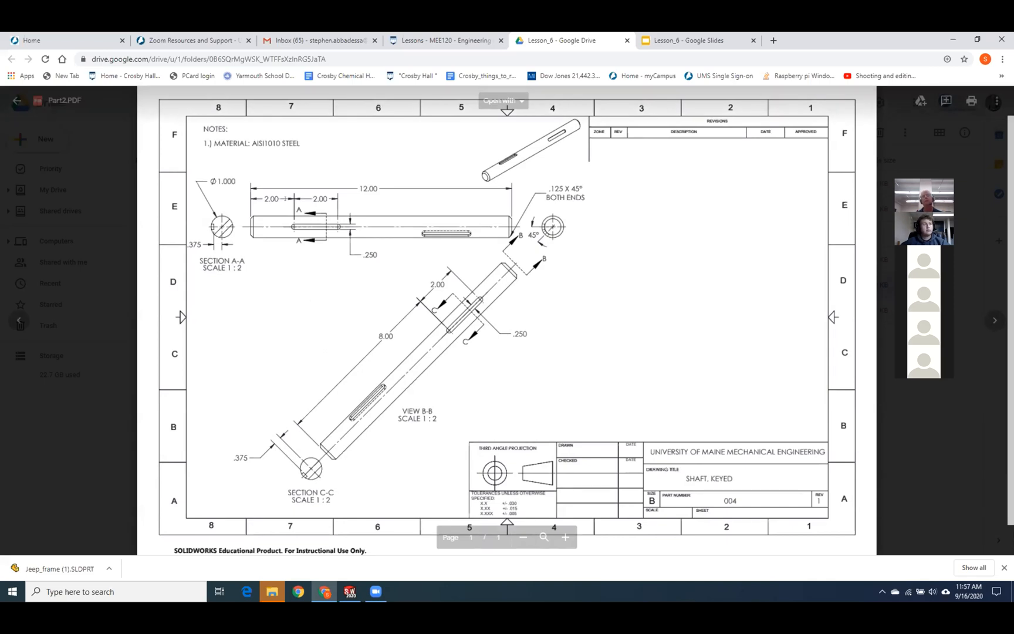
{"action": "left_click", "coordinate": [17, 100]}
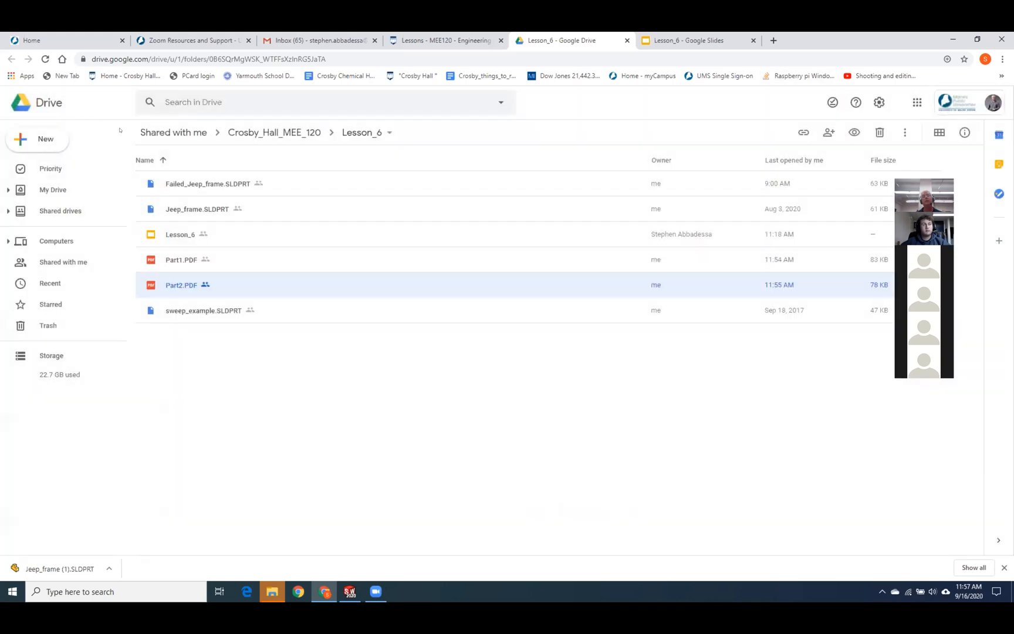
Reopen the Part1.PDF coffee cup drawing and enlarge it around section A-A and the handle dimensions.
{"action": "left_click", "coordinate": [163, 262]}
{"action": "double_click", "coordinate": [164, 262]}
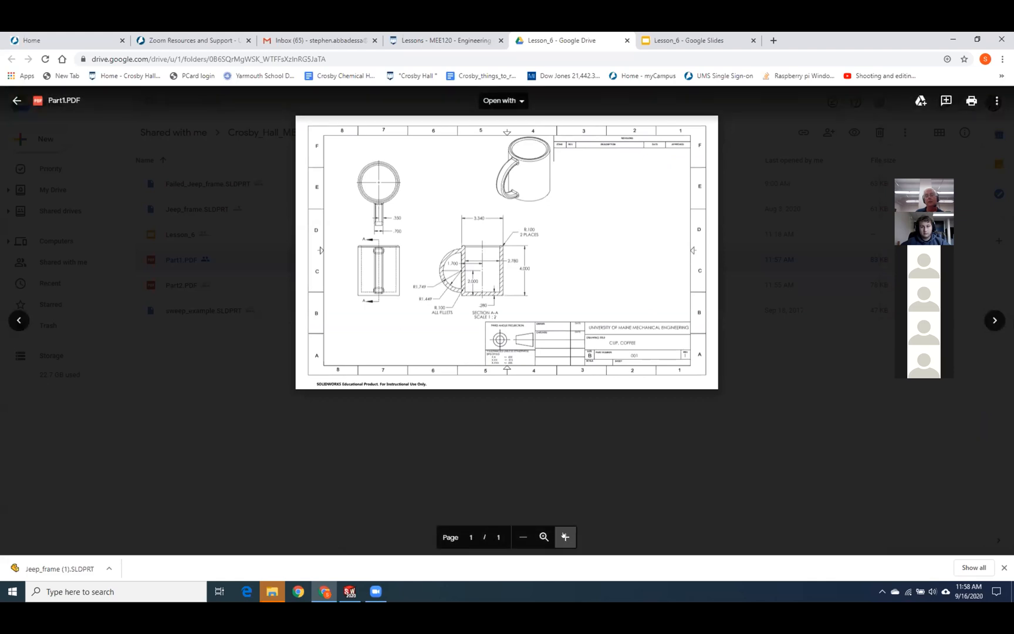
{"action": "left_click", "coordinate": [564, 536]}
{"action": "left_click", "coordinate": [564, 536]}
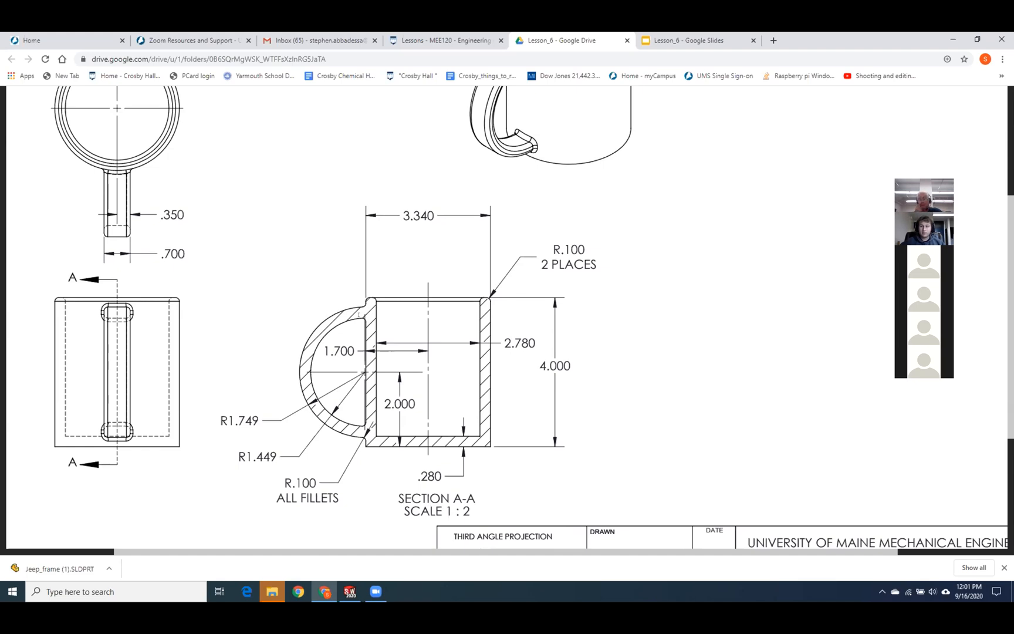
Open the MEE120 course site's Final Project page and view the Stirling Engine Parts List spreadsheet.
{"action": "left_click", "coordinate": [440, 40]}
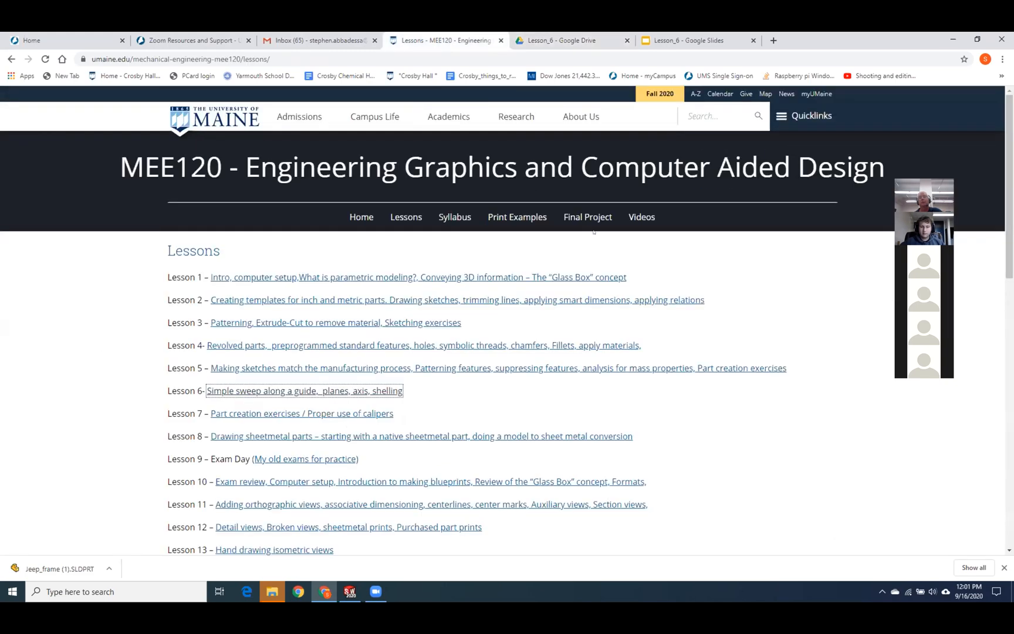
{"action": "left_click", "coordinate": [592, 216]}
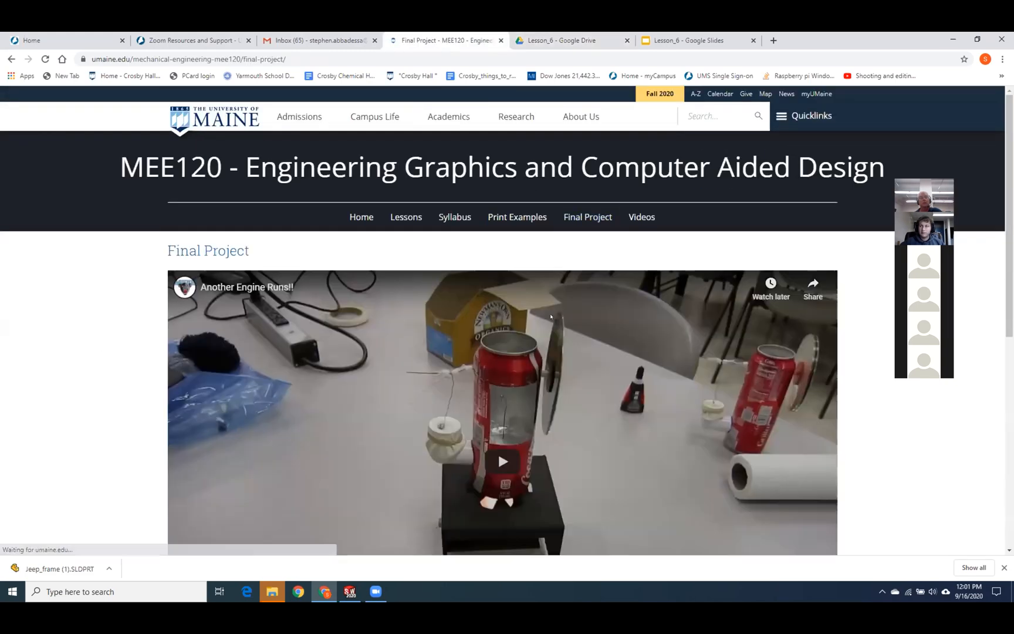
{"action": "scroll", "coordinate": [546, 320], "scroll_direction": "down", "scroll_amount": 6}
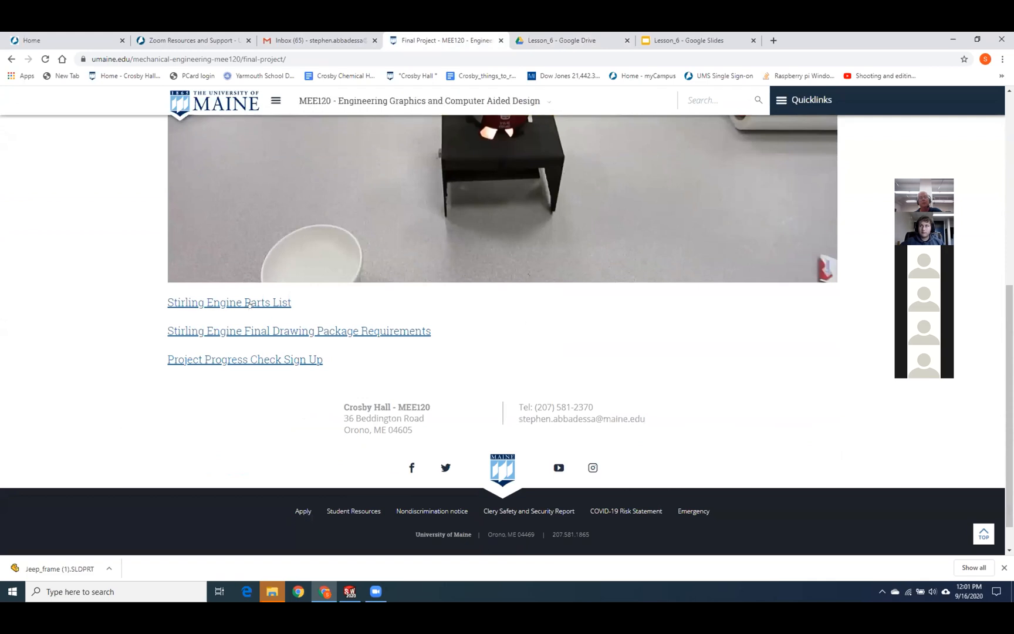
{"action": "left_click", "coordinate": [229, 302]}
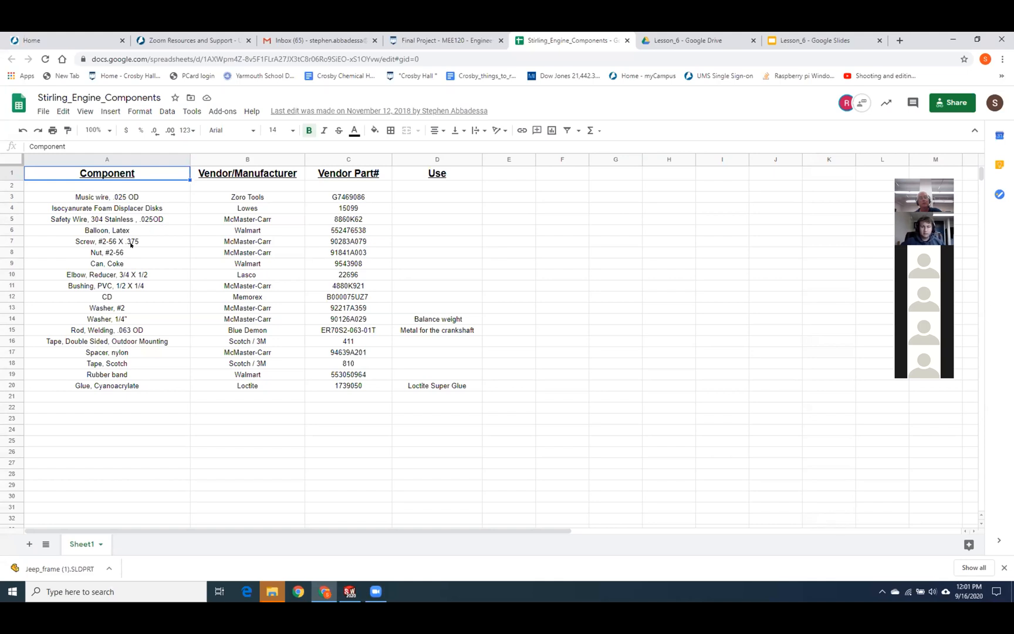
Switch to Paint and pencil a freehand L-shaped bent outline with a curved arrow pointing at its horizontal arm.
{"action": "left_click", "coordinate": [10, 593]}
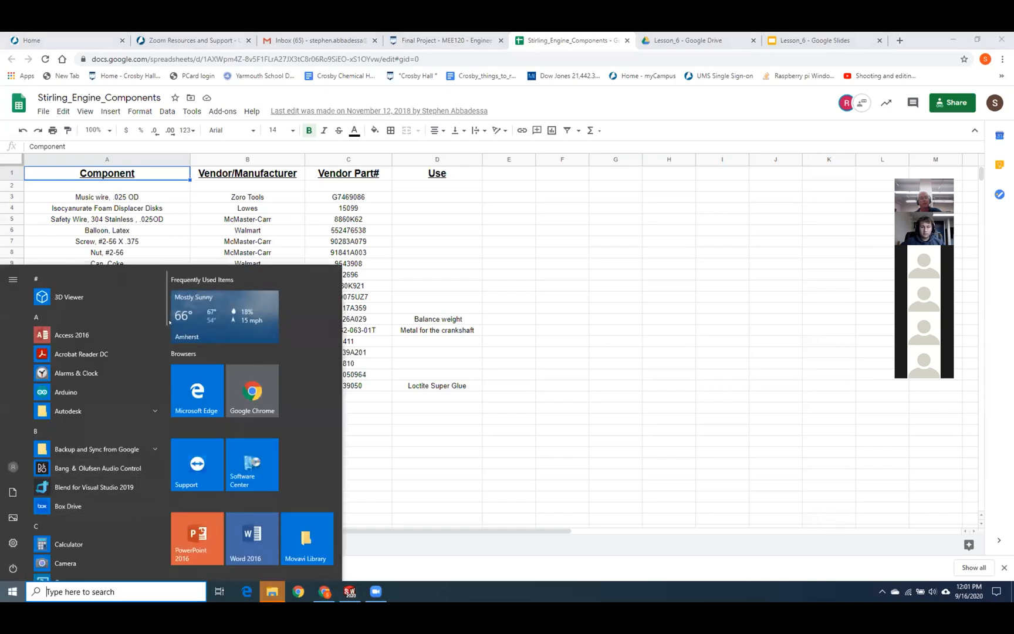
{"action": "left_click_drag", "start_coordinate": [164, 307], "coordinate": [164, 550]}
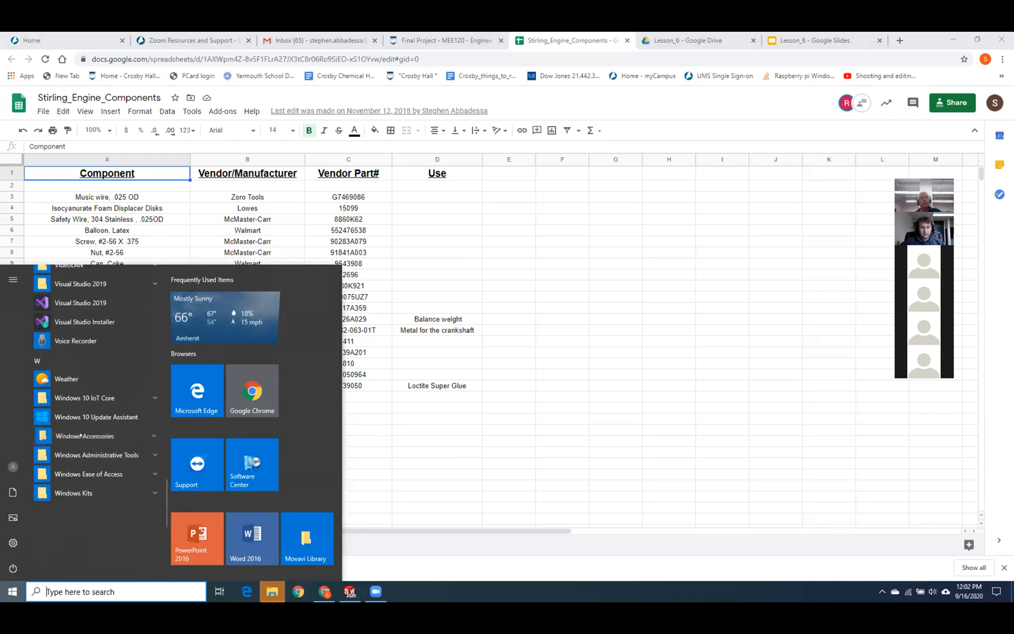
{"action": "left_click", "coordinate": [81, 433]}
{"action": "left_click", "coordinate": [65, 530]}
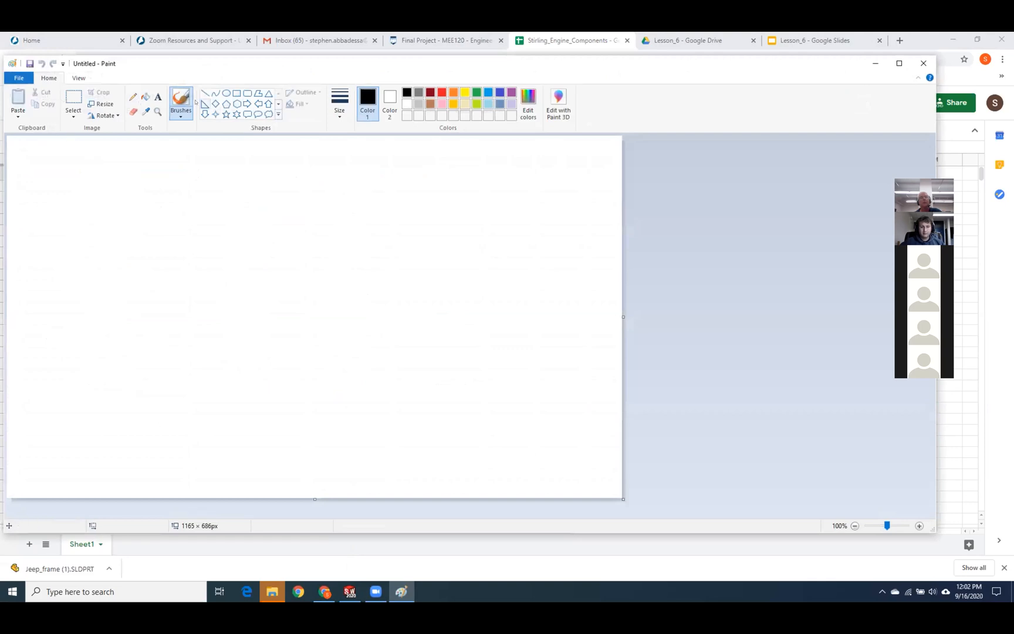
{"action": "left_click", "coordinate": [133, 96]}
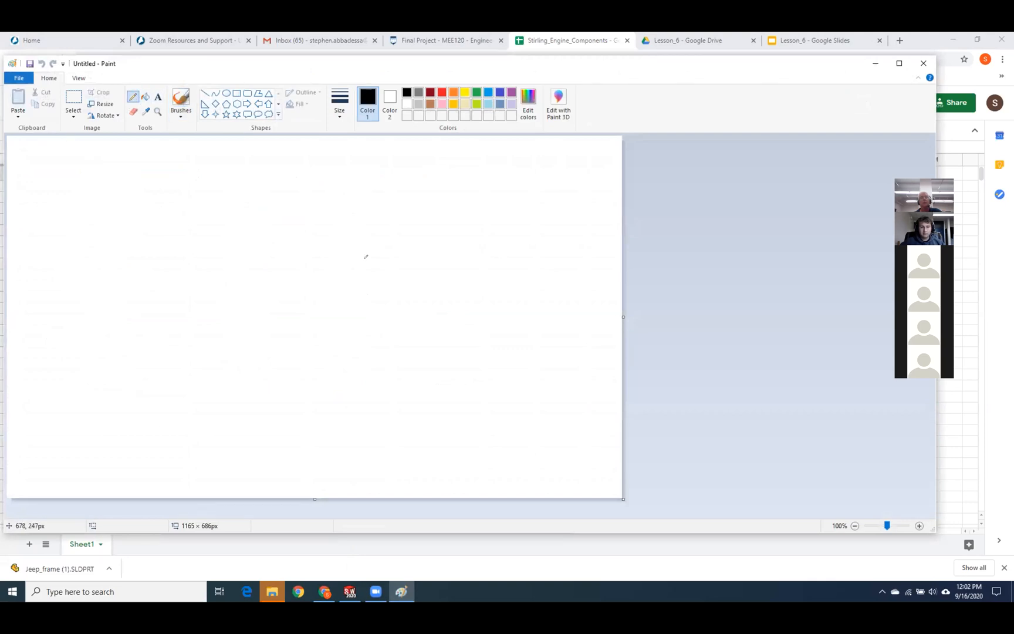
{"action": "mouse_move", "coordinate": [466, 271]}
{"action": "left_mouse_down"}
{"action": "mouse_move", "coordinate": [276, 274]}
{"action": "mouse_move", "coordinate": [273, 344]}
{"action": "mouse_move", "coordinate": [248, 369]}
{"action": "mouse_move", "coordinate": [234, 366]}
{"action": "mouse_move", "coordinate": [239, 296]}
{"action": "mouse_move", "coordinate": [258, 250]}
{"action": "mouse_move", "coordinate": [476, 254]}
{"action": "mouse_move", "coordinate": [474, 267]}
{"action": "left_mouse_up"}
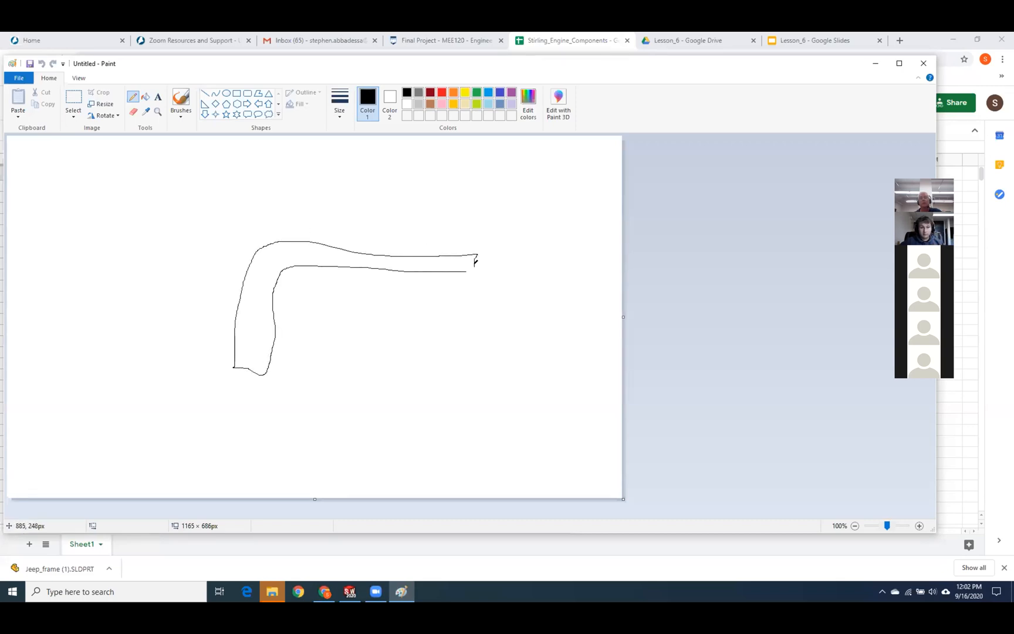
{"action": "mouse_move", "coordinate": [515, 230]}
{"action": "left_mouse_down"}
{"action": "mouse_move", "coordinate": [432, 224]}
{"action": "mouse_move", "coordinate": [427, 236]}
{"action": "mouse_move", "coordinate": [433, 230]}
{"action": "left_mouse_up"}
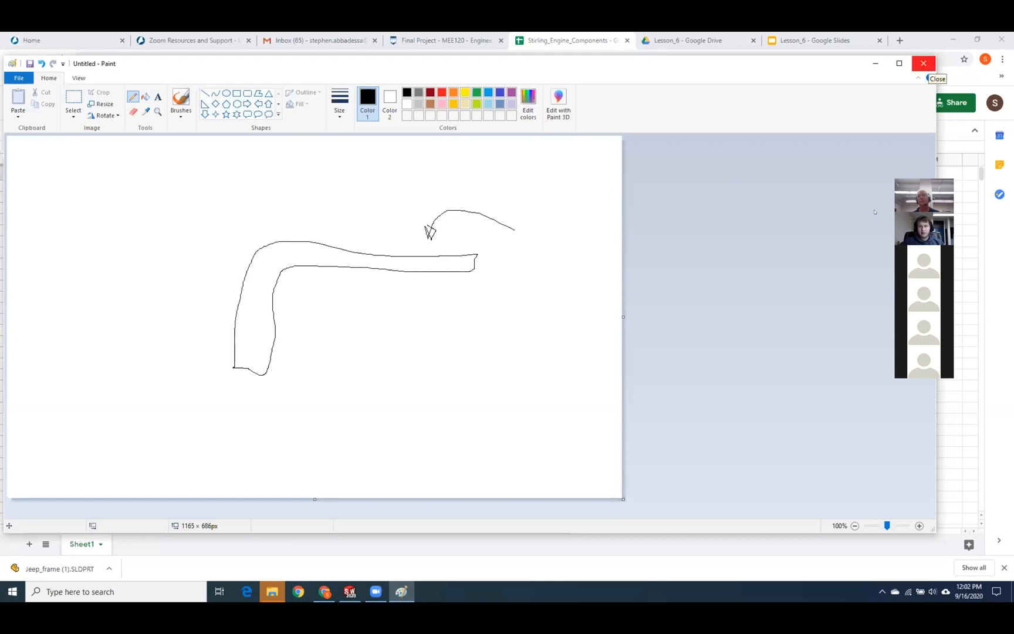
Close Paint without saving the sketch and switch to SOLIDWORKS.
{"action": "left_click", "coordinate": [923, 63]}
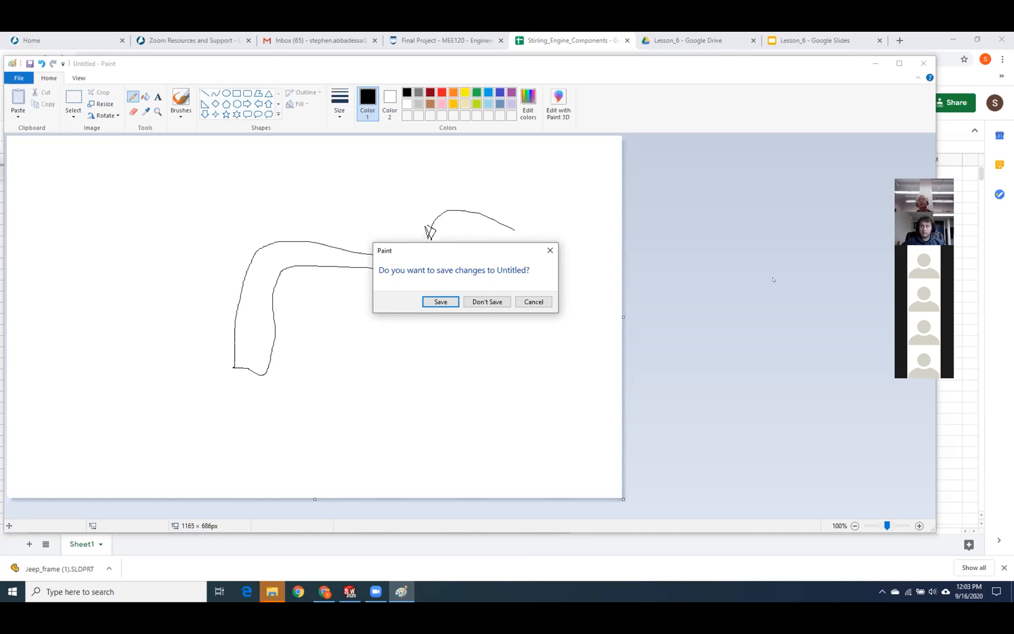
{"action": "left_click", "coordinate": [490, 304]}
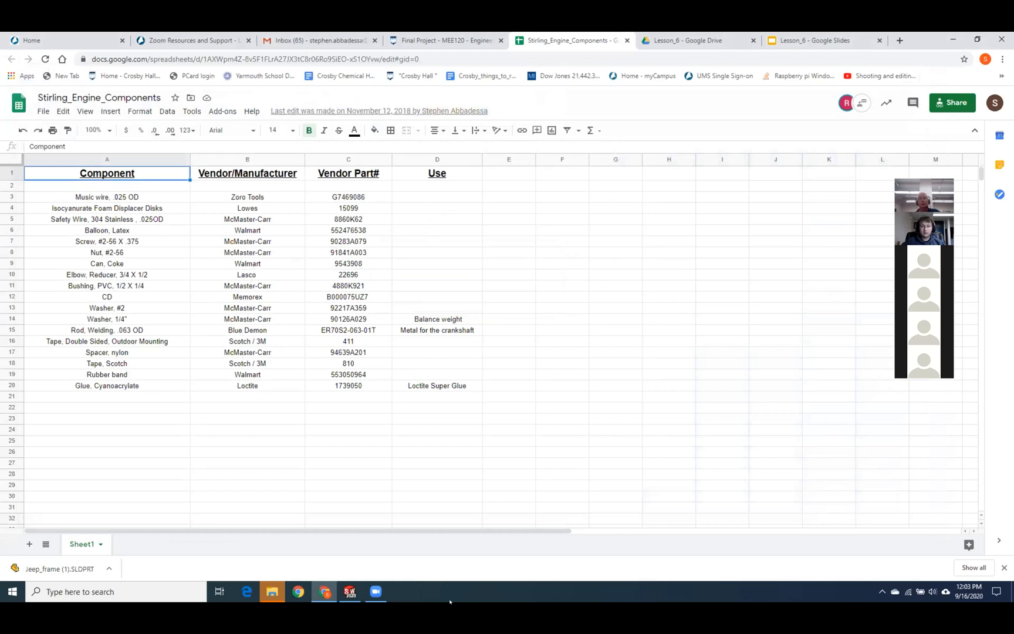
{"action": "left_click", "coordinate": [346, 592]}
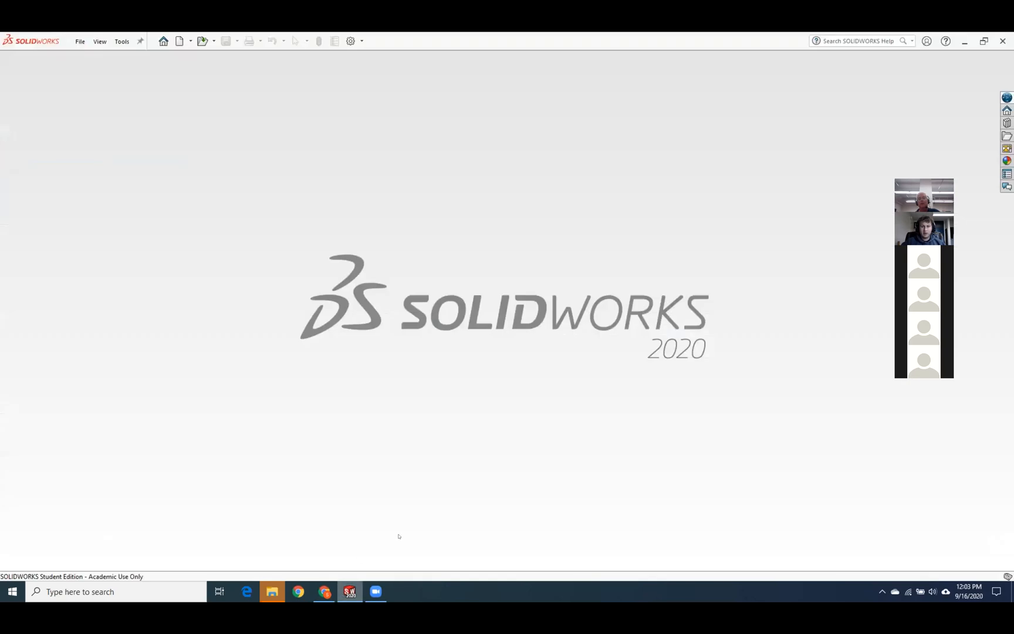
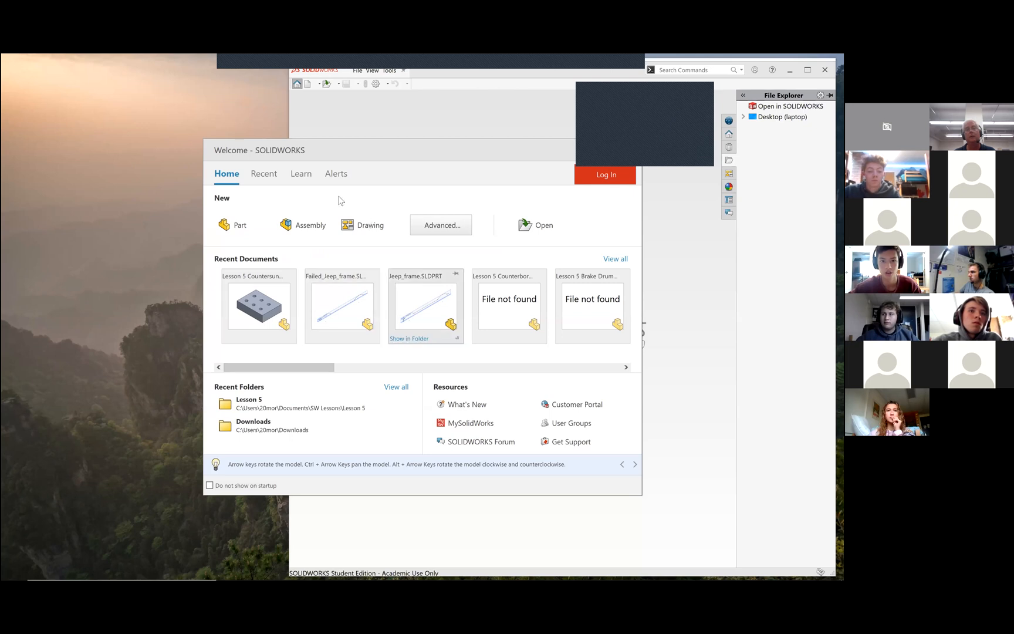
Check the recent documents and the Templates, MBD and Tutorial categories for new documents, keeping the template folder list unchanged and creating nothing.
{"action": "left_click", "coordinate": [264, 174]}
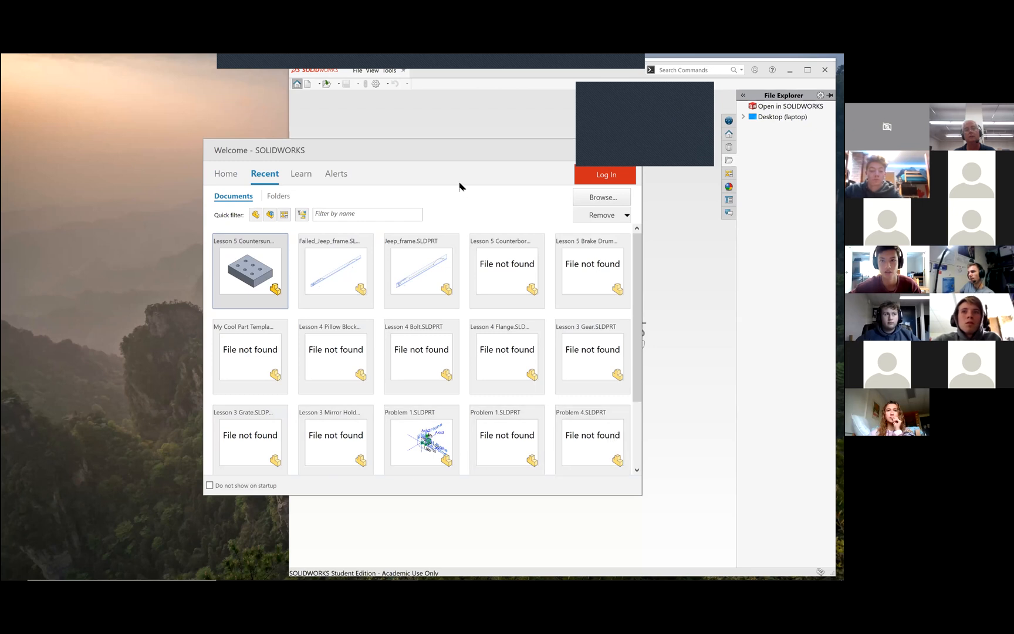
{"action": "left_click", "coordinate": [226, 173]}
{"action": "left_click", "coordinate": [423, 222]}
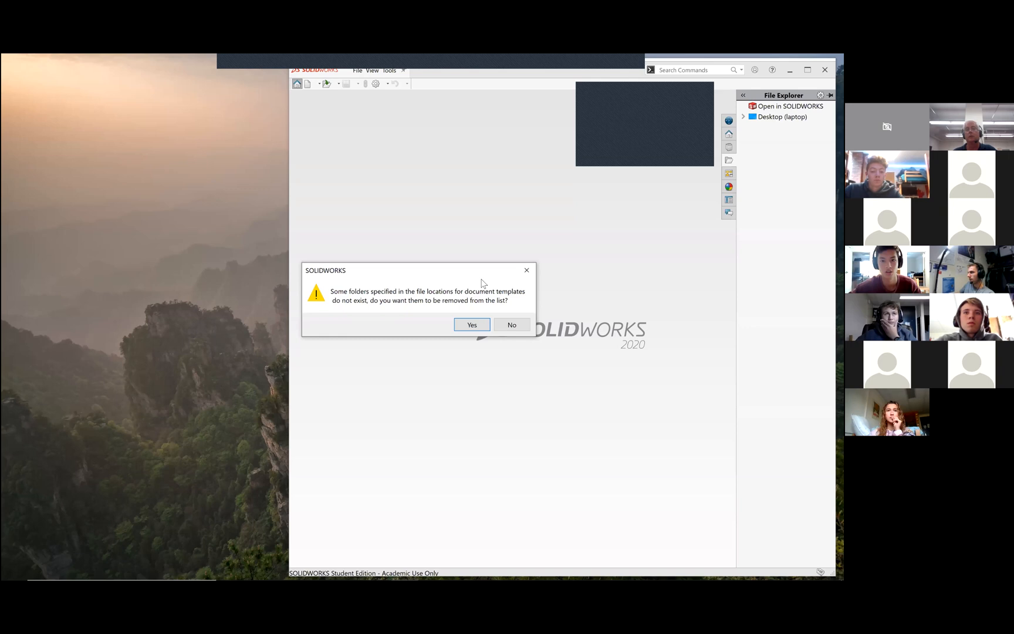
{"action": "left_click", "coordinate": [526, 269]}
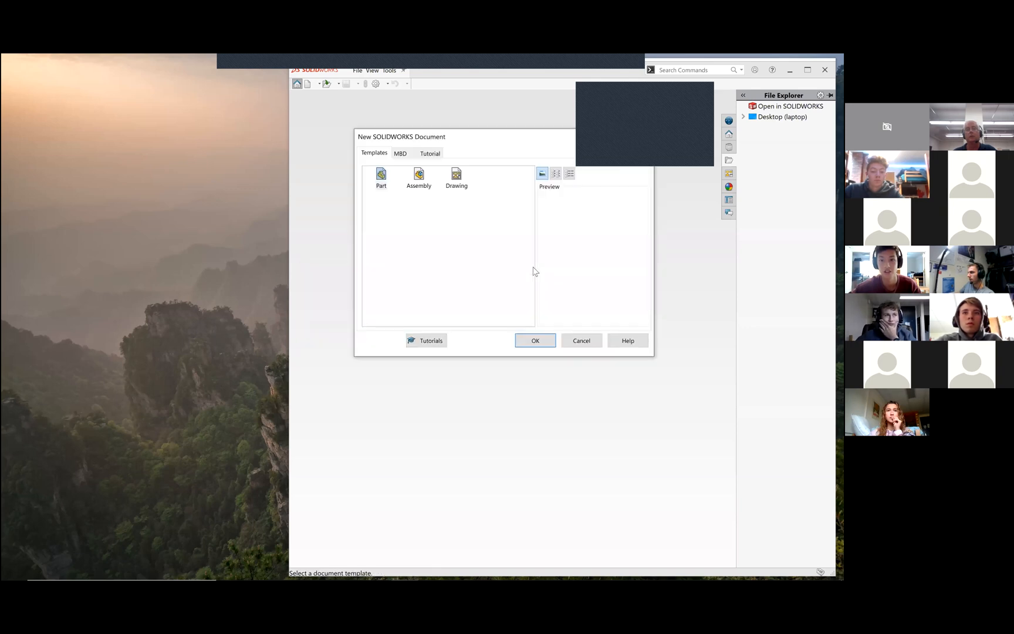
{"action": "left_click", "coordinate": [404, 154]}
{"action": "left_click", "coordinate": [429, 154]}
{"action": "left_click", "coordinate": [401, 153]}
{"action": "left_click", "coordinate": [387, 157]}
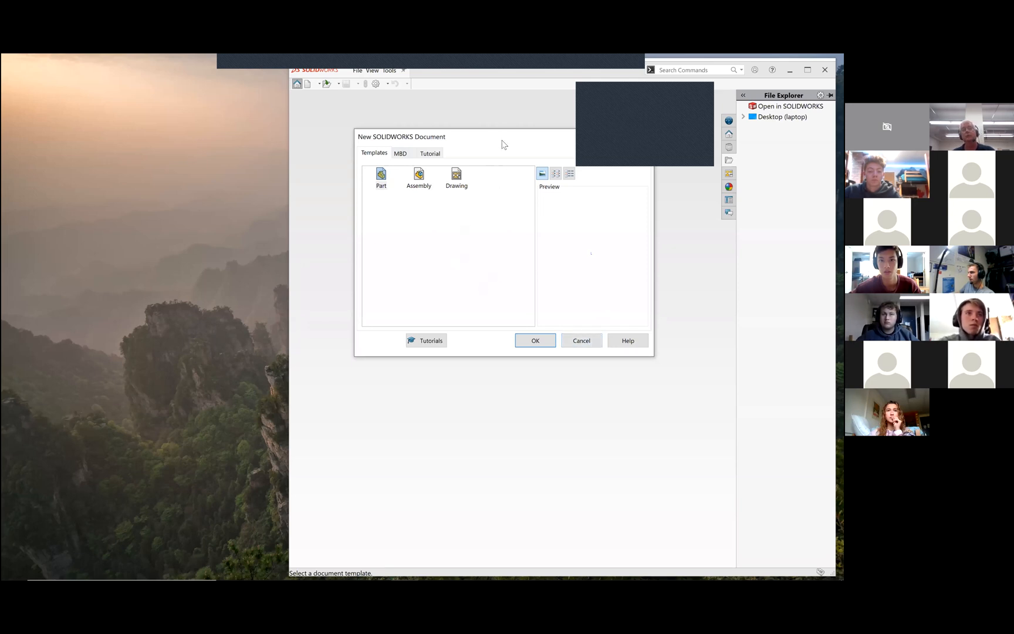
{"action": "left_click", "coordinate": [582, 342]}
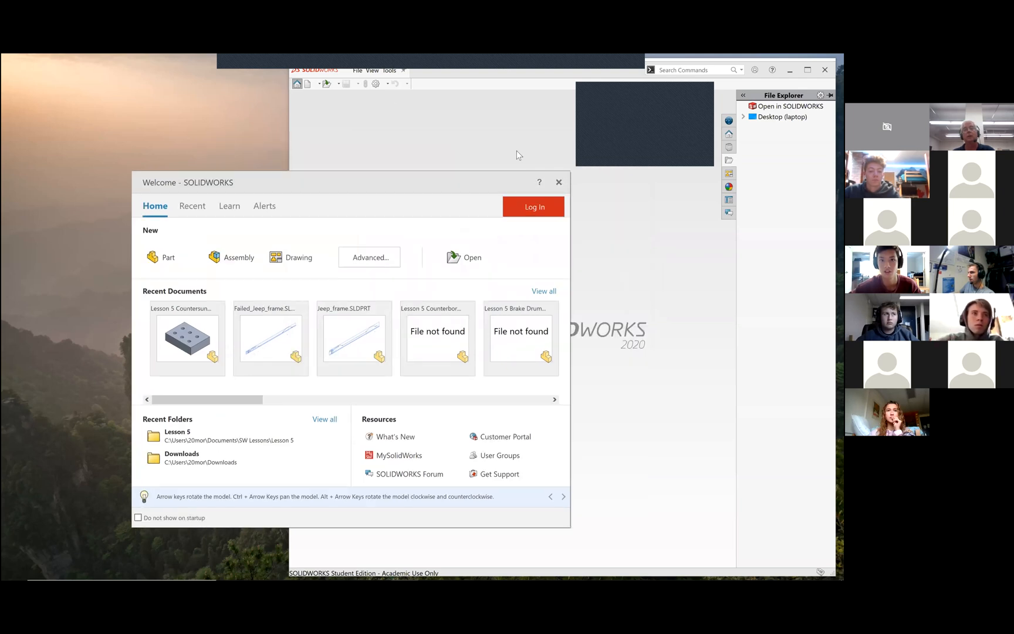
Add the SW Templates 2020 folder from Documents to the Document Templates file locations in the system options.
{"action": "left_click", "coordinate": [376, 83]}
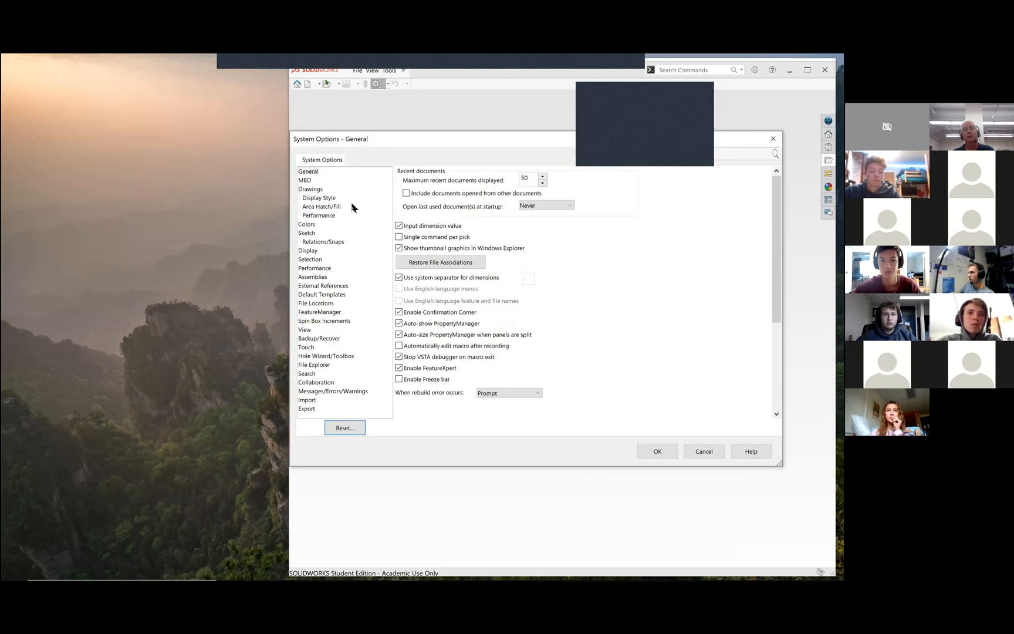
{"action": "left_click", "coordinate": [316, 303]}
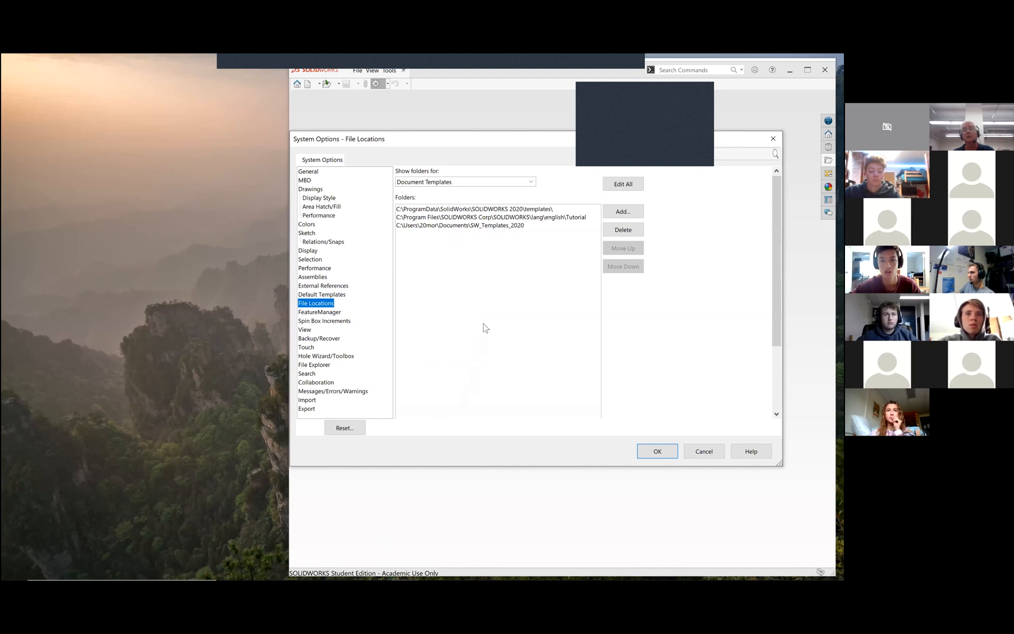
{"action": "left_click", "coordinate": [485, 228]}
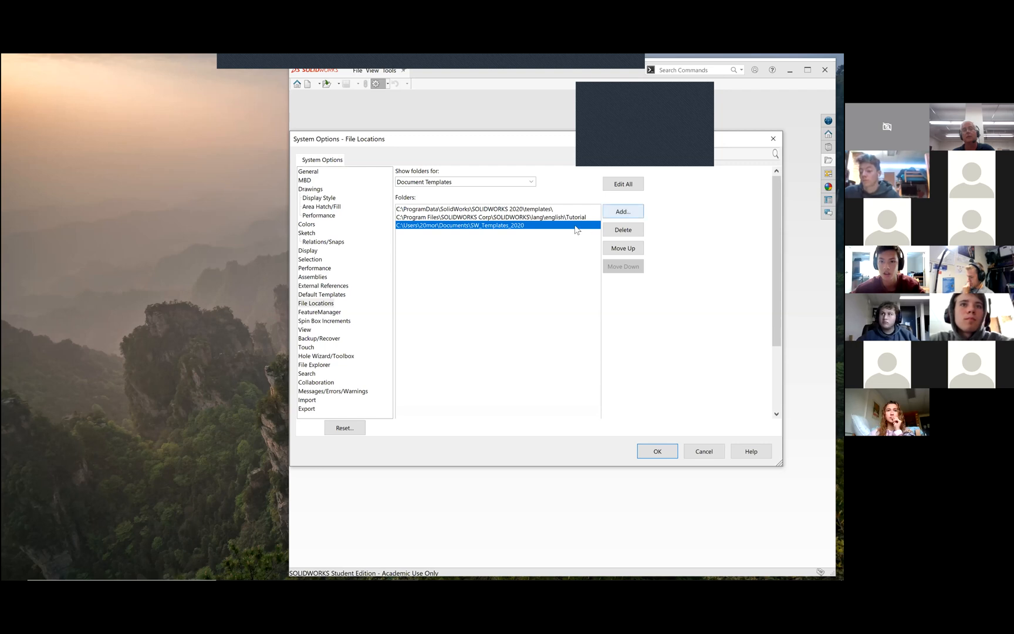
{"action": "left_click", "coordinate": [622, 212]}
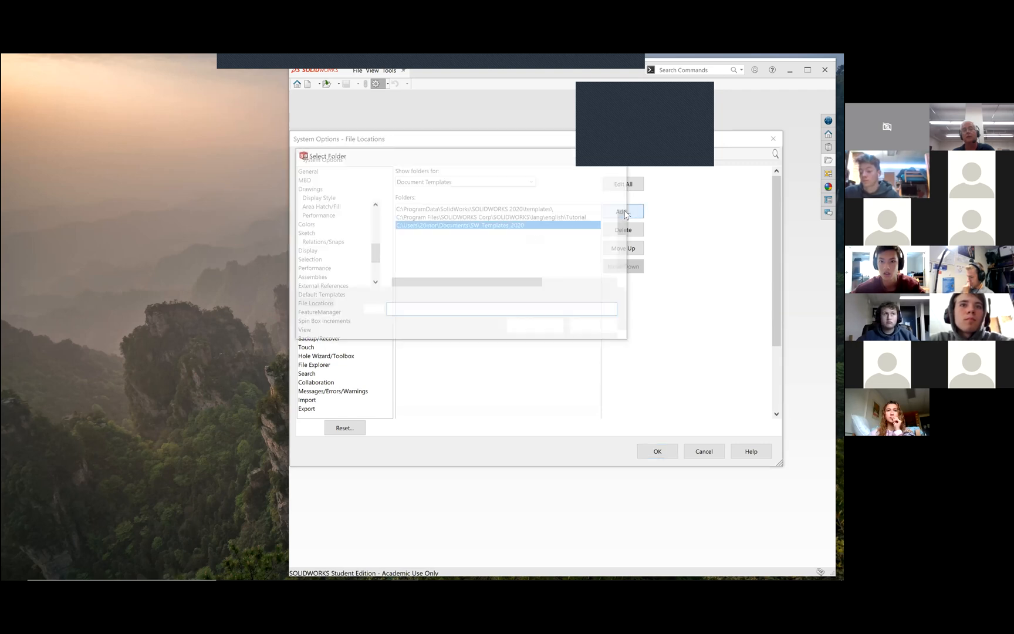
{"action": "scroll", "coordinate": [456, 229], "scroll_direction": "down", "scroll_amount": 2}
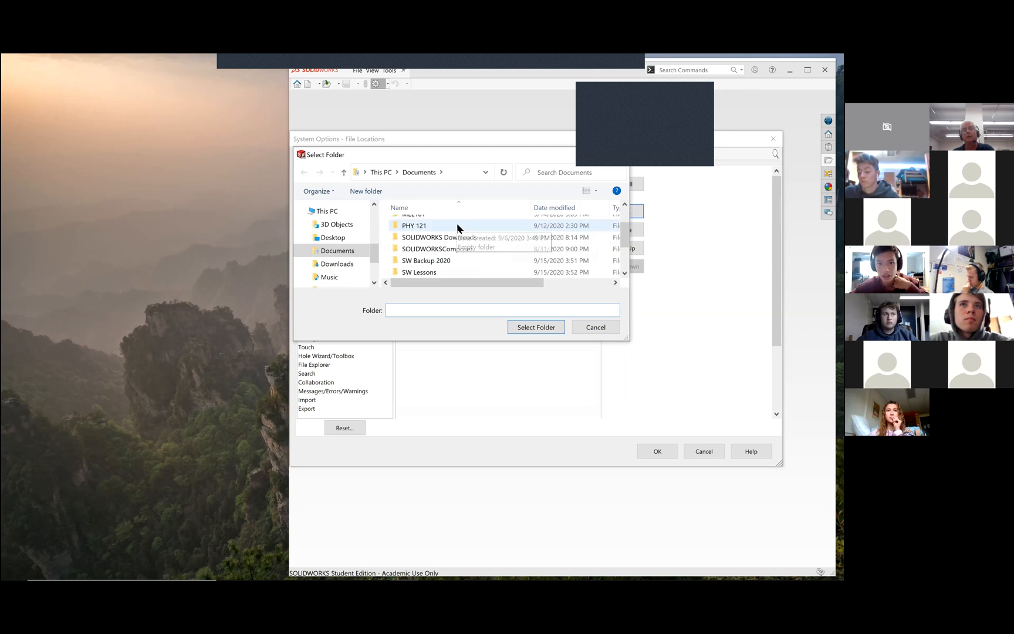
{"action": "scroll", "coordinate": [444, 245], "scroll_direction": "down", "scroll_amount": 1}
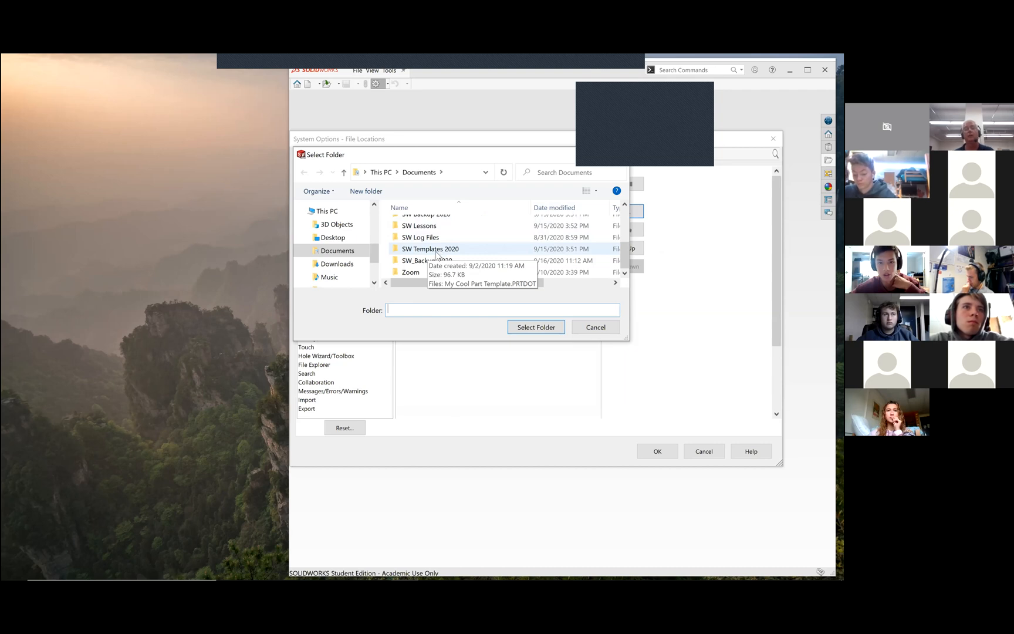
{"action": "left_click", "coordinate": [438, 251]}
{"action": "left_click", "coordinate": [550, 329]}
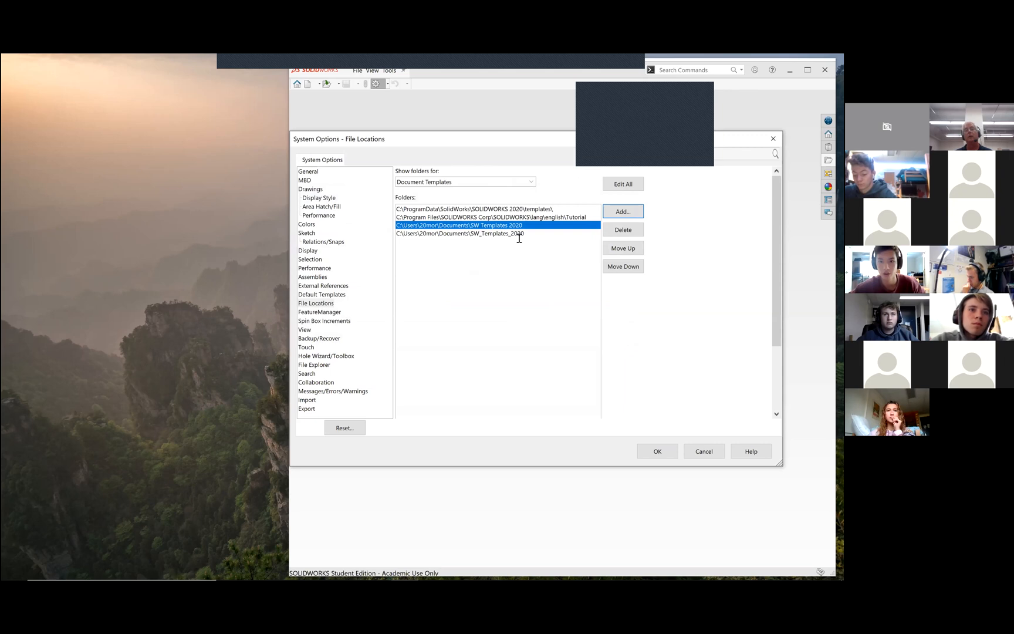
Remove the SW_Templates_2020 folder with underscores from the Document Templates locations and accept the search path changes.
{"action": "left_click", "coordinate": [518, 234]}
{"action": "left_click", "coordinate": [623, 232]}
{"action": "left_click", "coordinate": [658, 449]}
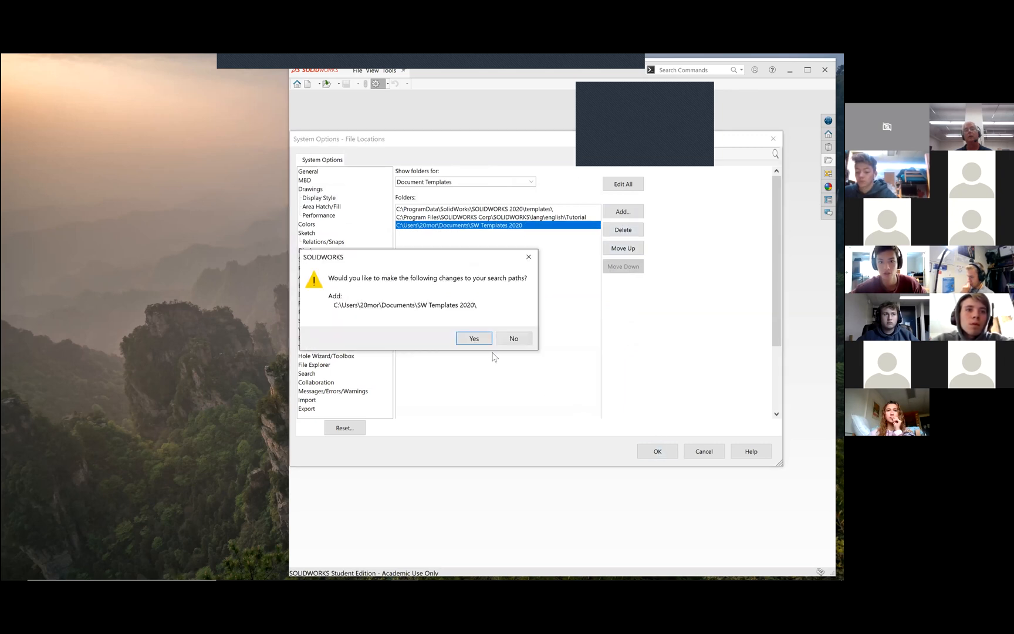
{"action": "left_click", "coordinate": [476, 341]}
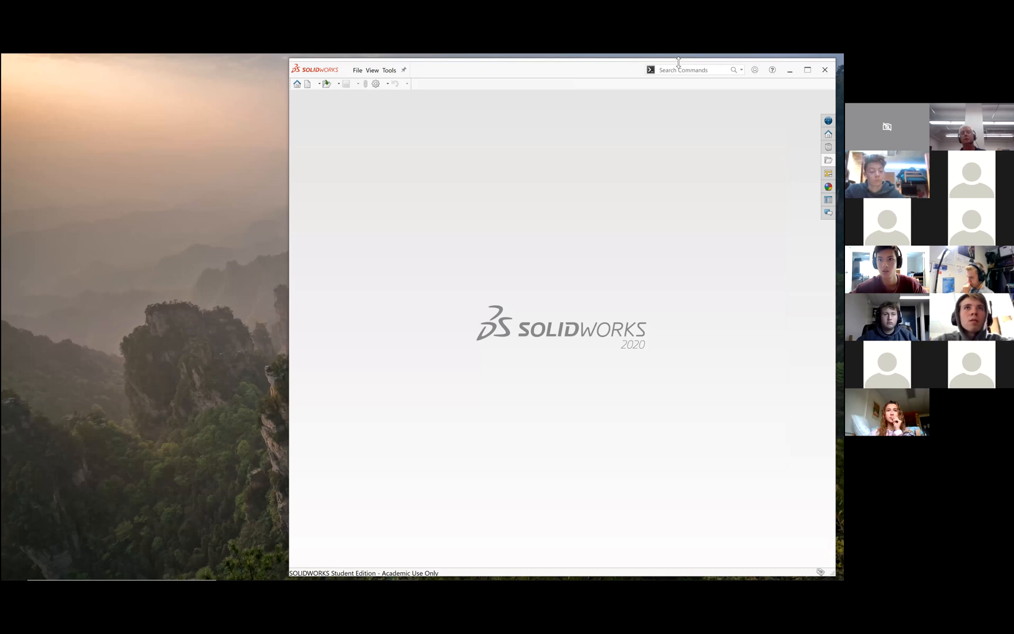
Check the SW Templates 2020 category for new documents for the custom part template, creating nothing.
{"action": "left_click_drag", "start_coordinate": [678, 62], "coordinate": [678, 105]}
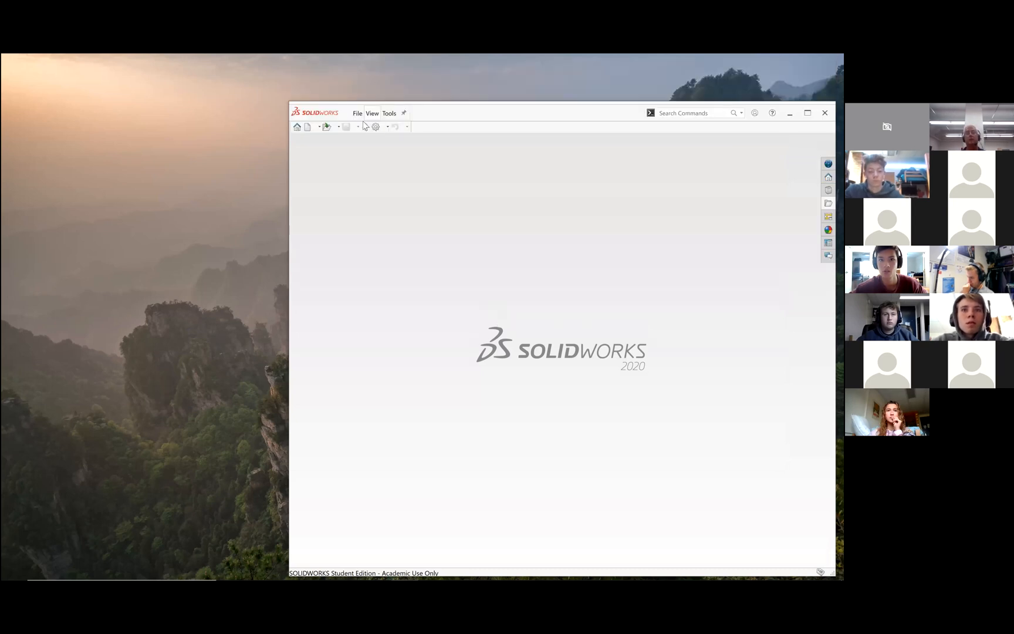
{"action": "left_click", "coordinate": [357, 113]}
{"action": "left_click", "coordinate": [372, 130]}
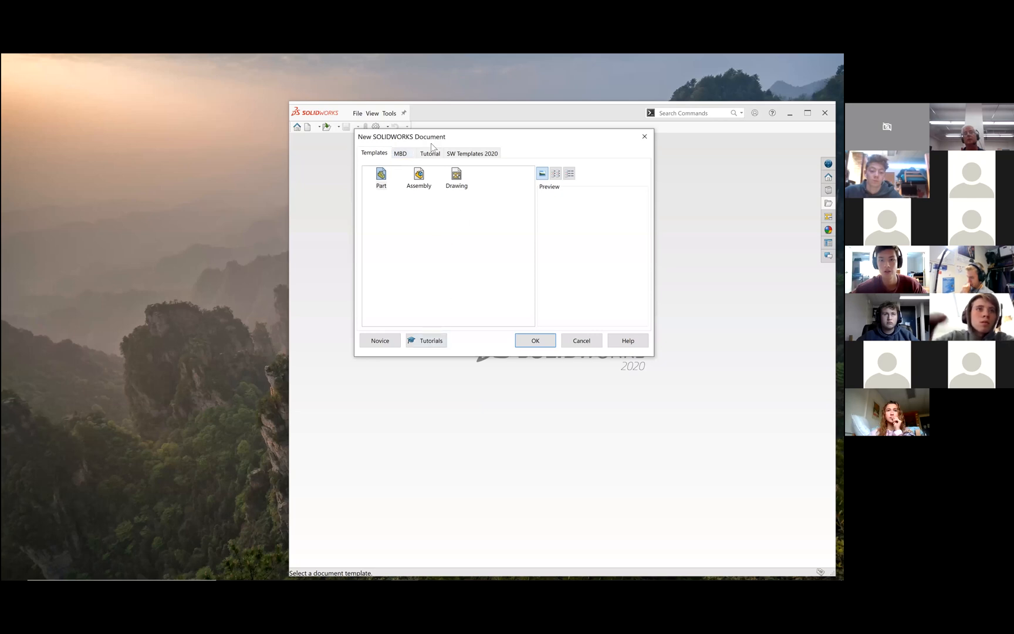
{"action": "left_click", "coordinate": [465, 153]}
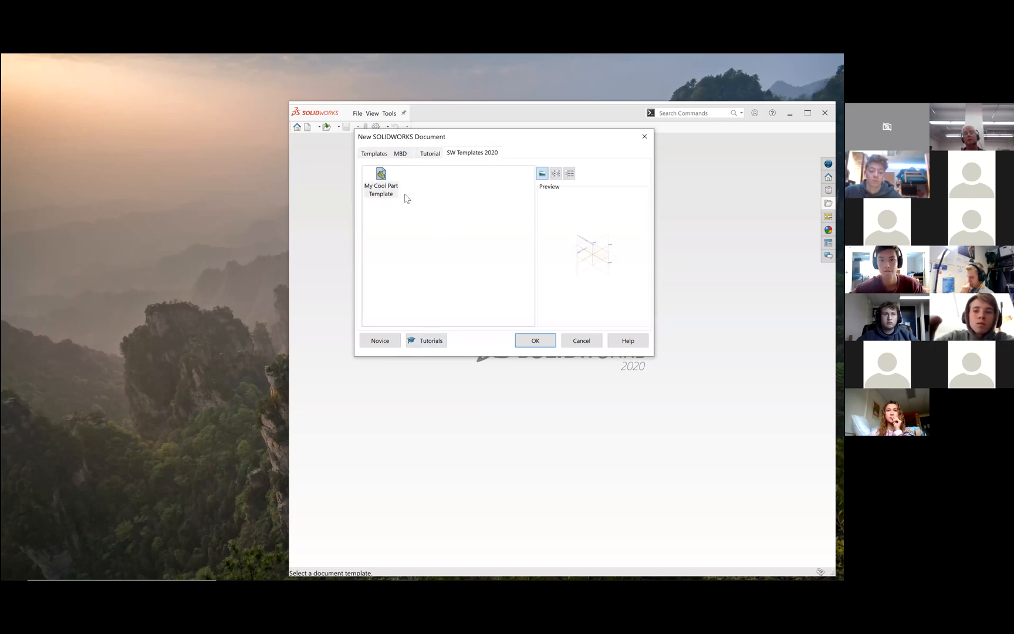
{"action": "left_click", "coordinate": [590, 344]}
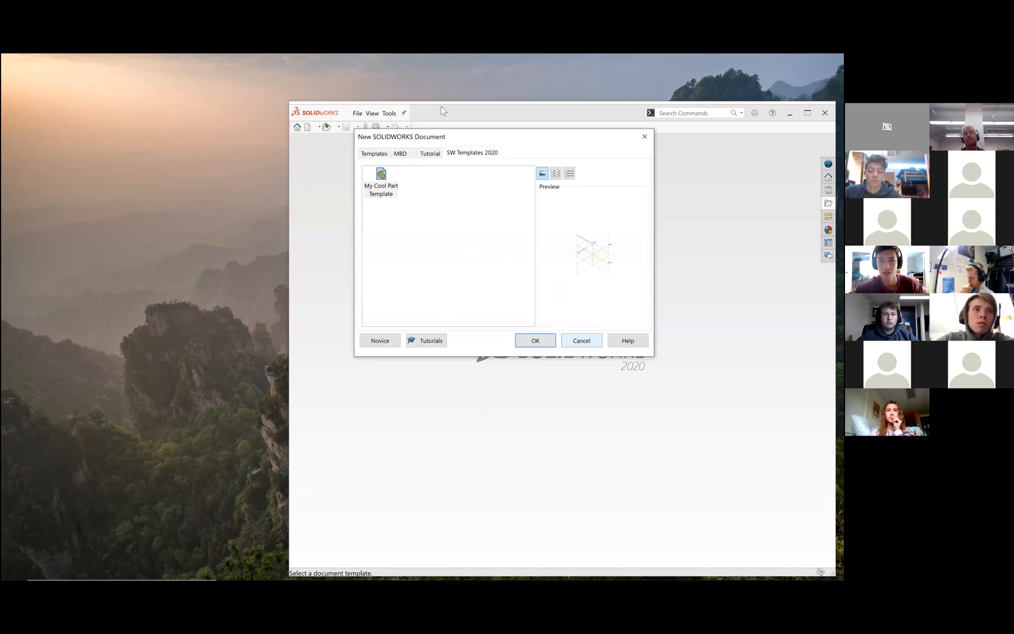
{"action": "left_click", "coordinate": [357, 114]}
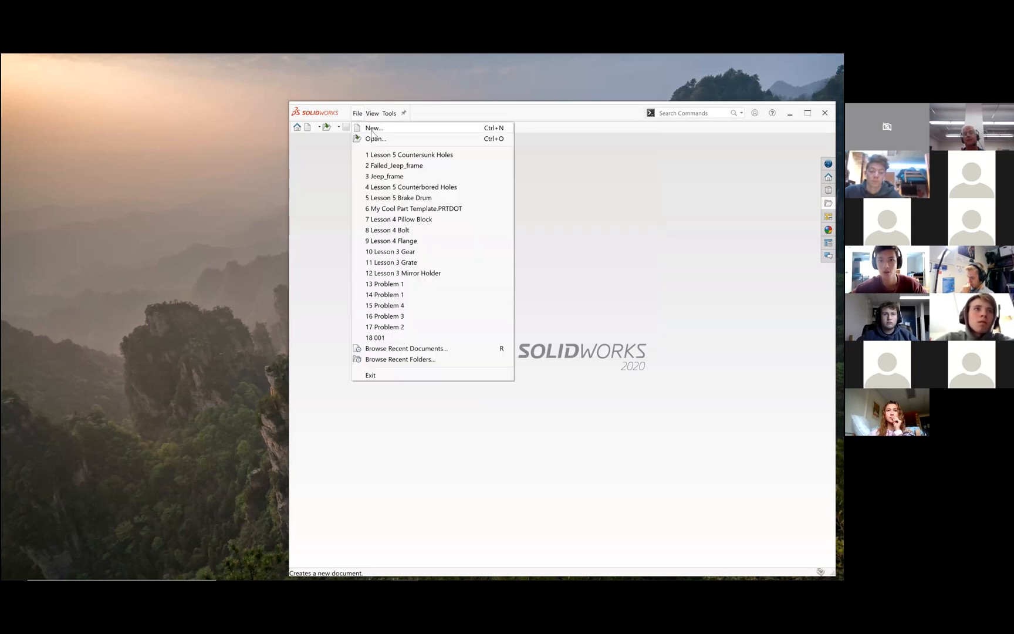
{"action": "left_click", "coordinate": [440, 117]}
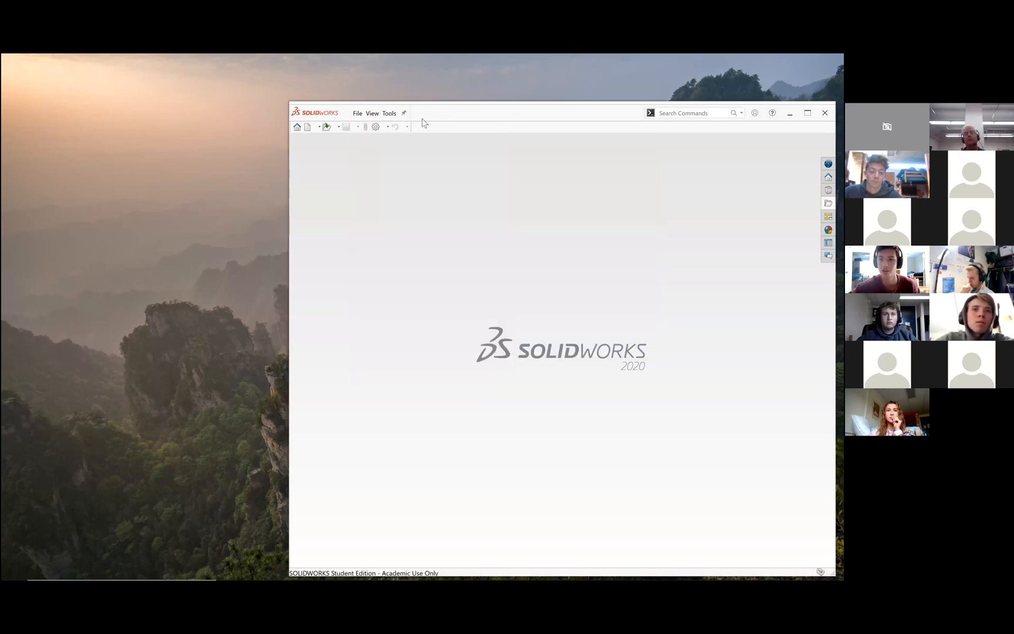
Review the Document Templates folder list under File Locations in the system options, leaving it unchanged.
{"action": "left_click", "coordinate": [380, 126]}
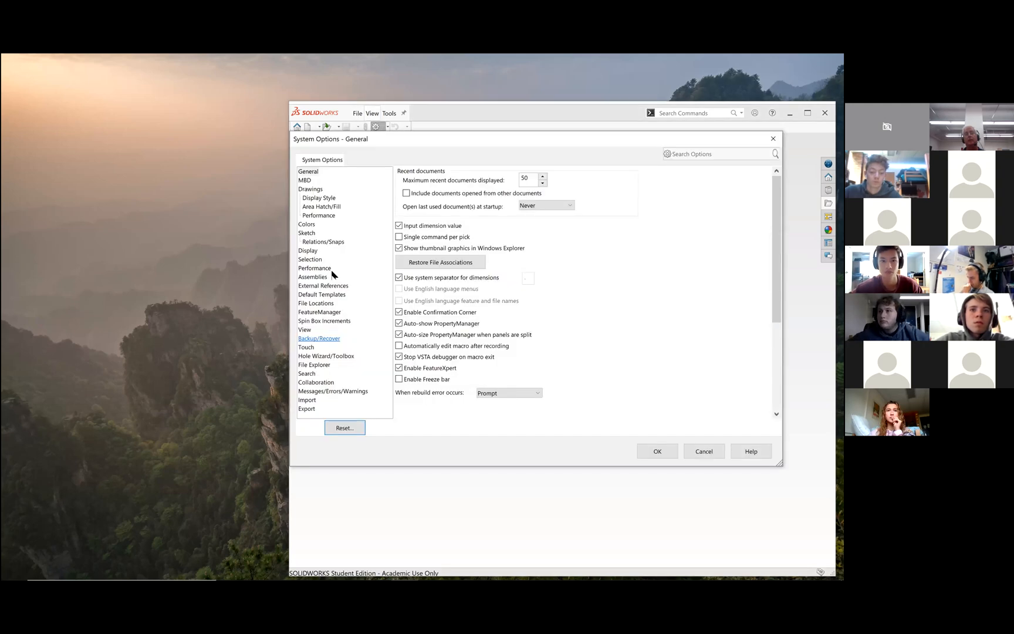
{"action": "left_click", "coordinate": [331, 306]}
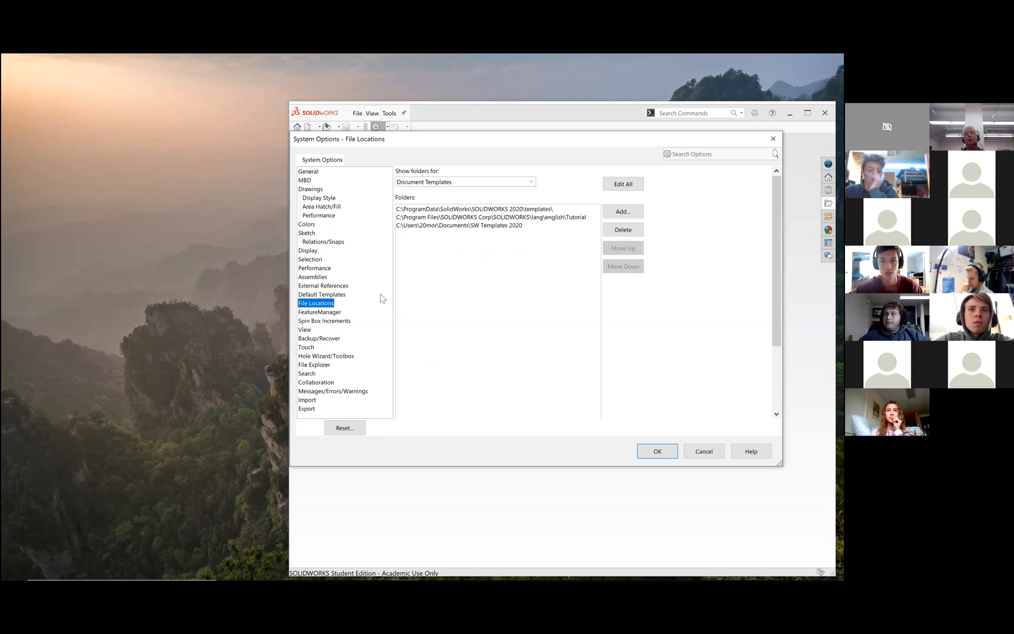
{"action": "left_click", "coordinate": [664, 456]}
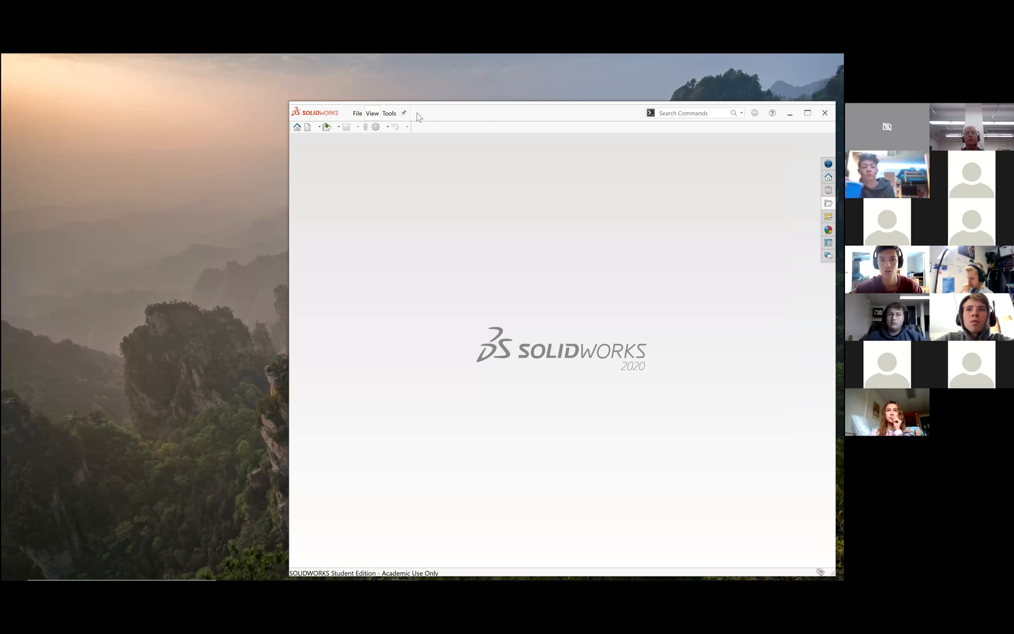
Try to open the Lesson 4 Pillow Block part from the recent documents.
{"action": "left_click", "coordinate": [357, 113]}
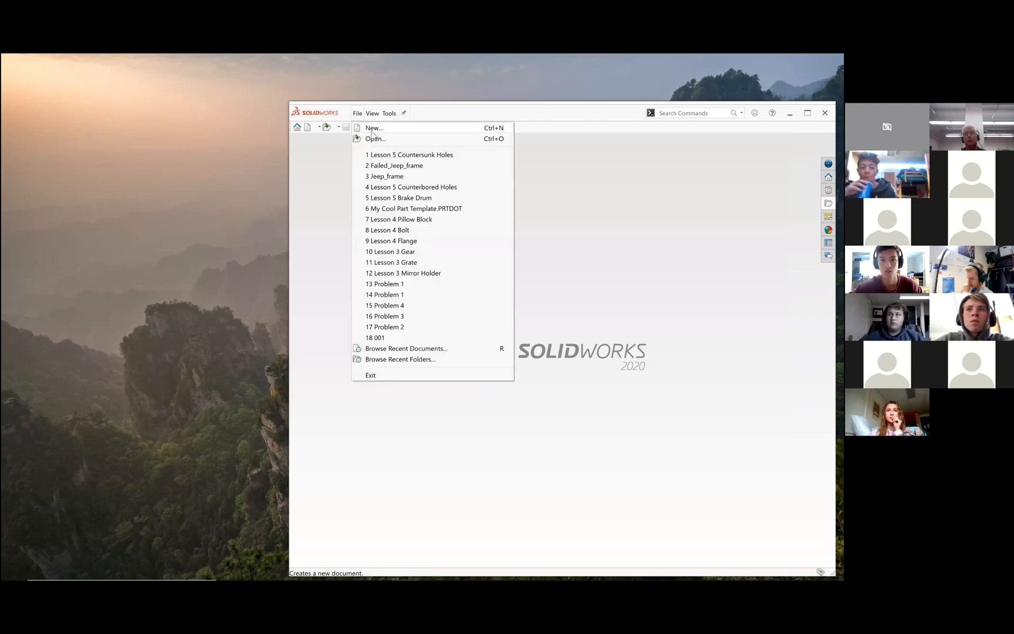
{"action": "left_click", "coordinate": [404, 221]}
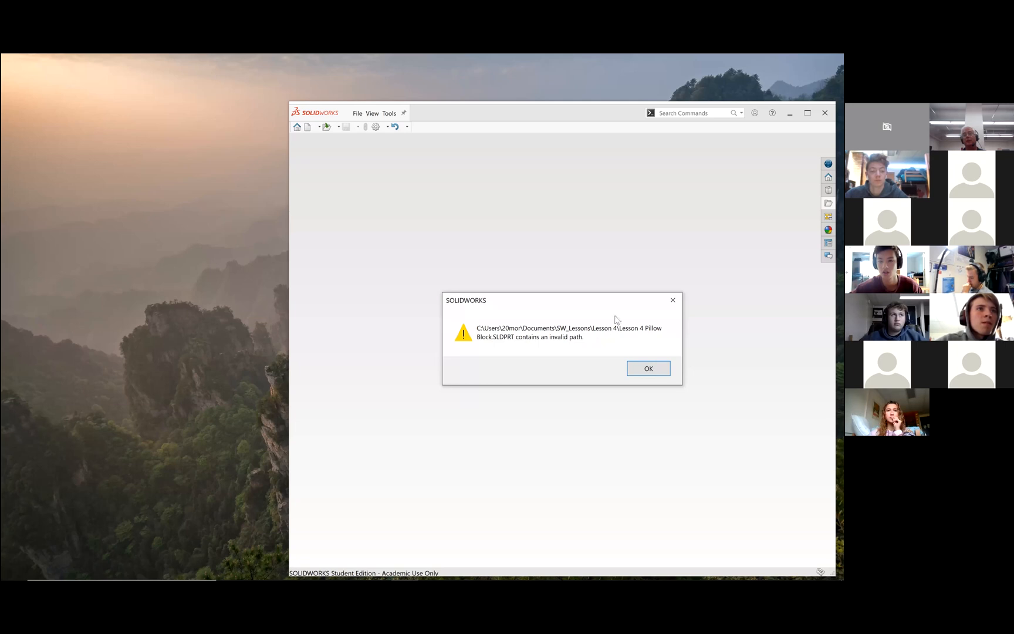
{"action": "left_click", "coordinate": [676, 305]}
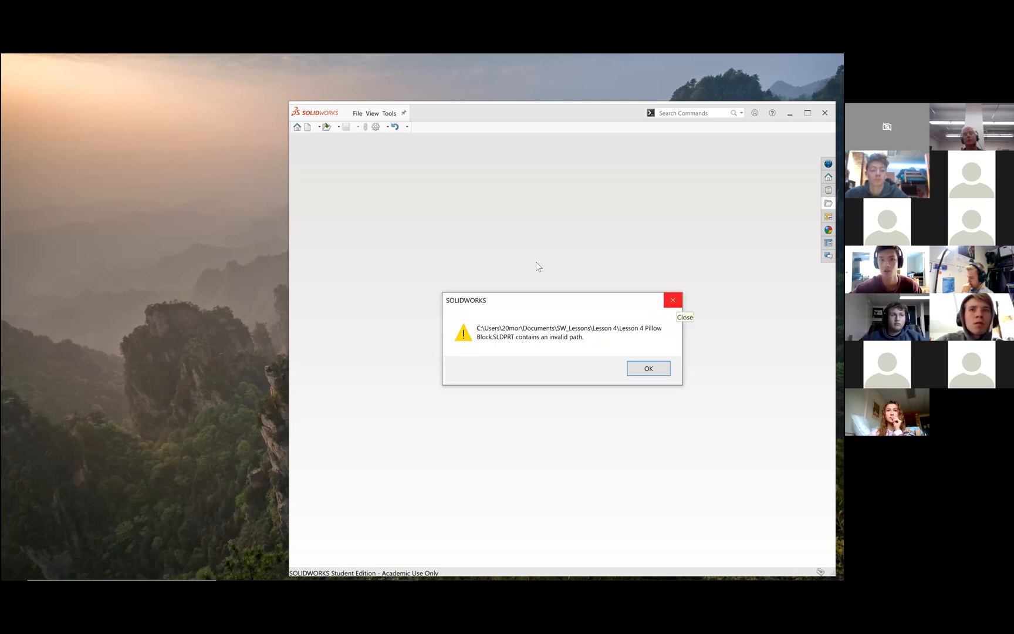
Browse the folders in Documents for a file to open, opening nothing.
{"action": "left_click", "coordinate": [358, 114]}
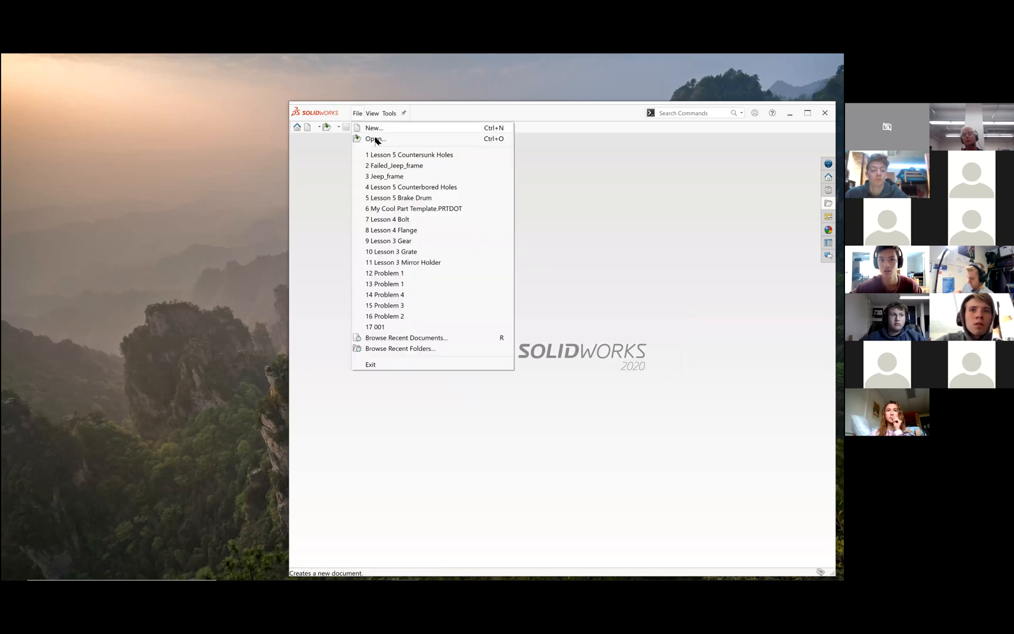
{"action": "left_click", "coordinate": [375, 139]}
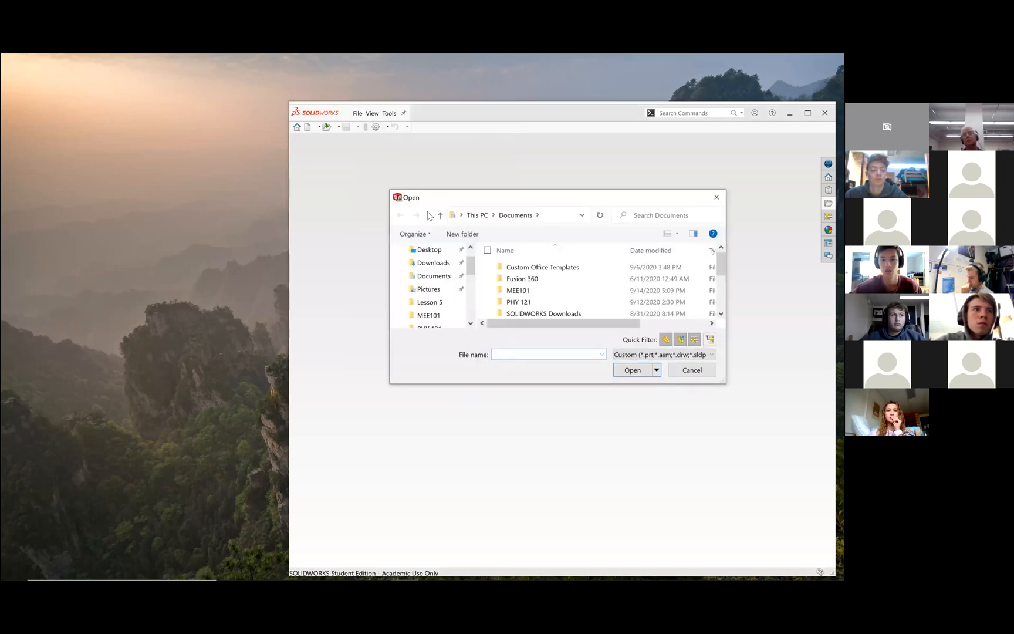
{"action": "scroll", "coordinate": [560, 317], "scroll_direction": "down", "scroll_amount": 2}
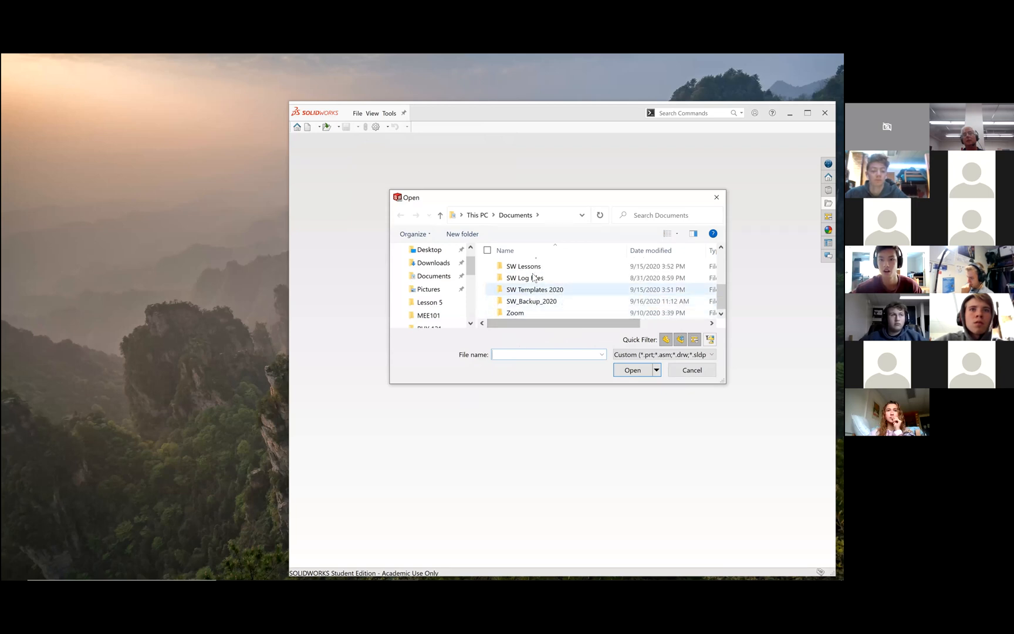
{"action": "scroll", "coordinate": [534, 305], "scroll_direction": "up", "scroll_amount": 2}
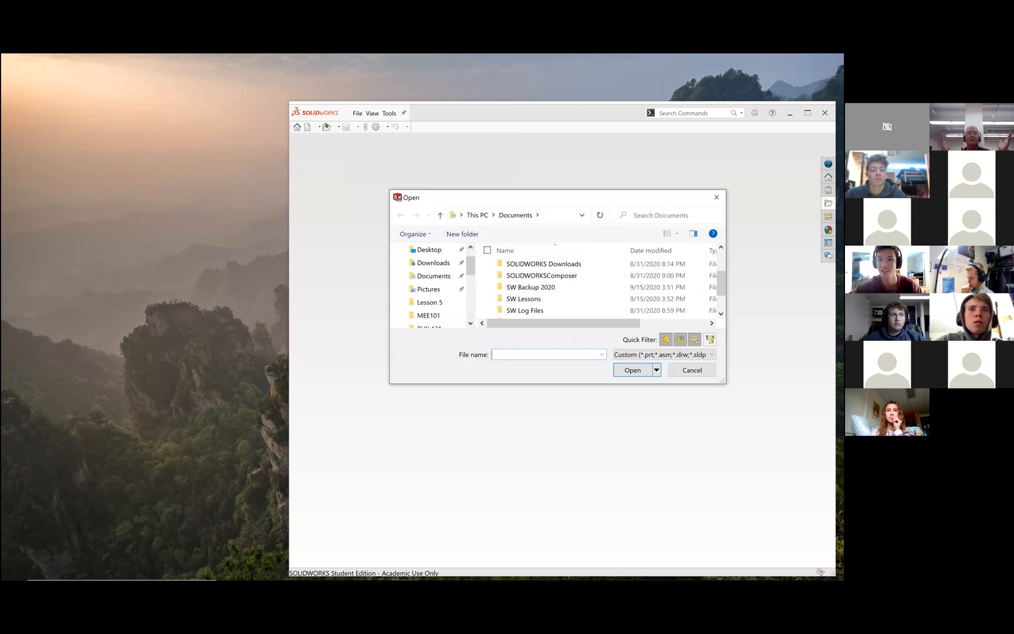
{"action": "left_click", "coordinate": [716, 198]}
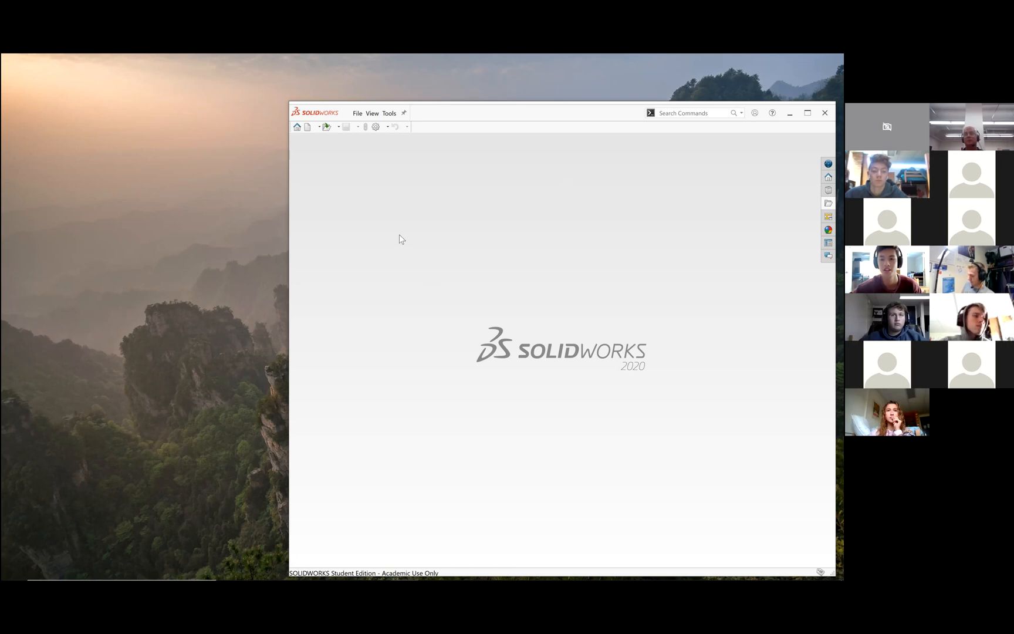
{"action": "left_click", "coordinate": [357, 113]}
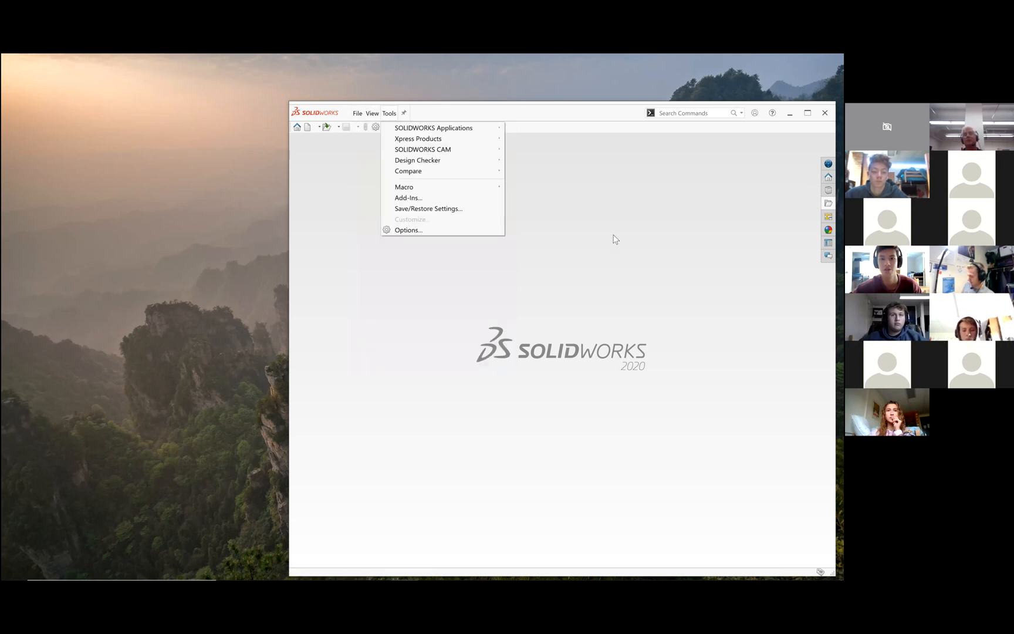
{"action": "left_click", "coordinate": [509, 73]}
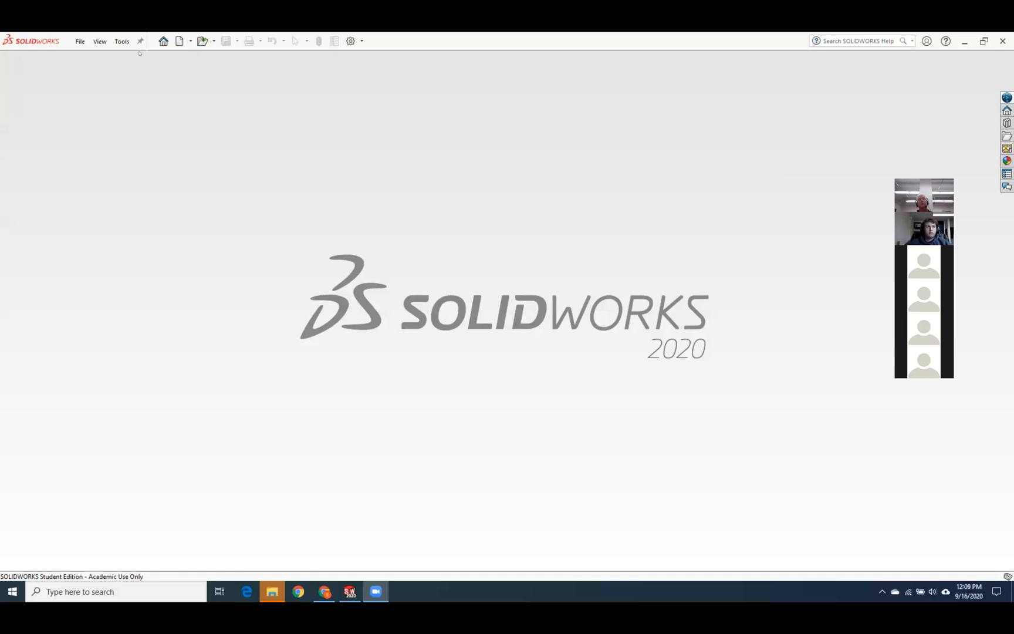
{"action": "left_click", "coordinate": [79, 41]}
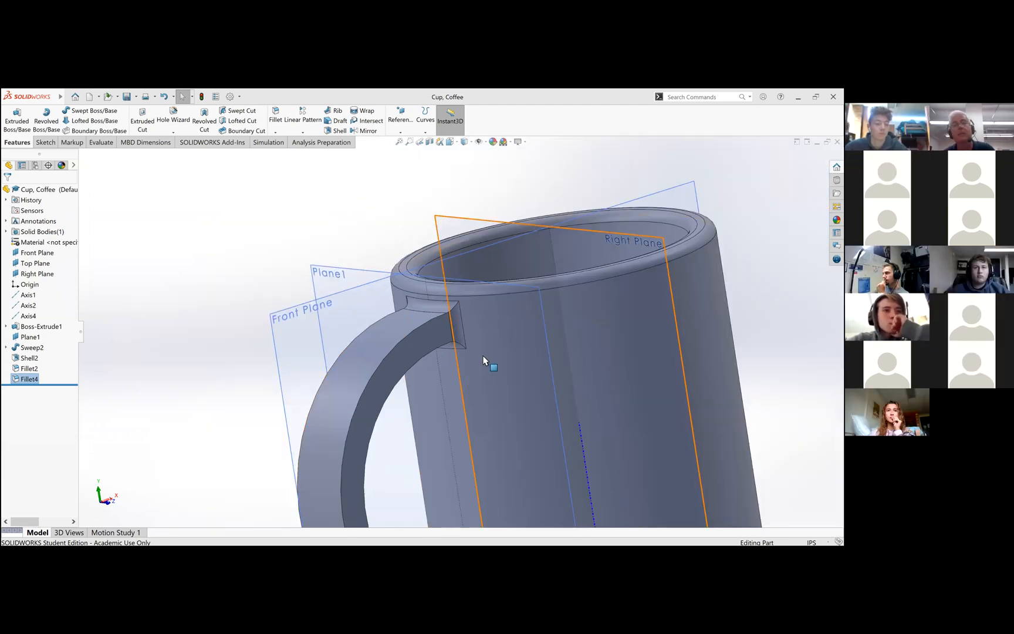
Delete the Fillet4 feature where the handle meets the body of the coffee cup.
{"action": "scroll", "coordinate": [474, 361], "scroll_direction": "down", "scroll_amount": 2}
{"action": "scroll", "coordinate": [463, 361], "scroll_direction": "down", "scroll_amount": 1}
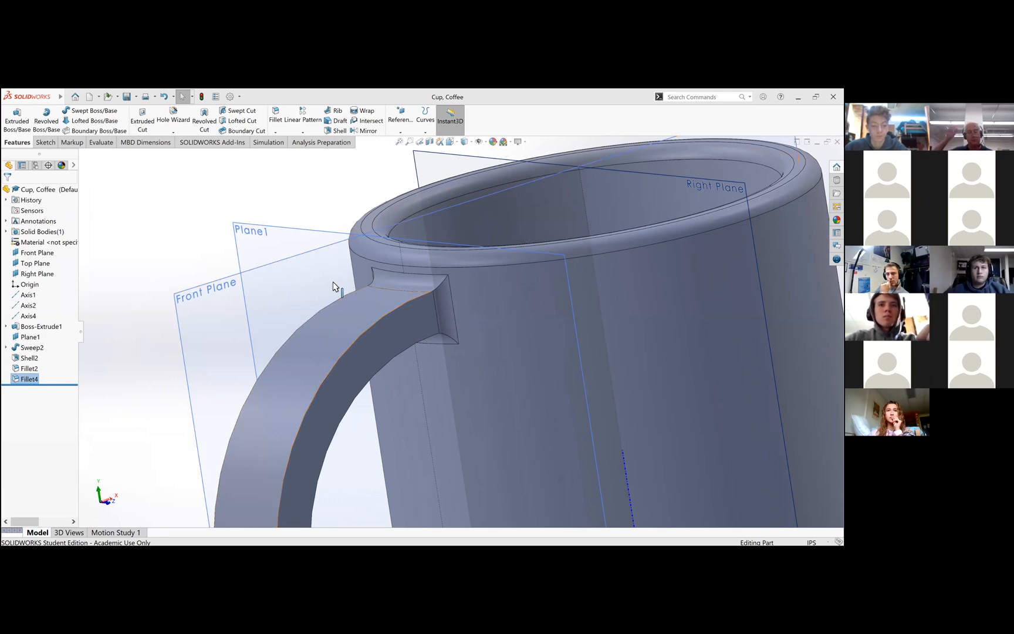
{"action": "right_click", "coordinate": [49, 380]}
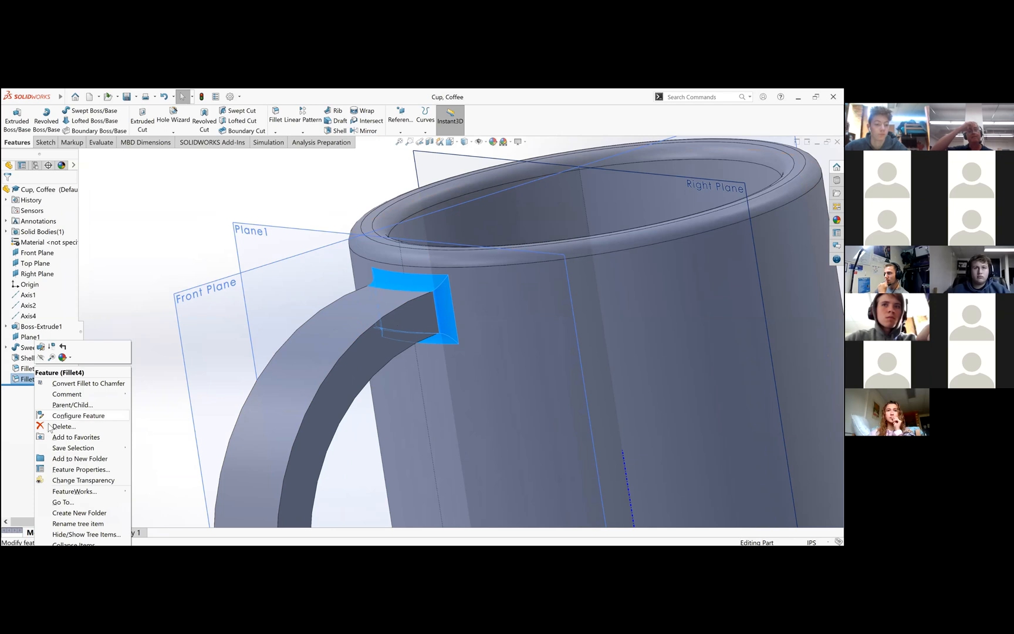
{"action": "key", "text": "Delete"}
{"action": "left_click", "coordinate": [409, 244]}
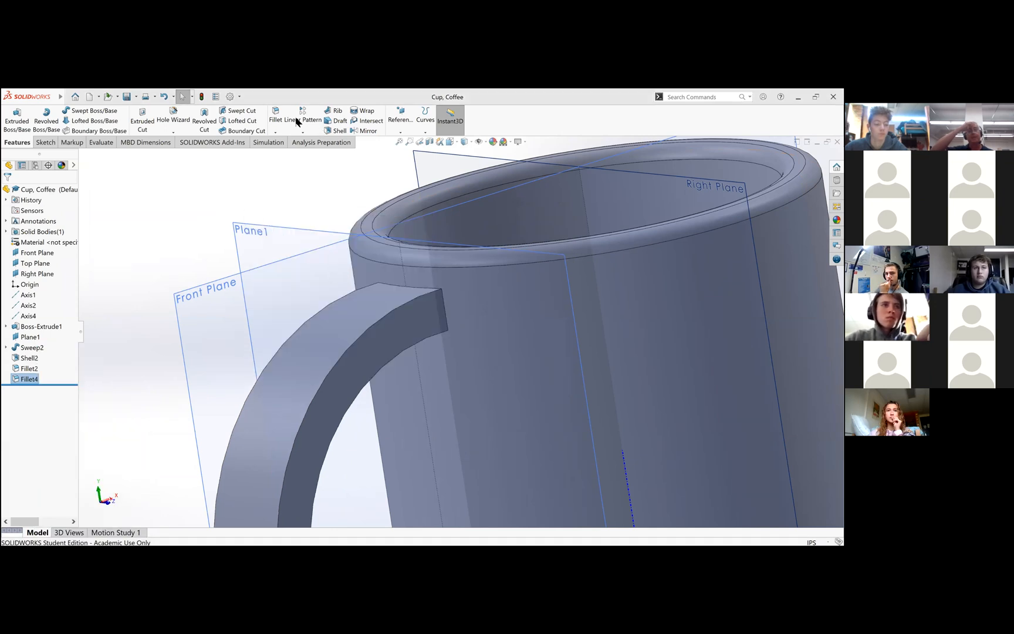
Fillet the four long edges of the coffee cup's handle with a symmetric 0.1 in radius.
{"action": "left_click", "coordinate": [275, 119]}
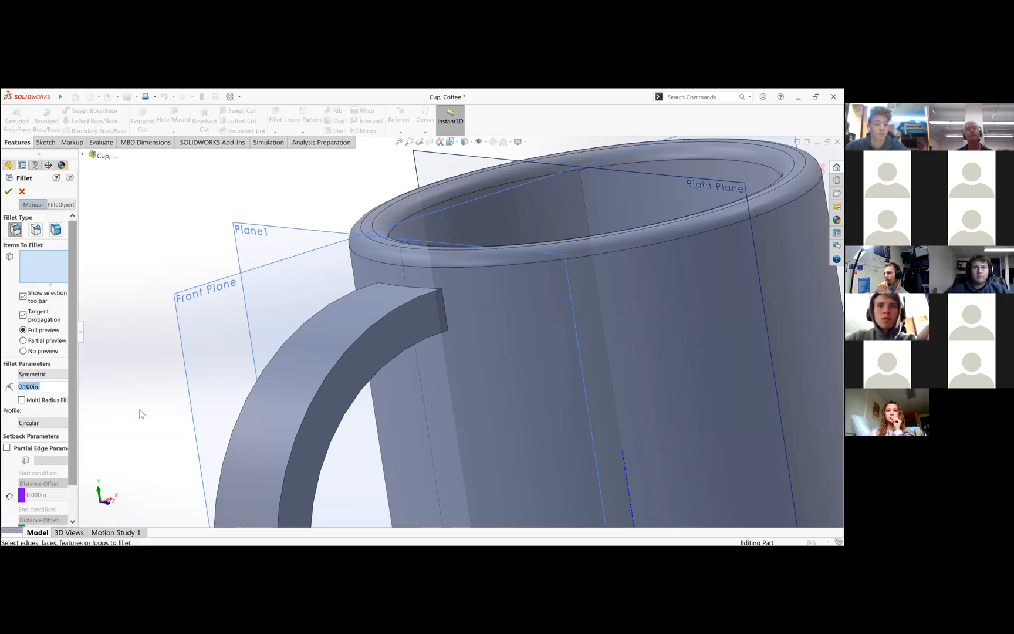
{"action": "scroll", "coordinate": [440, 394], "scroll_direction": "down", "scroll_amount": 2}
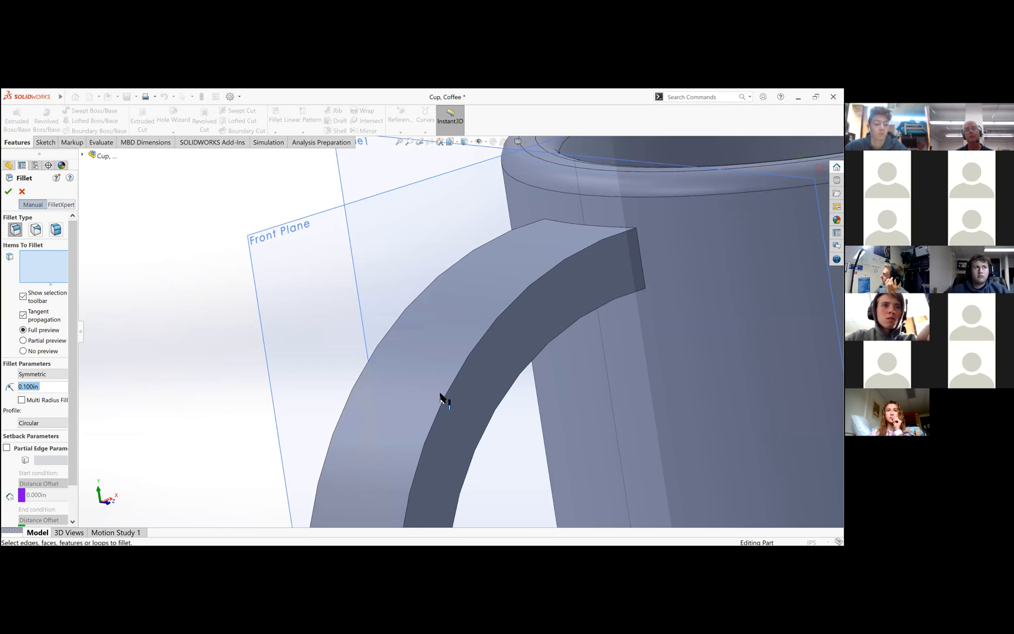
{"action": "scroll", "coordinate": [441, 393], "scroll_direction": "up", "scroll_amount": 2}
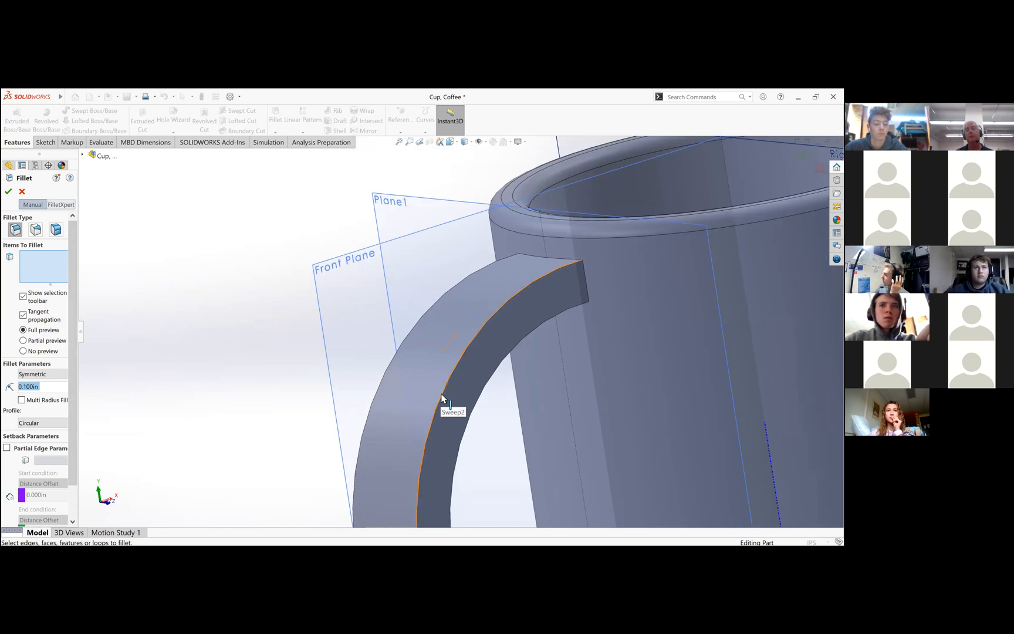
{"action": "left_click", "coordinate": [441, 394]}
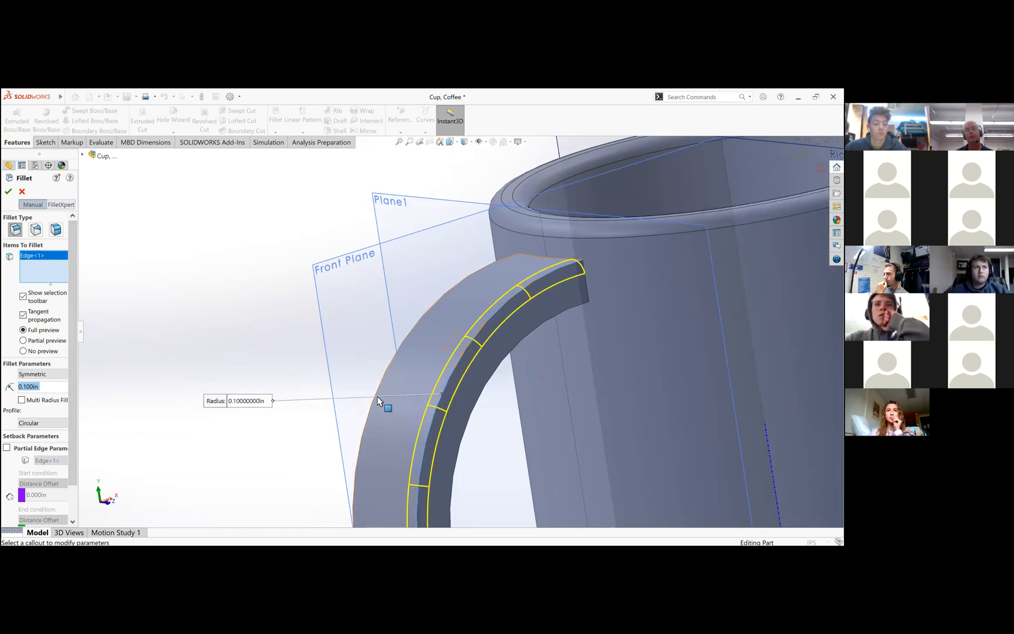
{"action": "left_click", "coordinate": [411, 432]}
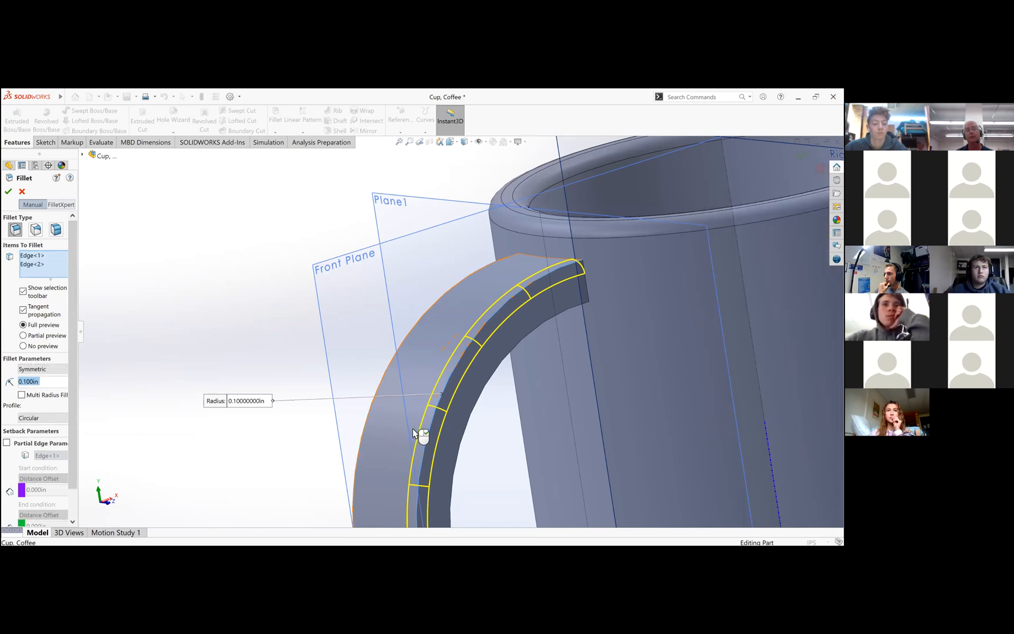
{"action": "middle_click_drag", "start_coordinate": [425, 417], "coordinate": [404, 404]}
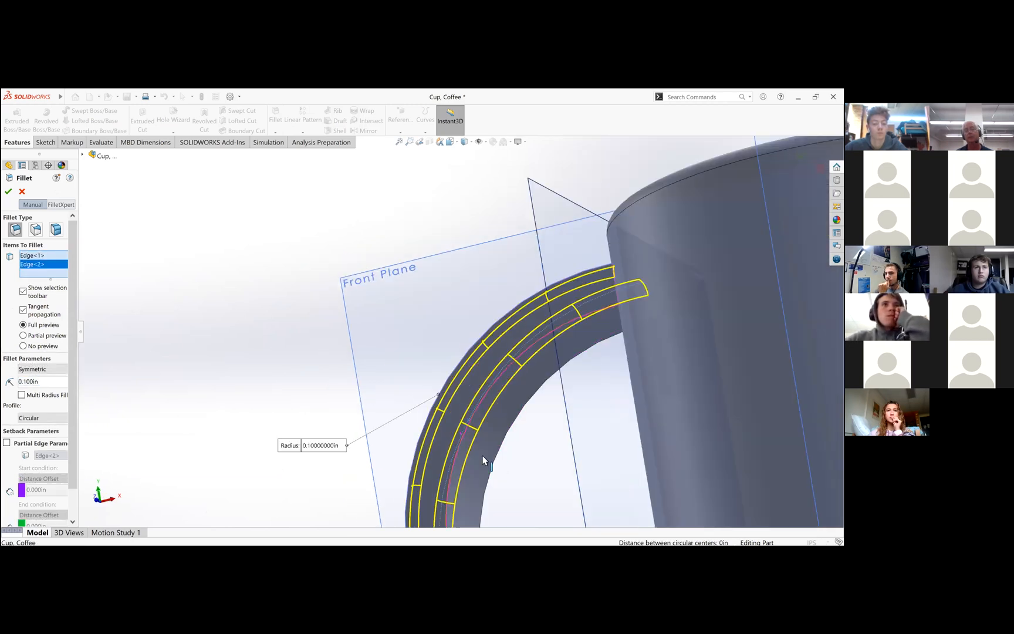
{"action": "left_click", "coordinate": [490, 474]}
{"action": "mouse_move", "coordinate": [497, 479]}
{"action": "middle_mouse_down"}
{"action": "mouse_move", "coordinate": [510, 496]}
{"action": "mouse_move", "coordinate": [489, 485]}
{"action": "middle_mouse_up"}
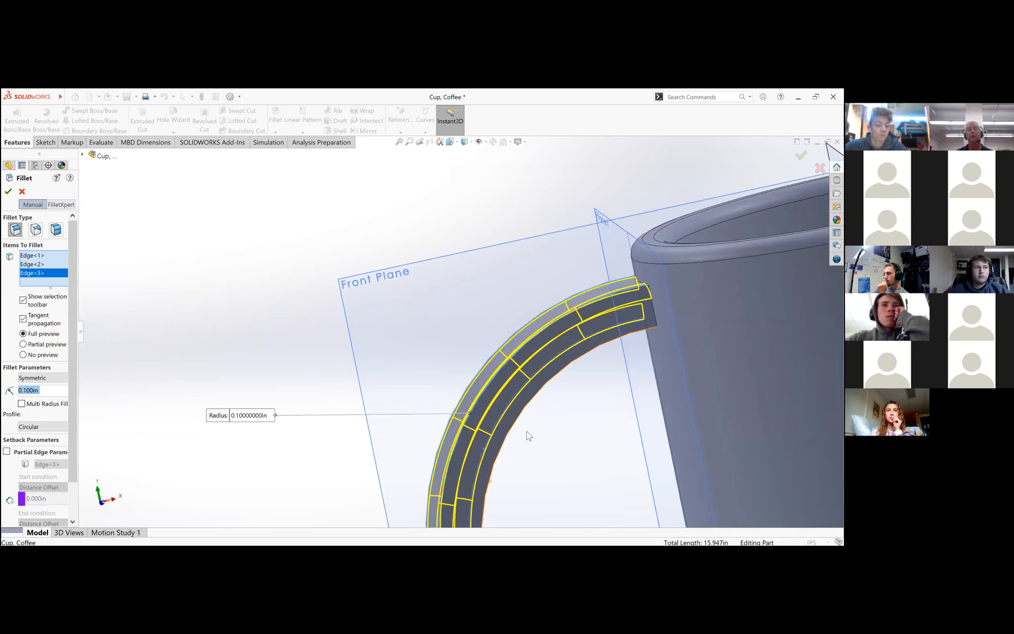
{"action": "scroll", "coordinate": [554, 452], "scroll_direction": "up", "scroll_amount": 1}
{"action": "middle_click_drag", "start_coordinate": [555, 452], "coordinate": [487, 198]}
{"action": "scroll", "coordinate": [483, 188], "scroll_direction": "up", "scroll_amount": 3}
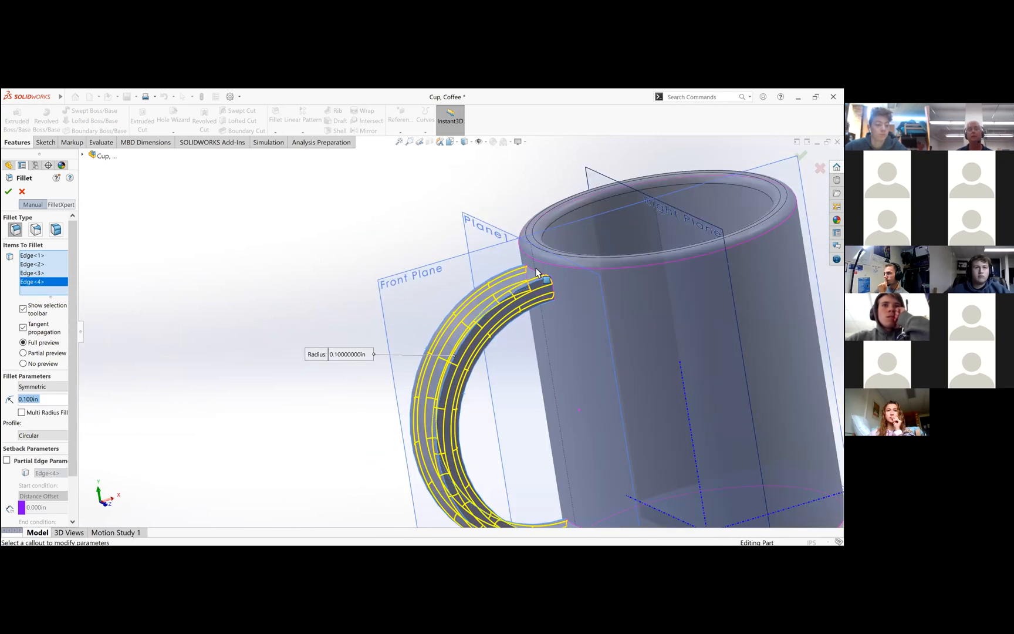
{"action": "middle_click_drag", "start_coordinate": [537, 270], "coordinate": [547, 293]}
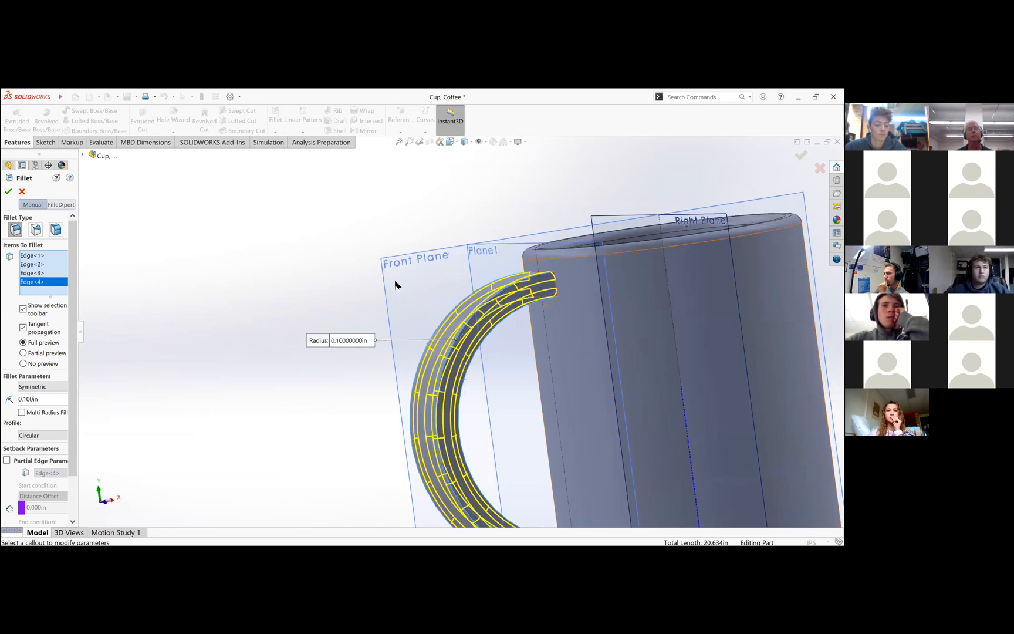
{"action": "left_click", "coordinate": [8, 189]}
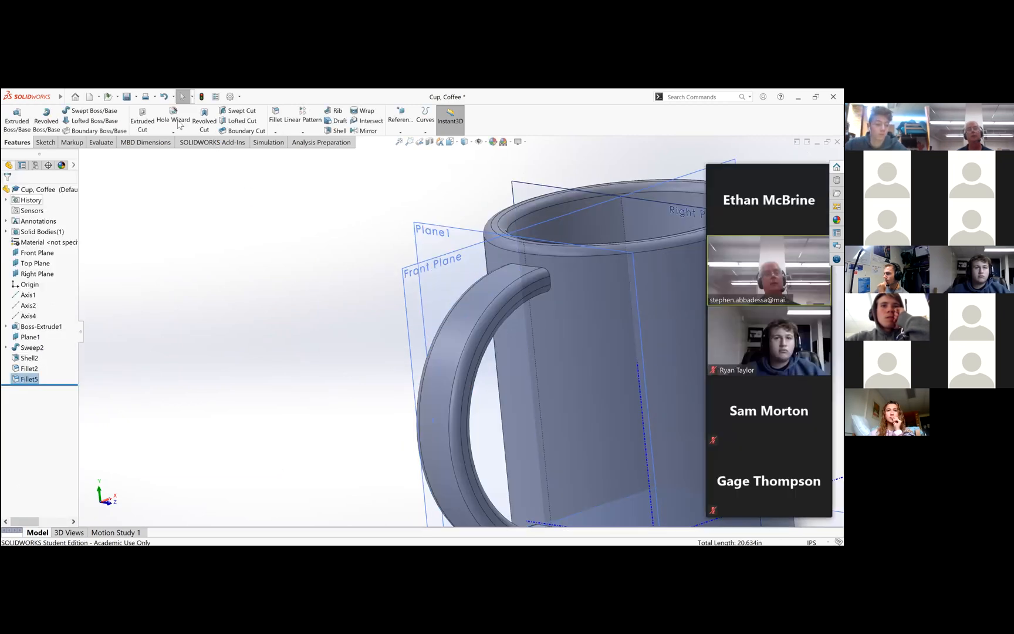
Fillet the upper and lower edges where the handle meets the coffee cup's body with a symmetric 0.1 in radius.
{"action": "left_click", "coordinate": [277, 120]}
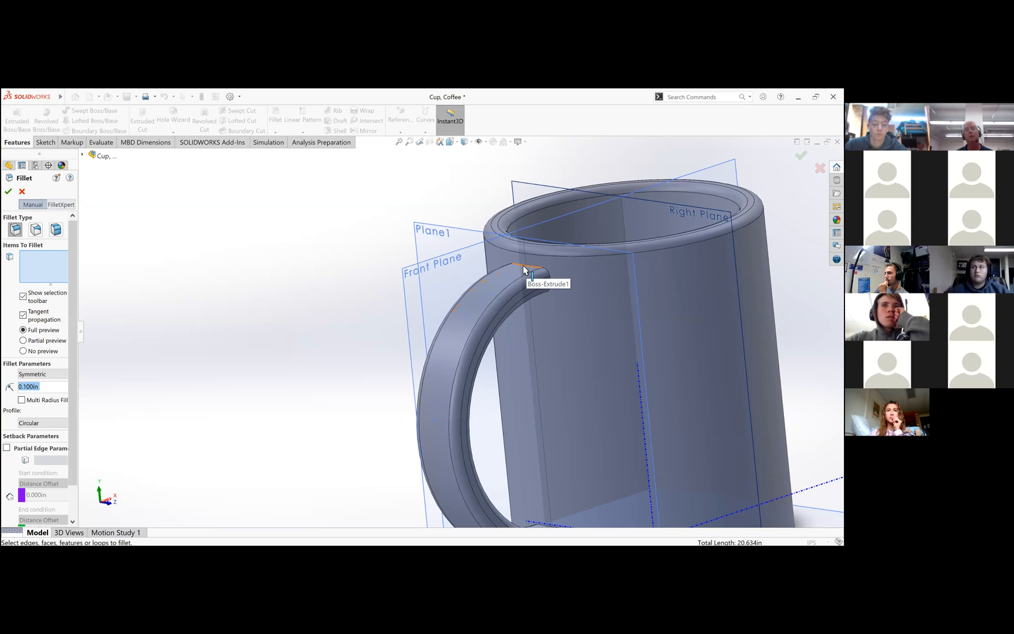
{"action": "left_click", "coordinate": [548, 291]}
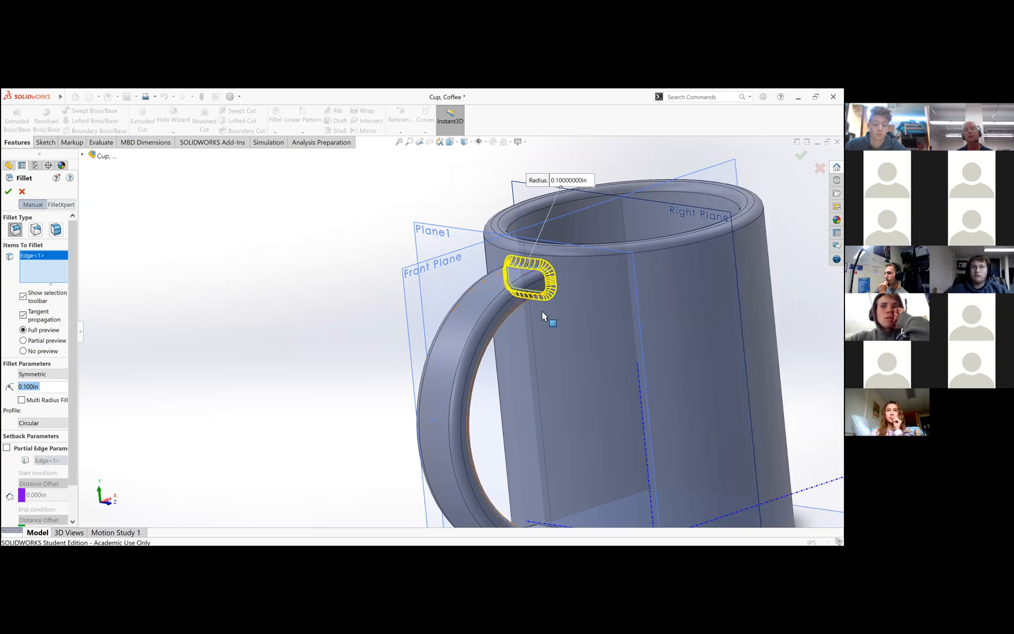
{"action": "scroll", "coordinate": [559, 453], "scroll_direction": "down", "scroll_amount": 2}
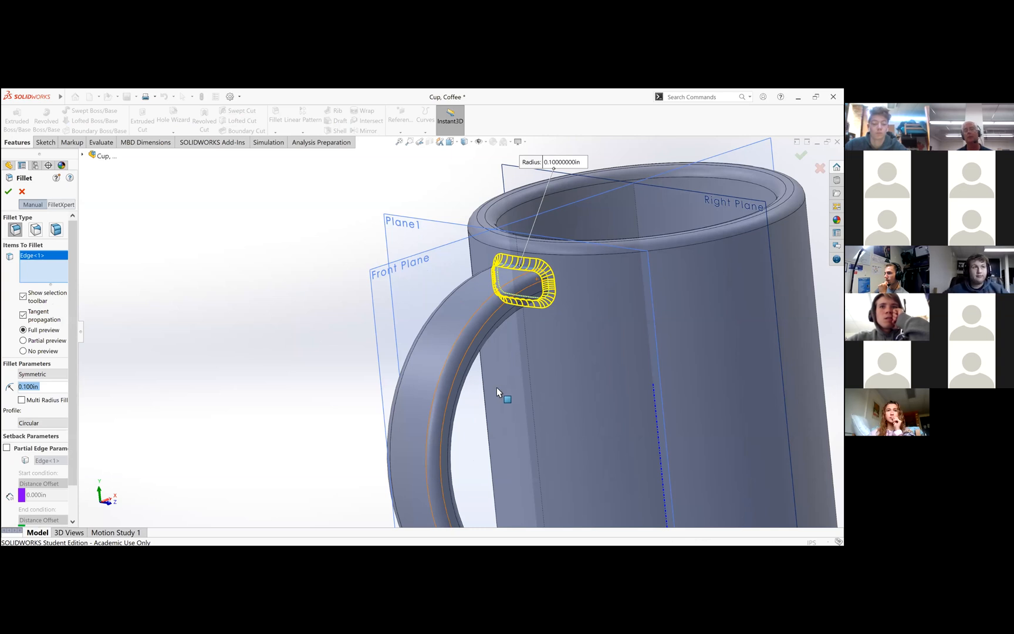
{"action": "scroll", "coordinate": [497, 392], "scroll_direction": "up", "scroll_amount": 2}
{"action": "scroll", "coordinate": [495, 387], "scroll_direction": "down", "scroll_amount": 2}
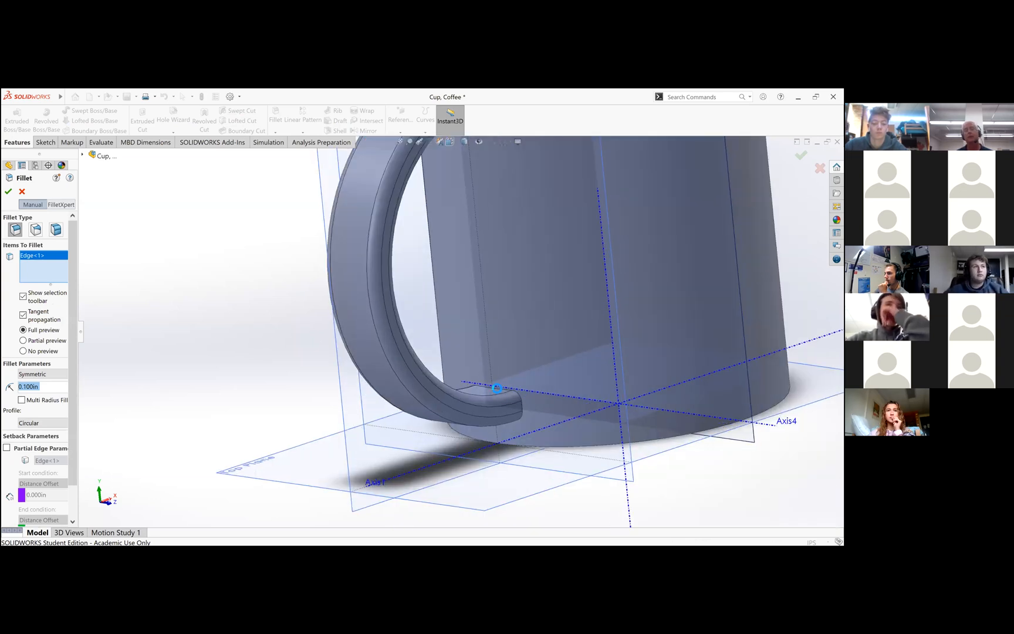
{"action": "left_click", "coordinate": [491, 386]}
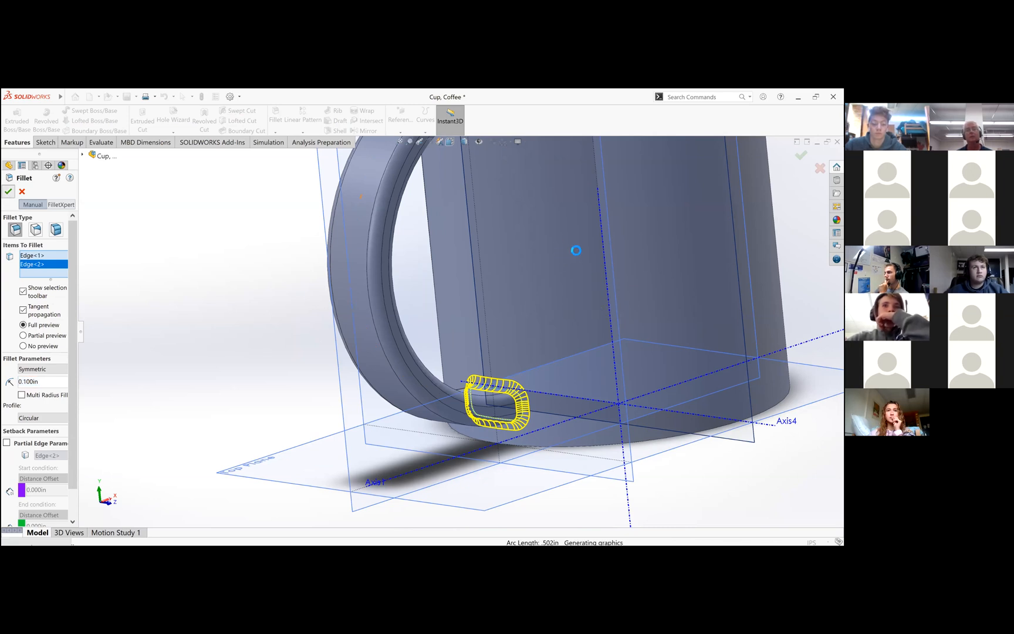
{"action": "key", "text": "Return"}
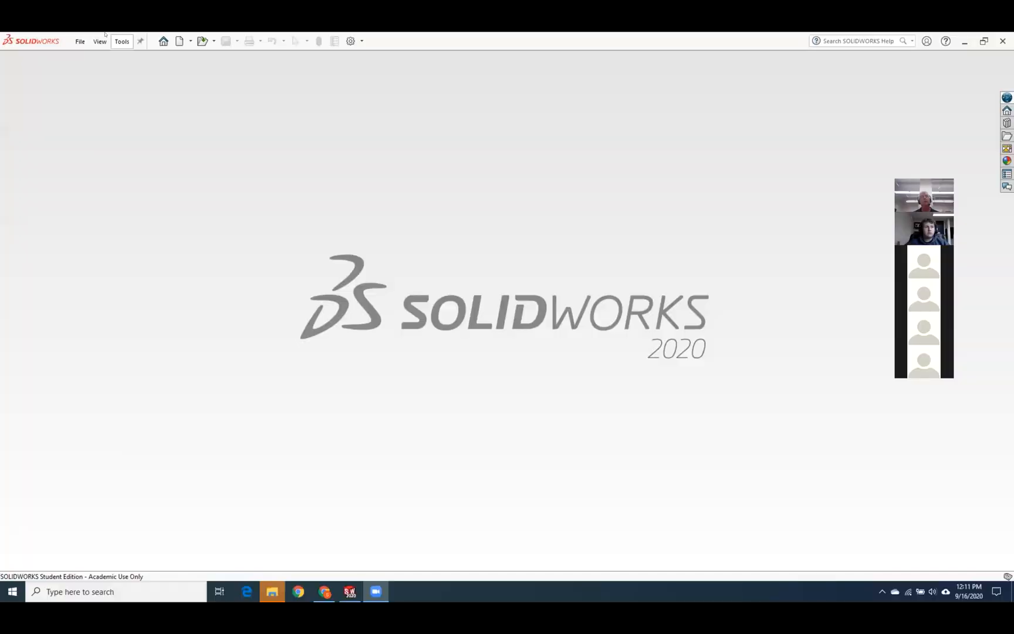
Start opening a file and browse to the Stirling_Engine folder in Documents.
{"action": "left_click", "coordinate": [80, 42]}
{"action": "left_click", "coordinate": [98, 71]}
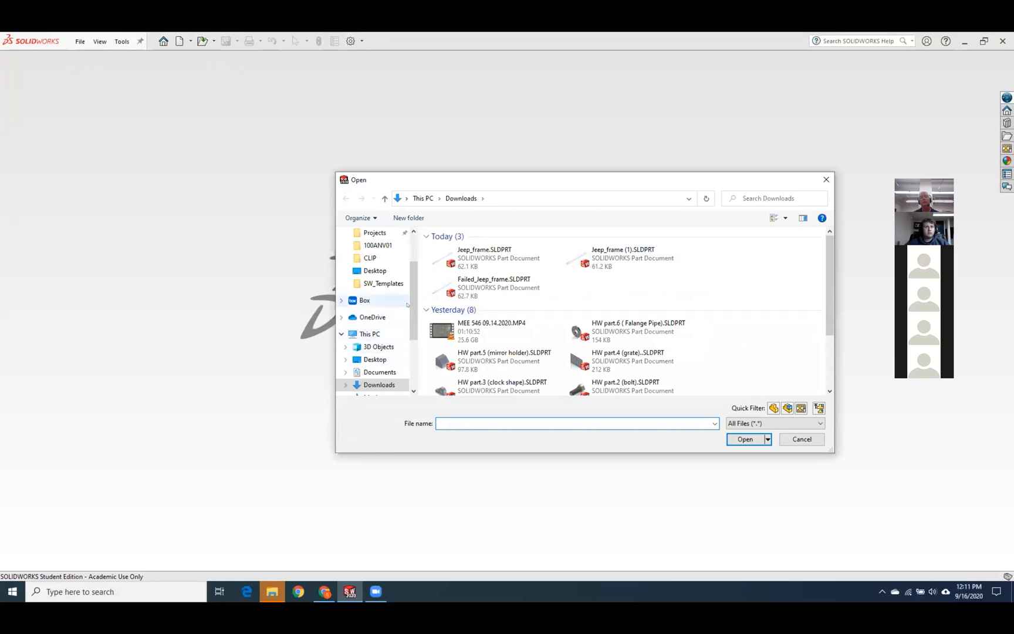
{"action": "scroll", "coordinate": [409, 356], "scroll_direction": "down", "scroll_amount": 3}
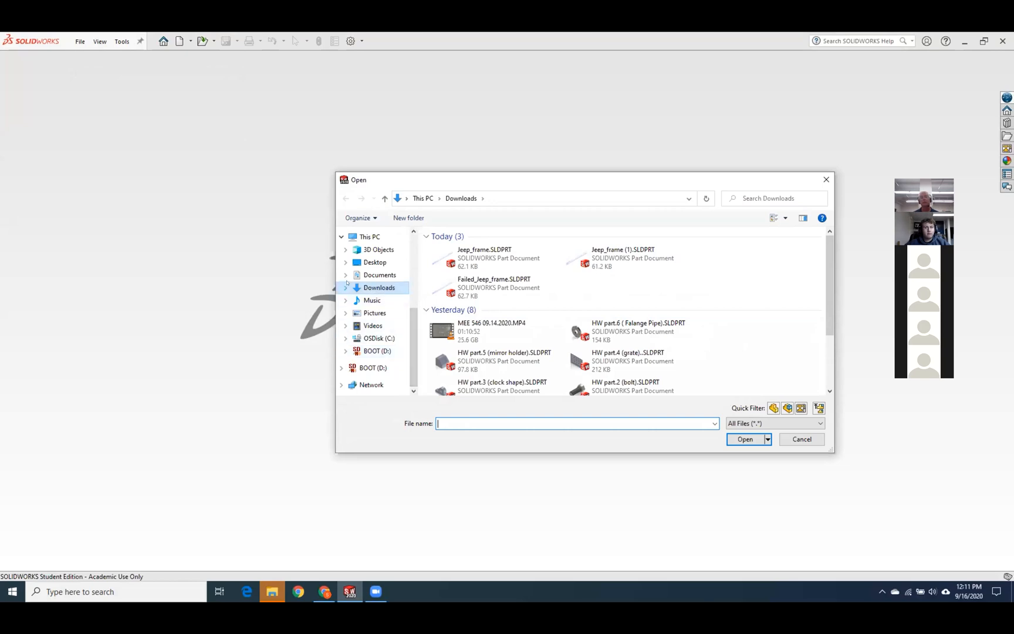
{"action": "left_click", "coordinate": [378, 274]}
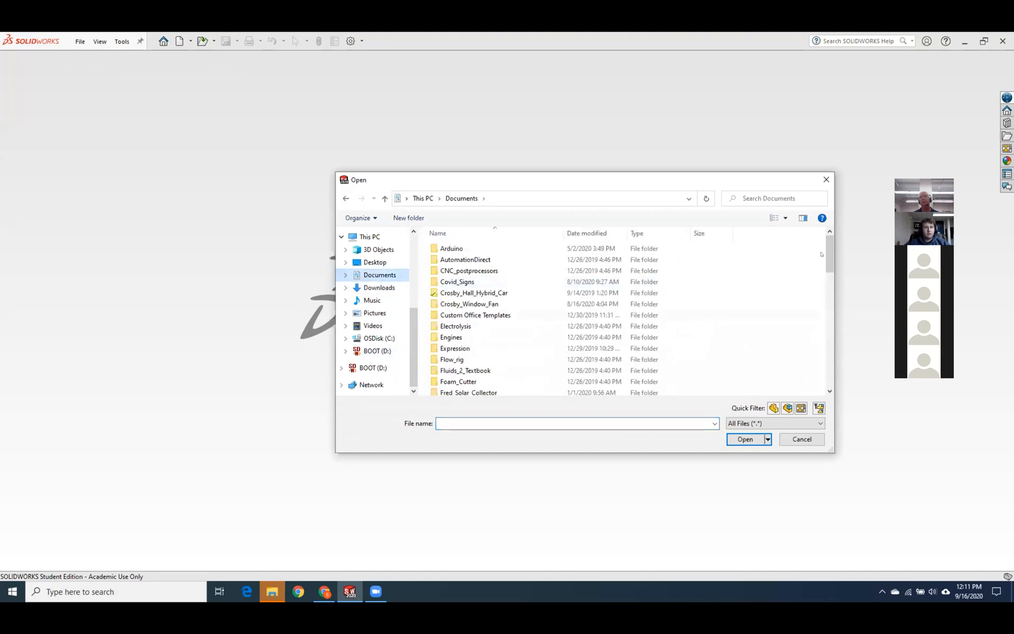
{"action": "scroll", "coordinate": [825, 249], "scroll_direction": "down", "scroll_amount": 10}
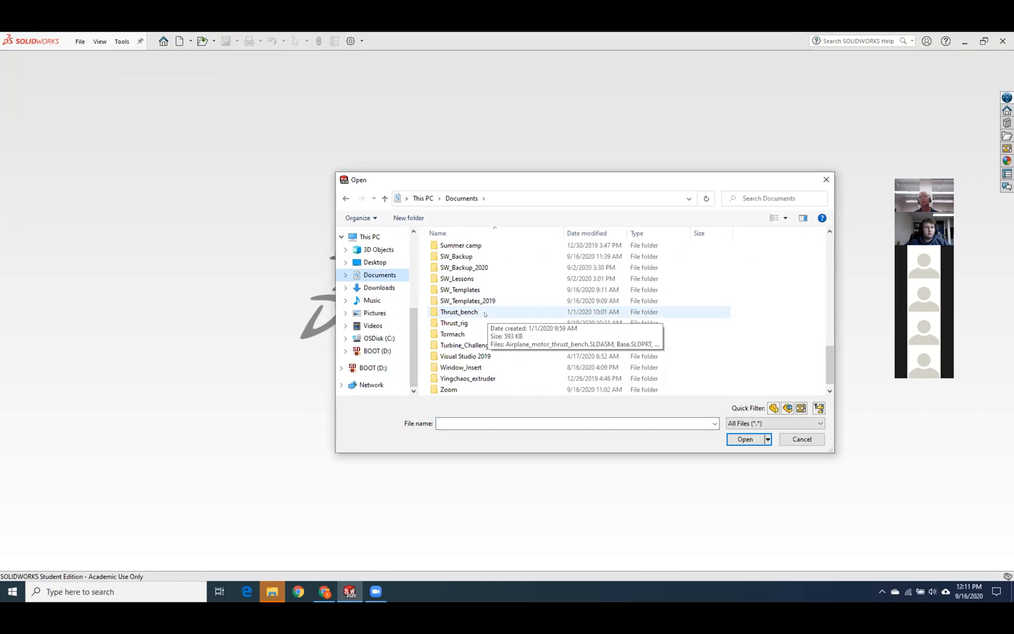
{"action": "scroll", "coordinate": [527, 317], "scroll_direction": "up", "scroll_amount": 1}
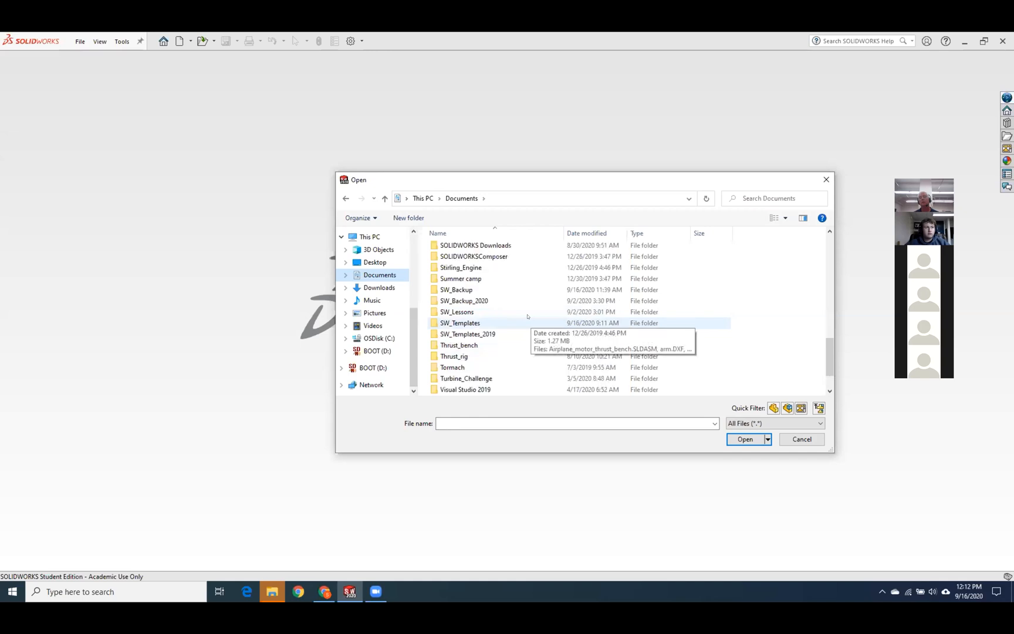
{"action": "left_click", "coordinate": [476, 268]}
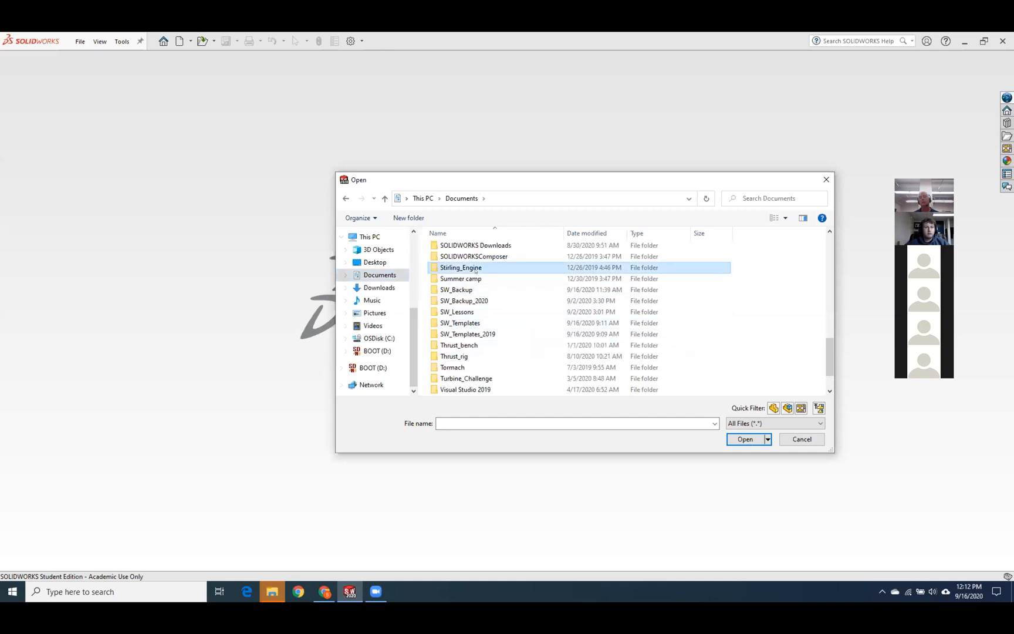
{"action": "double_click", "coordinate": [476, 268]}
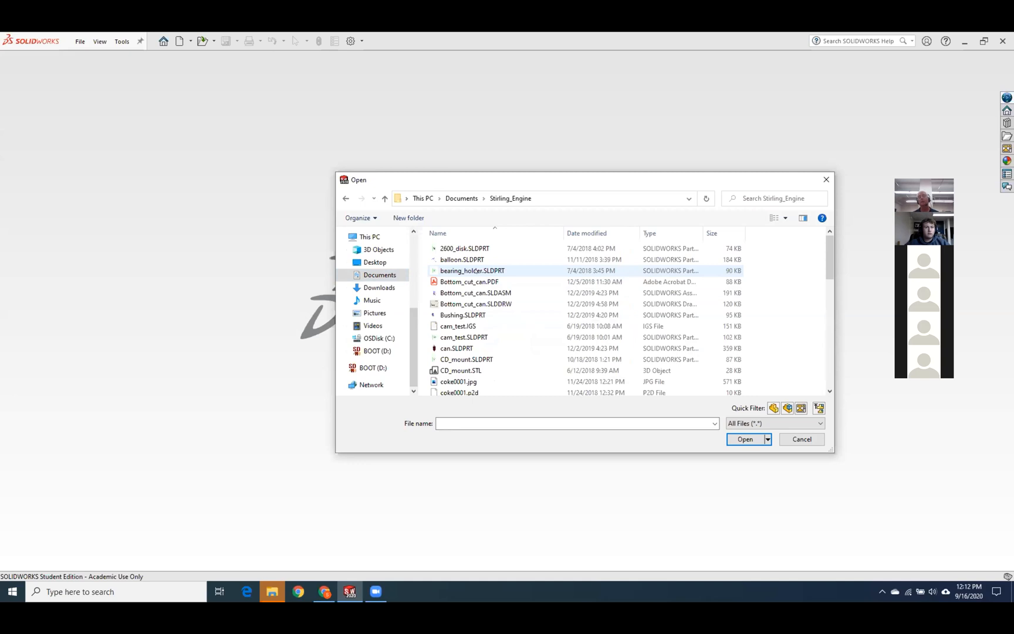
Open the Engine_Top_Level_Assy.SLDASM assembly from the Stirling_Engine folder.
{"action": "left_click_drag", "start_coordinate": [830, 261], "coordinate": [820, 365]}
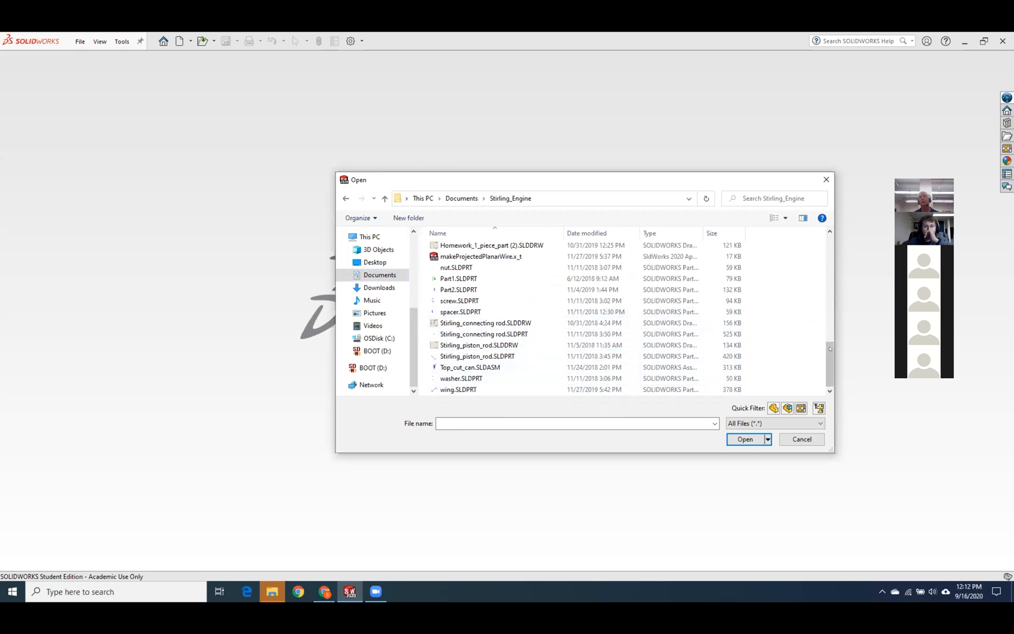
{"action": "left_click_drag", "start_coordinate": [829, 363], "coordinate": [830, 343]}
{"action": "scroll", "coordinate": [504, 329], "scroll_direction": "up", "scroll_amount": 1}
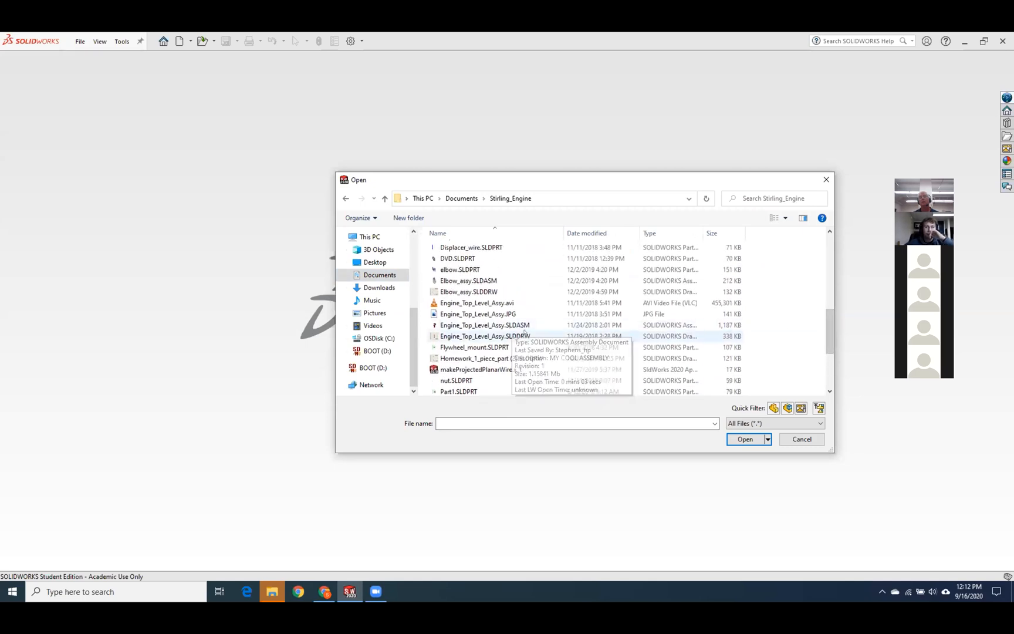
{"action": "double_click", "coordinate": [505, 325]}
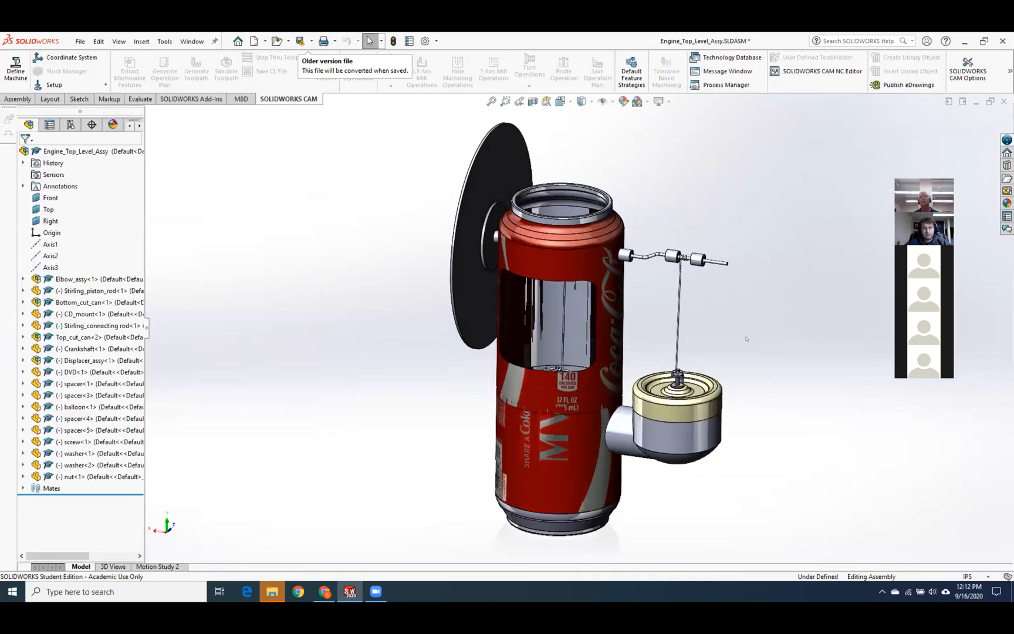
Examine the whole Stirling engine assembly and the coiled wire linkage through the can's window.
{"action": "scroll", "coordinate": [759, 320], "scroll_direction": "down", "scroll_amount": 3}
{"action": "scroll", "coordinate": [758, 318], "scroll_direction": "up", "scroll_amount": 3}
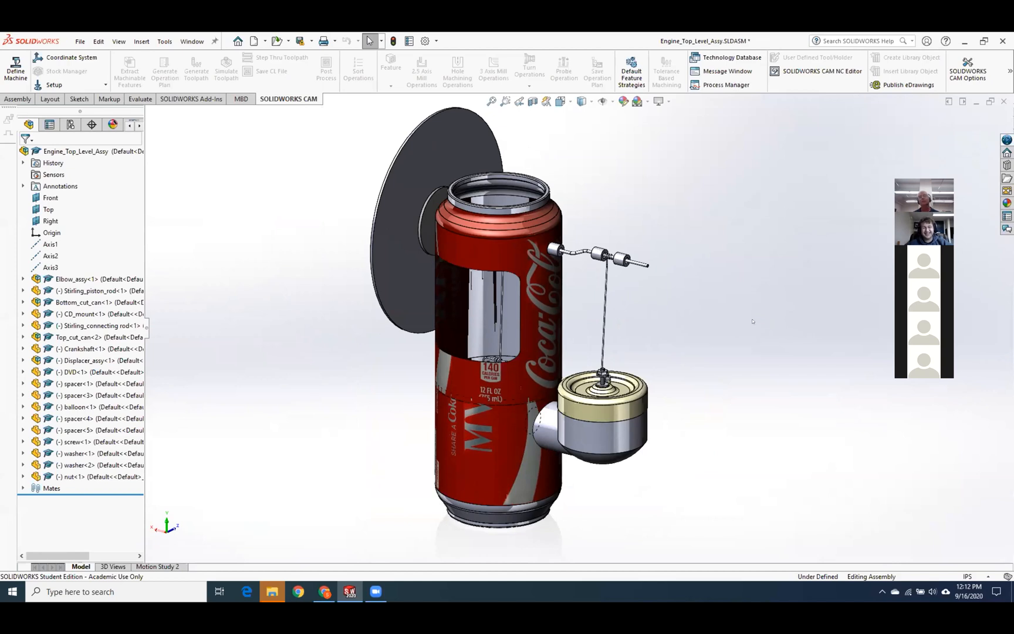
{"action": "middle_click_drag", "start_coordinate": [754, 322], "coordinate": [700, 349]}
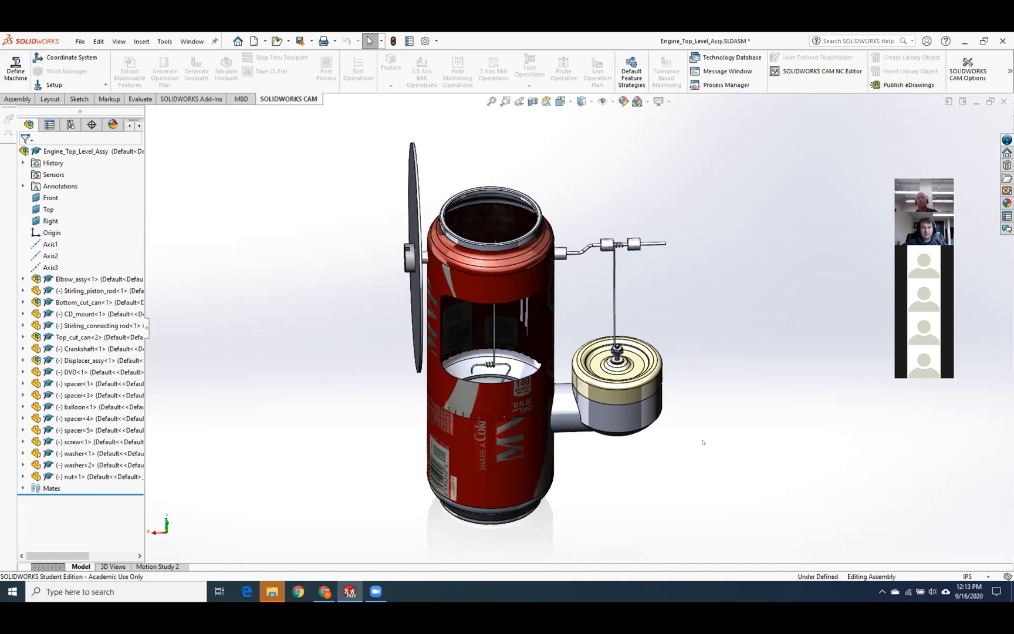
{"action": "scroll", "coordinate": [505, 383], "scroll_direction": "down", "scroll_amount": 5}
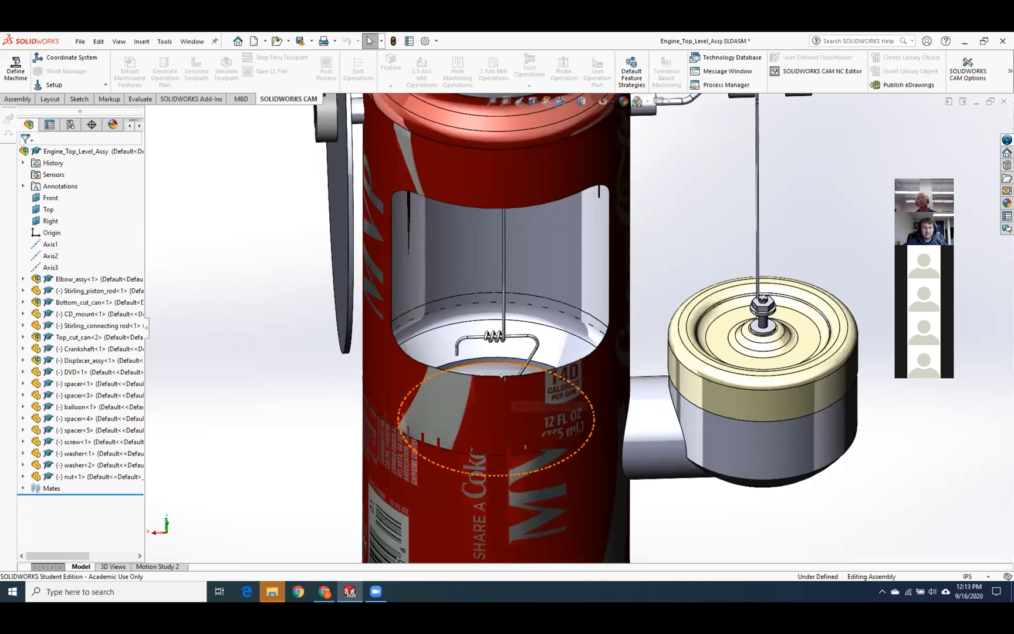
{"action": "scroll", "coordinate": [503, 382], "scroll_direction": "down", "scroll_amount": 3}
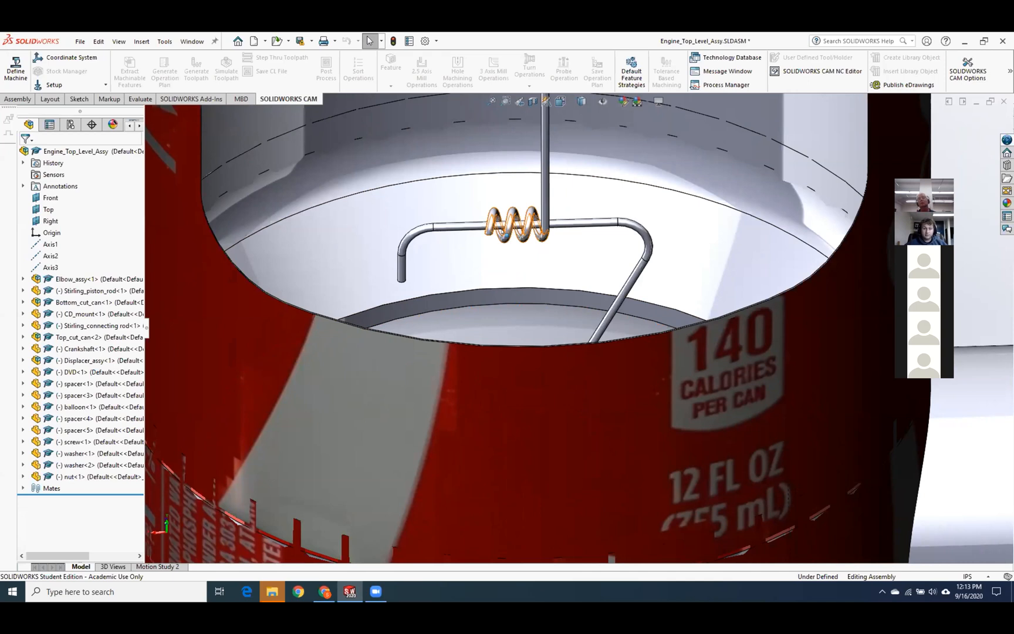
{"action": "key", "text": "f"}
{"action": "middle_click_drag", "start_coordinate": [702, 317], "coordinate": [678, 250]}
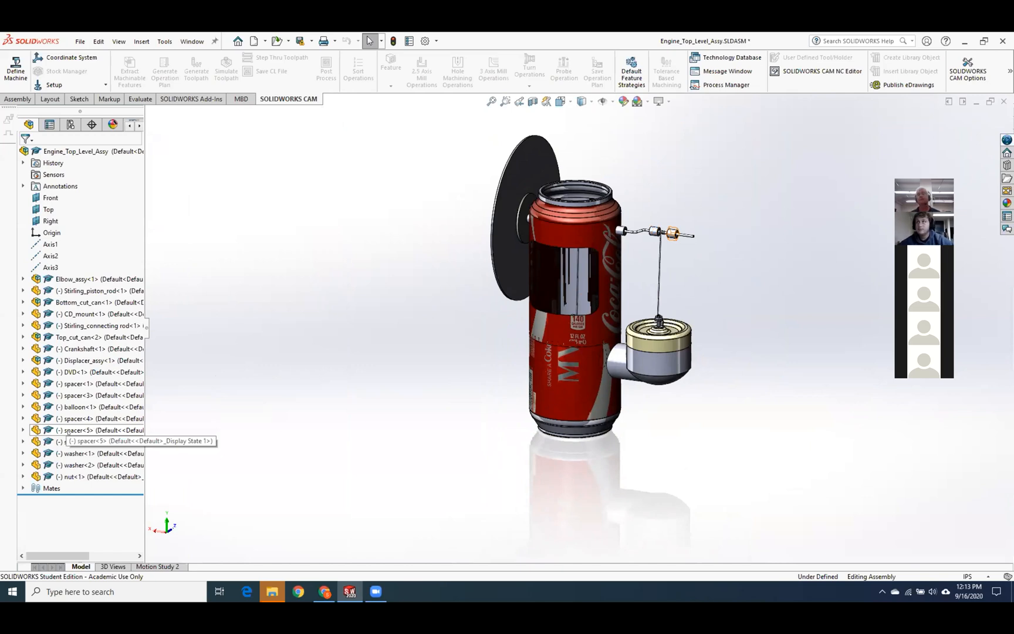
Examine the Stirling engine from the back and below, including the can's label, elbow and open bottom.
{"action": "middle_click_drag", "start_coordinate": [426, 509], "coordinate": [451, 281]}
{"action": "scroll", "coordinate": [451, 281], "scroll_direction": "down", "scroll_amount": 4}
{"action": "middle_click_drag", "start_coordinate": [746, 442], "coordinate": [698, 486]}
{"action": "middle_click_drag", "start_coordinate": [790, 526], "coordinate": [729, 530]}
{"action": "scroll", "coordinate": [729, 531], "scroll_direction": "down", "scroll_amount": 3}
{"action": "scroll", "coordinate": [732, 523], "scroll_direction": "up", "scroll_amount": 6}
{"action": "middle_click_drag", "start_coordinate": [654, 433], "coordinate": [650, 553]}
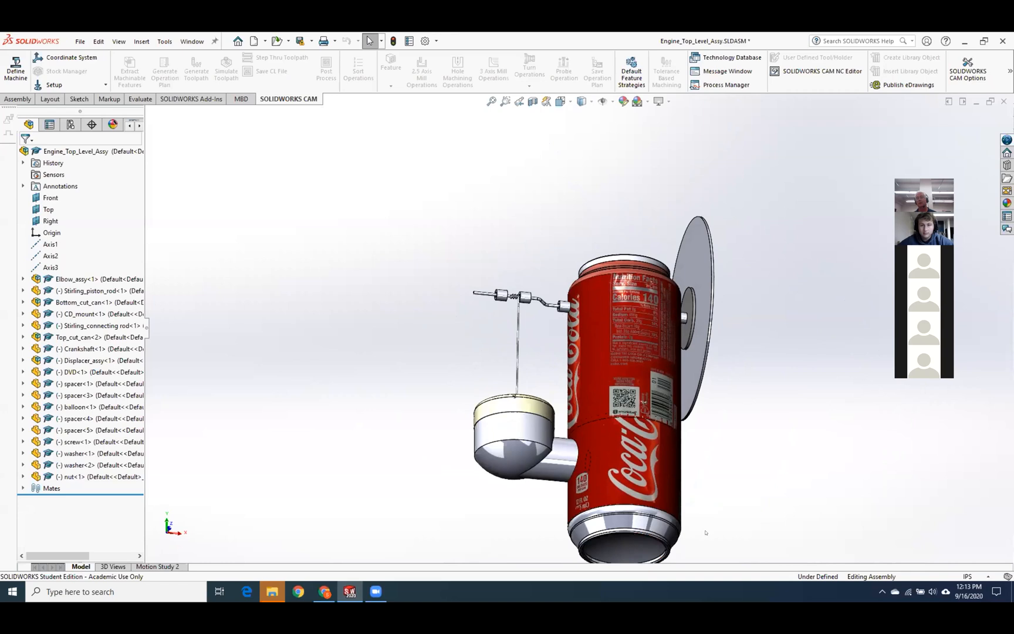
{"action": "scroll", "coordinate": [672, 520], "scroll_direction": "up", "scroll_amount": 2}
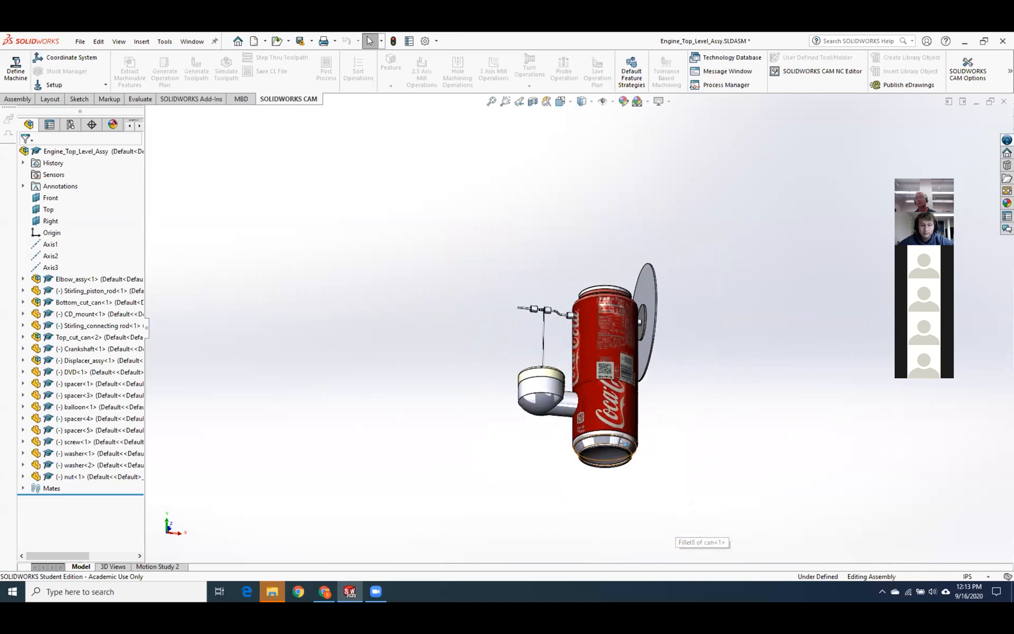
{"action": "scroll", "coordinate": [622, 443], "scroll_direction": "down", "scroll_amount": 5}
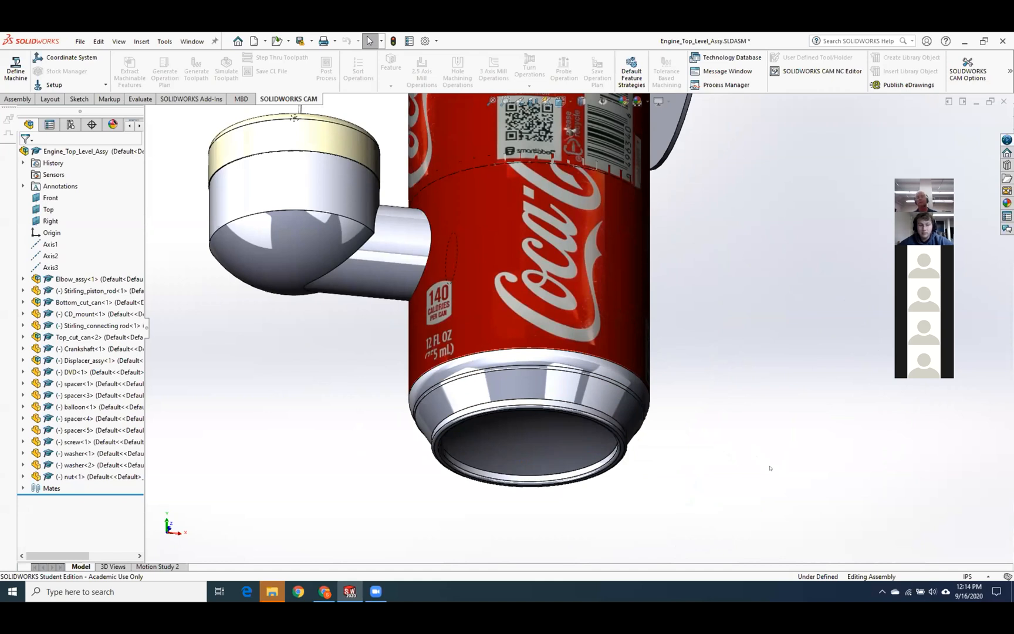
{"action": "key", "text": "z"}
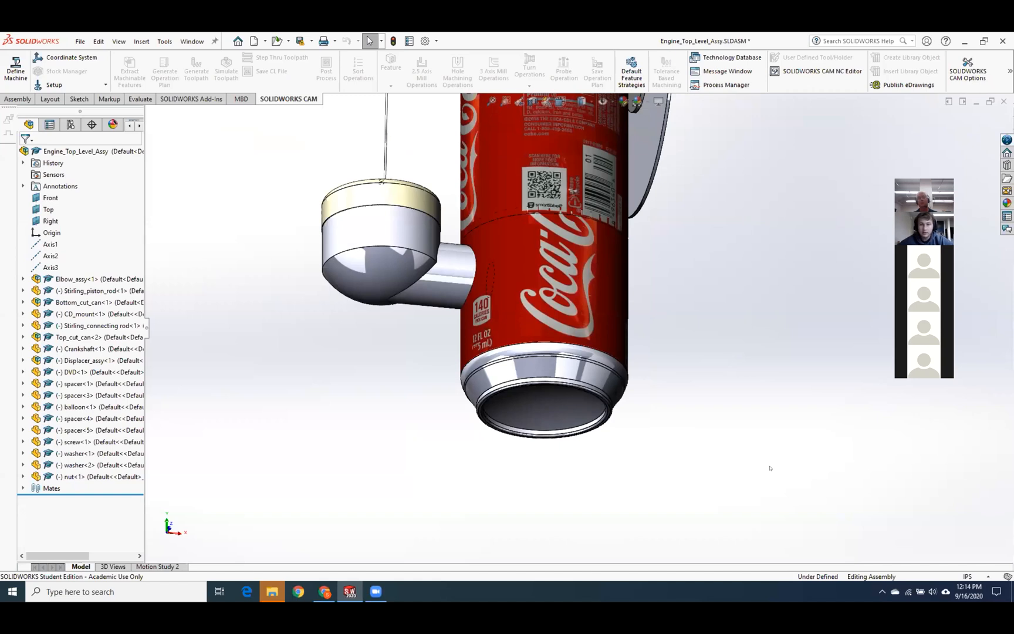
{"action": "key", "text": "z"}
{"action": "middle_click_drag", "start_coordinate": [397, 288], "coordinate": [573, 401]}
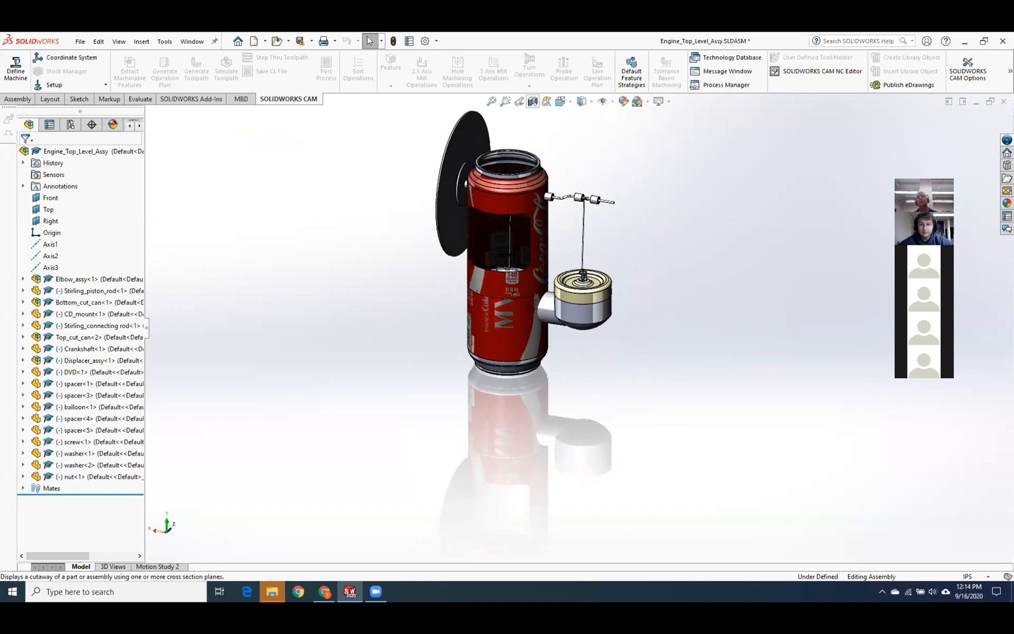
Create a planar section view of the engine assembly on the Front plane with zero offset and the section cap shown.
{"action": "left_click", "coordinate": [532, 102]}
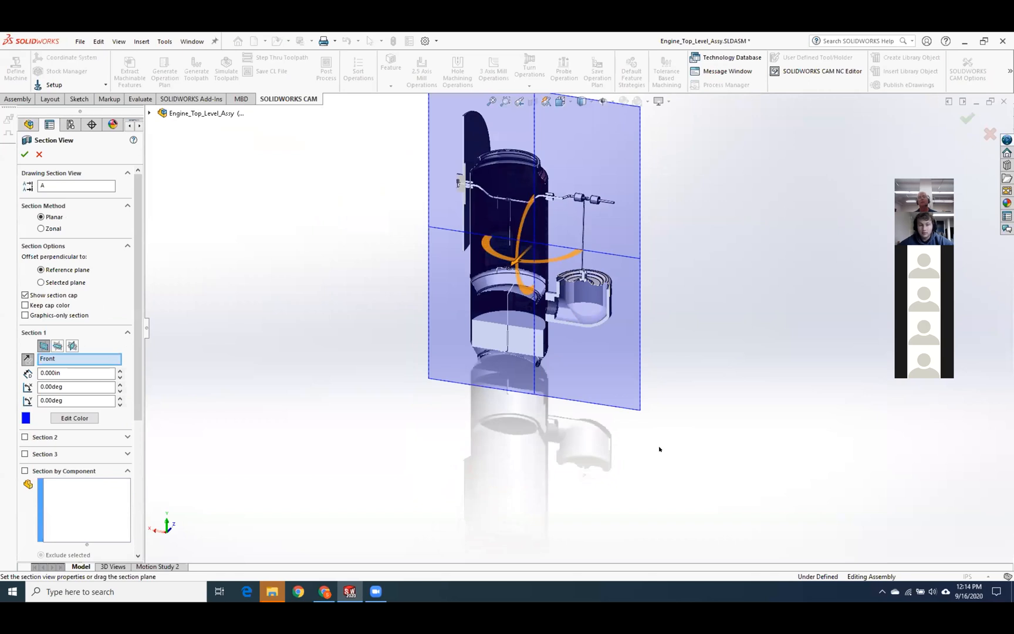
{"action": "scroll", "coordinate": [502, 260], "scroll_direction": "down", "scroll_amount": 3}
{"action": "scroll", "coordinate": [516, 280], "scroll_direction": "up", "scroll_amount": 2}
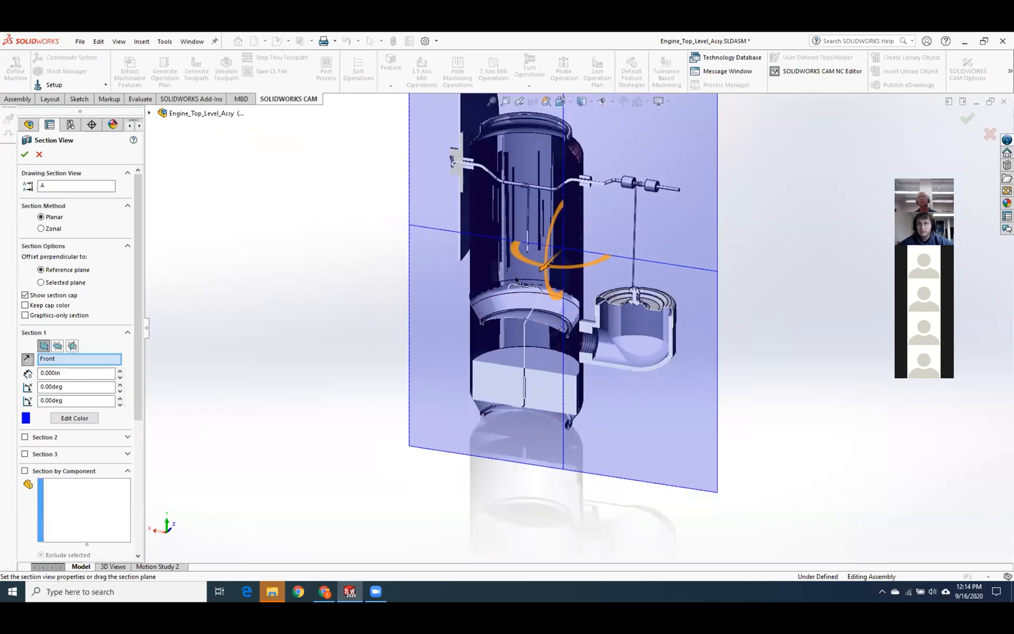
{"action": "scroll", "coordinate": [500, 272], "scroll_direction": "down", "scroll_amount": 2}
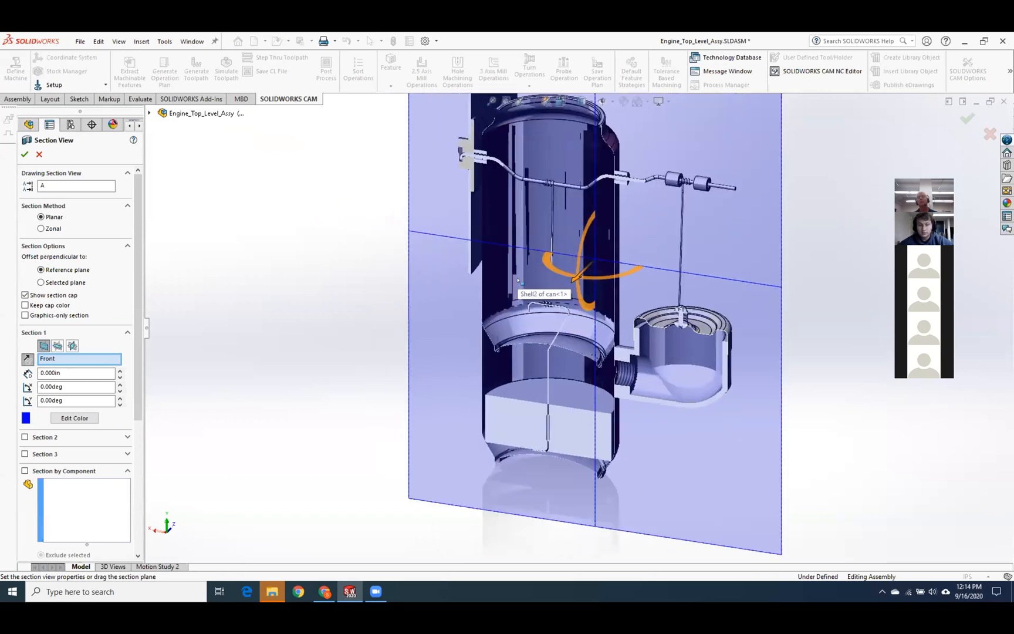
{"action": "left_click", "coordinate": [24, 154]}
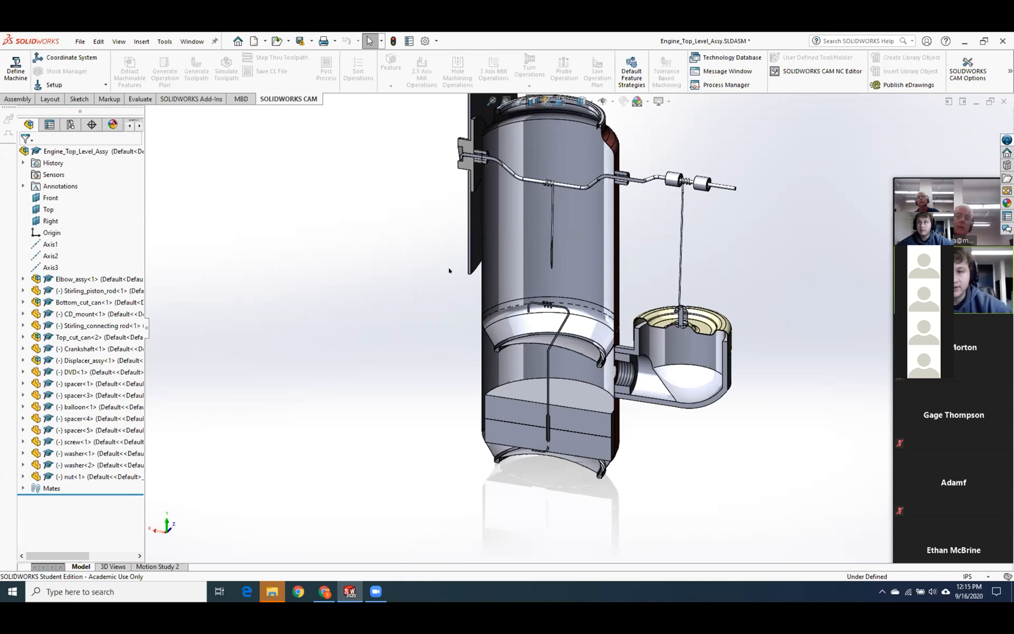
{"action": "scroll", "coordinate": [761, 239], "scroll_direction": "up", "scroll_amount": 2}
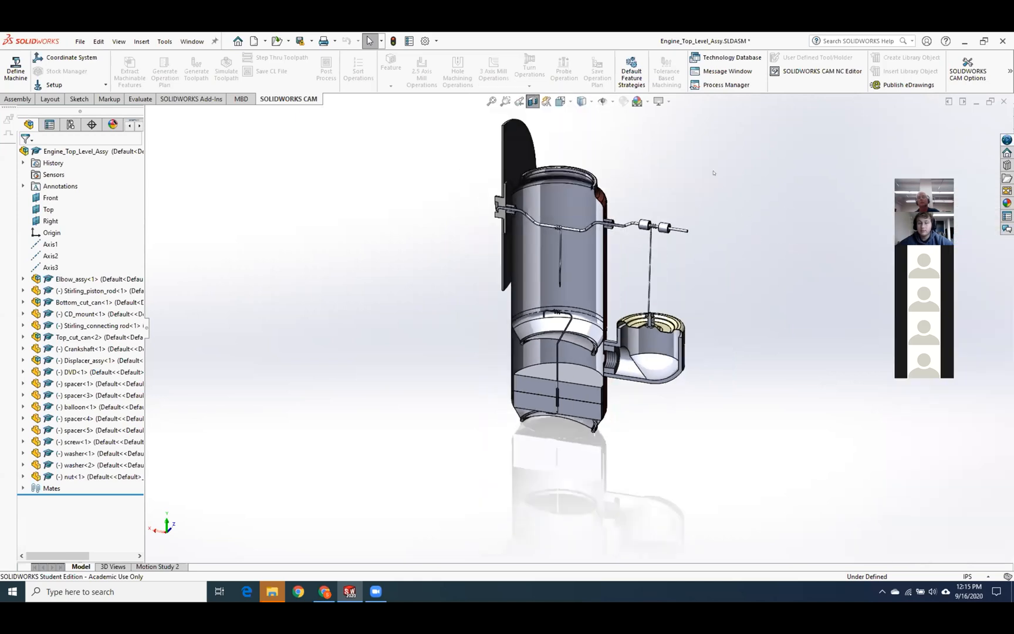
{"action": "scroll", "coordinate": [714, 174], "scroll_direction": "down", "scroll_amount": 1}
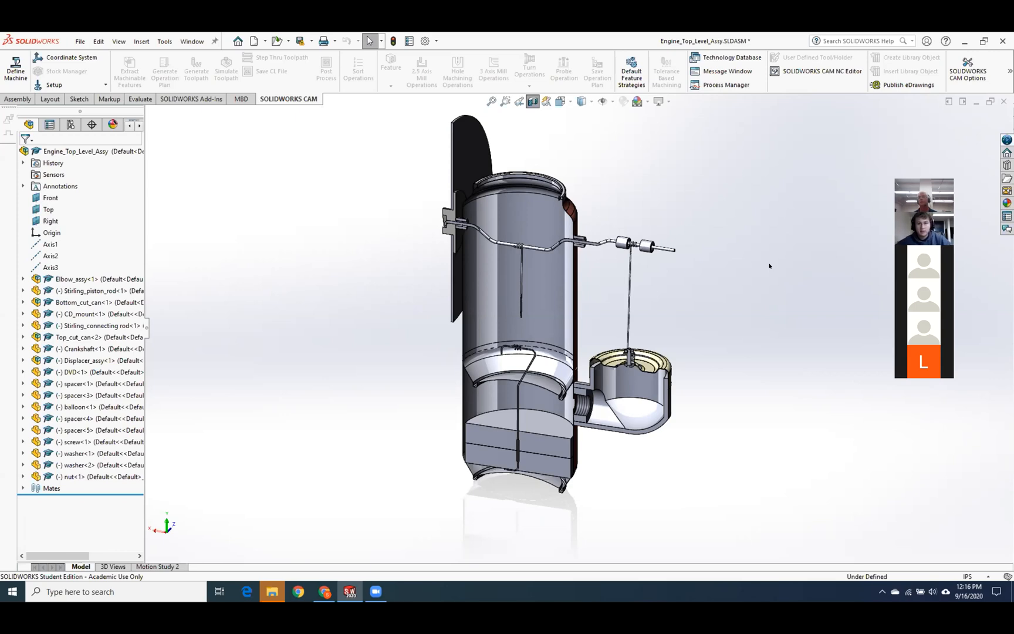
Close the engine assembly without saving and create a new part from the My_cool_p... template in SW_Templates.
{"action": "left_click", "coordinate": [1004, 101]}
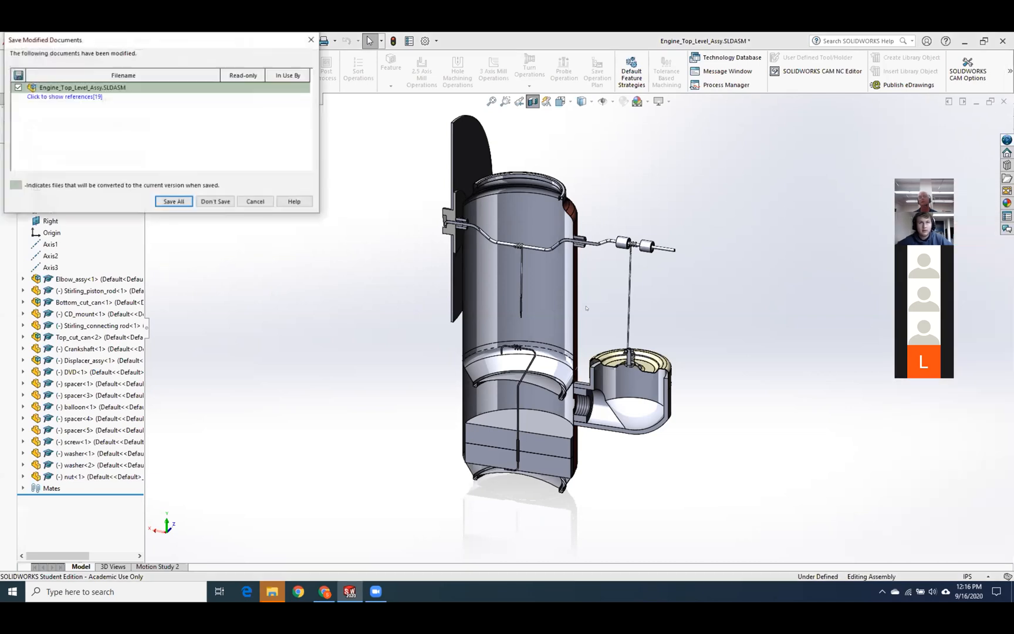
{"action": "left_click", "coordinate": [215, 202]}
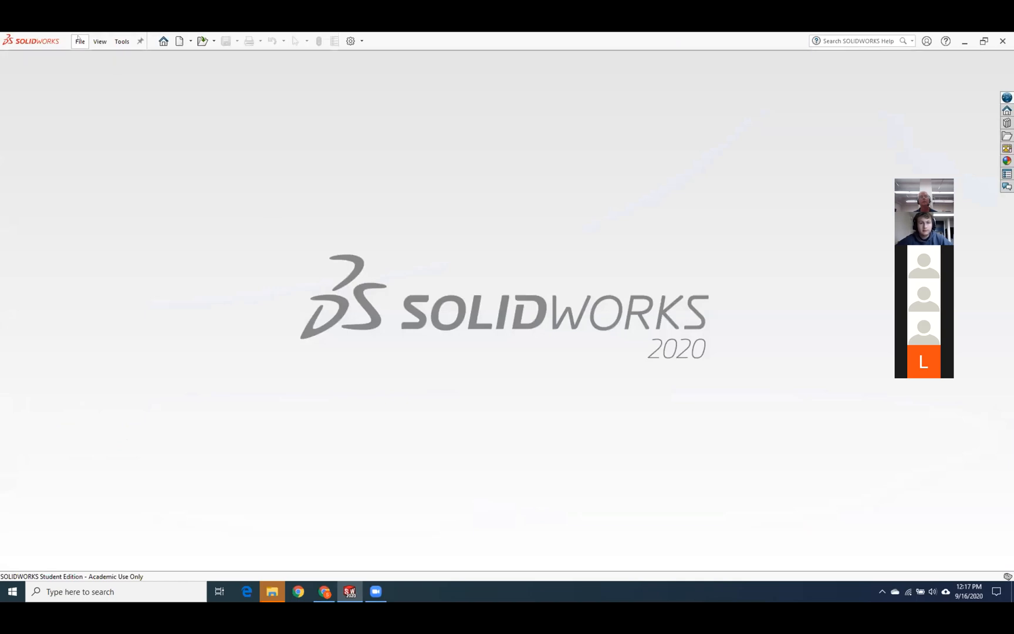
{"action": "left_click", "coordinate": [179, 41]}
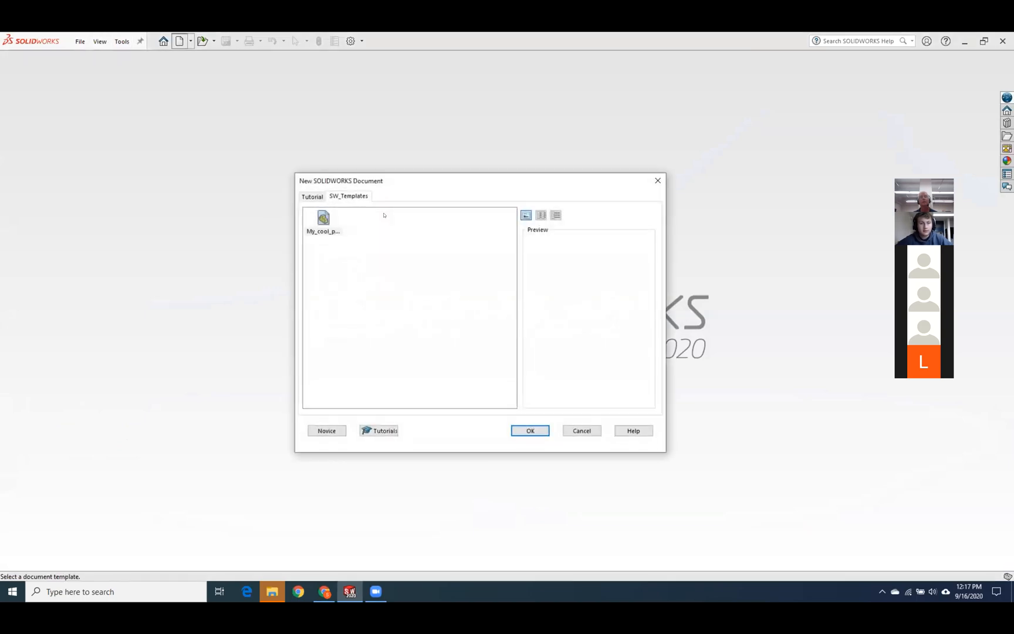
{"action": "left_click", "coordinate": [323, 222]}
{"action": "left_click", "coordinate": [517, 429]}
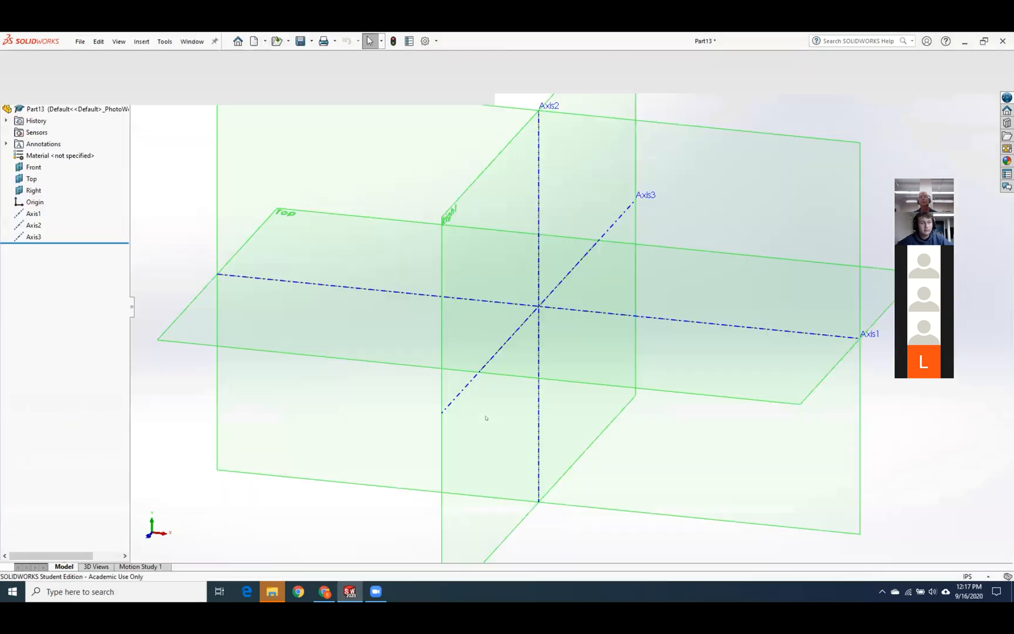
Start a sketch on the Right plane and draw a circle about 1.45 in in diameter centred on the origin.
{"action": "right_click", "coordinate": [554, 143]}
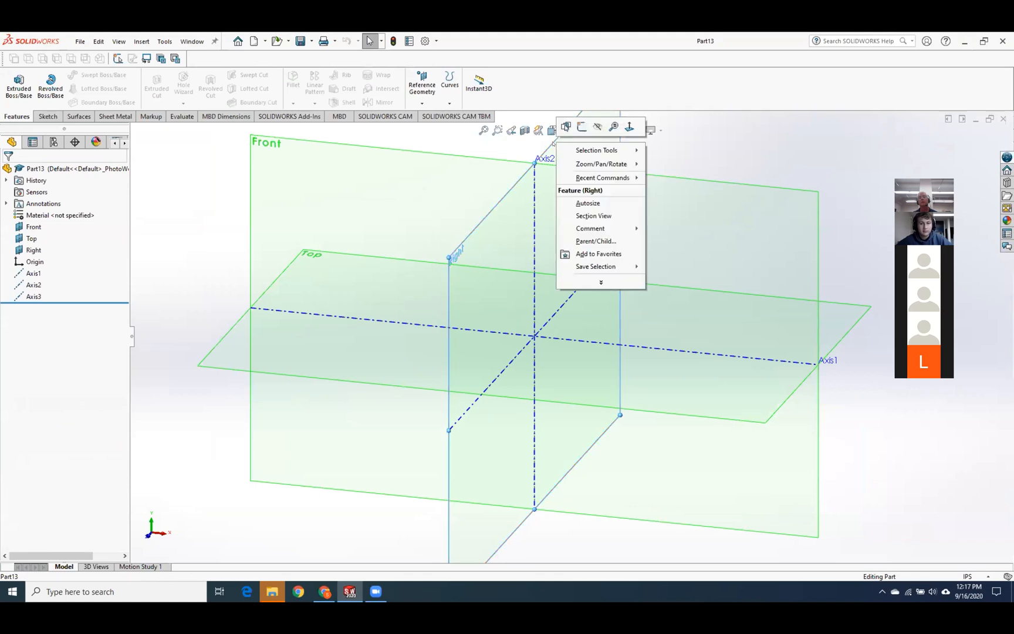
{"action": "left_click", "coordinate": [581, 127]}
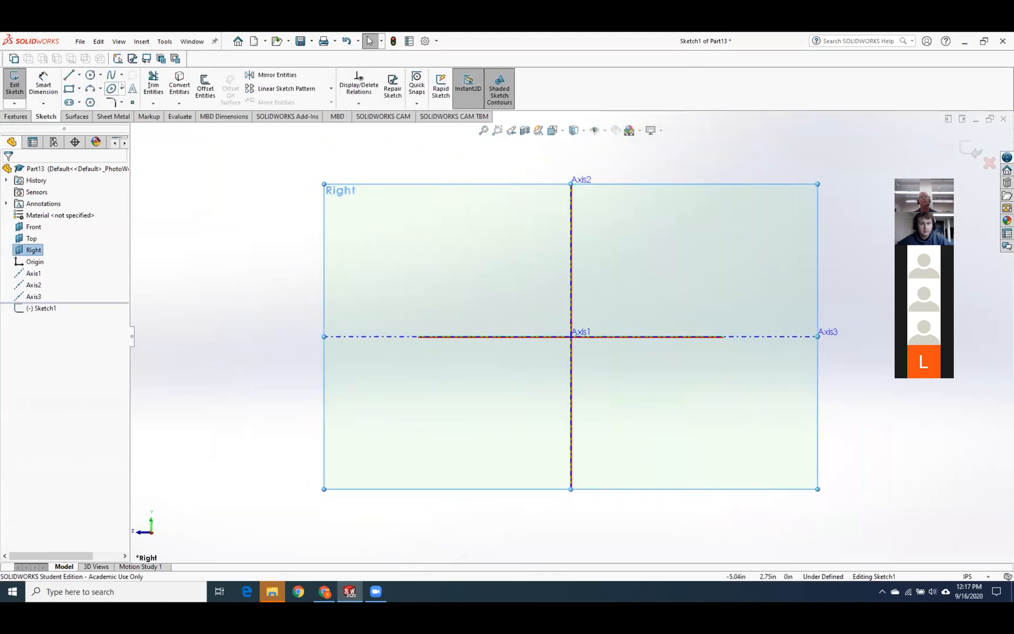
{"action": "left_click", "coordinate": [89, 74]}
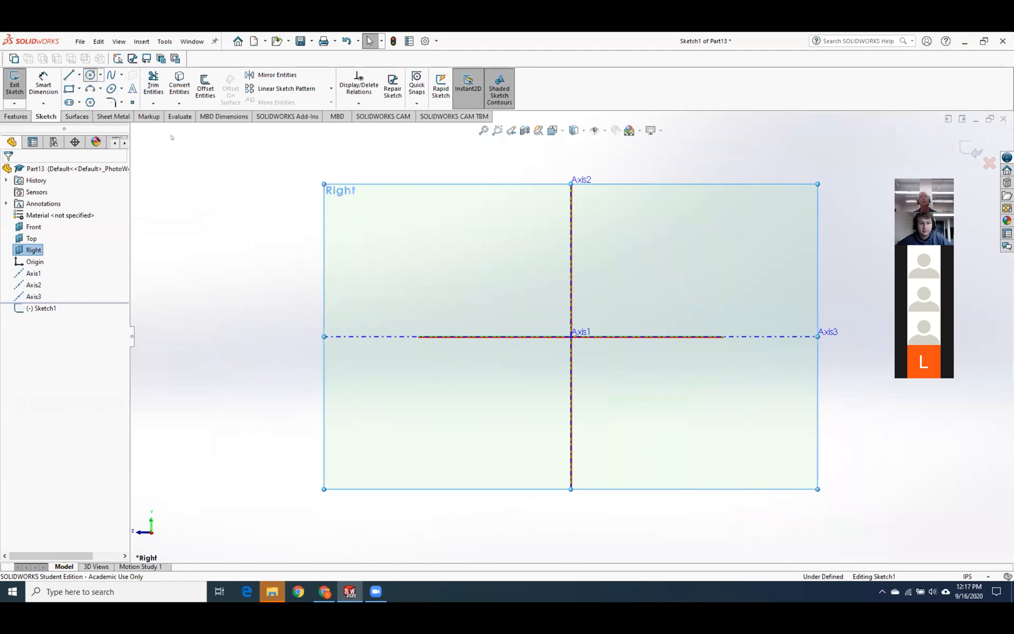
{"action": "left_click", "coordinate": [571, 336]}
{"action": "left_click", "coordinate": [619, 368]}
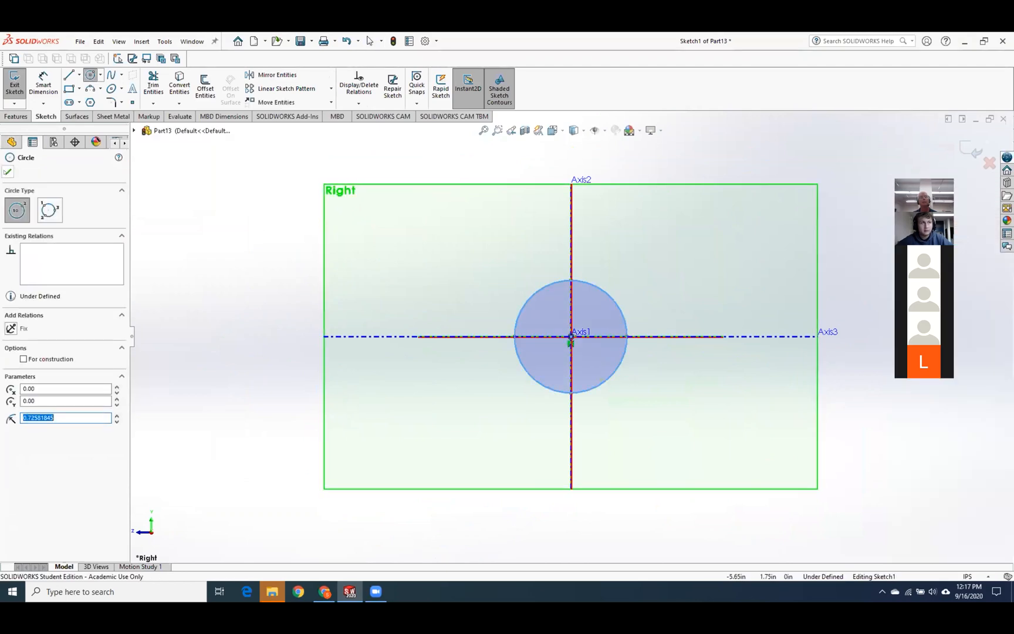
Dimension the circle's diameter to 1.000 in.
{"action": "left_click", "coordinate": [43, 82]}
{"action": "left_click", "coordinate": [534, 289]}
{"action": "left_click", "coordinate": [498, 259]}
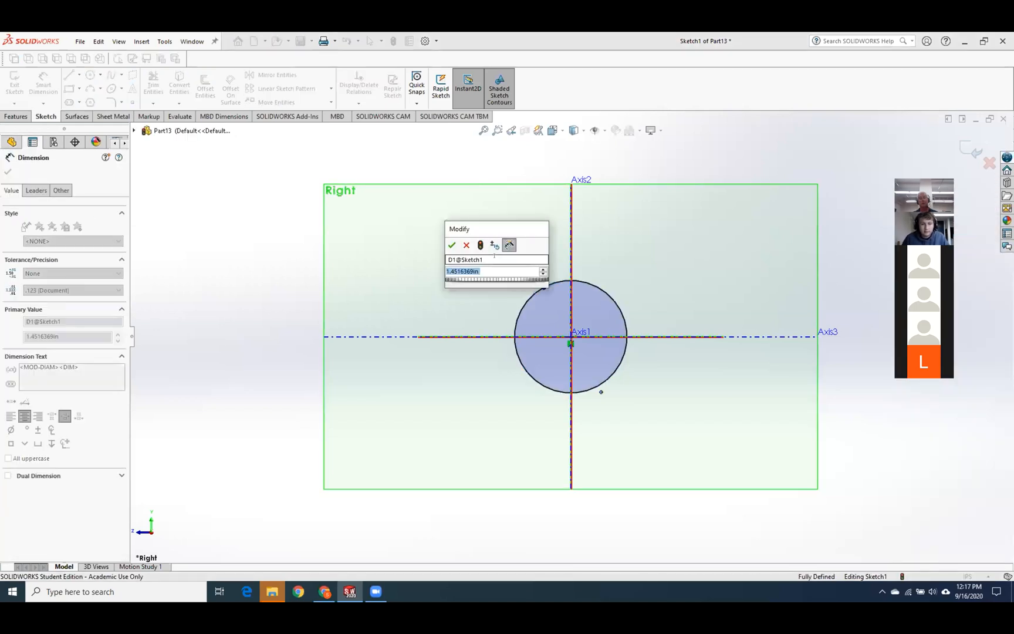
{"action": "type", "text": "1.000in"}
{"action": "key", "text": "Return"}
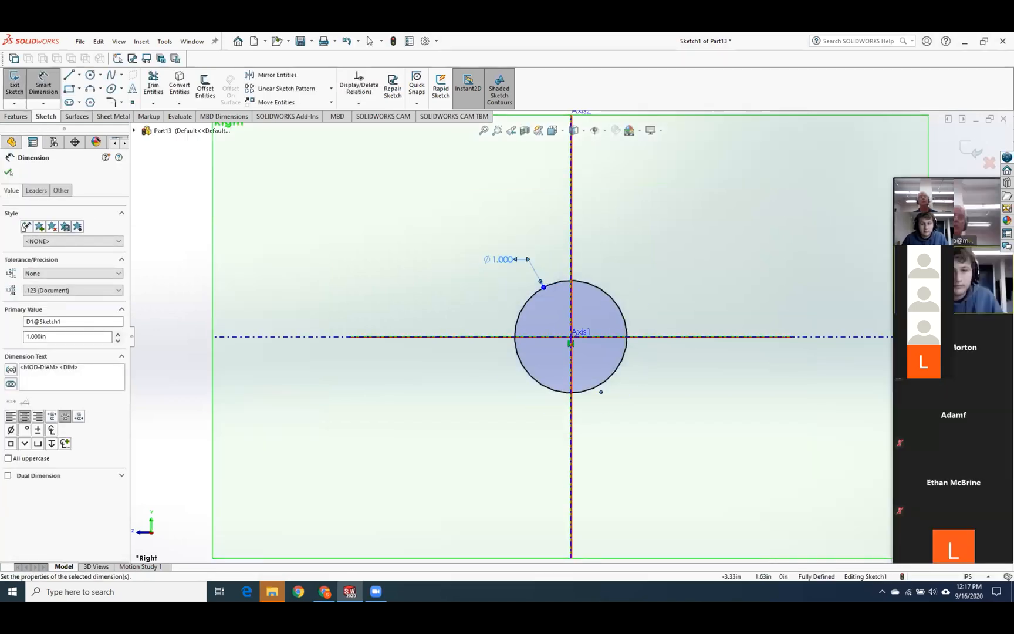
{"action": "key", "text": "Escape"}
Exit the sketch and extrude the circle into a solid cylinder with a blind depth of 6 in.
{"action": "key", "text": "ctrl+7"}
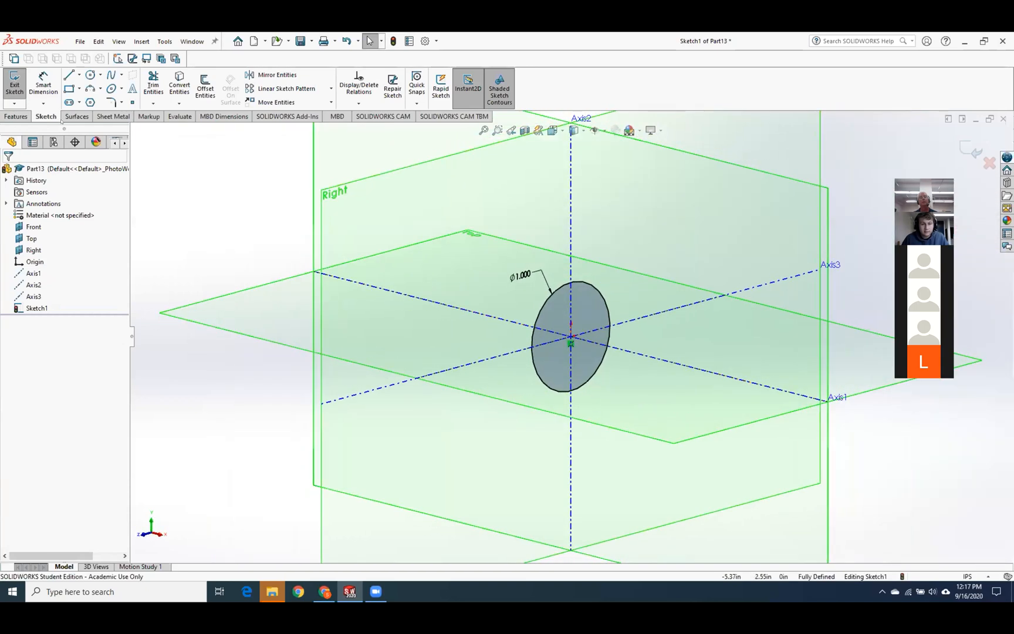
{"action": "left_click", "coordinate": [7, 81]}
{"action": "left_click", "coordinate": [18, 86]}
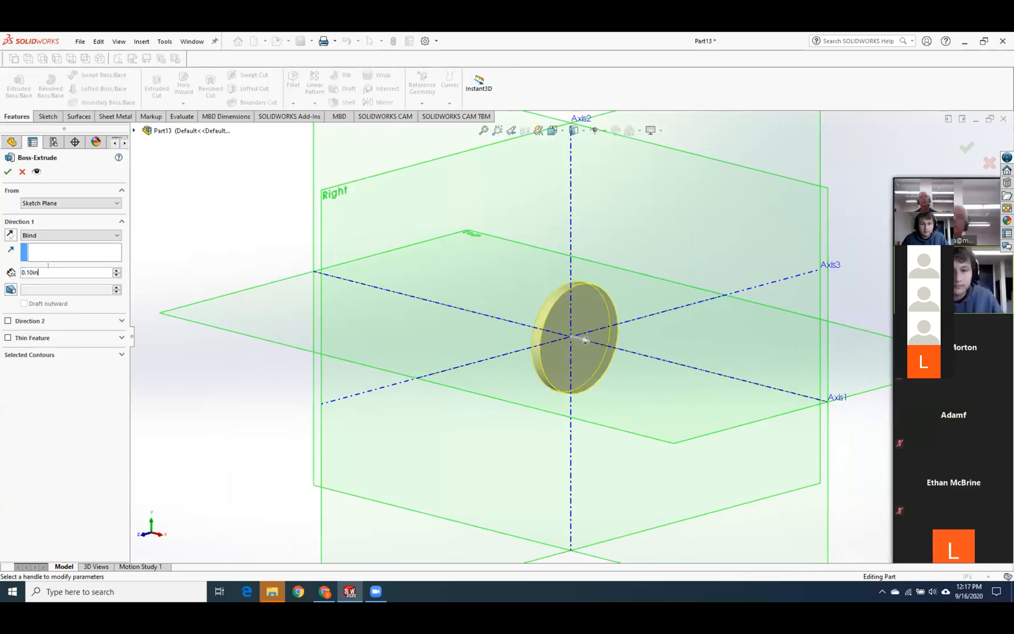
{"action": "type", "text": "6"}
{"action": "key", "text": "Return"}
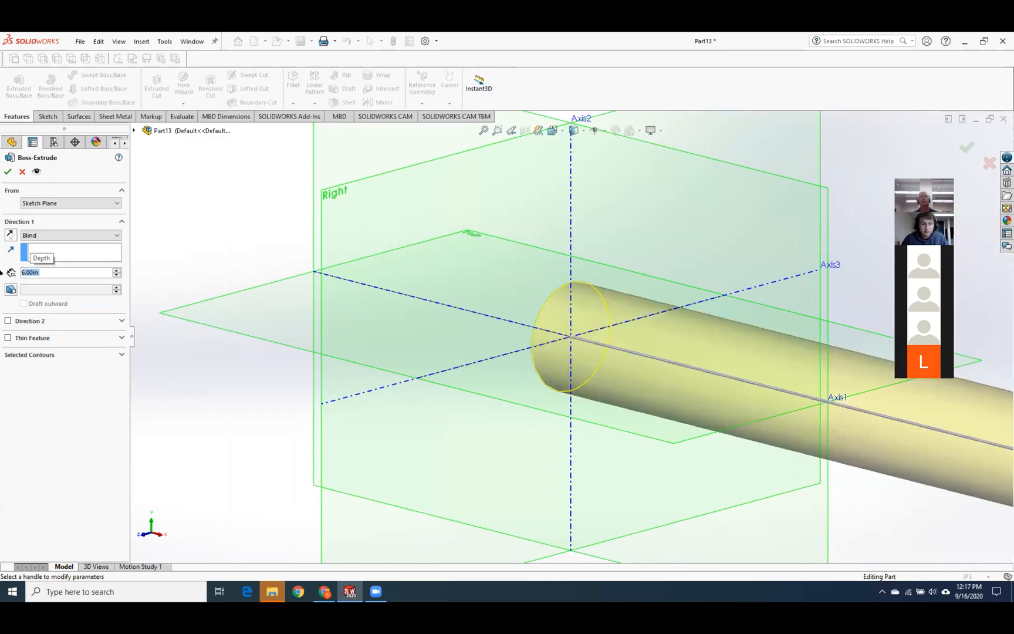
{"action": "left_click", "coordinate": [7, 172]}
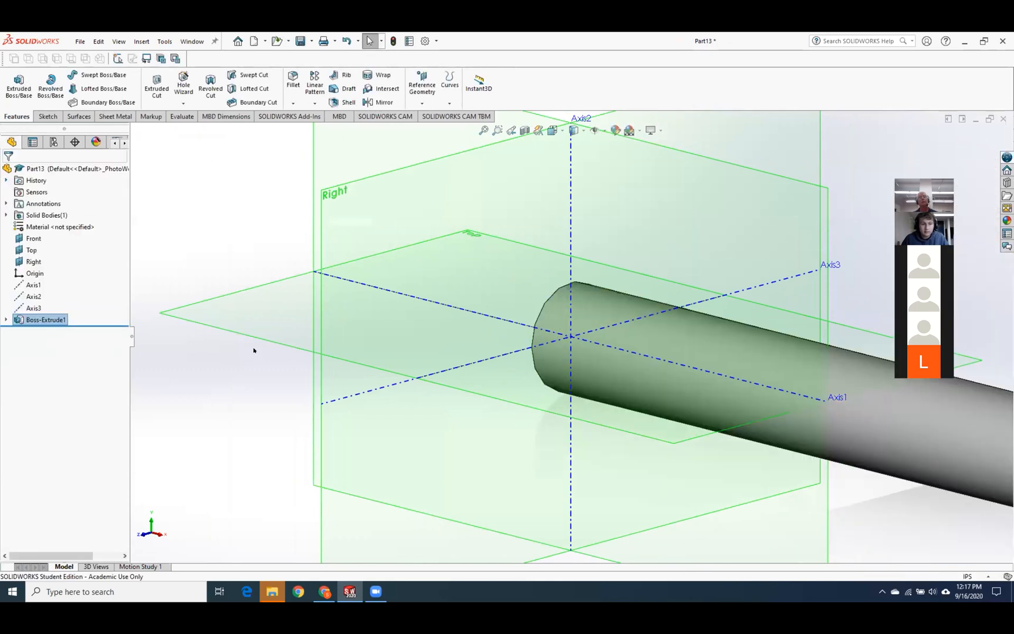
{"action": "scroll", "coordinate": [475, 407], "scroll_direction": "up", "scroll_amount": 3}
{"action": "left_click", "coordinate": [805, 475]}
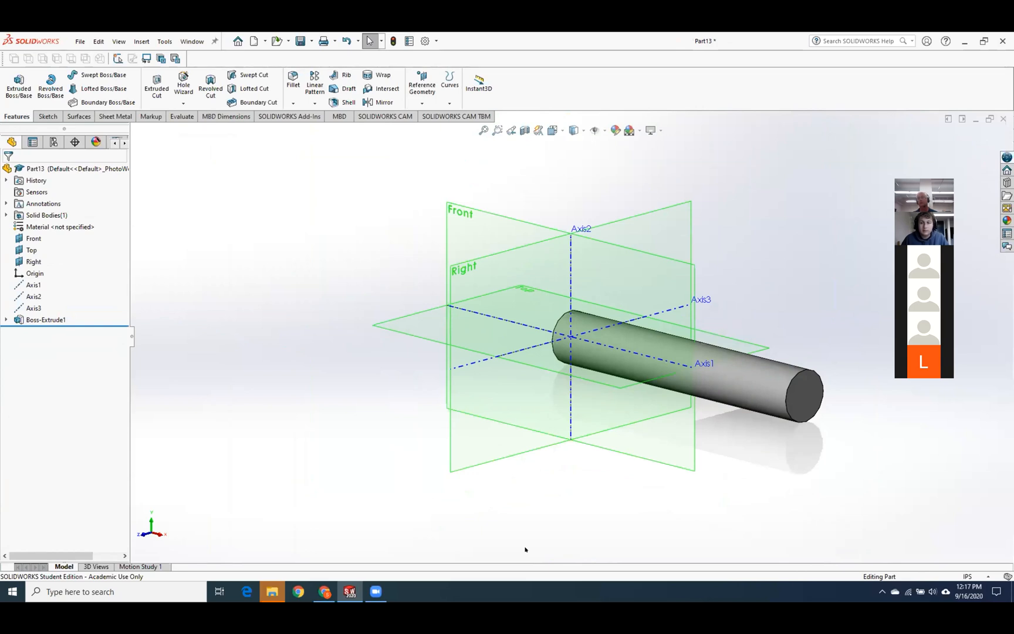
Switch to Chrome, close the Stirling_Engine_Components sheet and show slide 17 of the Lesson_6 presentation, on creating planes.
{"action": "left_click", "coordinate": [324, 591]}
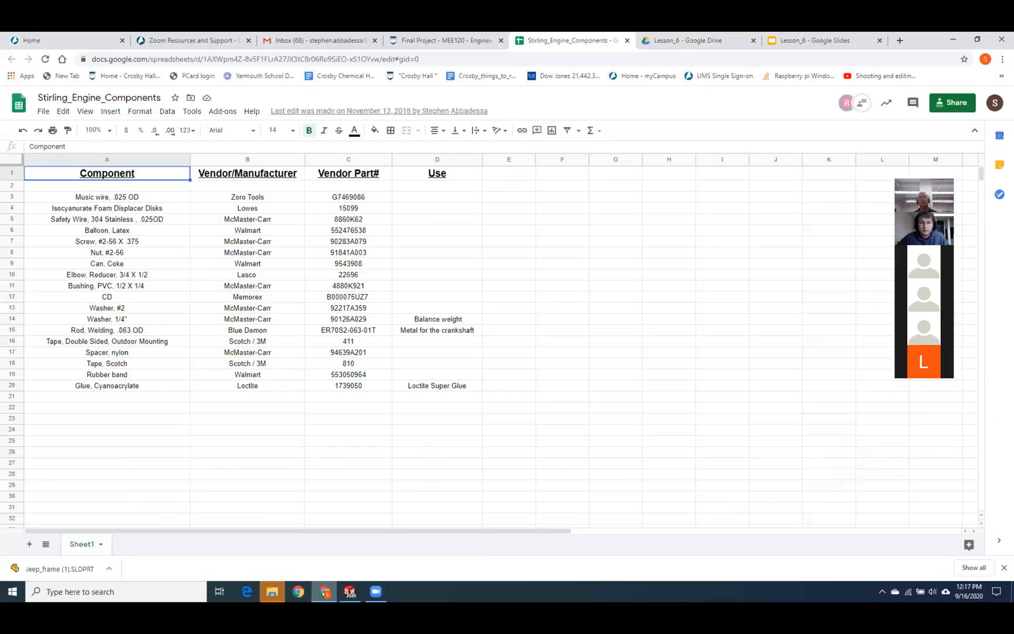
{"action": "left_click", "coordinate": [627, 40]}
{"action": "left_click", "coordinate": [653, 42]}
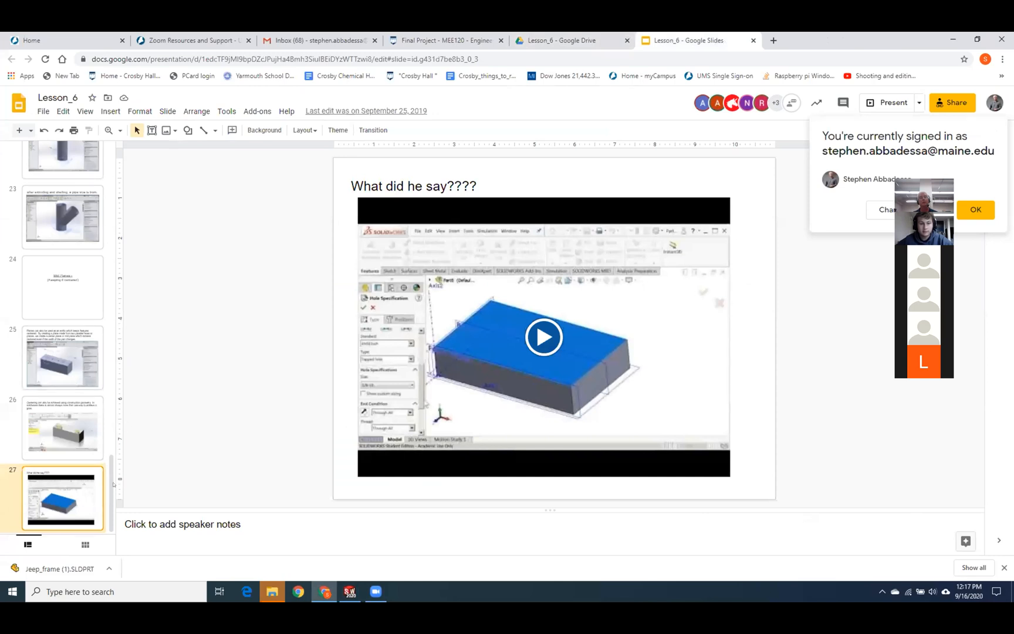
{"action": "left_click_drag", "start_coordinate": [113, 484], "coordinate": [115, 407]}
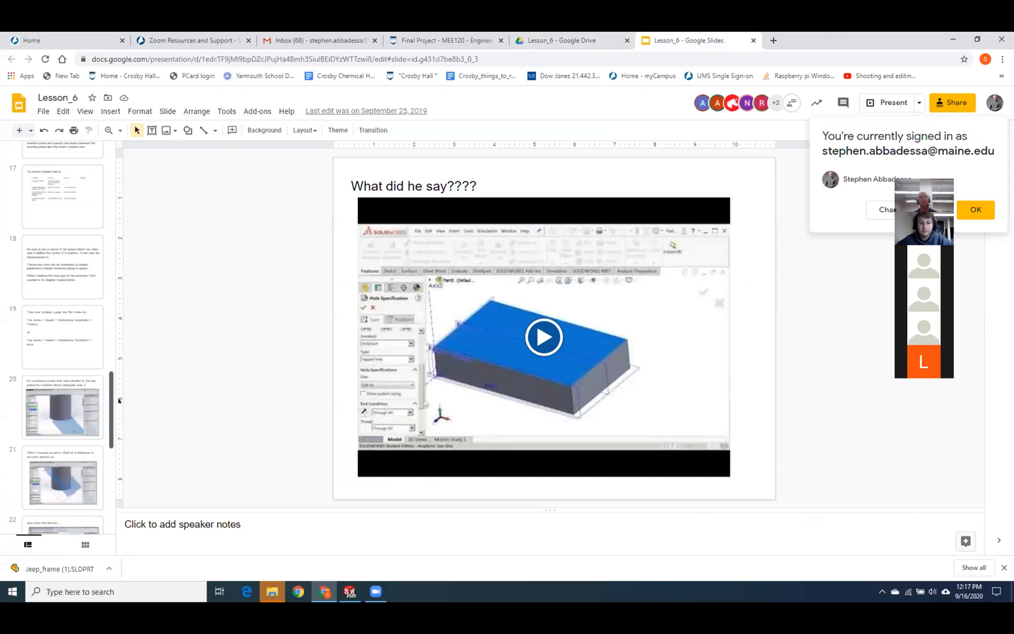
{"action": "scroll", "coordinate": [106, 317], "scroll_direction": "up", "scroll_amount": 2}
{"action": "left_click", "coordinate": [86, 288]}
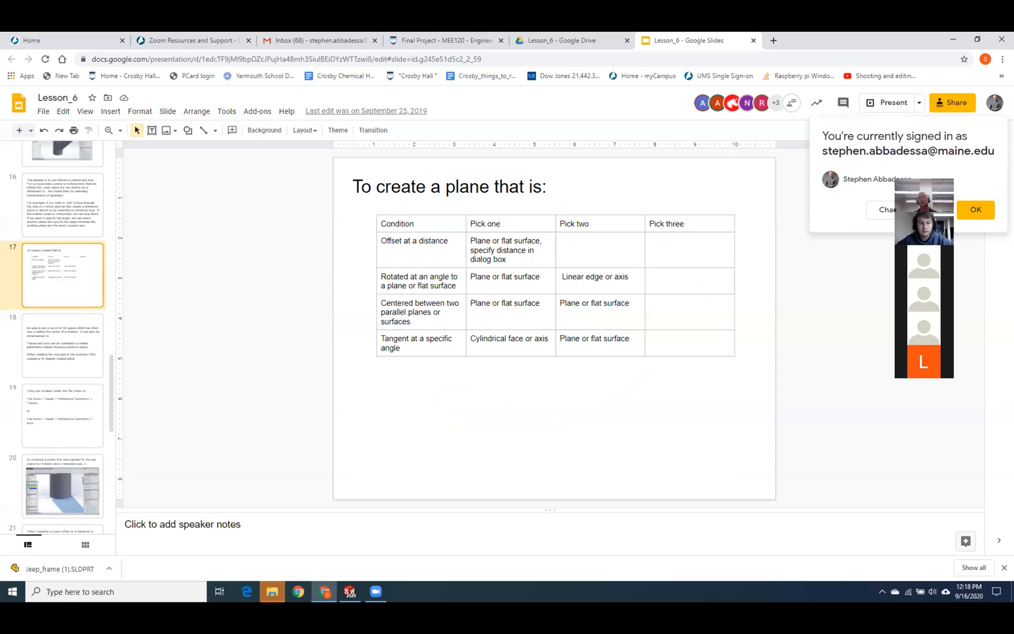
Switch back to SOLIDWORKS and begin a reference plane tangent to the cylinder's curved face, with the Top plane as second reference.
{"action": "left_click", "coordinate": [350, 593]}
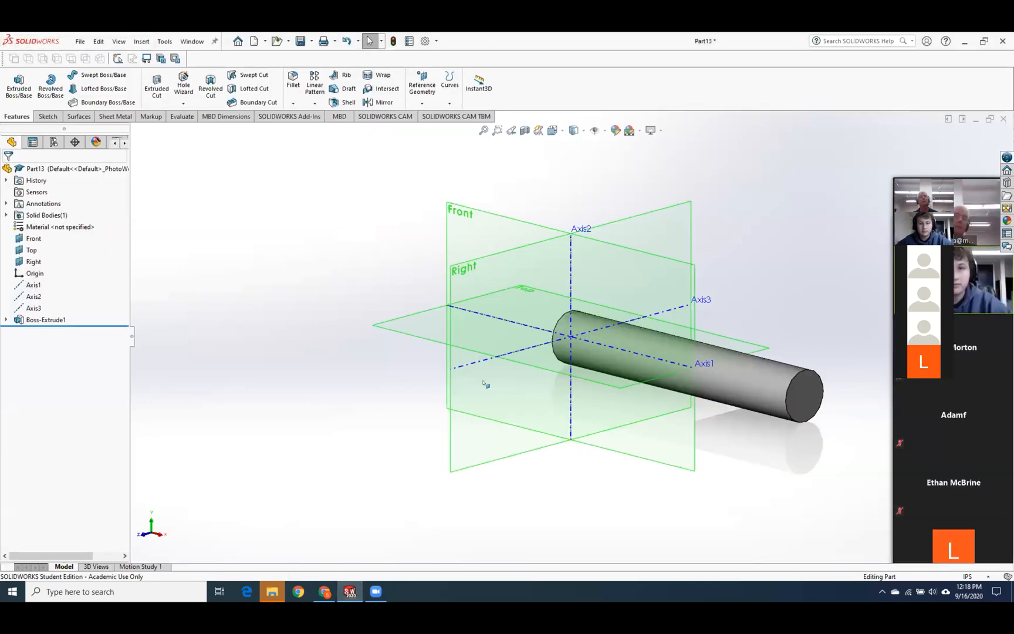
{"action": "left_click", "coordinate": [422, 104]}
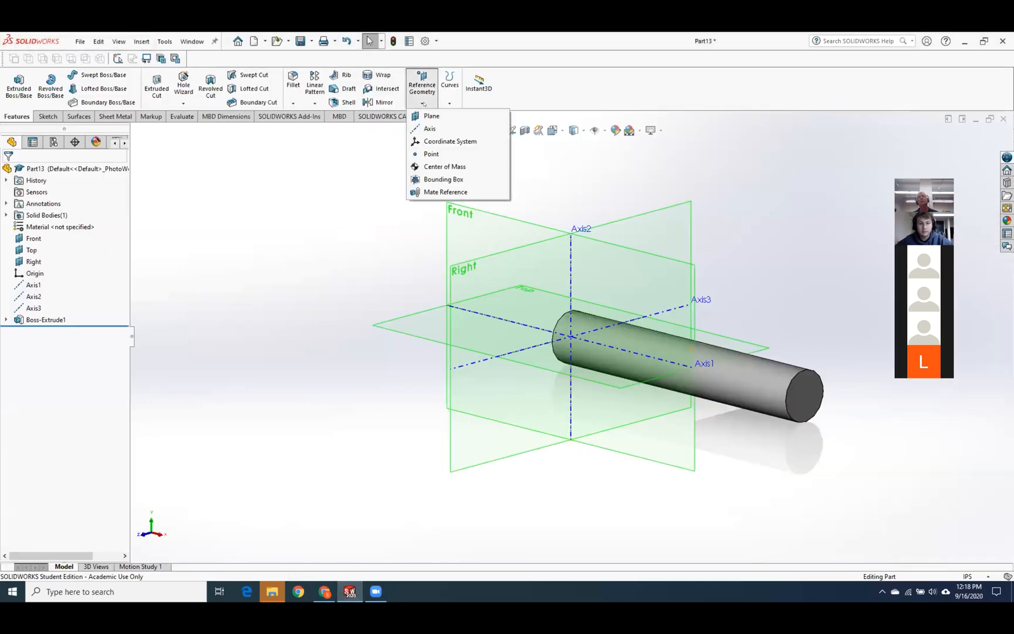
{"action": "left_click", "coordinate": [432, 115]}
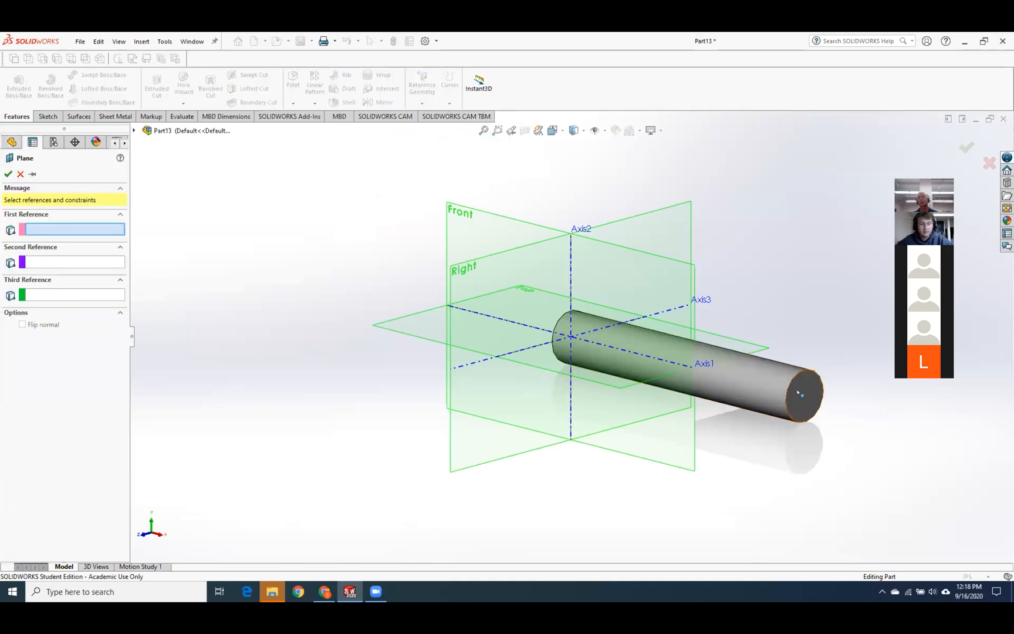
{"action": "left_click", "coordinate": [763, 391]}
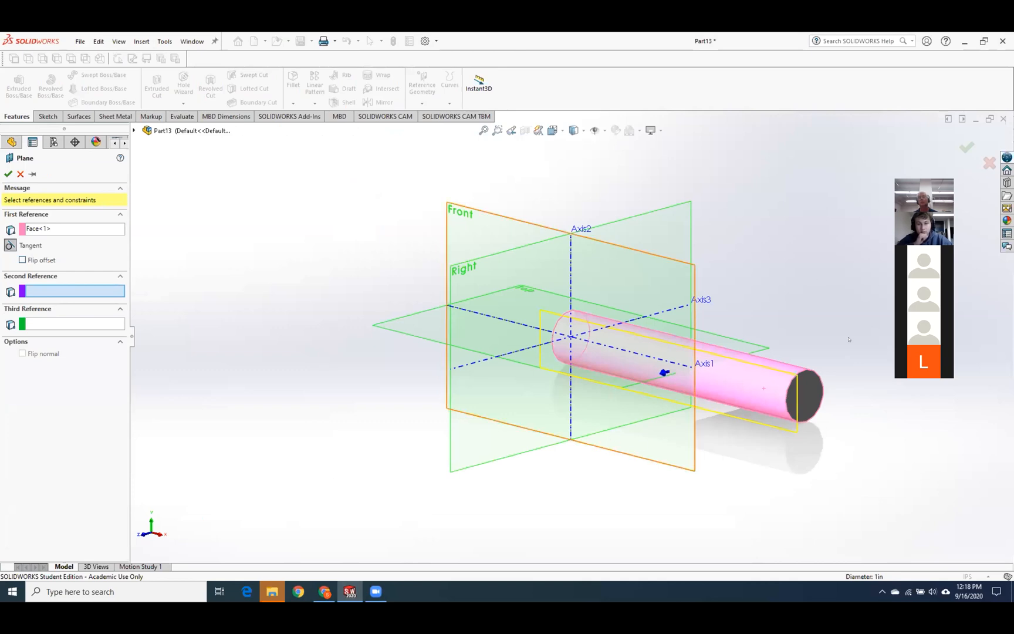
{"action": "middle_click_drag", "start_coordinate": [828, 324], "coordinate": [798, 365]}
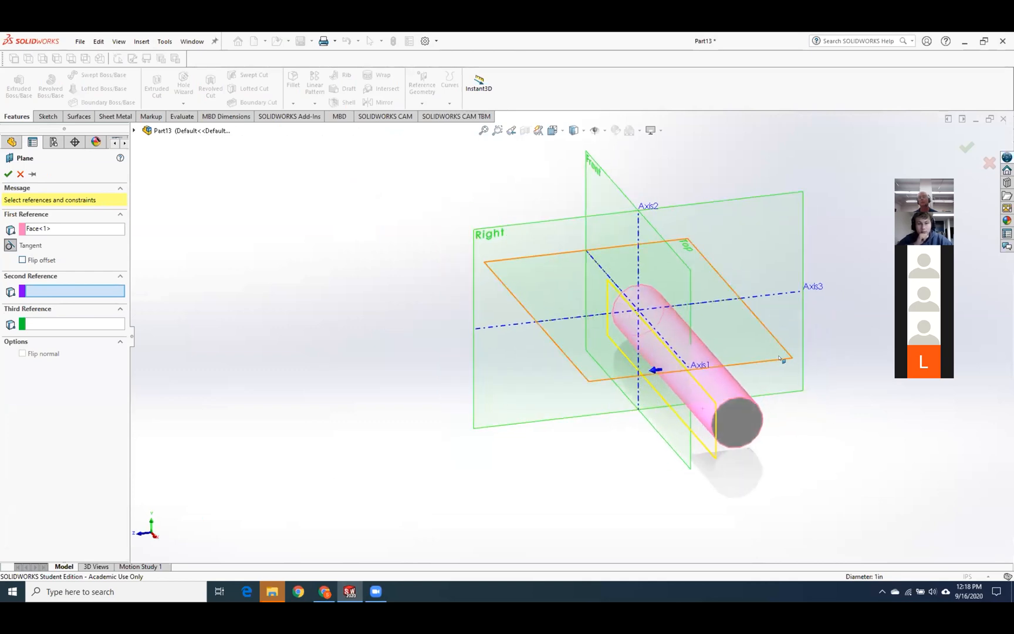
{"action": "left_click", "coordinate": [783, 359]}
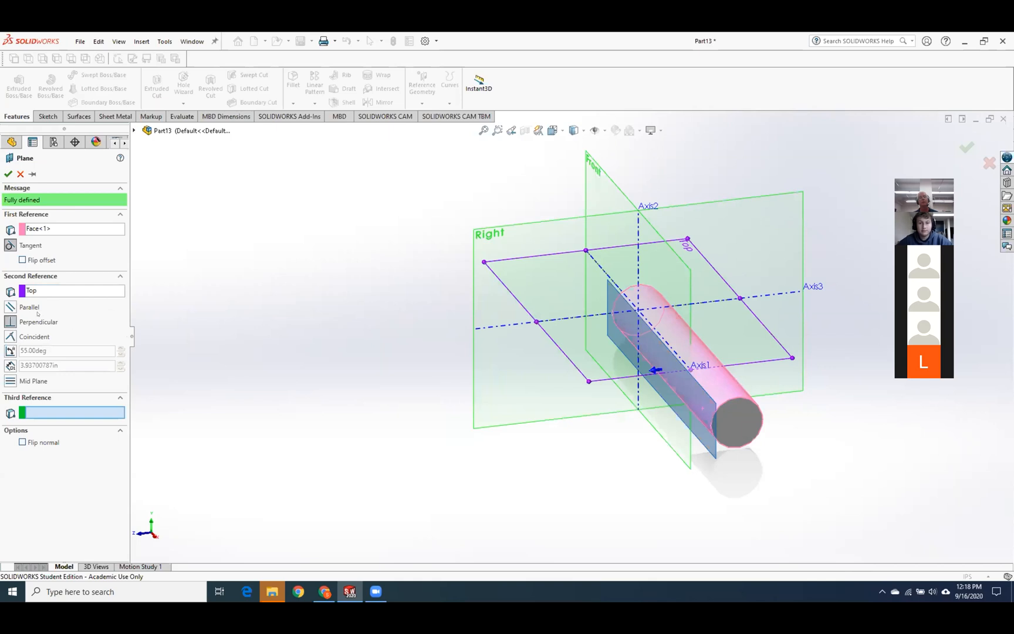
Set the tangent plane at an angle of 45 degrees to the Top plane and create it.
{"action": "left_click", "coordinate": [10, 350]}
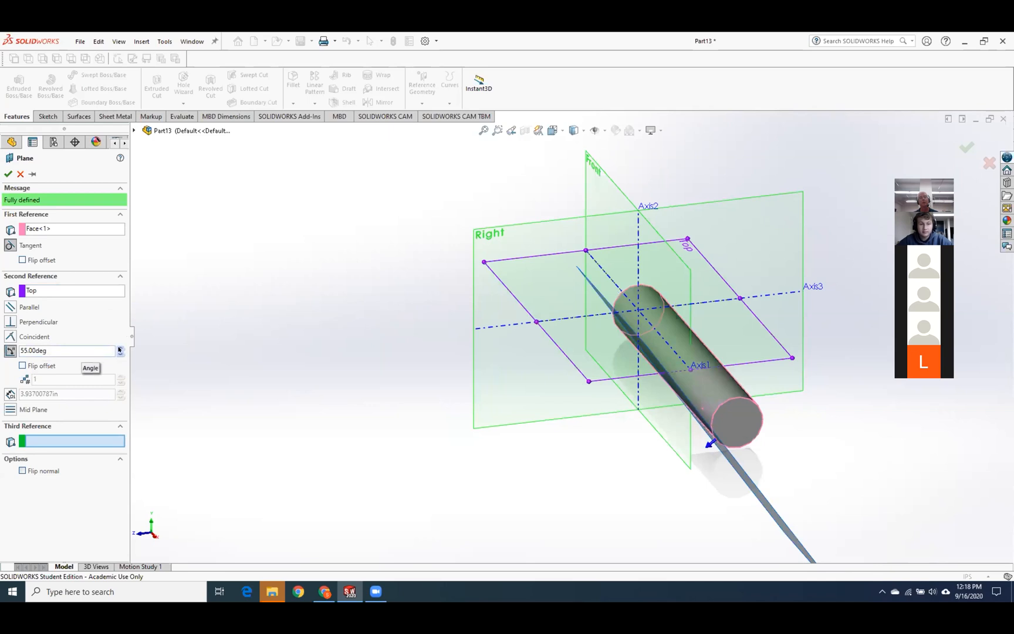
{"action": "double_click", "coordinate": [80, 350]}
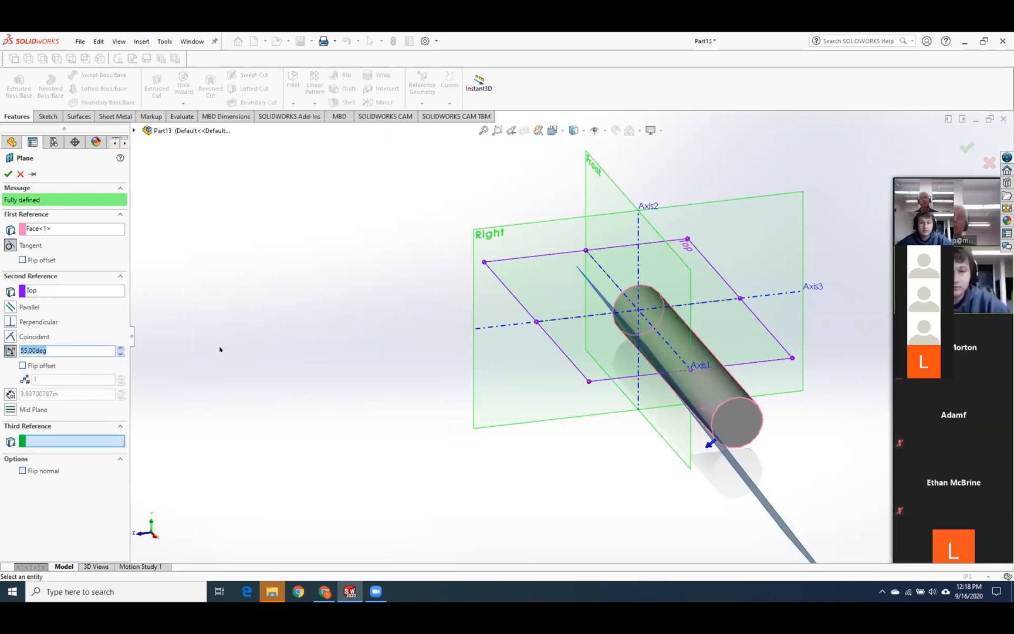
{"action": "type", "text": "45"}
{"action": "key", "text": "Return"}
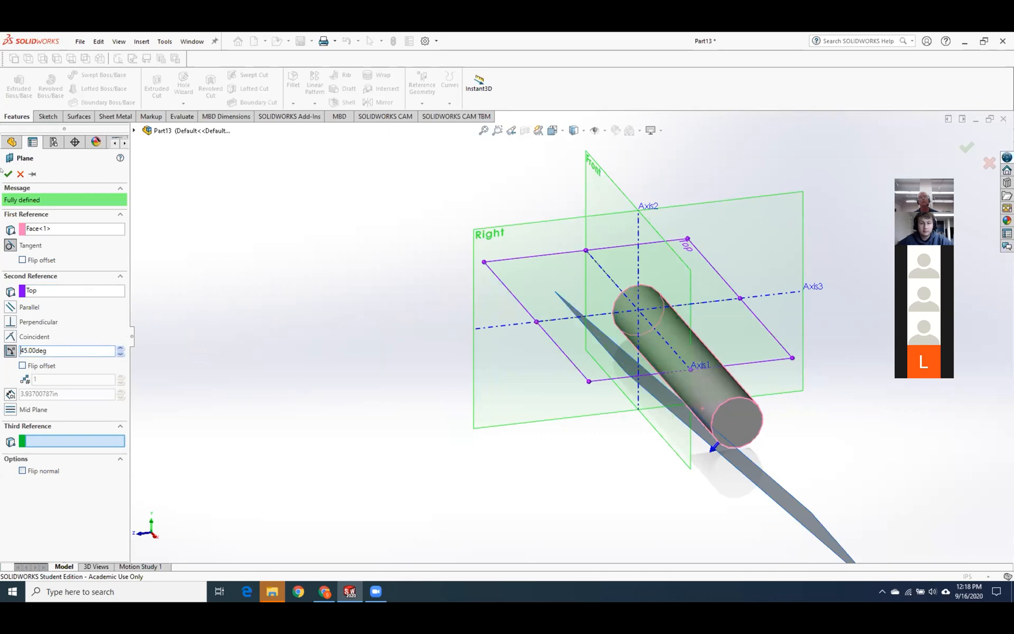
{"action": "key", "text": "Return"}
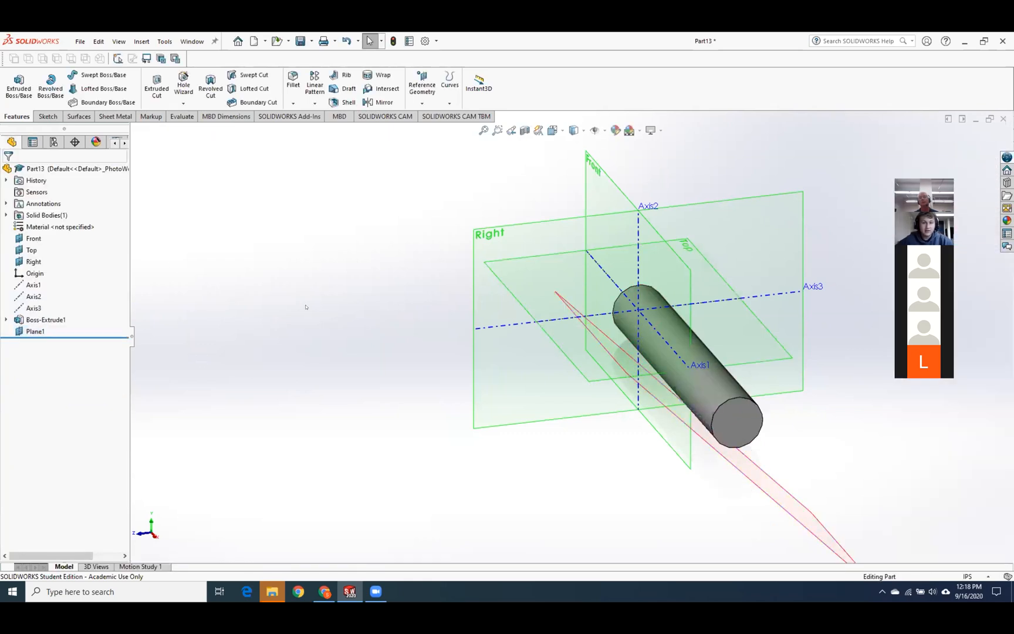
{"action": "middle_click_drag", "start_coordinate": [351, 349], "coordinate": [384, 316]}
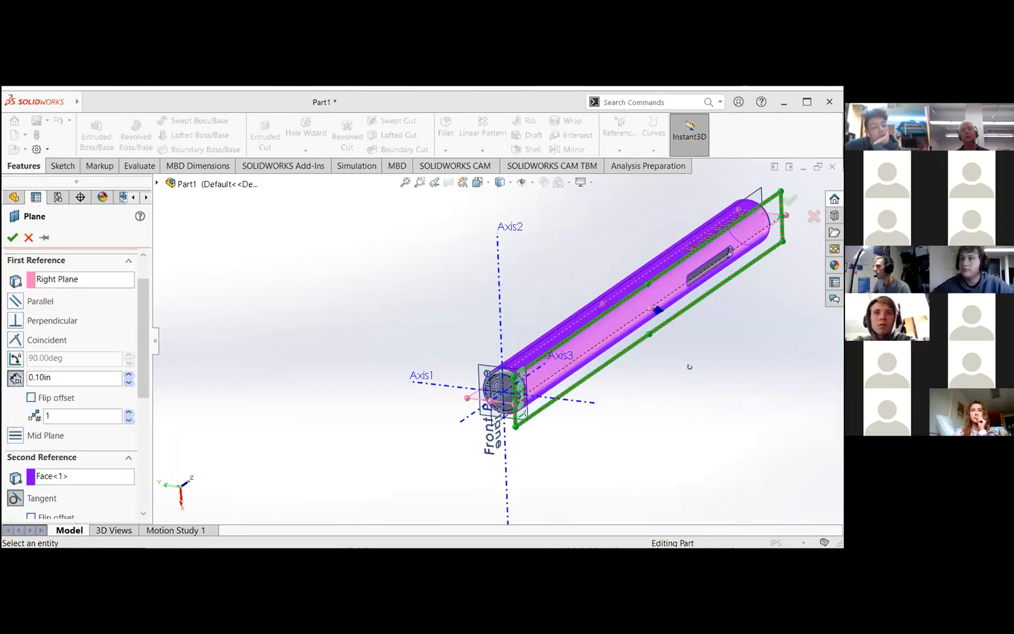
Try to set the new plane tangent to the cylinder's outer face at 100 degrees to the Right Plane.
{"action": "middle_click_drag", "start_coordinate": [759, 369], "coordinate": [786, 360]}
{"action": "middle_click_drag", "start_coordinate": [715, 357], "coordinate": [713, 364]}
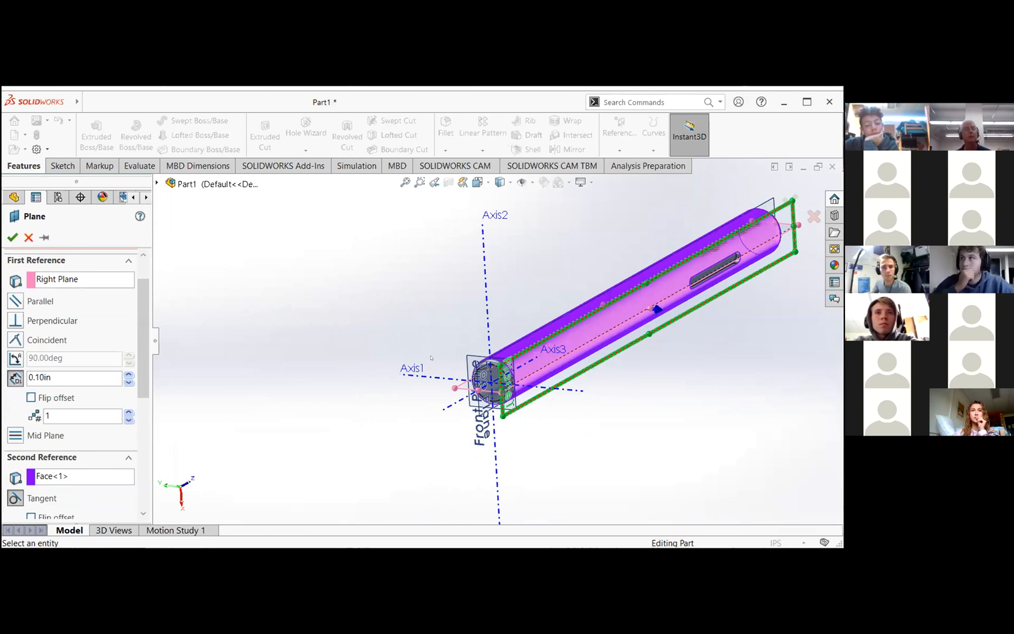
{"action": "left_click", "coordinate": [16, 358]}
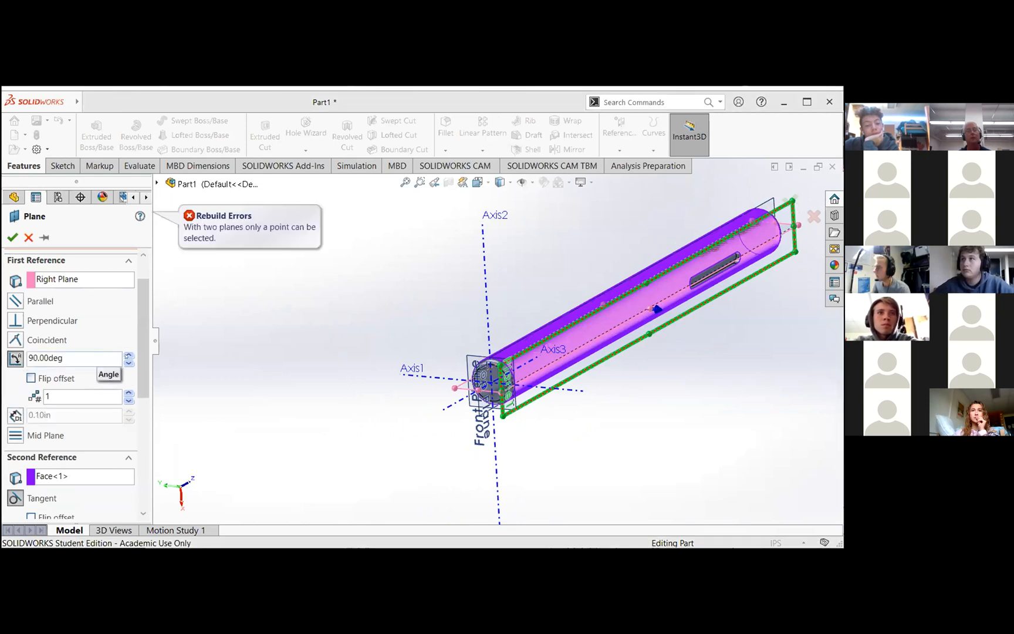
{"action": "left_click", "coordinate": [129, 355]}
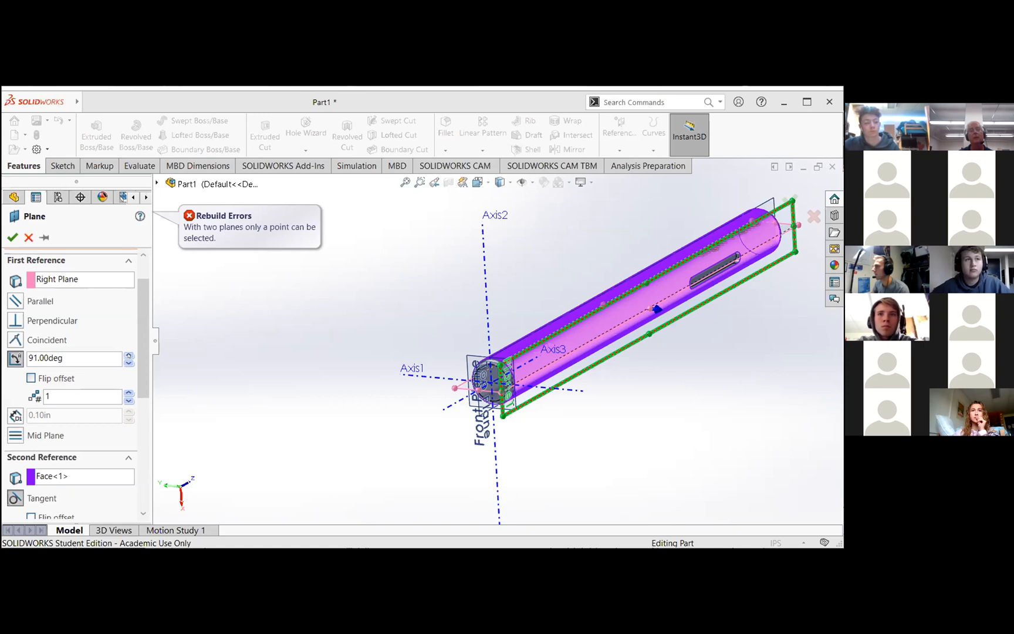
{"action": "left_click", "coordinate": [128, 356]}
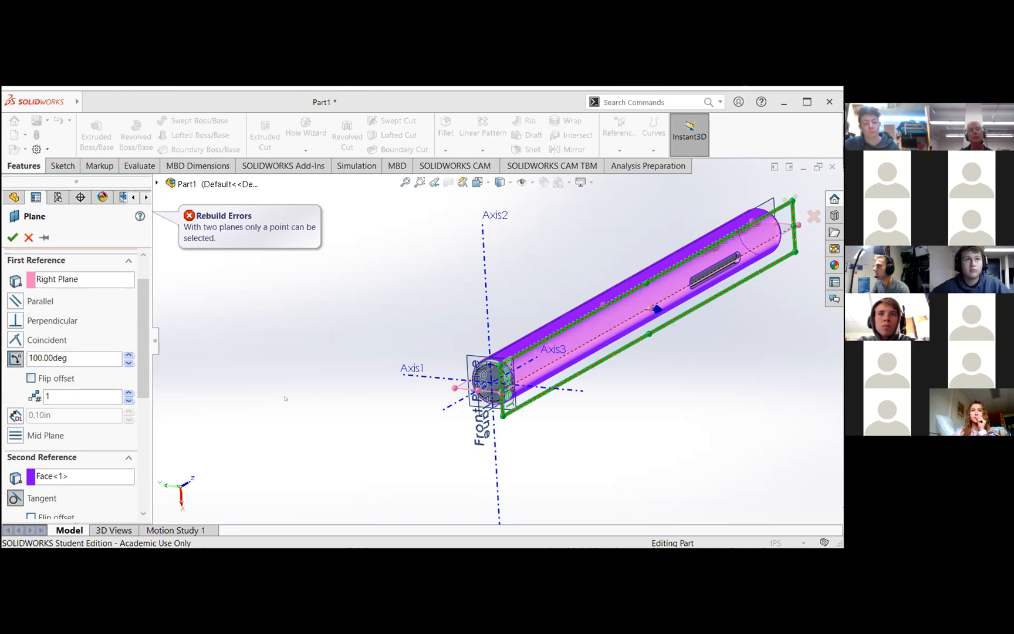
{"action": "mouse_move", "coordinate": [307, 393]}
{"action": "middle_mouse_down"}
{"action": "mouse_move", "coordinate": [314, 365]}
{"action": "mouse_move", "coordinate": [294, 380]}
{"action": "middle_mouse_up"}
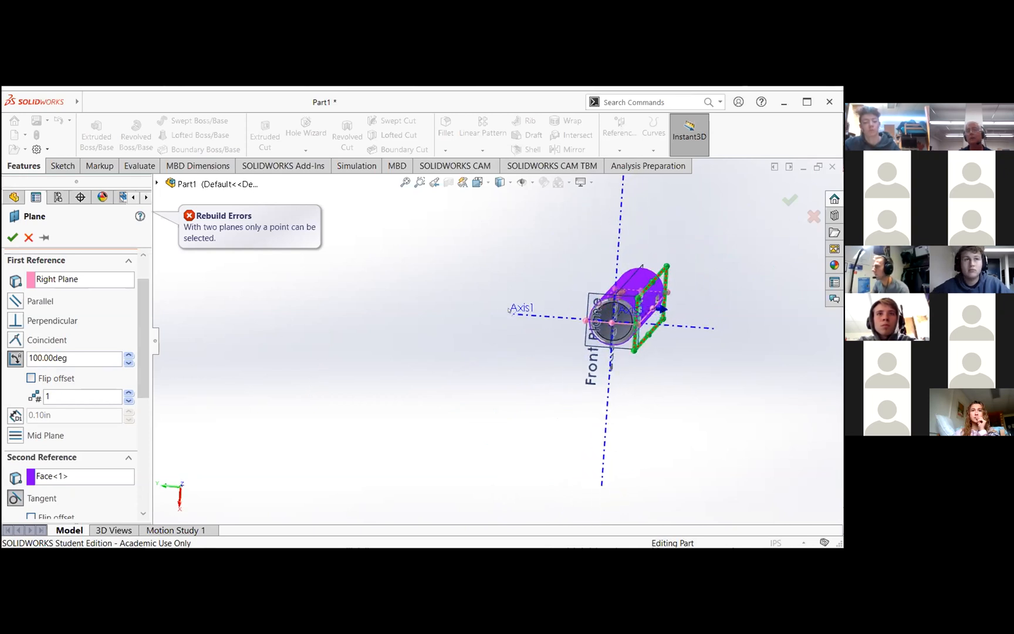
{"action": "left_click", "coordinate": [653, 294]}
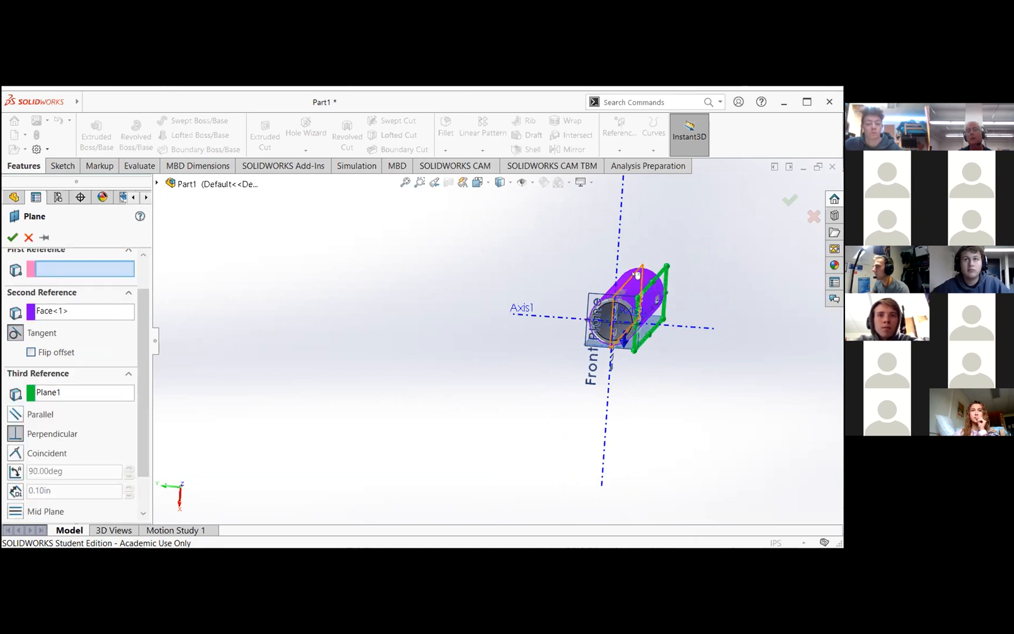
{"action": "middle_click_drag", "start_coordinate": [713, 345], "coordinate": [642, 306]}
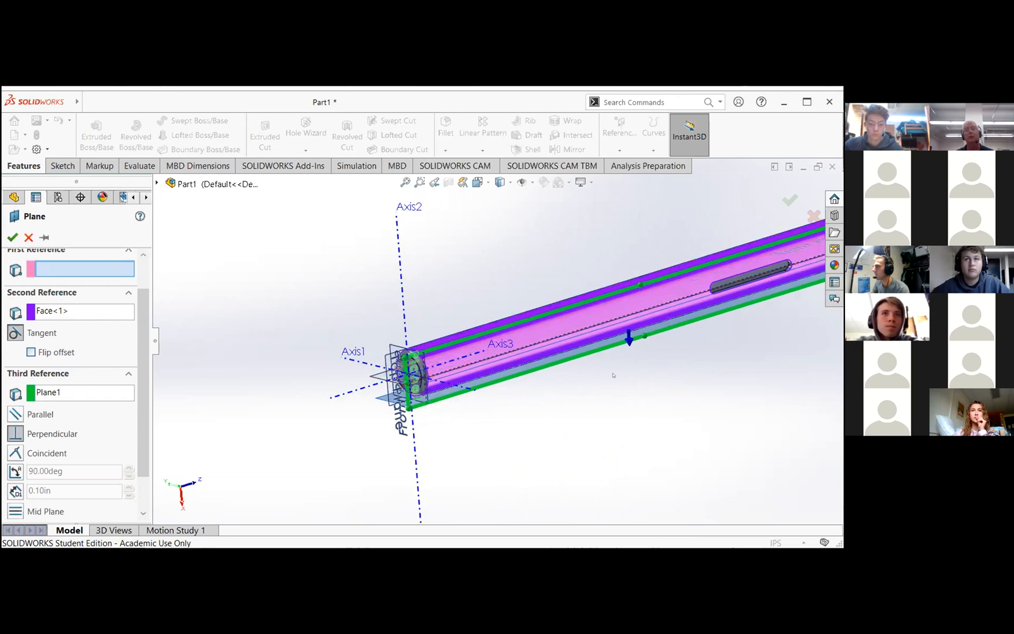
{"action": "left_click", "coordinate": [28, 238]}
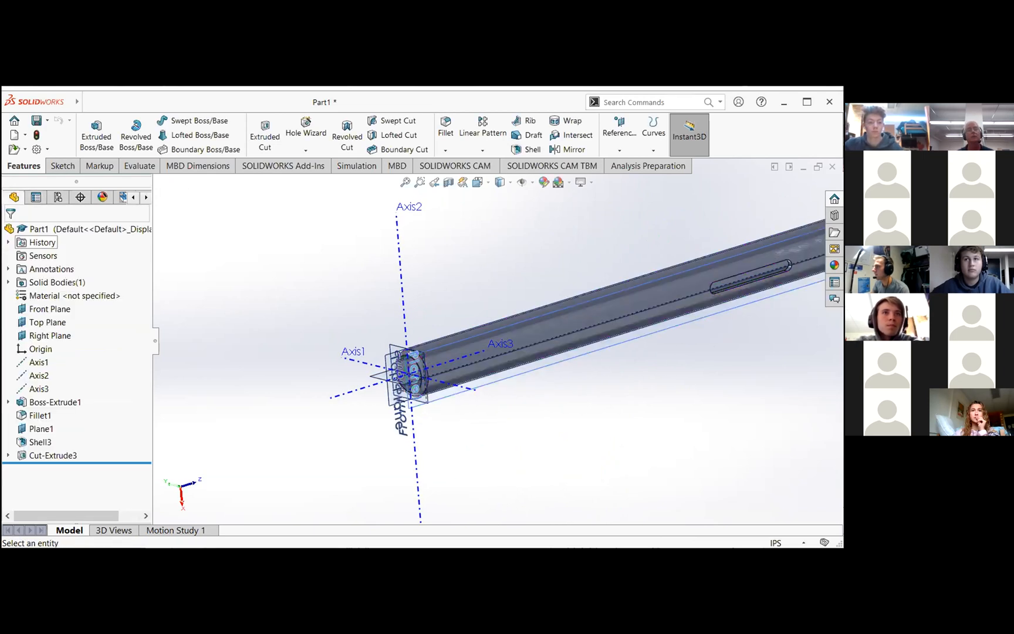
{"action": "middle_click_drag", "start_coordinate": [529, 429], "coordinate": [587, 461]}
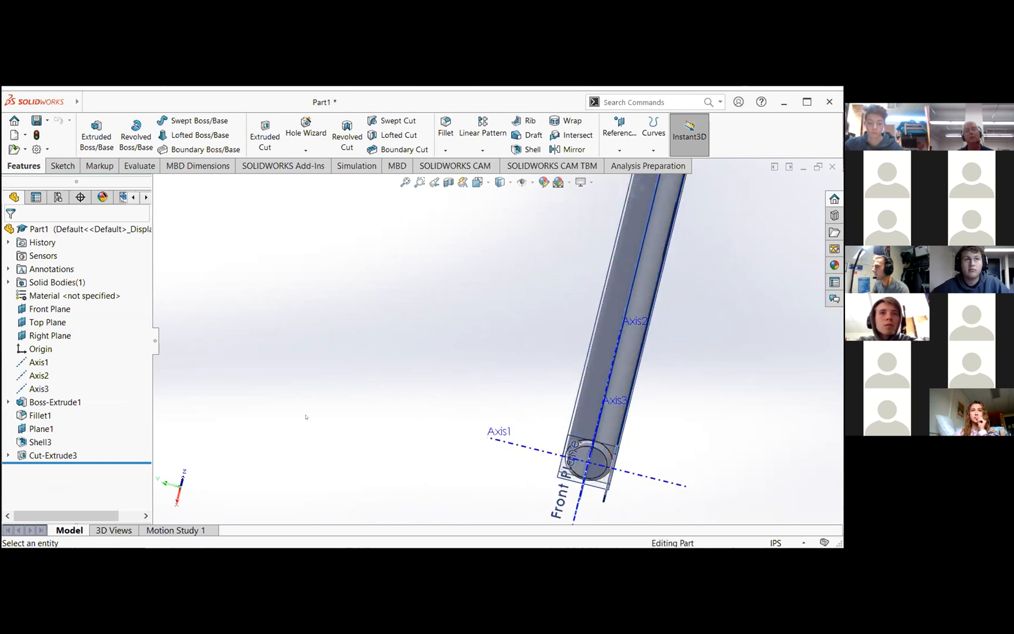
{"action": "left_click", "coordinate": [621, 128]}
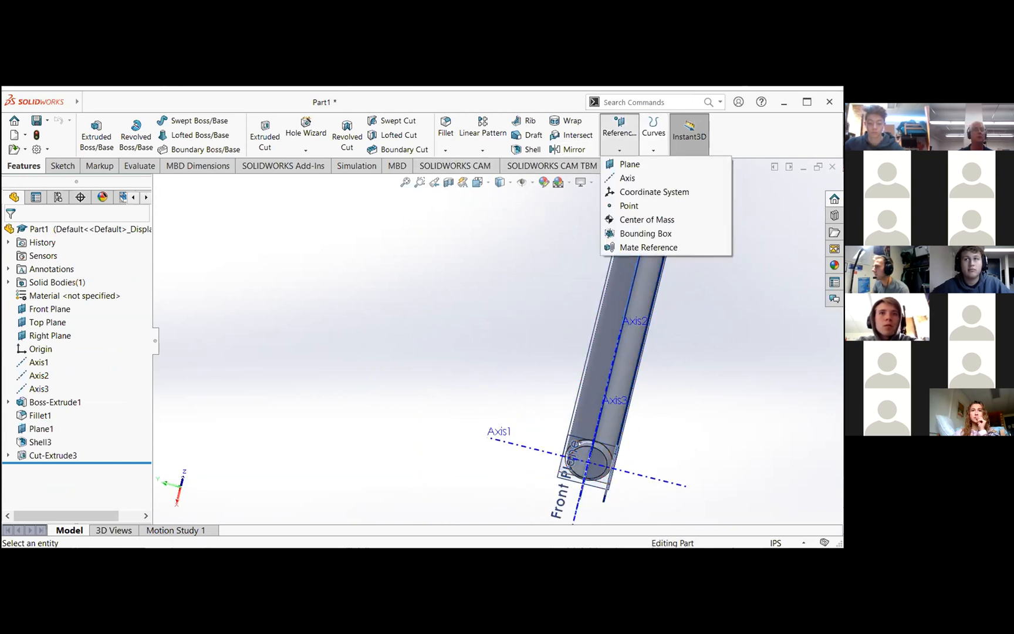
{"action": "left_click", "coordinate": [704, 330]}
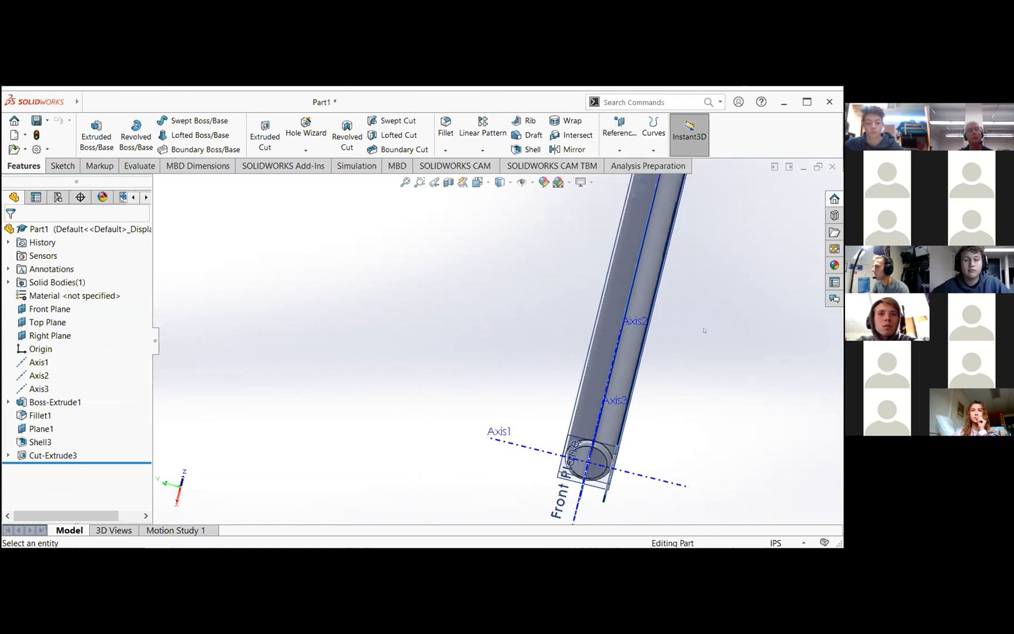
{"action": "middle_click_drag", "start_coordinate": [697, 447], "coordinate": [701, 374]}
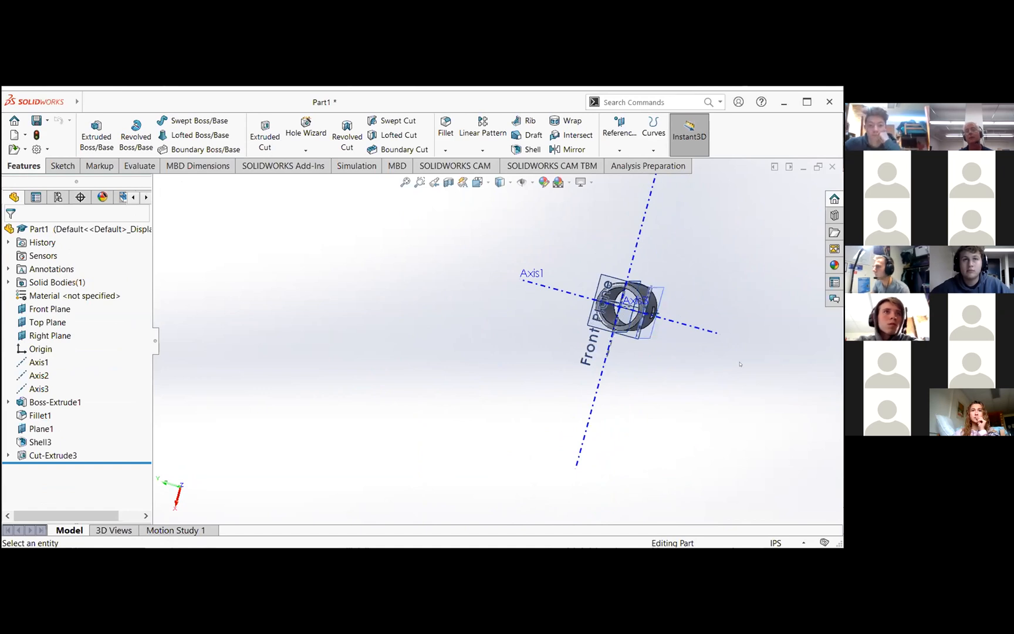
{"action": "middle_click_drag", "start_coordinate": [740, 364], "coordinate": [724, 356]}
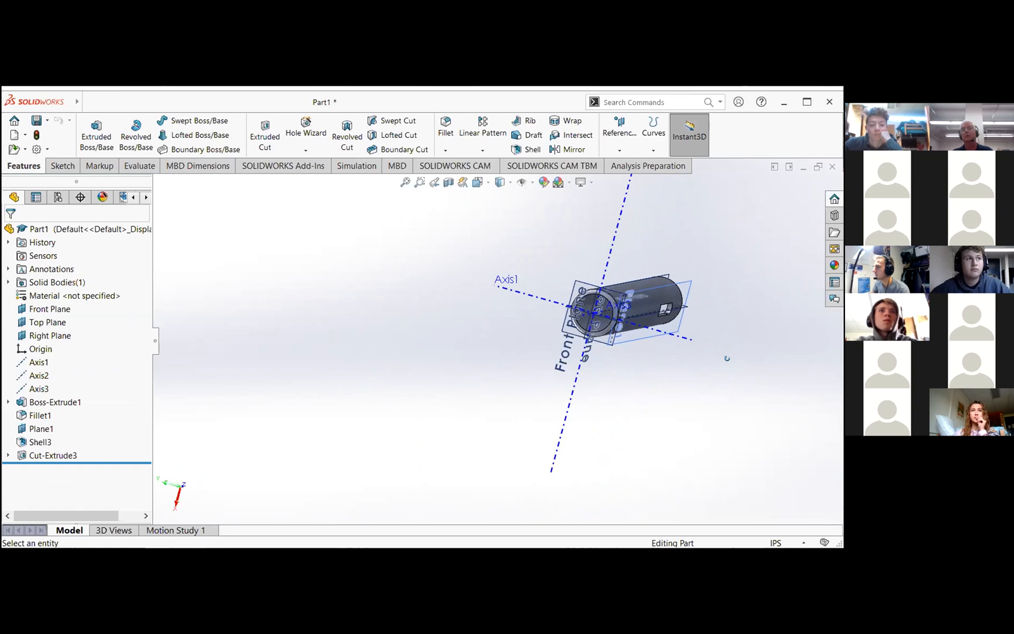
Delete the Shell3 feature from the part.
{"action": "left_click", "coordinate": [42, 442]}
{"action": "right_click", "coordinate": [47, 443]}
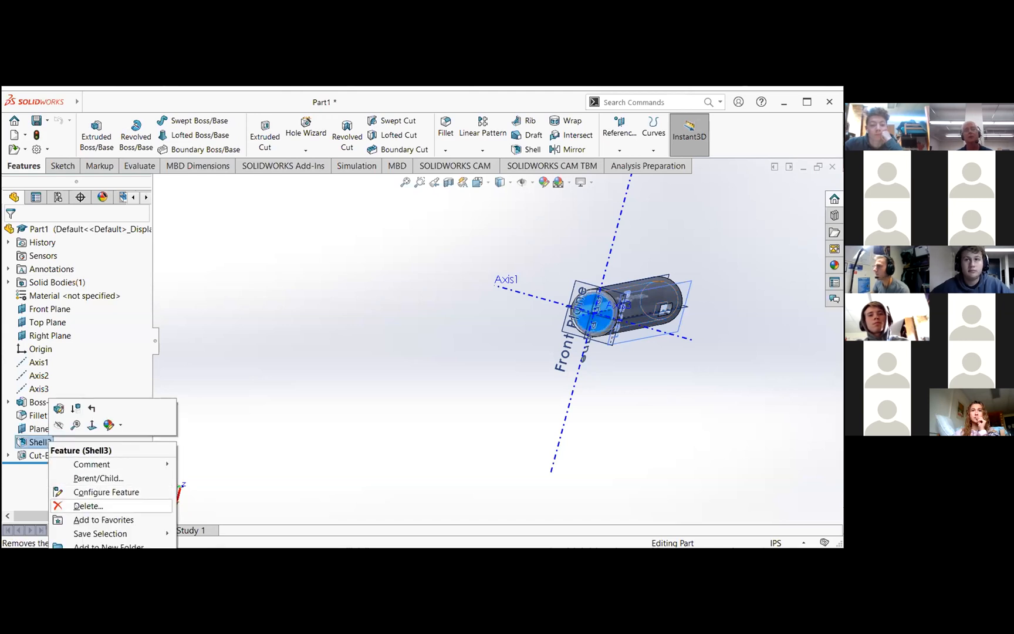
{"action": "left_click", "coordinate": [88, 506]}
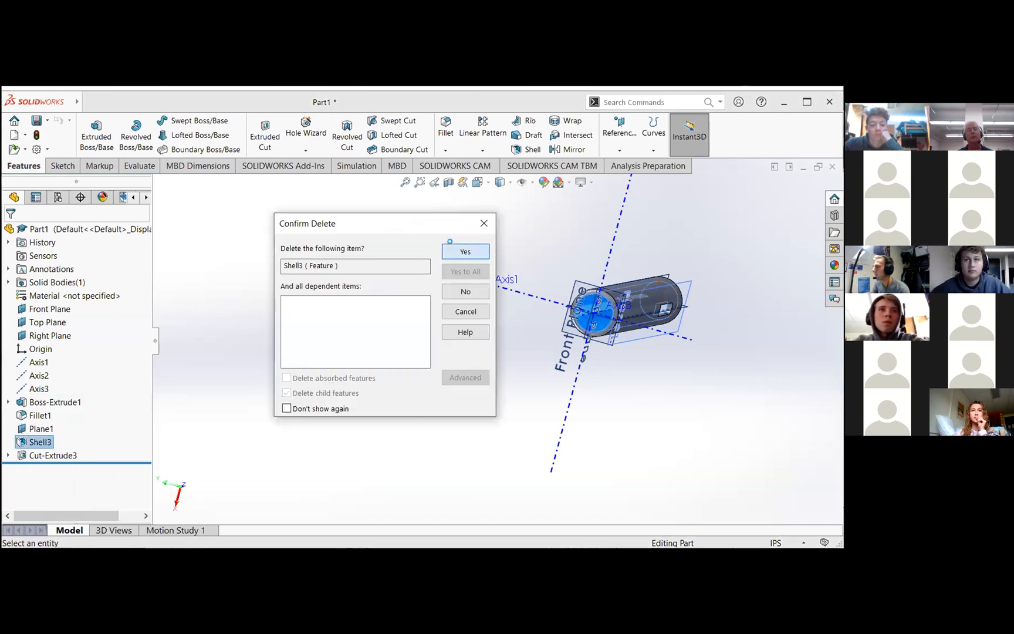
{"action": "left_click", "coordinate": [463, 251]}
Delete the Fillet1 feature together with its dependent slot cut.
{"action": "middle_click_drag", "start_coordinate": [654, 339], "coordinate": [683, 317]}
{"action": "left_click", "coordinate": [47, 415]}
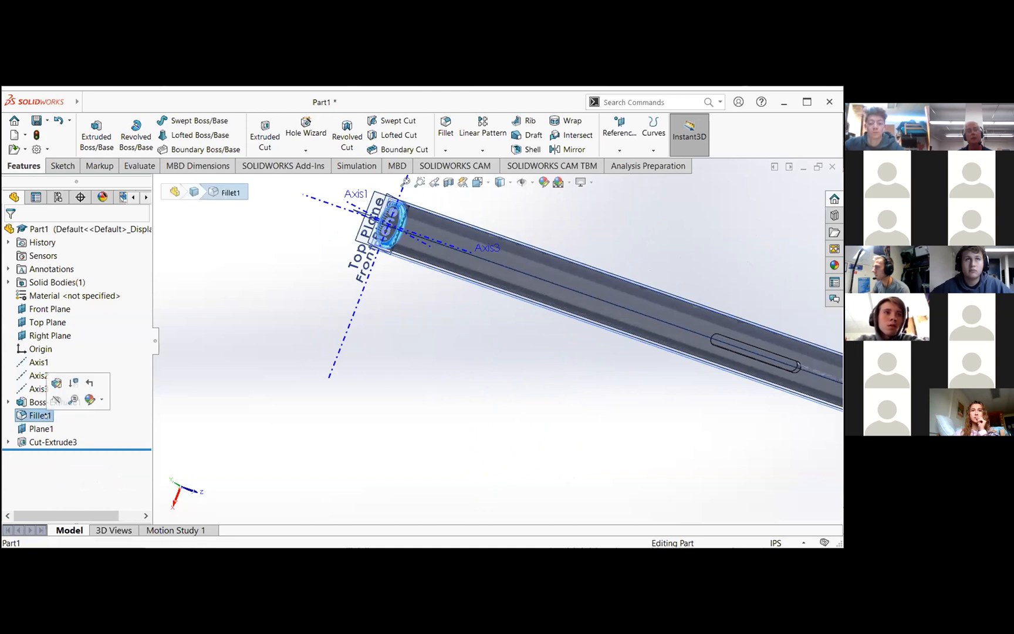
{"action": "right_click", "coordinate": [45, 416]}
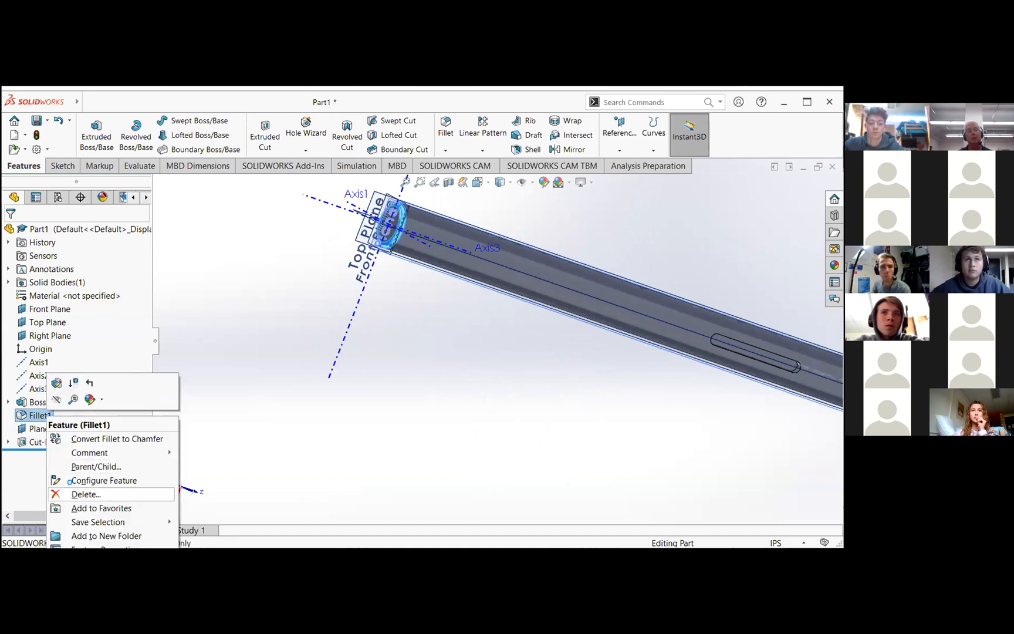
{"action": "left_click", "coordinate": [86, 494]}
{"action": "key", "text": "Return"}
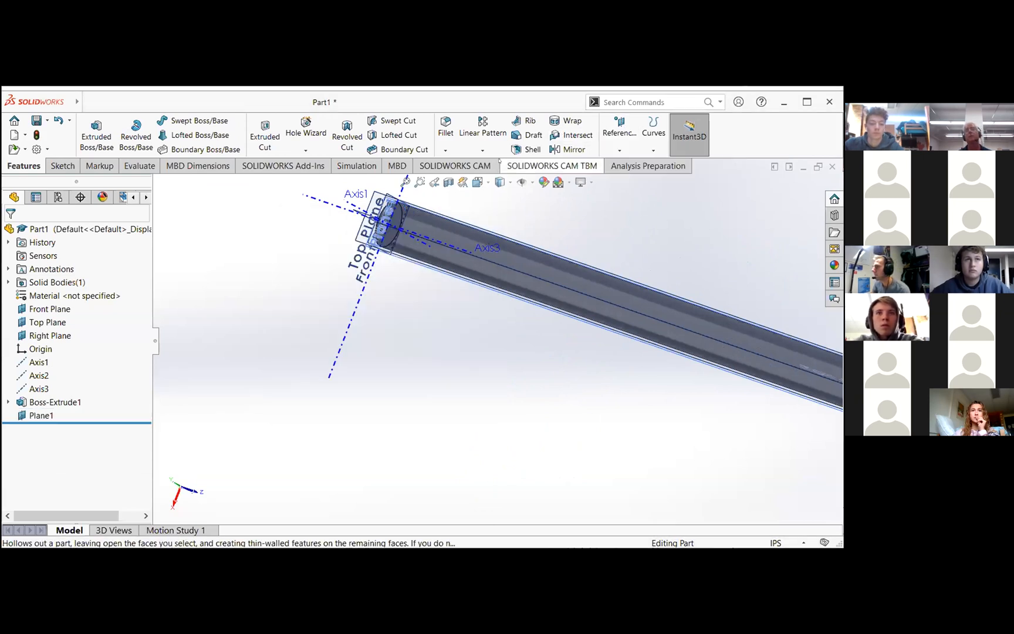
Try chamfering both circular end edges of the cylinder at 0.39370079 in and 45 degrees, and undo the chamfer.
{"action": "left_click", "coordinate": [445, 151]}
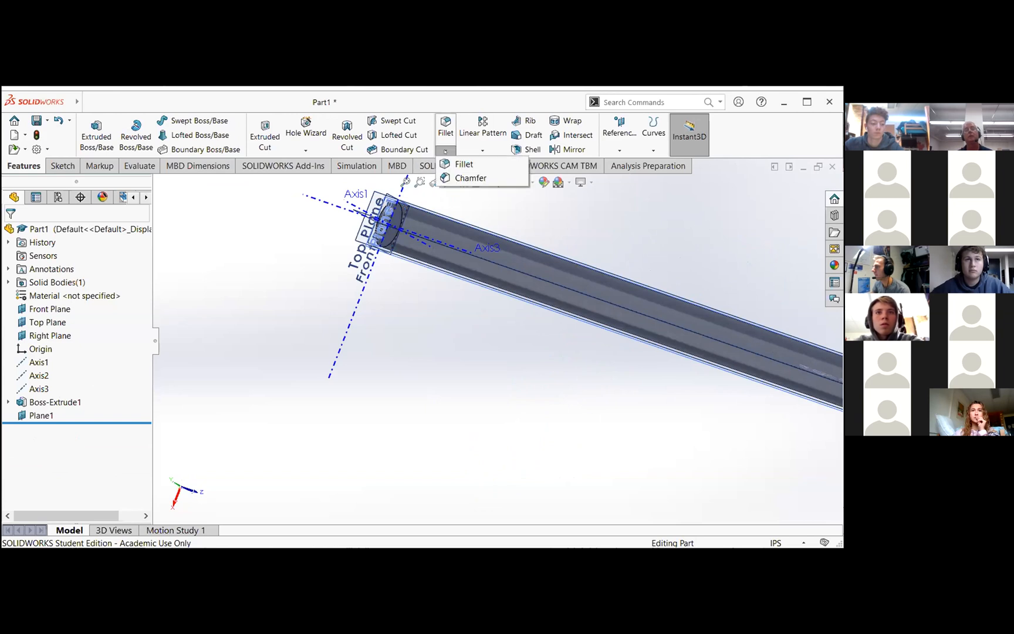
{"action": "left_click", "coordinate": [470, 178]}
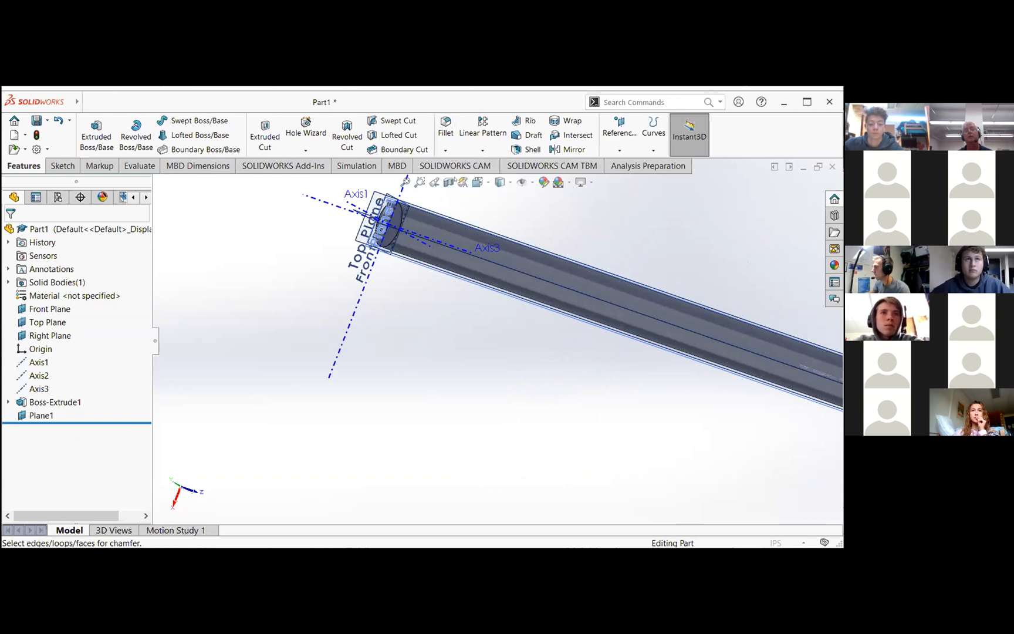
{"action": "left_click", "coordinate": [394, 232]}
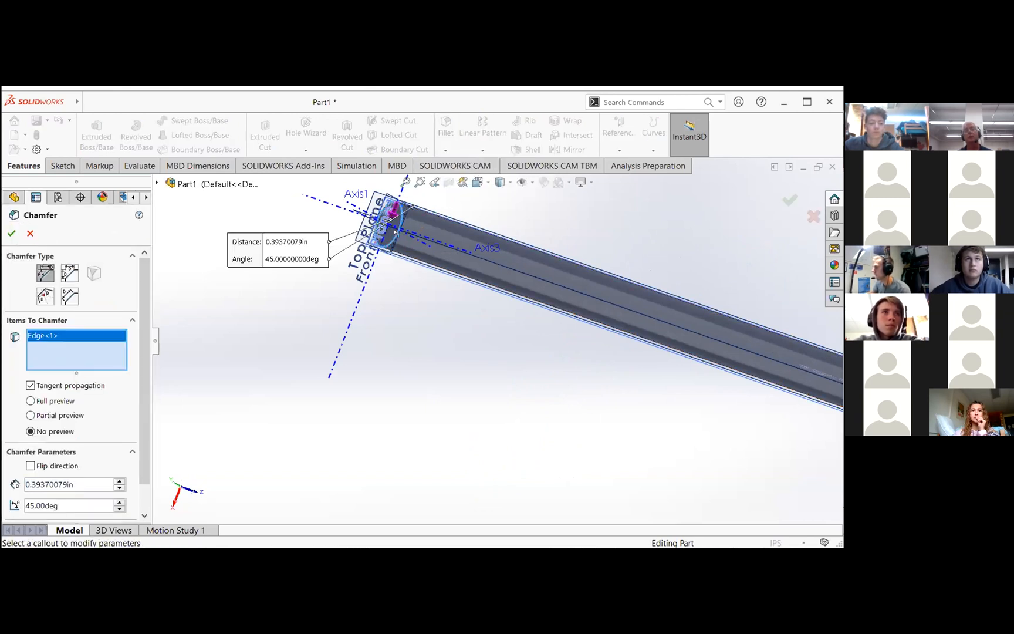
{"action": "mouse_move", "coordinate": [663, 382]}
{"action": "middle_mouse_down"}
{"action": "mouse_move", "coordinate": [581, 359]}
{"action": "mouse_move", "coordinate": [675, 364]}
{"action": "middle_mouse_up"}
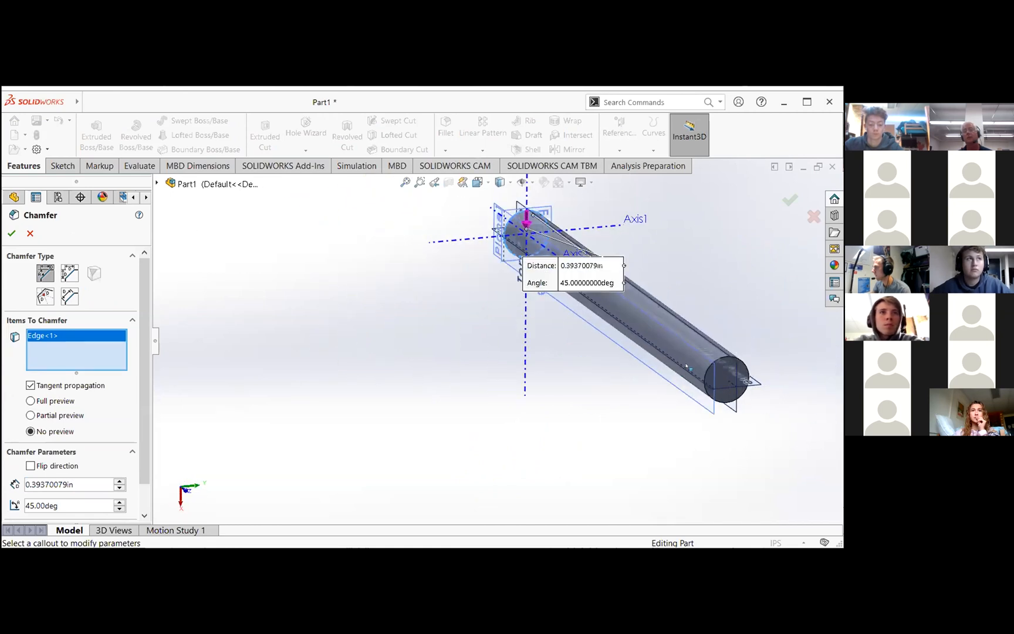
{"action": "left_click", "coordinate": [721, 355]}
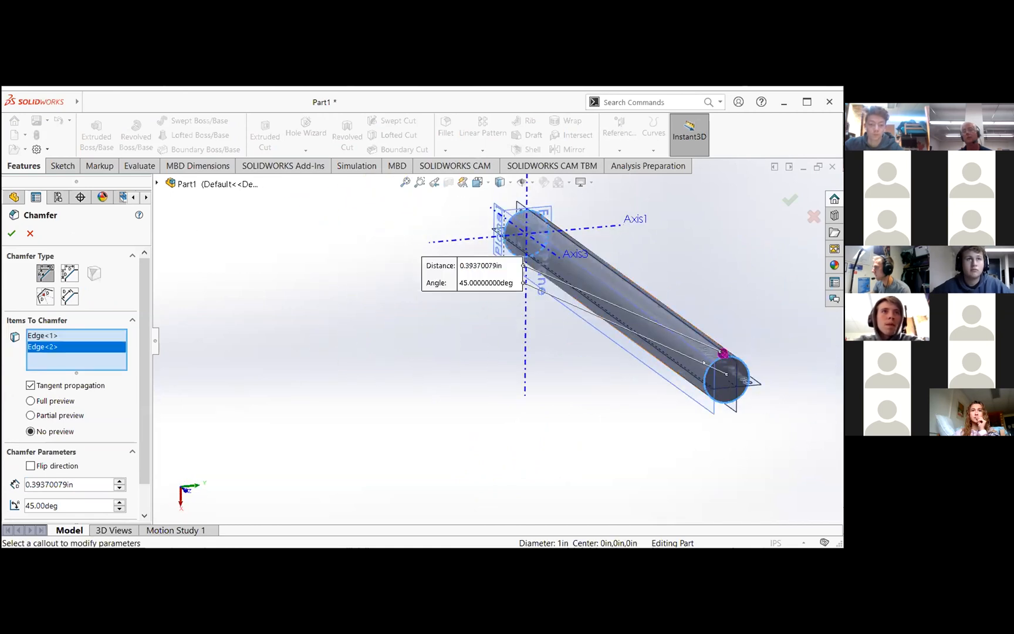
{"action": "left_click", "coordinate": [10, 233]}
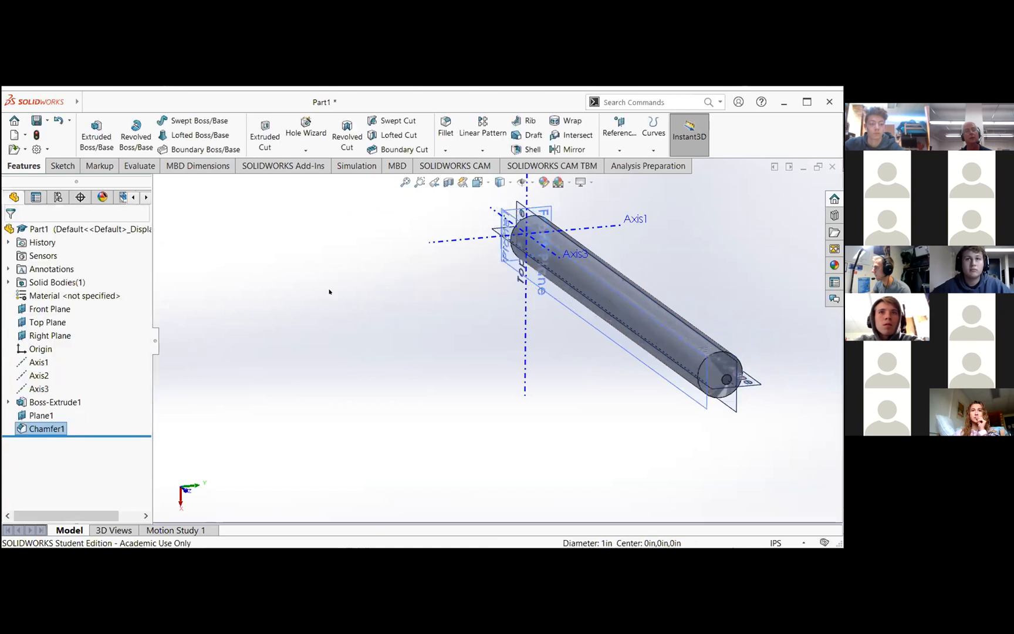
{"action": "middle_click_drag", "start_coordinate": [456, 382], "coordinate": [395, 355]}
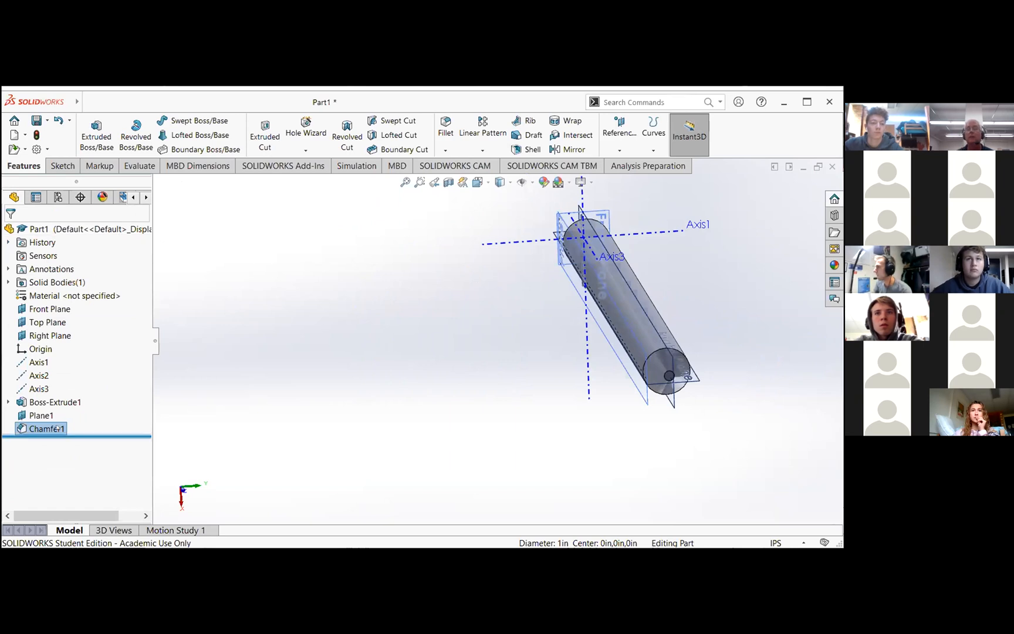
{"action": "left_click", "coordinate": [59, 120]}
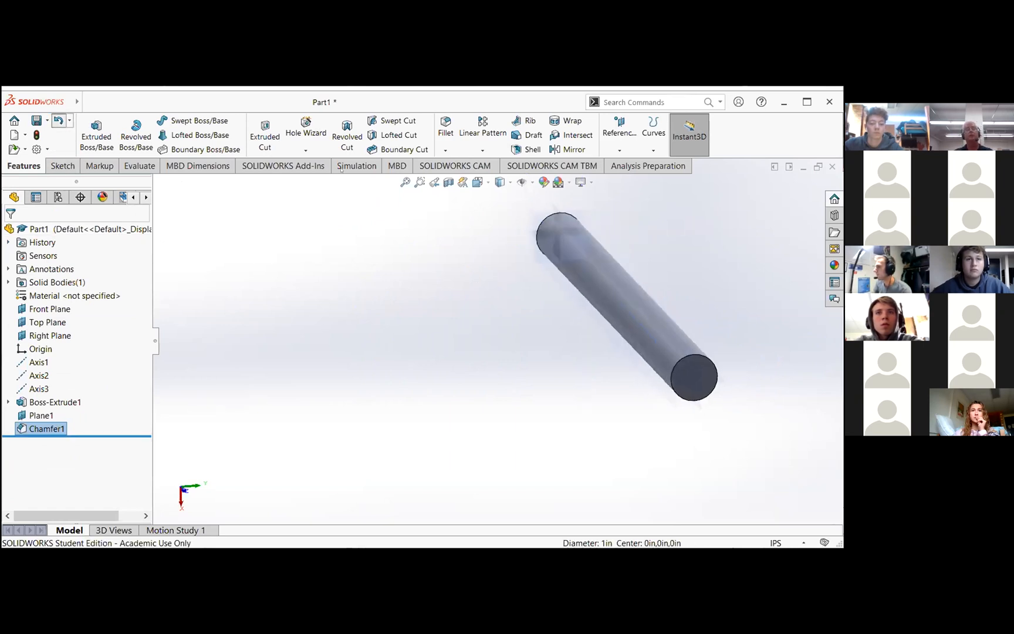
Chamfer both circular end edges of the cylinder with a distance of 0.125 in at 45 degrees.
{"action": "left_click", "coordinate": [446, 149]}
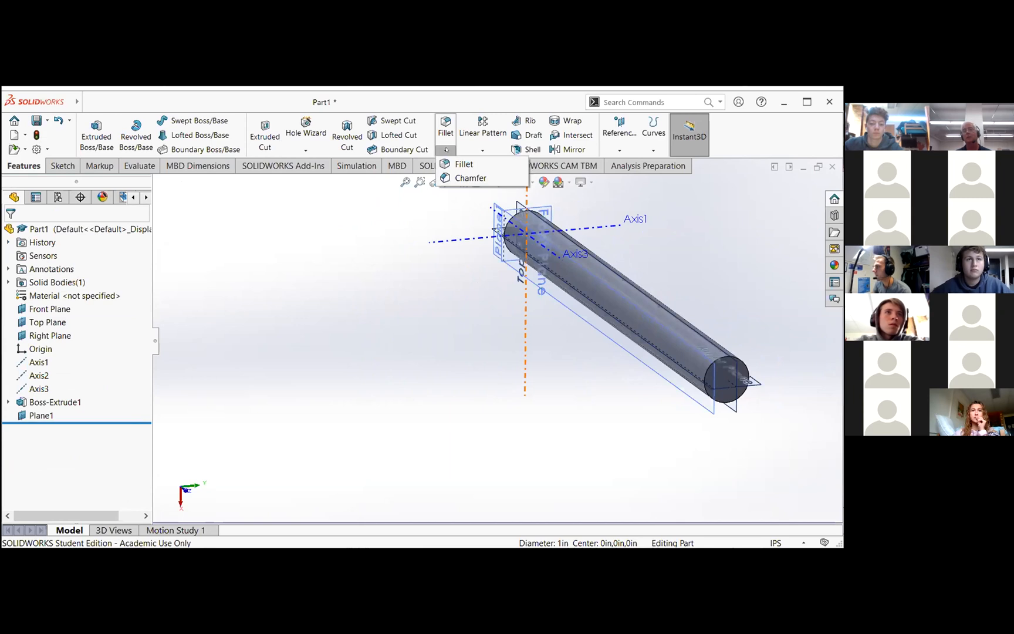
{"action": "left_click", "coordinate": [471, 178]}
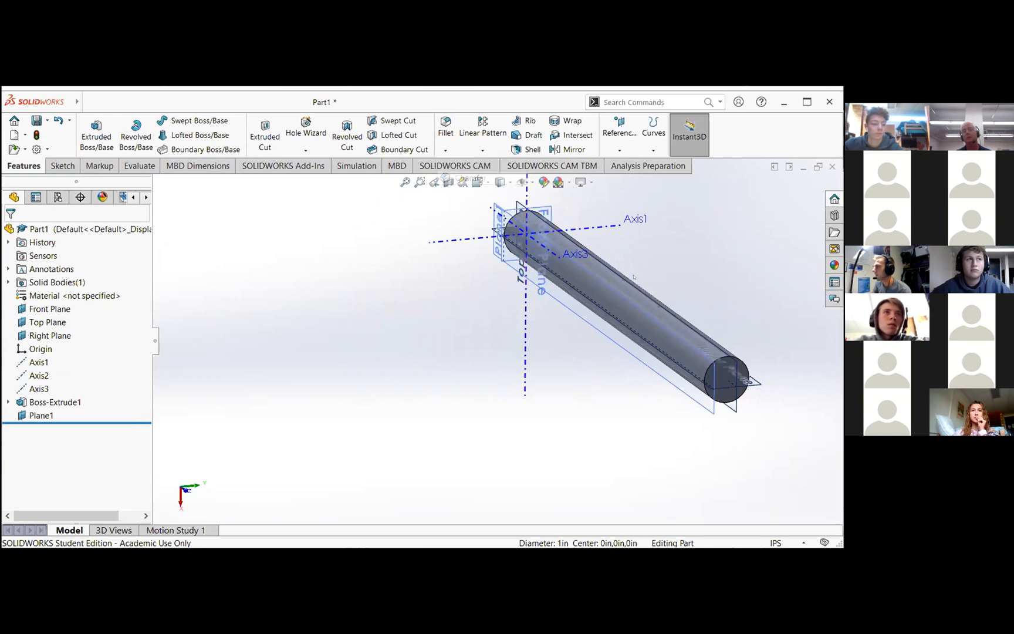
{"action": "left_click", "coordinate": [722, 356]}
{"action": "scroll", "coordinate": [475, 339], "scroll_direction": "down", "scroll_amount": 5}
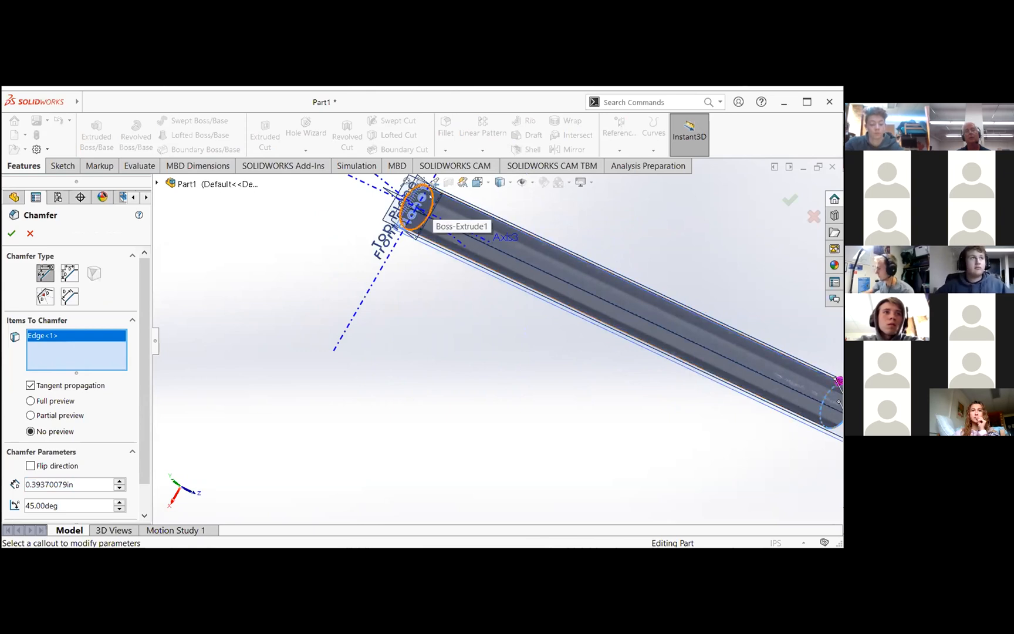
{"action": "left_click", "coordinate": [429, 195]}
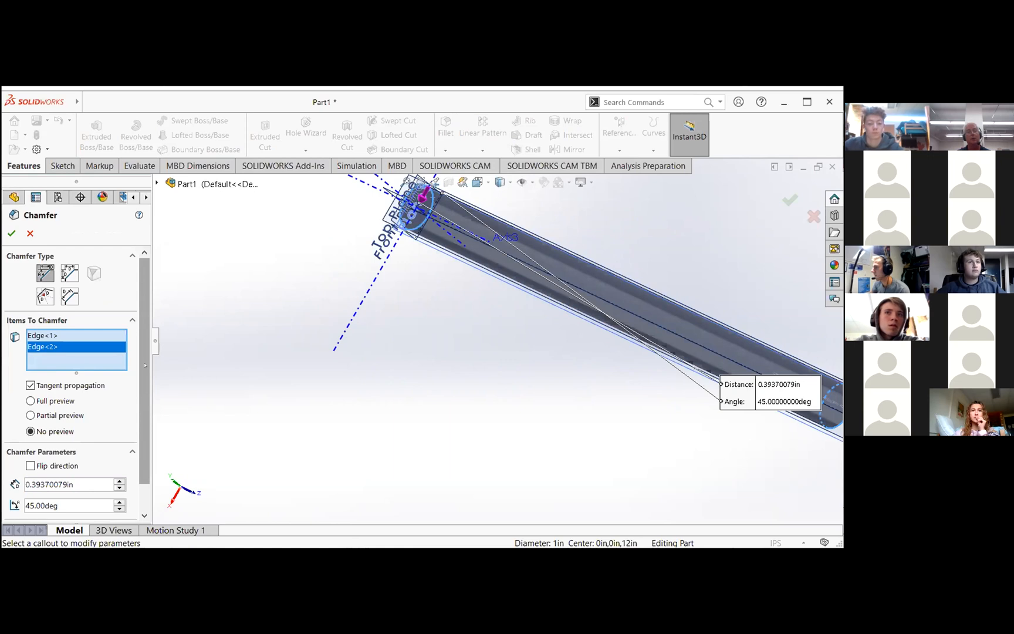
{"action": "left_click_drag", "start_coordinate": [145, 366], "coordinate": [144, 399]}
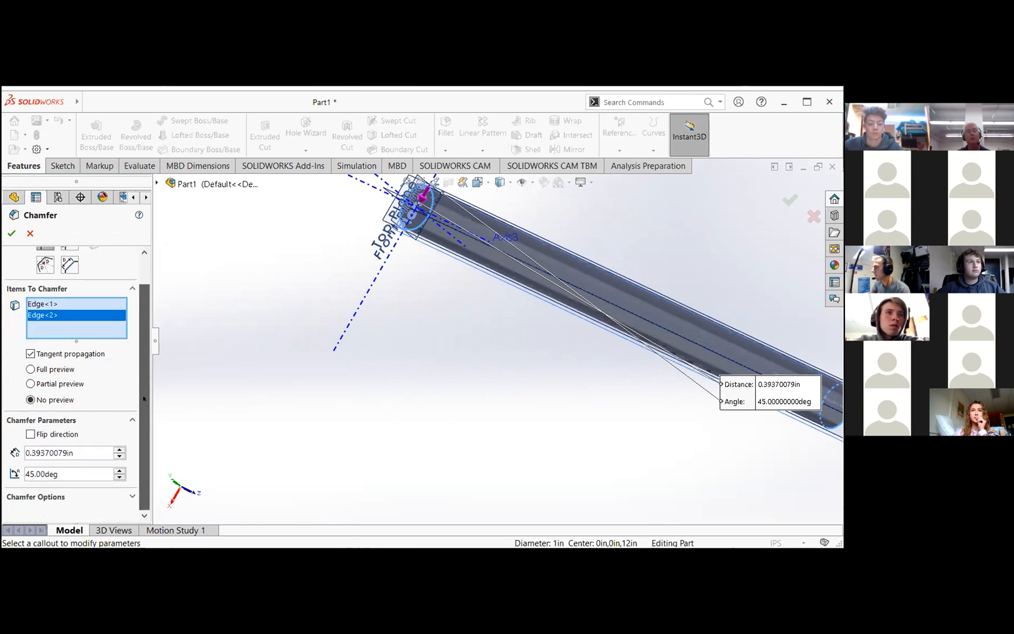
{"action": "right_click", "coordinate": [57, 450]}
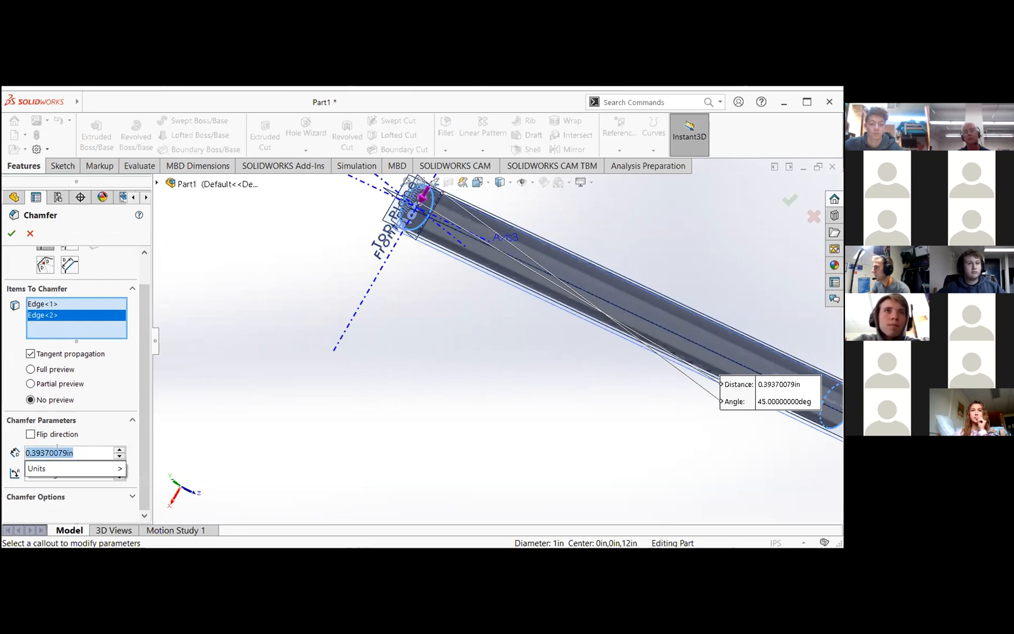
{"action": "type", "text": "0."}
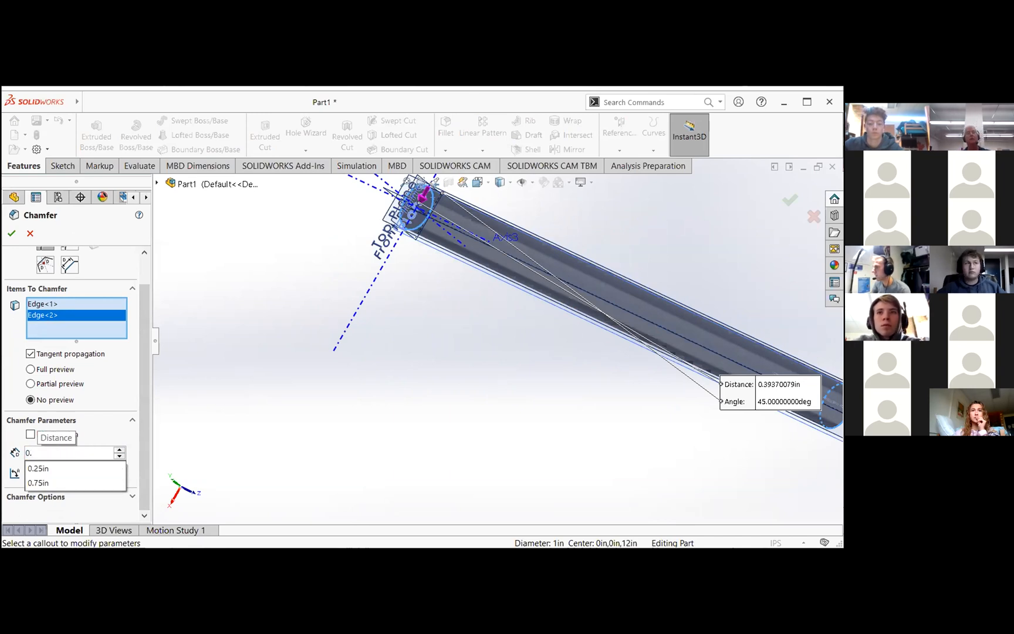
{"action": "type", "text": "125"}
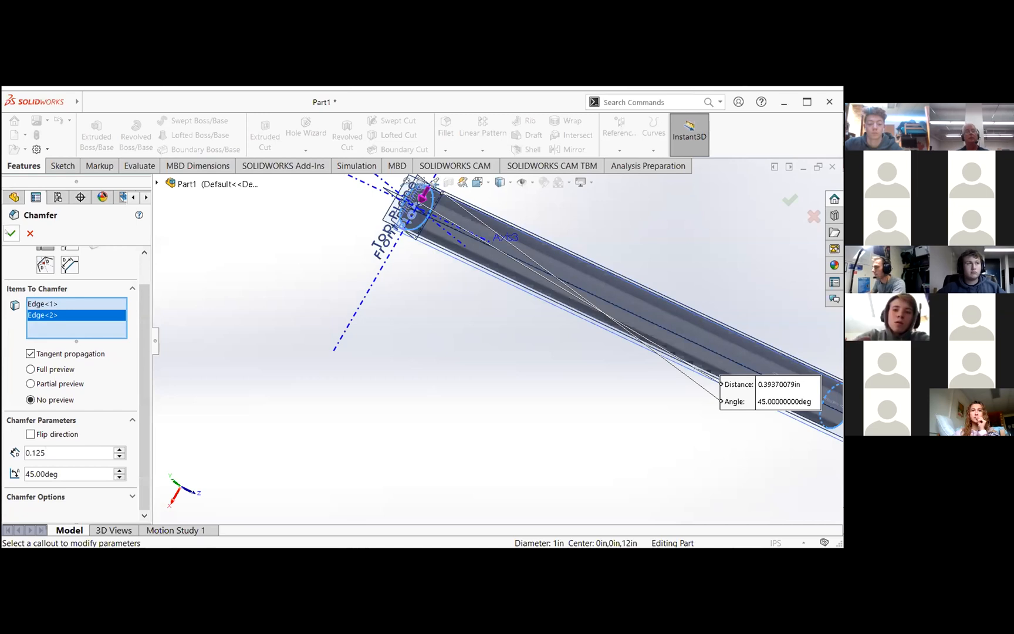
{"action": "key", "text": "Return"}
{"action": "middle_click_drag", "start_coordinate": [436, 388], "coordinate": [277, 381]}
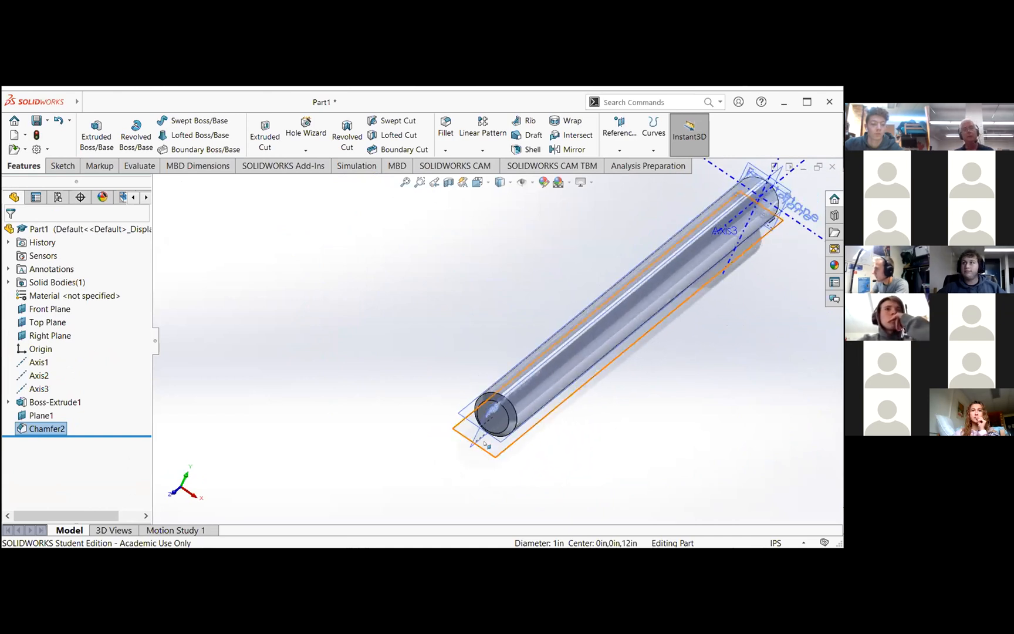
Start a reference plane with Plane1 as the first reference and the cylinder's outer face as the tangent second reference.
{"action": "left_click", "coordinate": [485, 445]}
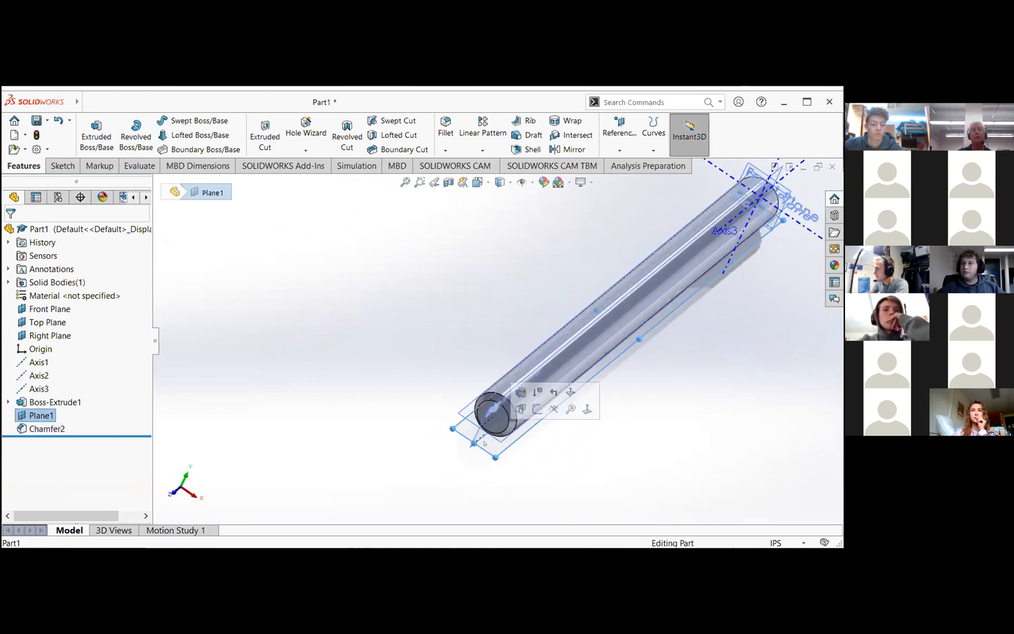
{"action": "left_click", "coordinate": [554, 478]}
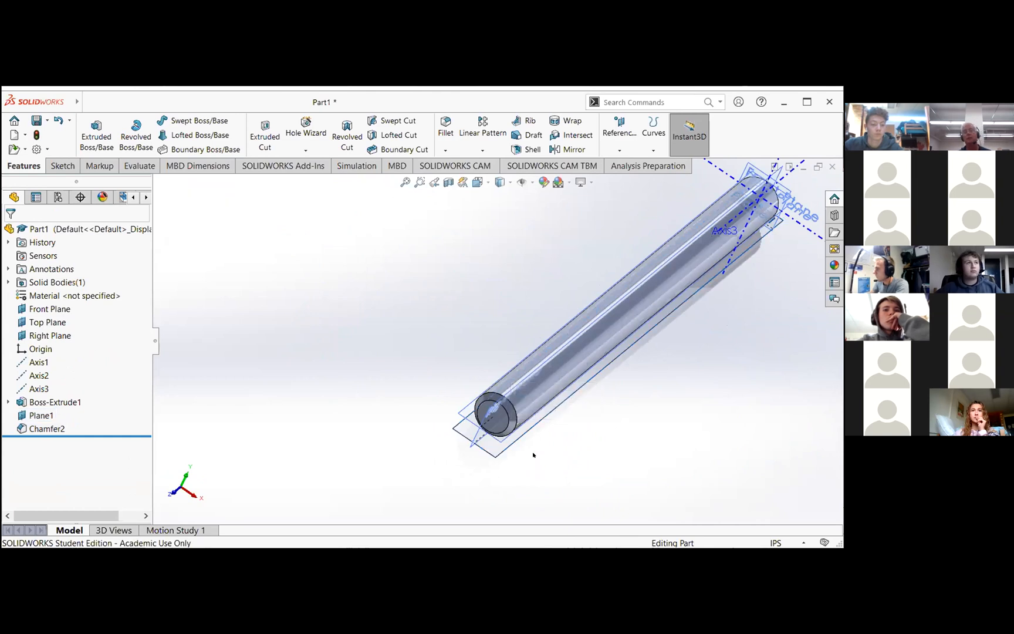
{"action": "middle_click_drag", "start_coordinate": [537, 452], "coordinate": [599, 356]}
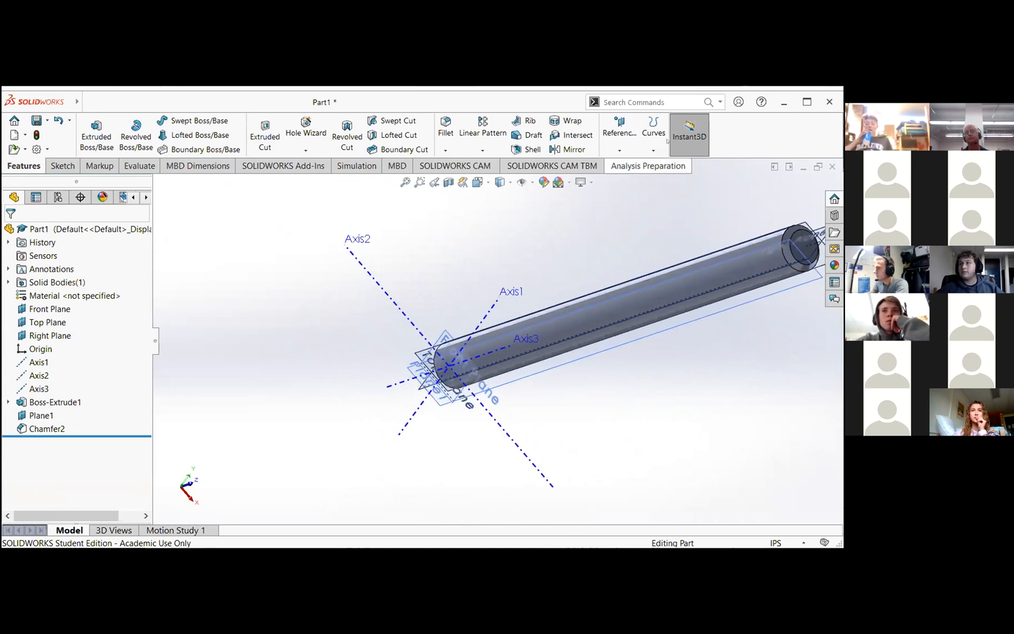
{"action": "left_click", "coordinate": [622, 126]}
{"action": "left_click", "coordinate": [629, 164]}
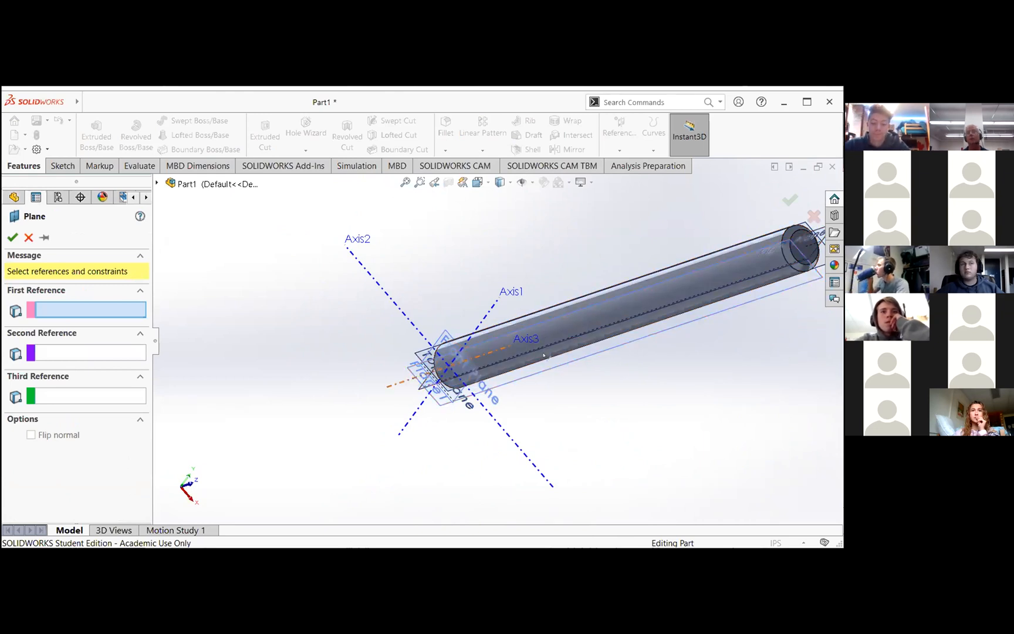
{"action": "left_click", "coordinate": [573, 364]}
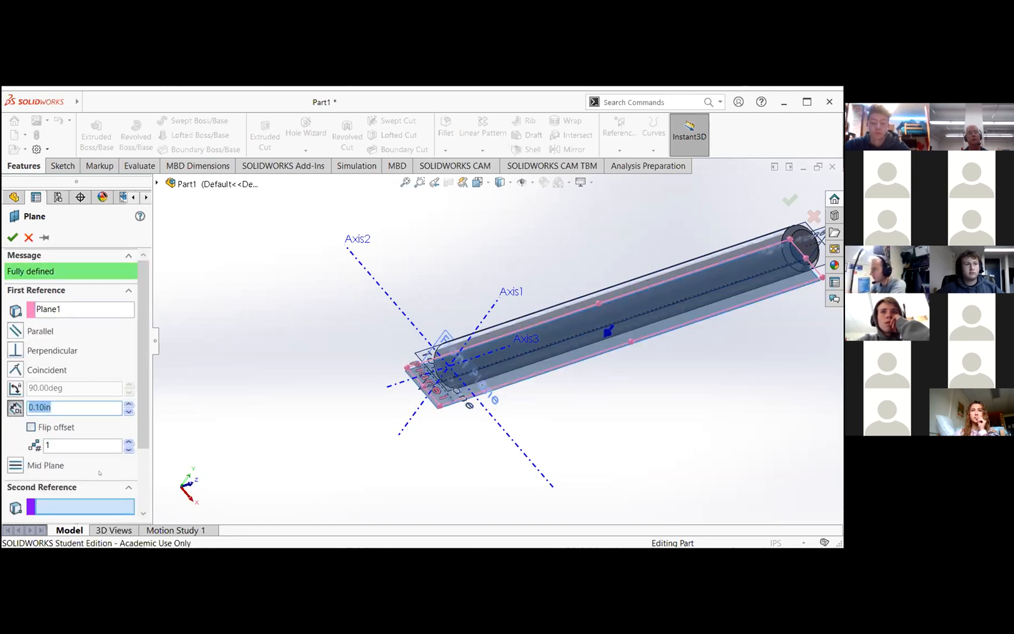
{"action": "left_click", "coordinate": [54, 505]}
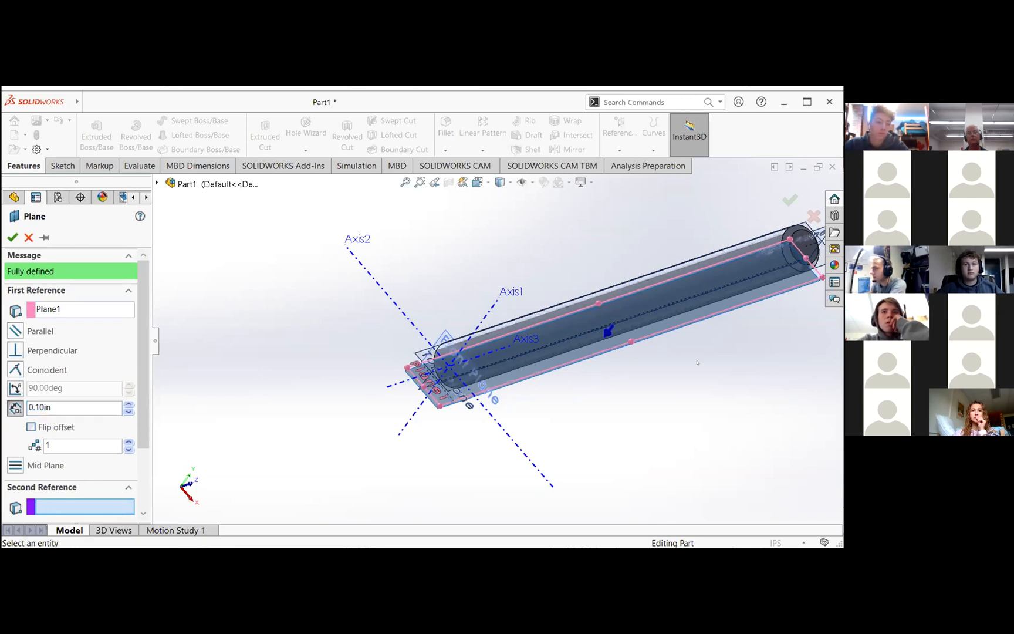
{"action": "middle_click_drag", "start_coordinate": [695, 356], "coordinate": [625, 401]}
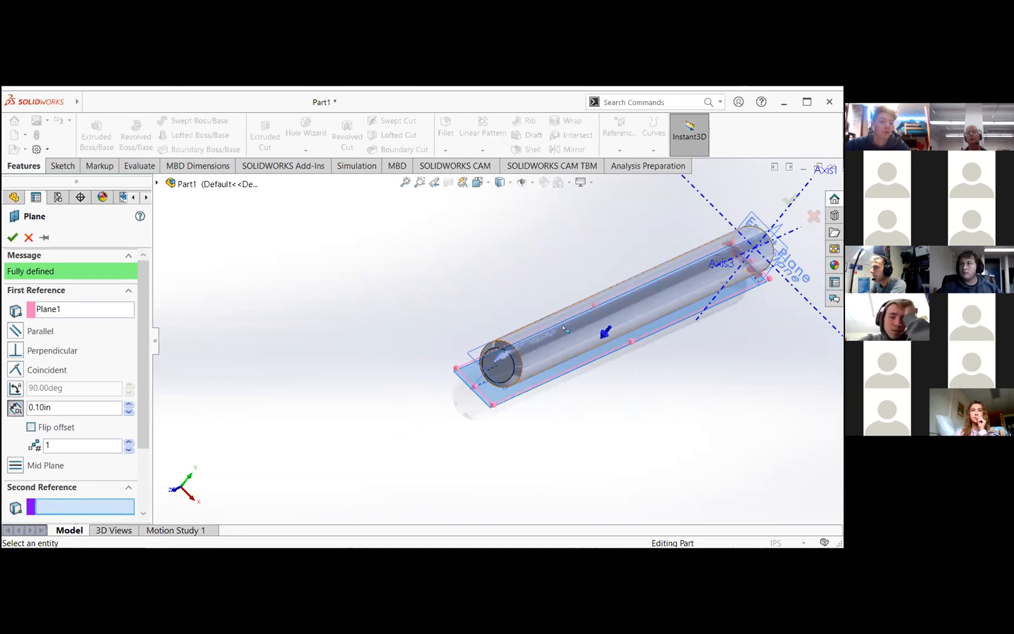
{"action": "left_click", "coordinate": [545, 365]}
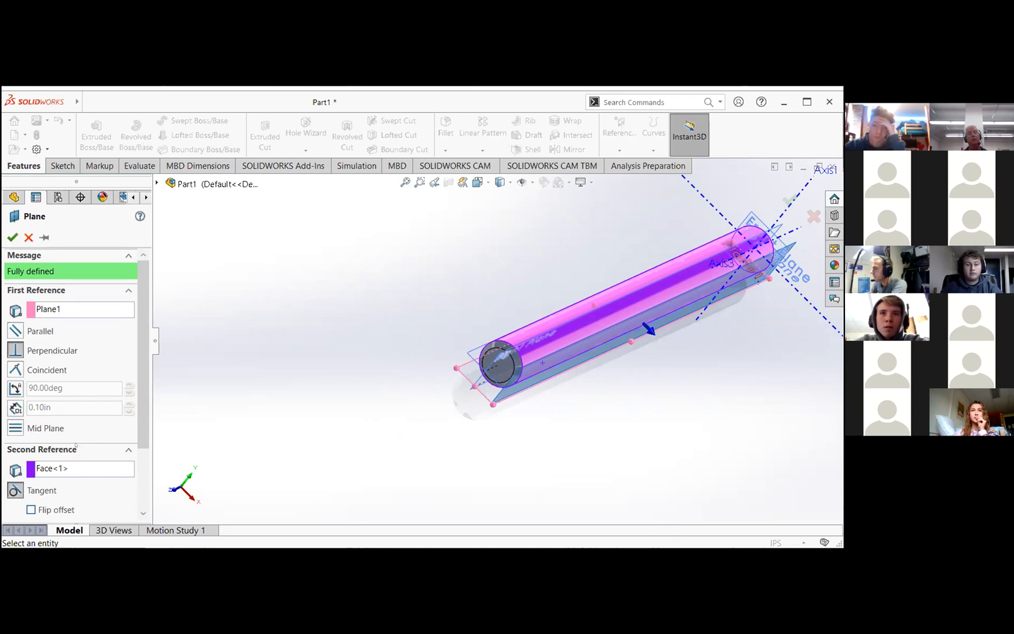
Define the new plane by an angle of 45 degrees to Plane1 and create it.
{"action": "left_click", "coordinate": [14, 388]}
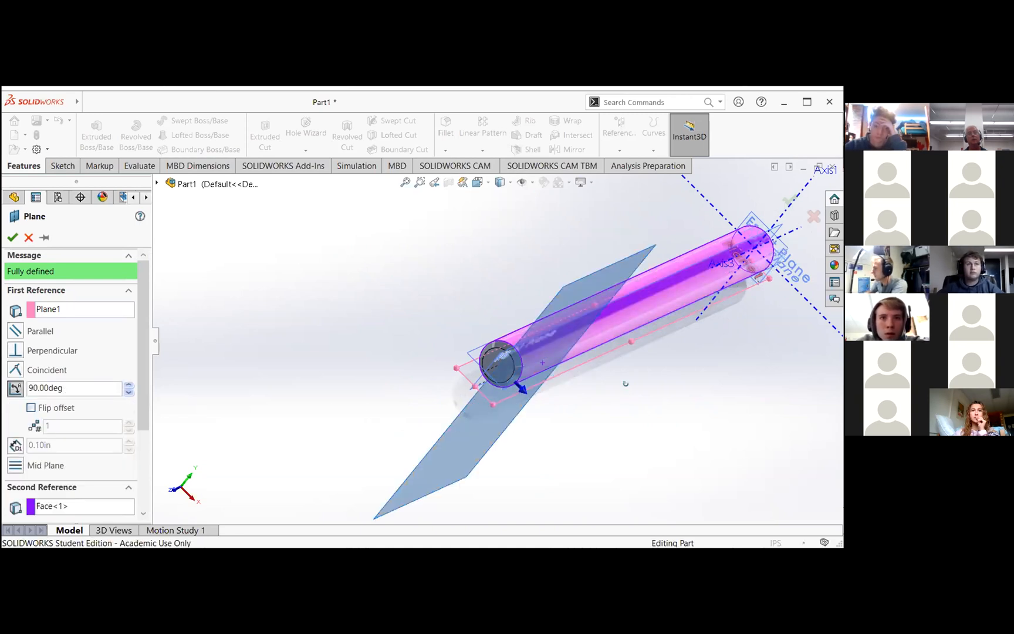
{"action": "middle_click_drag", "start_coordinate": [626, 385], "coordinate": [609, 374]}
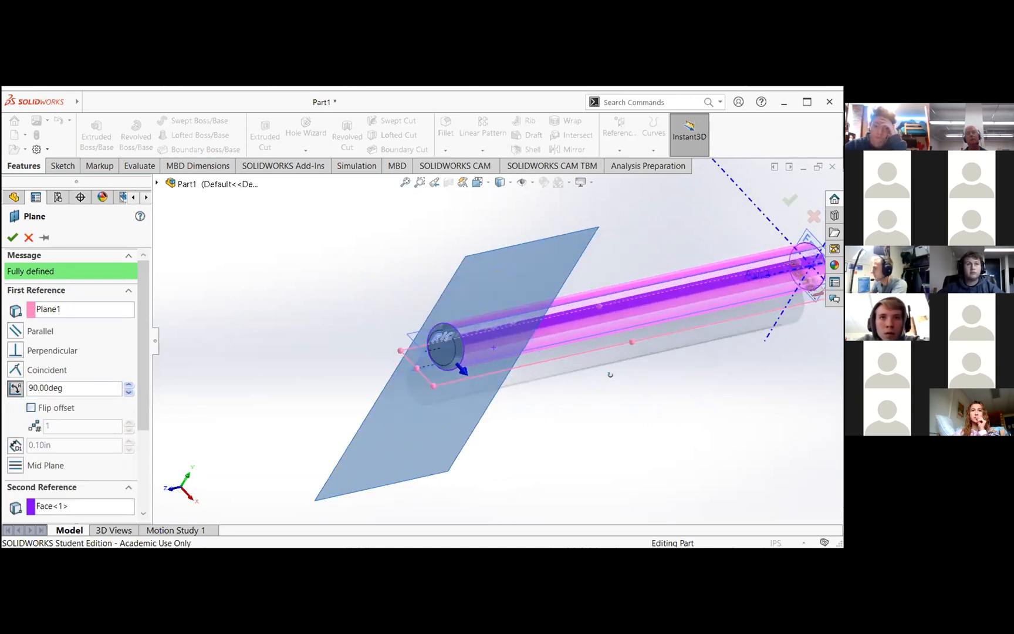
{"action": "left_click", "coordinate": [37, 387]}
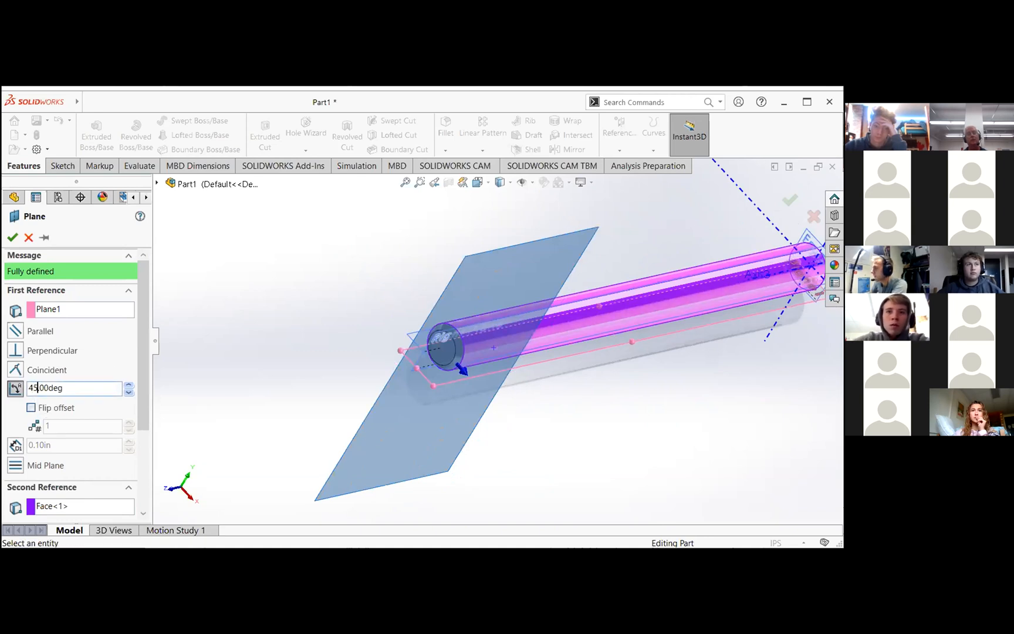
{"action": "left_click", "coordinate": [101, 406]}
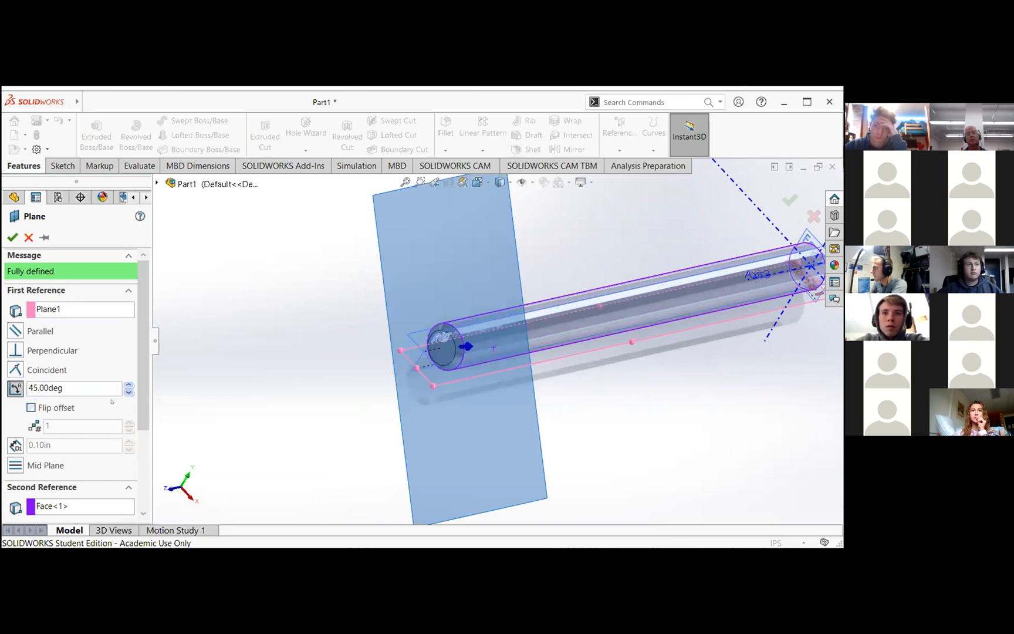
{"action": "middle_click_drag", "start_coordinate": [280, 389], "coordinate": [224, 392]}
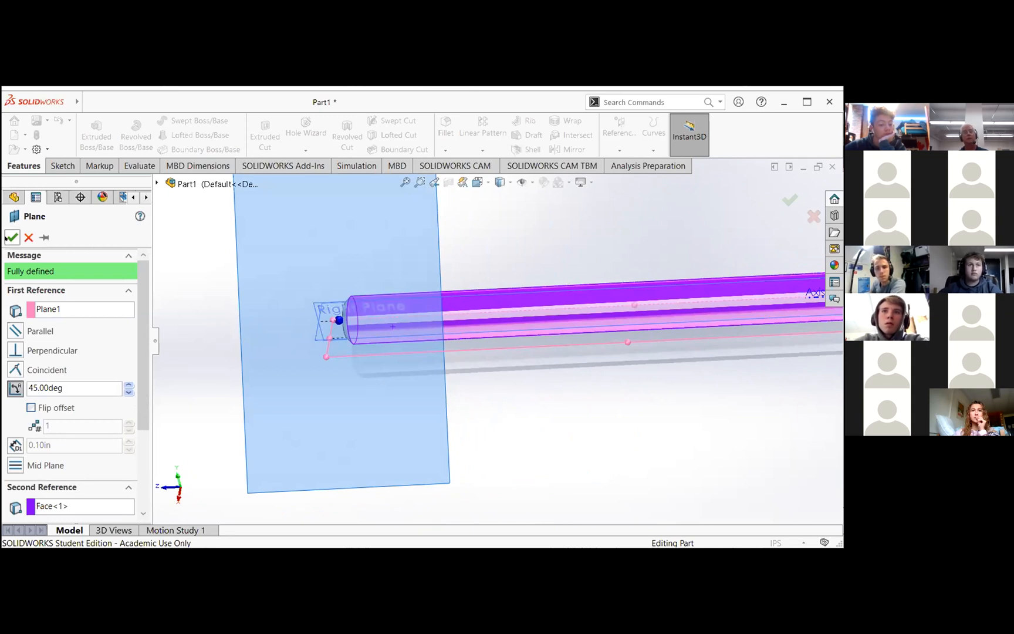
{"action": "left_click", "coordinate": [12, 237]}
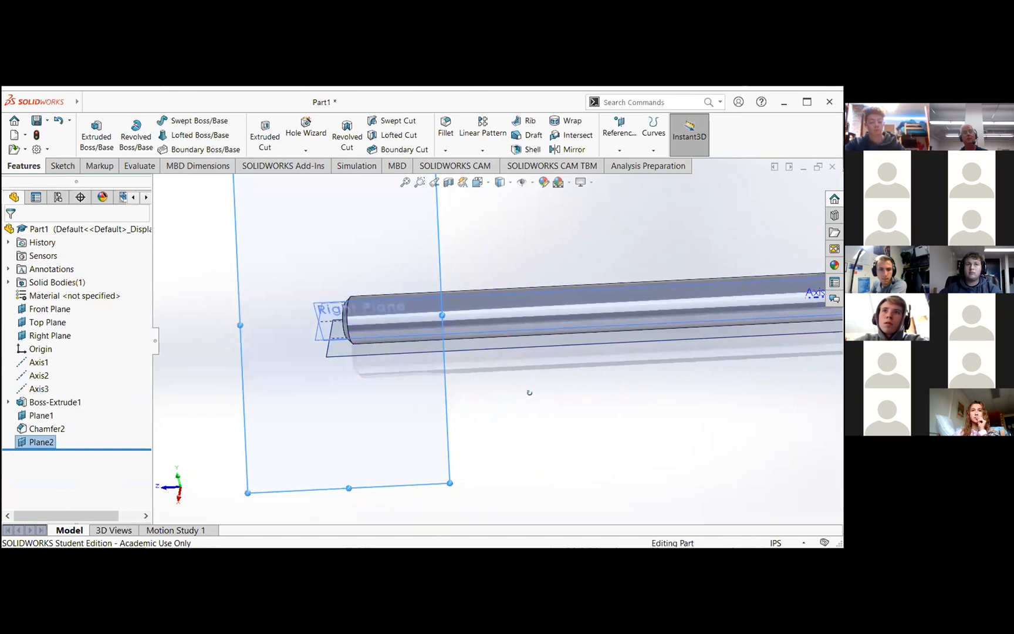
{"action": "middle_click_drag", "start_coordinate": [566, 359], "coordinate": [562, 323]}
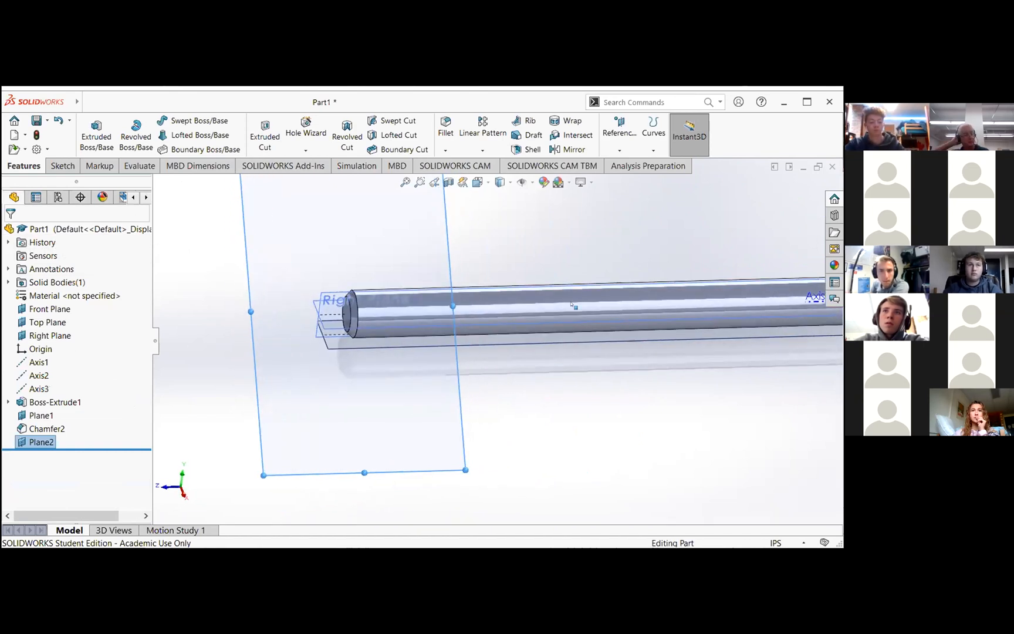
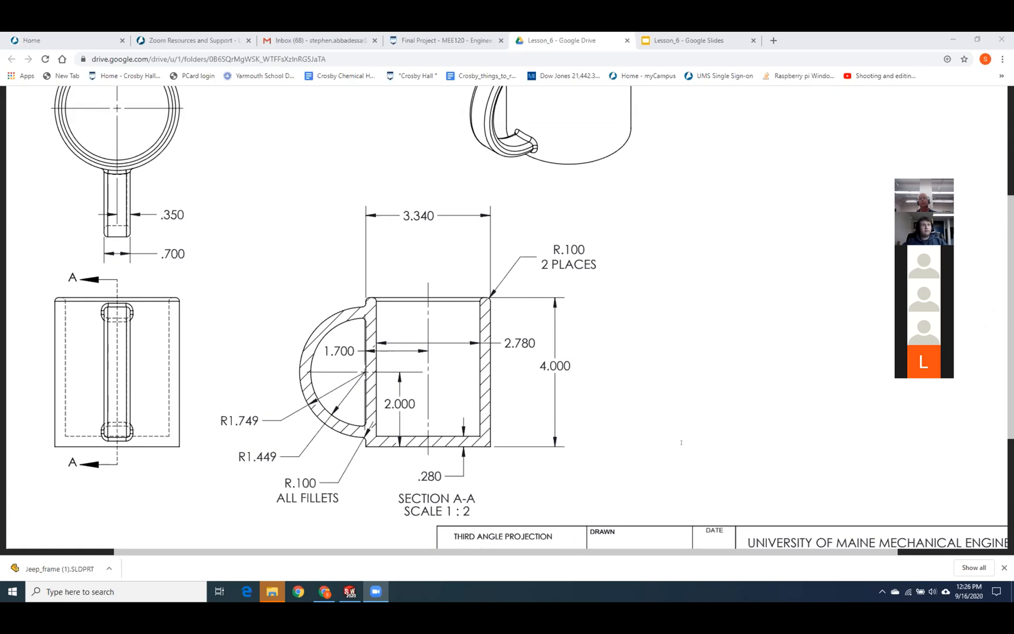
{"action": "left_click", "coordinate": [68, 568]}
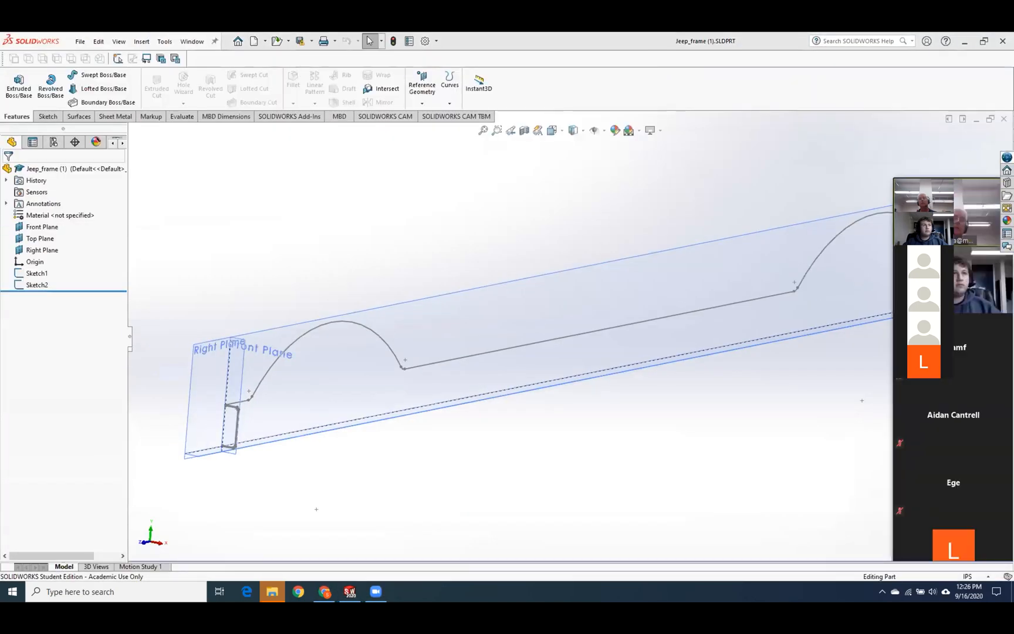
{"action": "left_click", "coordinate": [1003, 118]}
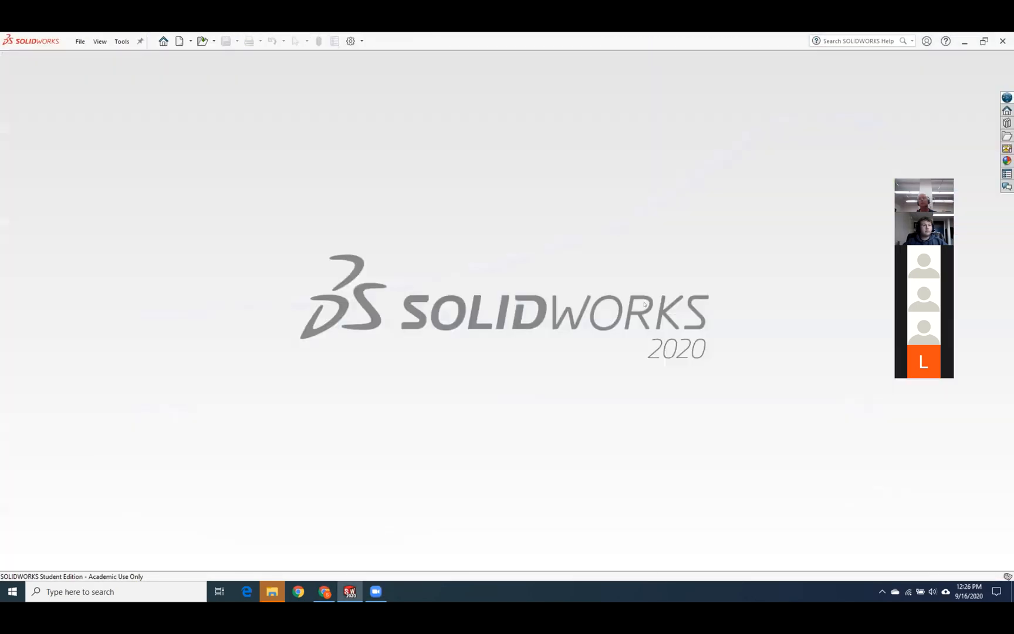
{"action": "left_click", "coordinate": [324, 591]}
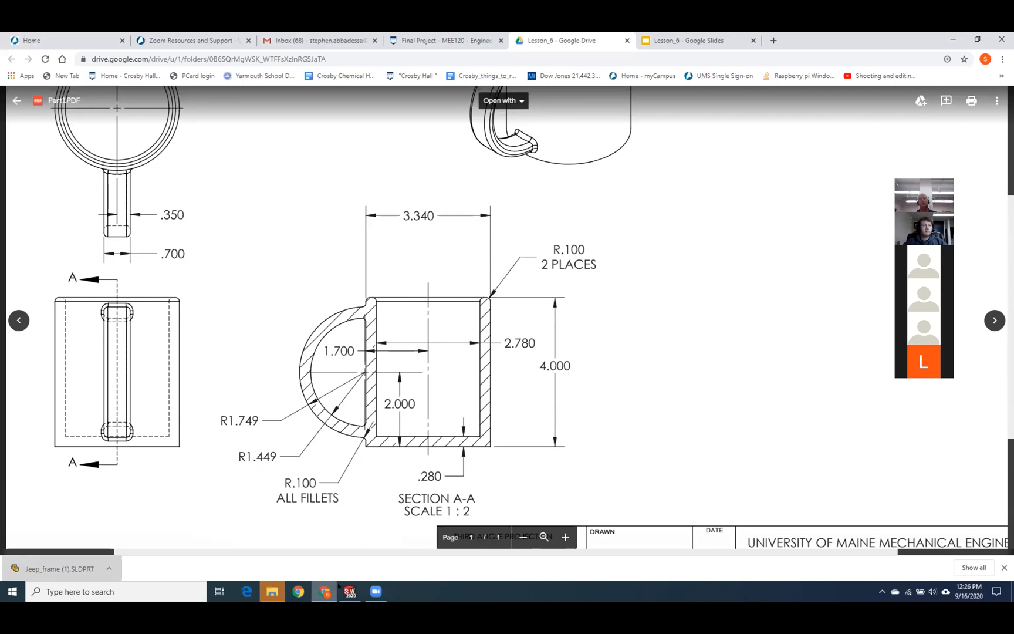
Switch to SOLIDWORKS and open the recent part Jeep_frame (1).SLDPRT.
{"action": "mouse_move", "coordinate": [340, 586]}
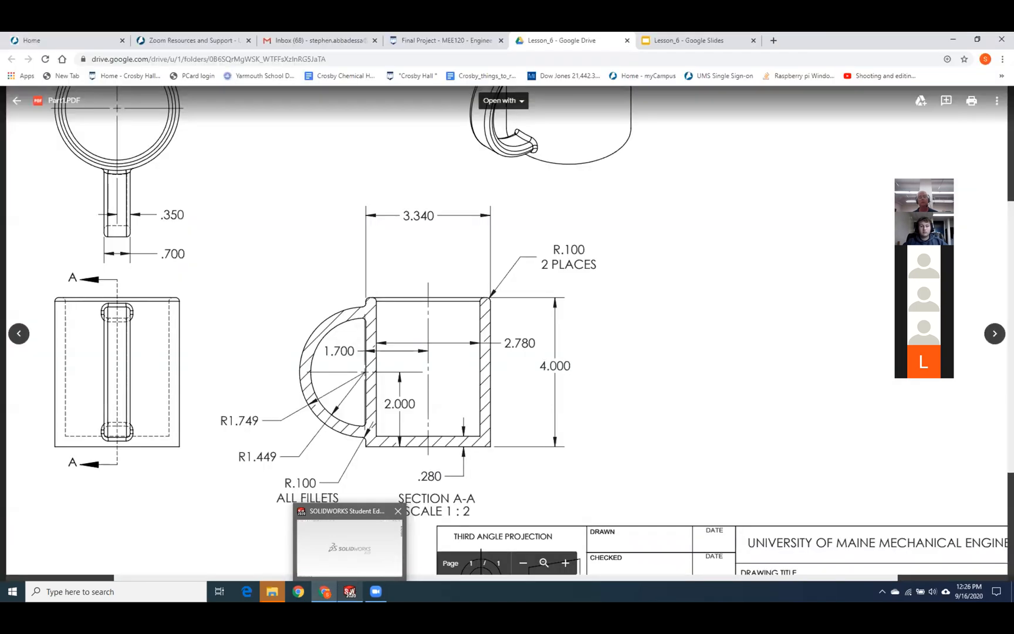
{"action": "left_click", "coordinate": [351, 592]}
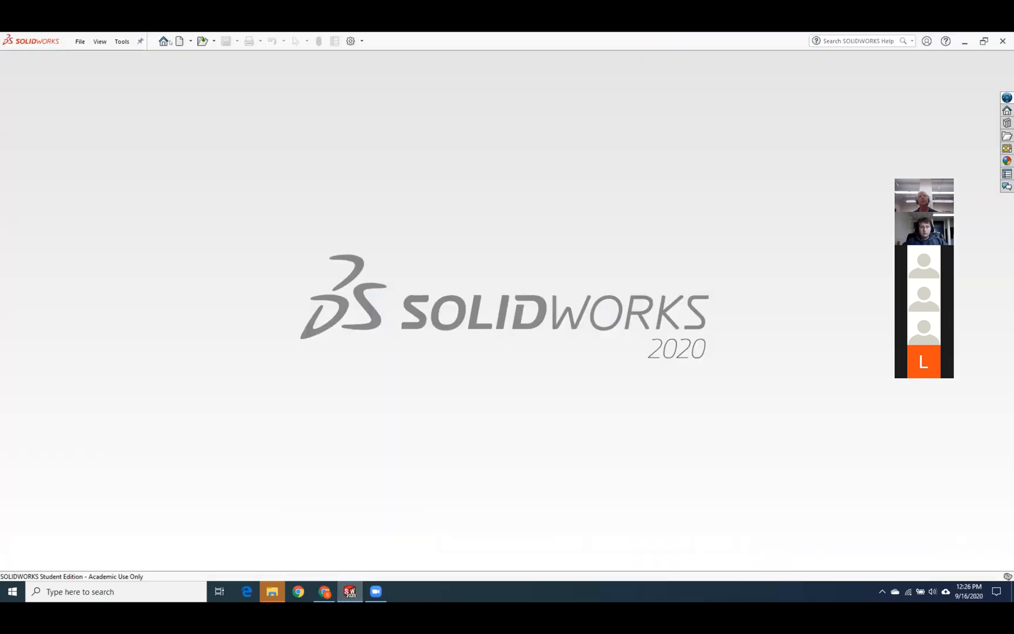
{"action": "left_click", "coordinate": [80, 41]}
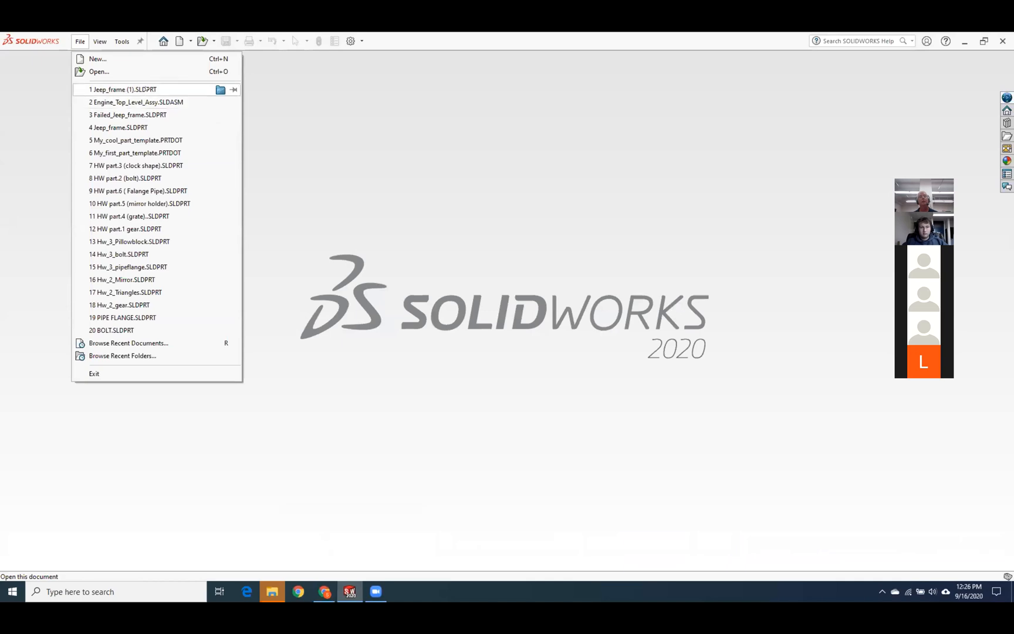
{"action": "left_click", "coordinate": [132, 89]}
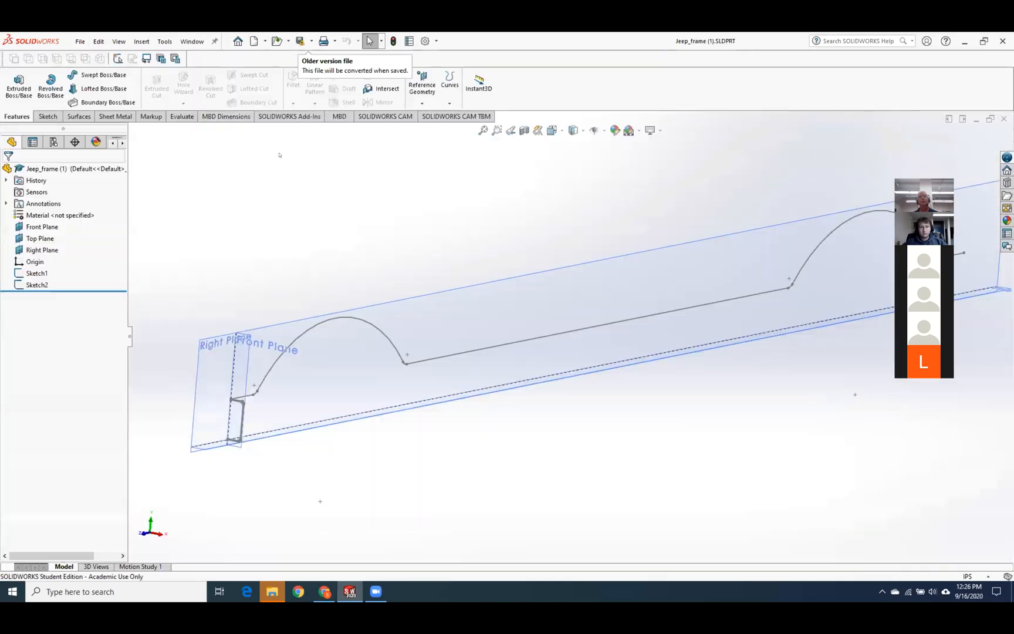
Look up the Shadows In Shaded Mode option among the display settings without changing it.
{"action": "left_click", "coordinate": [115, 41]}
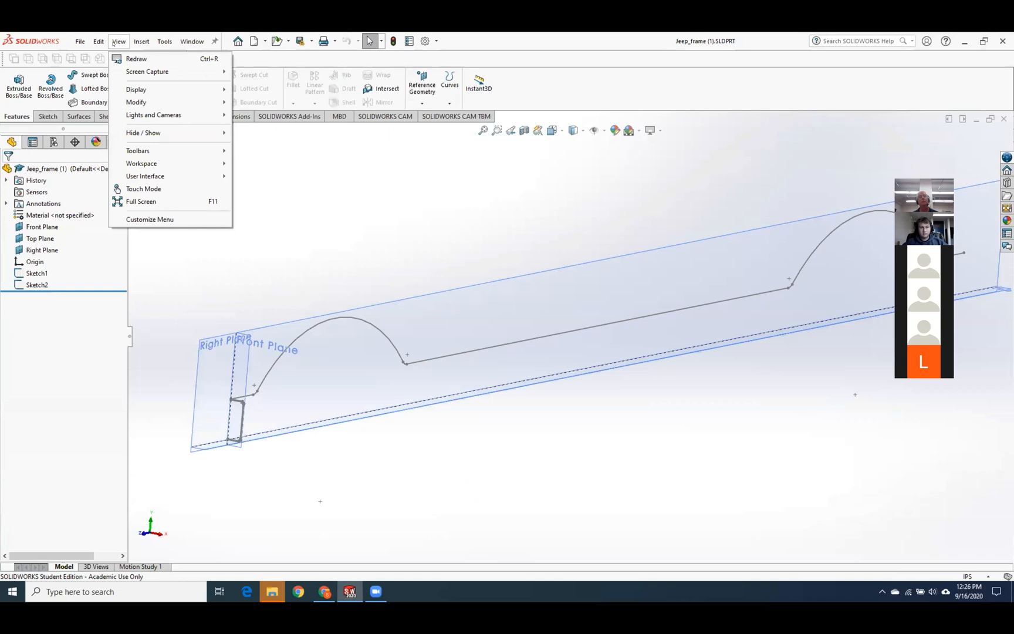
{"action": "mouse_move", "coordinate": [162, 87]}
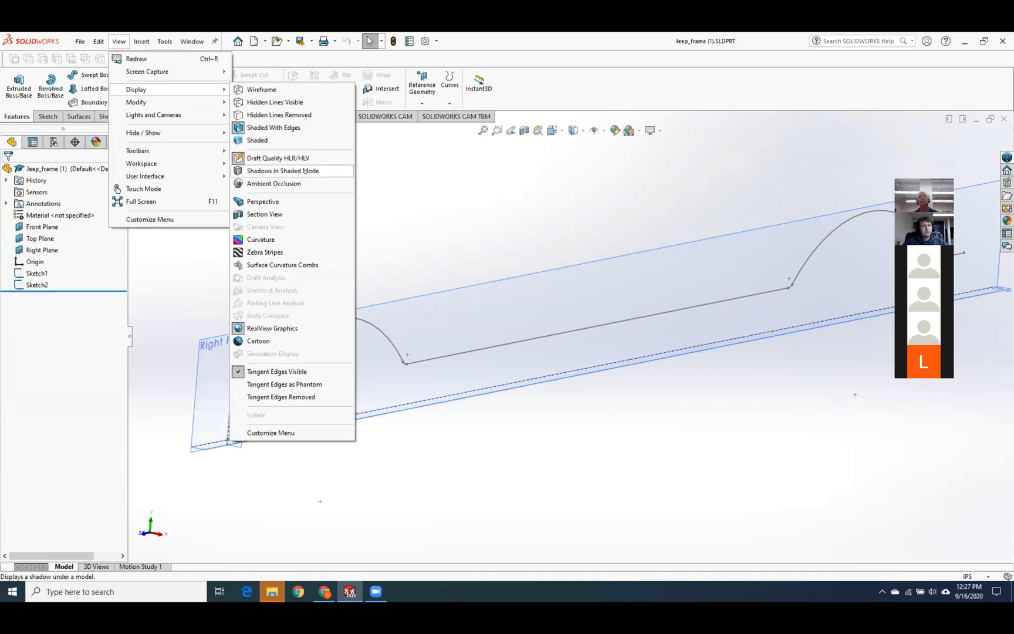
{"action": "left_click", "coordinate": [411, 225]}
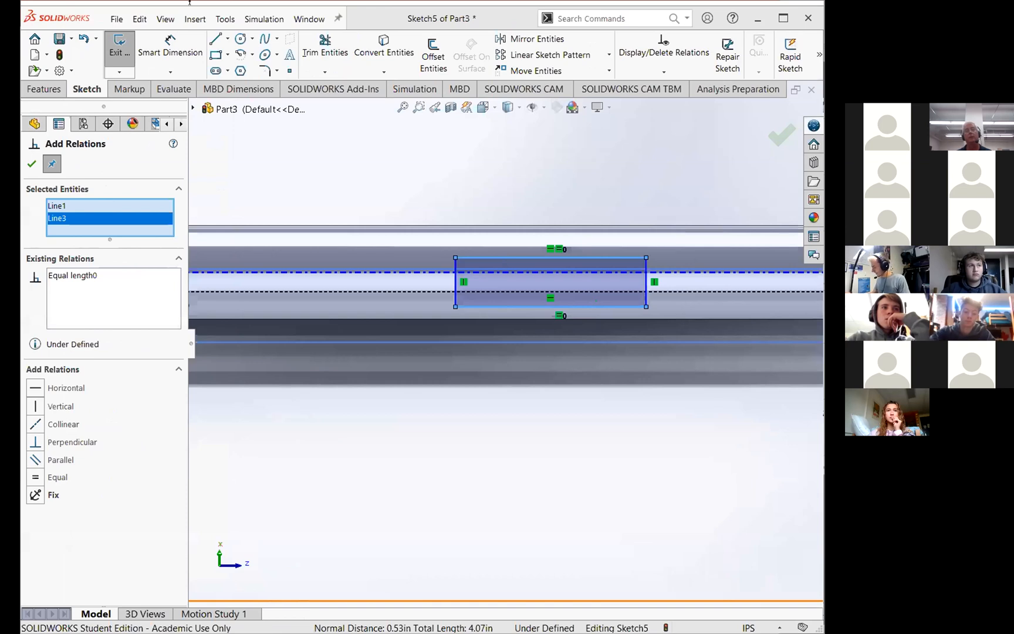
Turn off Shadows In Shaded Mode for the cylinder part while keeping its rectangle sketch open.
{"action": "left_click", "coordinate": [166, 19]}
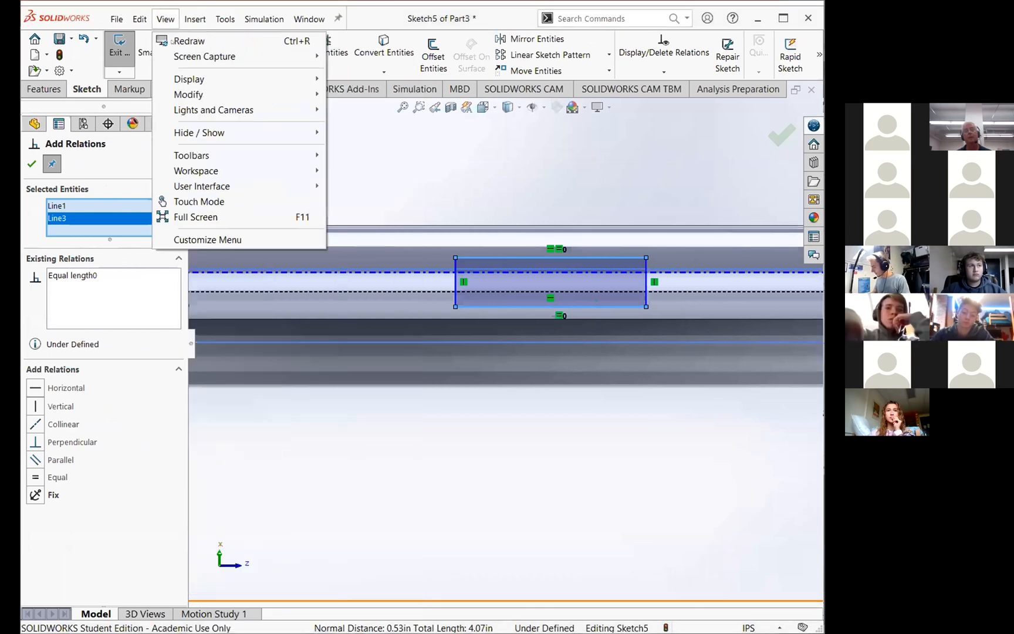
{"action": "mouse_move", "coordinate": [194, 79]}
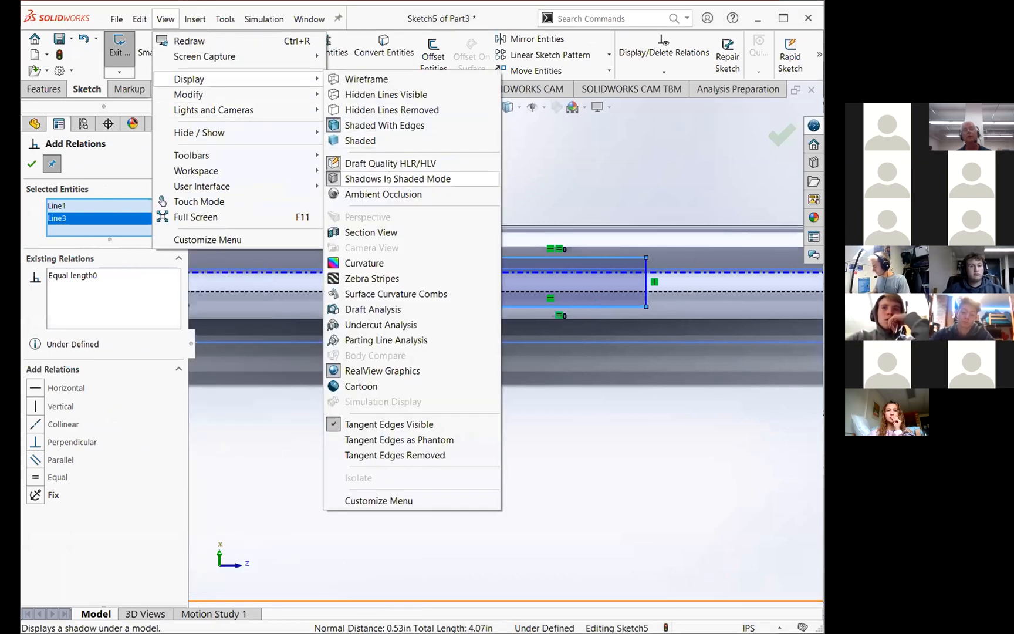
{"action": "left_click", "coordinate": [388, 179]}
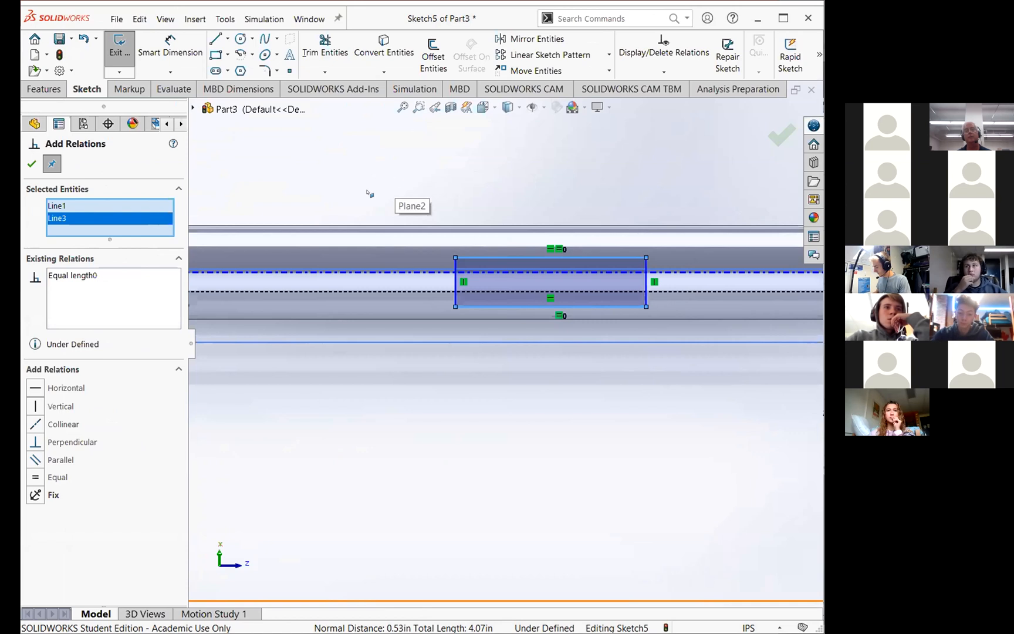
{"action": "scroll", "coordinate": [399, 367], "scroll_direction": "up", "scroll_amount": 5}
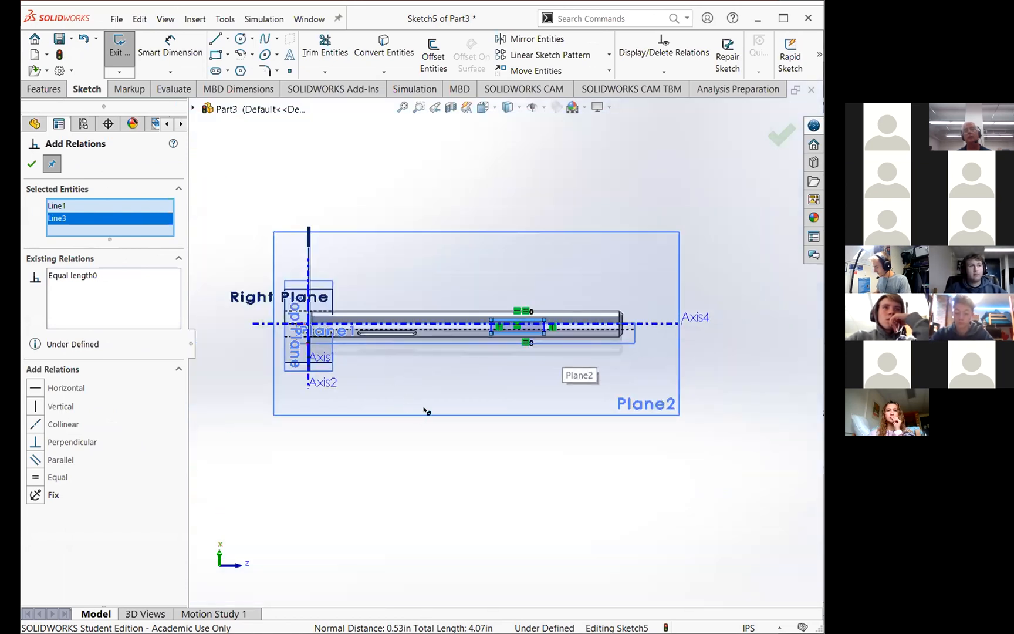
{"action": "scroll", "coordinate": [392, 368], "scroll_direction": "down", "scroll_amount": 2}
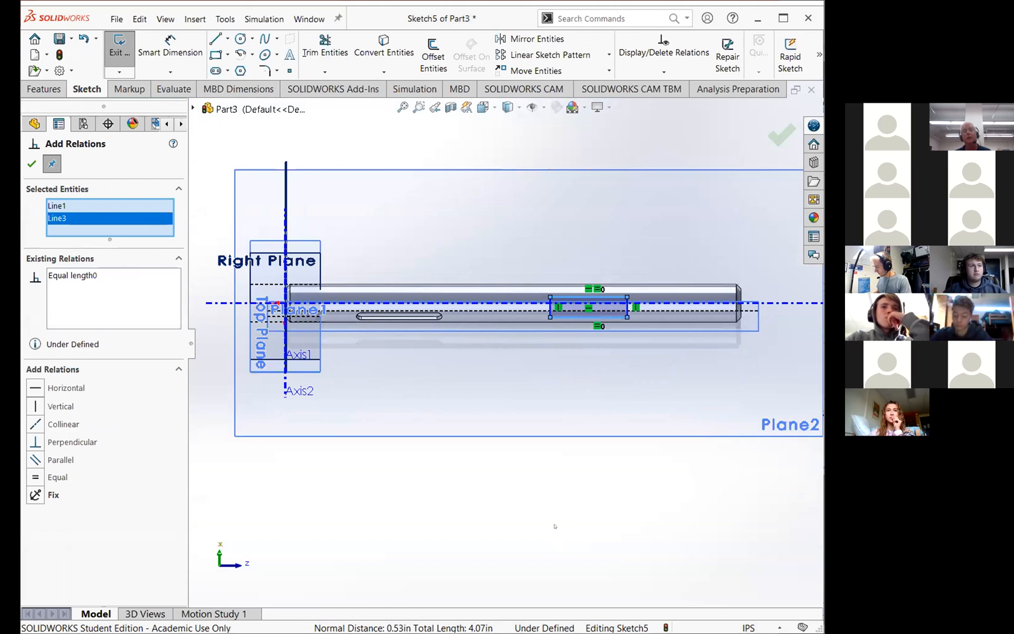
Turn Shadows In Shaded Mode back on for the cylinder part.
{"action": "left_click", "coordinate": [161, 21]}
{"action": "mouse_move", "coordinate": [247, 79]}
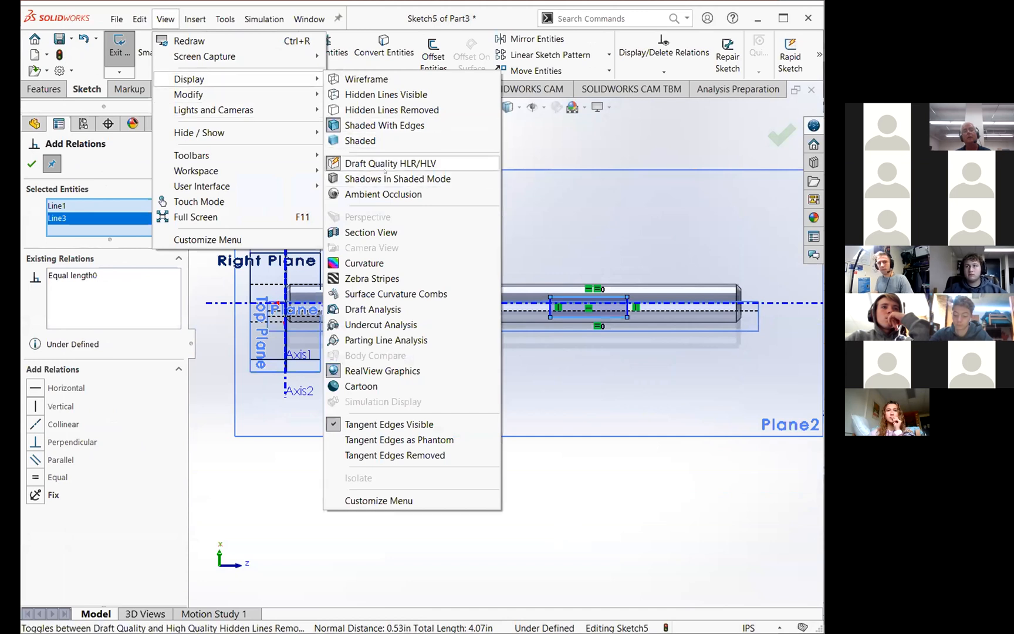
{"action": "left_click", "coordinate": [384, 169]}
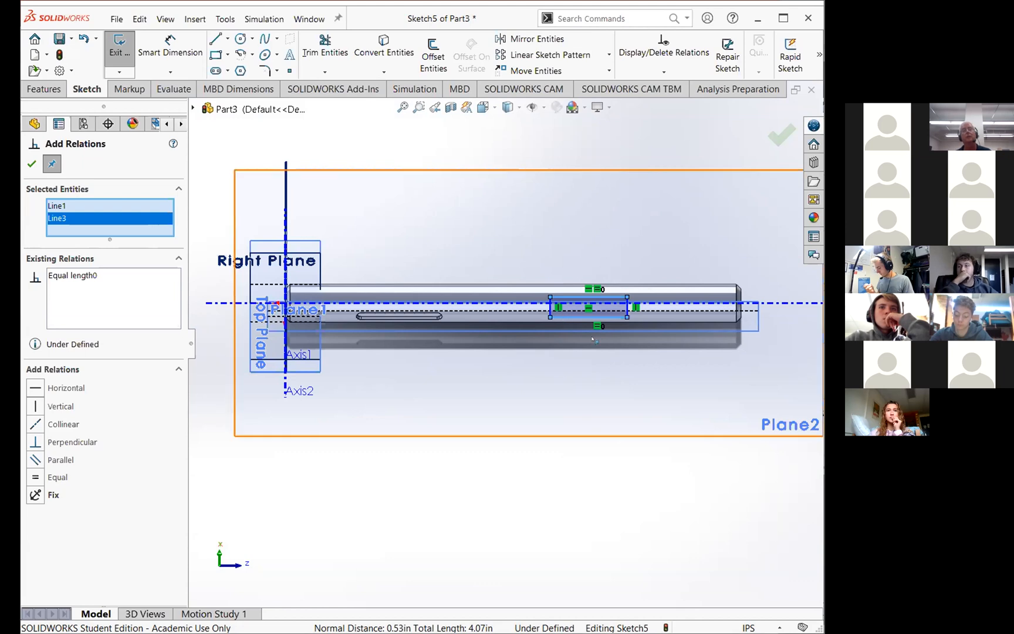
Turn off Shadows In Shaded Mode for the cylinder part.
{"action": "left_click", "coordinate": [192, 16]}
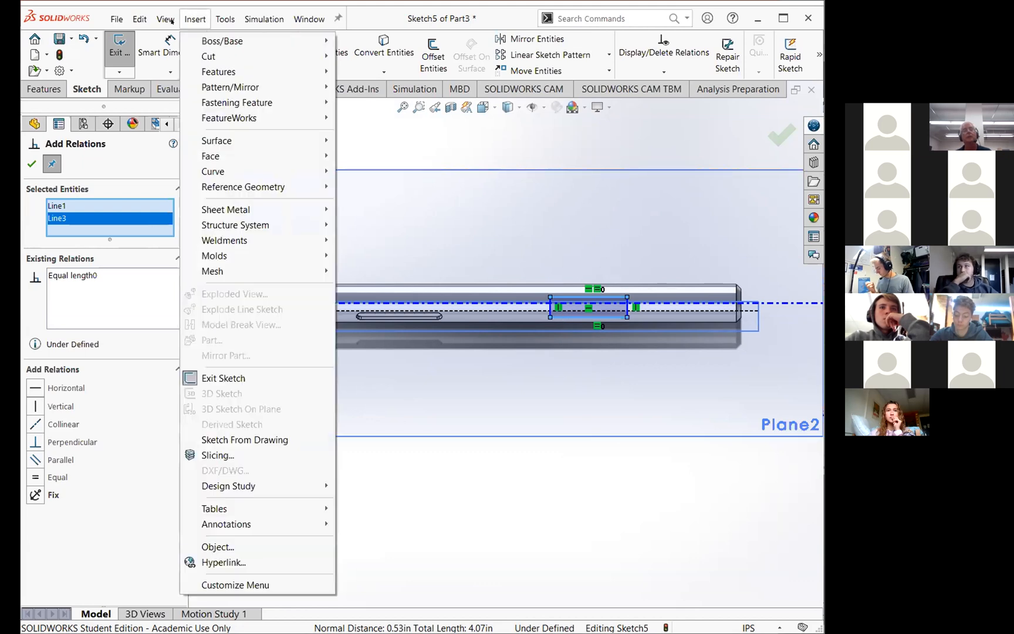
{"action": "mouse_move", "coordinate": [165, 19]}
{"action": "mouse_move", "coordinate": [193, 78]}
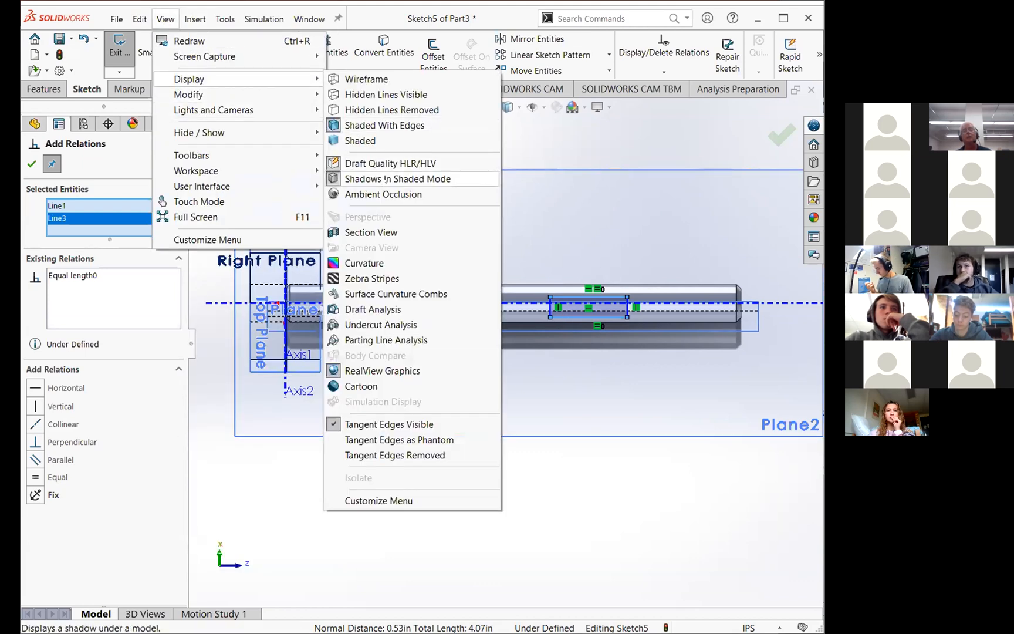
{"action": "left_click", "coordinate": [389, 179]}
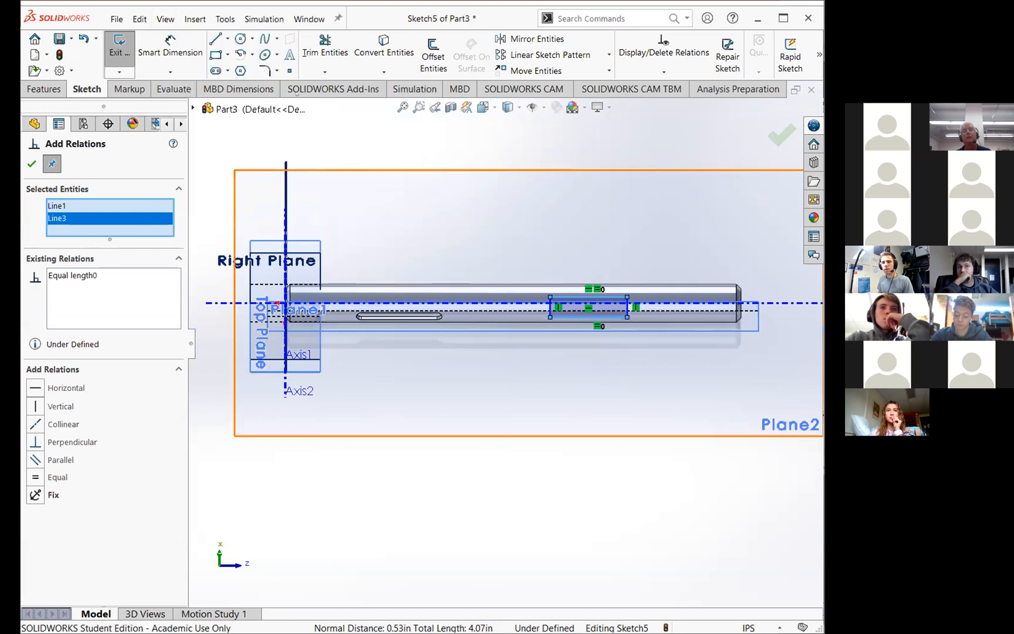
Turn off RealView Graphics for the cylinder part.
{"action": "left_click", "coordinate": [166, 19]}
{"action": "mouse_move", "coordinate": [211, 76]}
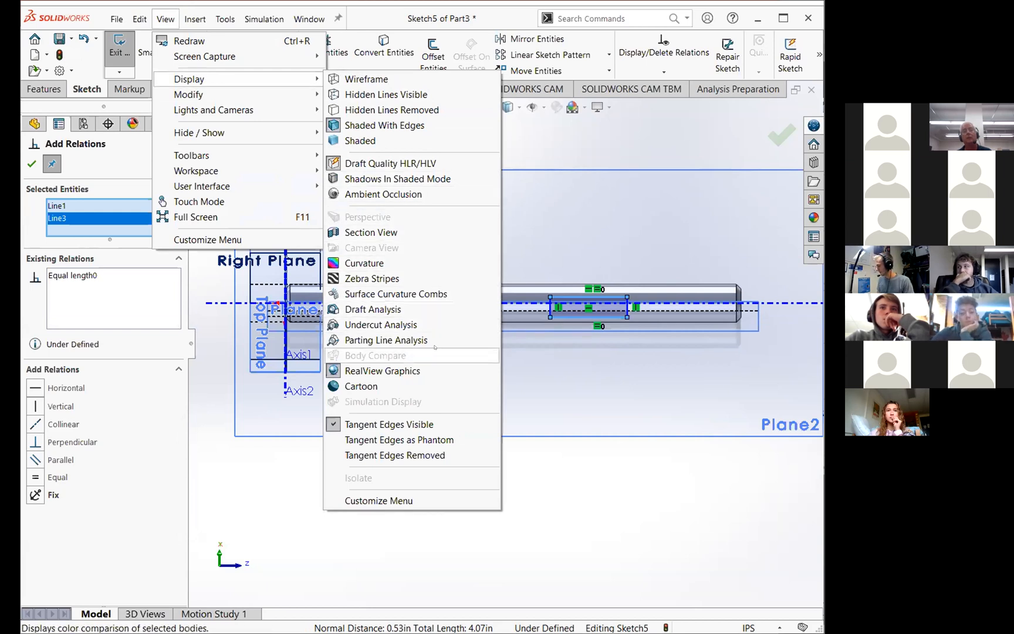
{"action": "left_click", "coordinate": [406, 371]}
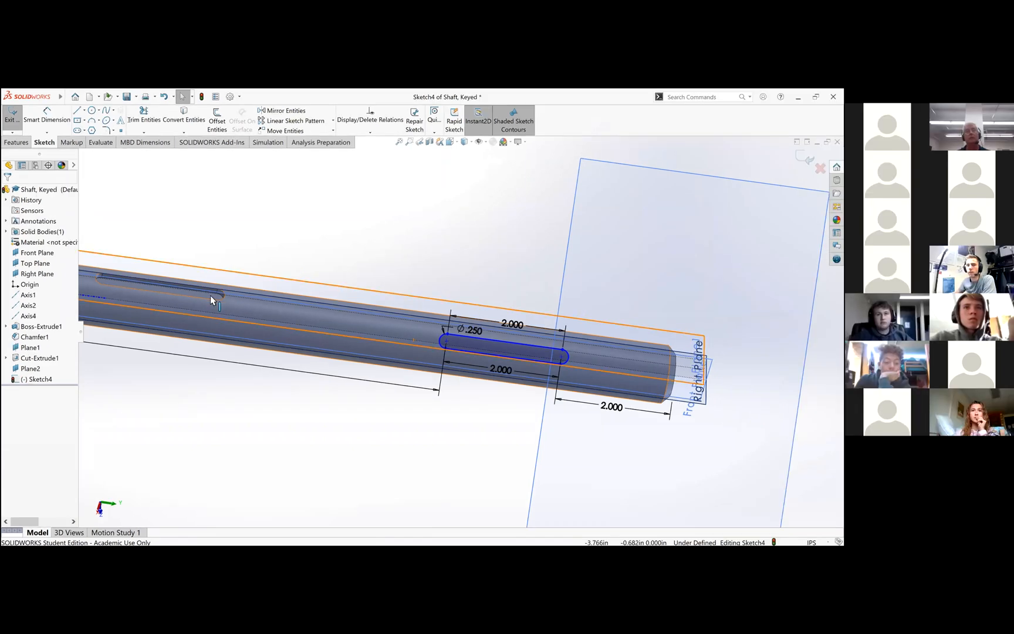
Examine the slot sketch on the keyed shaft and its dimensions to find which direction is still unconstrained.
{"action": "left_click", "coordinate": [473, 348]}
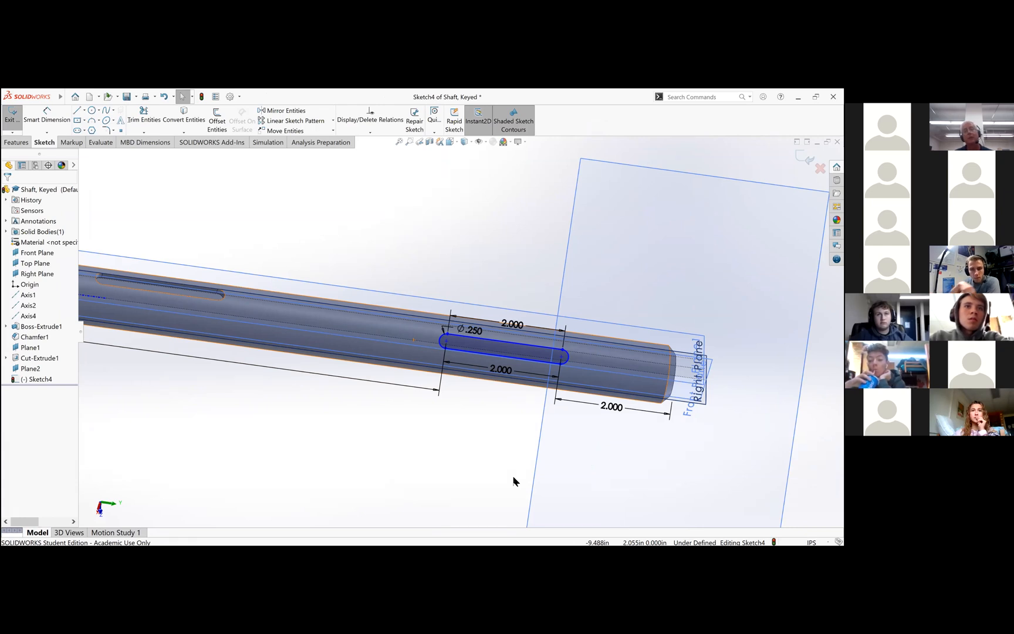
{"action": "scroll", "coordinate": [349, 292], "scroll_direction": "up", "scroll_amount": 2}
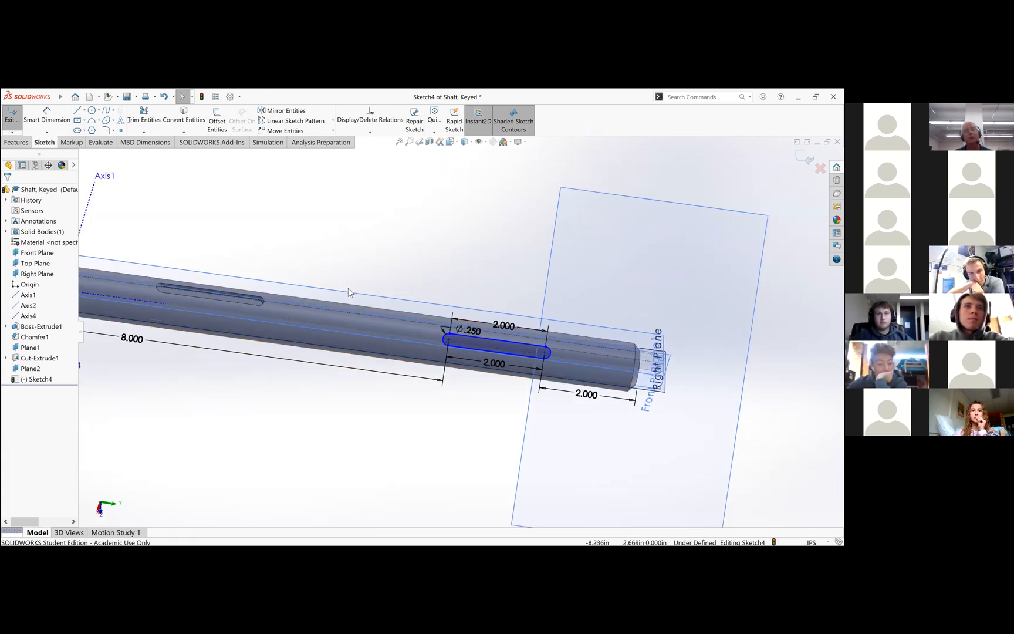
{"action": "scroll", "coordinate": [362, 326], "scroll_direction": "up", "scroll_amount": 2}
{"action": "middle_click_drag", "start_coordinate": [402, 362], "coordinate": [342, 327]}
{"action": "key", "text": "ctrl+8"}
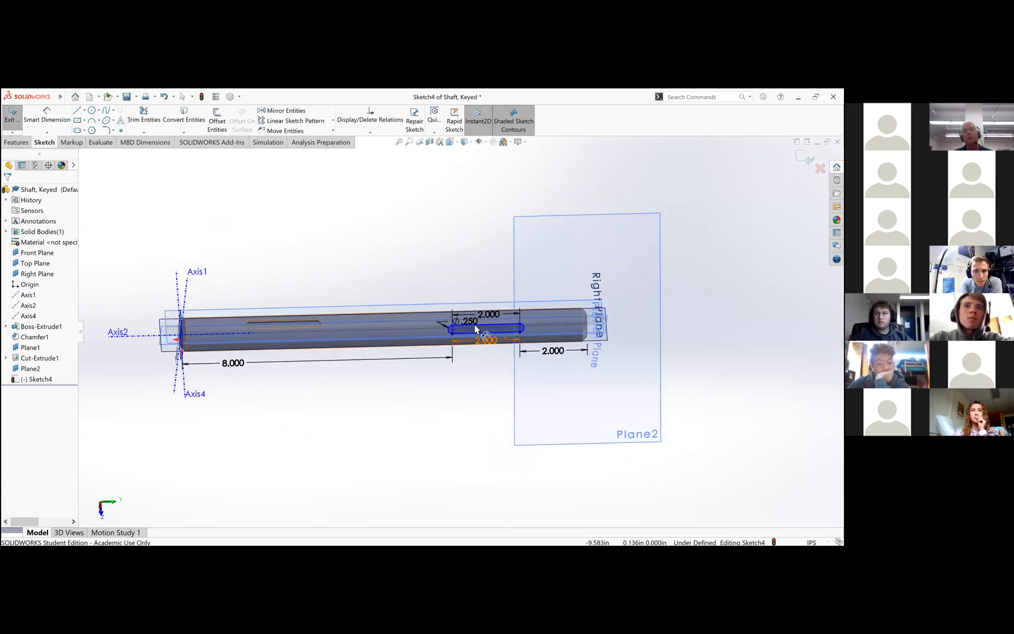
{"action": "scroll", "coordinate": [442, 333], "scroll_direction": "down", "scroll_amount": 5}
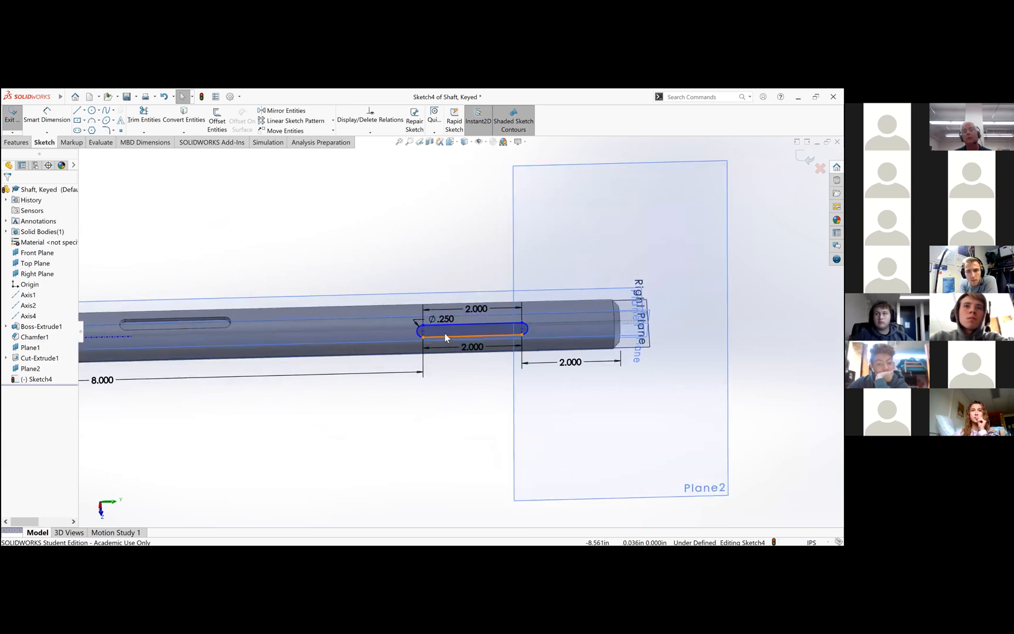
{"action": "scroll", "coordinate": [438, 334], "scroll_direction": "down", "scroll_amount": 1}
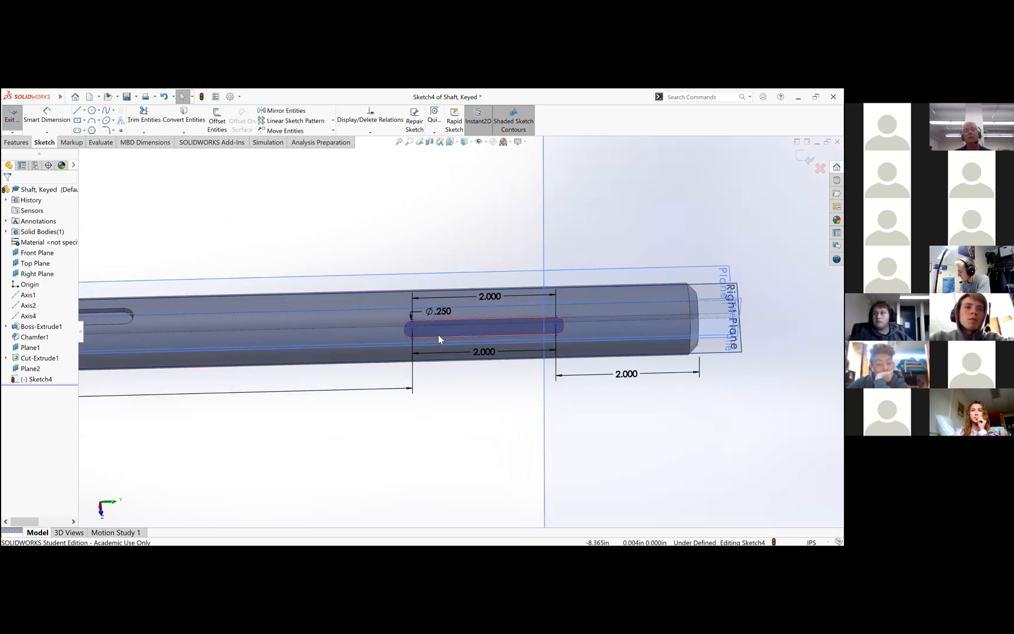
{"action": "scroll", "coordinate": [437, 337], "scroll_direction": "down", "scroll_amount": 1}
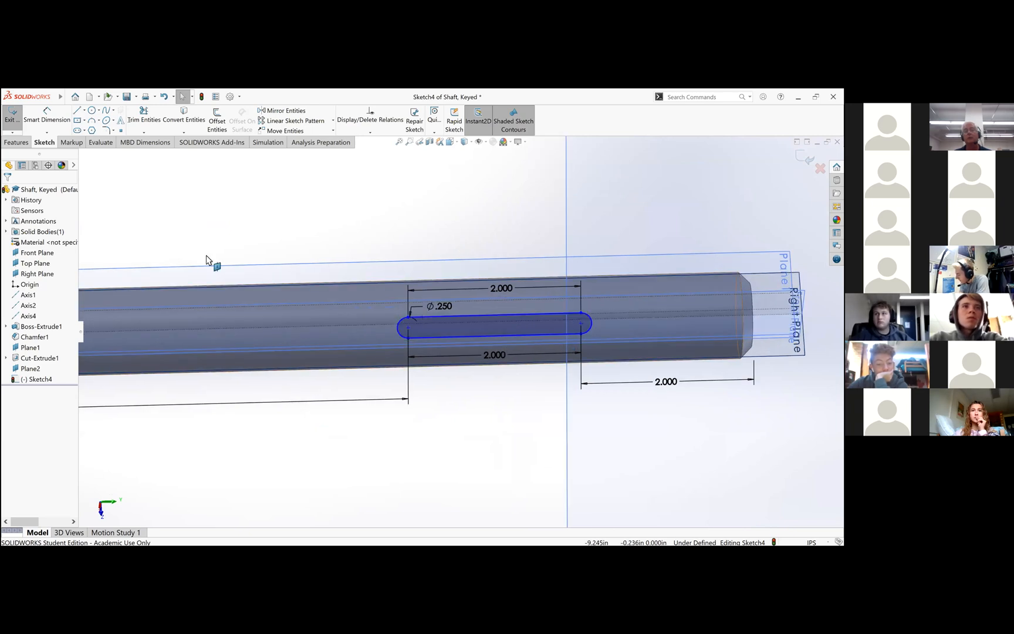
Try moving the slot across the shaft's width by its long edge to test its freedom, and undo the move.
{"action": "left_click_drag", "start_coordinate": [512, 315], "coordinate": [568, 249]}
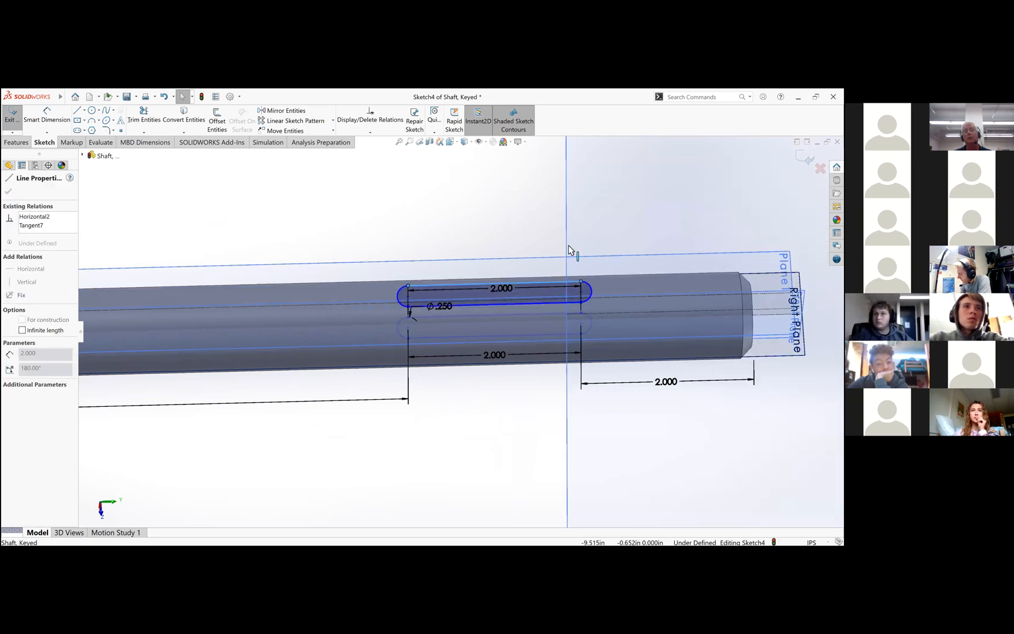
{"action": "left_click_drag", "start_coordinate": [492, 211], "coordinate": [491, 226]}
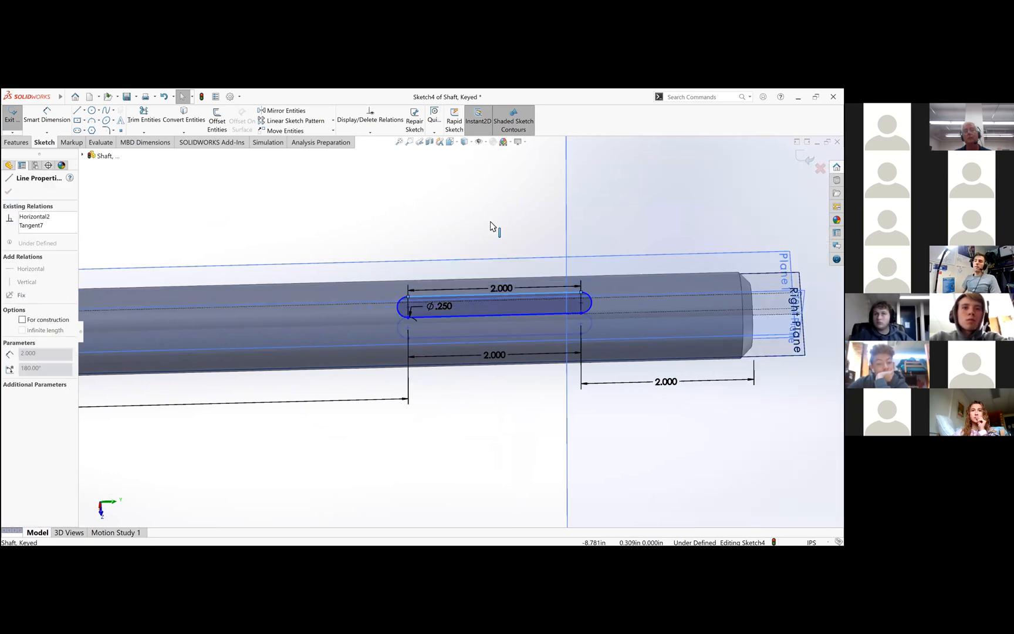
{"action": "left_click", "coordinate": [166, 98]}
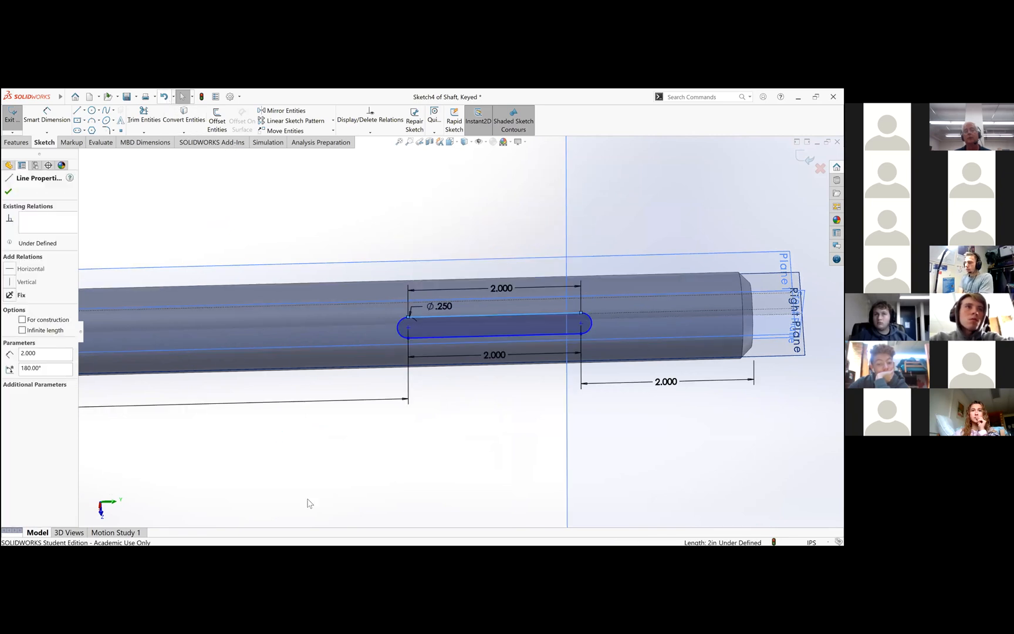
{"action": "right_click_drag", "start_coordinate": [353, 481], "coordinate": [408, 329]}
{"action": "left_click", "coordinate": [408, 328]}
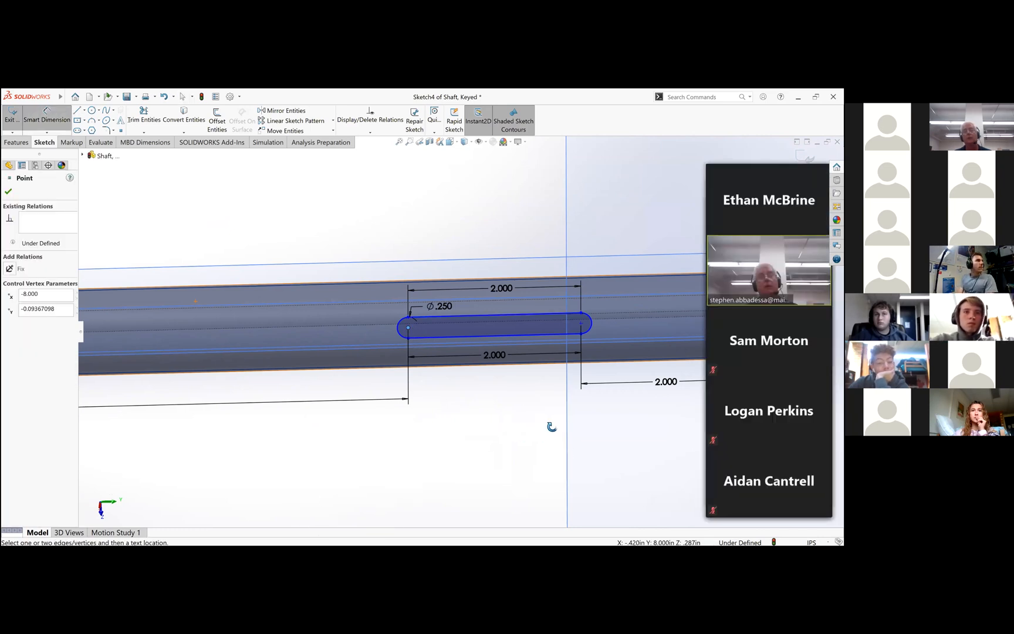
{"action": "middle_click_drag", "start_coordinate": [552, 415], "coordinate": [510, 402]}
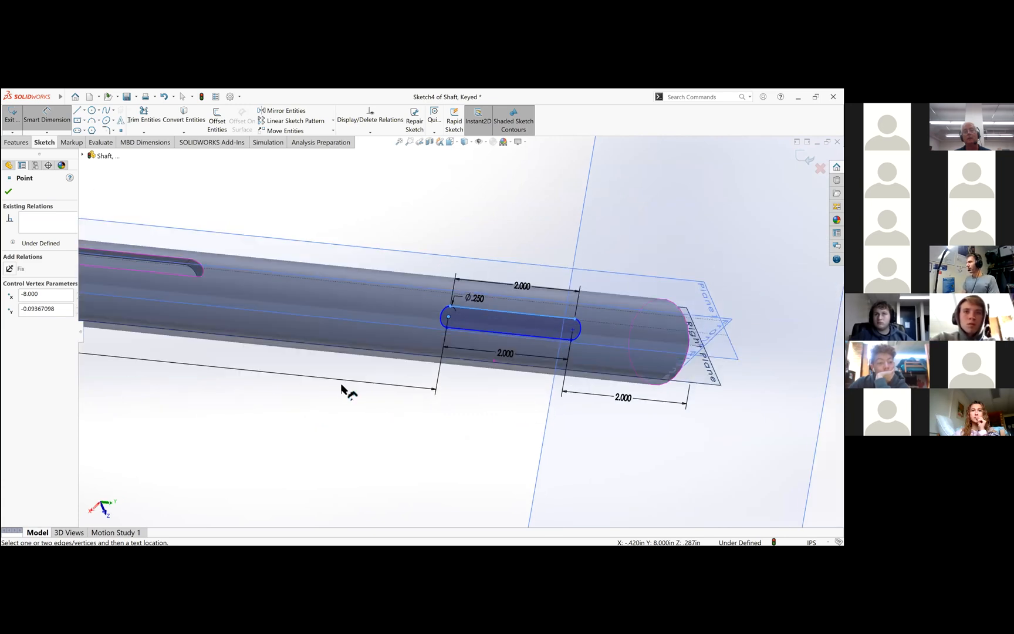
{"action": "middle_click_drag", "start_coordinate": [251, 288], "coordinate": [146, 245]}
{"action": "scroll", "coordinate": [145, 231], "scroll_direction": "up", "scroll_amount": 2}
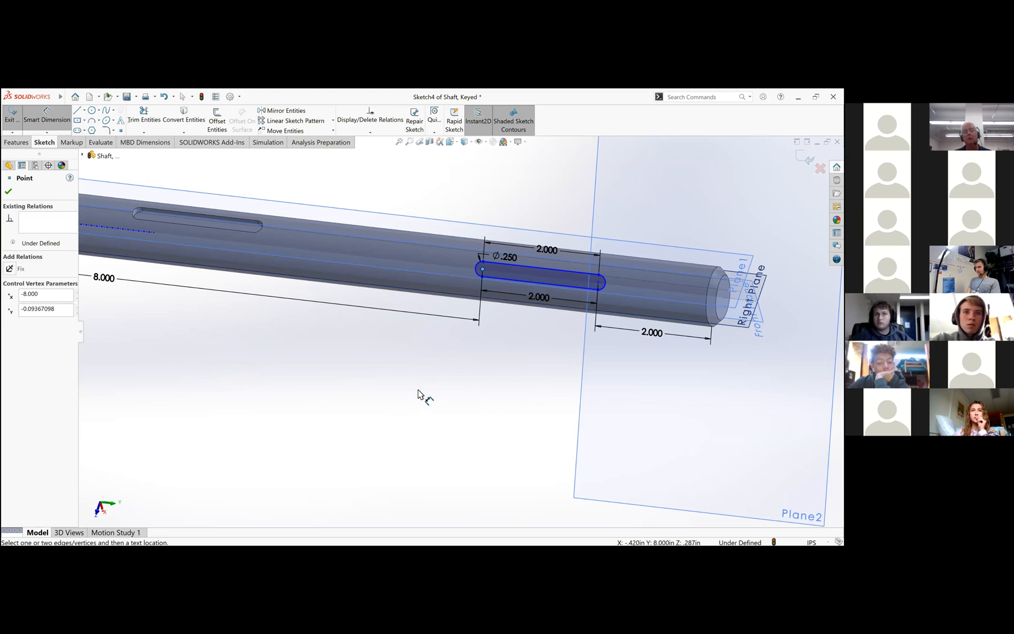
{"action": "left_click", "coordinate": [347, 306]}
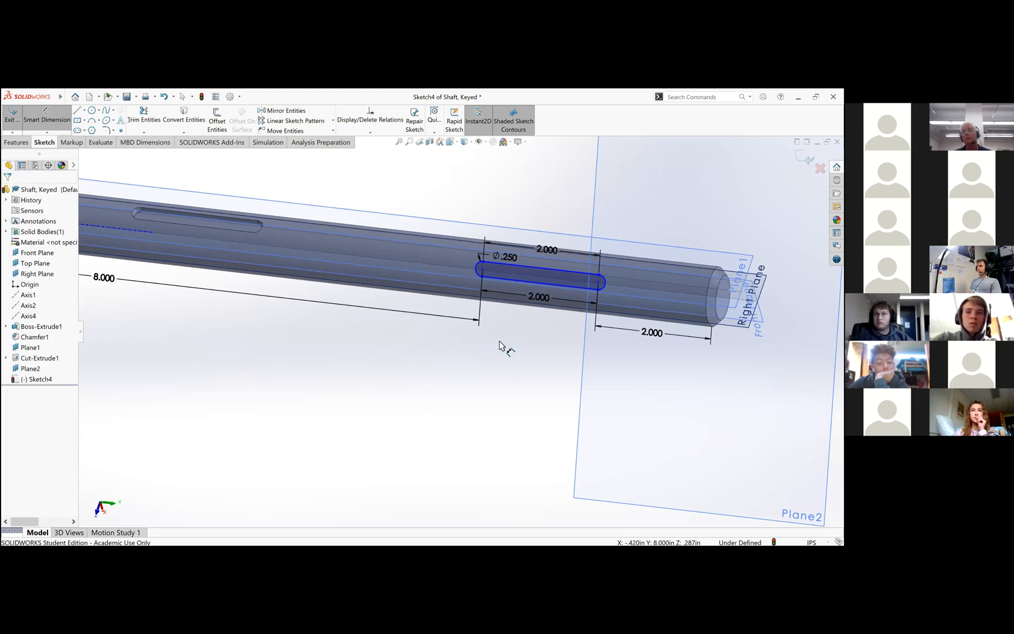
{"action": "scroll", "coordinate": [608, 354], "scroll_direction": "up", "scroll_amount": 3}
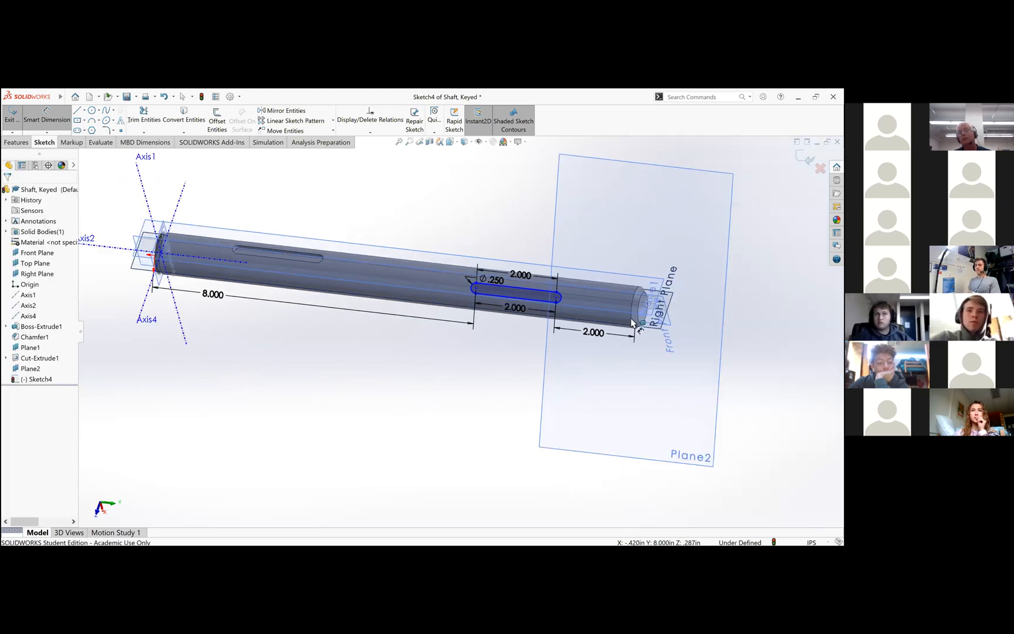
{"action": "scroll", "coordinate": [441, 381], "scroll_direction": "down", "scroll_amount": 3}
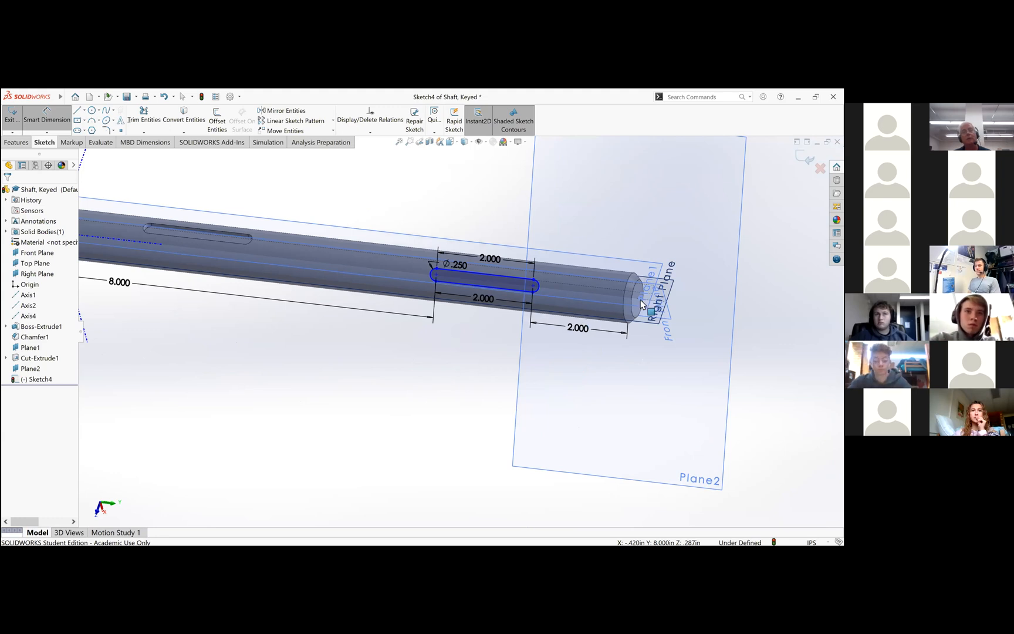
{"action": "key", "text": "Escape"}
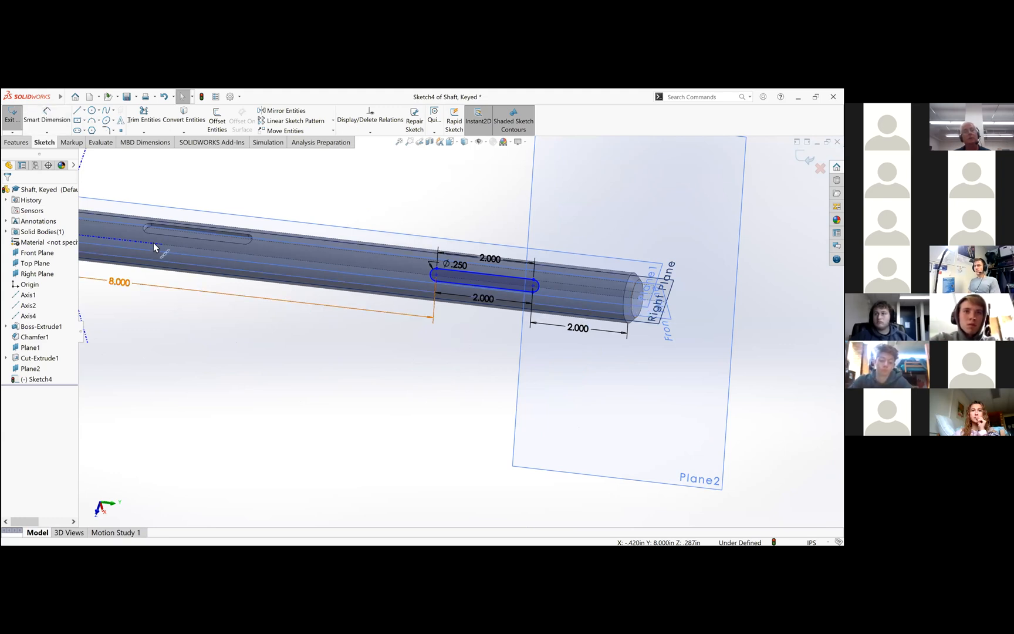
Dimension the slot's arc centre at the 8.000 dimension from Axis2 and set the distance to 0.
{"action": "left_click", "coordinate": [161, 246]}
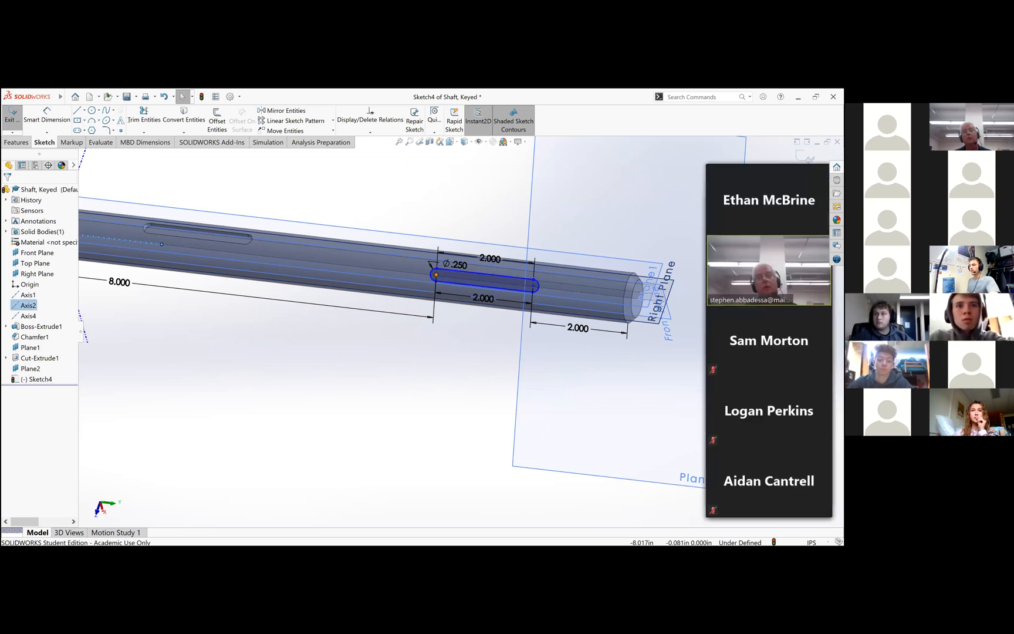
{"action": "left_click", "coordinate": [419, 274]}
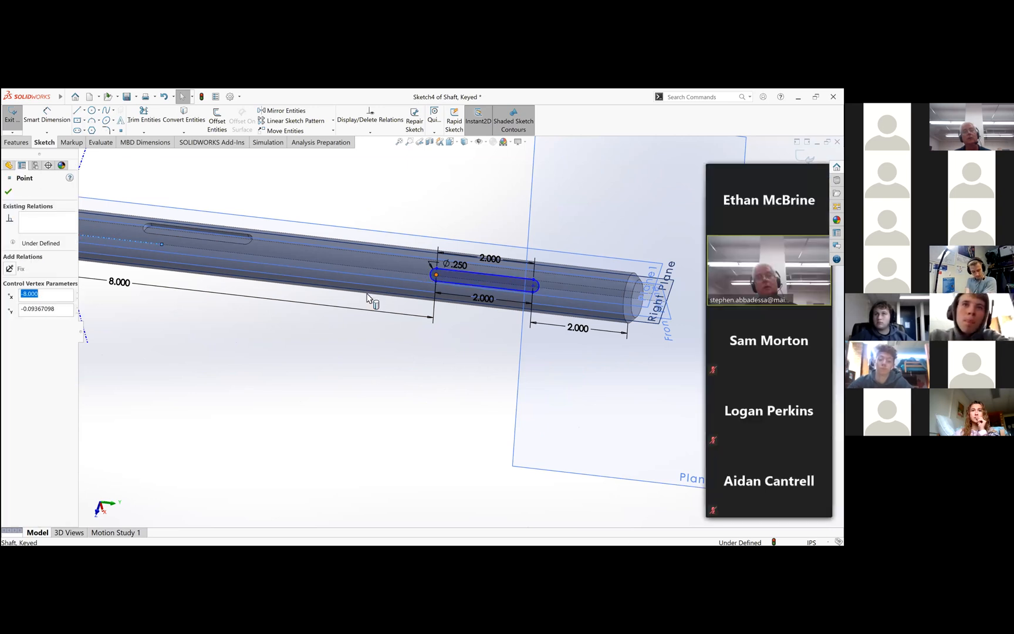
{"action": "scroll", "coordinate": [356, 387], "scroll_direction": "up", "scroll_amount": 3}
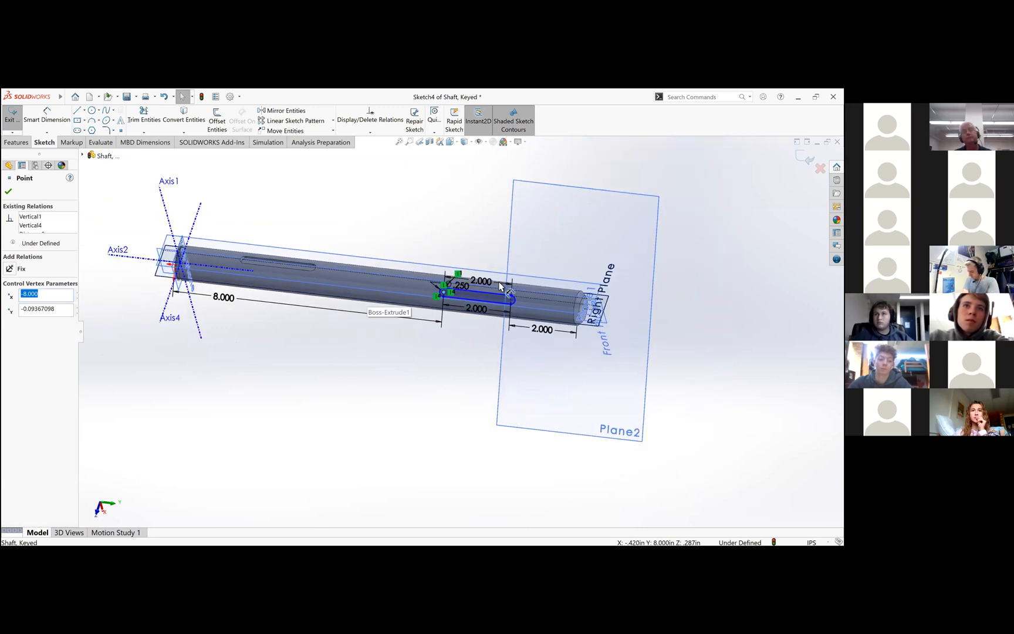
{"action": "scroll", "coordinate": [499, 281], "scroll_direction": "down", "scroll_amount": 4}
{"action": "key", "text": "Escape"}
{"action": "left_click", "coordinate": [47, 115]}
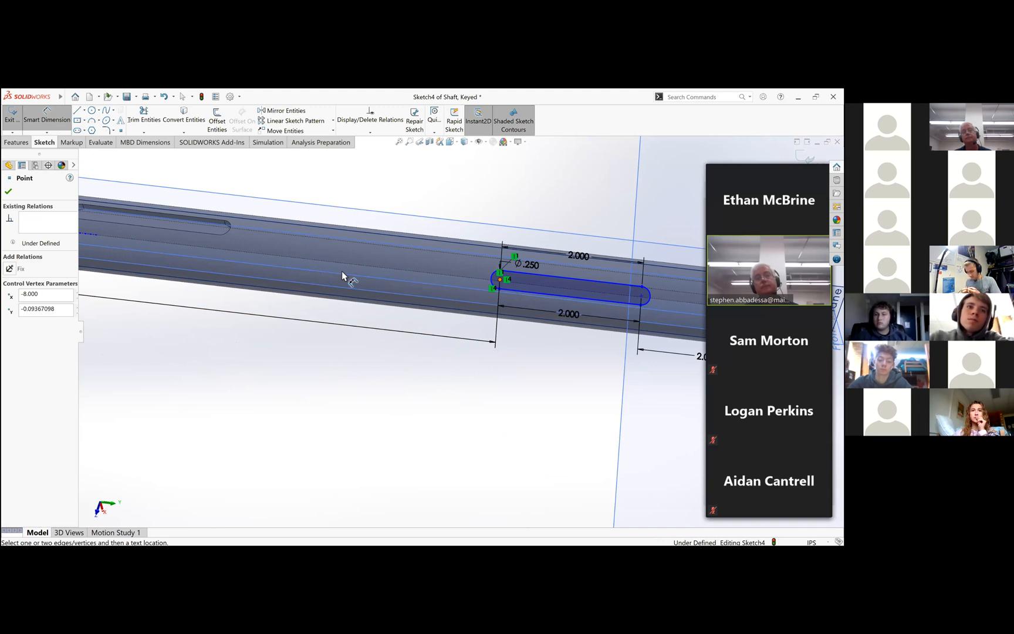
{"action": "left_click", "coordinate": [359, 274]}
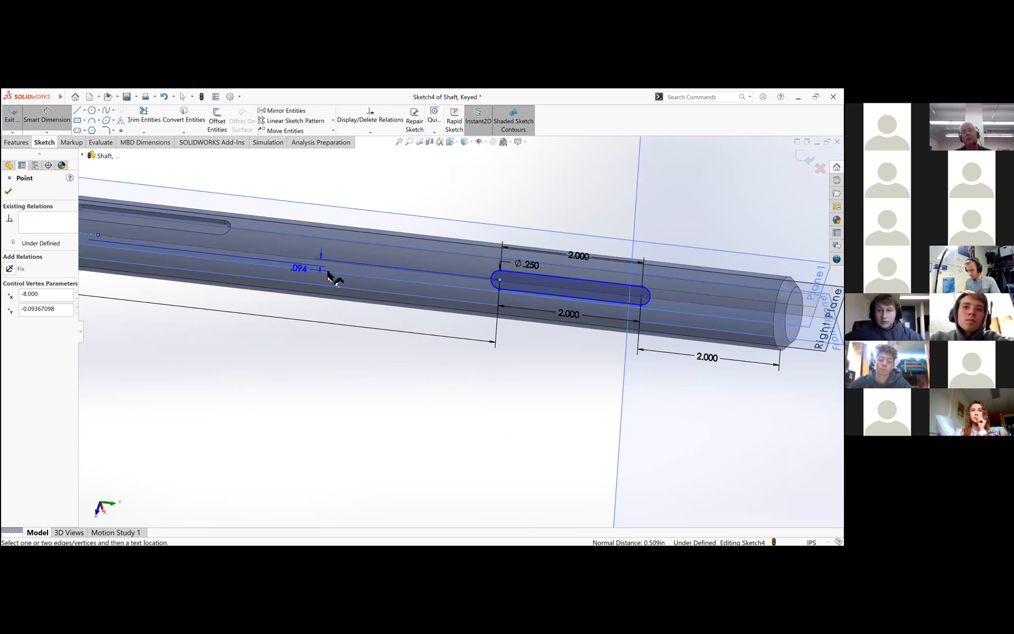
{"action": "left_click", "coordinate": [330, 274]}
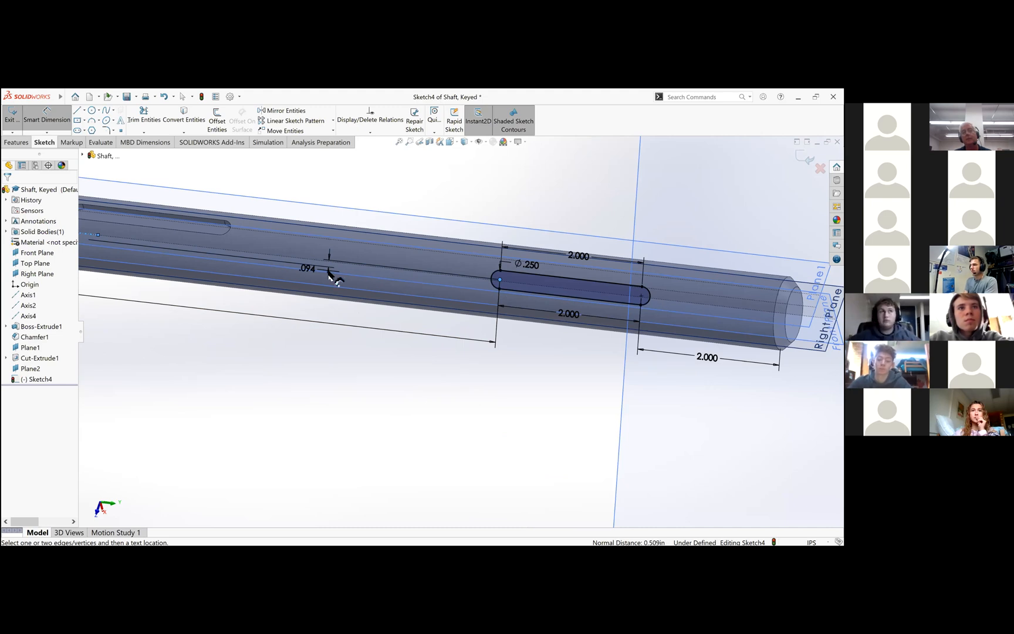
{"action": "left_click", "coordinate": [551, 411]}
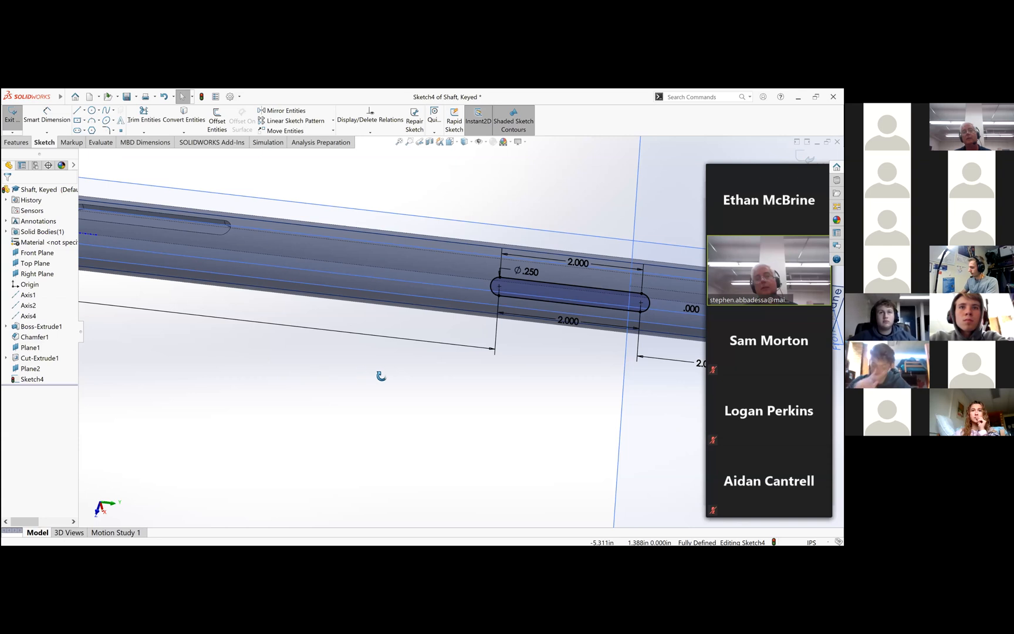
{"action": "mouse_move", "coordinate": [368, 386]}
{"action": "middle_mouse_down"}
{"action": "mouse_move", "coordinate": [352, 385]}
{"action": "mouse_move", "coordinate": [325, 353]}
{"action": "mouse_move", "coordinate": [579, 282]}
{"action": "middle_mouse_up"}
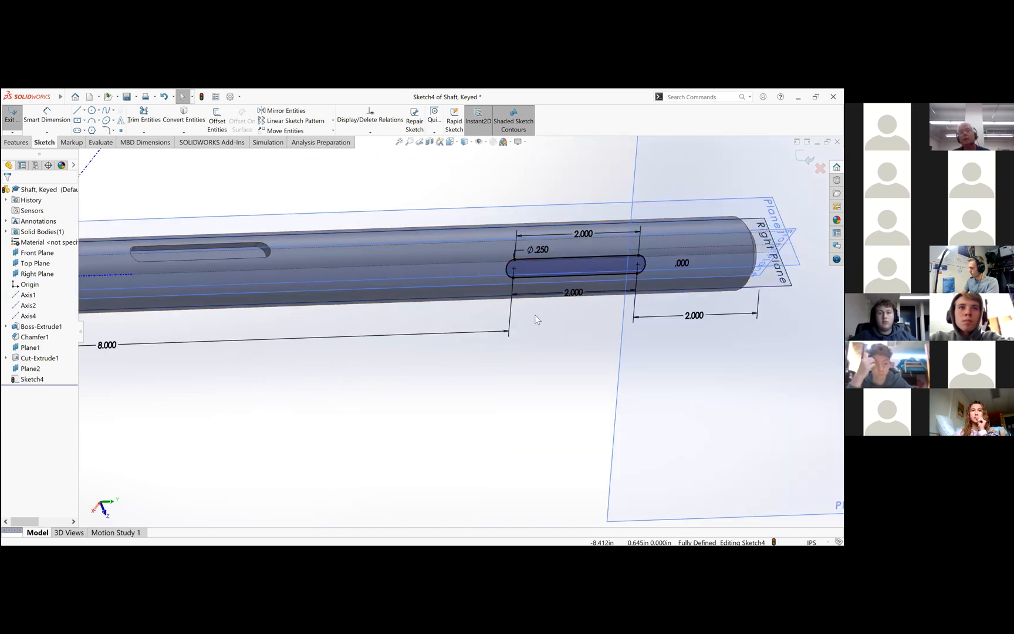
{"action": "scroll", "coordinate": [496, 337], "scroll_direction": "up", "scroll_amount": 1}
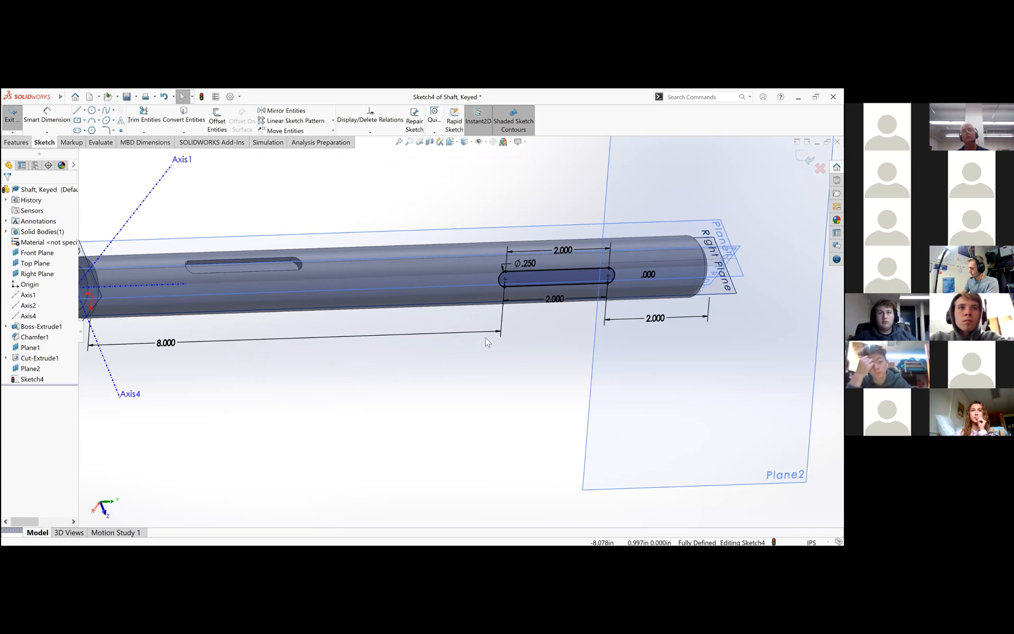
{"action": "scroll", "coordinate": [499, 343], "scroll_direction": "up", "scroll_amount": 1}
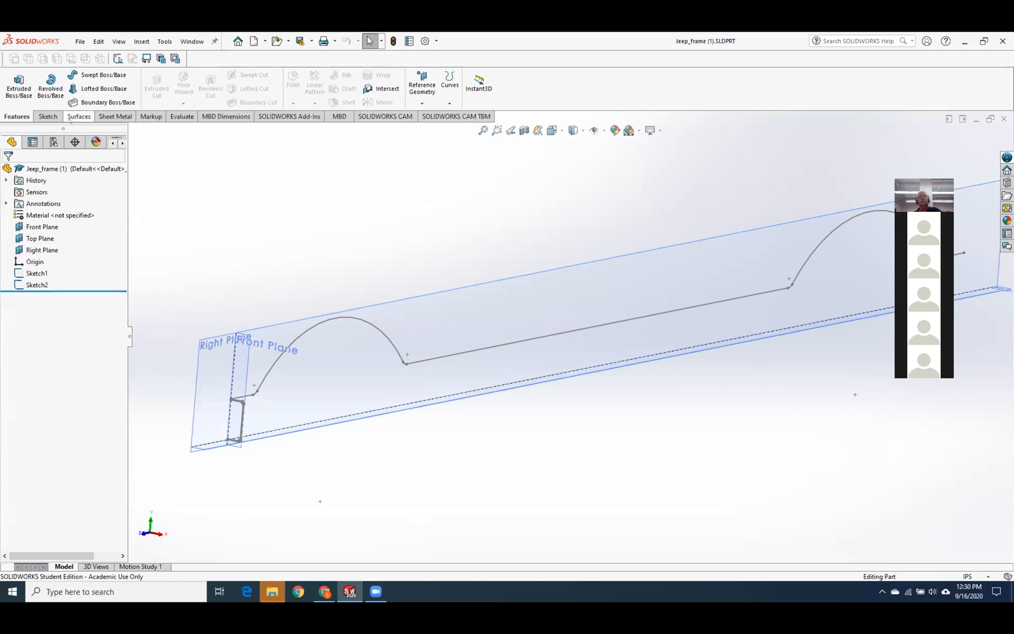
Switch to Chrome, close the Lesson_6 Google Drive and Google Slides tabs, and go to the start of the Final Project page.
{"action": "left_click", "coordinate": [324, 591]}
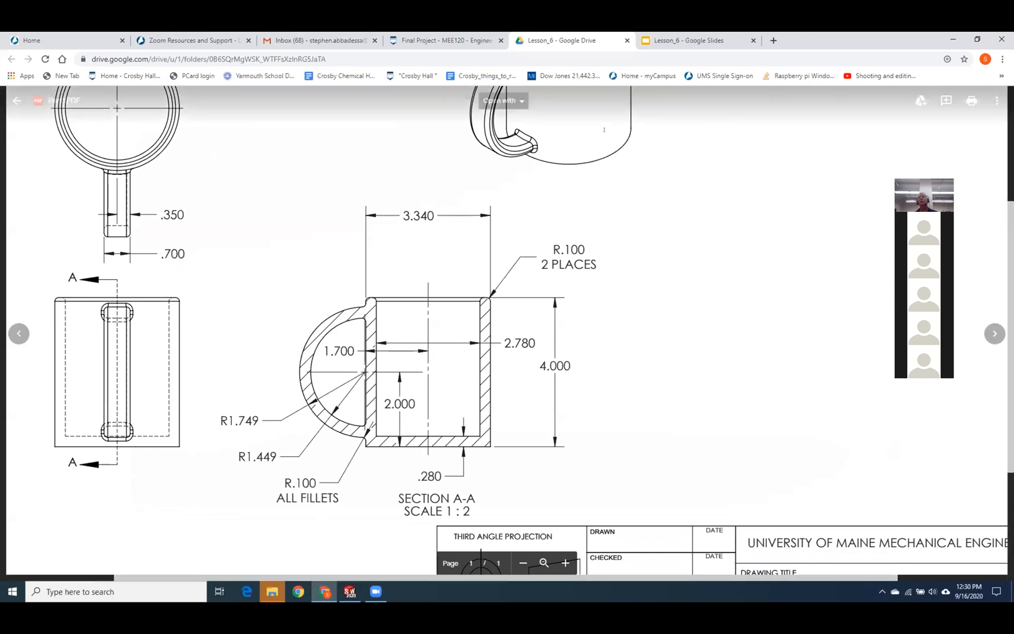
{"action": "left_click", "coordinate": [626, 40]}
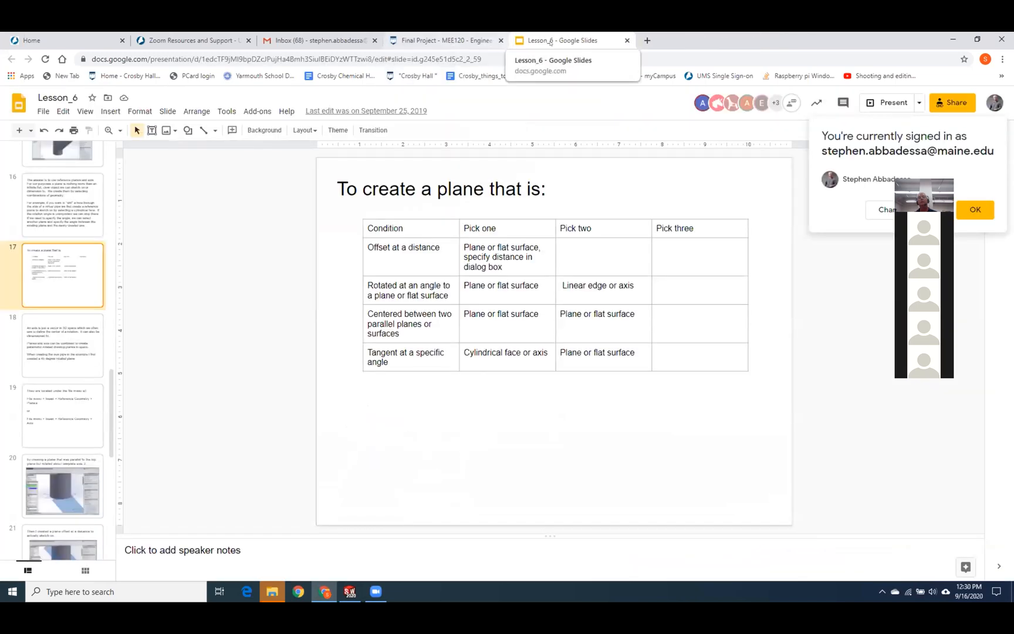
{"action": "left_click", "coordinate": [627, 41]}
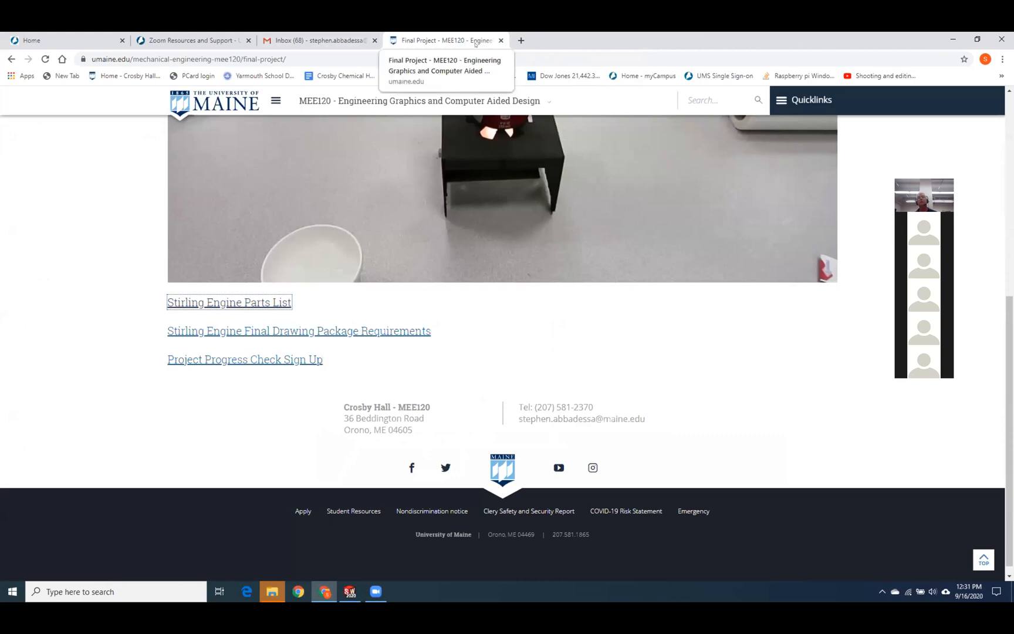
{"action": "scroll", "coordinate": [478, 239], "scroll_direction": "up", "scroll_amount": 6}
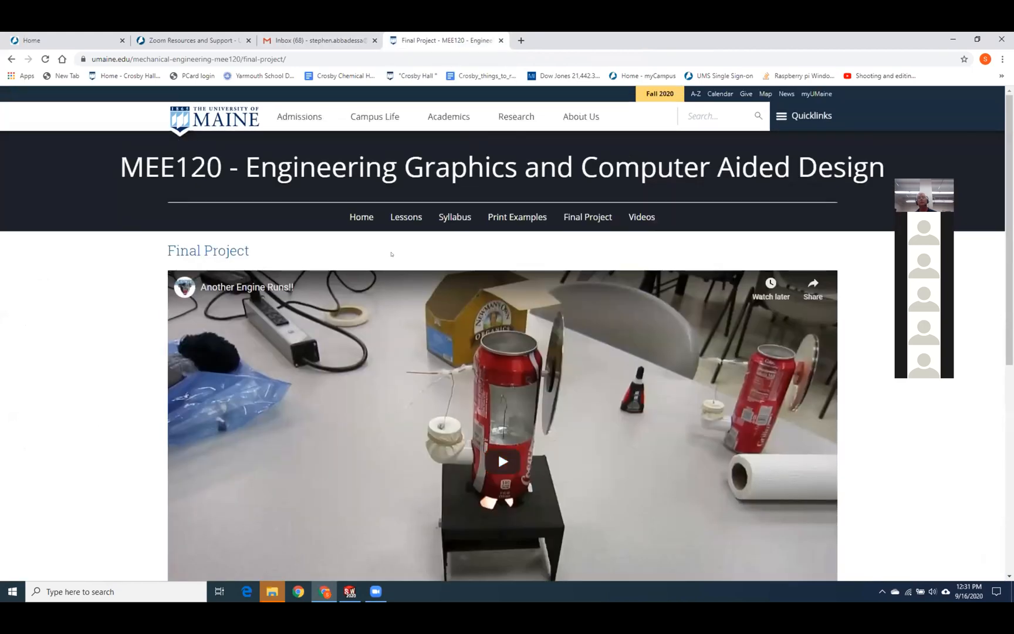
Open Part2.PDF from the course website's Lesson 6 folder and enlarge the keyed shaft drawing.
{"action": "left_click", "coordinate": [410, 216]}
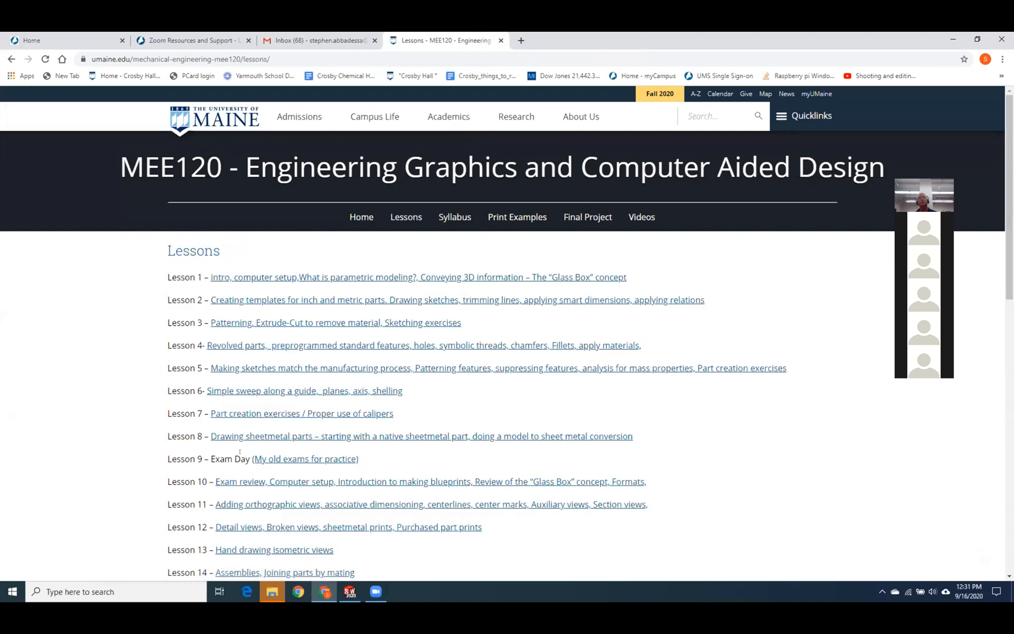
{"action": "left_click", "coordinate": [276, 391]}
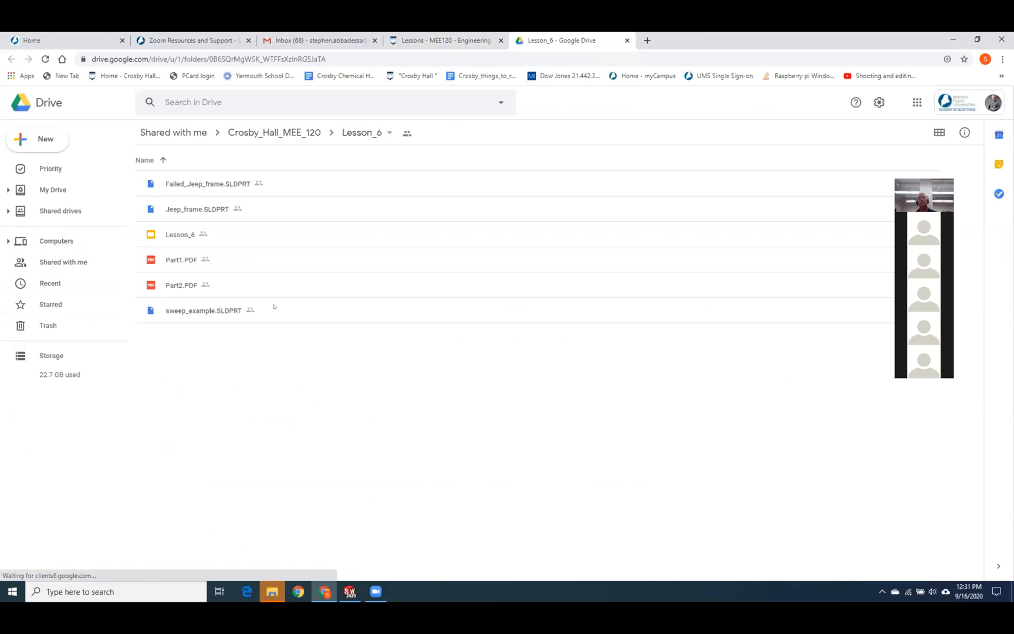
{"action": "left_click", "coordinate": [187, 282]}
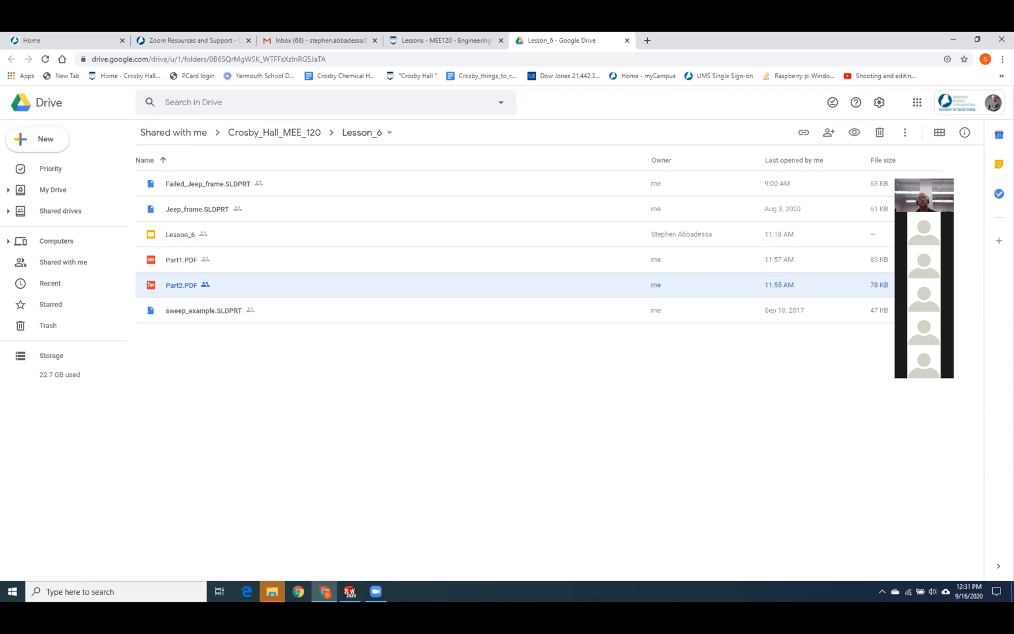
{"action": "double_click", "coordinate": [149, 283]}
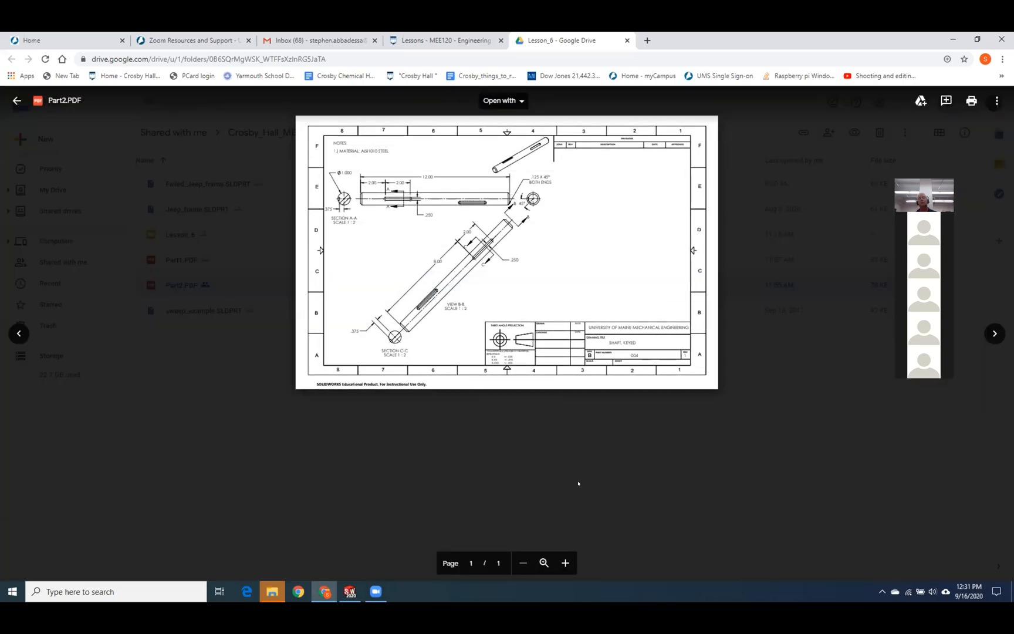
{"action": "left_click", "coordinate": [566, 565]}
{"action": "left_click", "coordinate": [566, 565]}
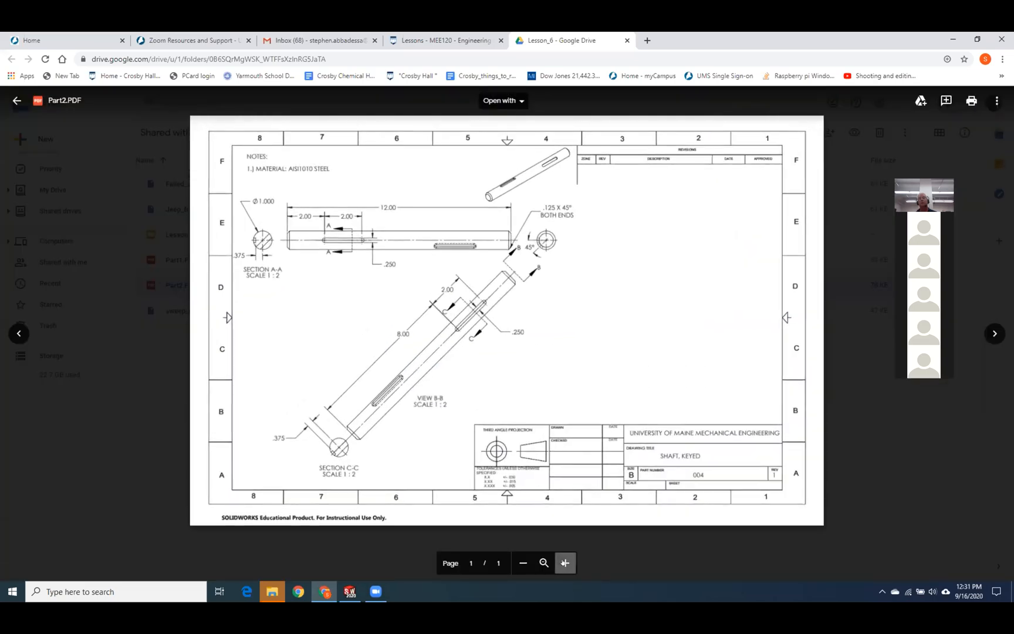
{"action": "left_click", "coordinate": [567, 565]}
{"action": "left_click", "coordinate": [564, 562]}
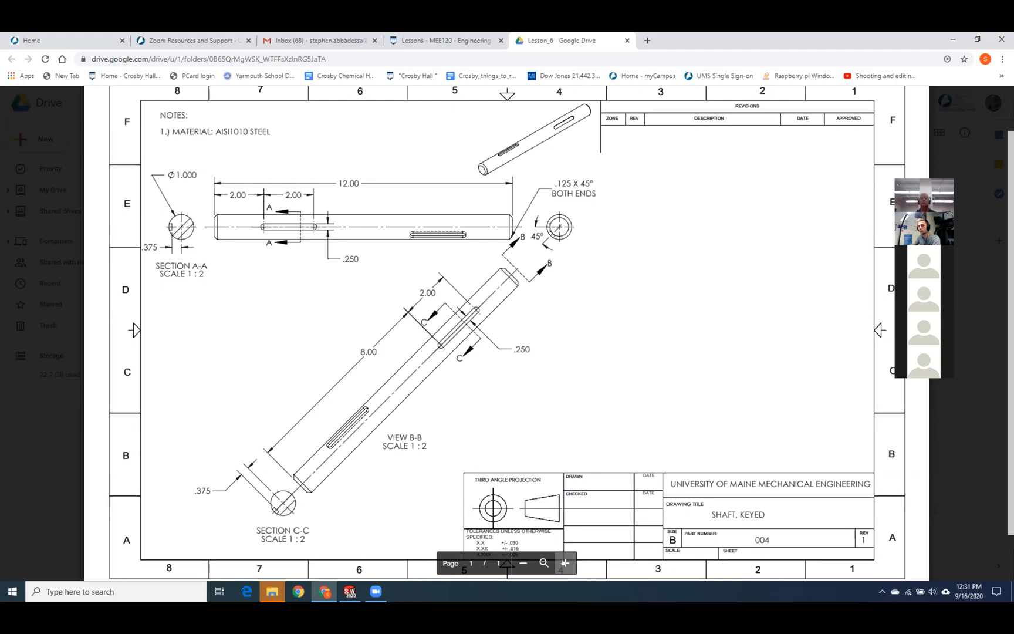
Switch to SOLIDWORKS and open the recent document HW part.2 (bolt).SLDPRT.
{"action": "left_click", "coordinate": [346, 591]}
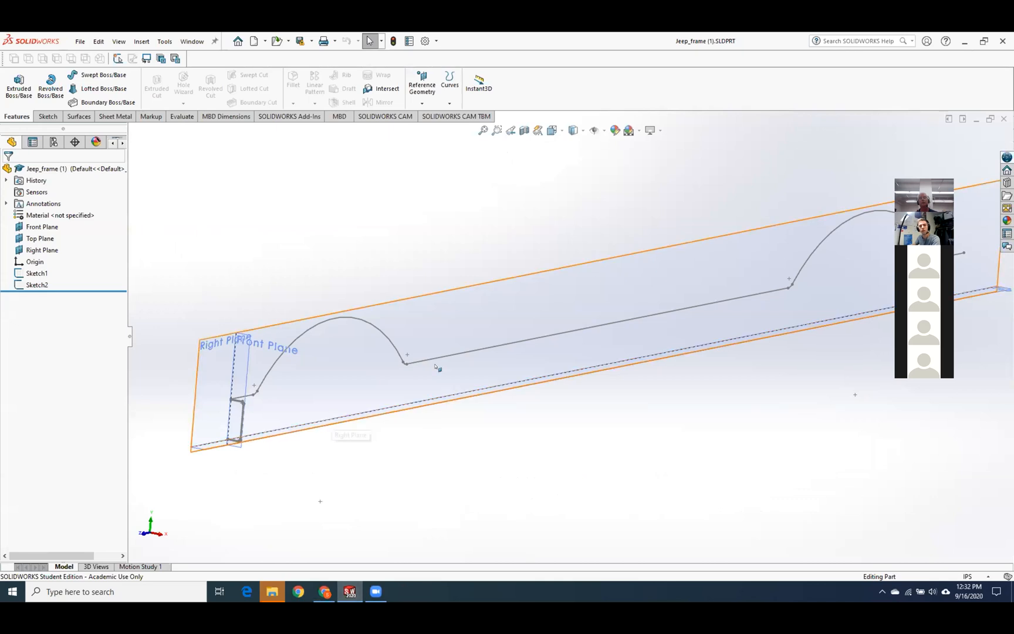
{"action": "left_click", "coordinate": [78, 40]}
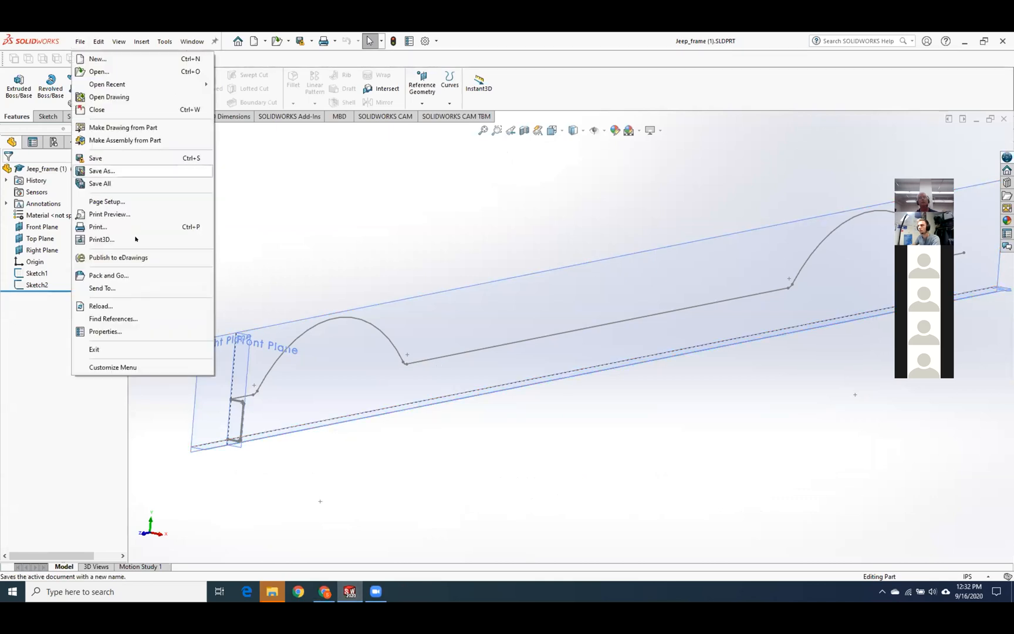
{"action": "mouse_move", "coordinate": [119, 86]}
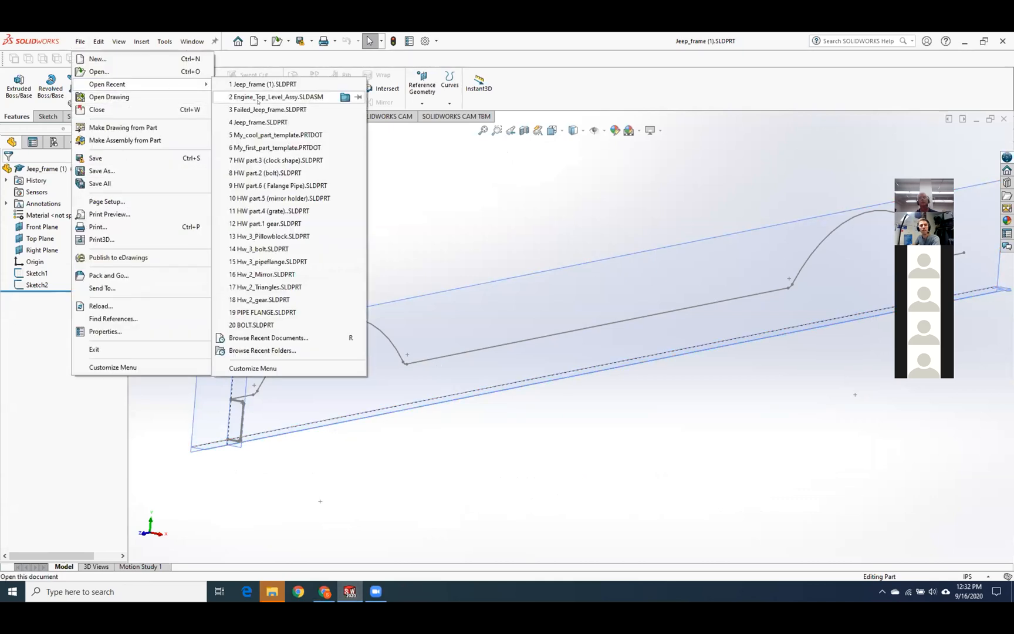
{"action": "mouse_move", "coordinate": [258, 101]}
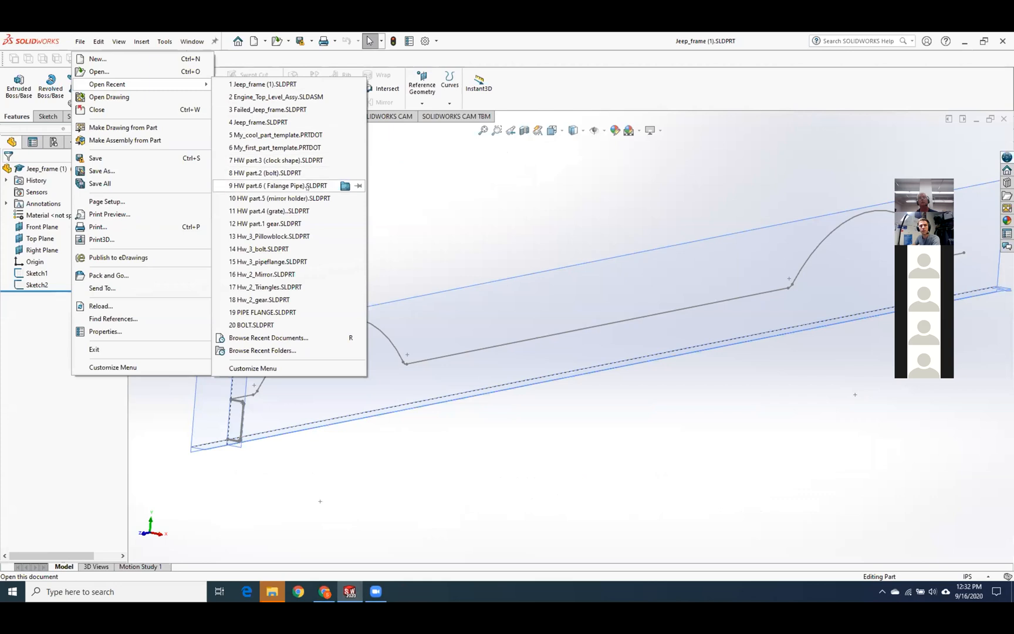
{"action": "mouse_move", "coordinate": [299, 187]}
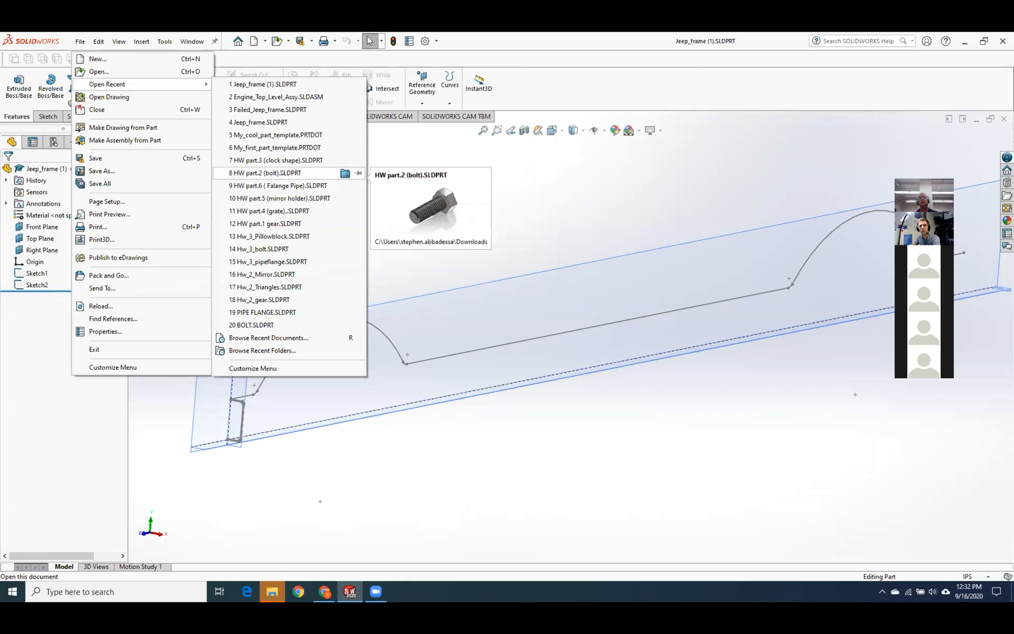
{"action": "left_click", "coordinate": [284, 172]}
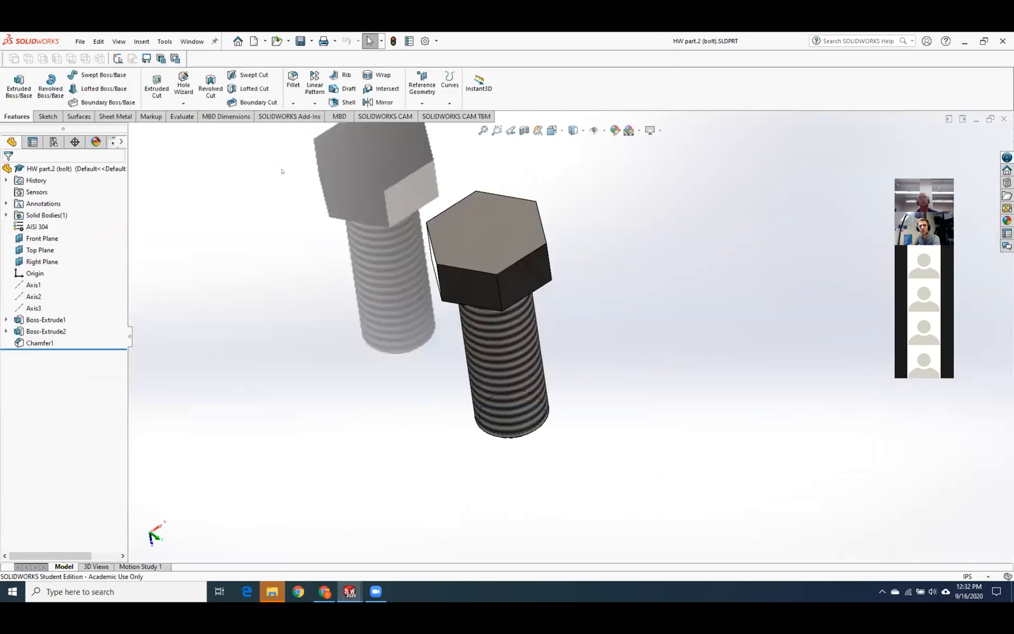
Examine the bolt and expand Boss-Extrude1 and Boss-Extrude2 to show their sketches and the cosmetic thread.
{"action": "middle_click_drag", "start_coordinate": [217, 265], "coordinate": [256, 215]}
{"action": "left_click", "coordinate": [6, 319]}
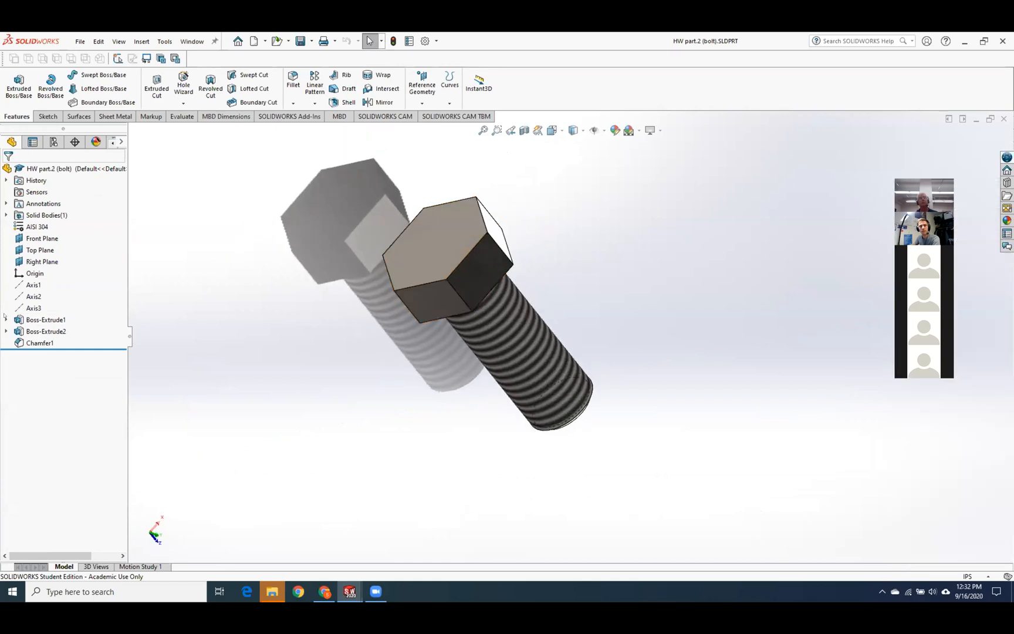
{"action": "left_click", "coordinate": [6, 342]}
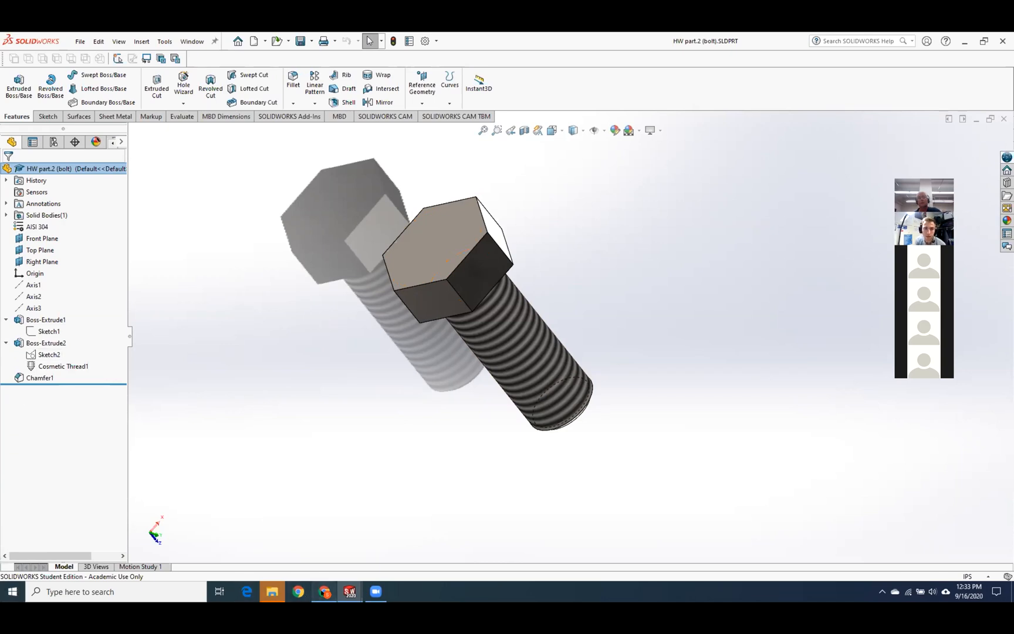
Check the keyed shaft drawing in Chrome and return to the bolt part in SOLIDWORKS.
{"action": "left_click", "coordinate": [324, 592]}
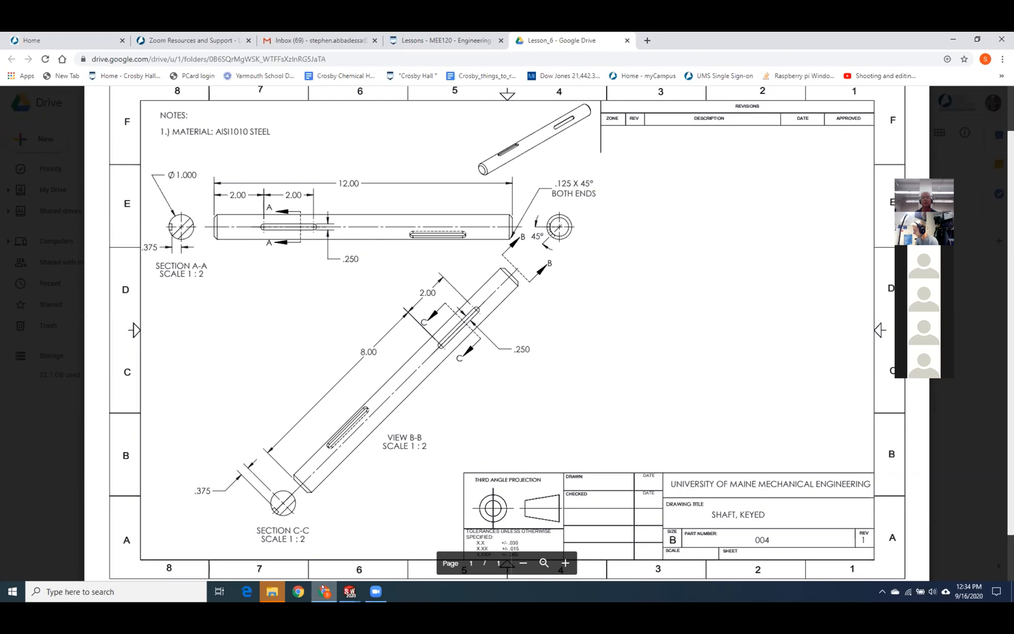
{"action": "mouse_move", "coordinate": [349, 592]}
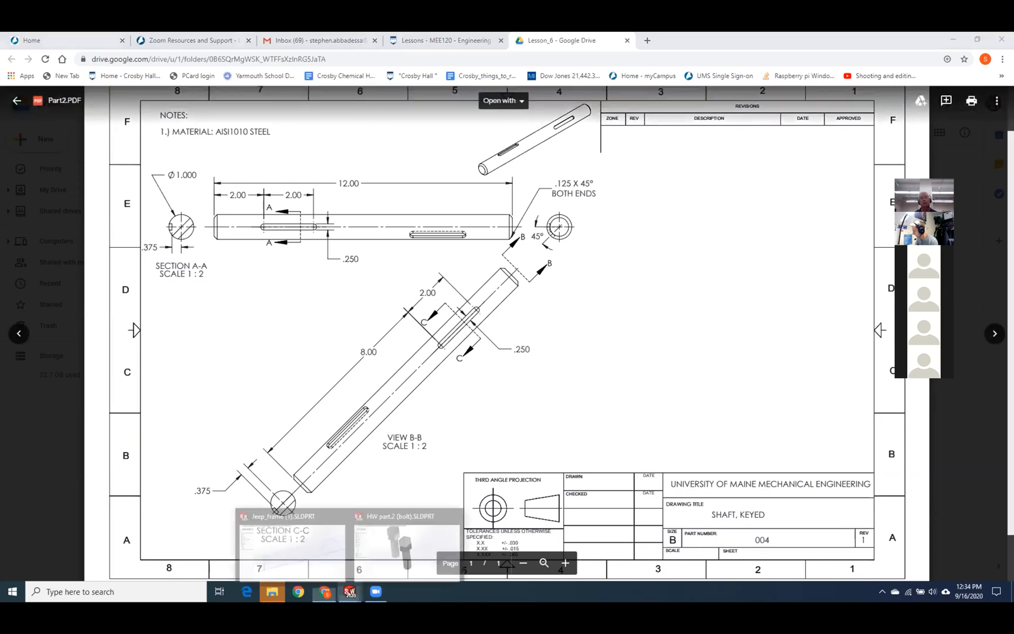
{"action": "left_click", "coordinate": [399, 549]}
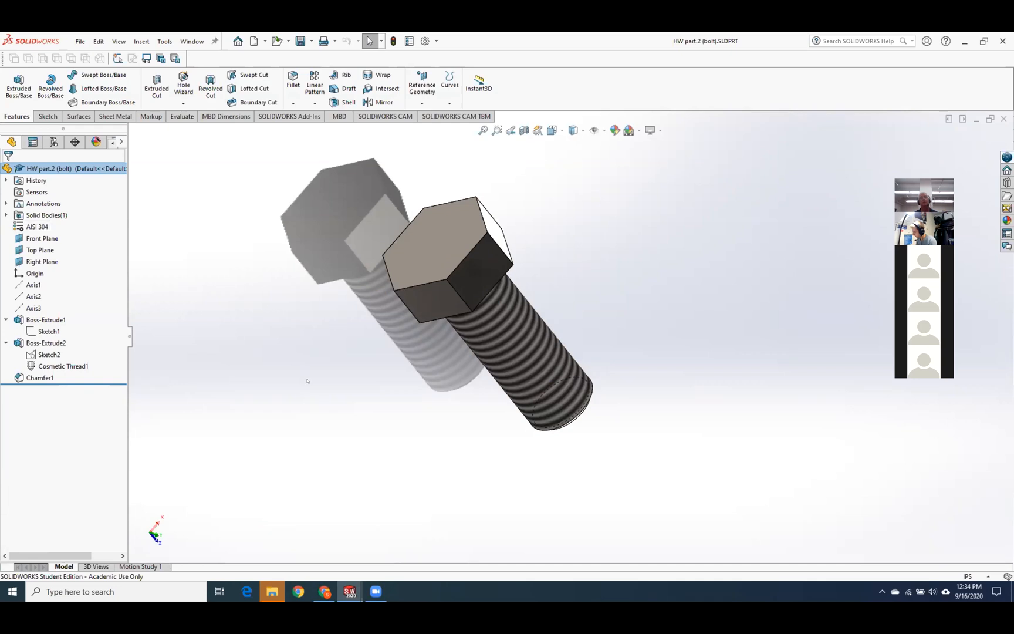
Evaluate the bolt's mass properties and close the bolt part.
{"action": "left_click", "coordinate": [180, 117]}
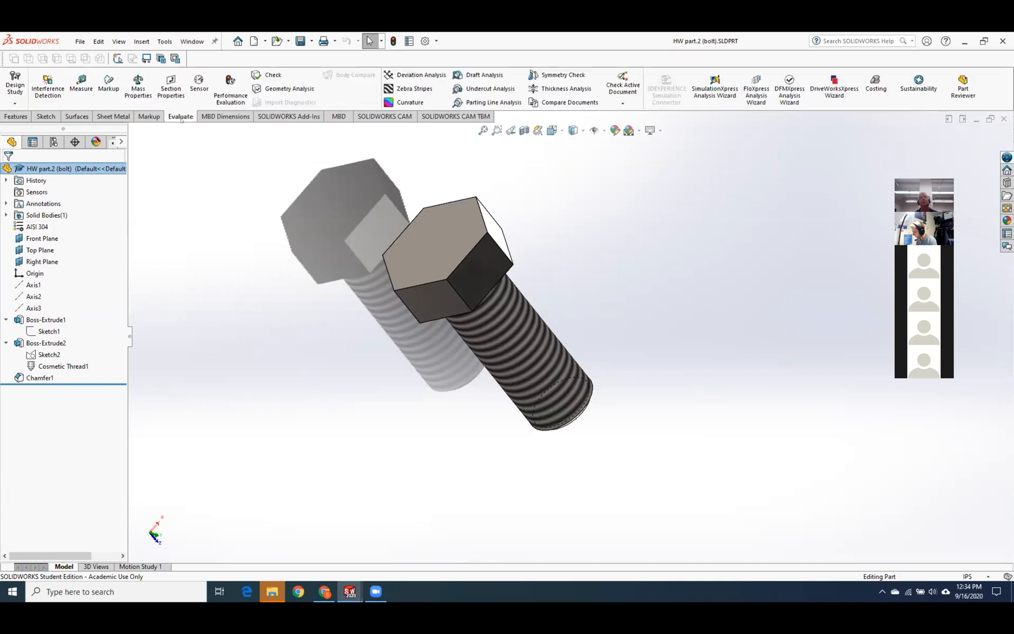
{"action": "left_click", "coordinate": [138, 85]}
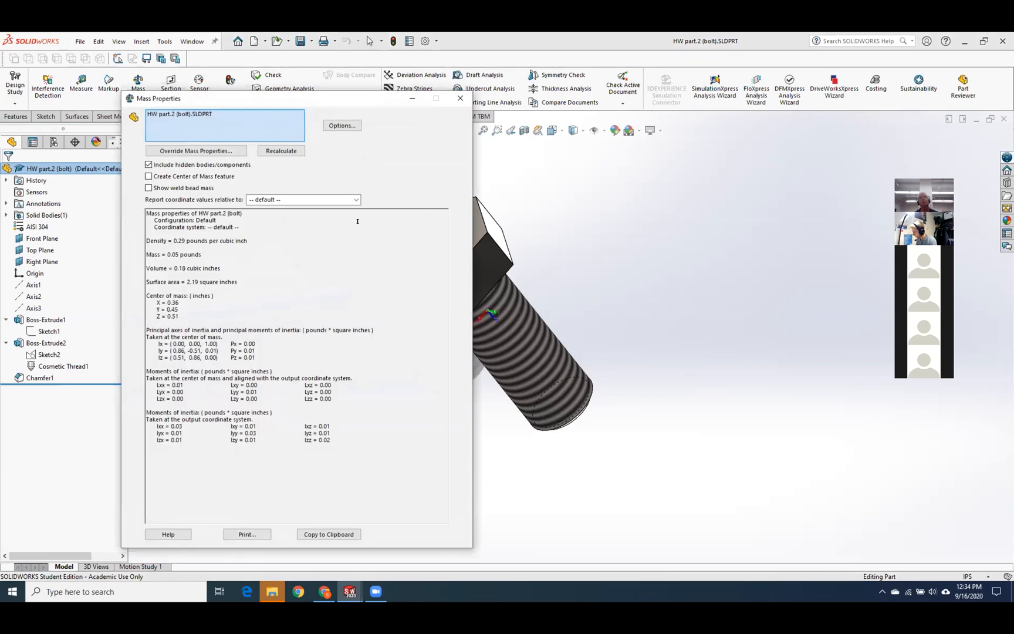
{"action": "left_click_drag", "start_coordinate": [343, 103], "coordinate": [238, 102]}
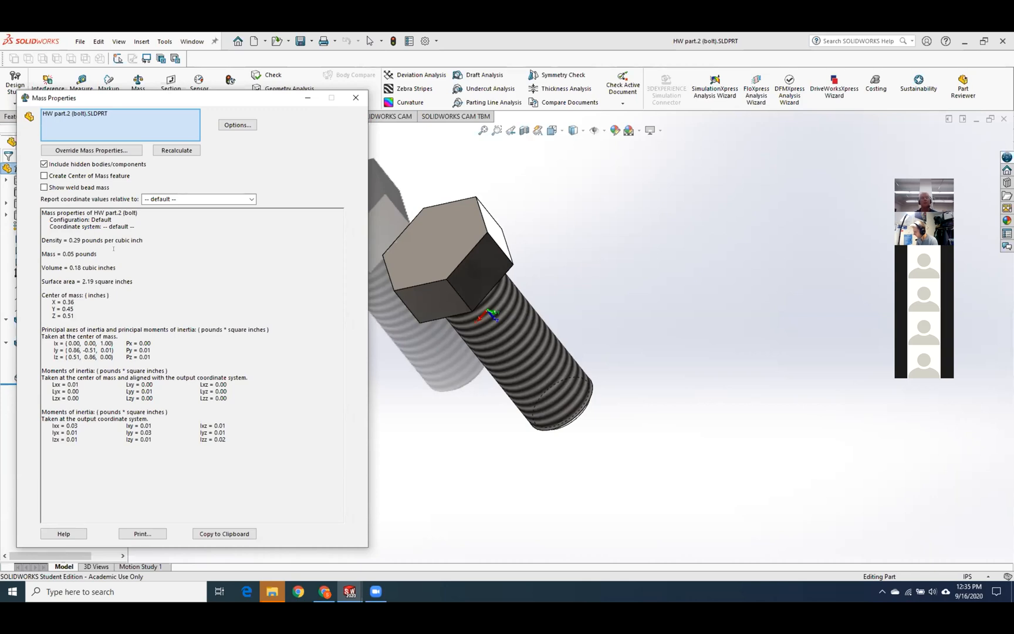
{"action": "left_click", "coordinate": [356, 98]}
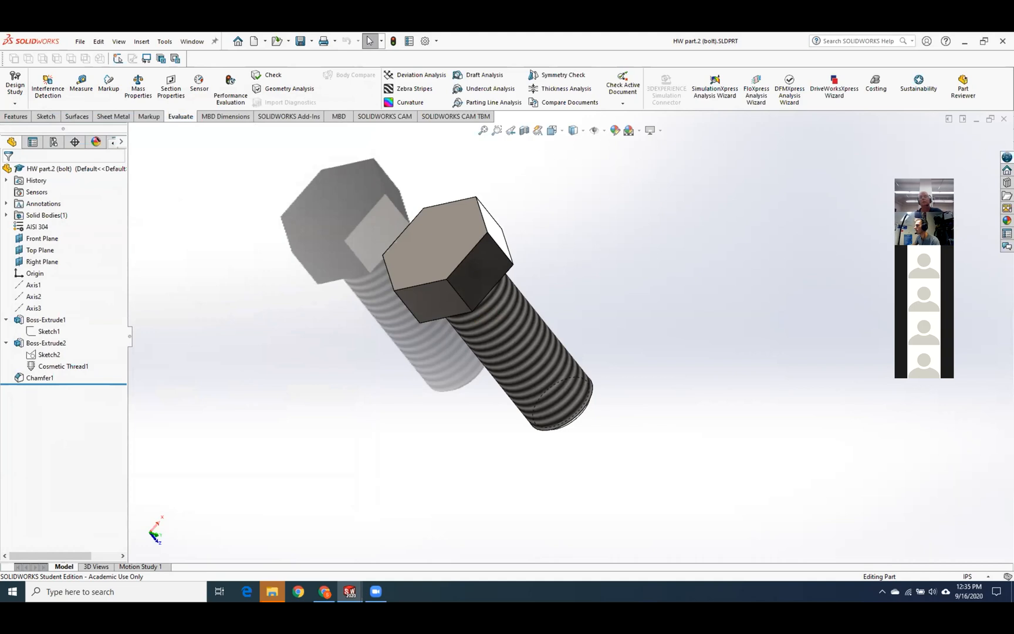
{"action": "left_click", "coordinate": [1004, 118]}
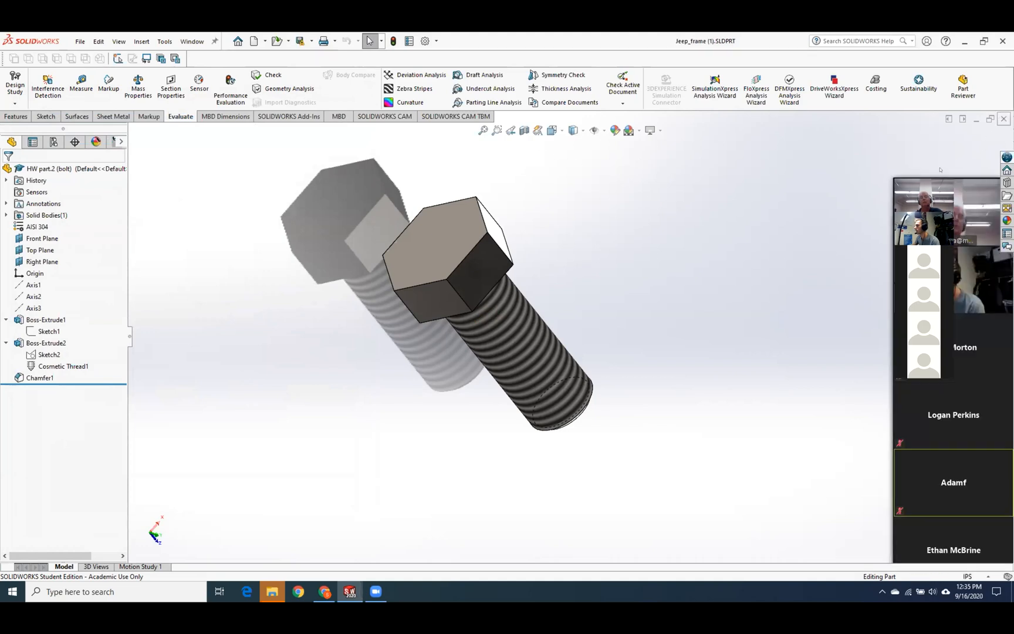
{"action": "mouse_move", "coordinate": [442, 449]}
{"action": "middle_mouse_down"}
{"action": "mouse_move", "coordinate": [453, 435]}
{"action": "mouse_move", "coordinate": [457, 445]}
{"action": "middle_mouse_up"}
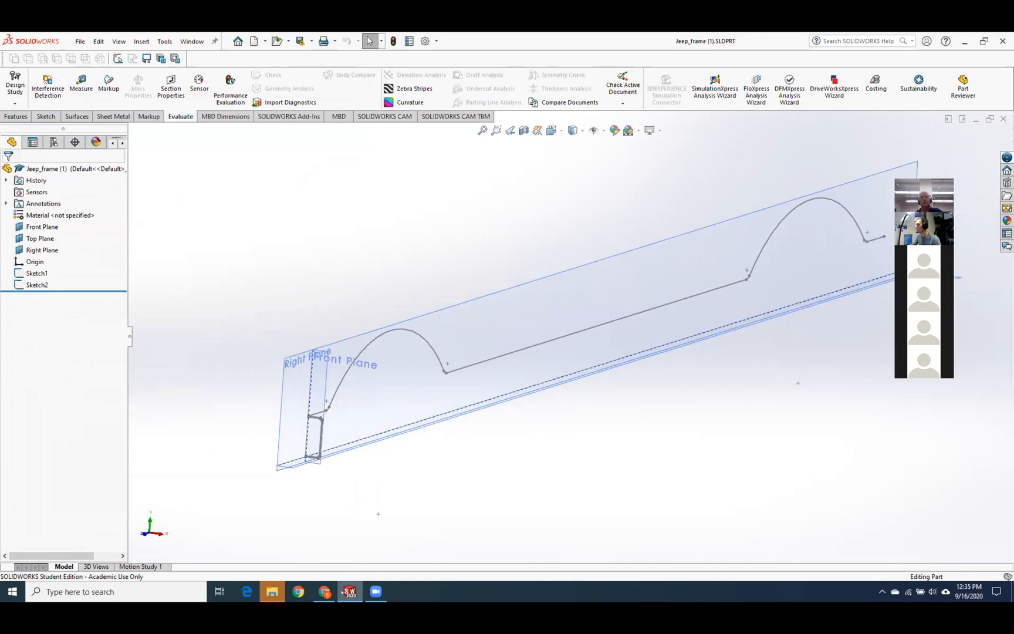
Switch to Chrome, open Part1.PDF from the Lesson_6 folder and enlarge the coffee cup drawing.
{"action": "mouse_move", "coordinate": [344, 592]}
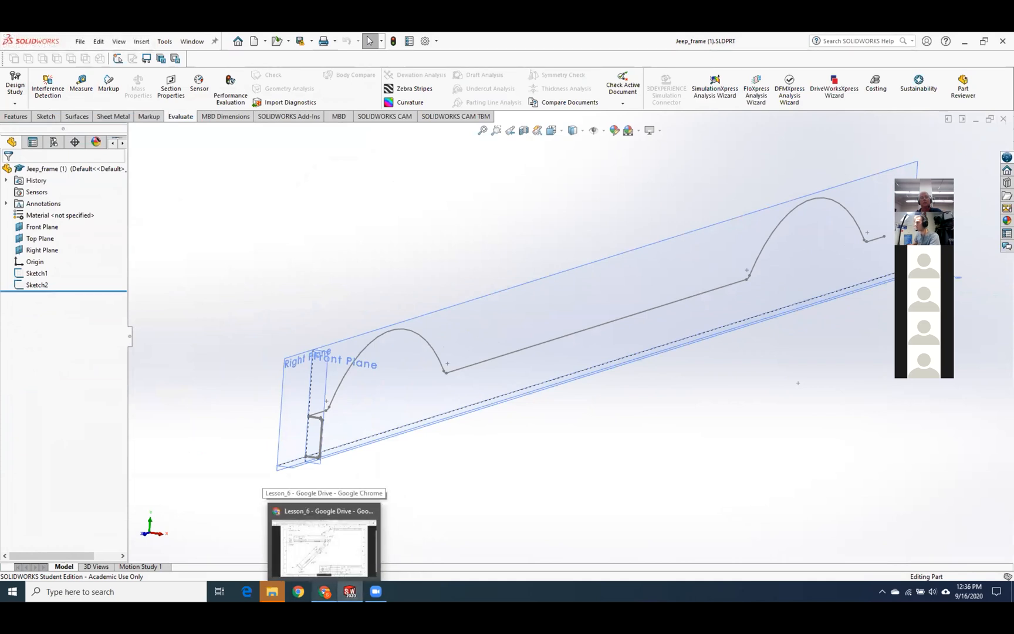
{"action": "left_click", "coordinate": [324, 543]}
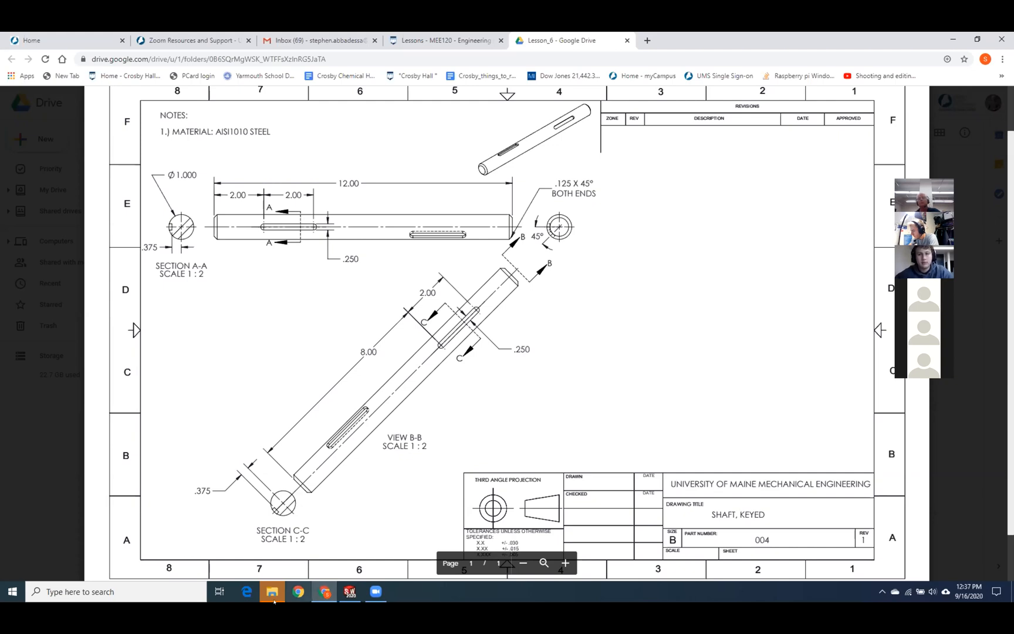
{"action": "mouse_move", "coordinate": [385, 601]}
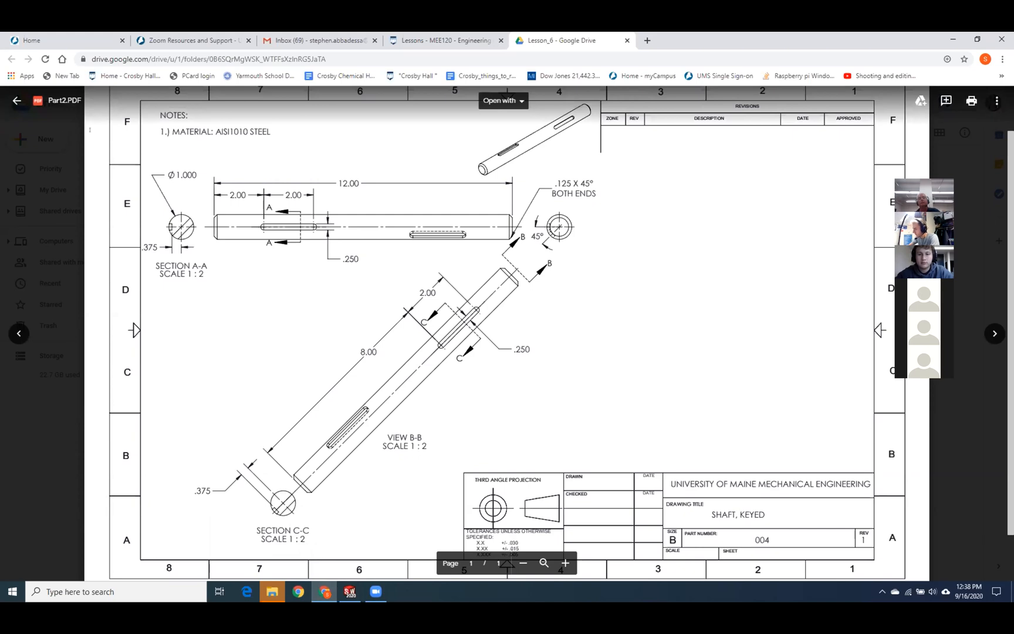
{"action": "left_click", "coordinate": [15, 100]}
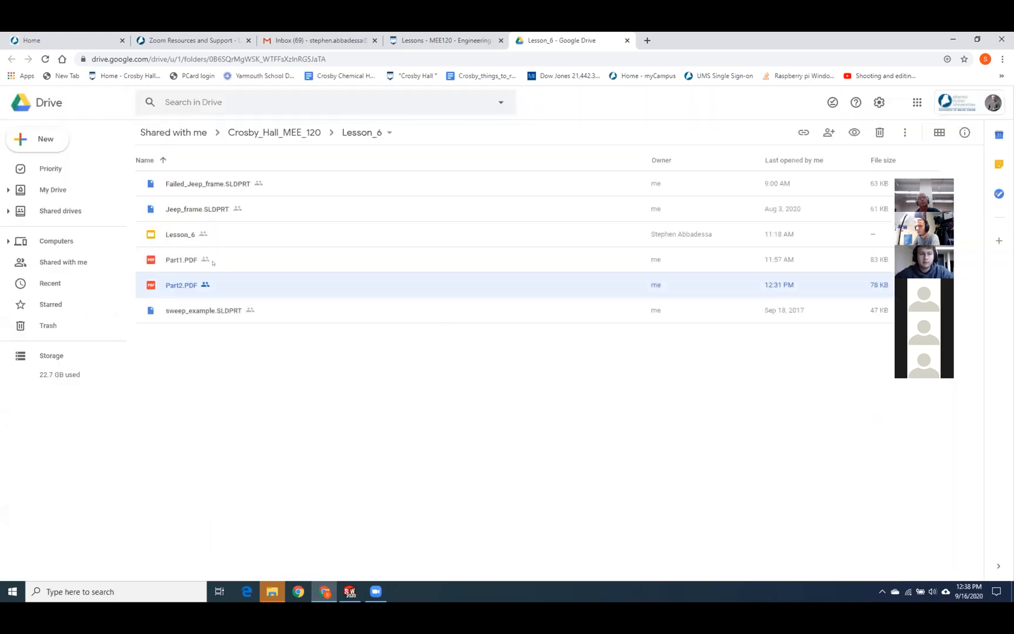
{"action": "double_click", "coordinate": [198, 263]}
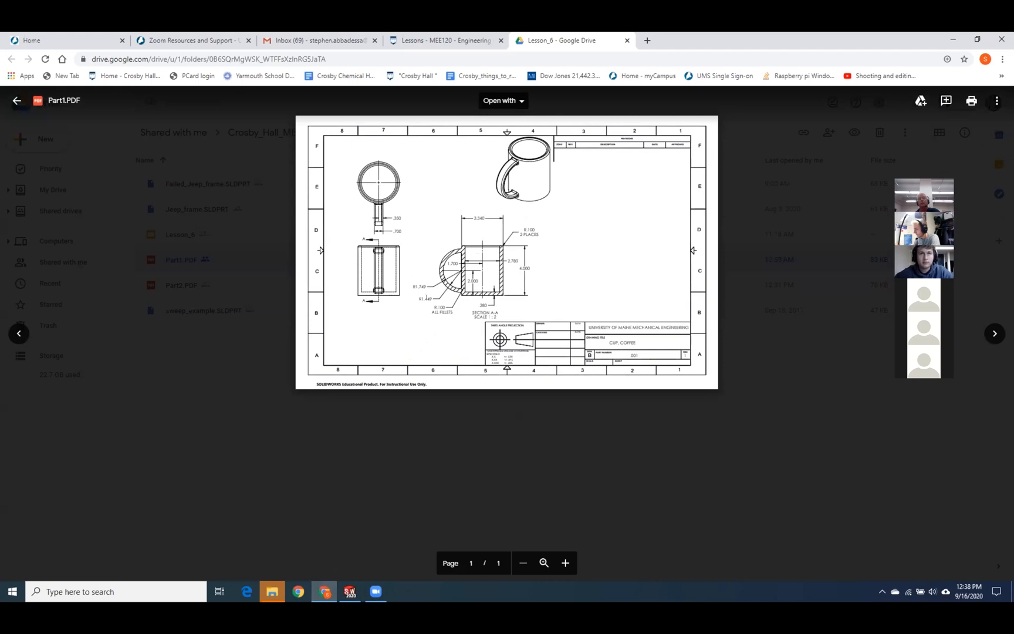
{"action": "left_click", "coordinate": [565, 563]}
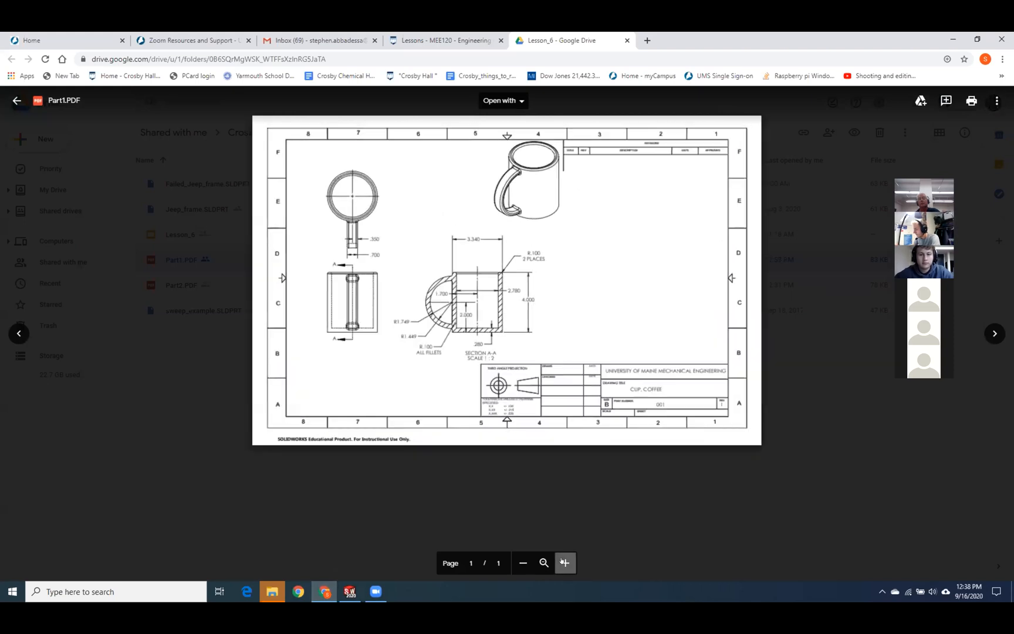
{"action": "left_click", "coordinate": [565, 563]}
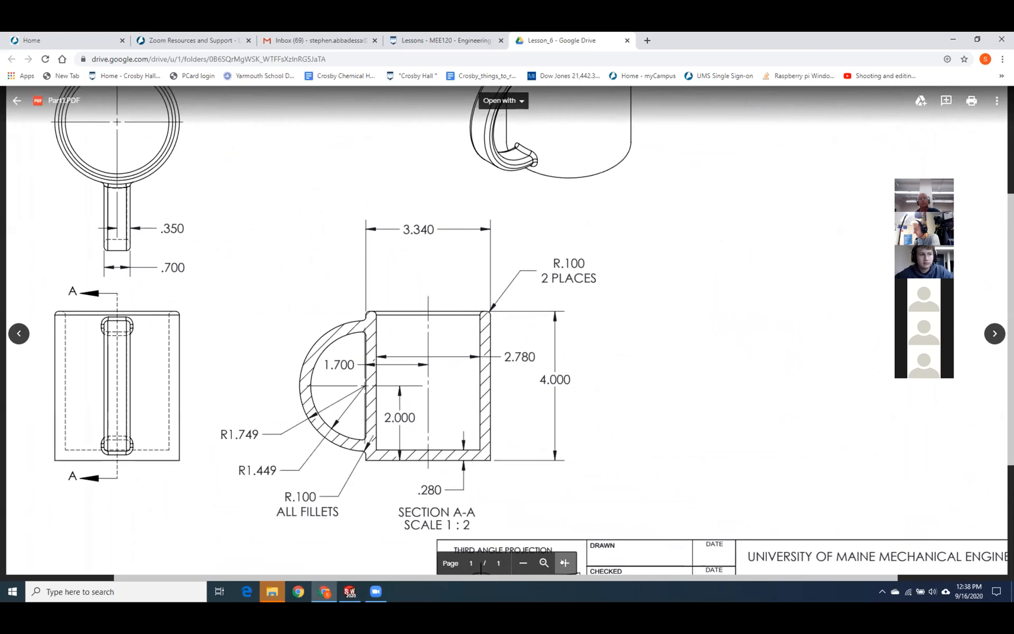
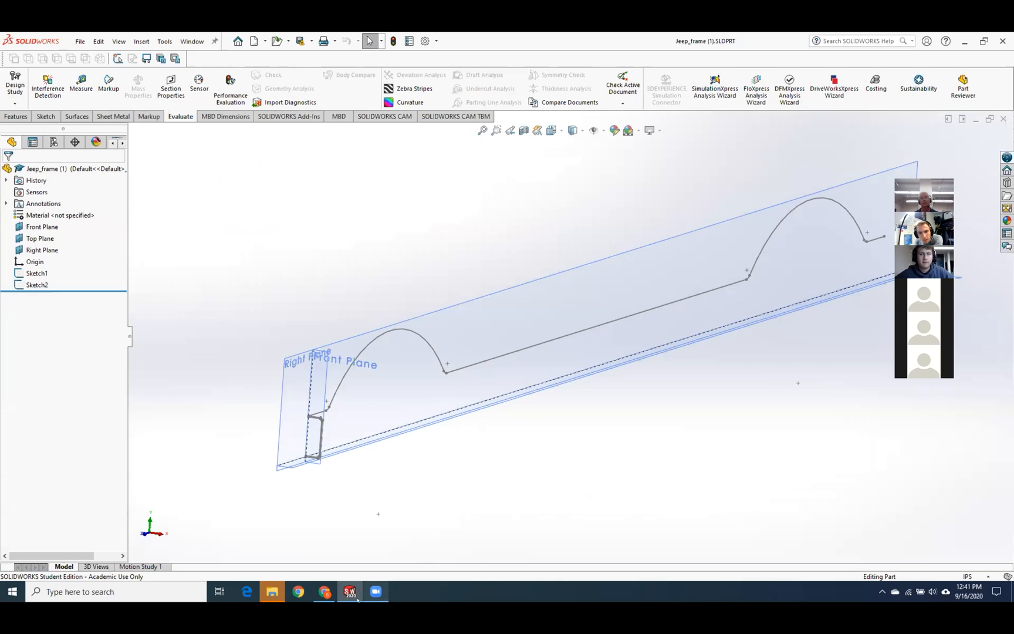
Switch to SOLIDWORKS, close the Jeep_frame (1) part and create a new part.
{"action": "left_click", "coordinate": [350, 592]}
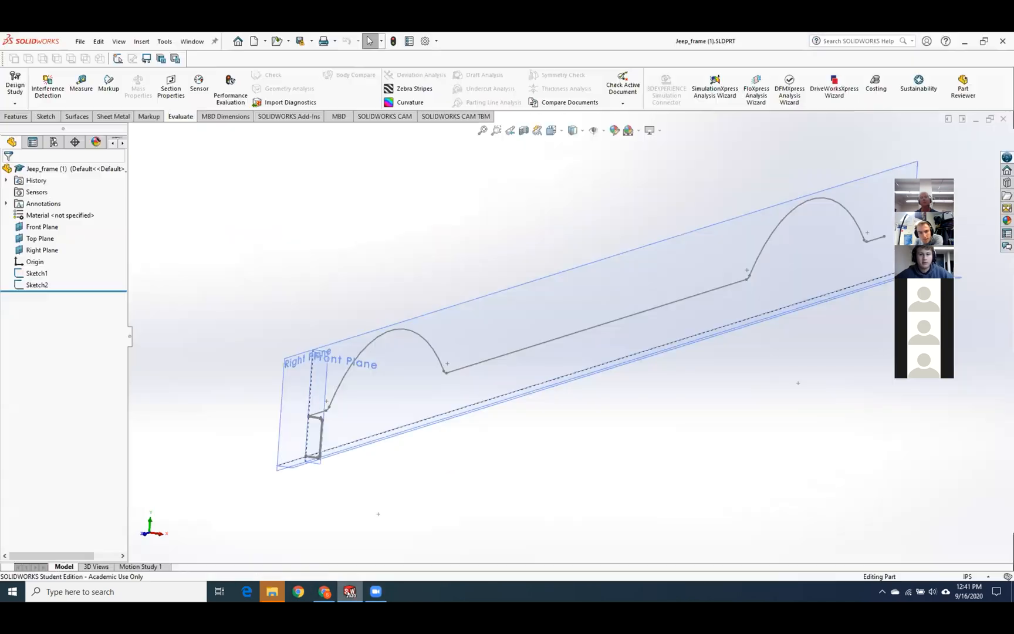
{"action": "left_click", "coordinate": [1003, 119]}
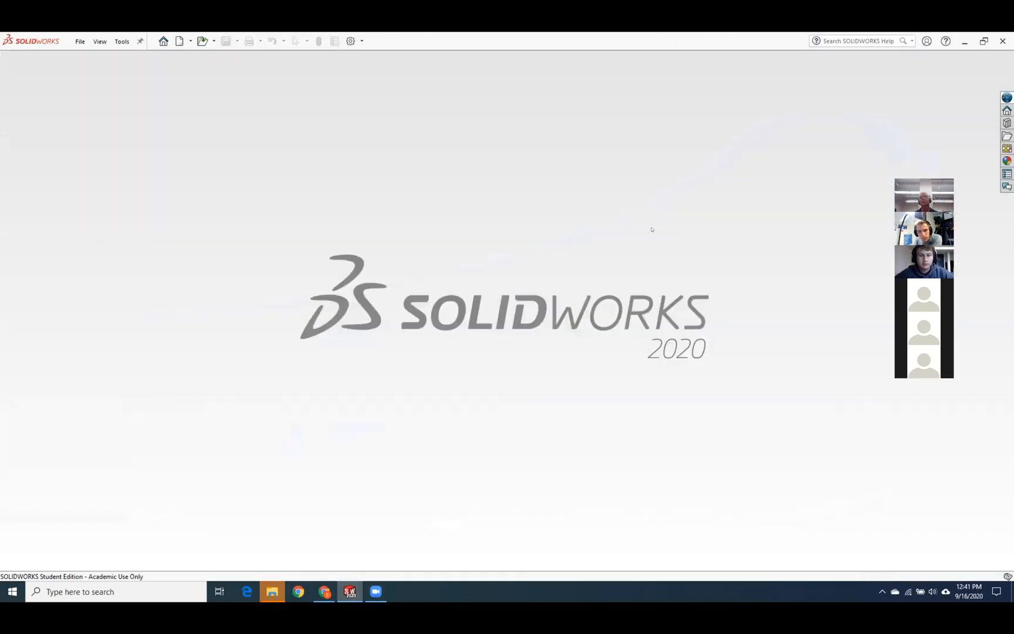
{"action": "left_click", "coordinate": [179, 41]}
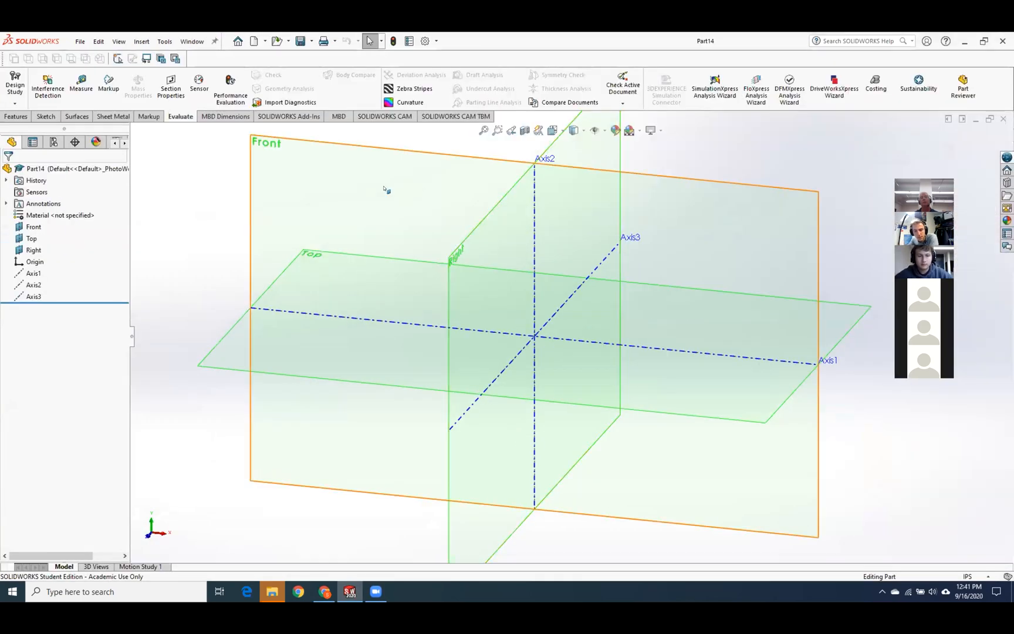
Sketch two concentric circles on the Front plane, centred on the origin, with radii of about 1.03 in and 1.22 in.
{"action": "right_click", "coordinate": [390, 186]}
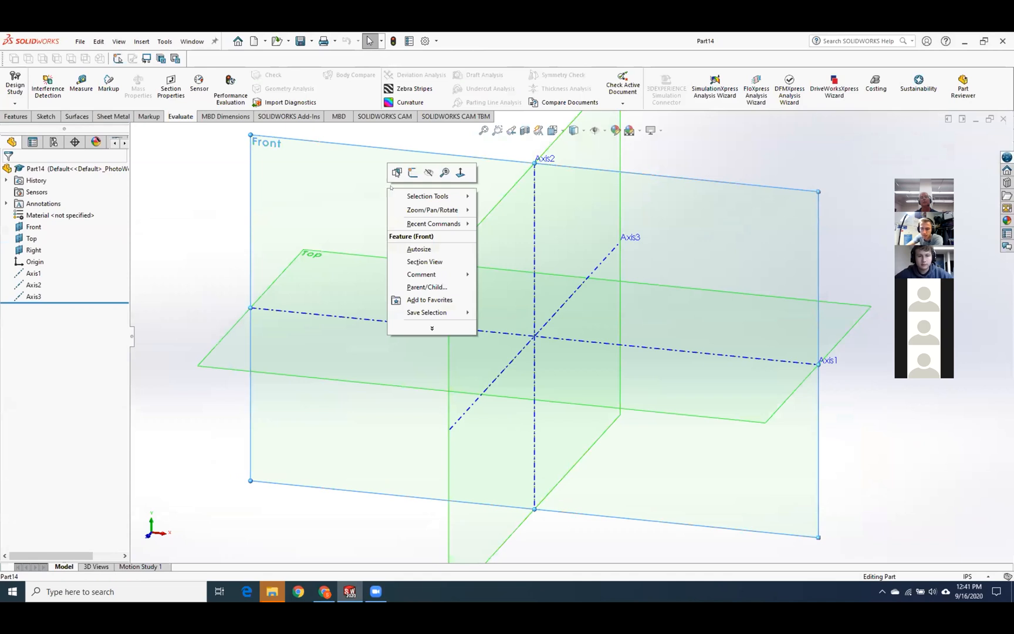
{"action": "left_click", "coordinate": [413, 172]}
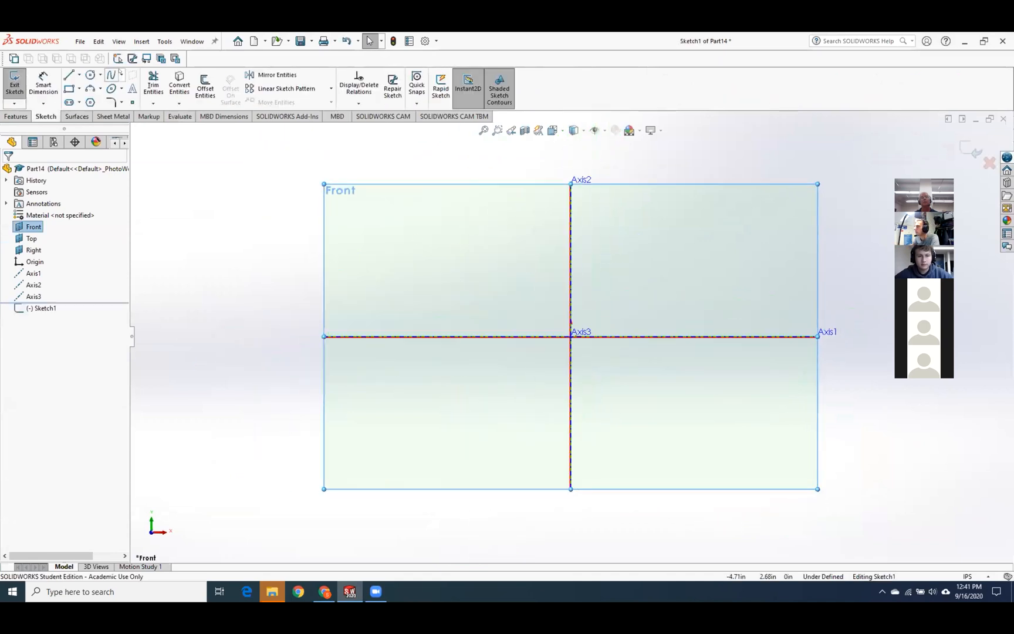
{"action": "left_click", "coordinate": [90, 75]}
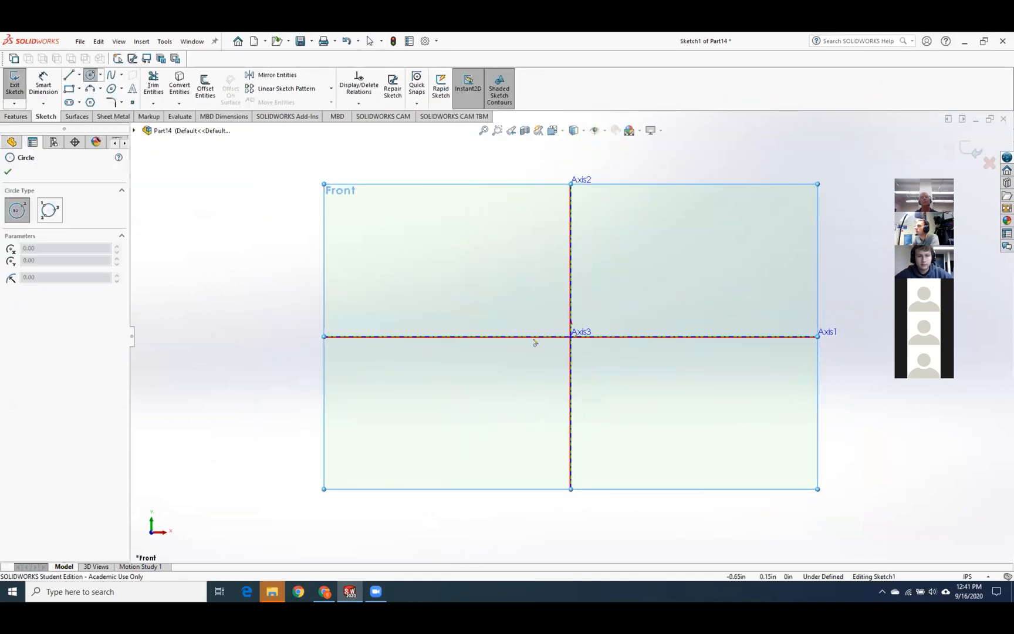
{"action": "left_click", "coordinate": [570, 337]}
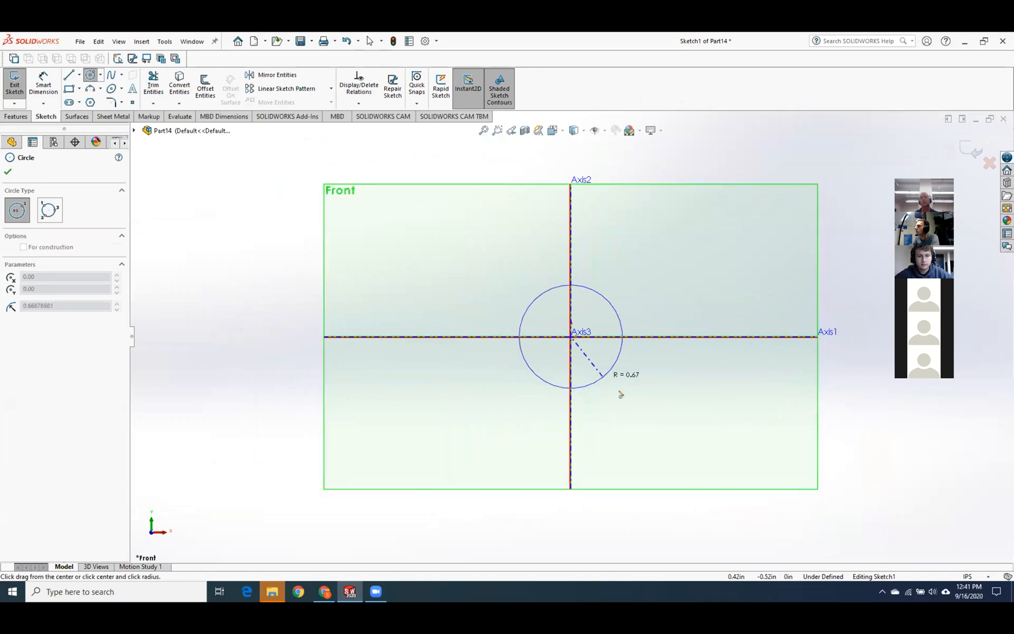
{"action": "left_click", "coordinate": [627, 393]}
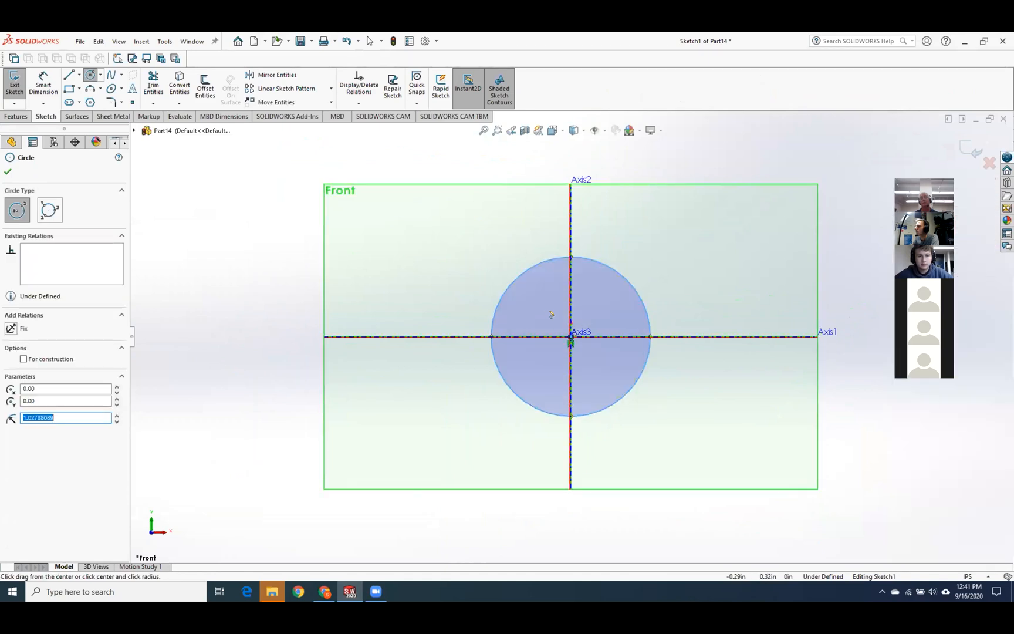
{"action": "left_click", "coordinate": [570, 337]}
{"action": "left_click", "coordinate": [631, 409]}
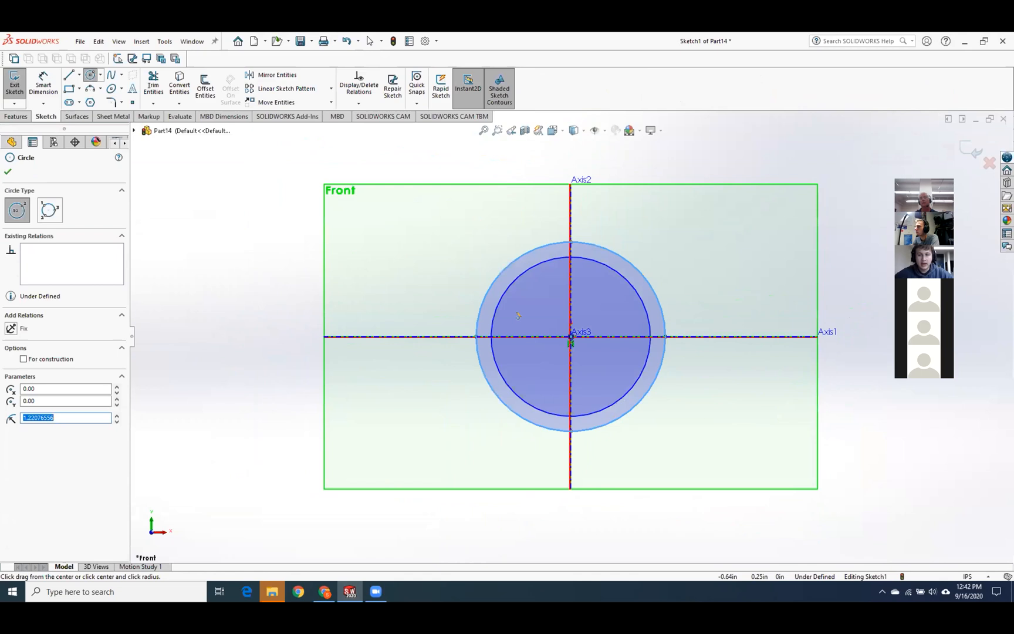
Draw a vertical line about 3.07 in long through both circles, slightly to the right of the vertical axis.
{"action": "key", "text": "l"}
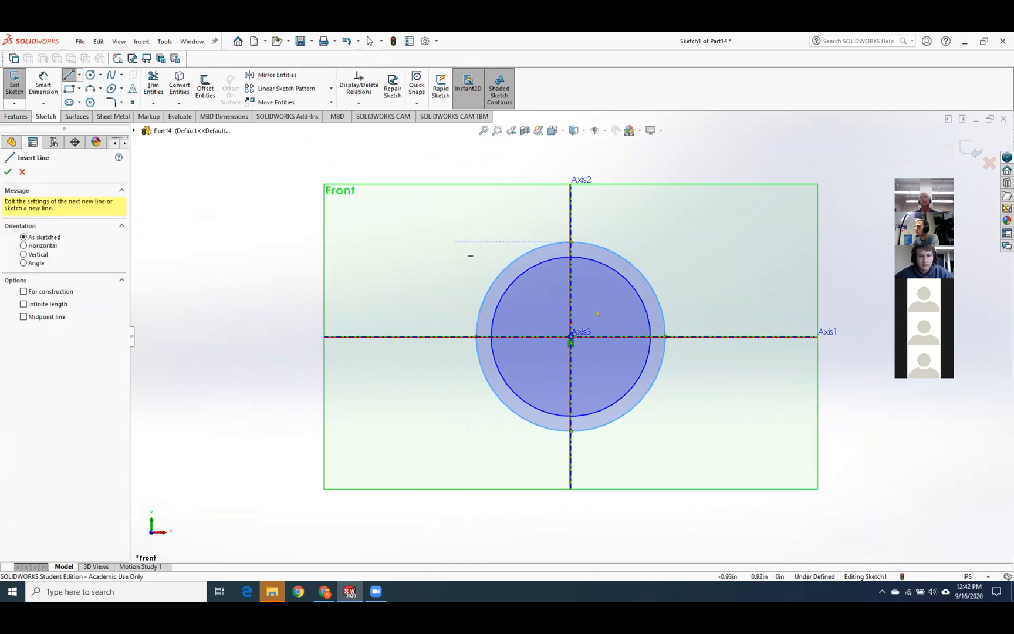
{"action": "left_click", "coordinate": [588, 221]}
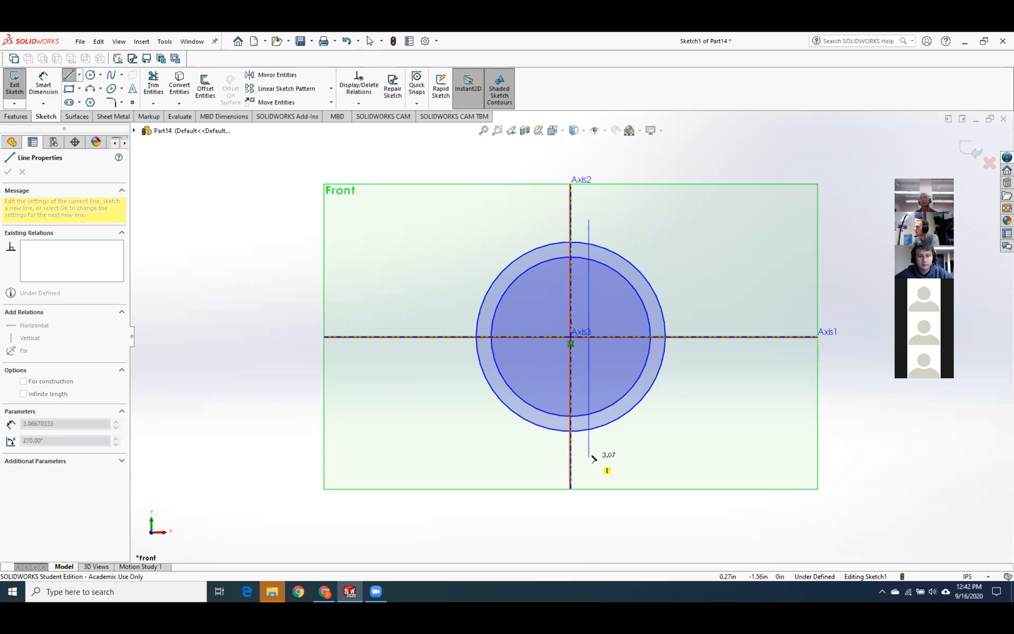
{"action": "double_click", "coordinate": [590, 457]}
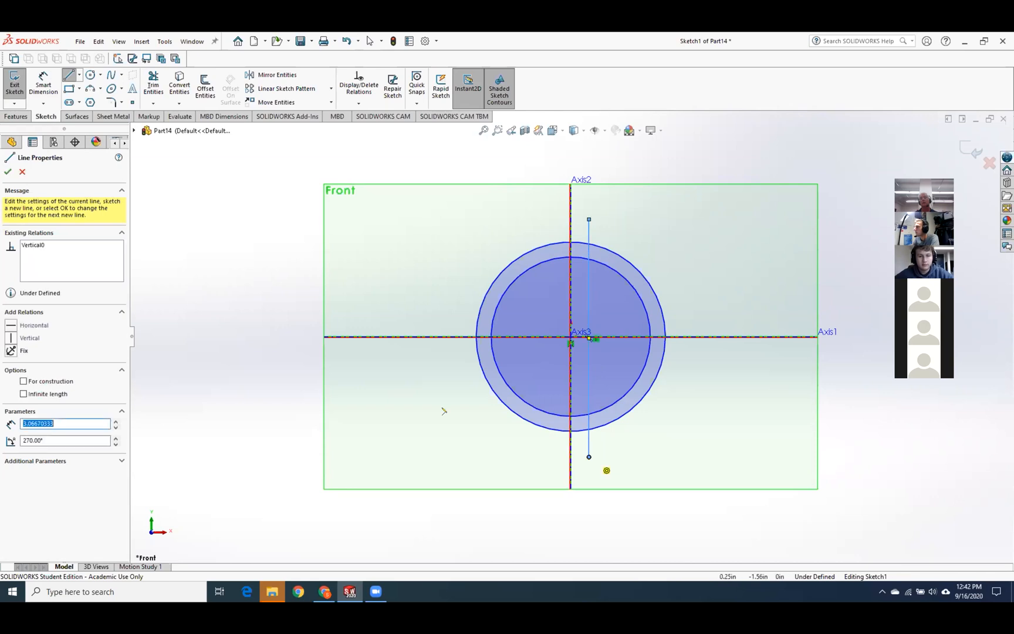
{"action": "left_click", "coordinate": [9, 171]}
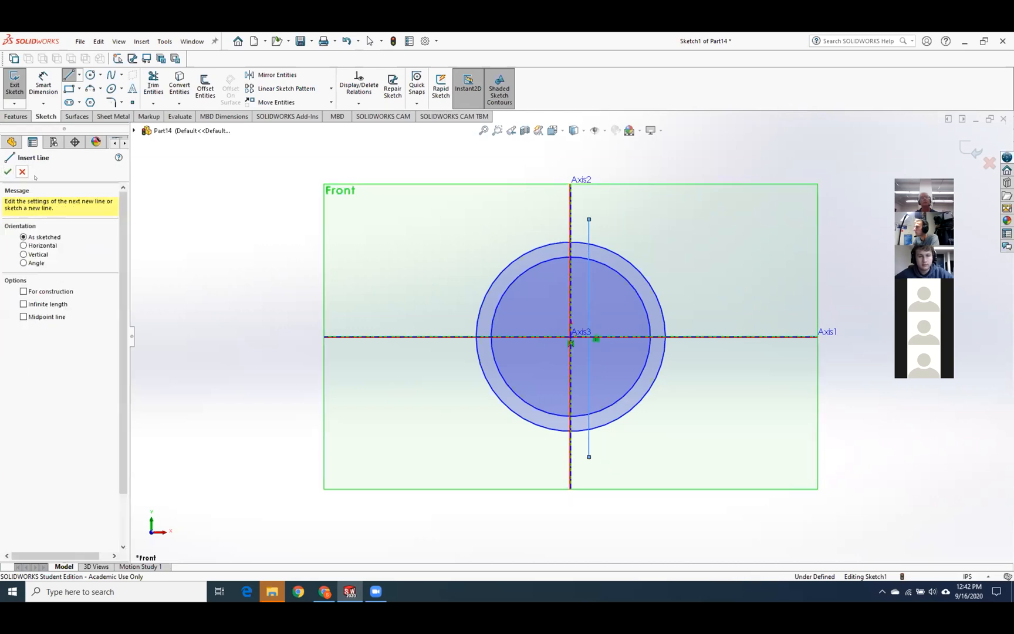
Power-trim the line ends, its middle portion and the right-hand arcs to leave a closed C-shaped profile.
{"action": "left_click", "coordinate": [153, 83]}
{"action": "left_click_drag", "start_coordinate": [484, 205], "coordinate": [518, 214]}
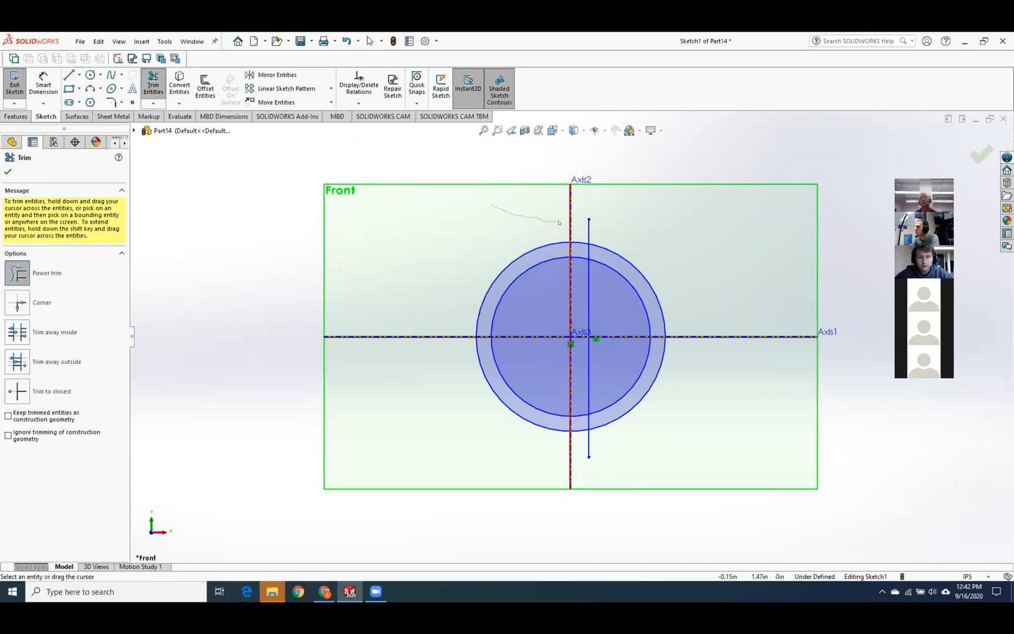
{"action": "mouse_move", "coordinate": [585, 228]}
{"action": "left_mouse_down"}
{"action": "mouse_move", "coordinate": [610, 254]}
{"action": "mouse_move", "coordinate": [618, 280]}
{"action": "left_mouse_up"}
{"action": "mouse_move", "coordinate": [603, 439]}
{"action": "left_mouse_down"}
{"action": "mouse_move", "coordinate": [586, 449]}
{"action": "mouse_move", "coordinate": [589, 354]}
{"action": "left_mouse_up"}
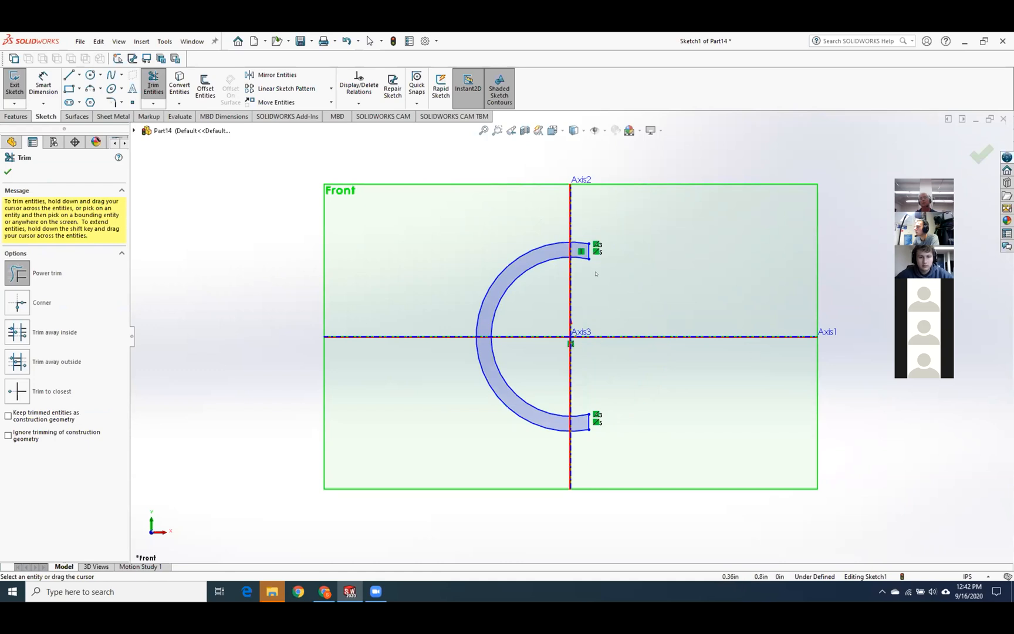
Dimension the distance from the vertical axis to the C profile's end line as 0.14 in and exit the sketch.
{"action": "scroll", "coordinate": [595, 273], "scroll_direction": "down", "scroll_amount": 3}
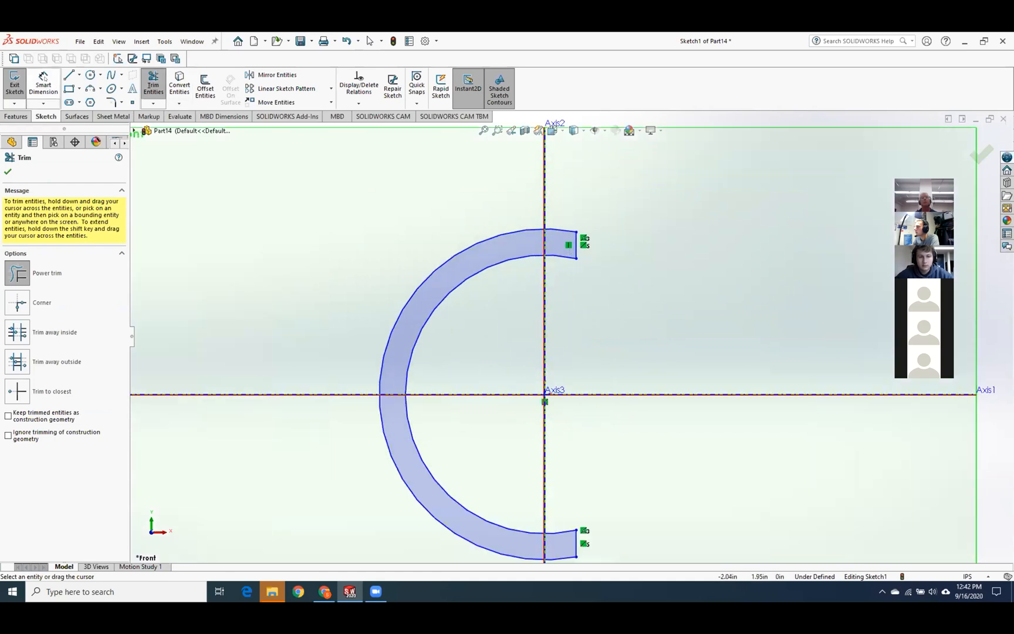
{"action": "left_click", "coordinate": [43, 81]}
{"action": "left_click", "coordinate": [545, 351]}
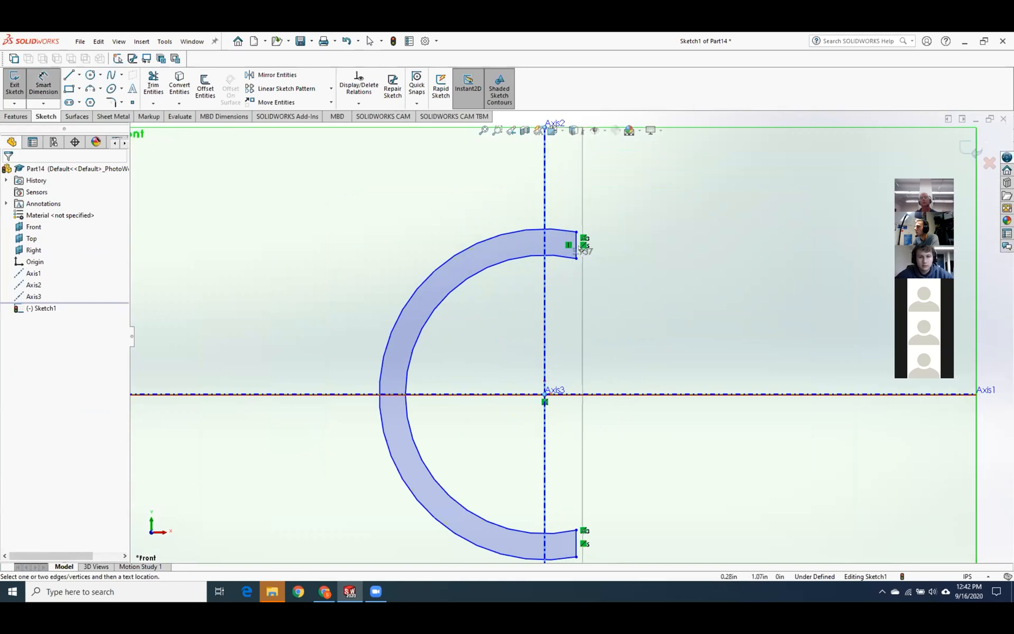
{"action": "left_click", "coordinate": [577, 246]}
{"action": "left_click", "coordinate": [645, 285]}
{"action": "type", "text": ".1"}
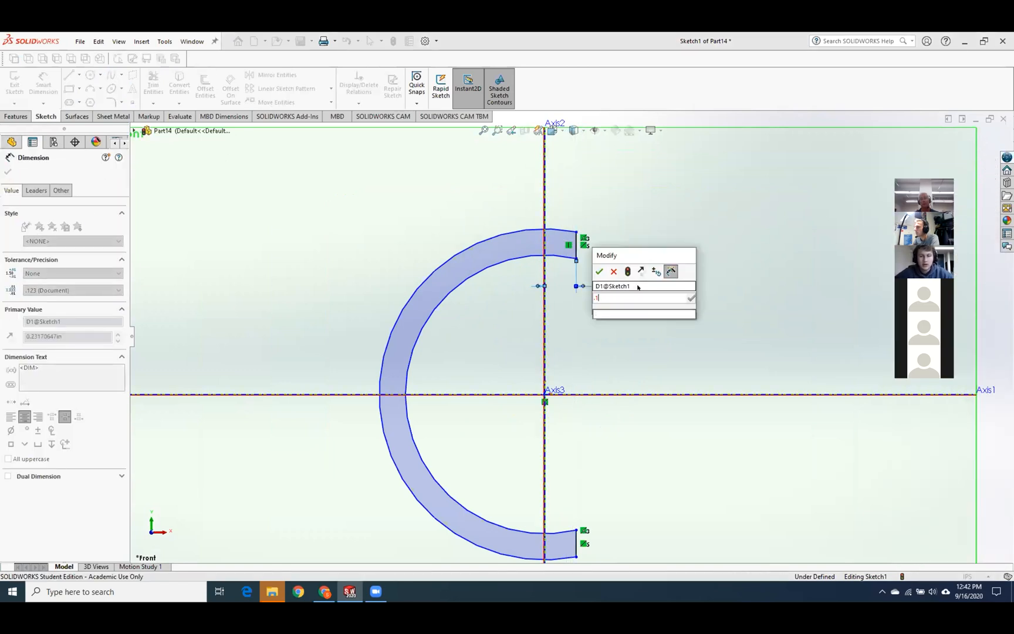
{"action": "type", "text": "4"}
{"action": "key", "text": "Return"}
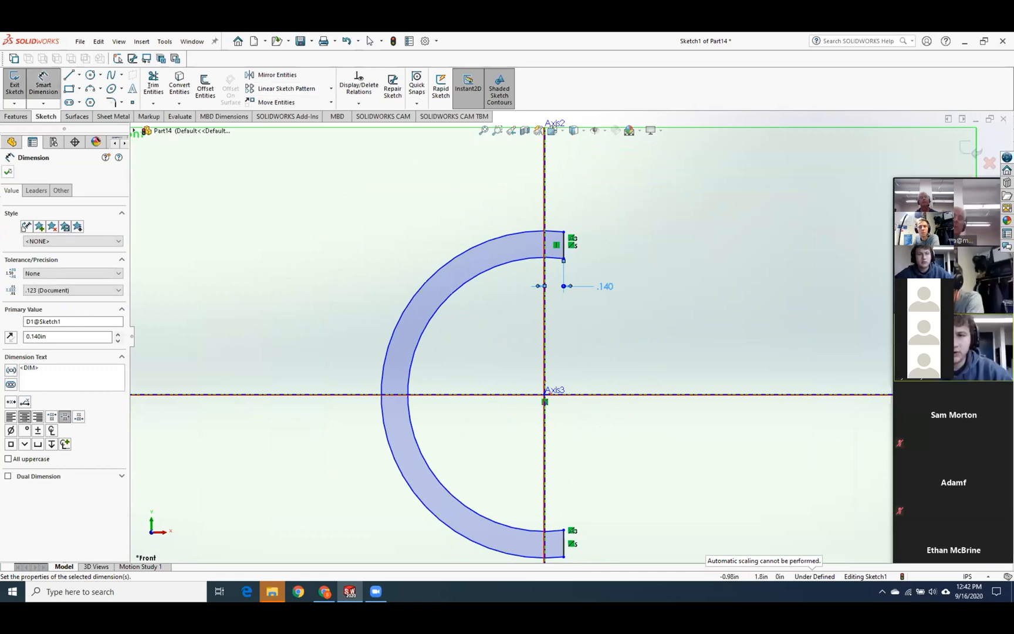
{"action": "left_click", "coordinate": [7, 172]}
{"action": "left_click", "coordinate": [7, 87]}
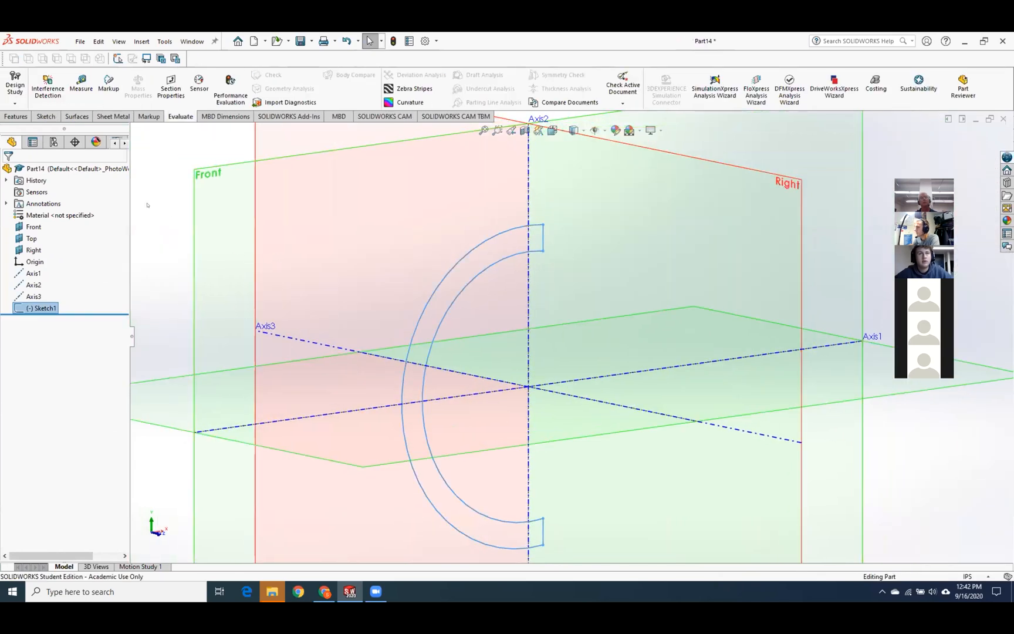
Extrude the C-shaped sketch as a blind boss 0.58 in deep.
{"action": "left_click", "coordinate": [11, 117]}
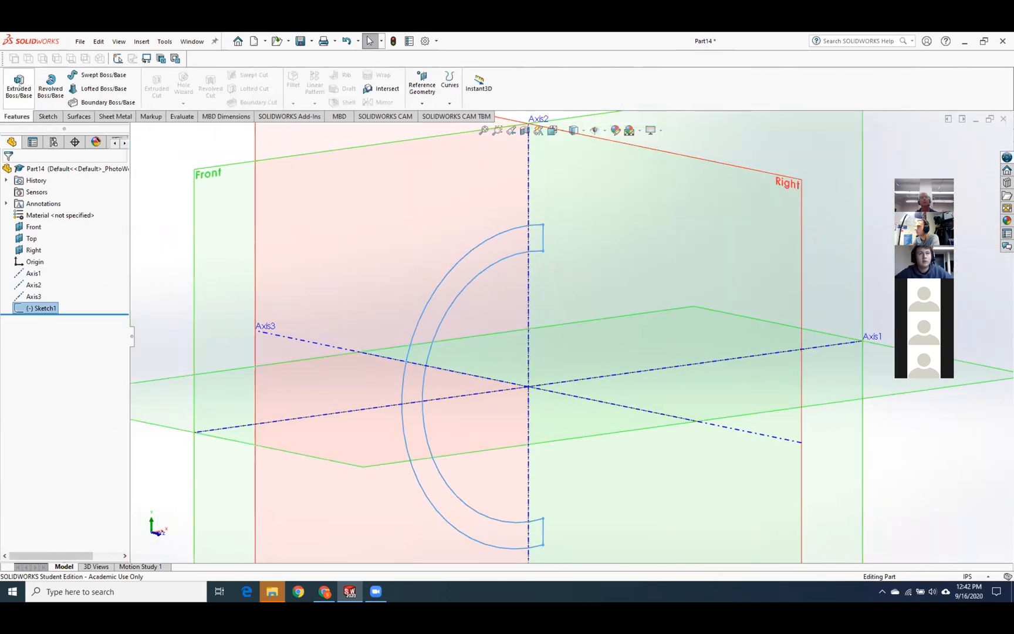
{"action": "left_click", "coordinate": [20, 84]}
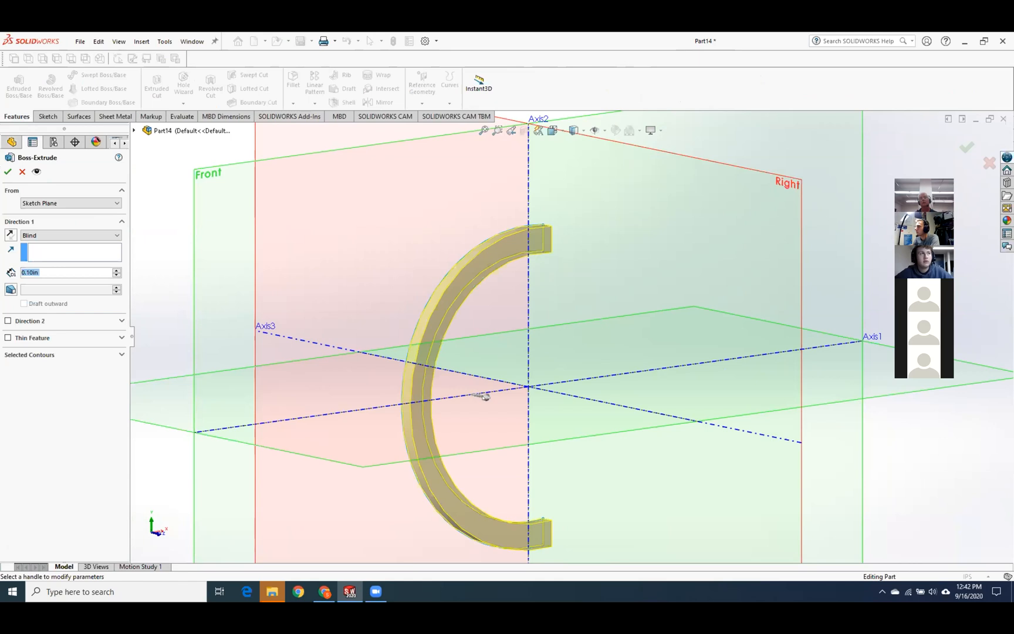
{"action": "left_click_drag", "start_coordinate": [485, 397], "coordinate": [488, 395]}
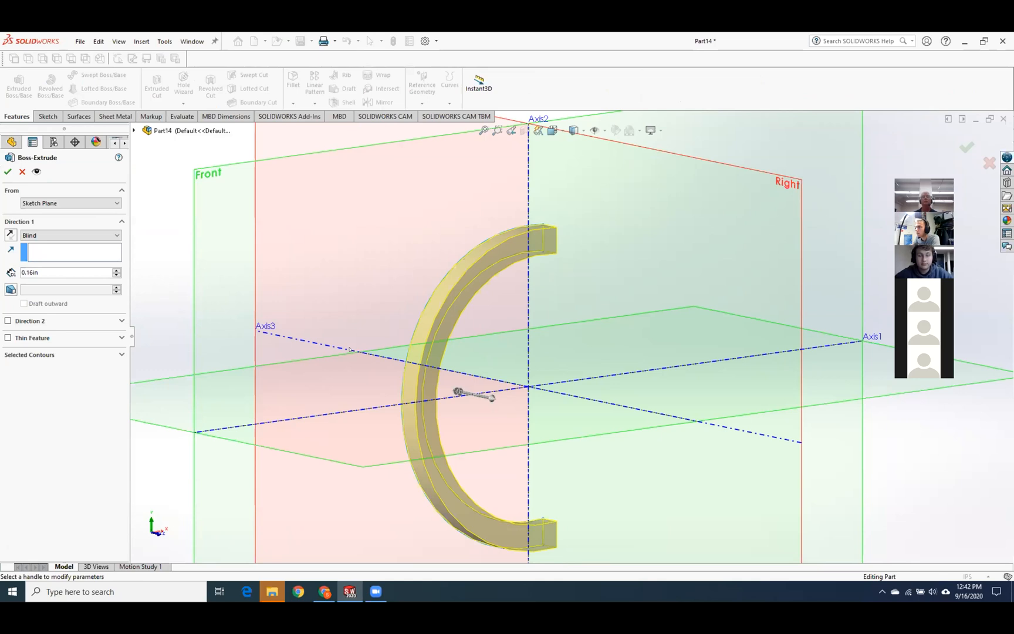
{"action": "scroll", "coordinate": [446, 336], "scroll_direction": "up", "scroll_amount": 3}
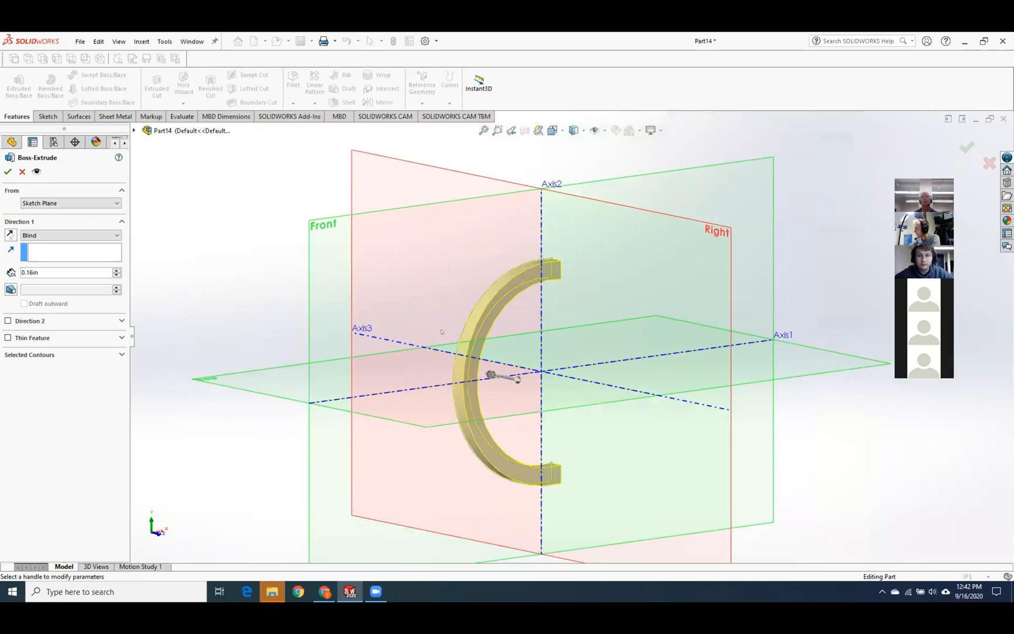
{"action": "middle_click_drag", "start_coordinate": [249, 248], "coordinate": [280, 289]}
{"action": "left_click_drag", "start_coordinate": [518, 380], "coordinate": [545, 388]}
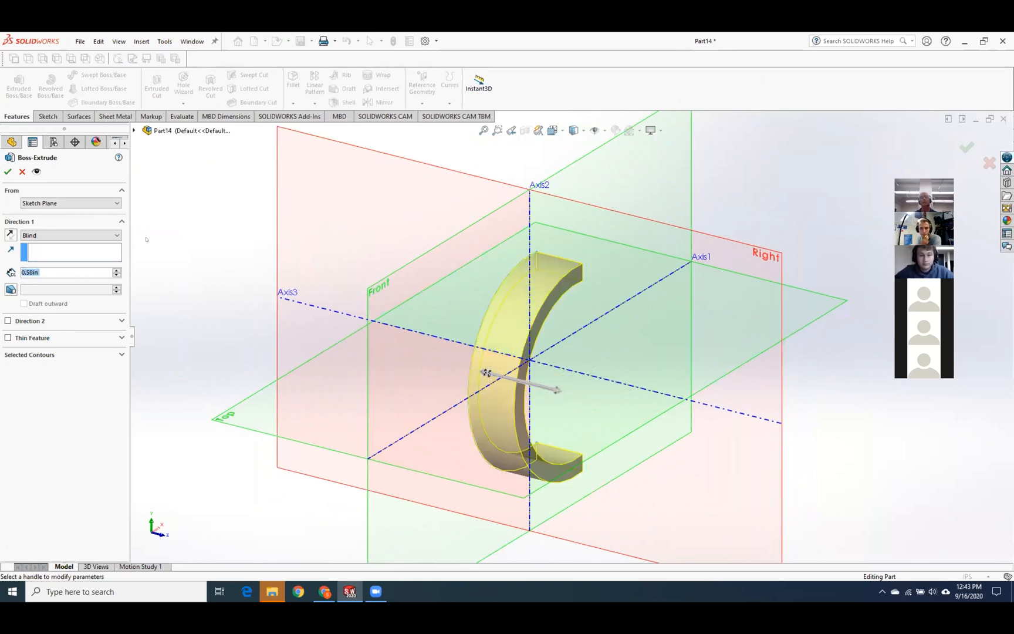
{"action": "left_click", "coordinate": [4, 172]}
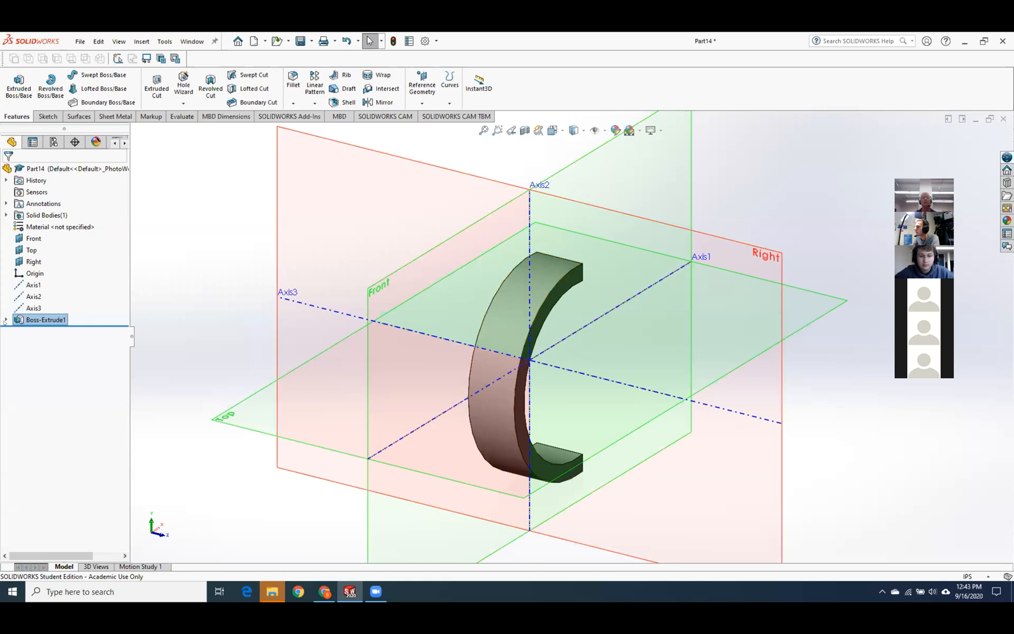
Edit the C-shaped extrusion and change its end condition to Mid Plane.
{"action": "right_click", "coordinate": [35, 320]}
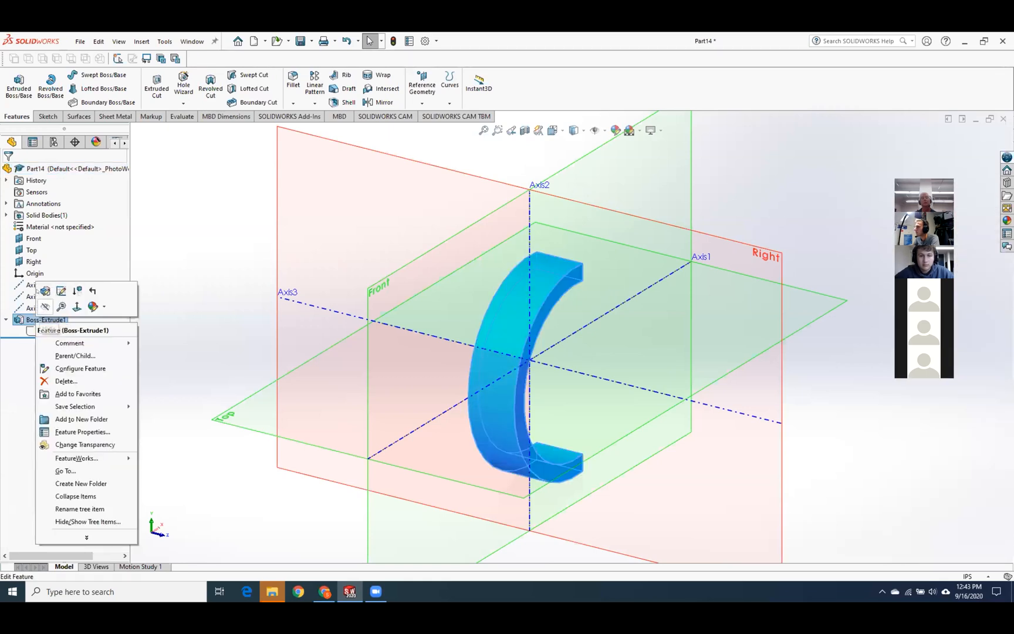
{"action": "left_click", "coordinate": [61, 290]}
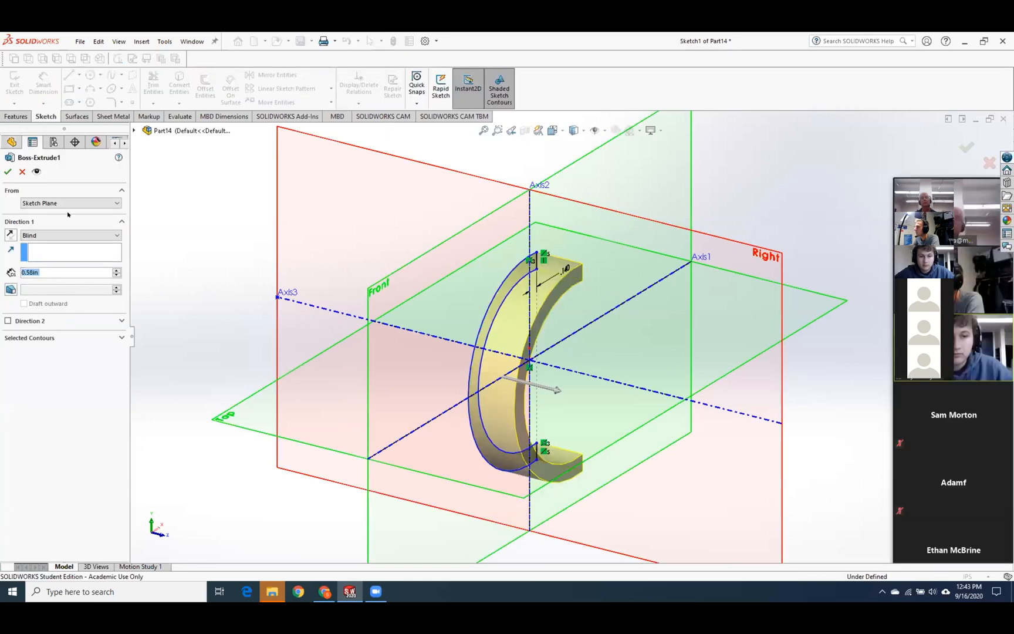
{"action": "left_click", "coordinate": [69, 234]}
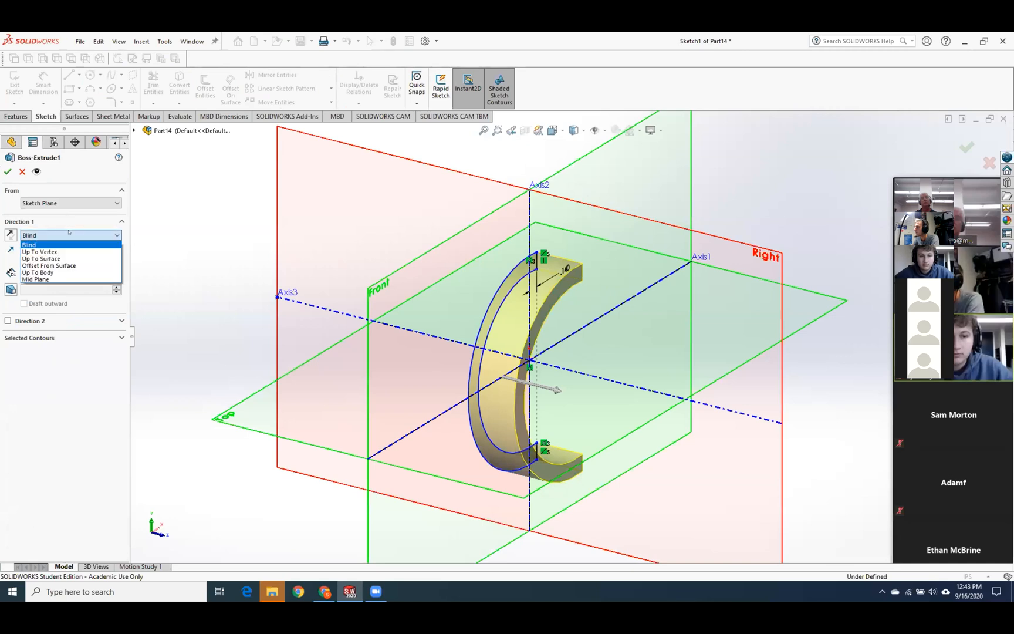
{"action": "left_click", "coordinate": [69, 273]}
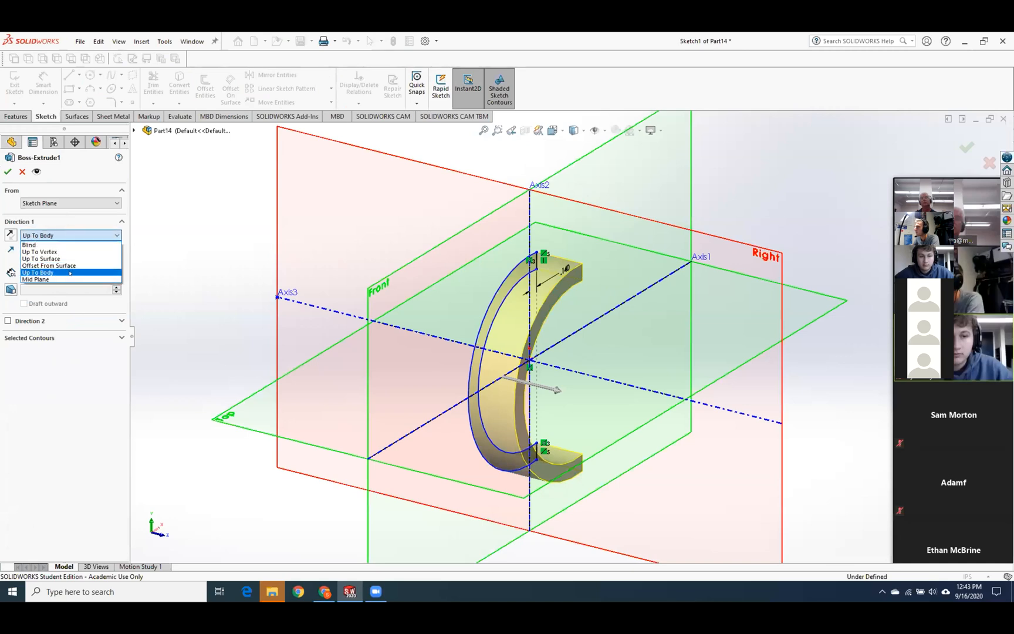
{"action": "left_click", "coordinate": [65, 235]}
{"action": "left_click", "coordinate": [55, 280]}
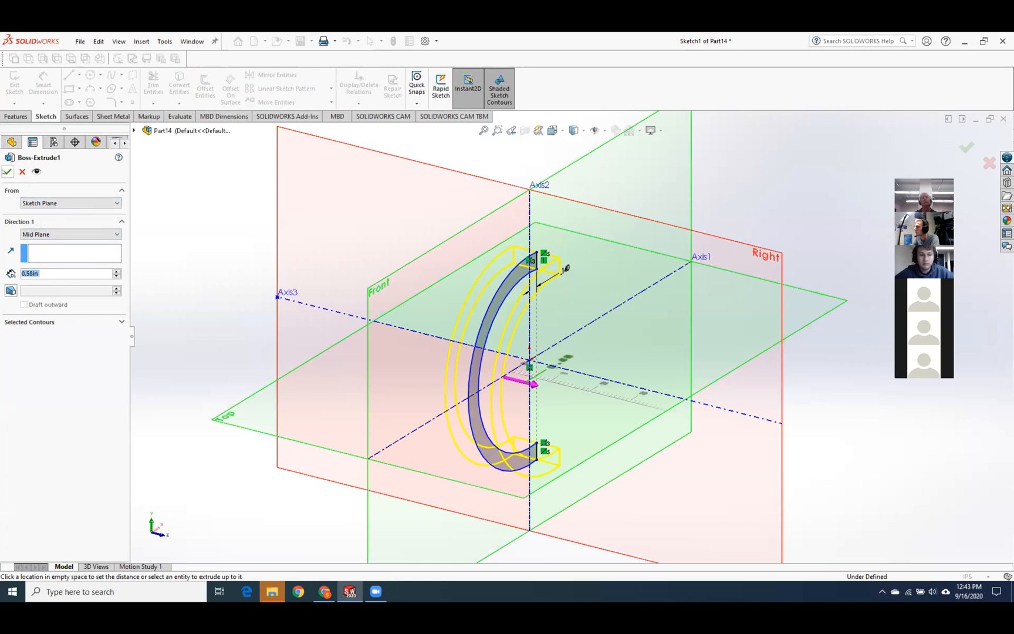
{"action": "left_click", "coordinate": [7, 171]}
Inspect the C-shaped body about the Front plane and measure the extrusion-direction edge at its upper end.
{"action": "middle_click_drag", "start_coordinate": [192, 224], "coordinate": [231, 392]}
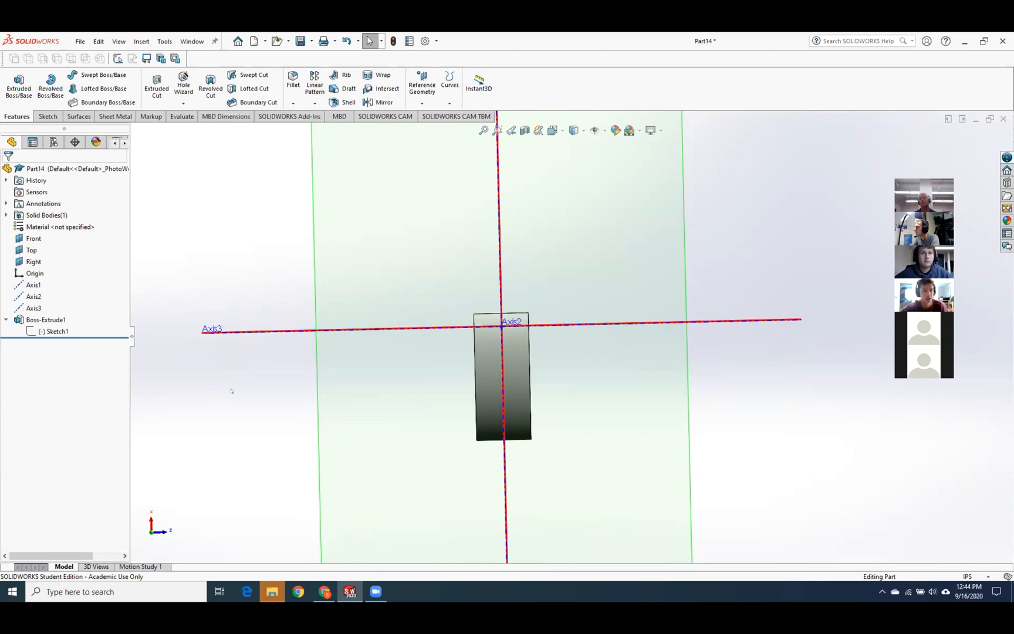
{"action": "middle_click_drag", "start_coordinate": [758, 275], "coordinate": [612, 200]}
{"action": "key", "text": "ctrl+7"}
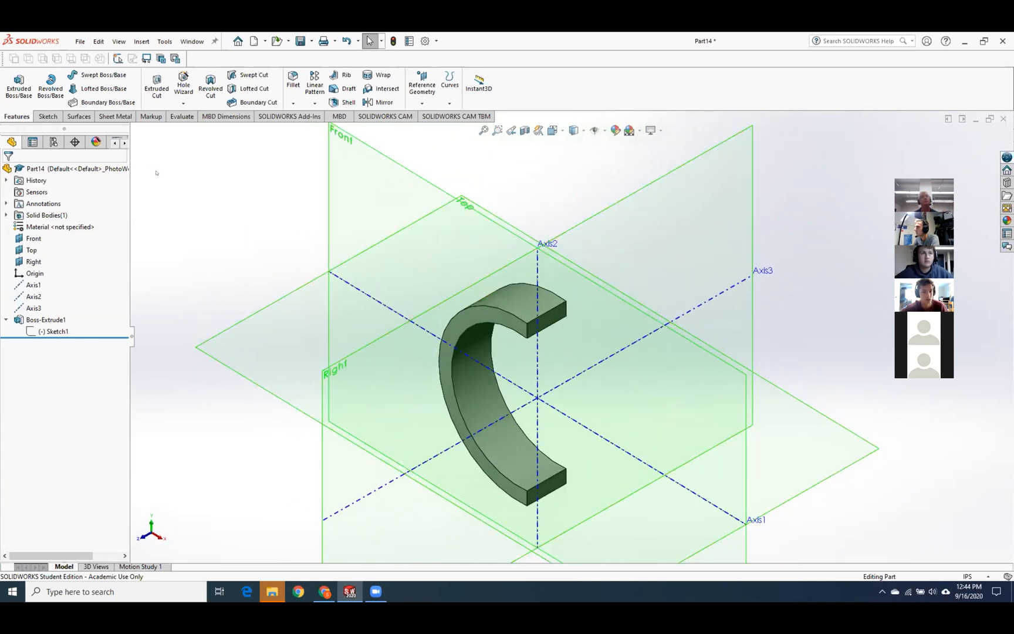
{"action": "left_click", "coordinate": [182, 117]}
{"action": "left_click", "coordinate": [85, 91]}
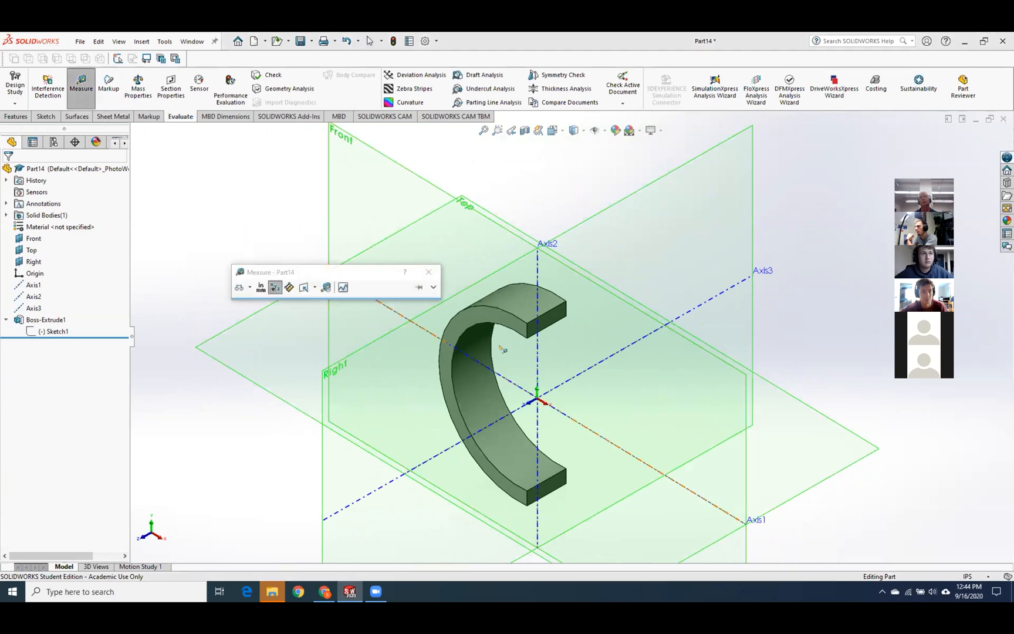
{"action": "left_click", "coordinate": [532, 336]}
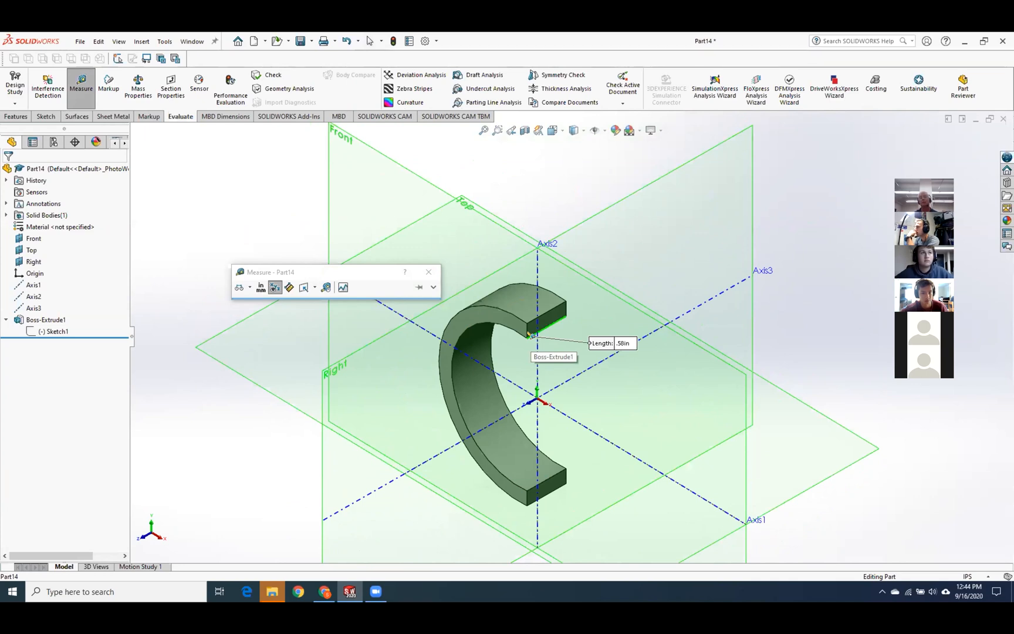
{"action": "left_click", "coordinate": [429, 272]}
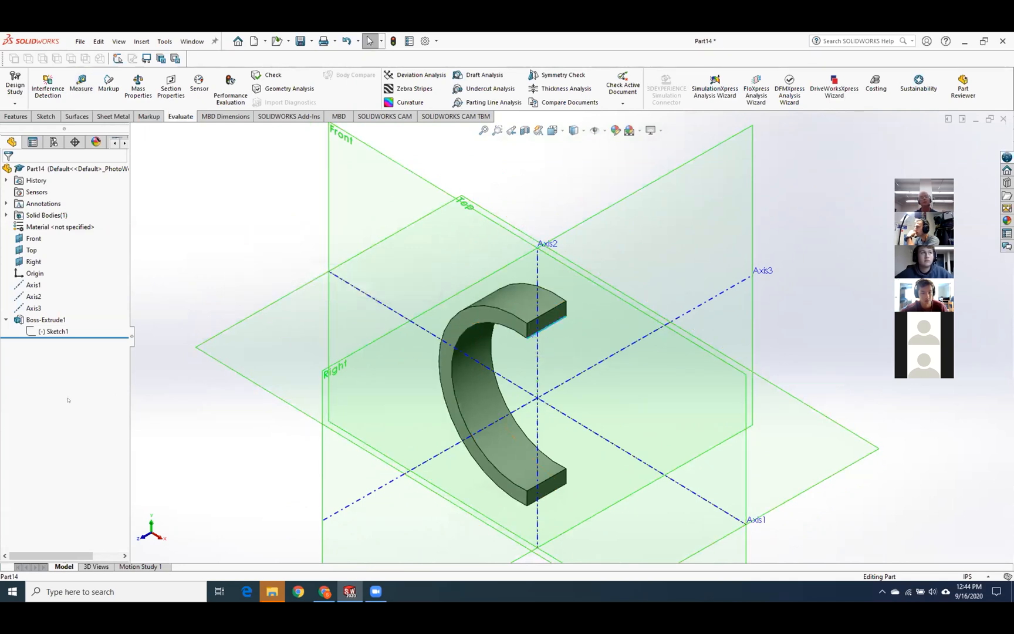
Review the C-shaped extrusion's end condition and depth settings, leaving them without changes.
{"action": "right_click", "coordinate": [54, 321]}
{"action": "left_click", "coordinate": [58, 285]}
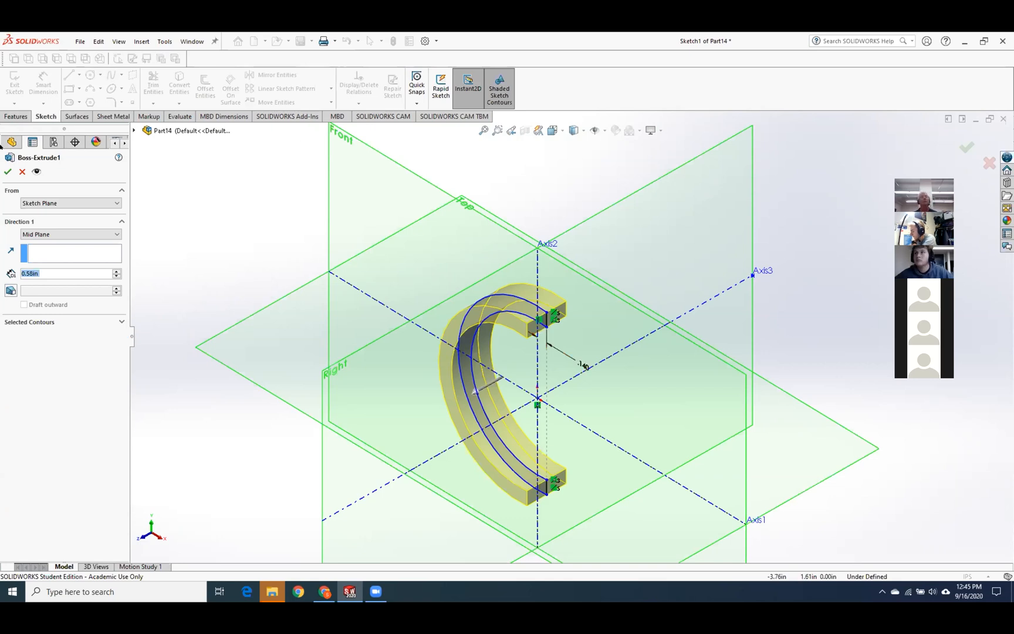
{"action": "left_click", "coordinate": [22, 171]}
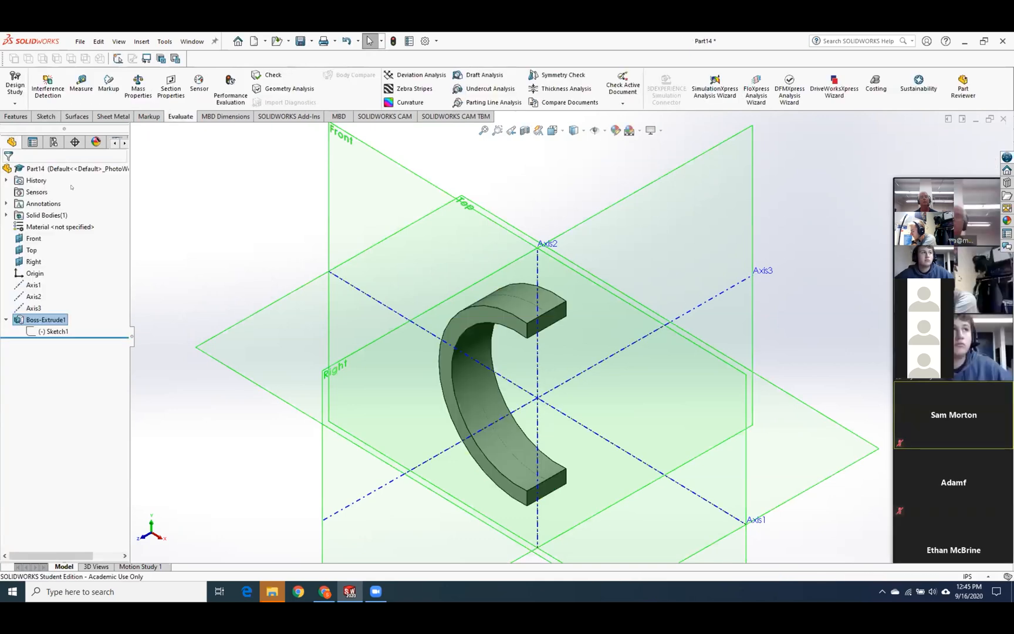
Switch to Chrome, open YouTube in a new tab, and show the UMaine Crosby Hall channel's uploaded videos.
{"action": "left_click", "coordinate": [197, 199]}
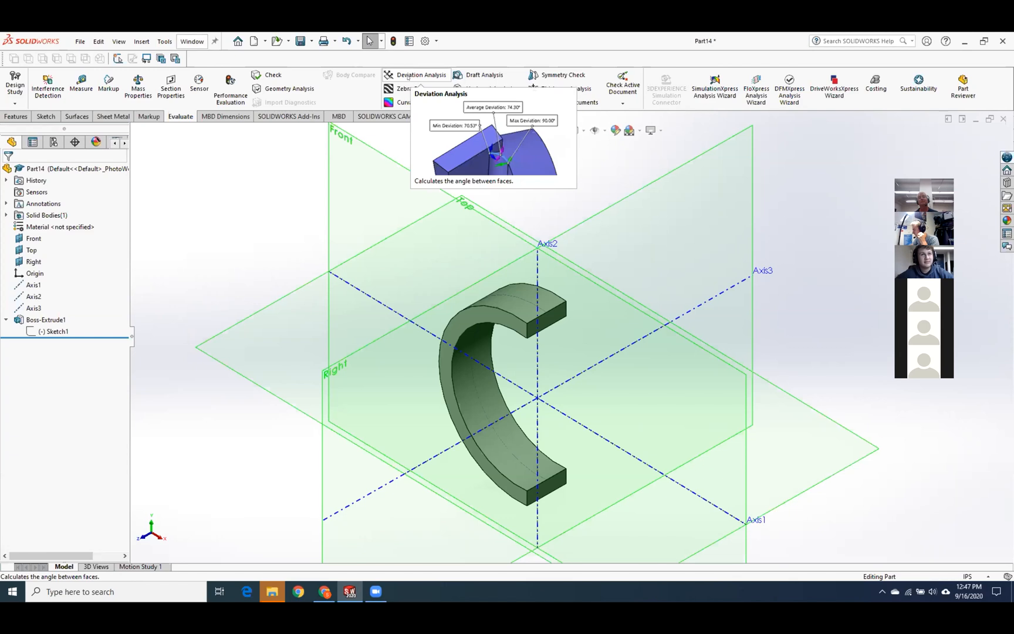
{"action": "mouse_move", "coordinate": [324, 593]}
{"action": "left_click", "coordinate": [298, 537]}
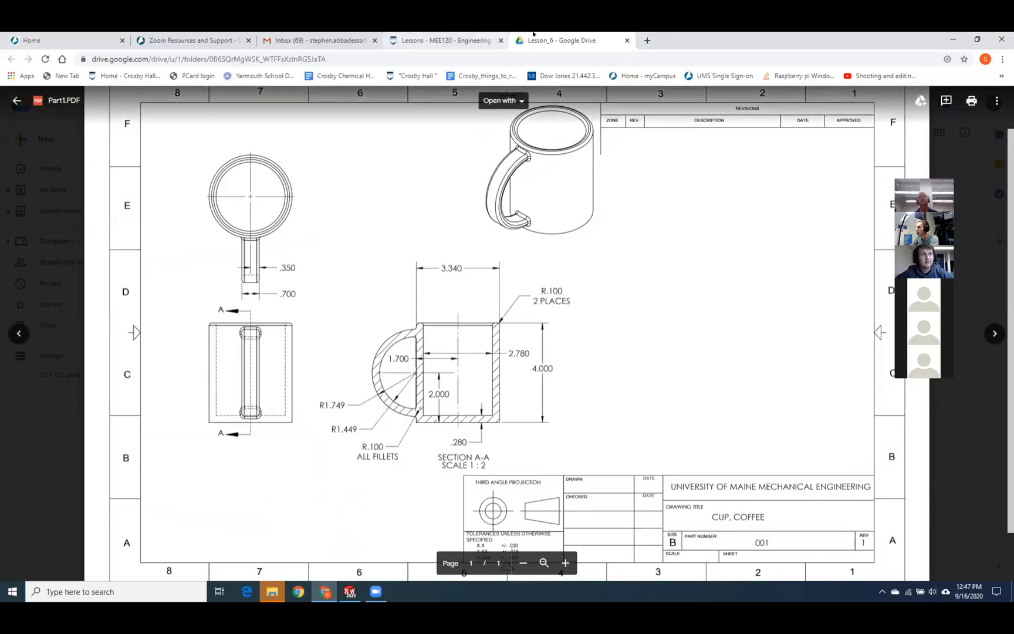
{"action": "left_click", "coordinate": [649, 39]}
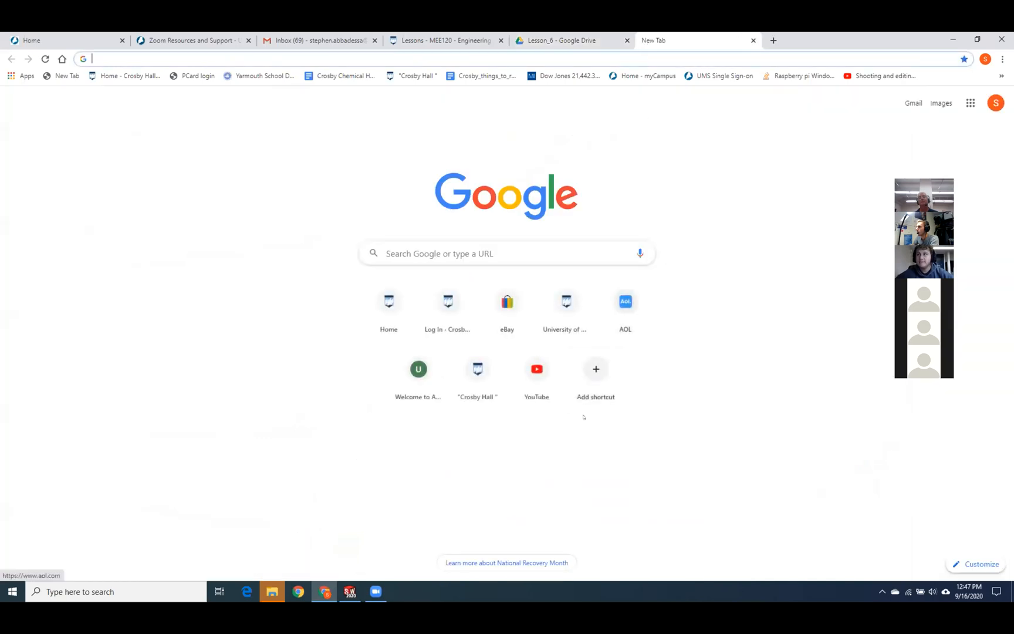
{"action": "left_click", "coordinate": [531, 395]}
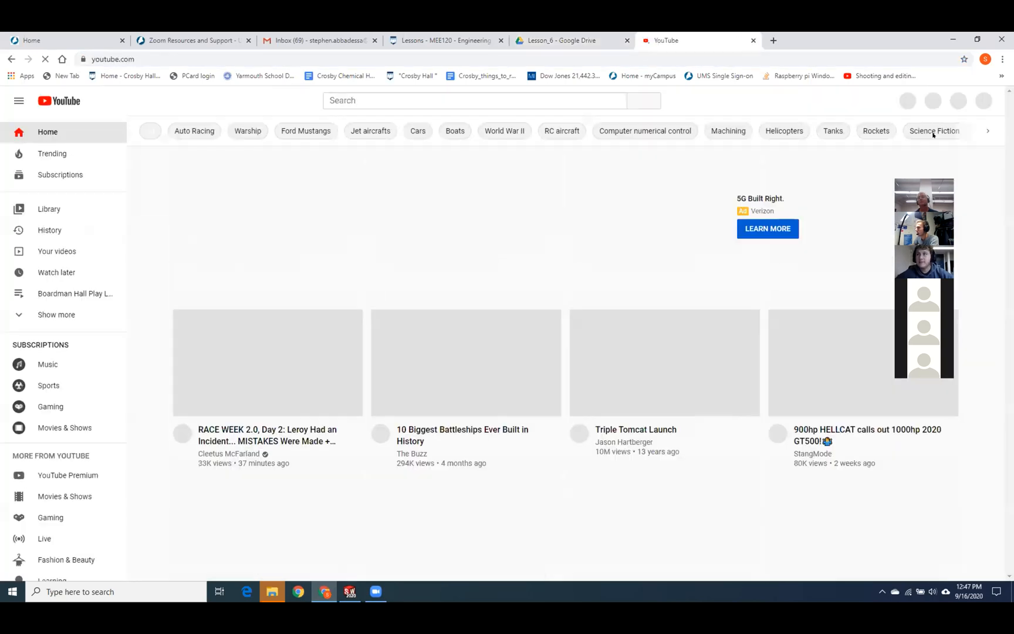
{"action": "left_click", "coordinate": [980, 100]}
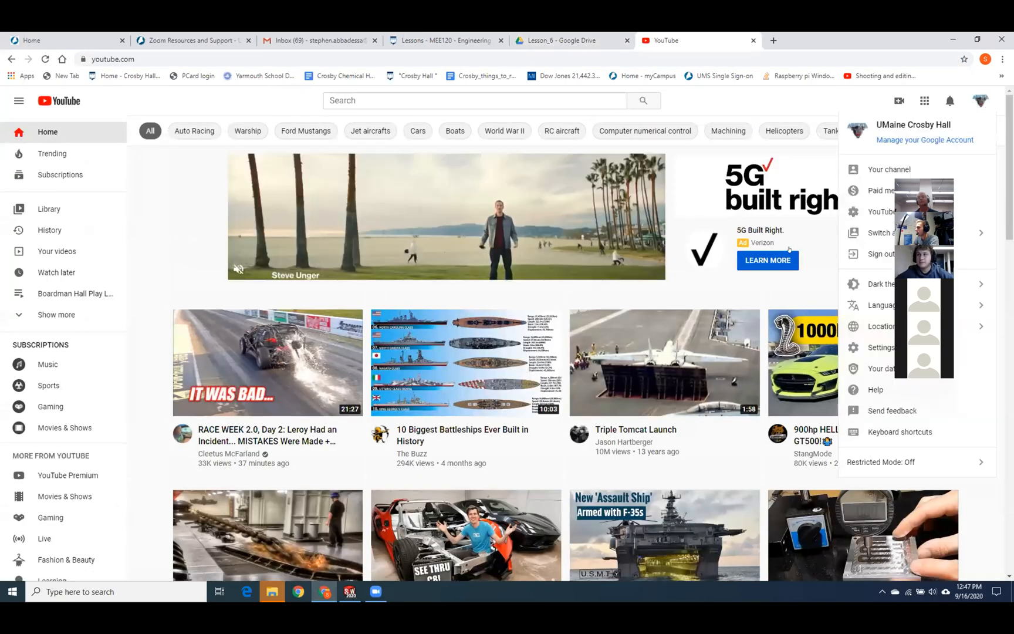
{"action": "left_click", "coordinate": [885, 170]}
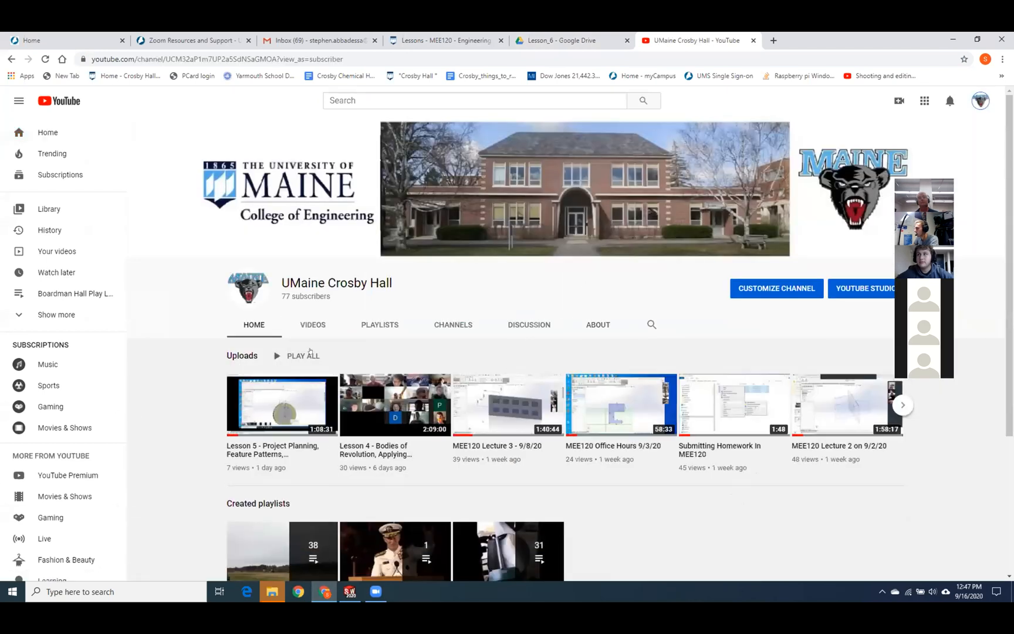
{"action": "left_click", "coordinate": [314, 327]}
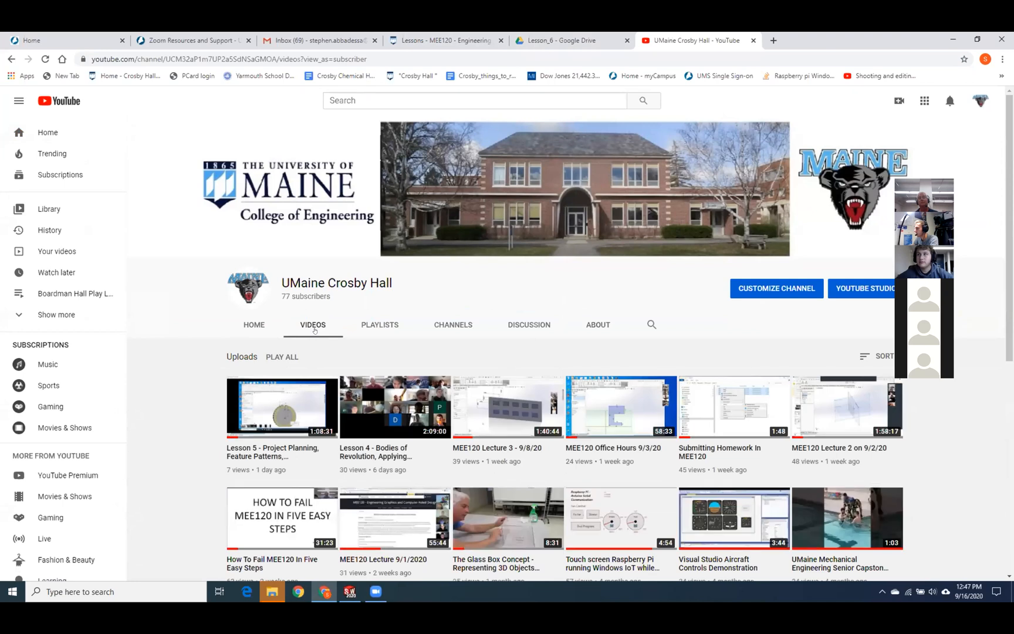
Look through the channel's uploaded videos, from the recent MEE120 lessons to the older Solidworks tutorials.
{"action": "scroll", "coordinate": [503, 458], "scroll_direction": "down", "scroll_amount": 3}
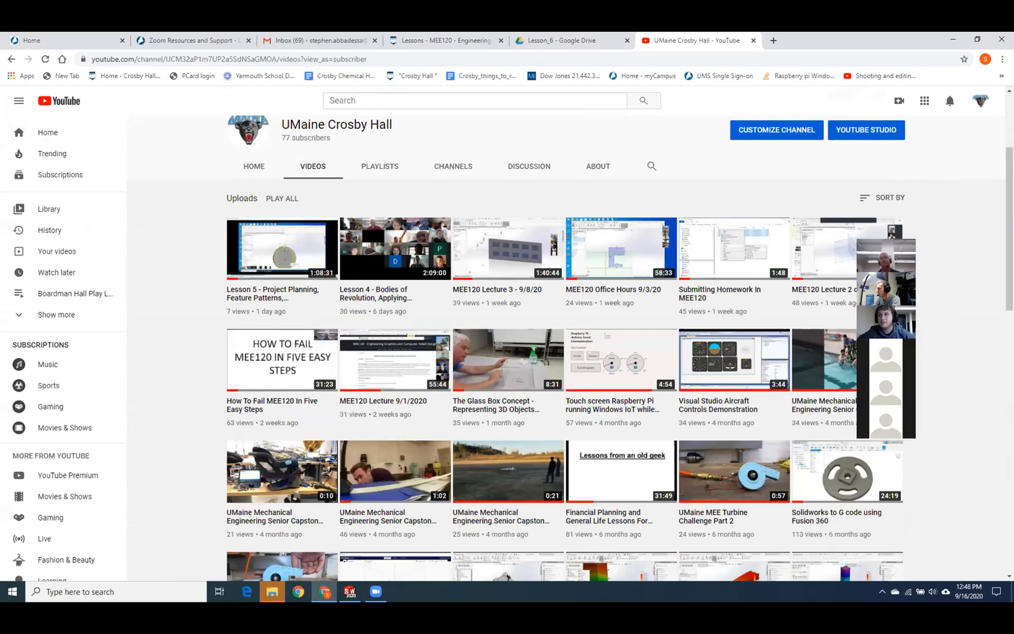
{"action": "scroll", "coordinate": [888, 299], "scroll_direction": "down", "scroll_amount": 3}
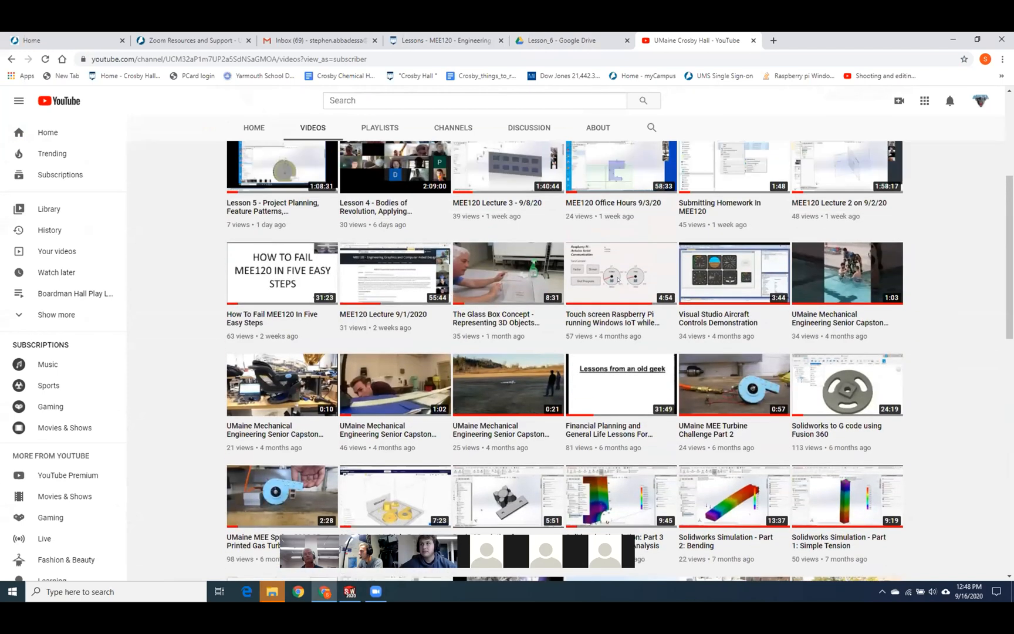
{"action": "scroll", "coordinate": [614, 280], "scroll_direction": "up", "scroll_amount": 3}
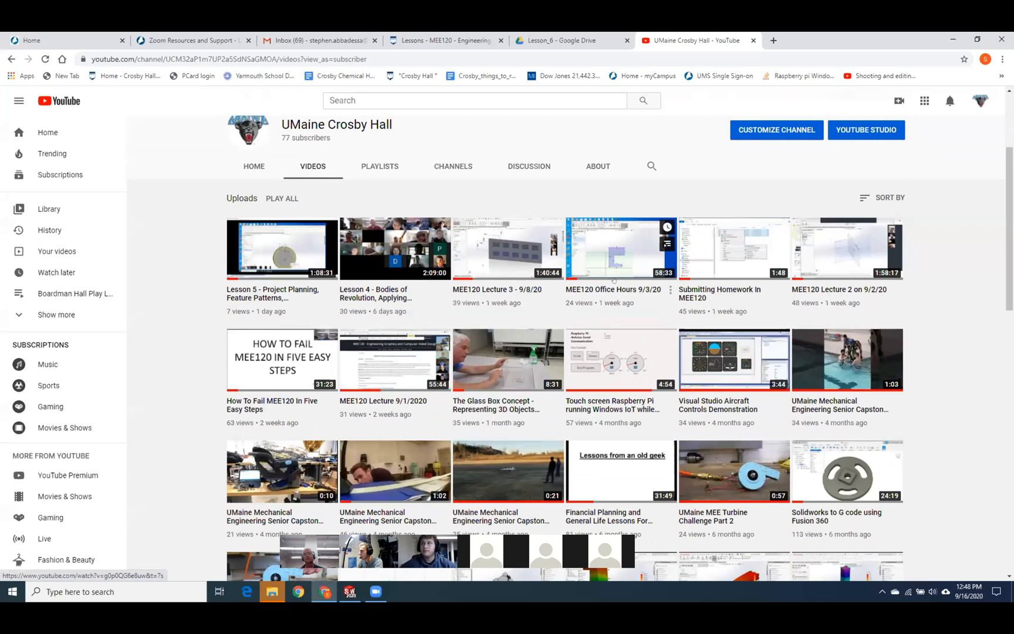
{"action": "scroll", "coordinate": [613, 279], "scroll_direction": "up", "scroll_amount": 1}
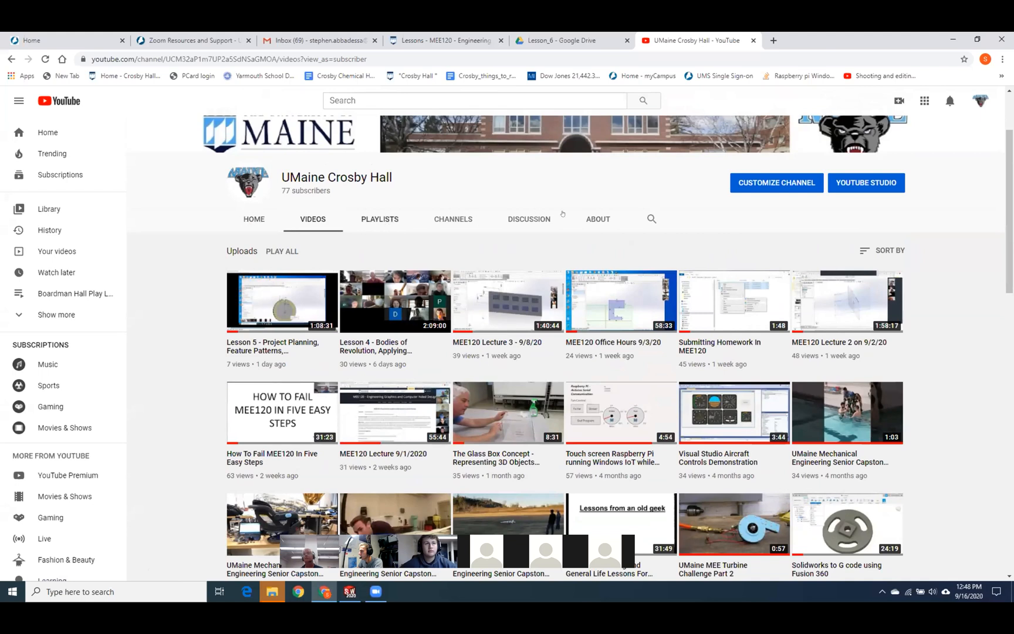
{"action": "left_click", "coordinate": [308, 217]}
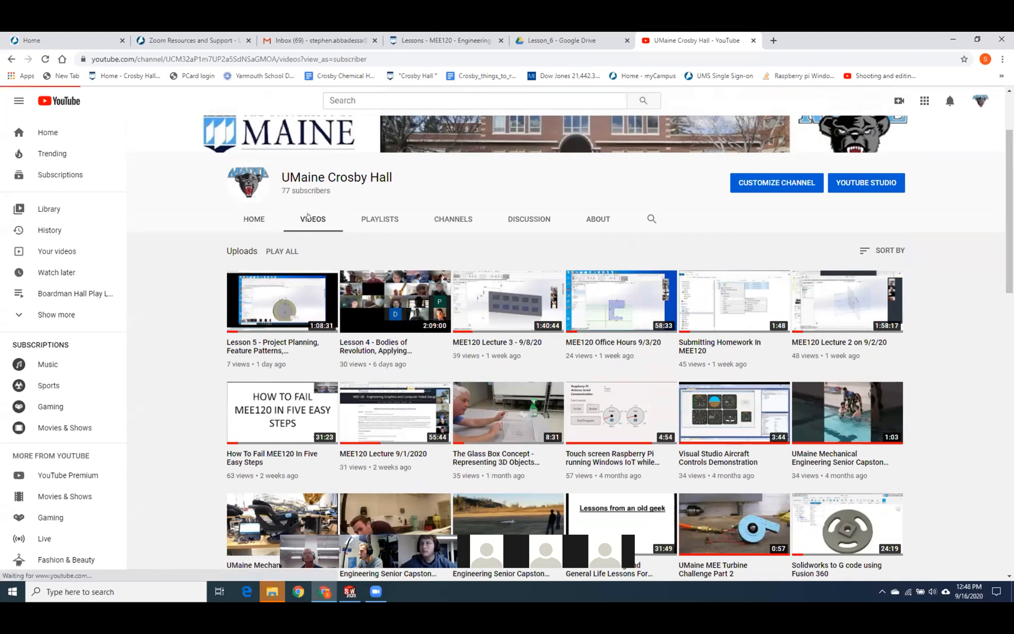
{"action": "scroll", "coordinate": [282, 371], "scroll_direction": "down", "scroll_amount": 5}
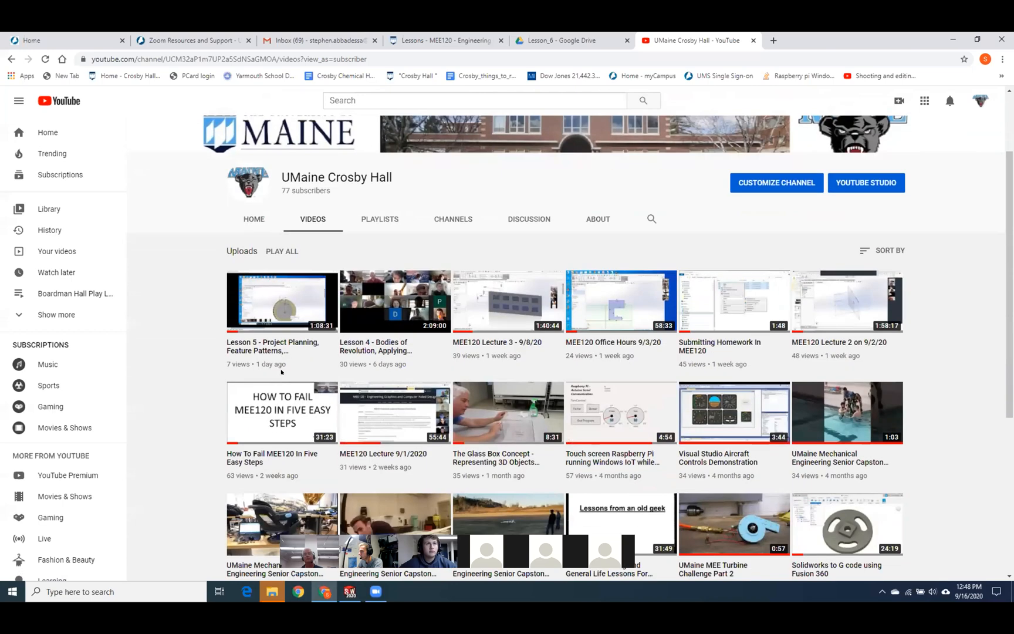
{"action": "scroll", "coordinate": [281, 372], "scroll_direction": "down", "scroll_amount": 6}
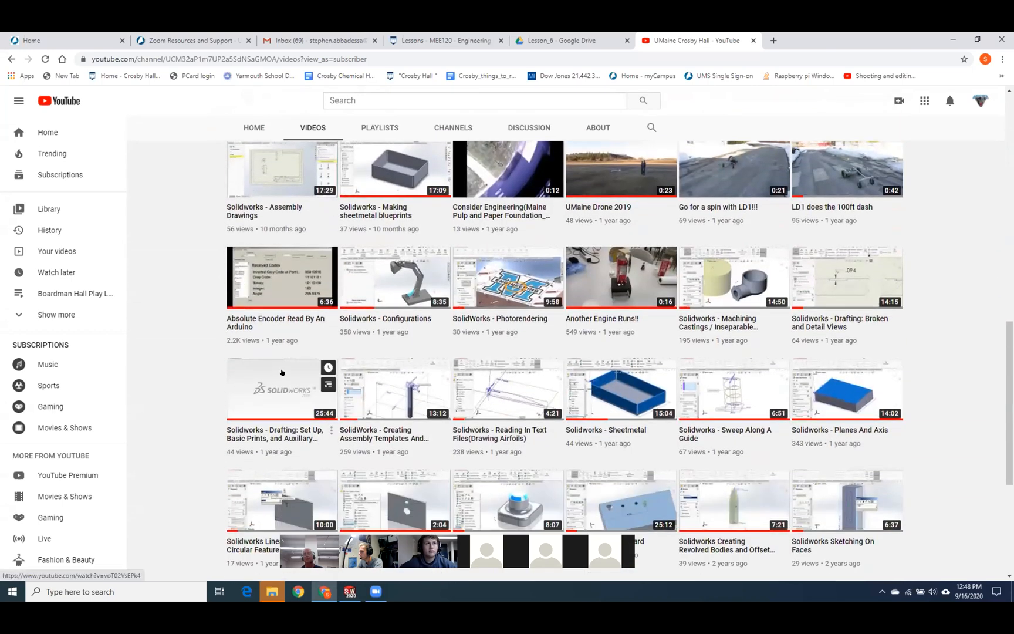
{"action": "scroll", "coordinate": [281, 371], "scroll_direction": "down", "scroll_amount": 4}
{"action": "scroll", "coordinate": [281, 372], "scroll_direction": "up", "scroll_amount": 2}
{"action": "scroll", "coordinate": [281, 372], "scroll_direction": "up", "scroll_amount": 8}
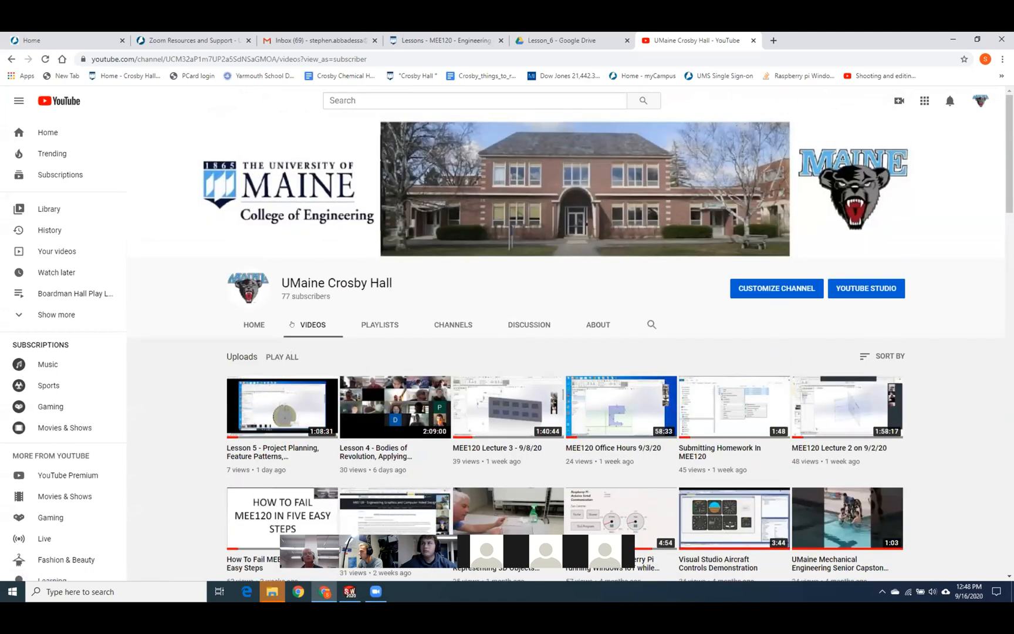
Go to the YouTube home page and reopen the UMaine Crosby Hall channel's uploaded videos.
{"action": "left_click", "coordinate": [44, 133]}
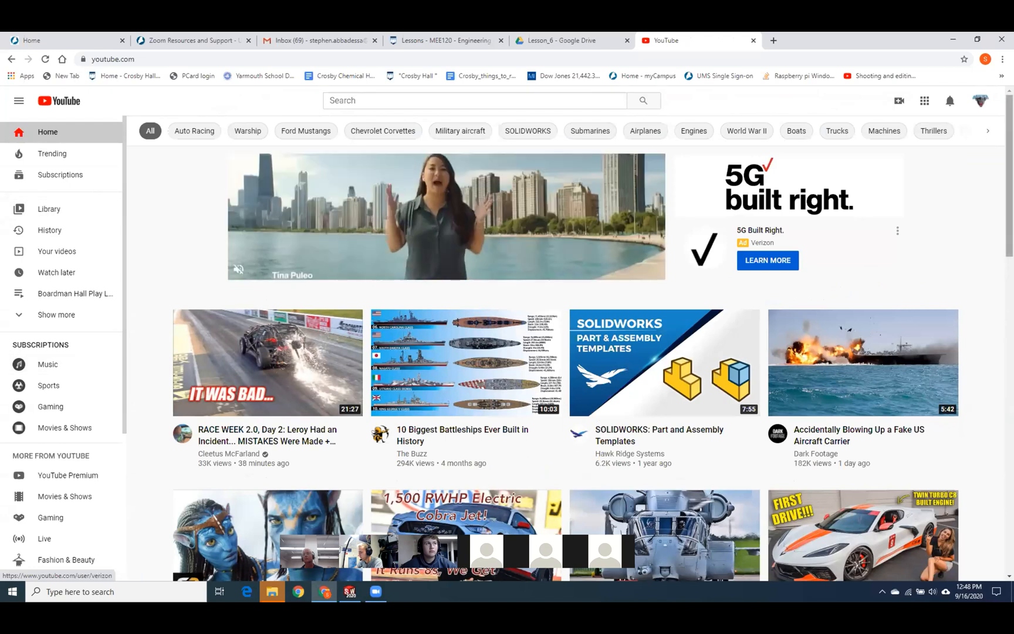
{"action": "left_click", "coordinate": [981, 100]}
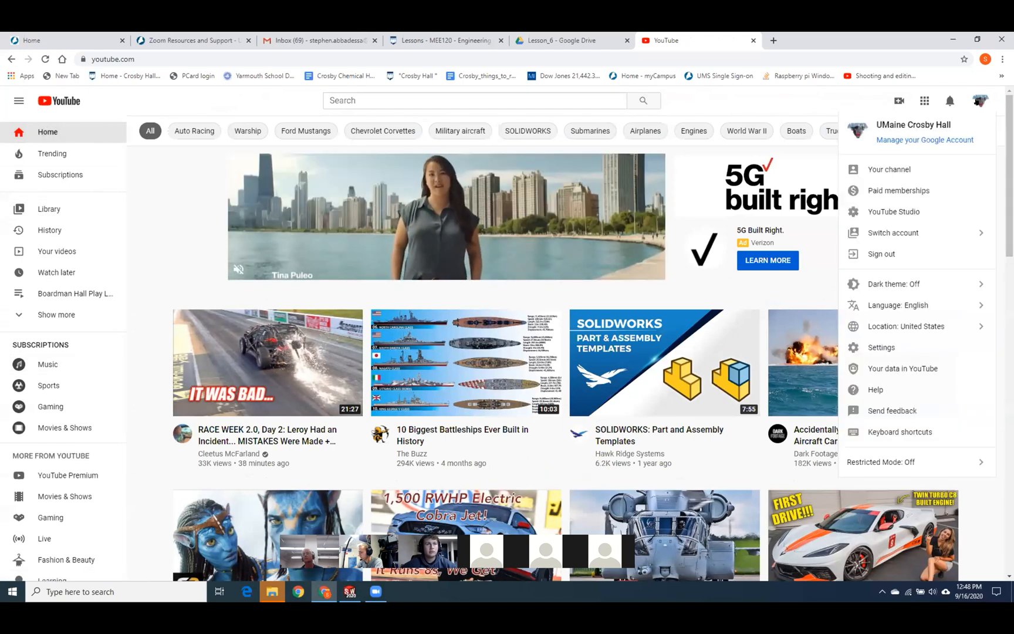
{"action": "left_click", "coordinate": [909, 167]}
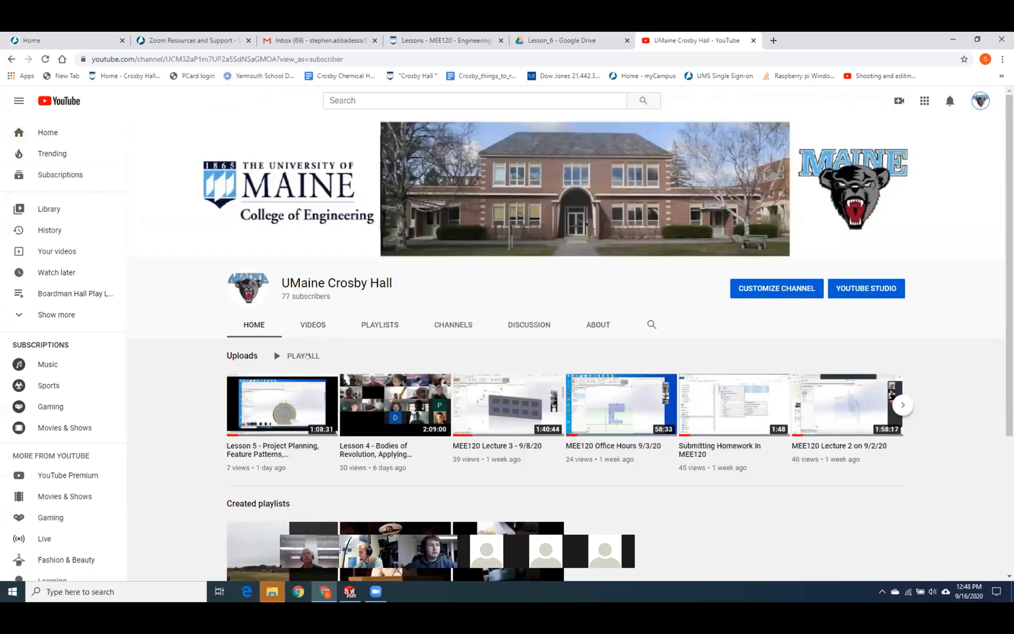
{"action": "left_click", "coordinate": [311, 324]}
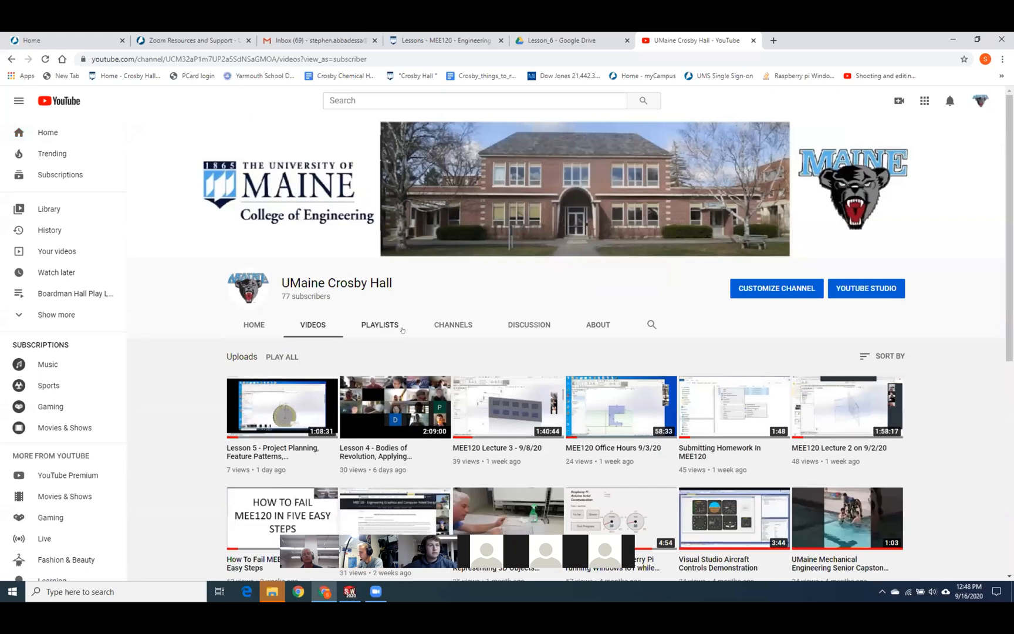
{"action": "left_click", "coordinate": [978, 101]}
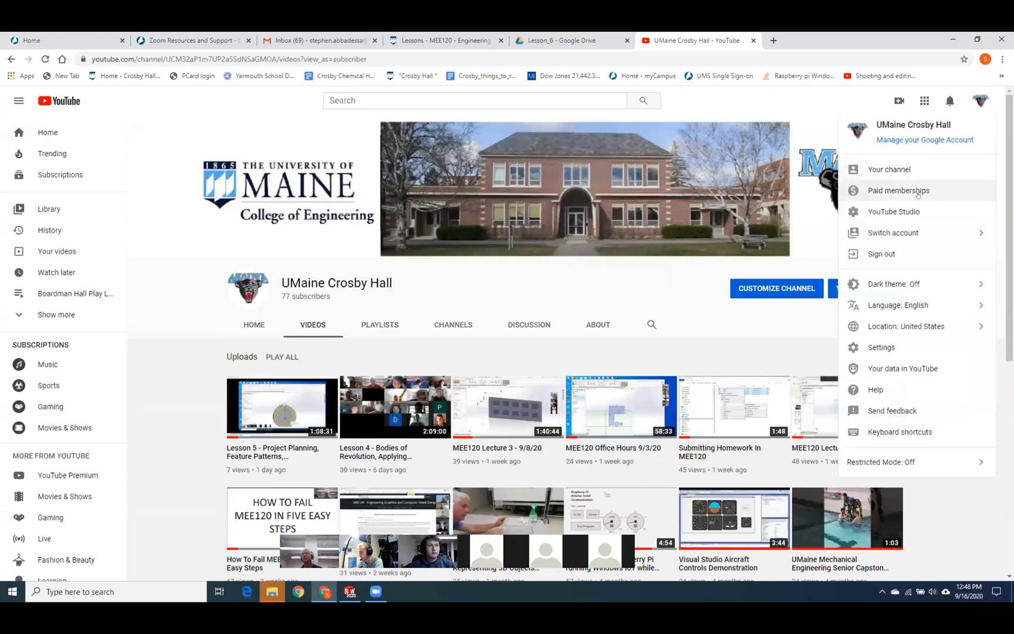
{"action": "left_click", "coordinate": [900, 101]}
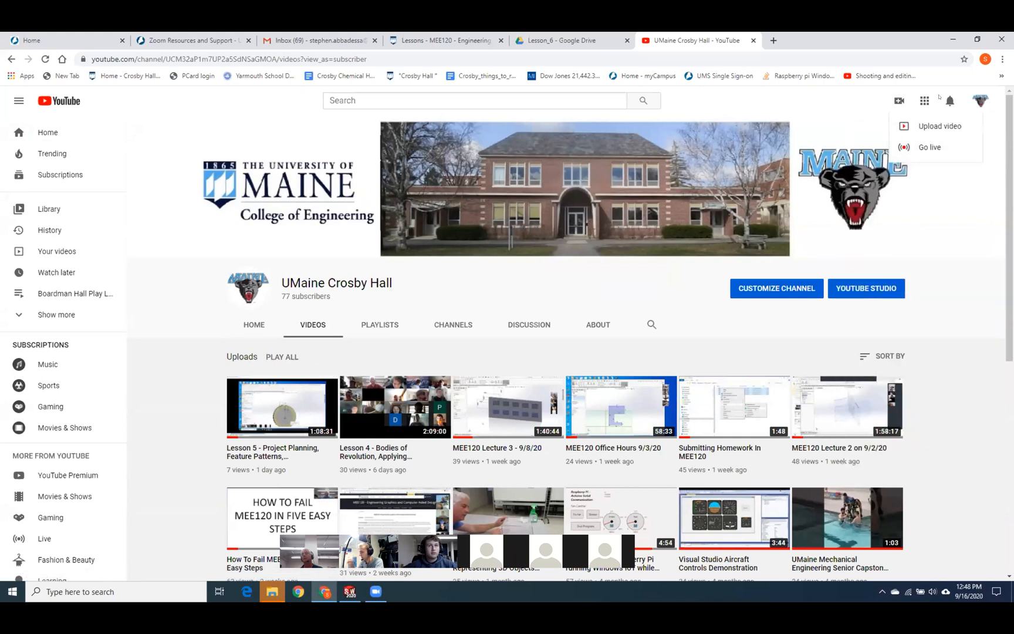
{"action": "left_click", "coordinate": [979, 101]}
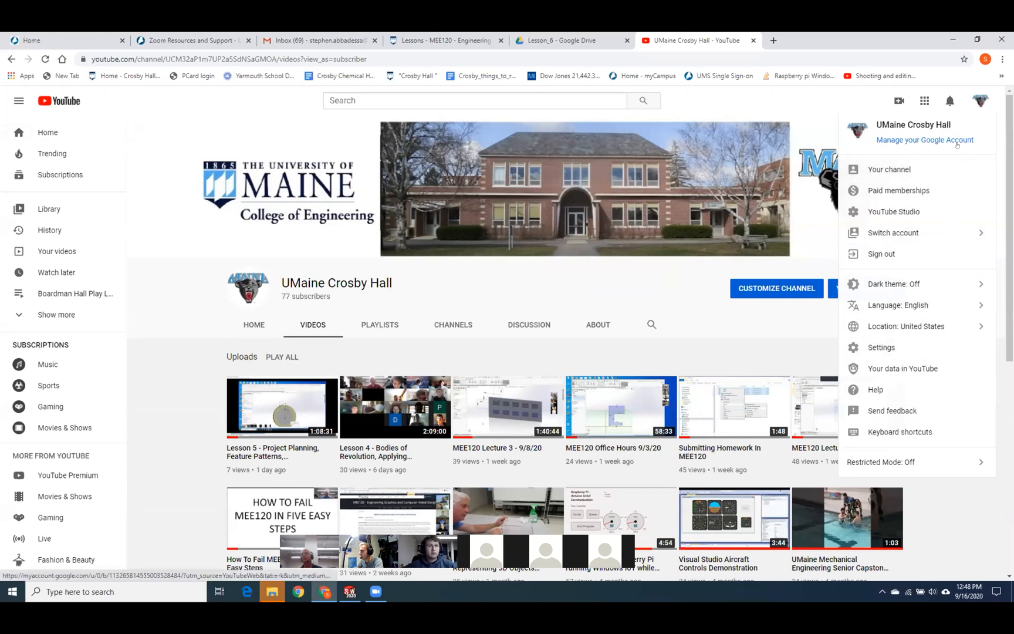
{"action": "left_click", "coordinate": [672, 298]}
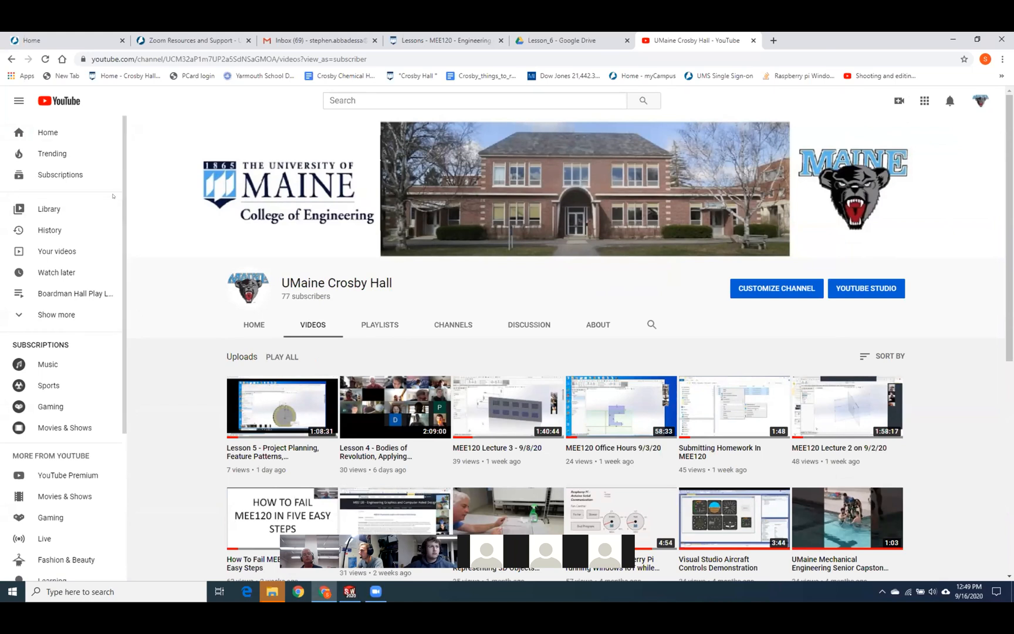
Show the account's own videos, play "1943 WW2 Willys MB/Ford GPW comes back to life", and pause it at 1:01.
{"action": "left_click", "coordinate": [56, 251]}
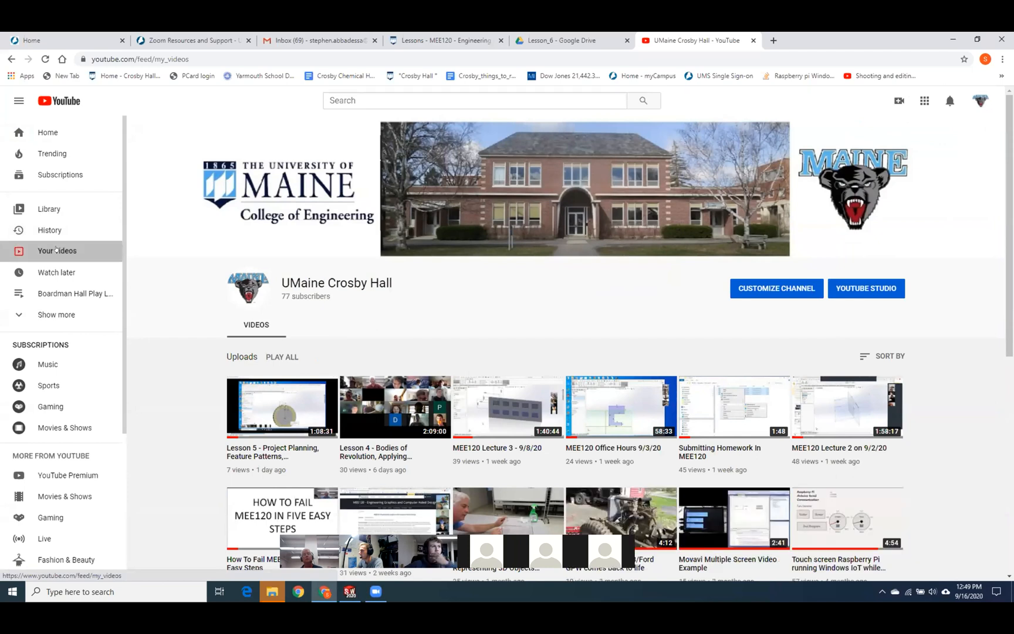
{"action": "left_click", "coordinate": [619, 509]}
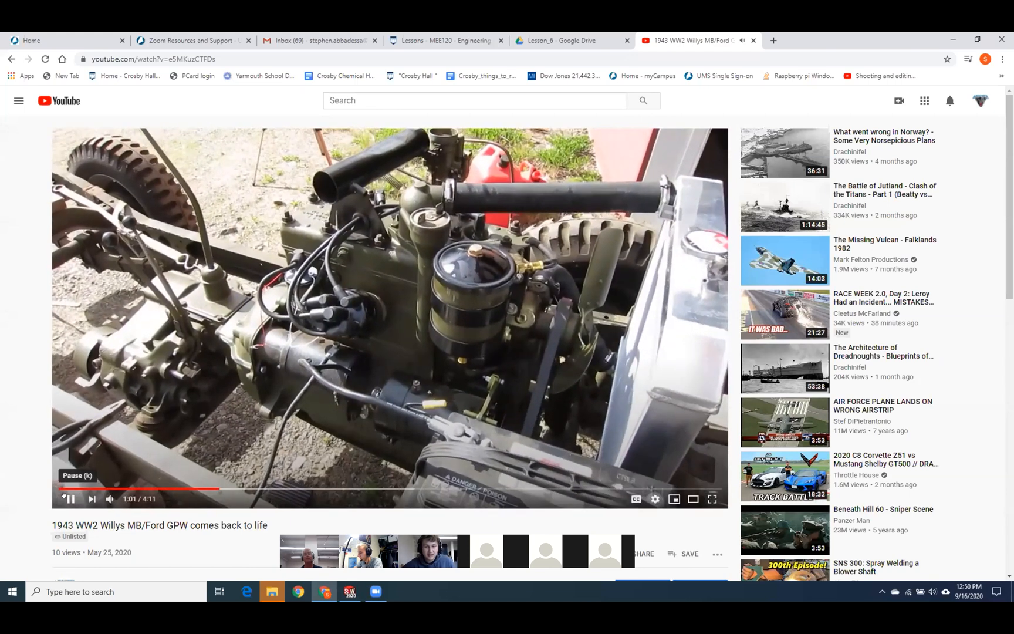
{"action": "left_click", "coordinate": [70, 498]}
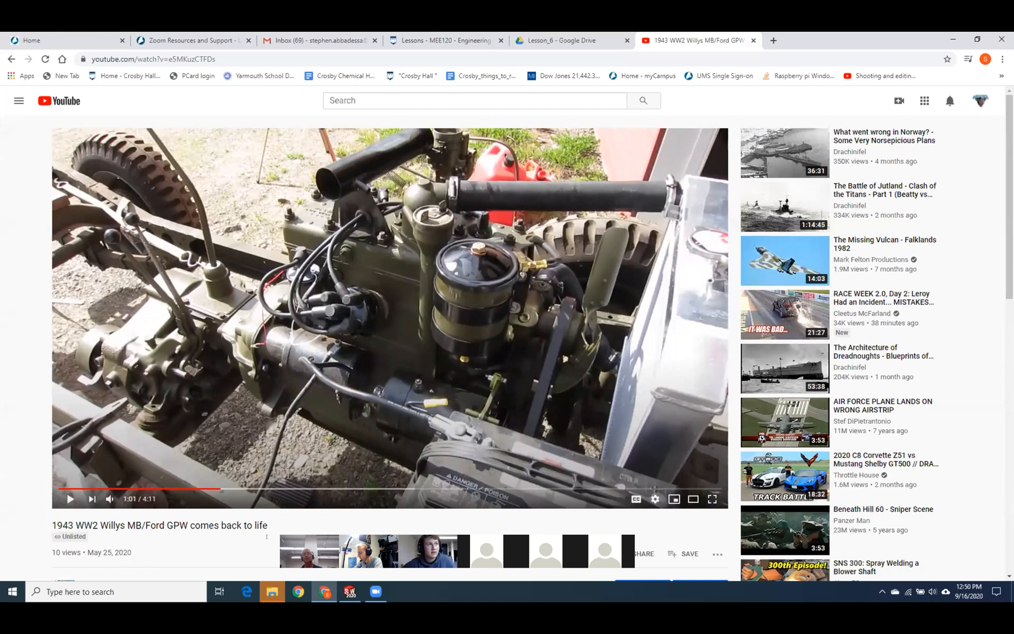
Resume the Willys MB engine video, pausing at 1:07 and again at 4:01, and close its browser tab.
{"action": "left_click", "coordinate": [64, 499]}
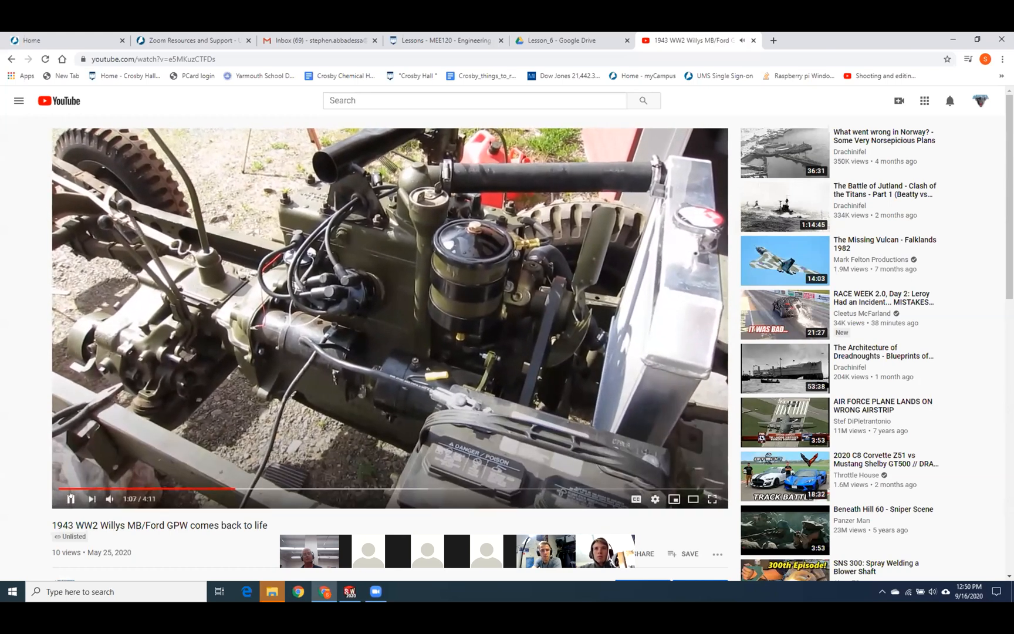
{"action": "left_click", "coordinate": [70, 499]}
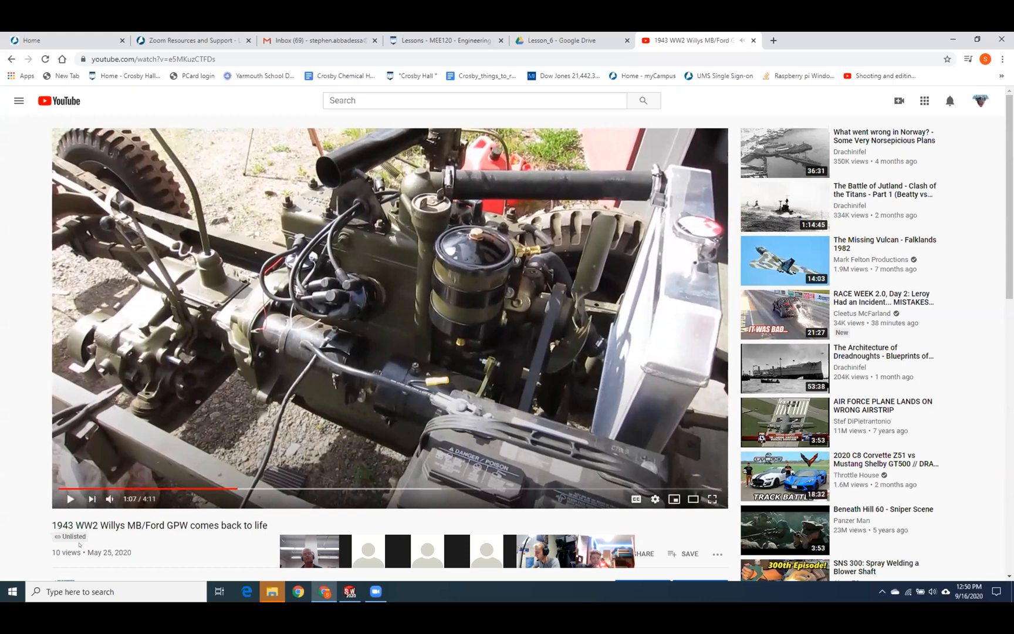
{"action": "left_click", "coordinate": [69, 499]}
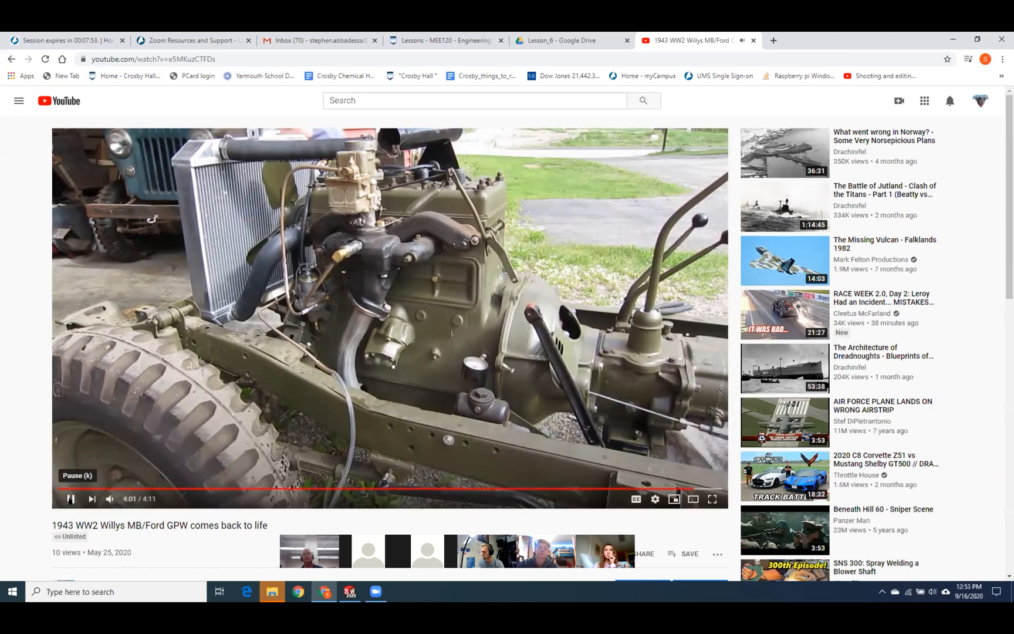
{"action": "left_click", "coordinate": [70, 499]}
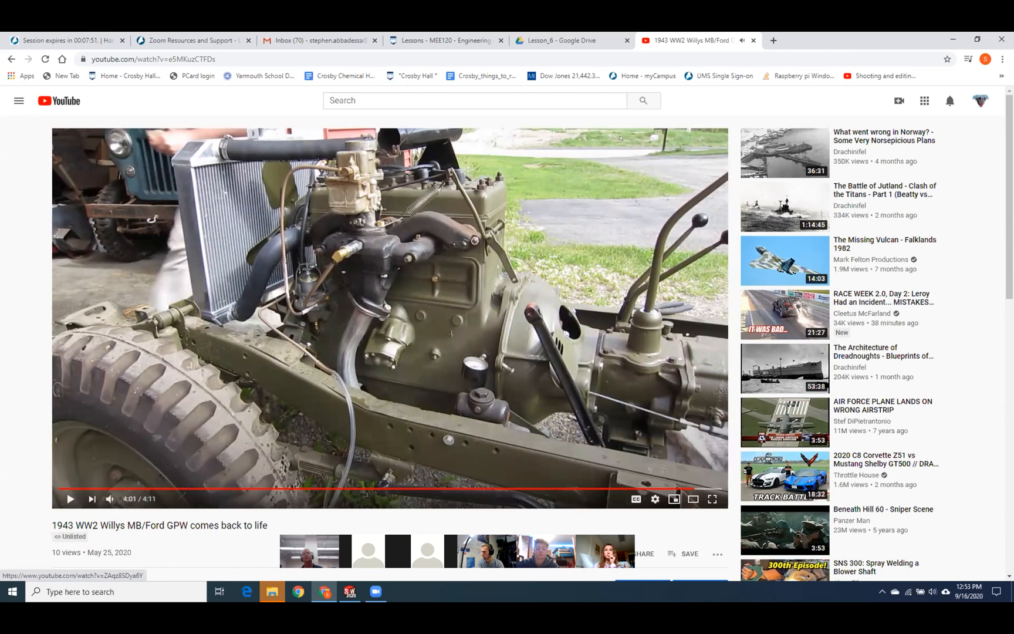
{"action": "left_click", "coordinate": [753, 42]}
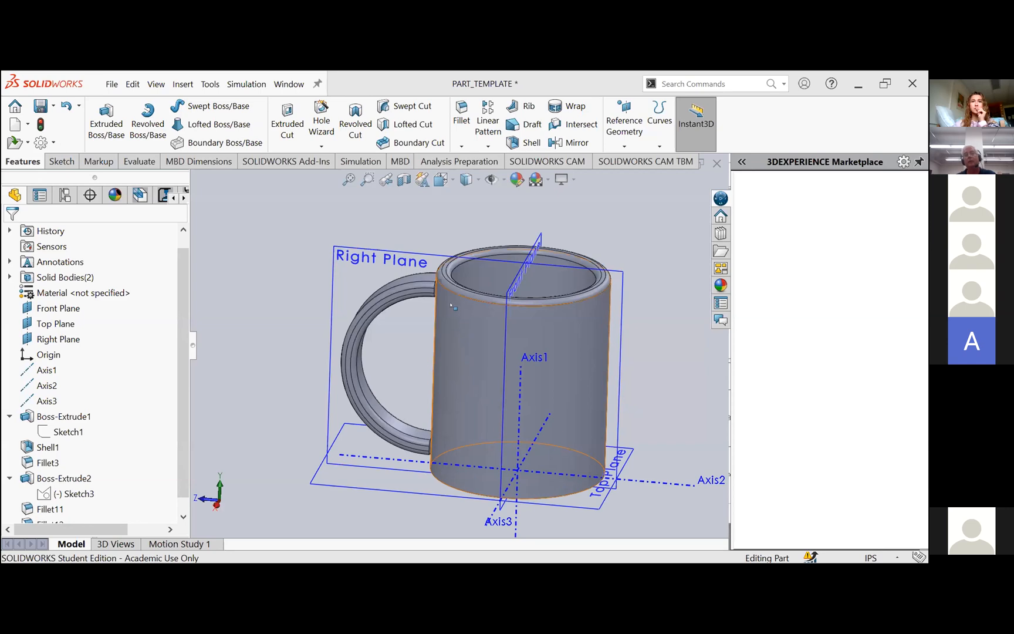
Inspect the joint between the handle's upper end and the mug body just below the rim.
{"action": "scroll", "coordinate": [430, 290], "scroll_direction": "up", "scroll_amount": 3}
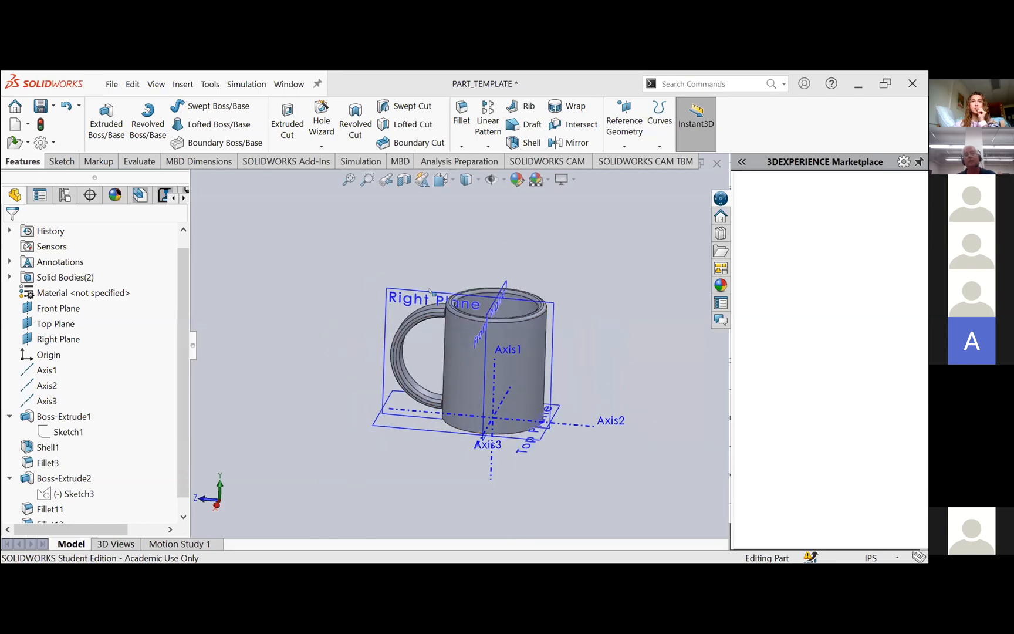
{"action": "scroll", "coordinate": [429, 290], "scroll_direction": "down", "scroll_amount": 5}
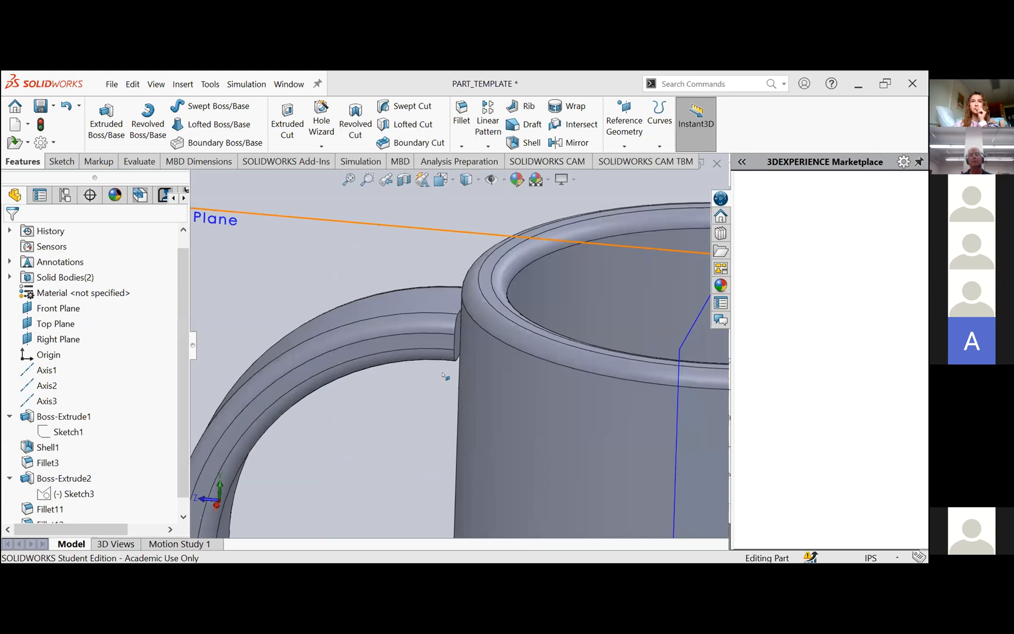
{"action": "middle_click_drag", "start_coordinate": [446, 372], "coordinate": [427, 363]}
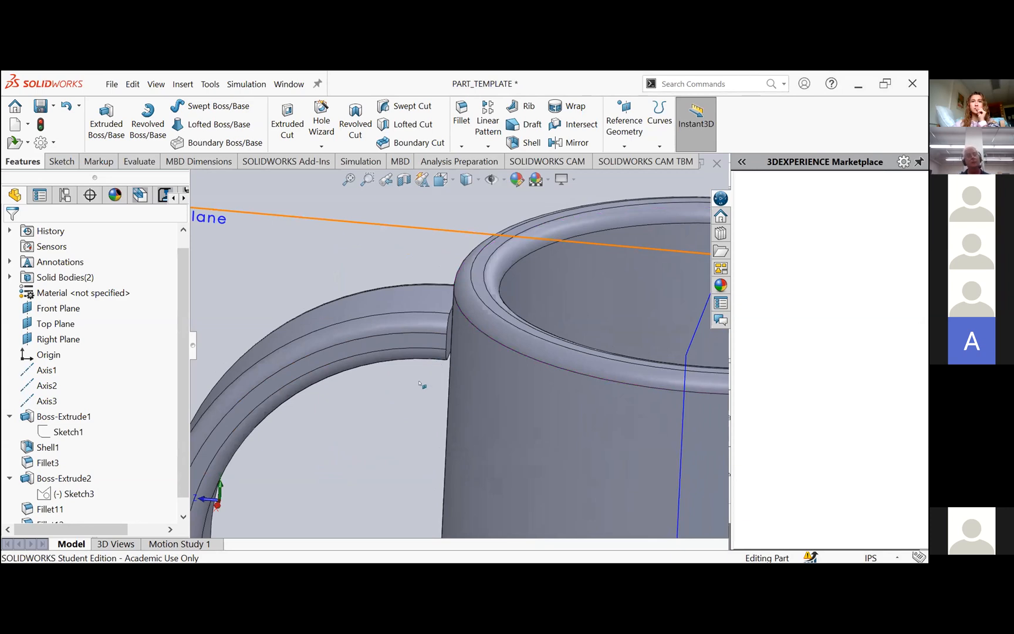
{"action": "middle_click_drag", "start_coordinate": [420, 385], "coordinate": [419, 370]}
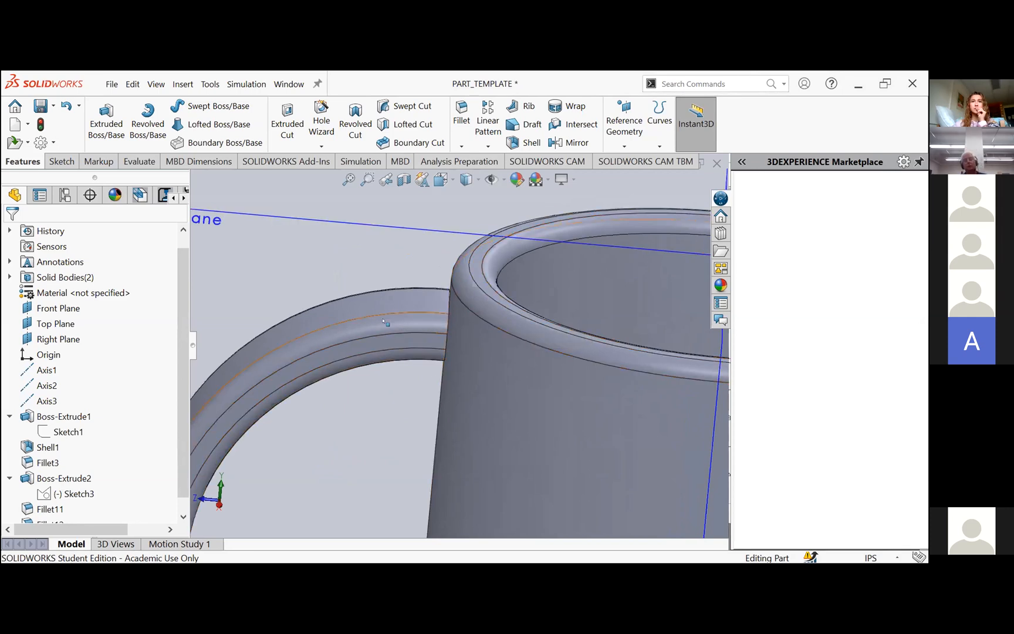
Examine the joint between the handle and the mug body from several angles, including from directly above.
{"action": "scroll", "coordinate": [422, 324], "scroll_direction": "up", "scroll_amount": 4}
{"action": "scroll", "coordinate": [438, 338], "scroll_direction": "down", "scroll_amount": 1}
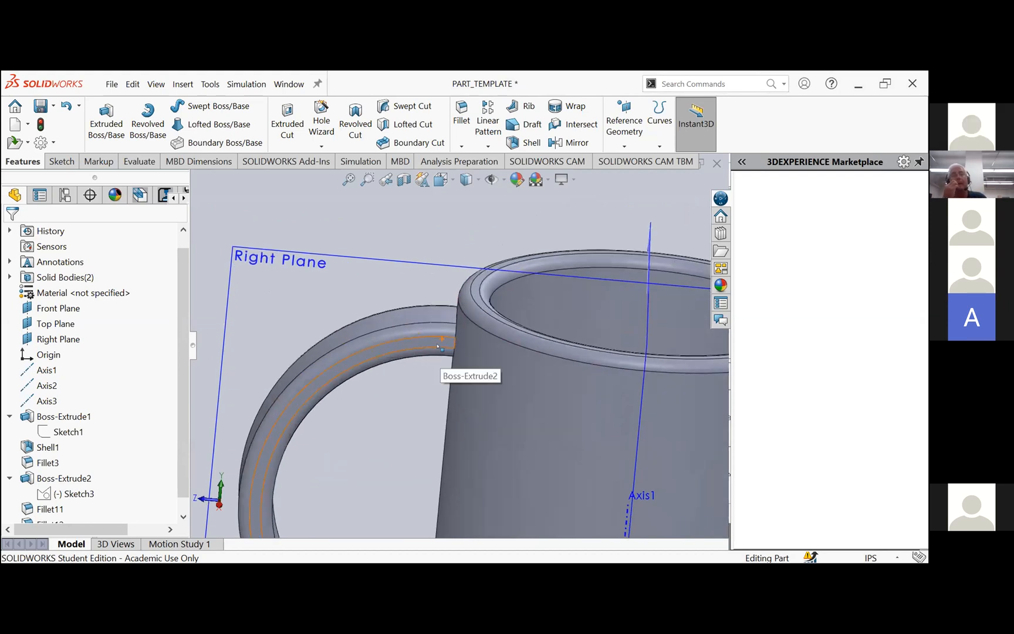
{"action": "middle_click_drag", "start_coordinate": [404, 367], "coordinate": [652, 430]}
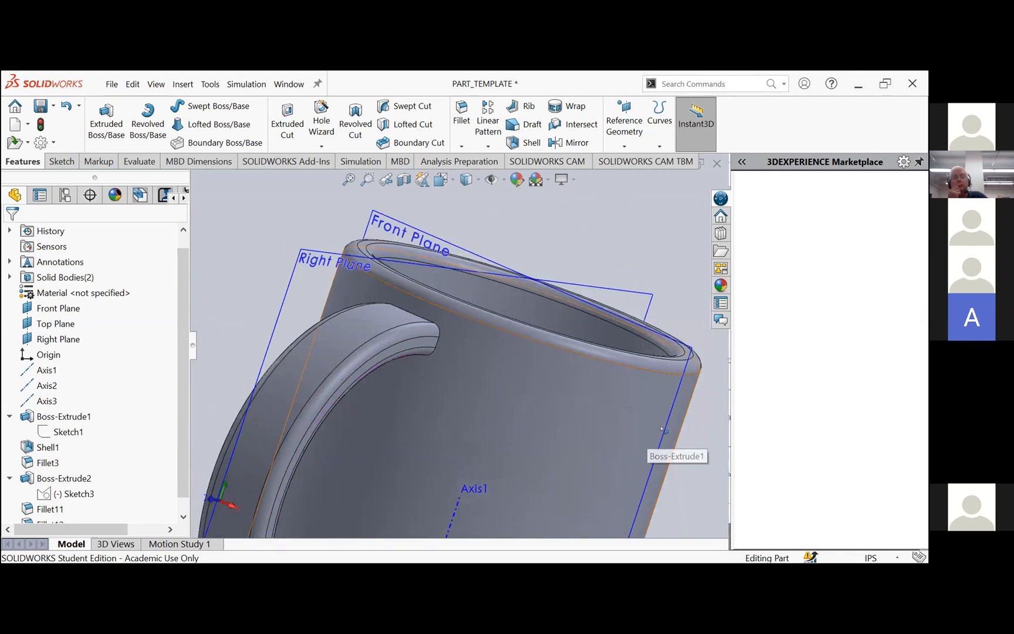
{"action": "middle_click_drag", "start_coordinate": [354, 387], "coordinate": [362, 392]}
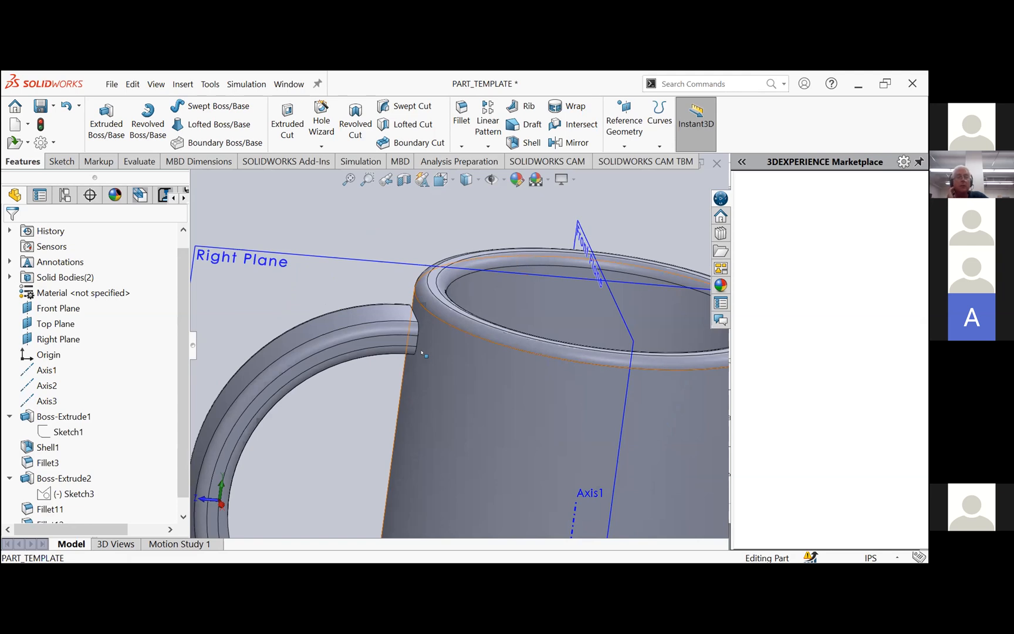
{"action": "middle_click_drag", "start_coordinate": [371, 367], "coordinate": [363, 367]}
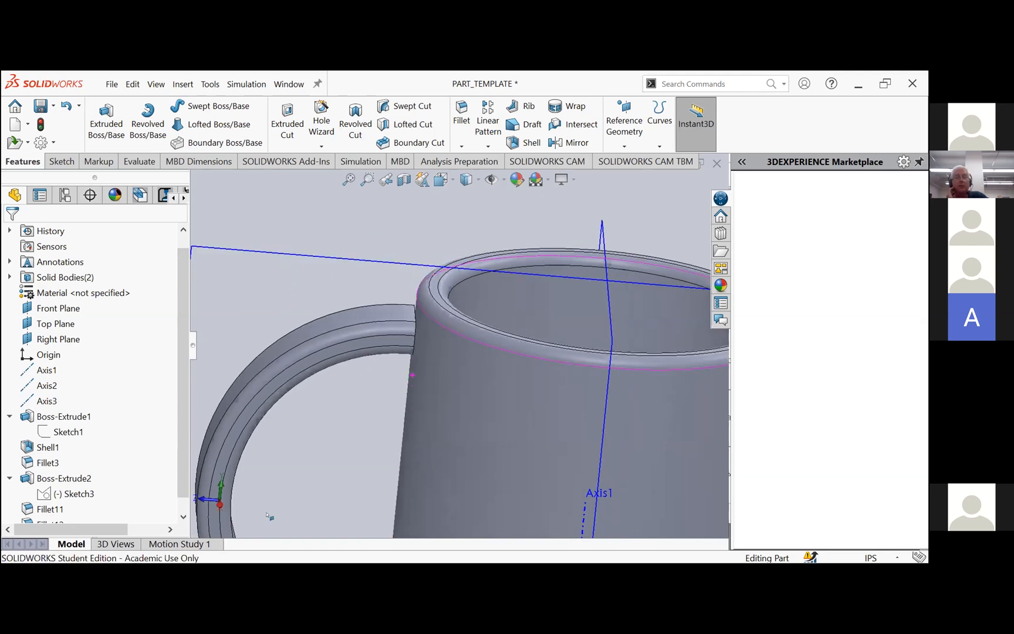
{"action": "left_click", "coordinate": [222, 488]}
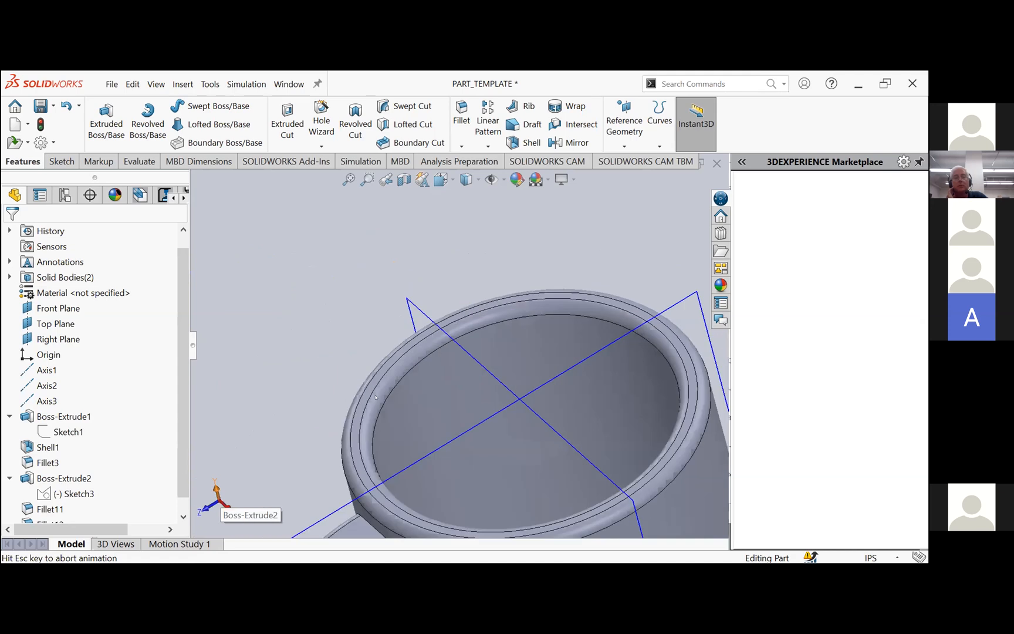
{"action": "scroll", "coordinate": [446, 445], "scroll_direction": "up", "scroll_amount": 6}
{"action": "scroll", "coordinate": [484, 483], "scroll_direction": "down", "scroll_amount": 3}
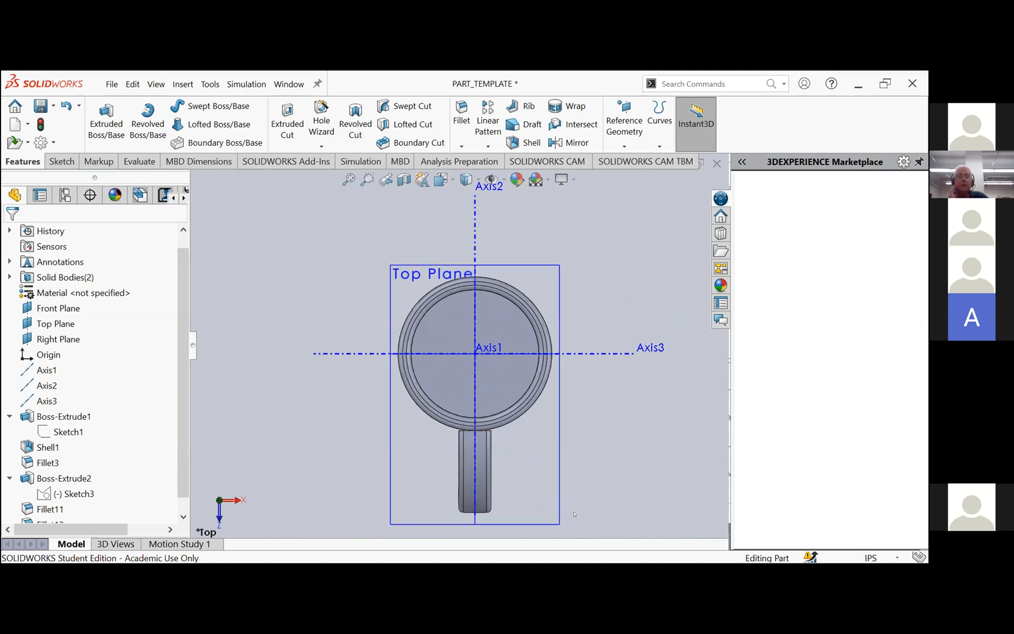
Open the handle's Sketch3 under Boss-Extrude2 for editing, seen square-on from the right side.
{"action": "middle_click_drag", "start_coordinate": [569, 520], "coordinate": [478, 431]}
{"action": "left_click", "coordinate": [75, 493]}
{"action": "left_click", "coordinate": [138, 480]}
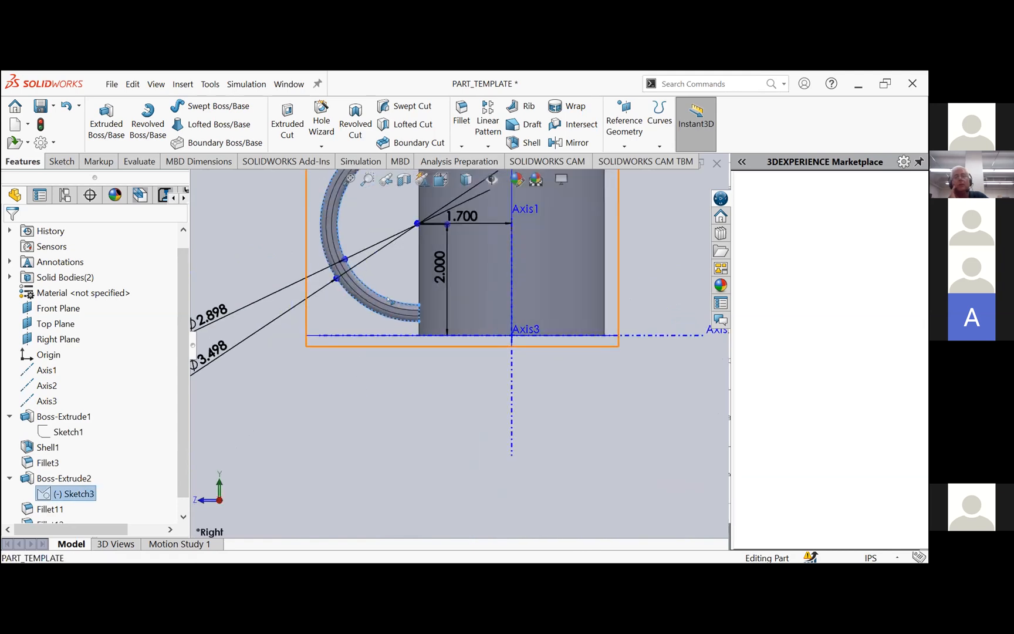
{"action": "right_click", "coordinate": [82, 493]}
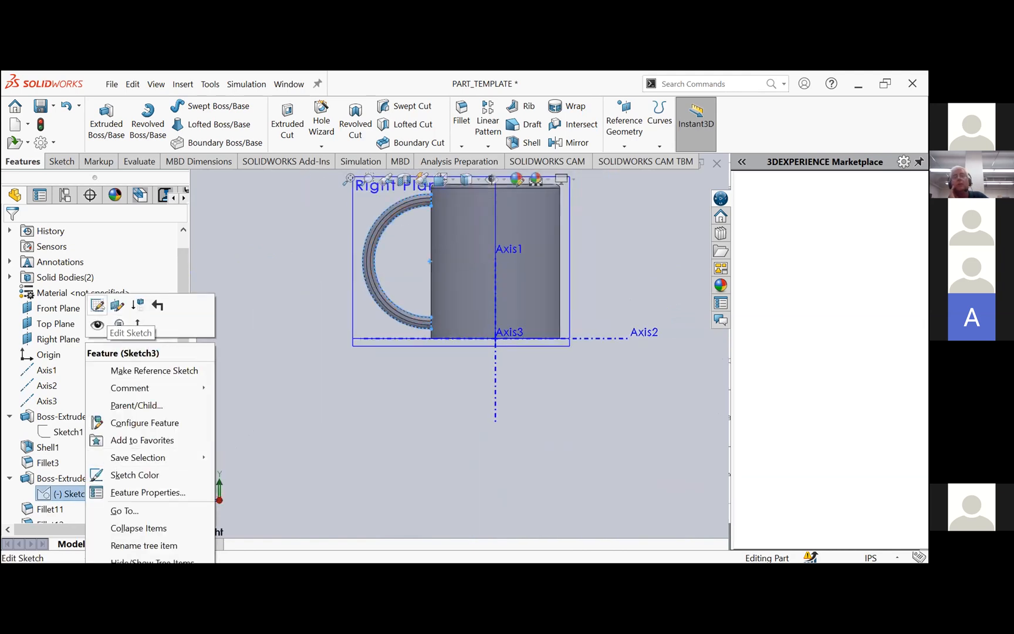
{"action": "left_click", "coordinate": [104, 316]}
{"action": "scroll", "coordinate": [375, 250], "scroll_direction": "up", "scroll_amount": 1}
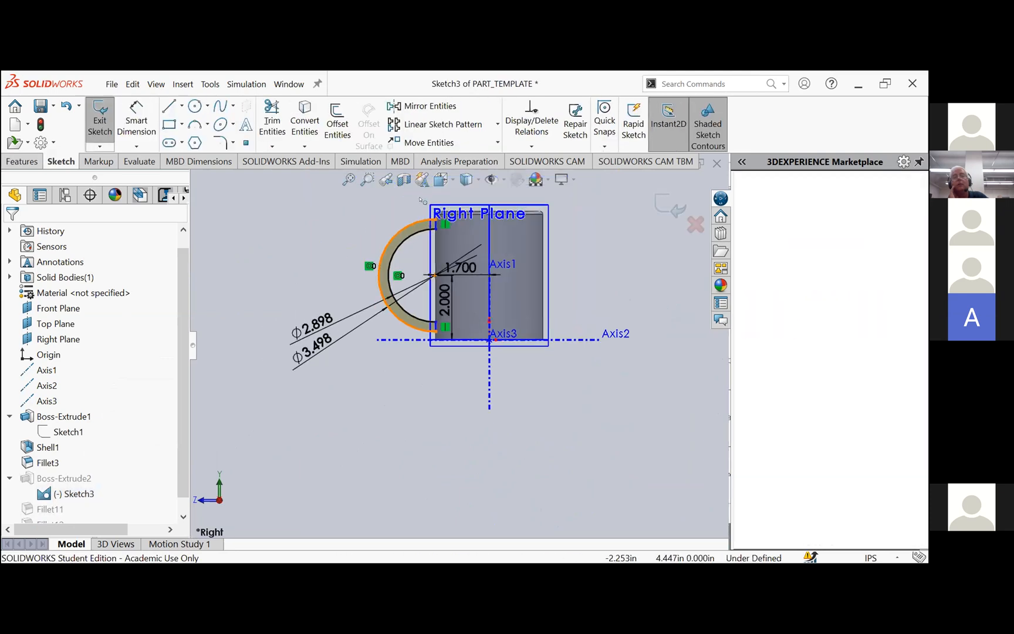
{"action": "scroll", "coordinate": [412, 197], "scroll_direction": "down", "scroll_amount": 4}
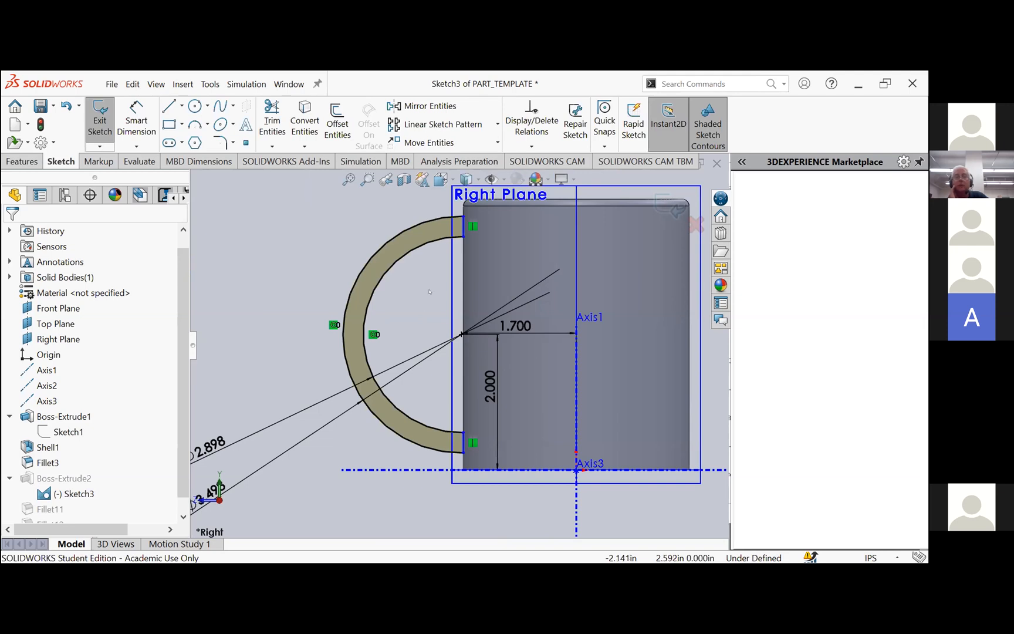
Move the vertical end line of the handle profile's upper end slightly inside the mug's outer wall.
{"action": "left_click_drag", "start_coordinate": [462, 226], "coordinate": [474, 228]}
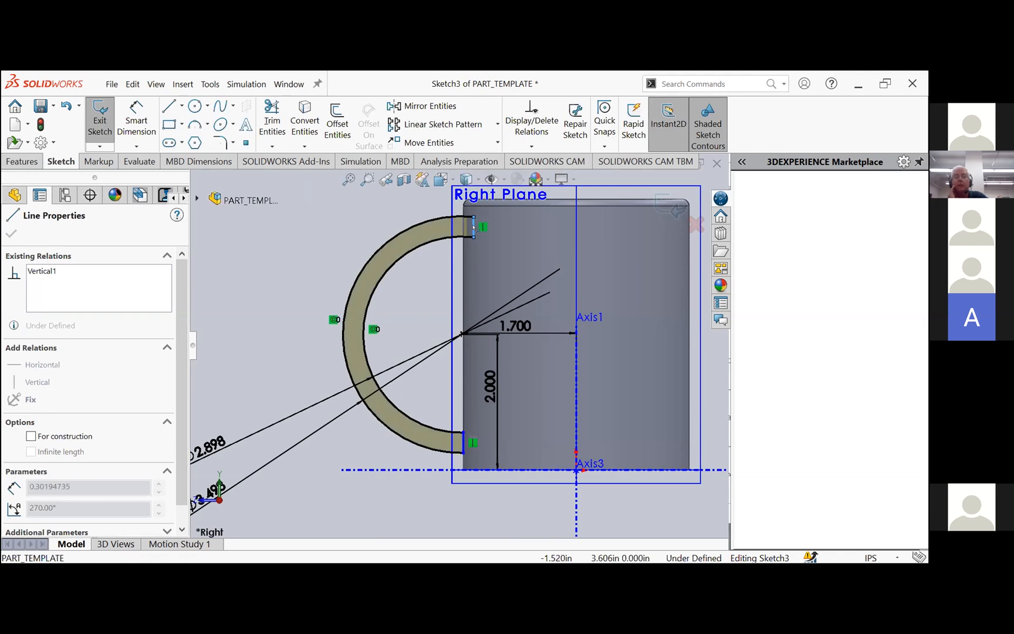
{"action": "left_click_drag", "start_coordinate": [473, 227], "coordinate": [468, 226]}
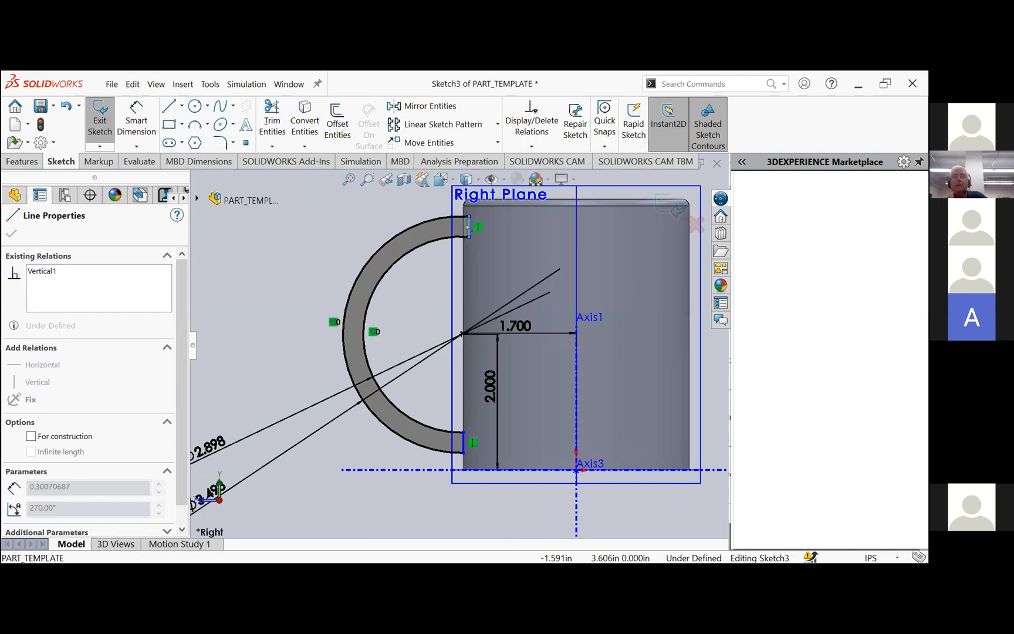
{"action": "left_click", "coordinate": [467, 226]}
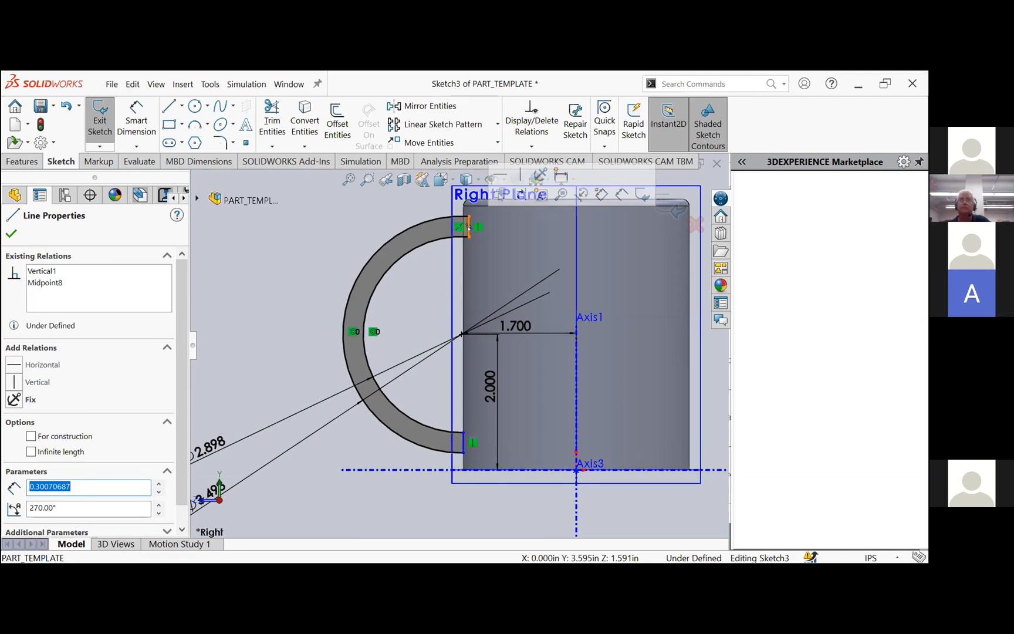
{"action": "scroll", "coordinate": [468, 225], "scroll_direction": "down", "scroll_amount": 1}
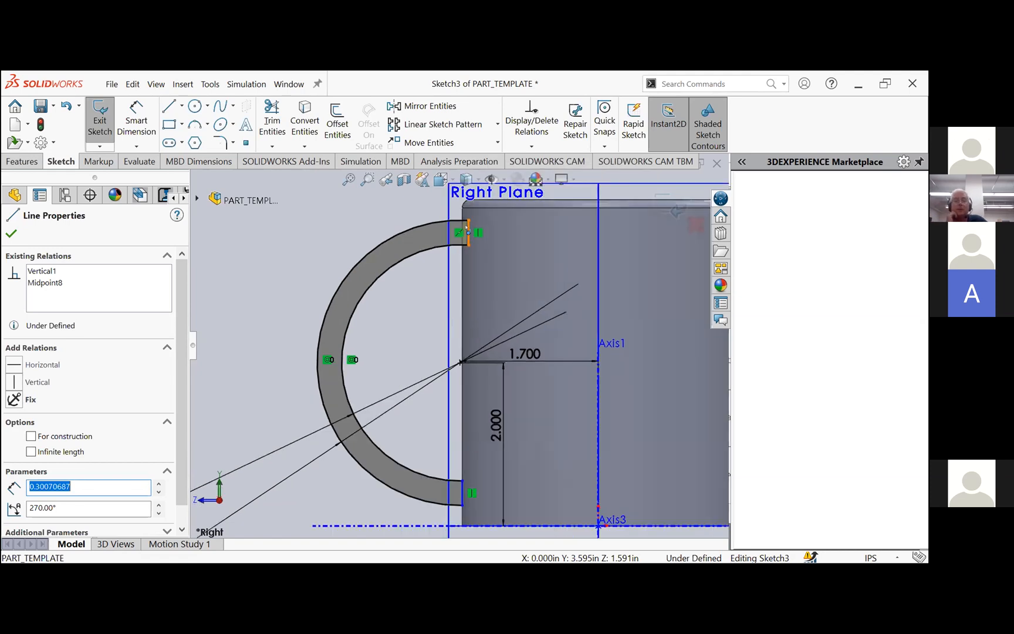
{"action": "scroll", "coordinate": [493, 269], "scroll_direction": "down", "scroll_amount": 3}
{"action": "scroll", "coordinate": [539, 329], "scroll_direction": "up", "scroll_amount": 2}
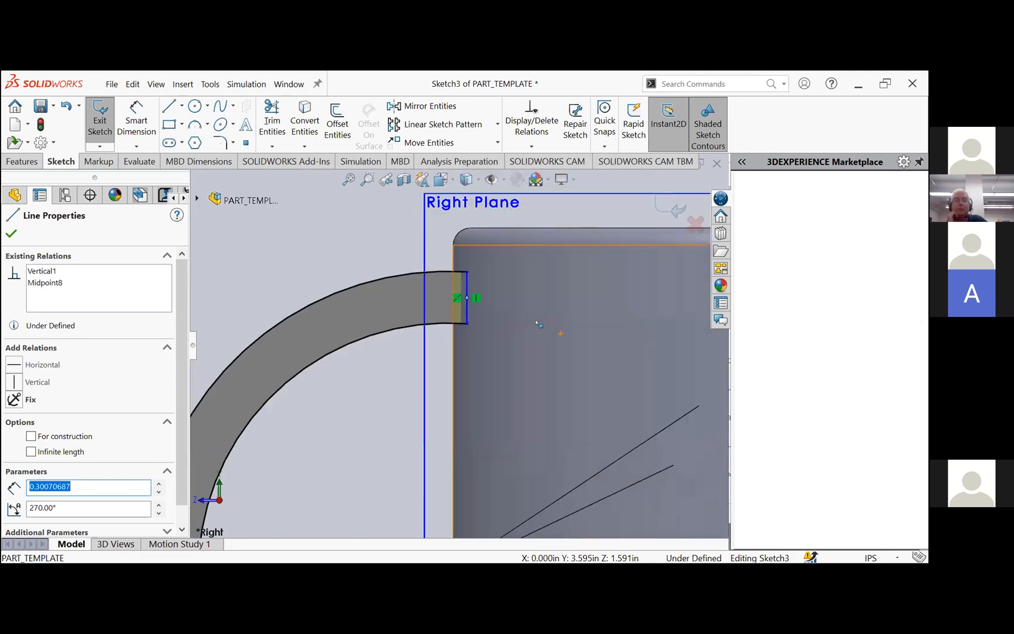
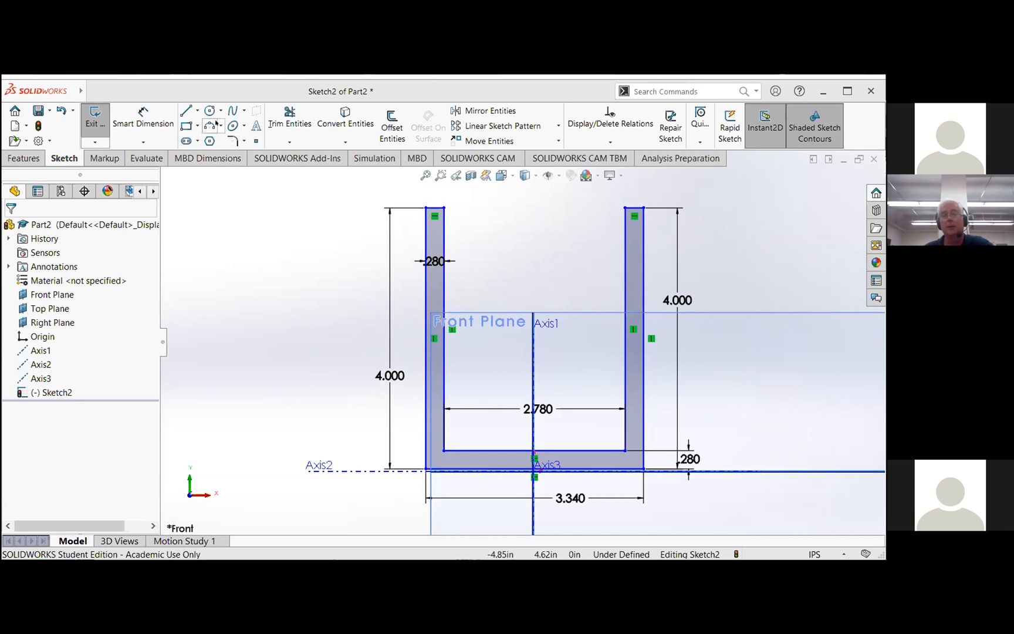
Dimension the distance from Axis1 to the right wall's inner vertical line as 1.39 in.
{"action": "left_click", "coordinate": [146, 118]}
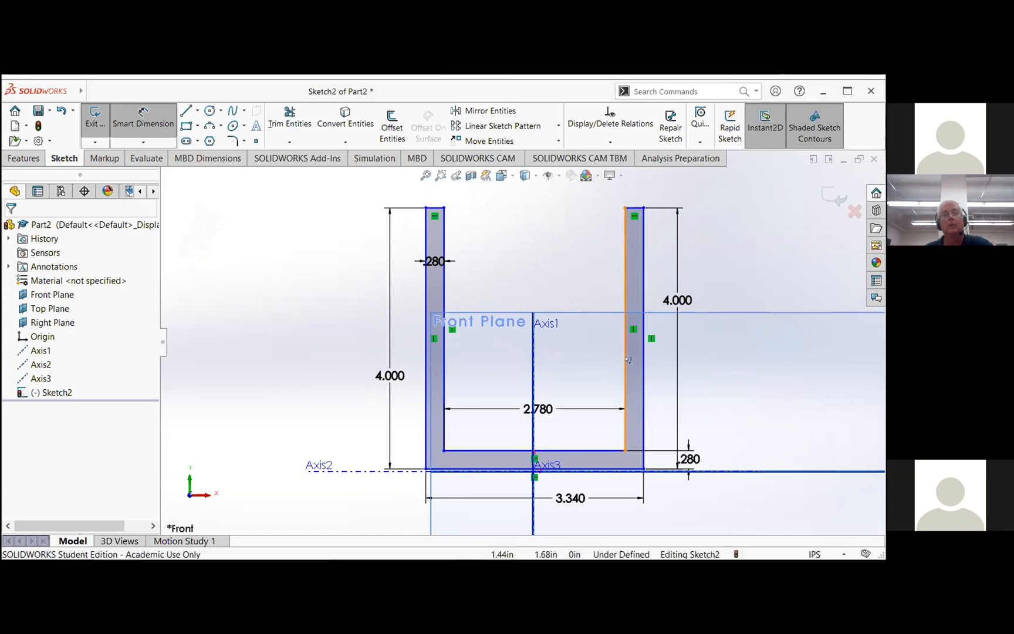
{"action": "left_click", "coordinate": [628, 359]}
{"action": "left_click", "coordinate": [534, 358]}
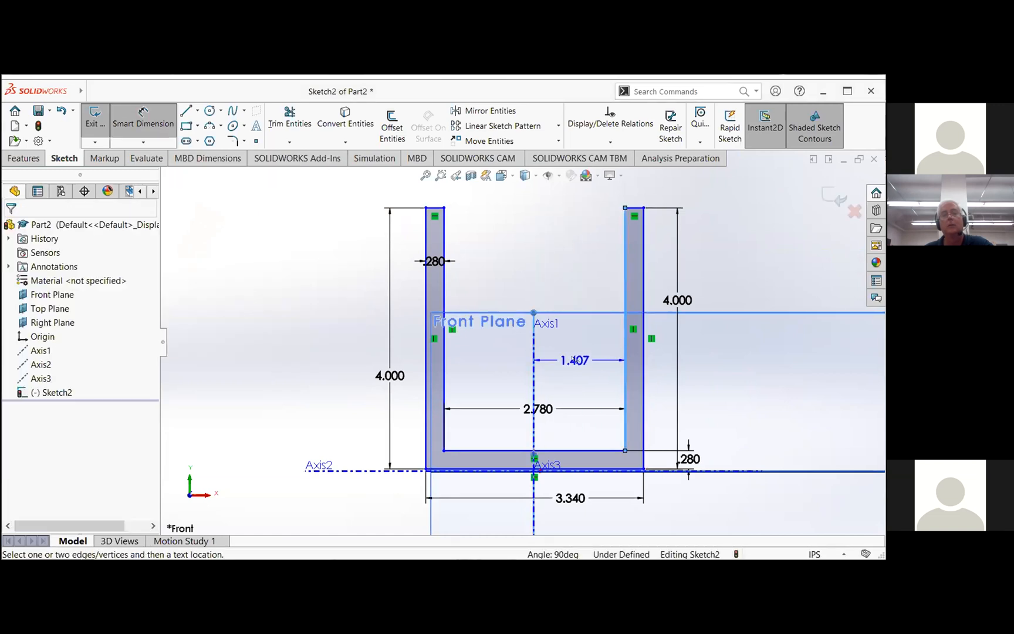
{"action": "left_click", "coordinate": [574, 359]}
{"action": "type", "text": "1."}
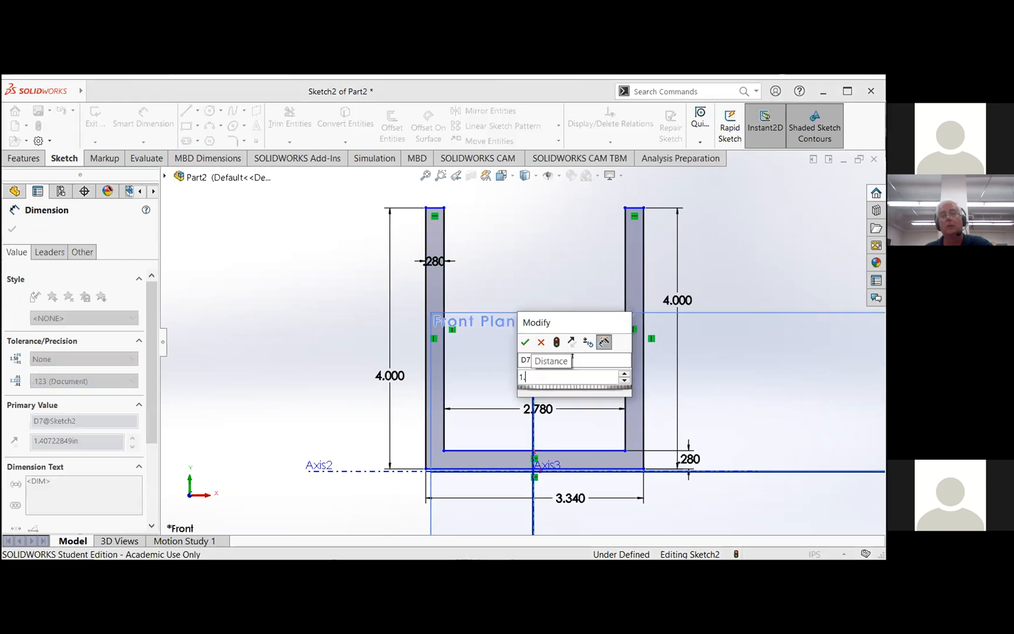
{"action": "type", "text": "39"}
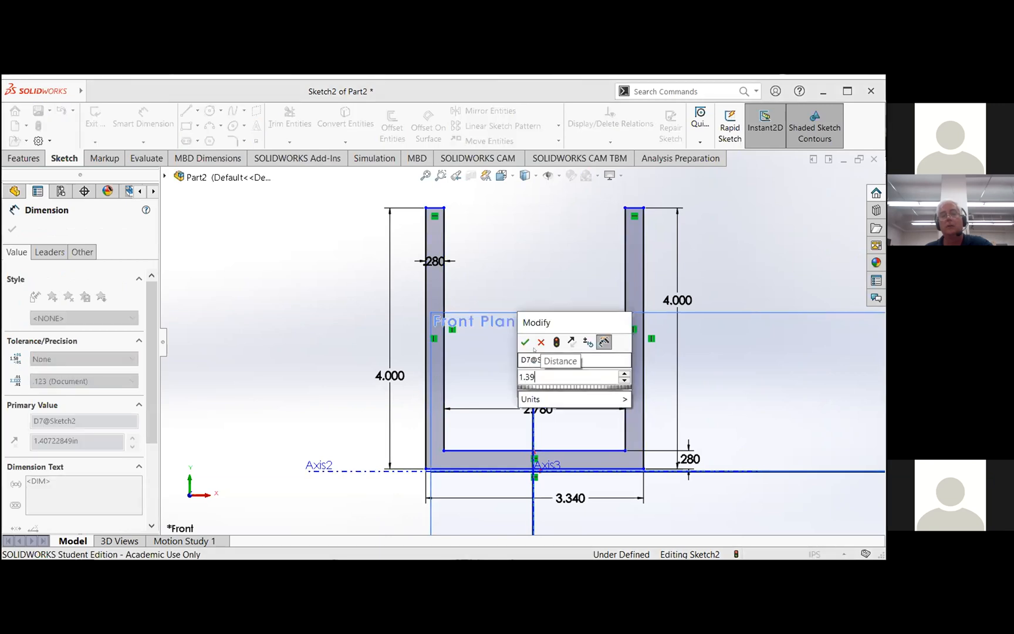
{"action": "key", "text": "Return"}
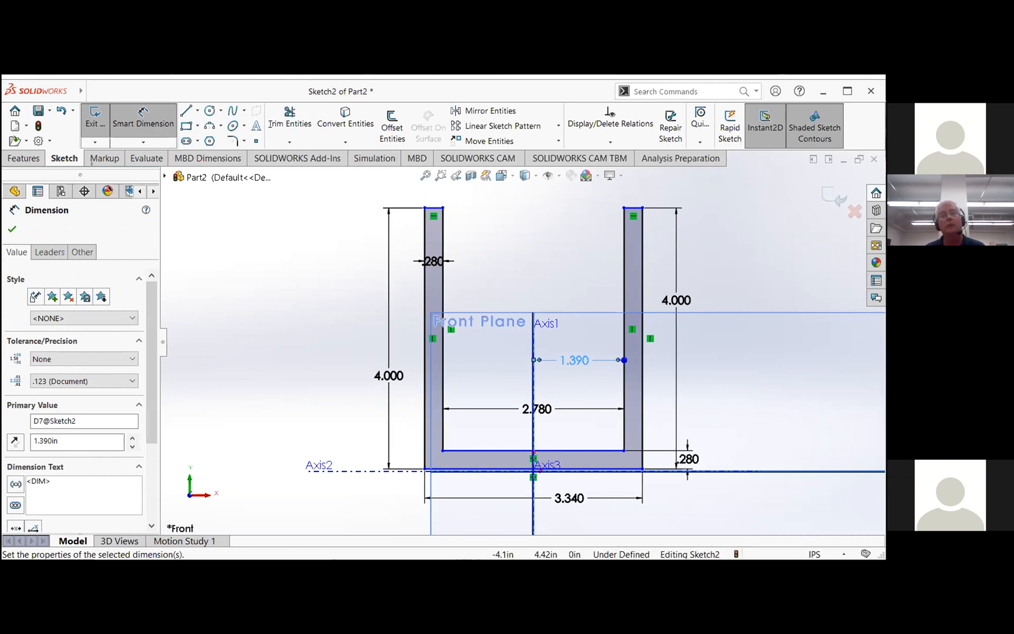
{"action": "key", "text": "Escape"}
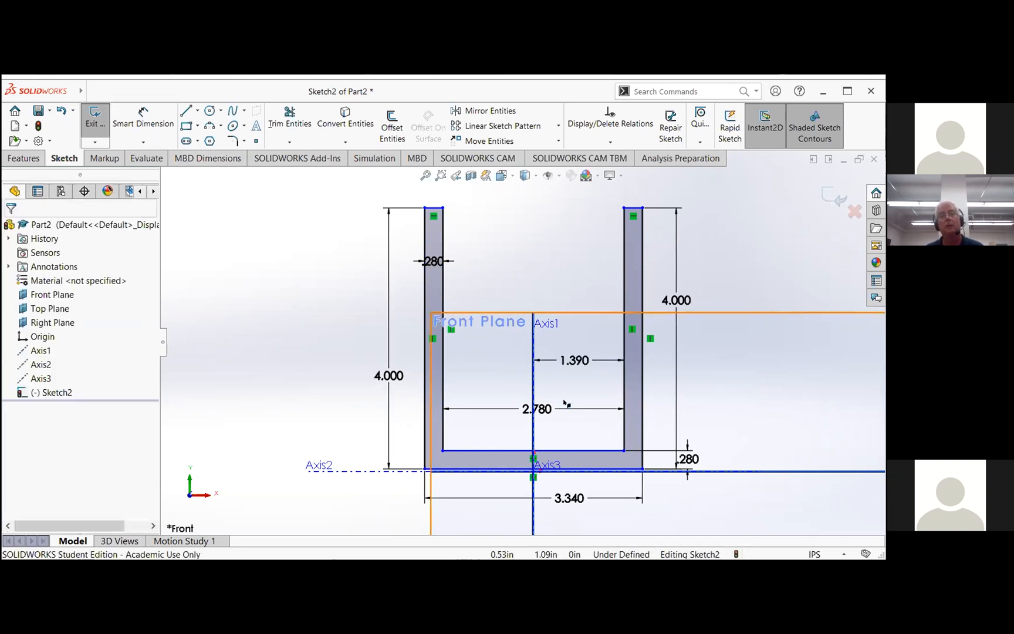
Sketch a vertical line along Axis1 across the mug's base, from its inner edge to its outer edge.
{"action": "scroll", "coordinate": [565, 404], "scroll_direction": "down", "scroll_amount": 6}
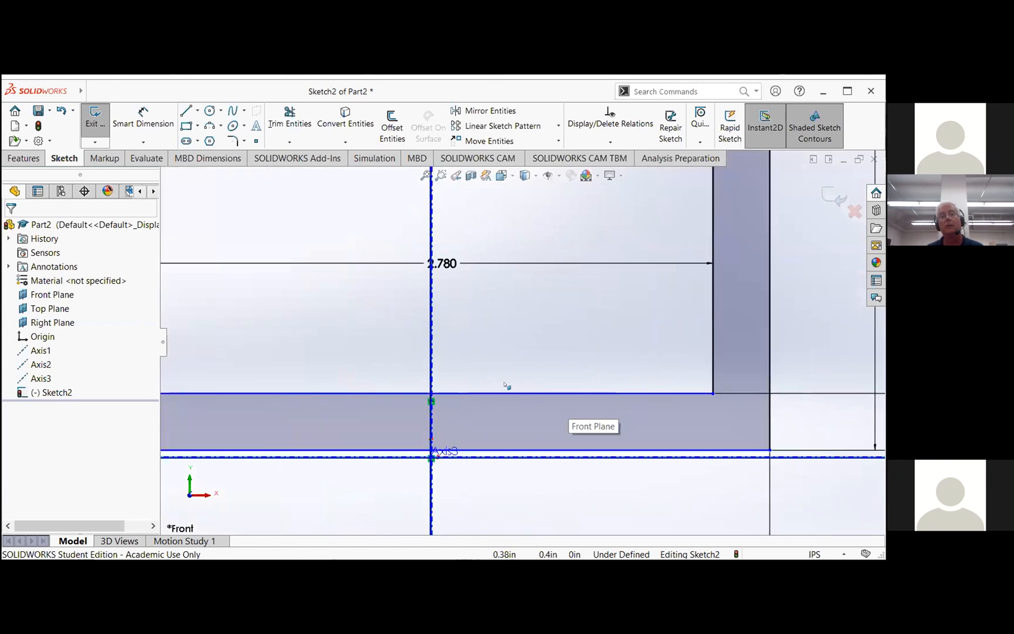
{"action": "left_click", "coordinate": [186, 111]}
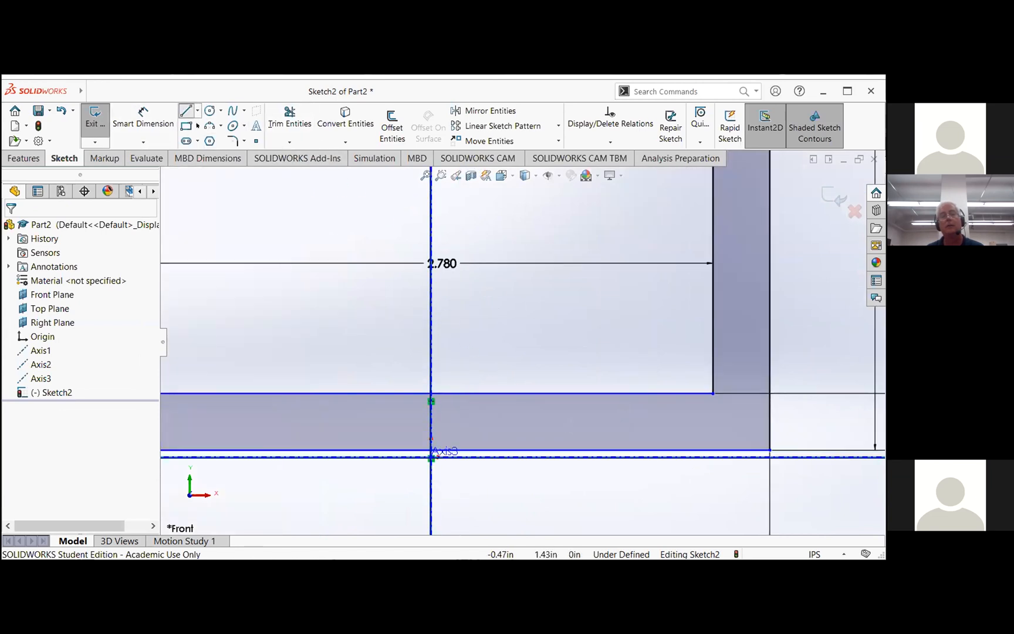
{"action": "left_click", "coordinate": [431, 393]}
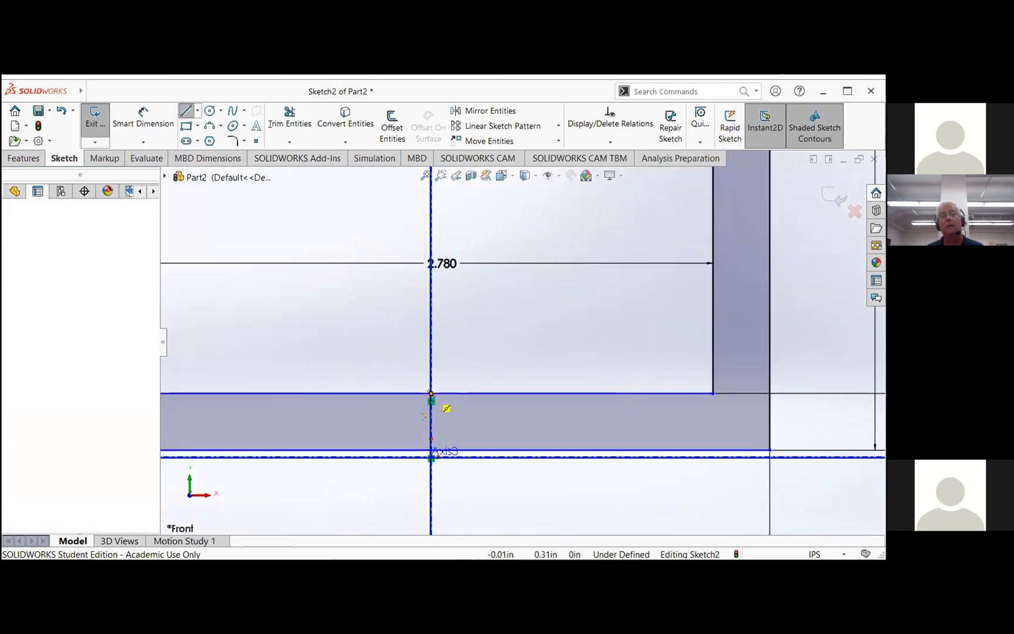
{"action": "left_click", "coordinate": [432, 451]}
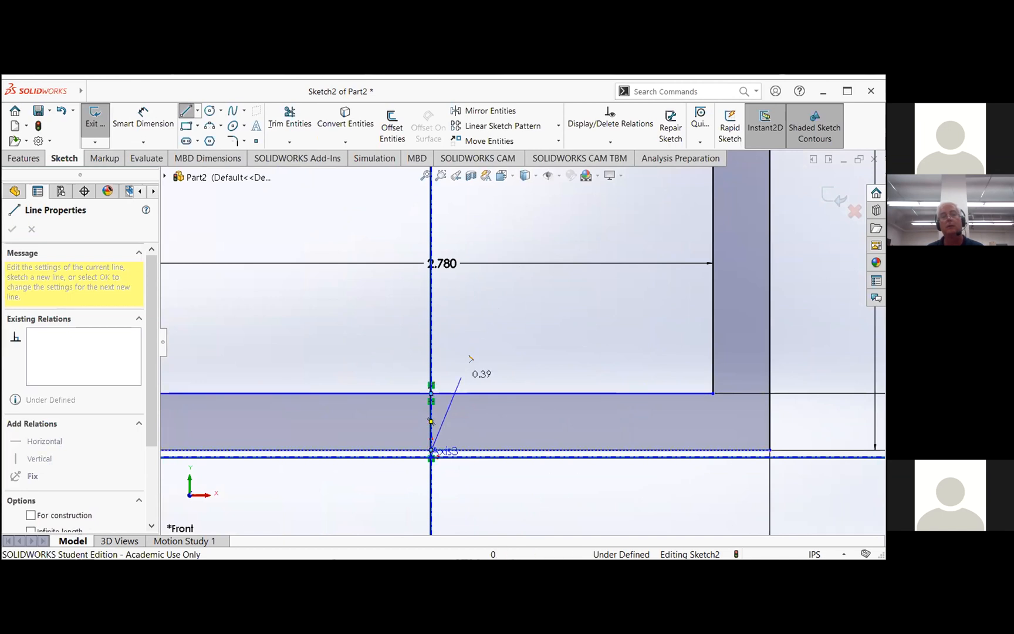
{"action": "key", "text": "Escape"}
Trim away the left wall and the left half of the base, keeping only the profile right of Axis1.
{"action": "scroll", "coordinate": [498, 321], "scroll_direction": "up", "scroll_amount": 5}
{"action": "scroll", "coordinate": [490, 305], "scroll_direction": "down", "scroll_amount": 2}
{"action": "scroll", "coordinate": [487, 300], "scroll_direction": "up", "scroll_amount": 2}
{"action": "scroll", "coordinate": [486, 300], "scroll_direction": "down", "scroll_amount": 2}
{"action": "left_click", "coordinate": [290, 124]}
{"action": "mouse_move", "coordinate": [503, 200]}
{"action": "left_mouse_down"}
{"action": "mouse_move", "coordinate": [486, 209]}
{"action": "mouse_move", "coordinate": [502, 238]}
{"action": "mouse_move", "coordinate": [449, 350]}
{"action": "left_mouse_up"}
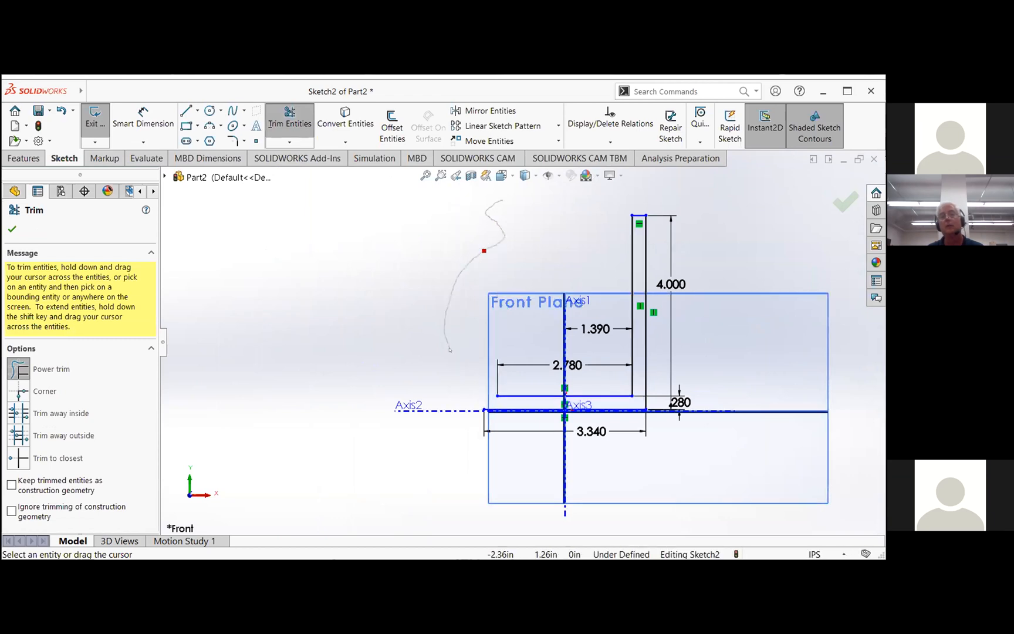
{"action": "left_click_drag", "start_coordinate": [534, 366], "coordinate": [529, 432]}
{"action": "scroll", "coordinate": [730, 282], "scroll_direction": "up", "scroll_amount": 4}
{"action": "scroll", "coordinate": [731, 281], "scroll_direction": "down", "scroll_amount": 5}
{"action": "scroll", "coordinate": [375, 354], "scroll_direction": "up", "scroll_amount": 3}
{"action": "scroll", "coordinate": [383, 351], "scroll_direction": "down", "scroll_amount": 4}
{"action": "scroll", "coordinate": [390, 341], "scroll_direction": "up", "scroll_amount": 2}
{"action": "scroll", "coordinate": [415, 340], "scroll_direction": "down", "scroll_amount": 1}
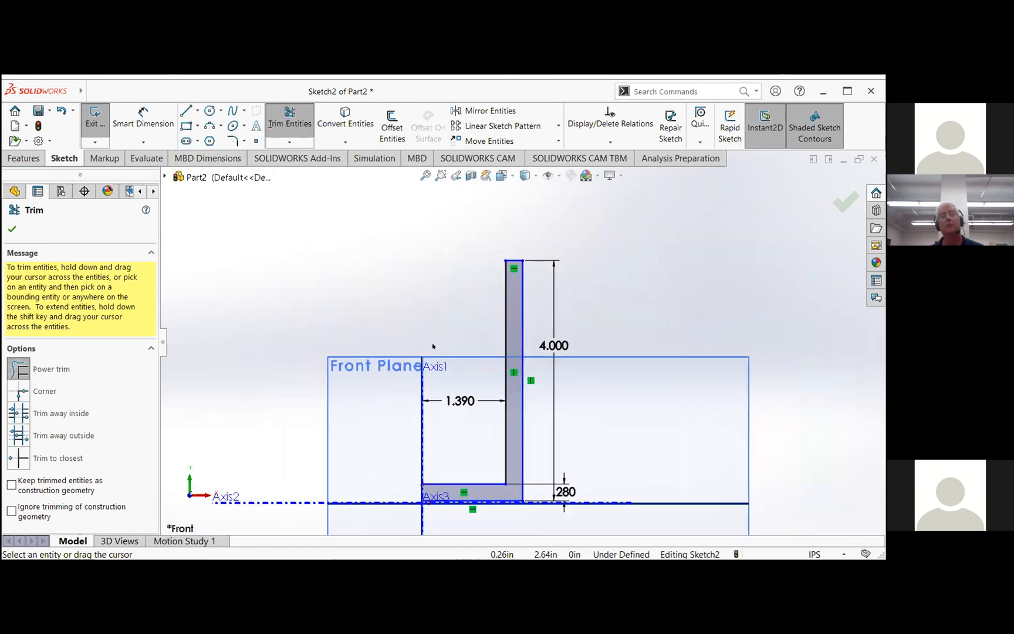
{"action": "scroll", "coordinate": [582, 370], "scroll_direction": "up", "scroll_amount": 2}
{"action": "key", "text": "Escape"}
{"action": "scroll", "coordinate": [581, 374], "scroll_direction": "up", "scroll_amount": 2}
{"action": "scroll", "coordinate": [581, 375], "scroll_direction": "down", "scroll_amount": 2}
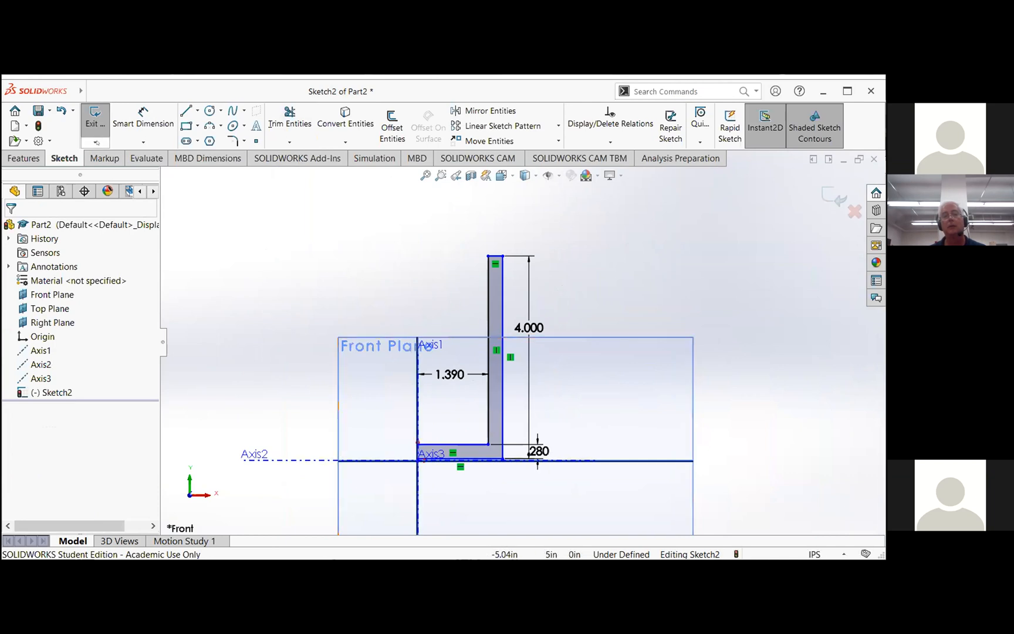
Dimension the gap between the profile's bottom line and the horizontal reference through the origin as 0 in.
{"action": "left_click", "coordinate": [154, 122]}
{"action": "scroll", "coordinate": [403, 358], "scroll_direction": "up", "scroll_amount": 2}
{"action": "scroll", "coordinate": [446, 381], "scroll_direction": "down", "scroll_amount": 6}
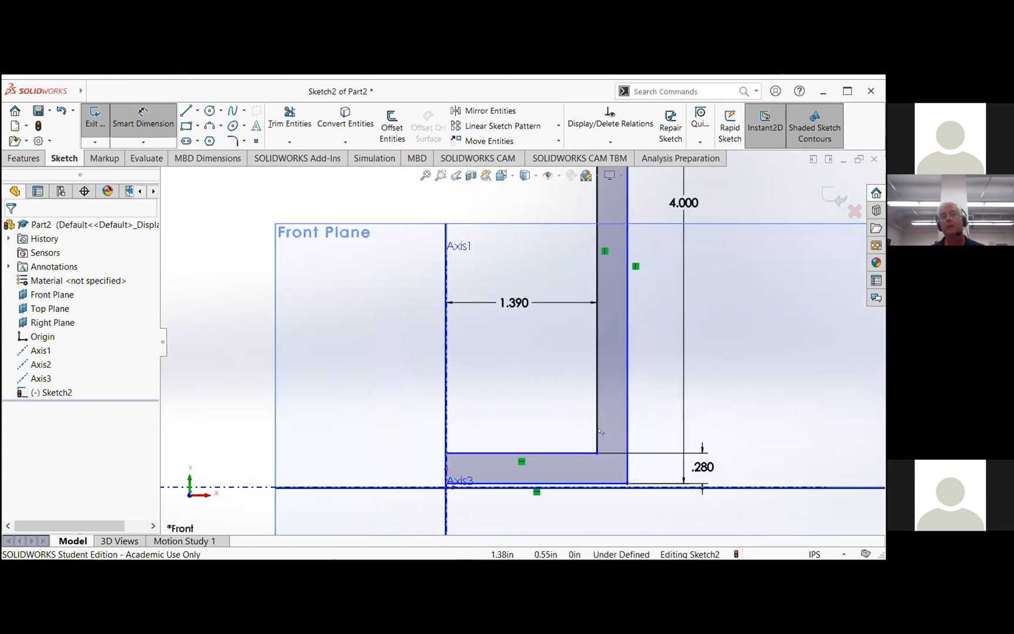
{"action": "scroll", "coordinate": [599, 432], "scroll_direction": "up", "scroll_amount": 1}
{"action": "scroll", "coordinate": [521, 425], "scroll_direction": "down", "scroll_amount": 2}
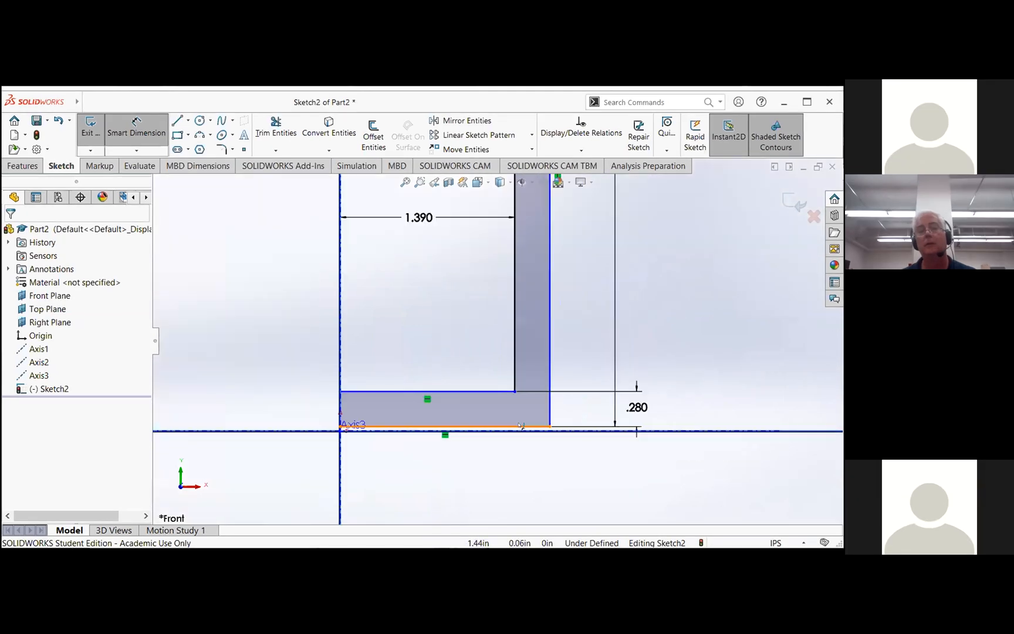
{"action": "left_click", "coordinate": [521, 425]}
{"action": "left_click", "coordinate": [514, 431]}
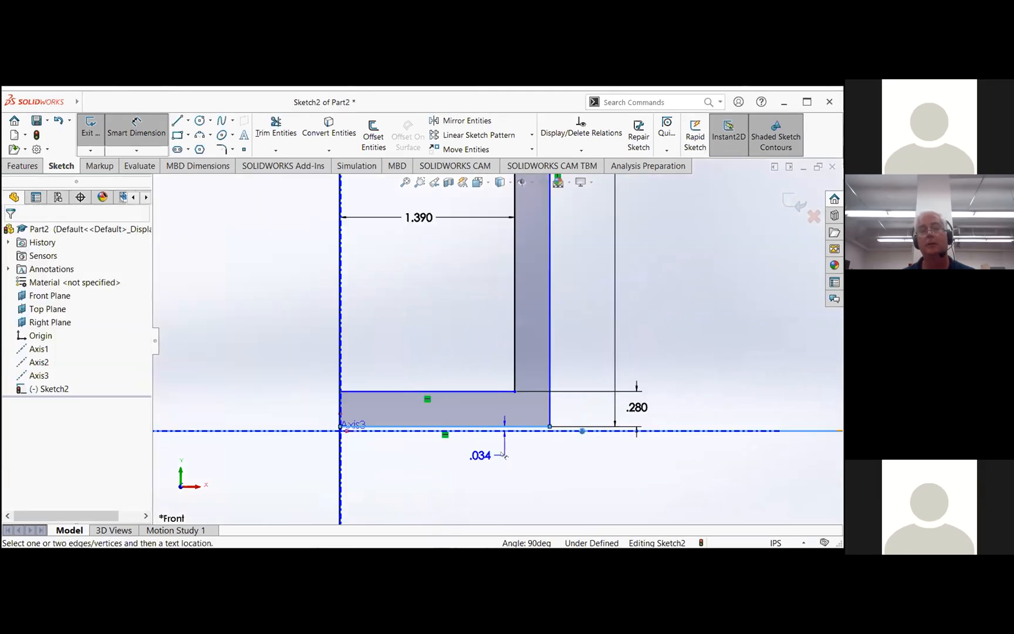
{"action": "left_click", "coordinate": [503, 456]}
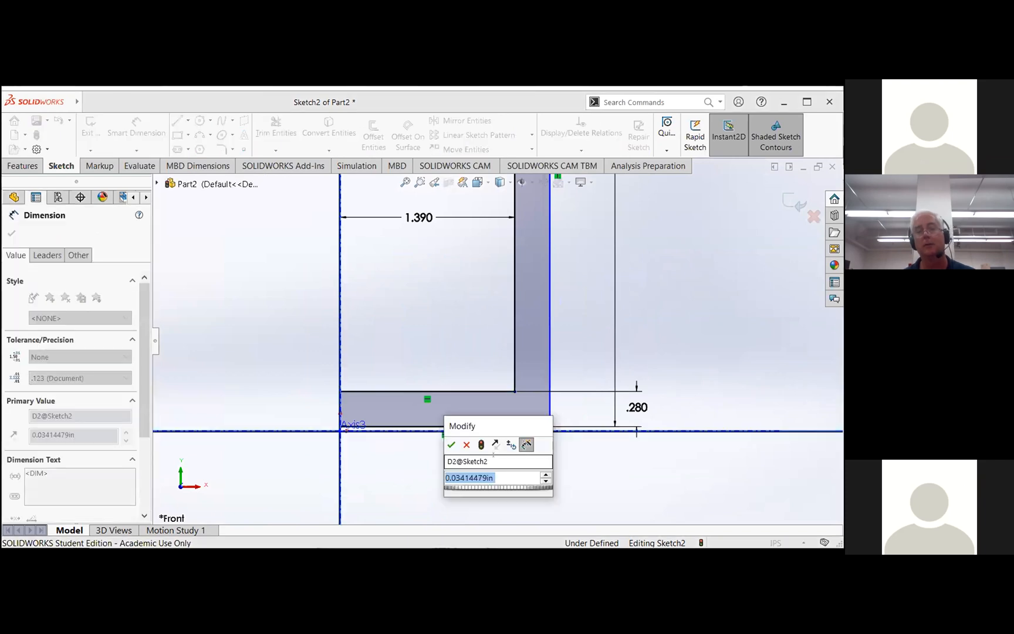
{"action": "type", "text": "0"}
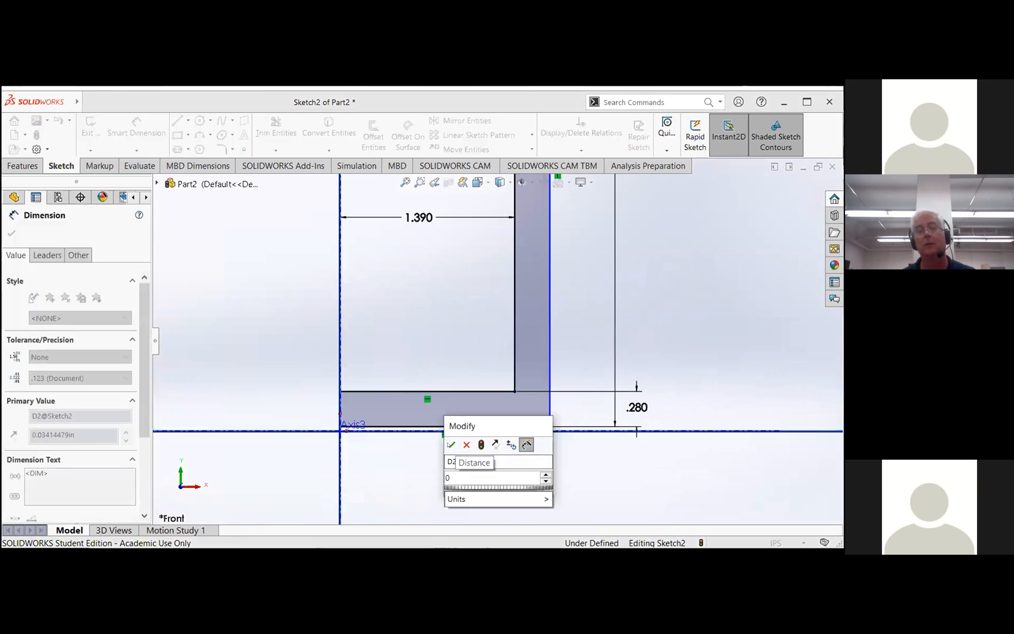
{"action": "left_click", "coordinate": [449, 445]}
{"action": "scroll", "coordinate": [454, 410], "scroll_direction": "up", "scroll_amount": 5}
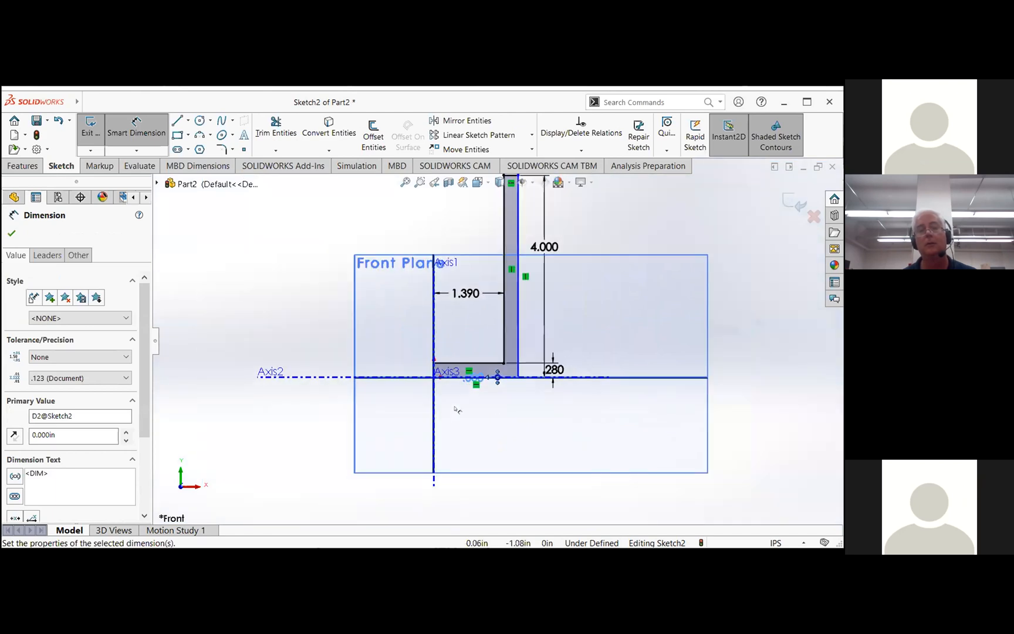
Move the 0.28 in base thickness dimension farther out from the mug profile.
{"action": "scroll", "coordinate": [520, 320], "scroll_direction": "down", "scroll_amount": 5}
{"action": "scroll", "coordinate": [520, 320], "scroll_direction": "up", "scroll_amount": 4}
{"action": "scroll", "coordinate": [520, 320], "scroll_direction": "down", "scroll_amount": 3}
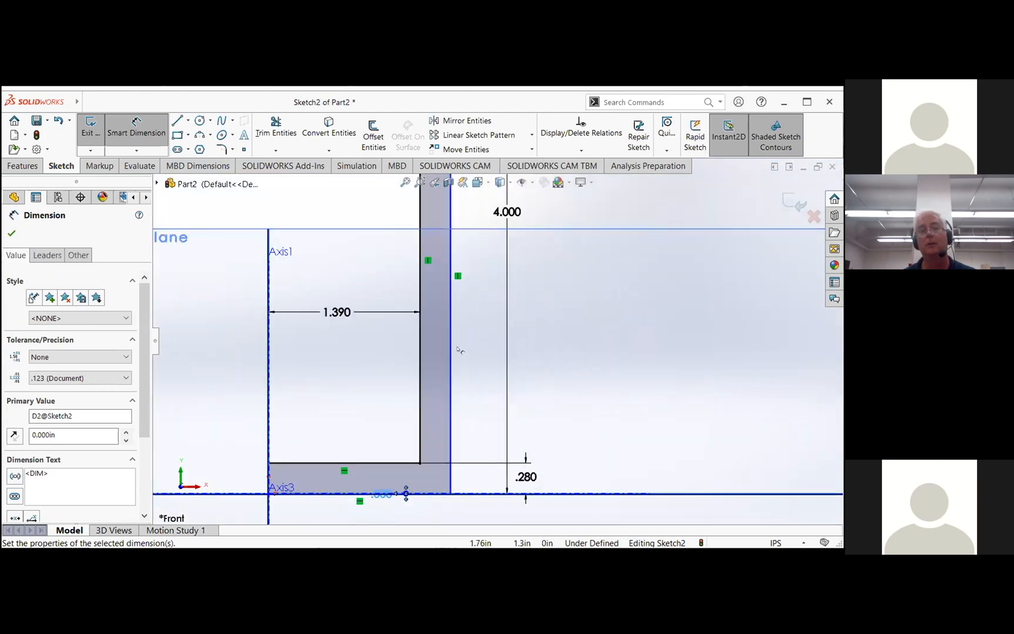
{"action": "scroll", "coordinate": [464, 311], "scroll_direction": "up", "scroll_amount": 3}
{"action": "scroll", "coordinate": [484, 275], "scroll_direction": "down", "scroll_amount": 5}
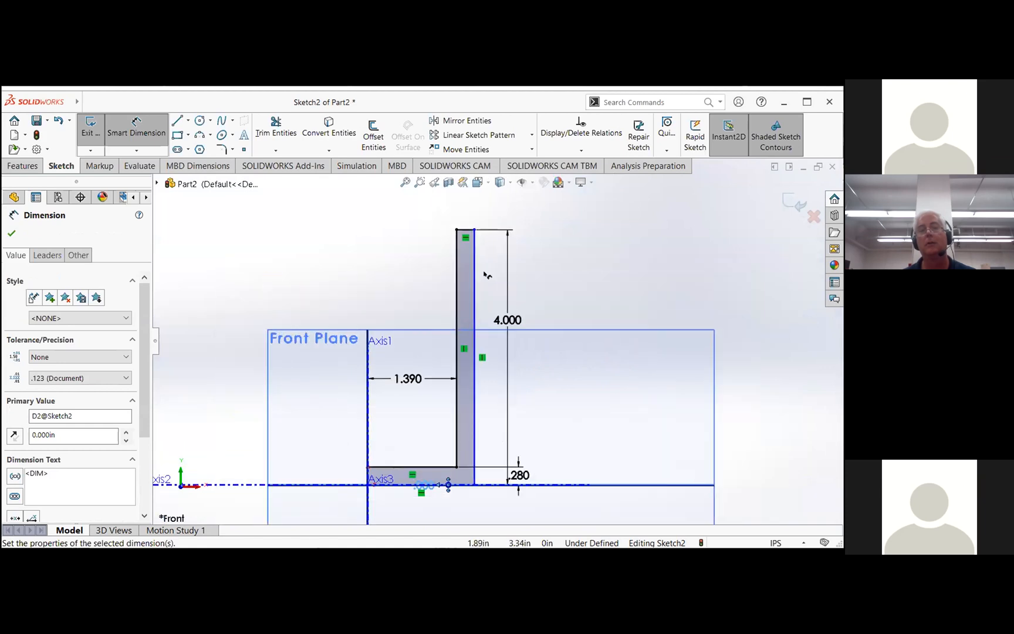
{"action": "scroll", "coordinate": [484, 275], "scroll_direction": "up", "scroll_amount": 3}
{"action": "scroll", "coordinate": [527, 429], "scroll_direction": "down", "scroll_amount": 3}
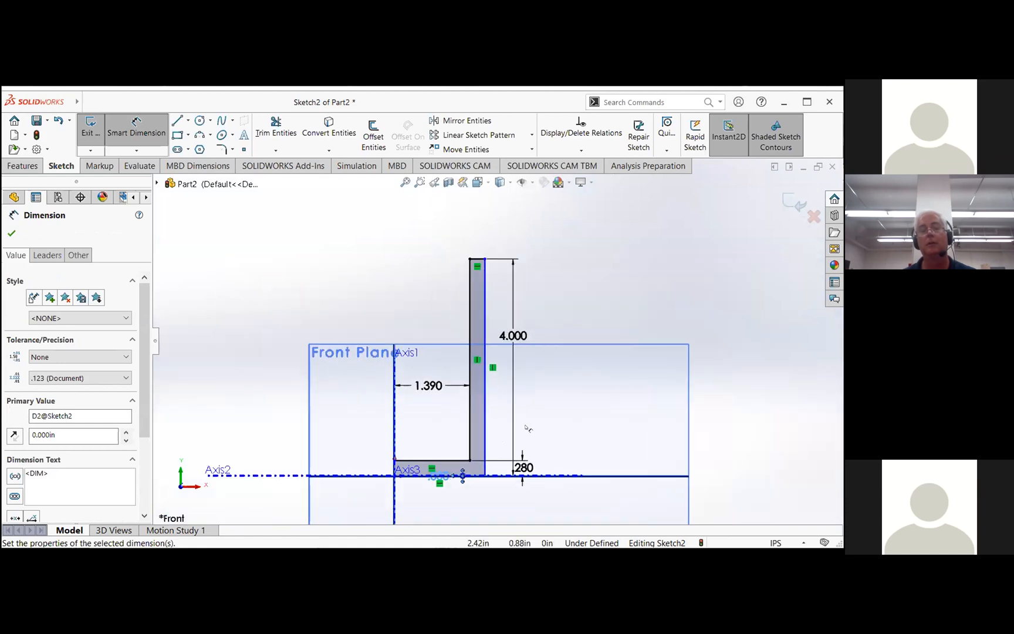
{"action": "scroll", "coordinate": [527, 429], "scroll_direction": "down", "scroll_amount": 2}
{"action": "key", "text": "Escape"}
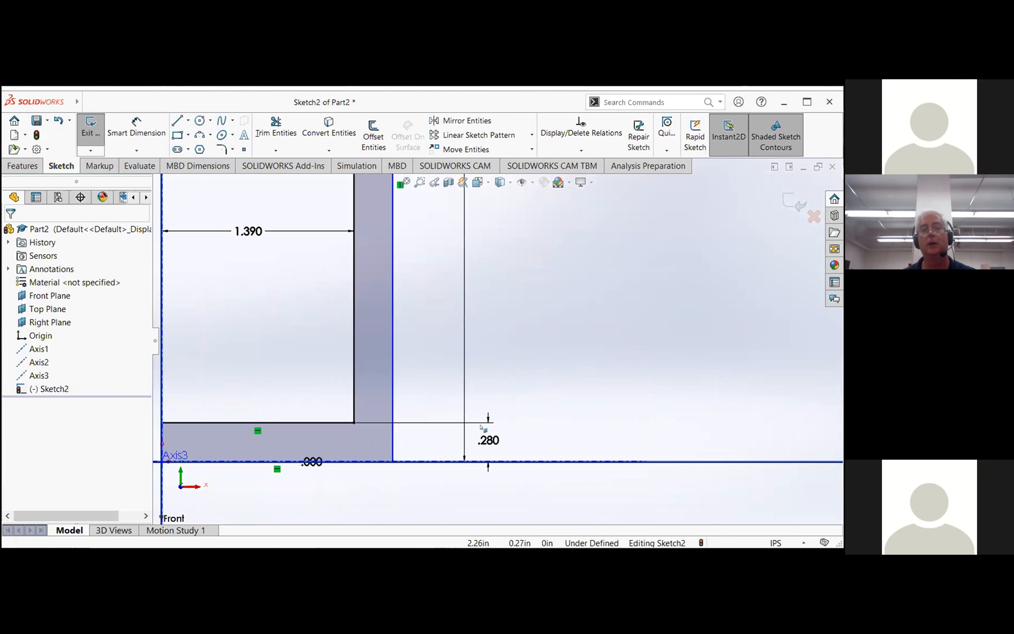
{"action": "mouse_move", "coordinate": [495, 444]}
{"action": "left_mouse_down"}
{"action": "mouse_move", "coordinate": [490, 489]}
{"action": "mouse_move", "coordinate": [515, 433]}
{"action": "mouse_move", "coordinate": [511, 441]}
{"action": "left_mouse_up"}
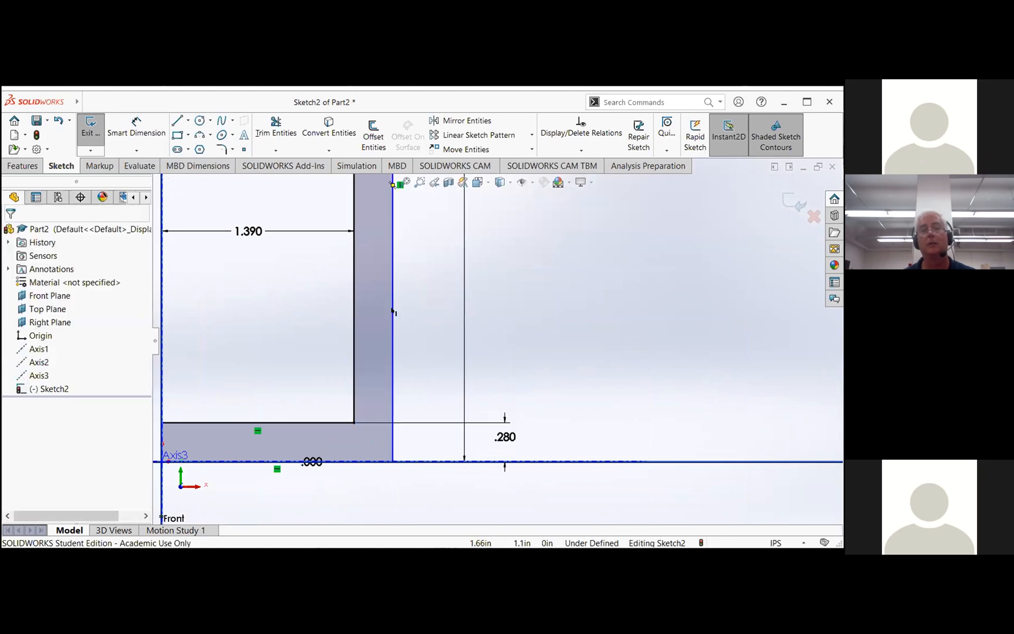
Try moving the wall's outer vertical line to test its freedom, and undo the move.
{"action": "mouse_move", "coordinate": [392, 311]}
{"action": "left_mouse_down"}
{"action": "mouse_move", "coordinate": [421, 314]}
{"action": "mouse_move", "coordinate": [392, 306]}
{"action": "left_mouse_up"}
{"action": "scroll", "coordinate": [496, 341], "scroll_direction": "up", "scroll_amount": 2}
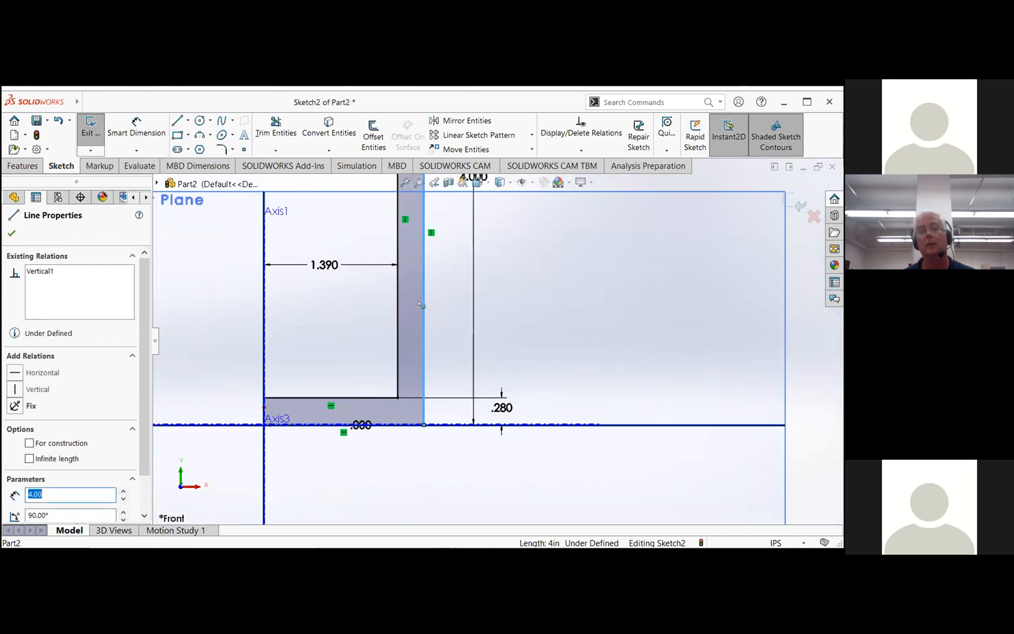
{"action": "left_click", "coordinate": [59, 120]}
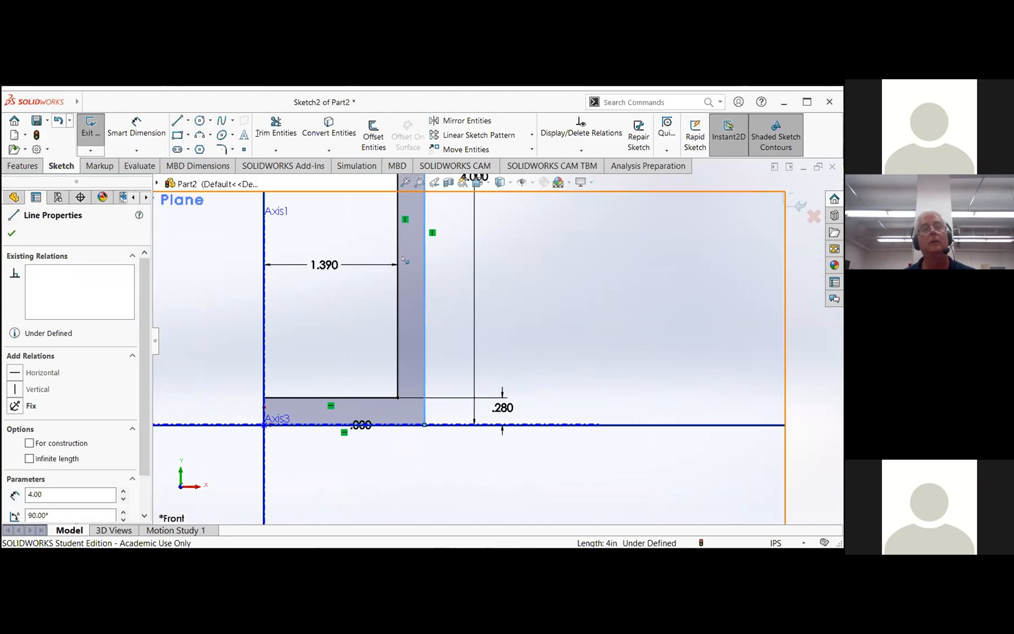
Dimension the width of the wall's top edge as 0.28 in.
{"action": "scroll", "coordinate": [430, 249], "scroll_direction": "up", "scroll_amount": 4}
{"action": "scroll", "coordinate": [432, 237], "scroll_direction": "down", "scroll_amount": 4}
{"action": "scroll", "coordinate": [441, 234], "scroll_direction": "up", "scroll_amount": 3}
{"action": "scroll", "coordinate": [522, 229], "scroll_direction": "down", "scroll_amount": 5}
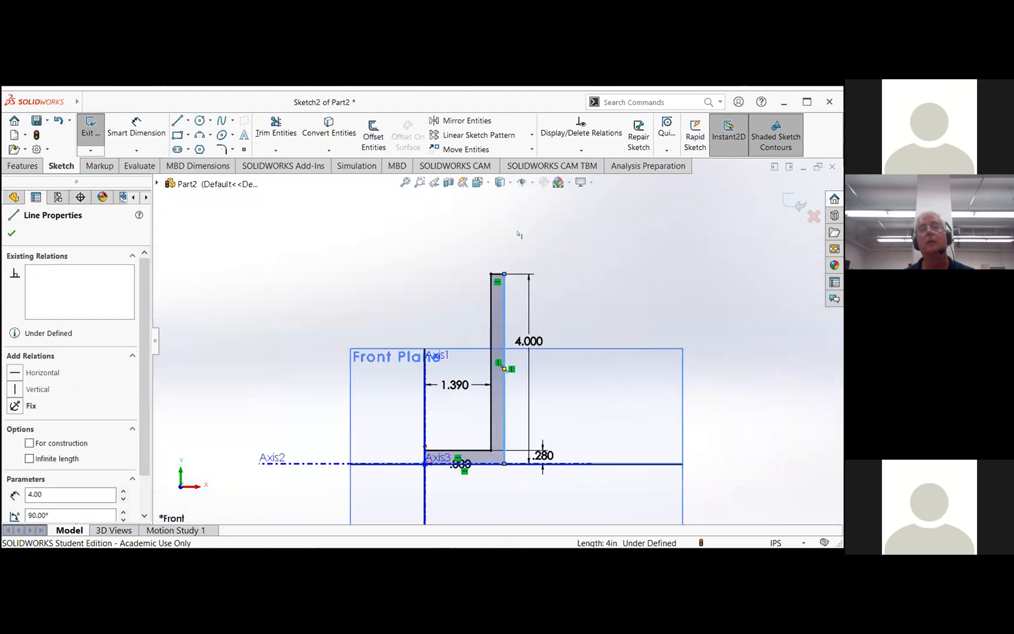
{"action": "left_click", "coordinate": [136, 125]}
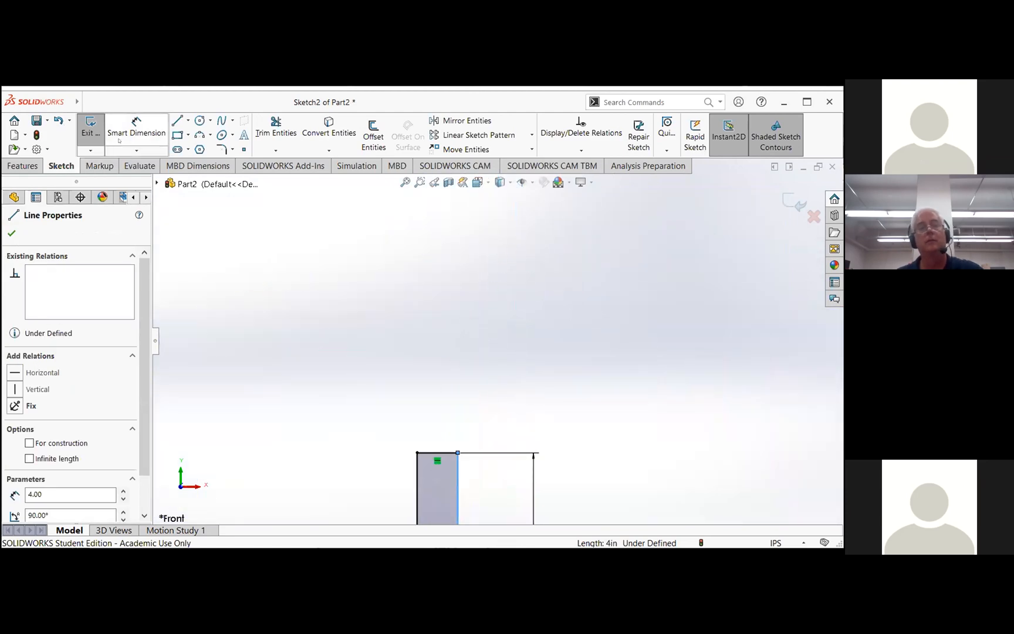
{"action": "left_click", "coordinate": [433, 453]}
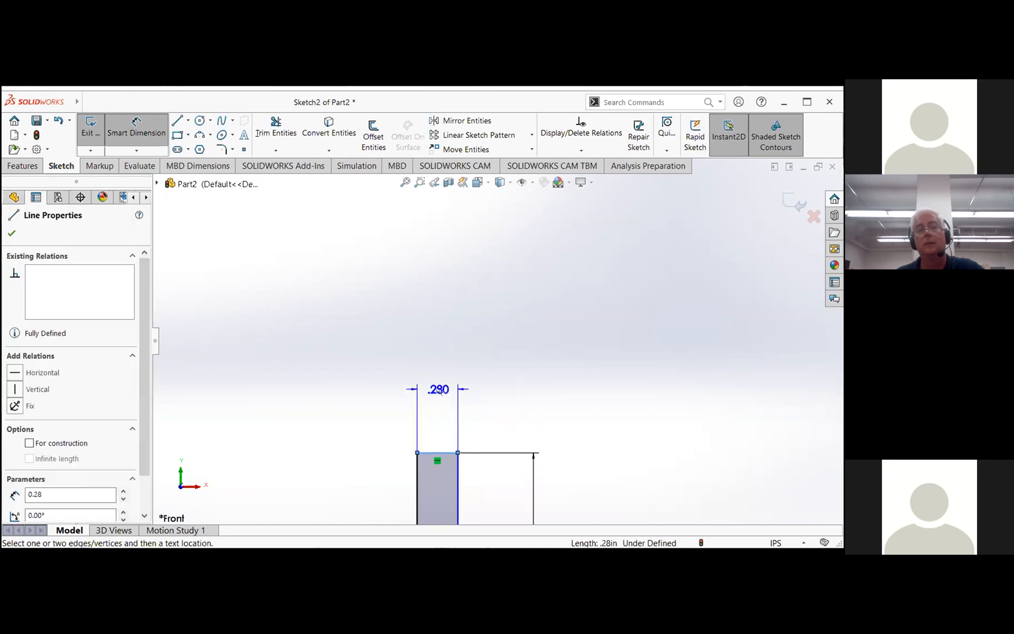
{"action": "left_click", "coordinate": [437, 390]}
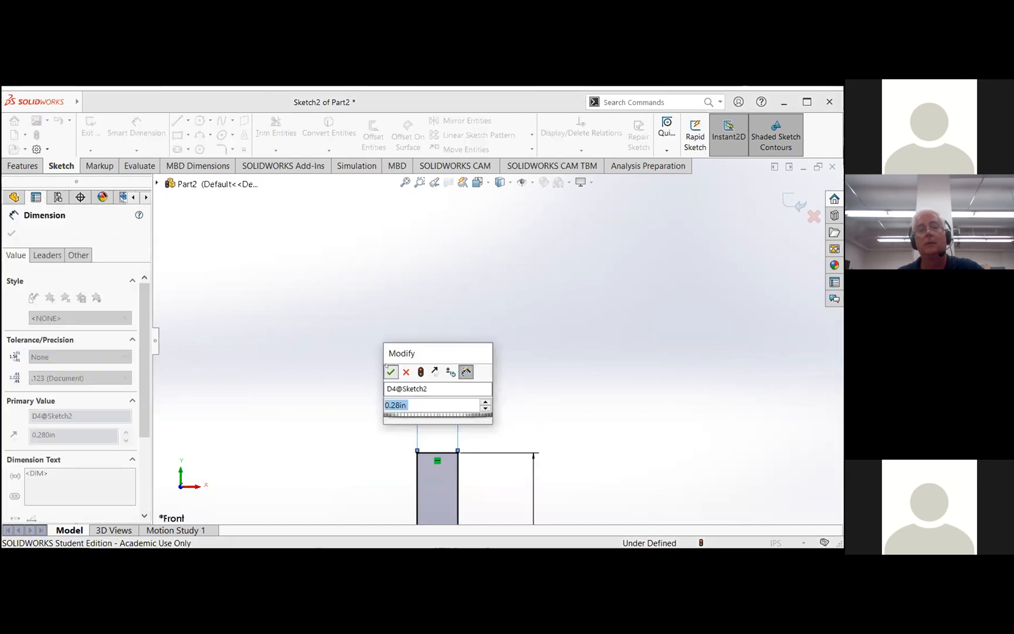
{"action": "left_click", "coordinate": [391, 371]}
{"action": "scroll", "coordinate": [491, 445], "scroll_direction": "up", "scroll_amount": 4}
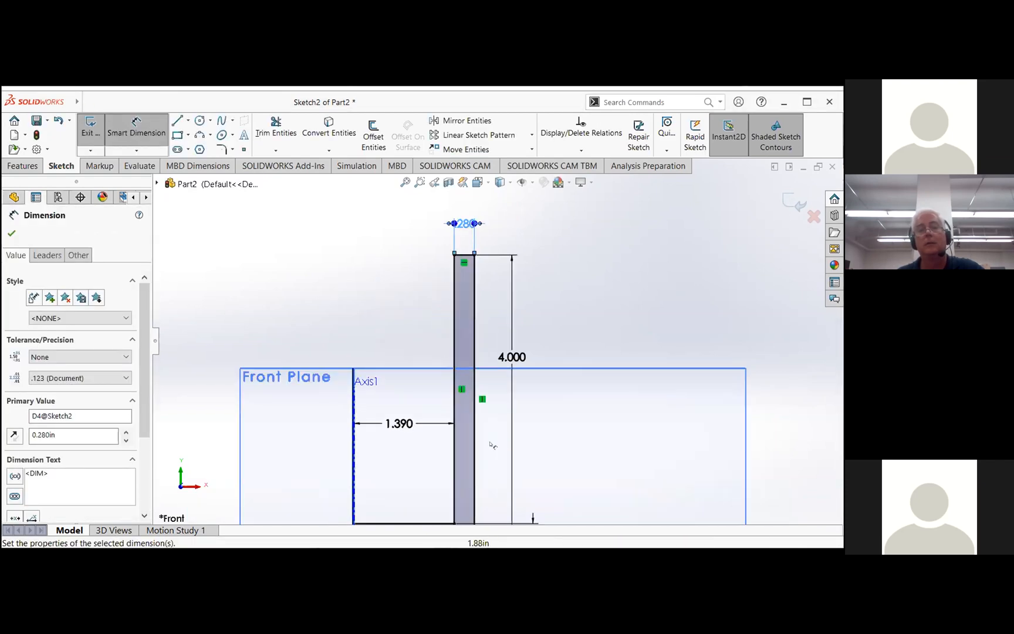
{"action": "scroll", "coordinate": [446, 423], "scroll_direction": "down", "scroll_amount": 5}
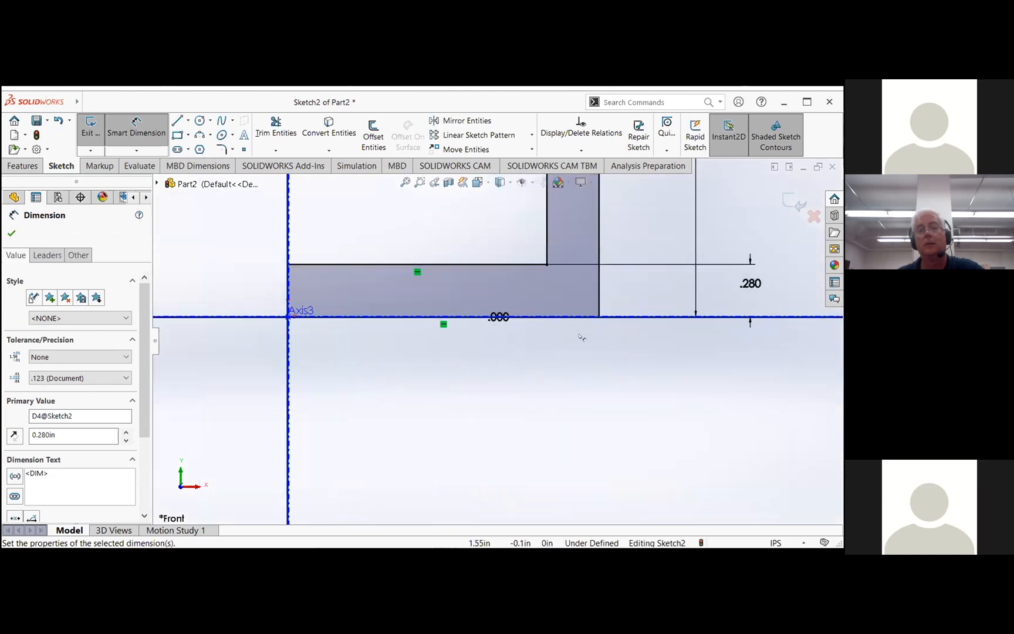
{"action": "scroll", "coordinate": [581, 337], "scroll_direction": "up", "scroll_amount": 5}
{"action": "scroll", "coordinate": [490, 311], "scroll_direction": "down", "scroll_amount": 2}
{"action": "scroll", "coordinate": [491, 311], "scroll_direction": "up", "scroll_amount": 2}
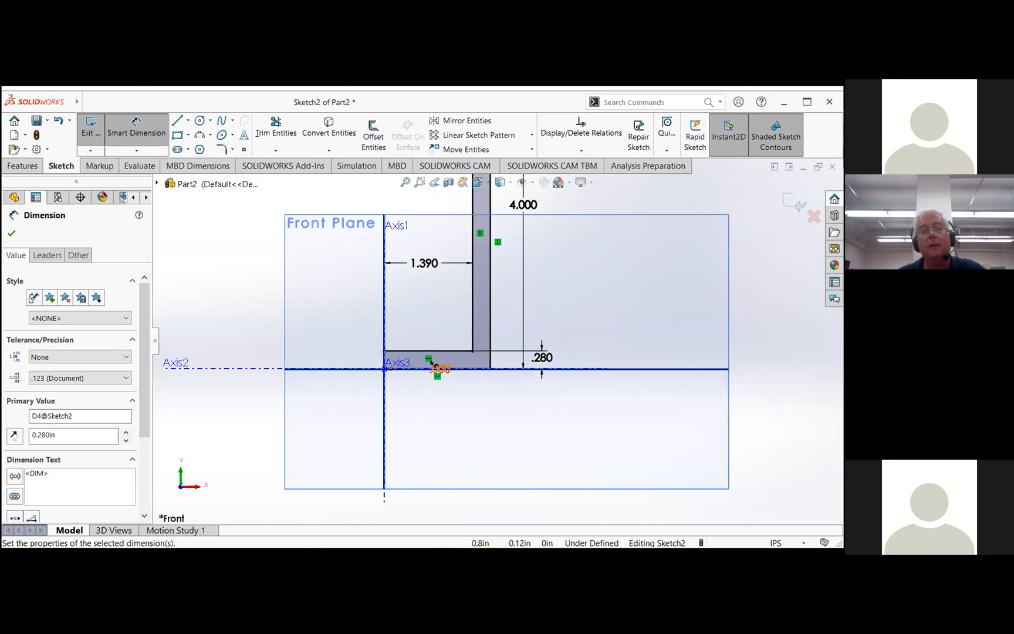
Try moving the base's bottom line and its short end line at Axis1, and undo the move.
{"action": "key", "text": "Escape"}
{"action": "left_click", "coordinate": [456, 366]}
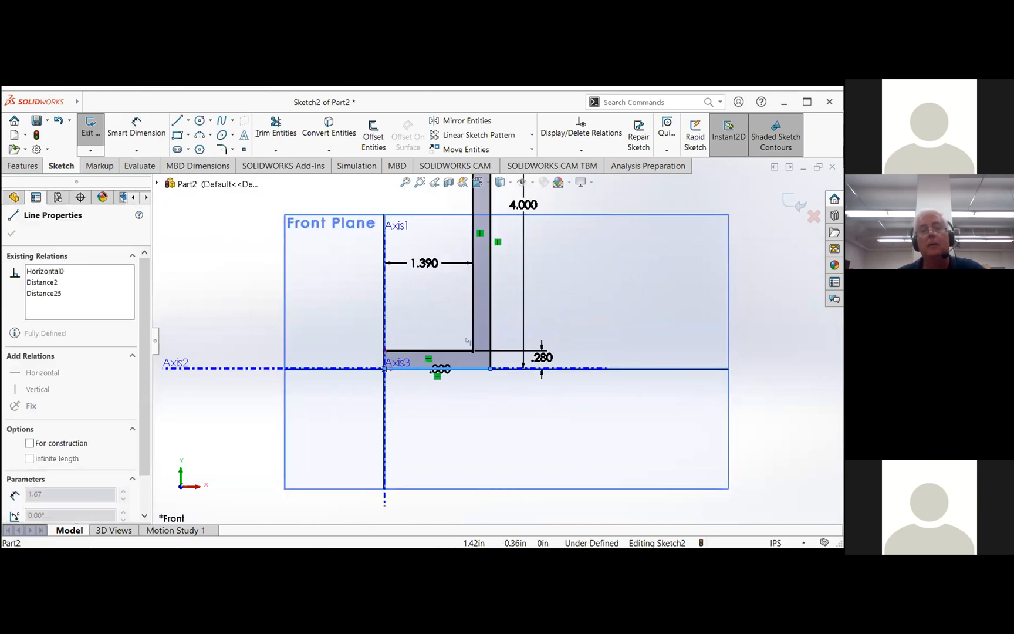
{"action": "left_click", "coordinate": [385, 357]}
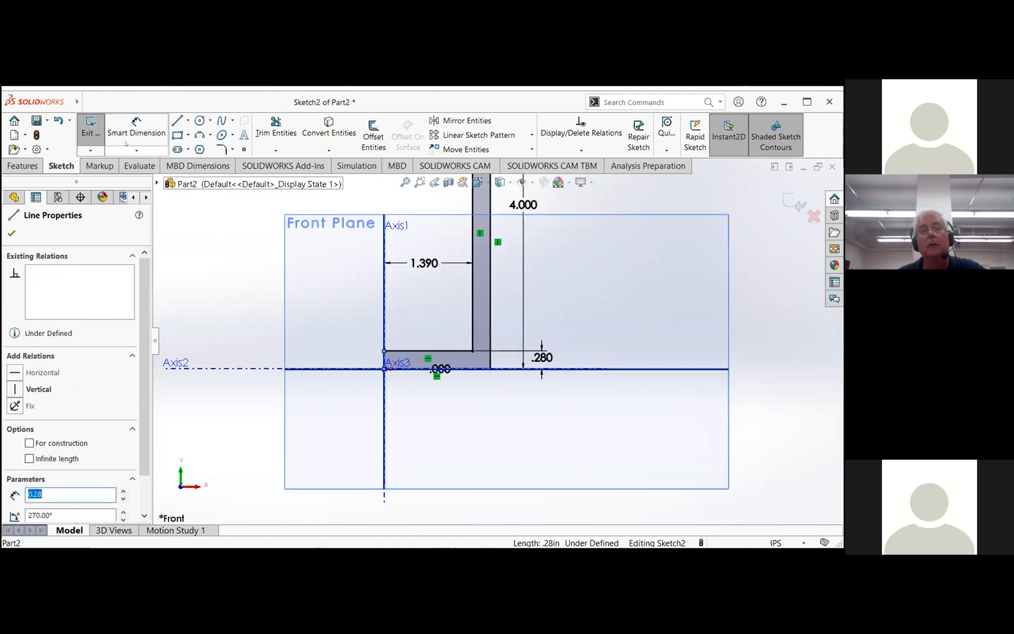
{"action": "left_click", "coordinate": [60, 121]}
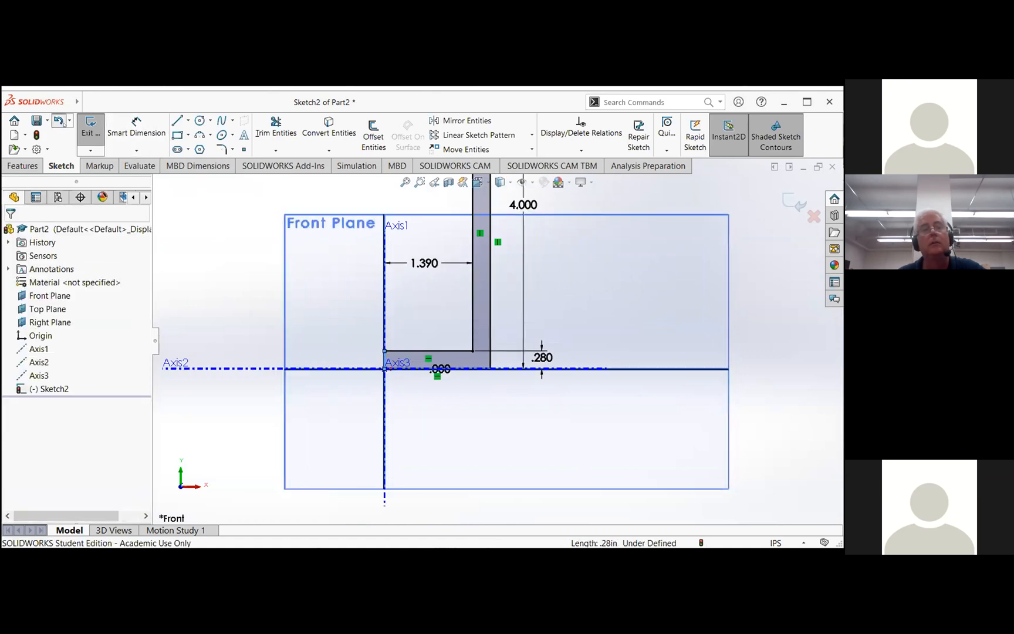
Dimension the length of the base's short end line at Axis1 as 0.28 in.
{"action": "left_click", "coordinate": [136, 127]}
{"action": "left_click", "coordinate": [384, 357]}
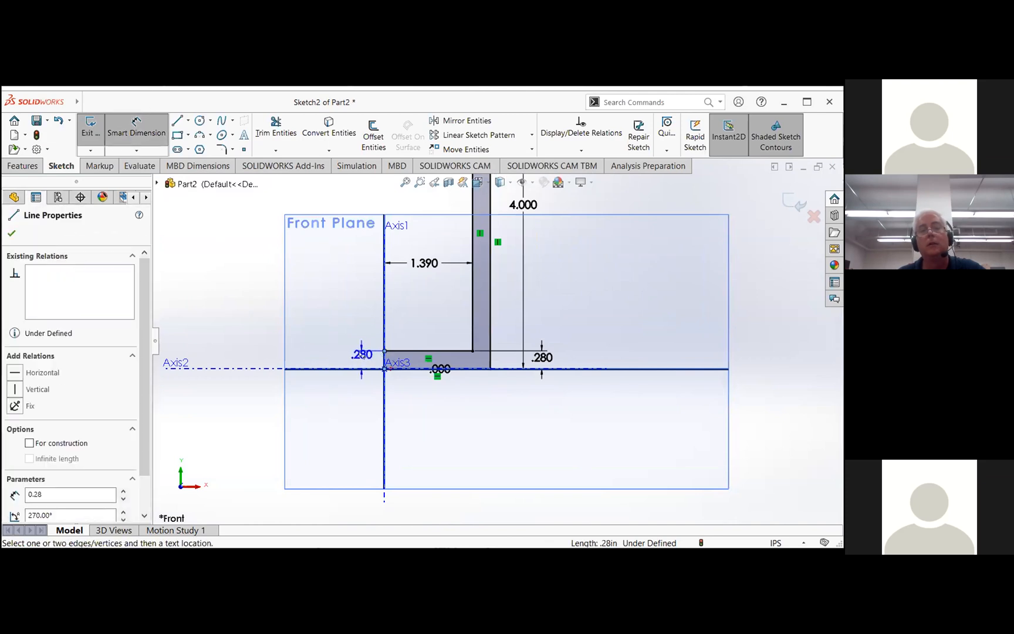
{"action": "left_click", "coordinate": [385, 368]}
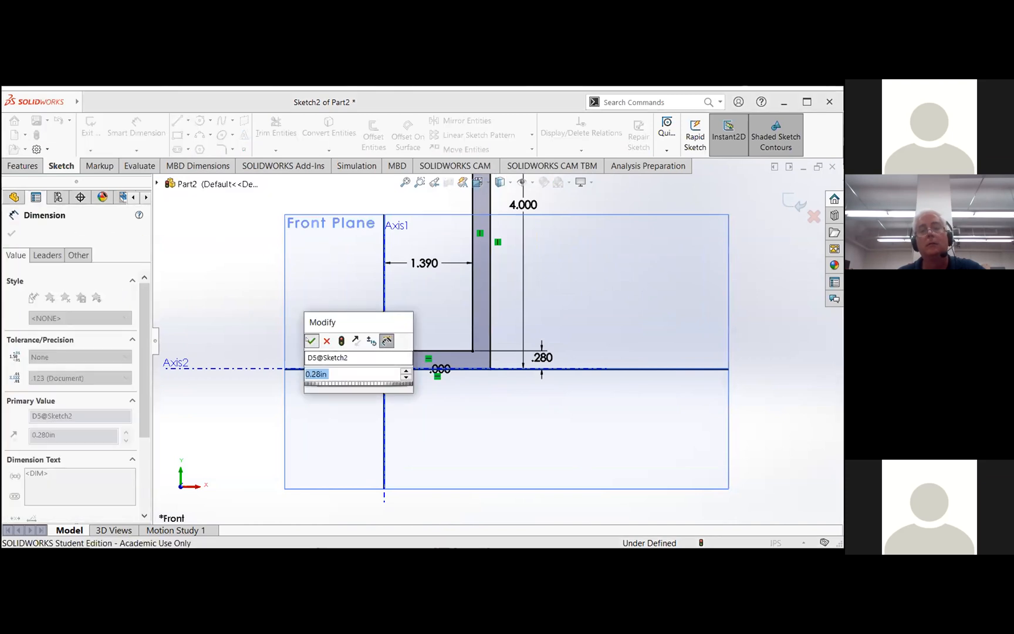
{"action": "left_click", "coordinate": [312, 340]}
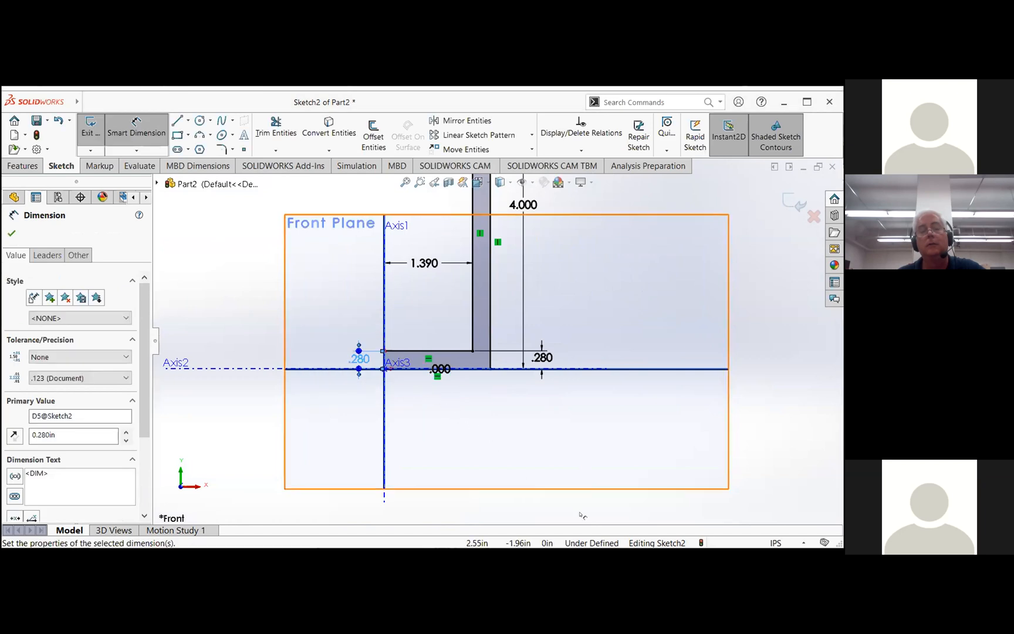
{"action": "key", "text": "Escape"}
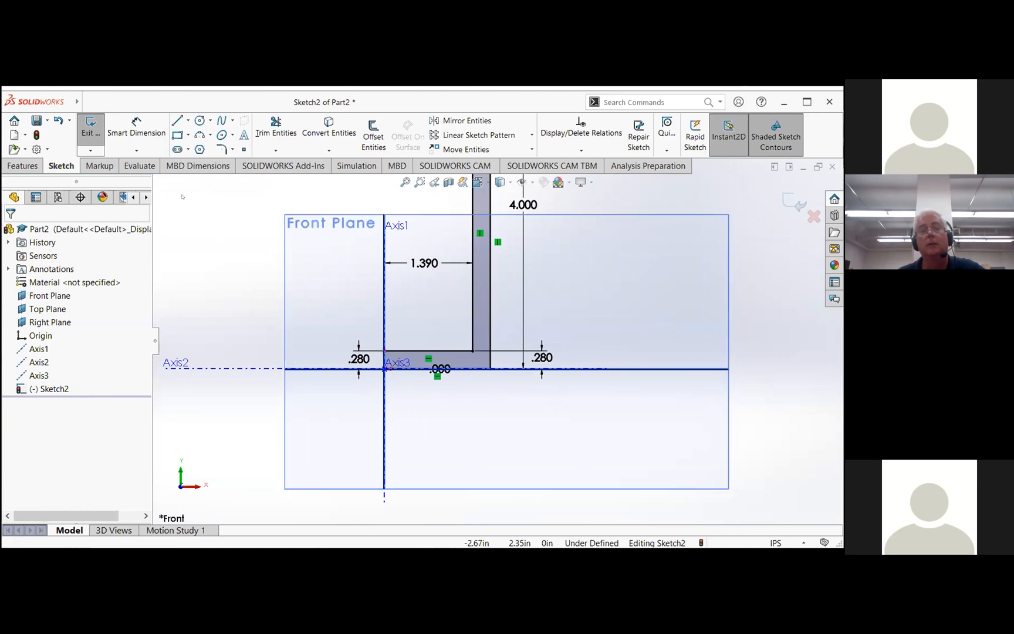
Move the base's end line about 1.95 in past Axis1 and try to dimension its distance from the axis.
{"action": "mouse_move", "coordinate": [385, 361]}
{"action": "left_mouse_down"}
{"action": "mouse_move", "coordinate": [171, 388]}
{"action": "mouse_move", "coordinate": [217, 392]}
{"action": "mouse_move", "coordinate": [262, 371]}
{"action": "left_mouse_up"}
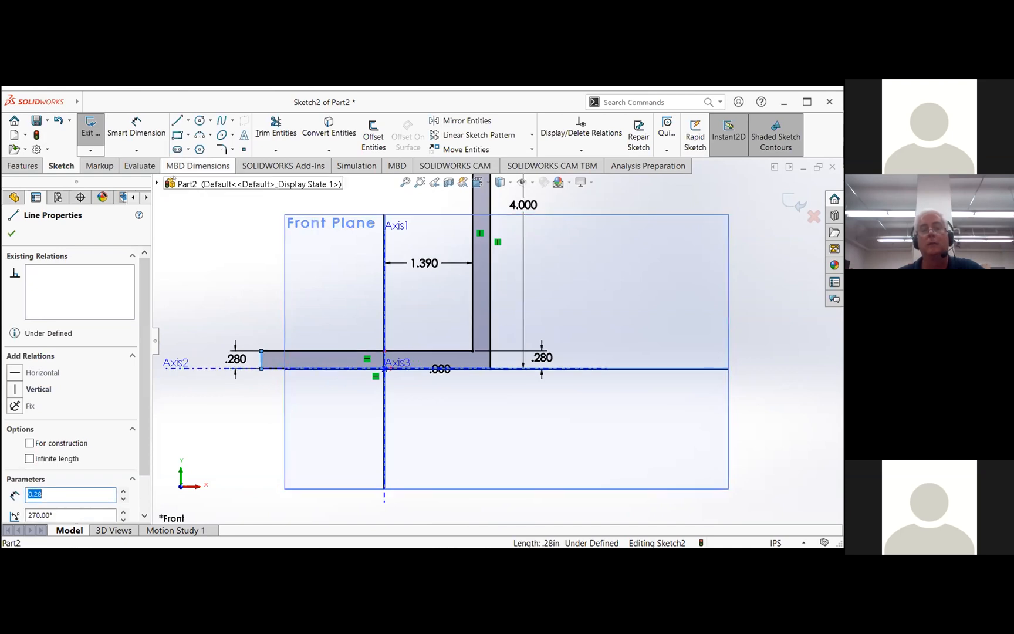
{"action": "left_click", "coordinate": [163, 134]}
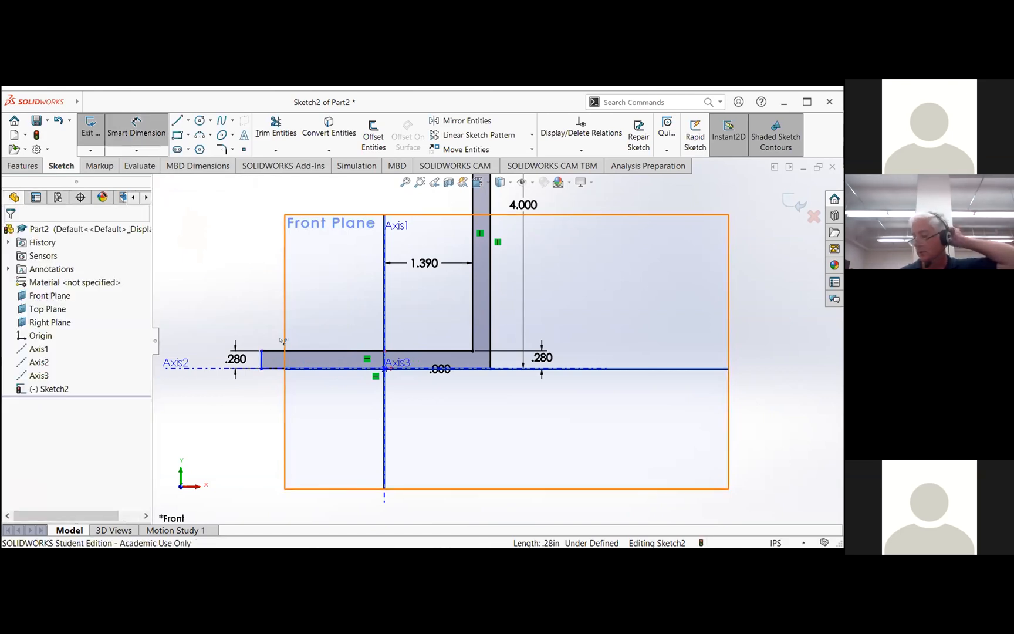
{"action": "left_click", "coordinate": [261, 359]}
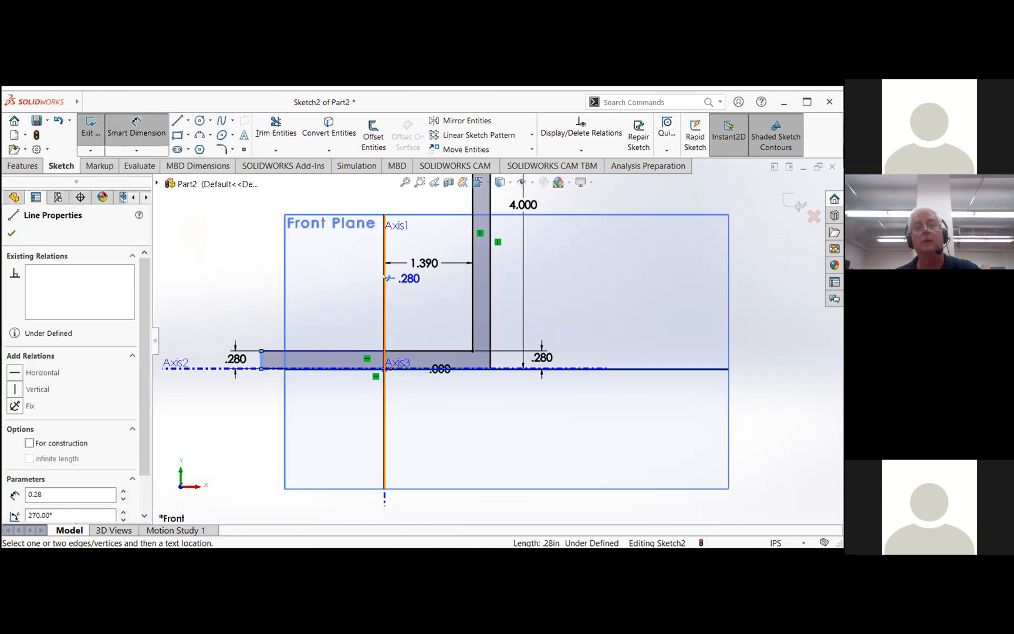
{"action": "left_click", "coordinate": [384, 269]}
{"action": "left_click", "coordinate": [332, 267]}
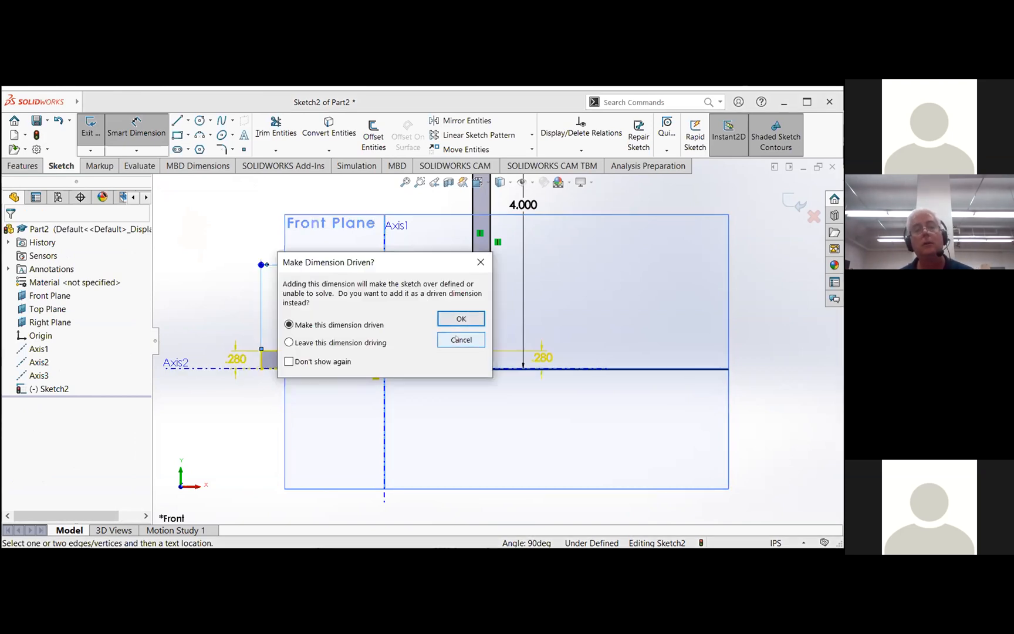
{"action": "left_click", "coordinate": [456, 340]}
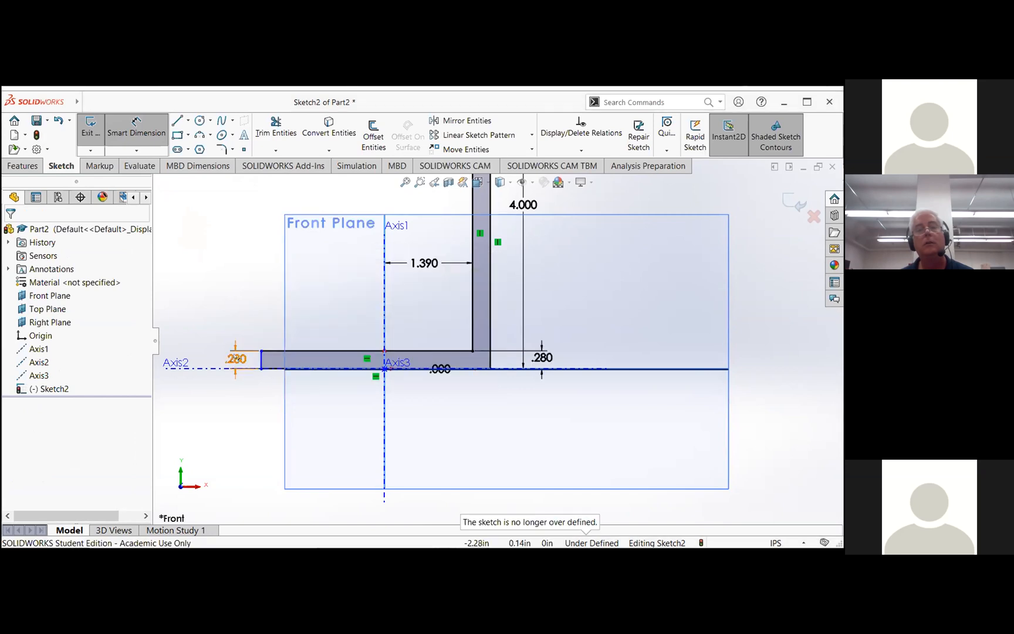
Delete the duplicate 0.28 in base thickness dimension beside the wall's outer side.
{"action": "right_click", "coordinate": [237, 358]}
{"action": "left_click", "coordinate": [234, 356]}
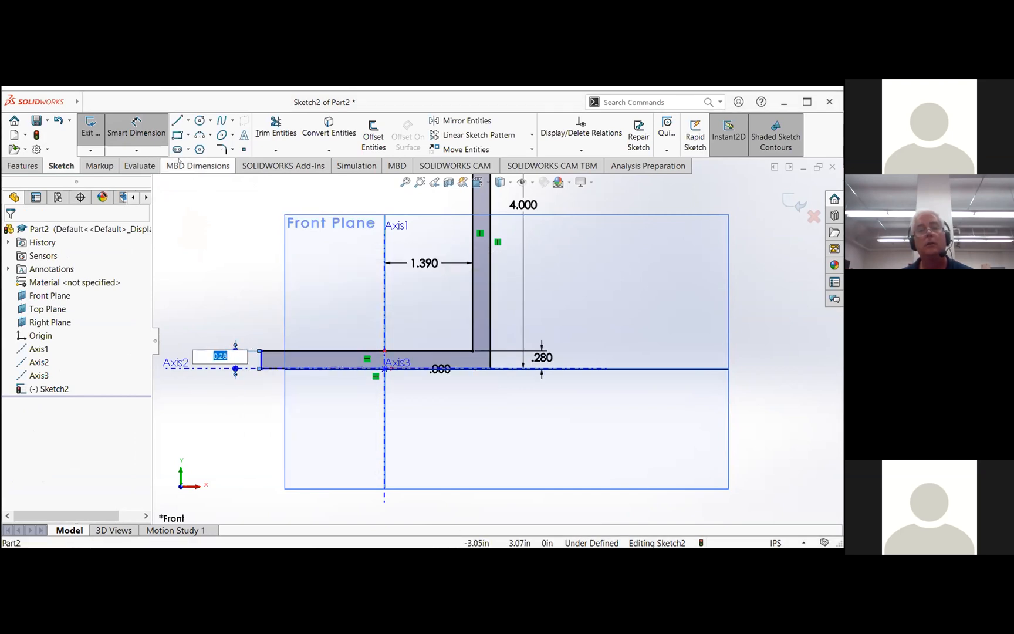
{"action": "key", "text": "Escape"}
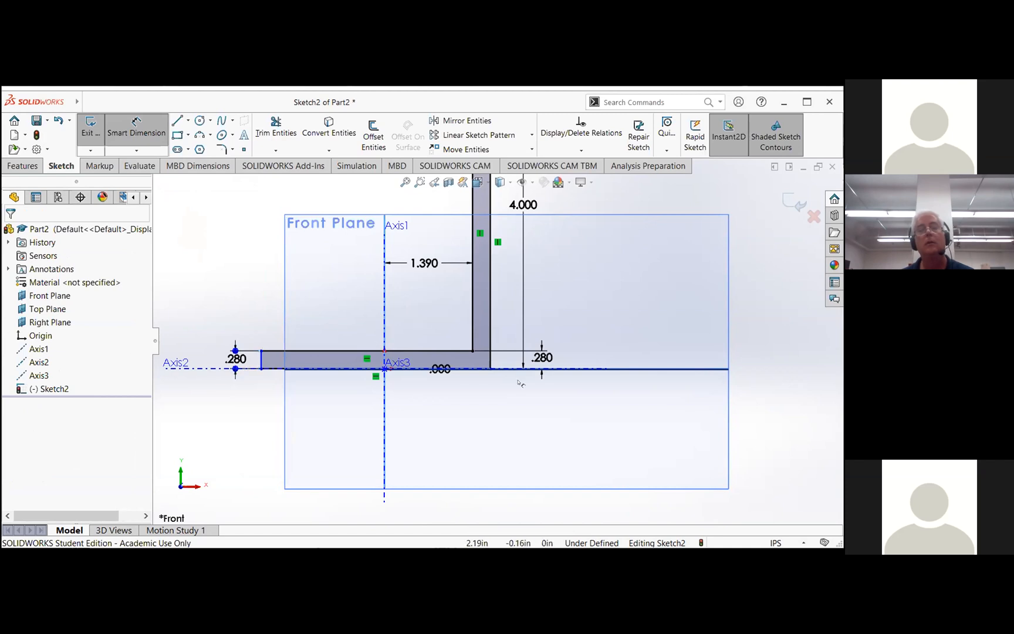
{"action": "left_click", "coordinate": [537, 357]}
{"action": "right_click", "coordinate": [546, 356]}
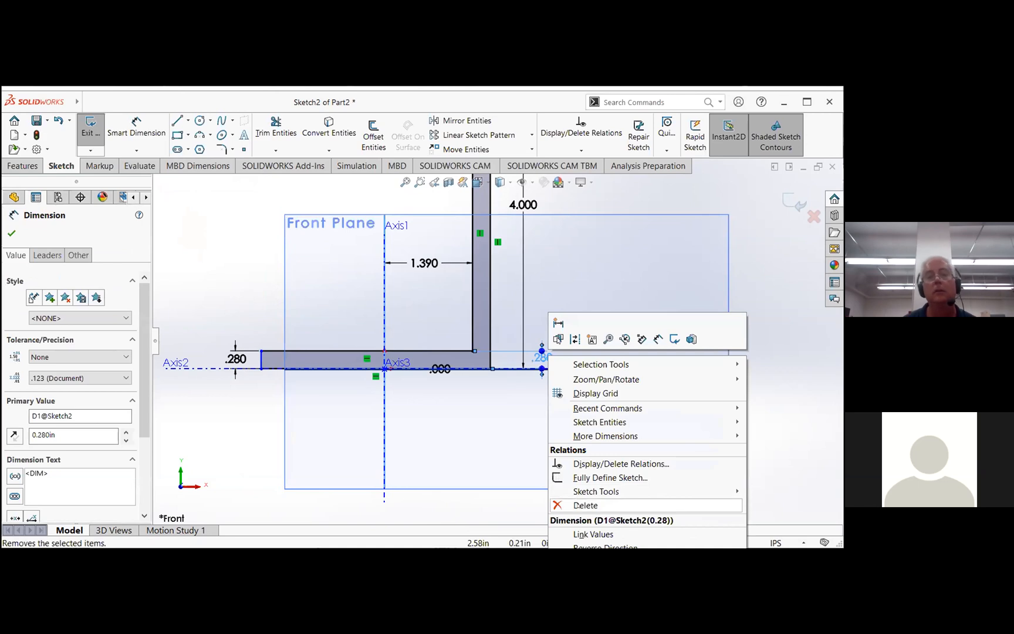
{"action": "left_click", "coordinate": [584, 505]}
Dimension the distance from the base's short end line to Axis1 as 0 in.
{"action": "left_click", "coordinate": [141, 132]}
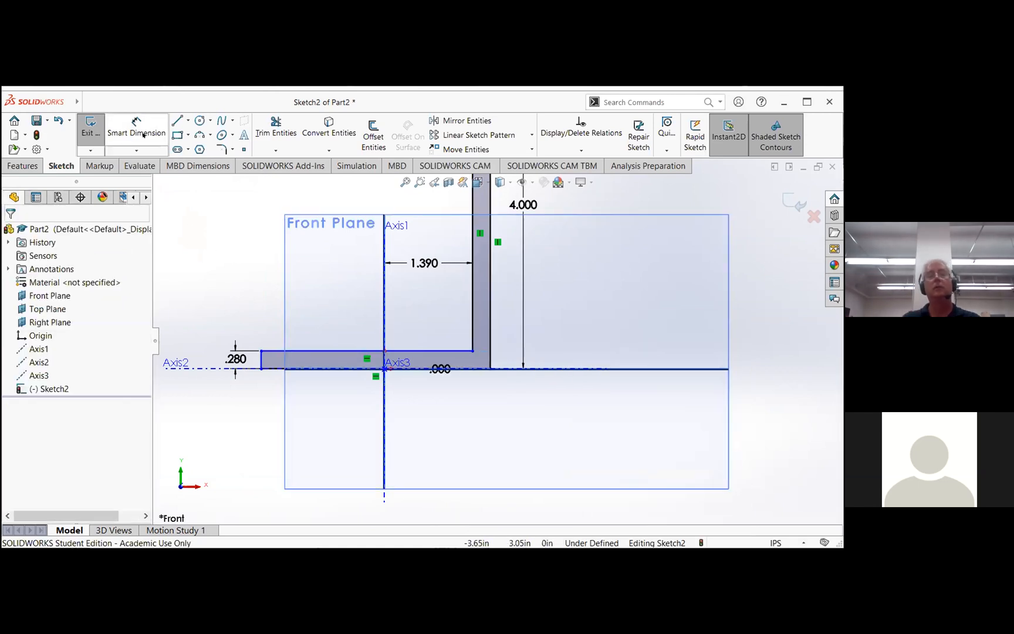
{"action": "left_click", "coordinate": [385, 287]}
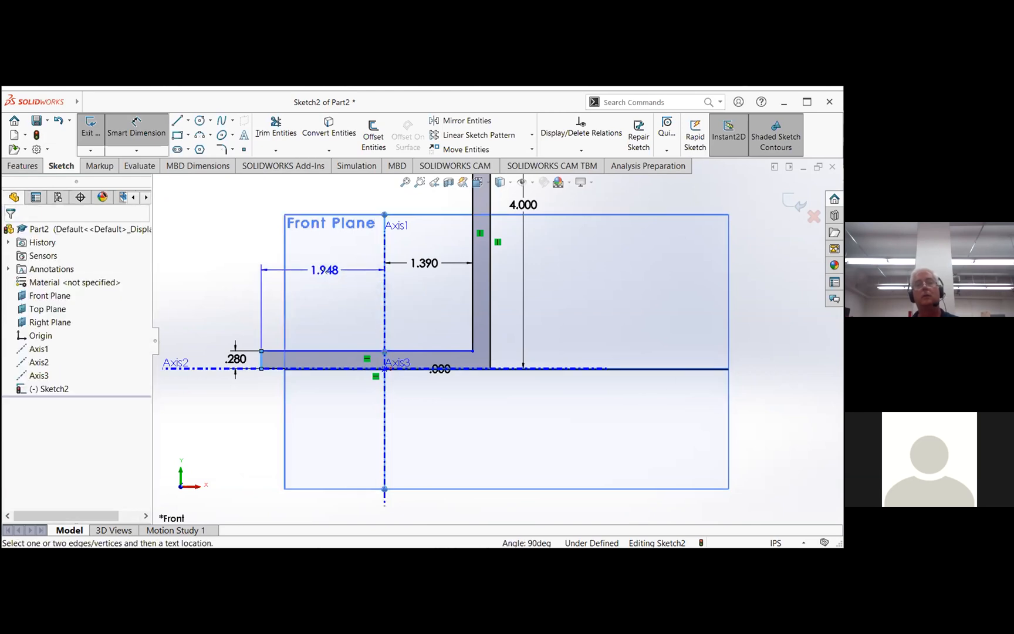
{"action": "left_click", "coordinate": [324, 277]}
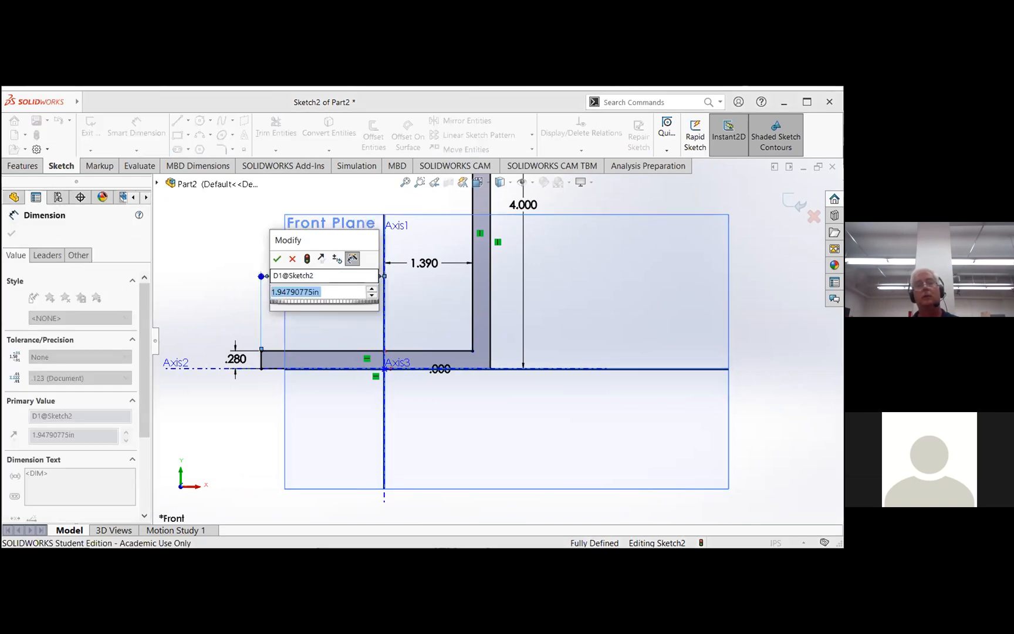
{"action": "type", "text": "0"}
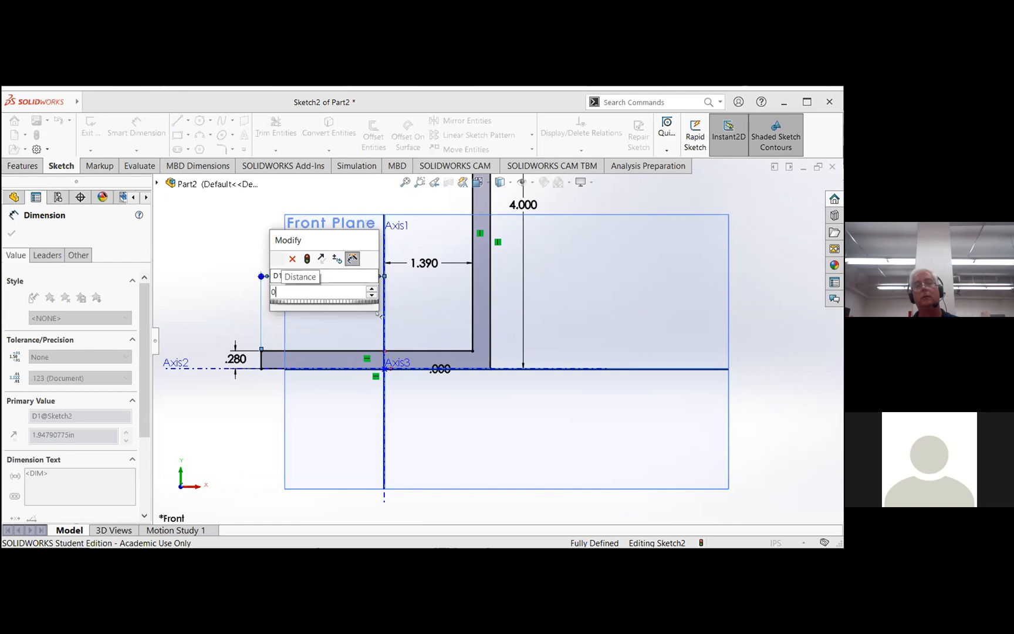
{"action": "key", "text": "Return"}
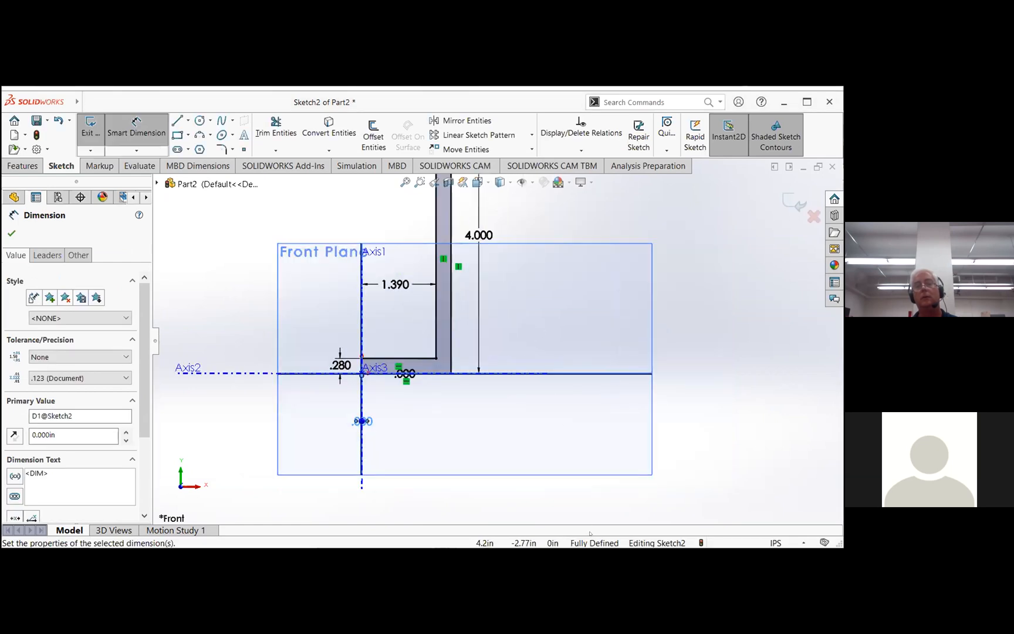
{"action": "scroll", "coordinate": [518, 260], "scroll_direction": "up", "scroll_amount": 2}
{"action": "scroll", "coordinate": [512, 257], "scroll_direction": "down", "scroll_amount": 2}
{"action": "scroll", "coordinate": [509, 259], "scroll_direction": "up", "scroll_amount": 1}
{"action": "left_click", "coordinate": [139, 132]}
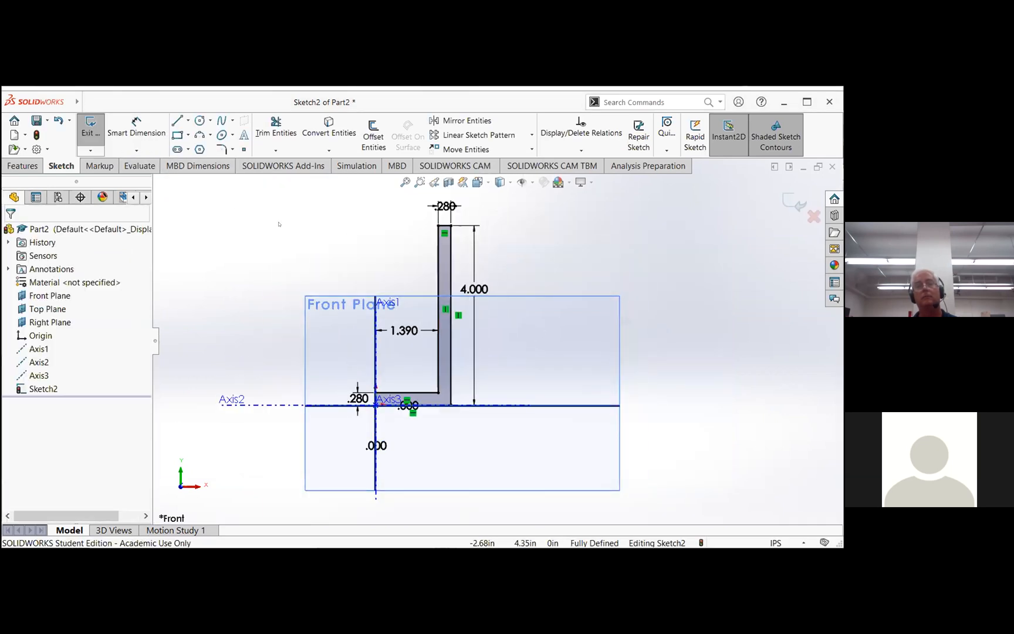
Start a Revolved Boss/Base from the mug's half profile.
{"action": "scroll", "coordinate": [321, 255], "scroll_direction": "up", "scroll_amount": 2}
{"action": "left_click", "coordinate": [23, 166]}
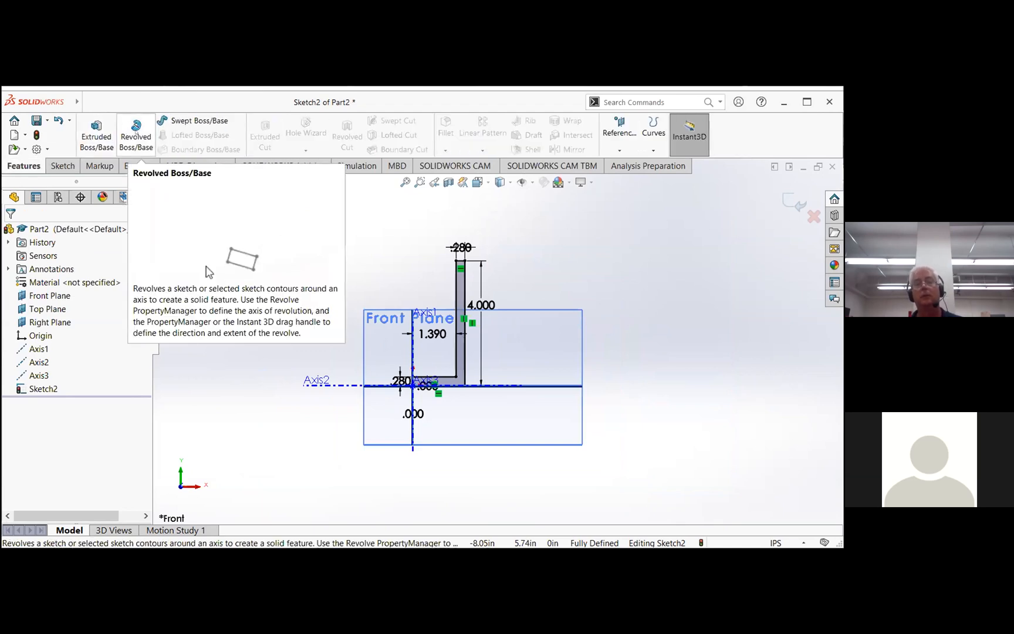
{"action": "left_click", "coordinate": [135, 130]}
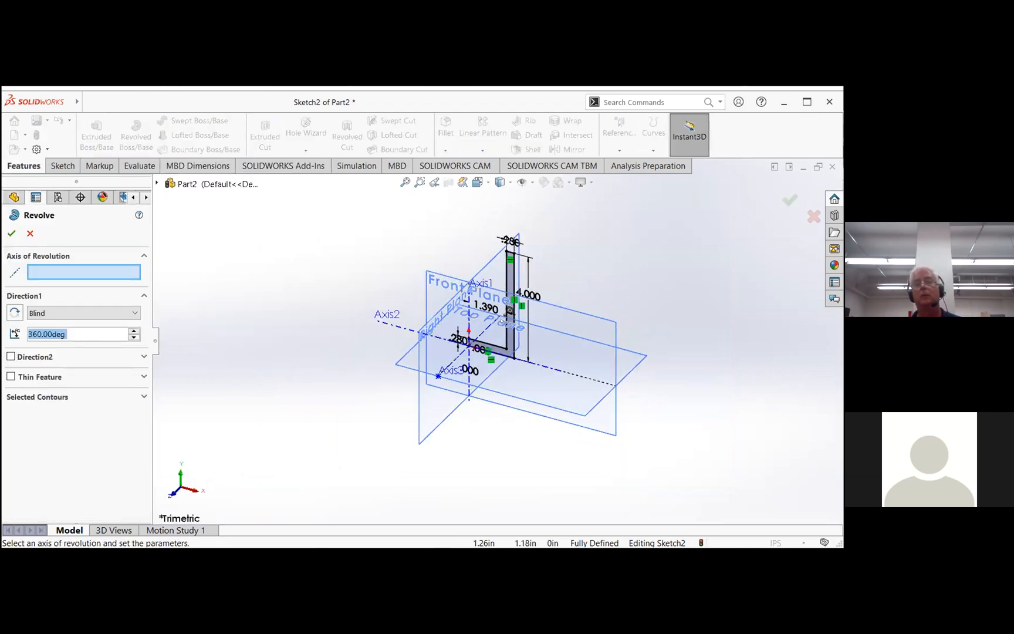